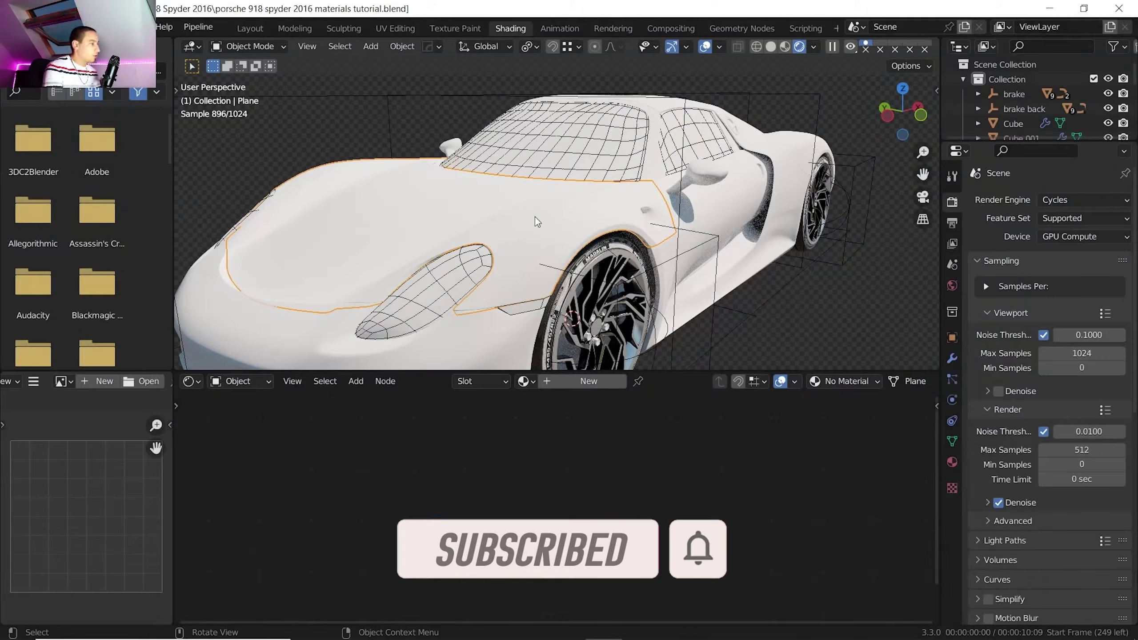
Create a new material named "paint" for the selected front hood panel
mouse_move(534, 237)
middle_mouse_down("shift")
mouse_move(582, 222)
mouse_move(551, 227)
middle_mouse_up("shift")
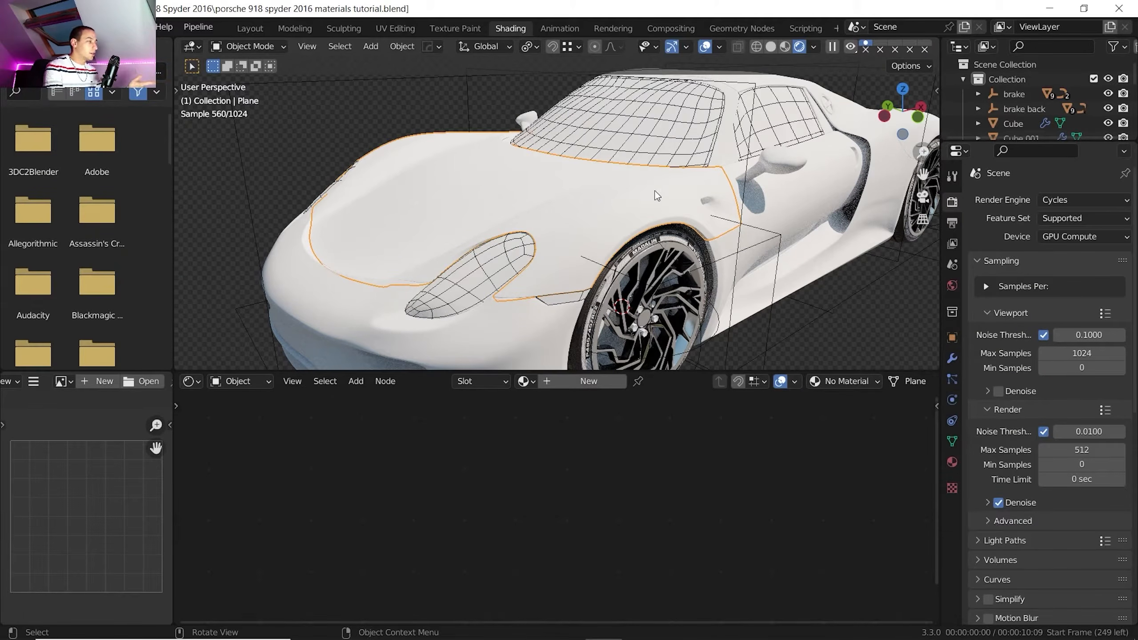
scroll(623, 268, "up", 3)
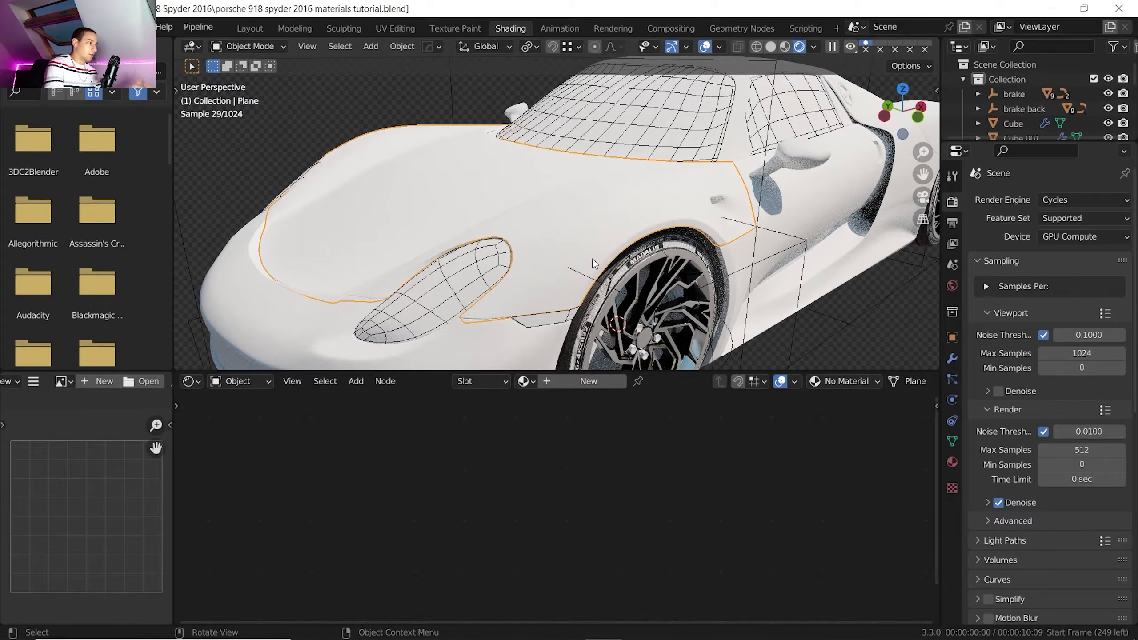
left_click(583, 382)
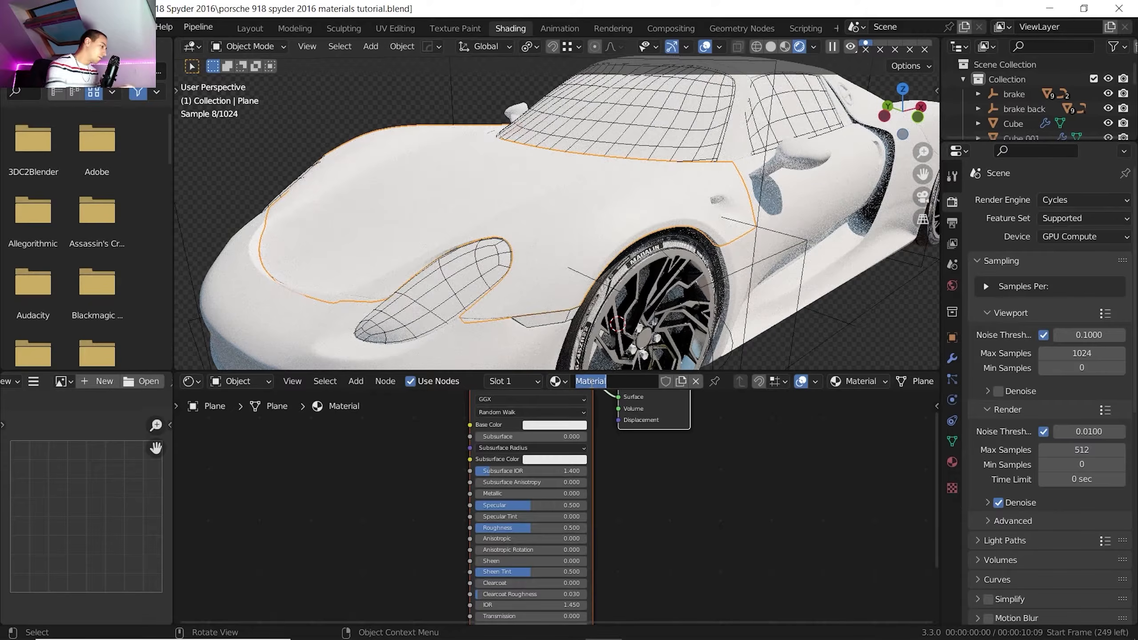
key("Home")
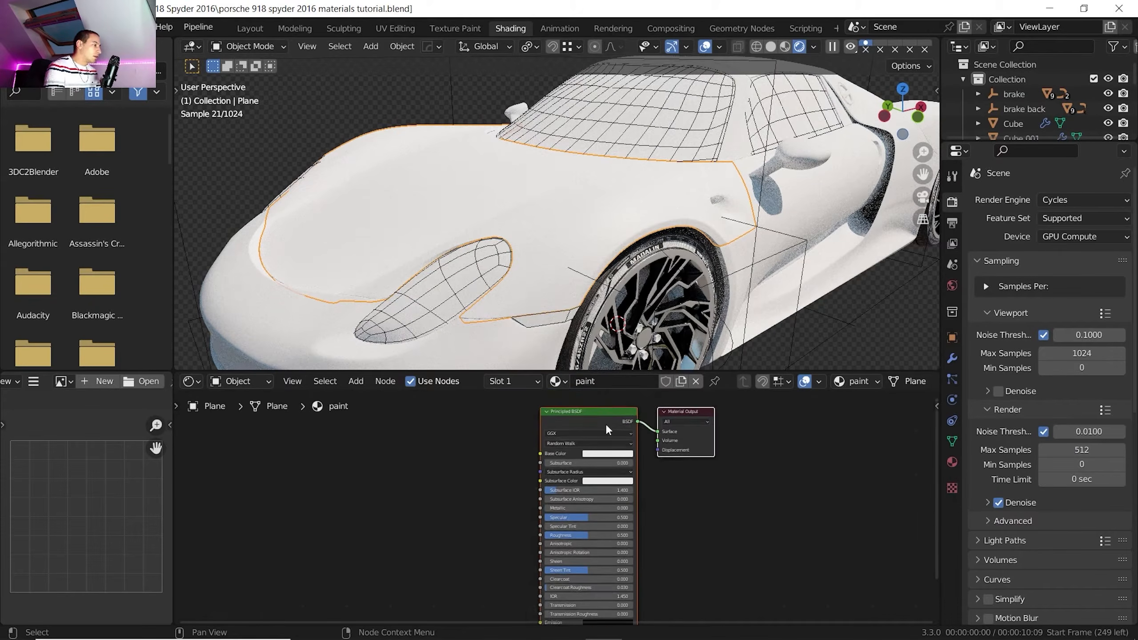
middle_click_drag(659, 461, 697, 475)
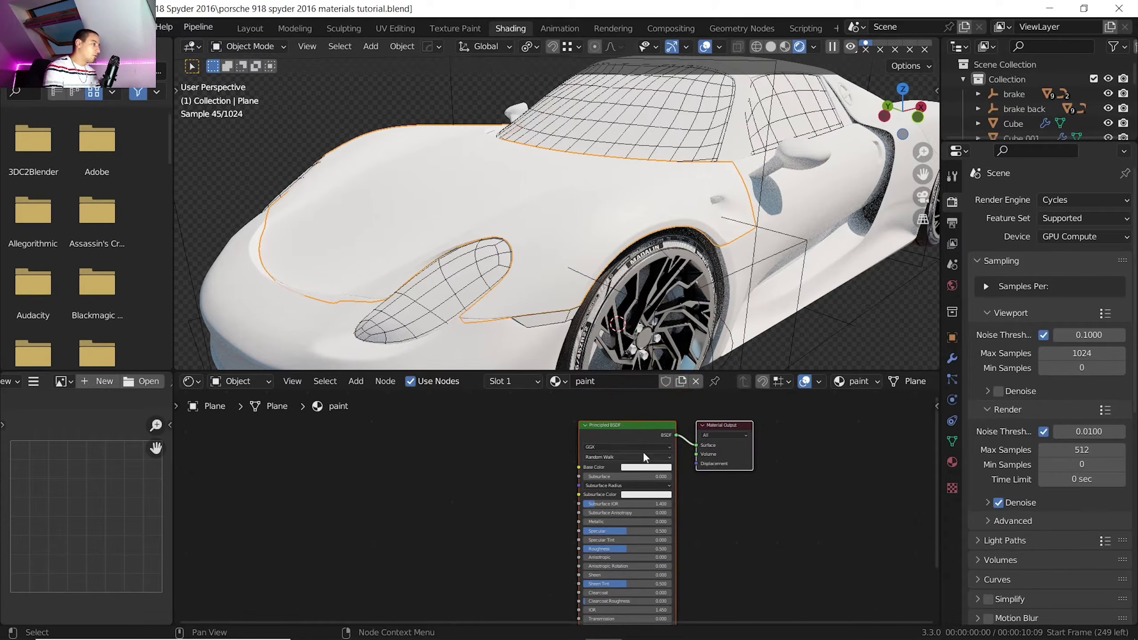
Add a Voronoi Texture node to the paint material and preview its Color output on the hood
left_click(480, 483)
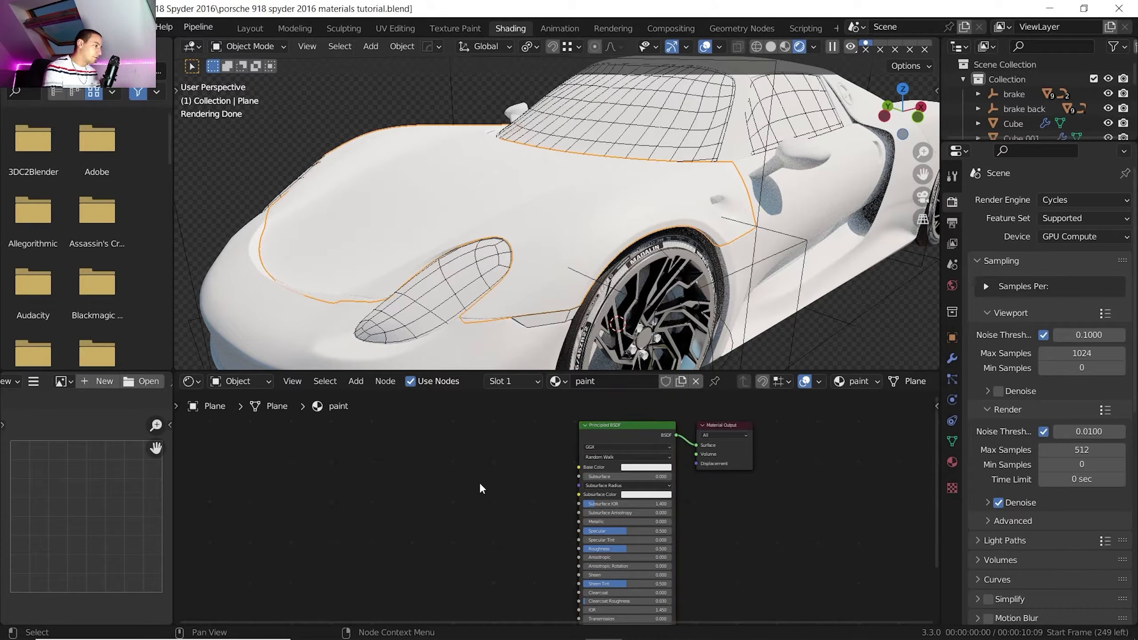
key("shift+a")
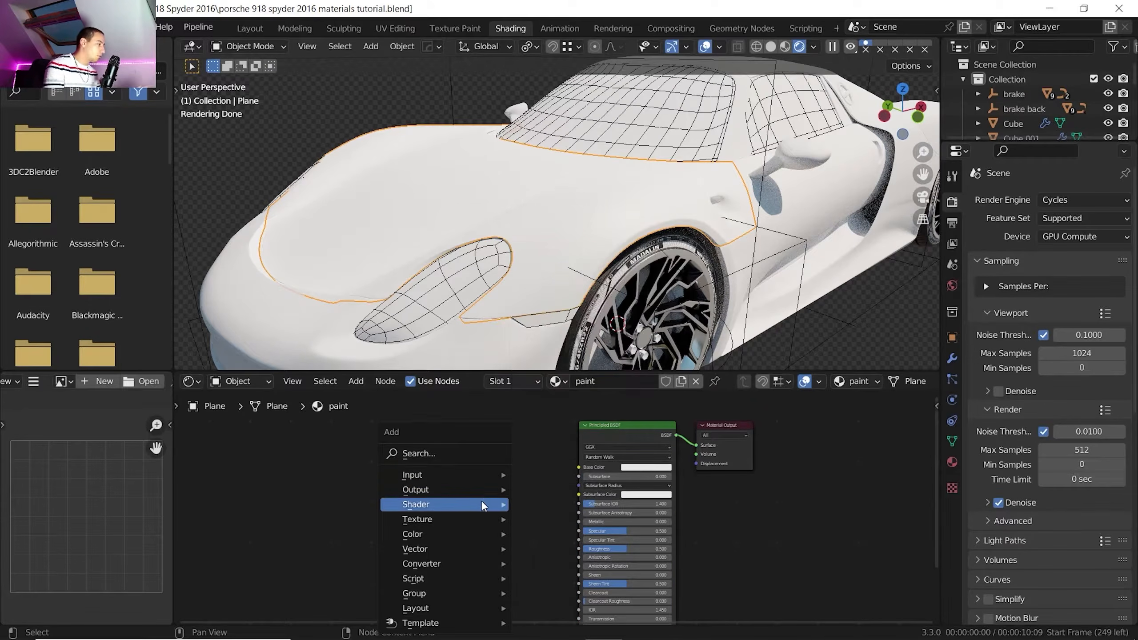
mouse_move(479, 517)
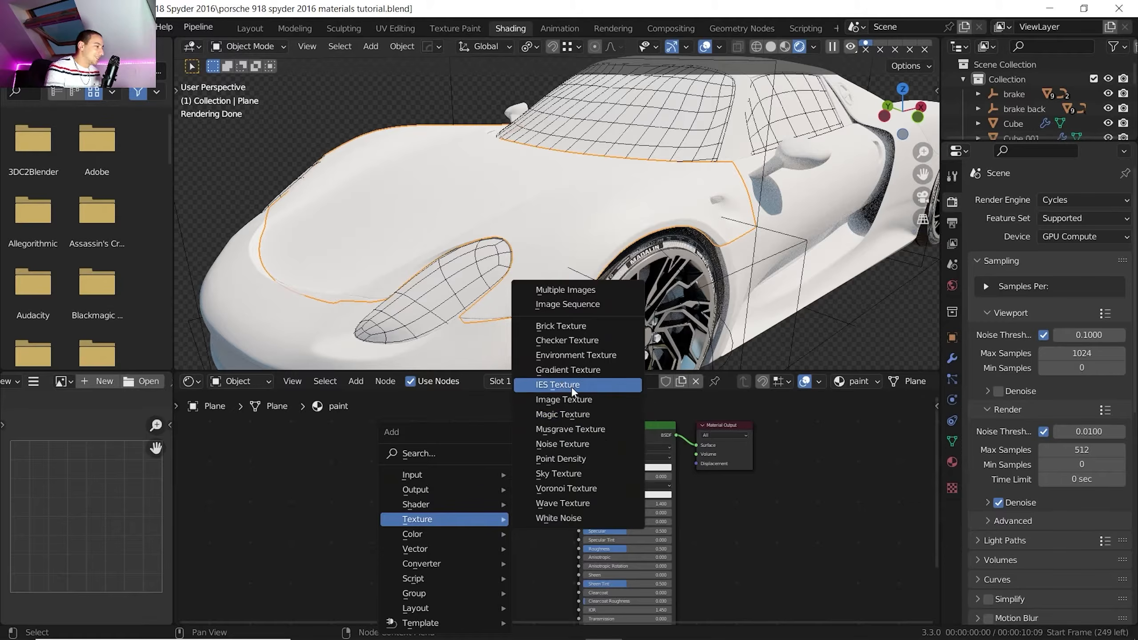
left_click(578, 490)
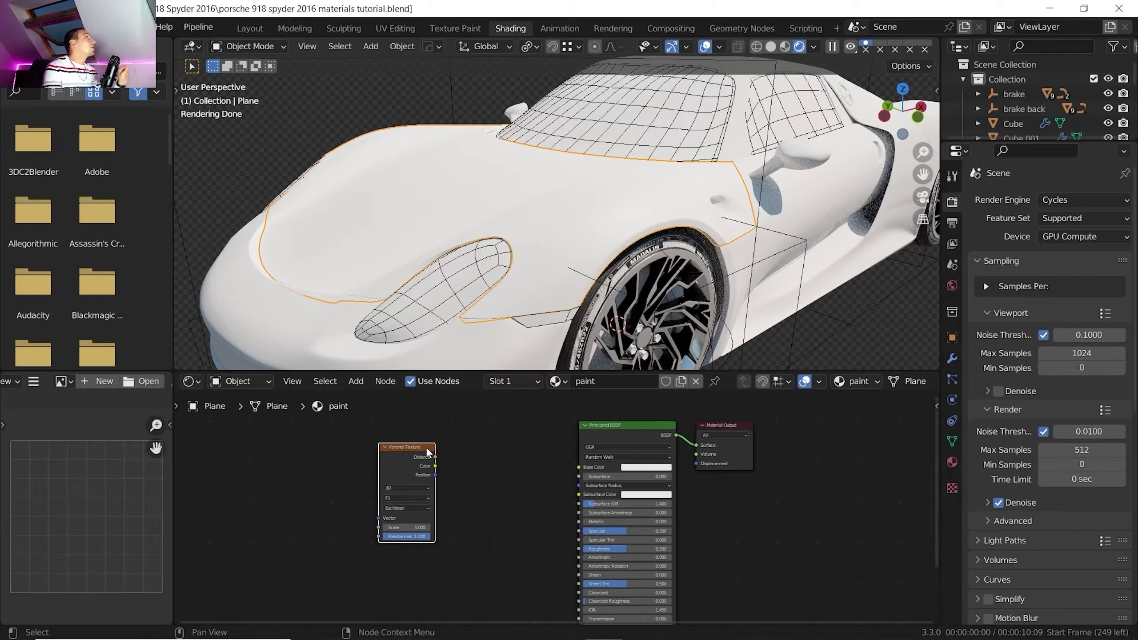
left_click(411, 453, "ctrl+shift")
left_click(411, 453, "ctrl+shift")
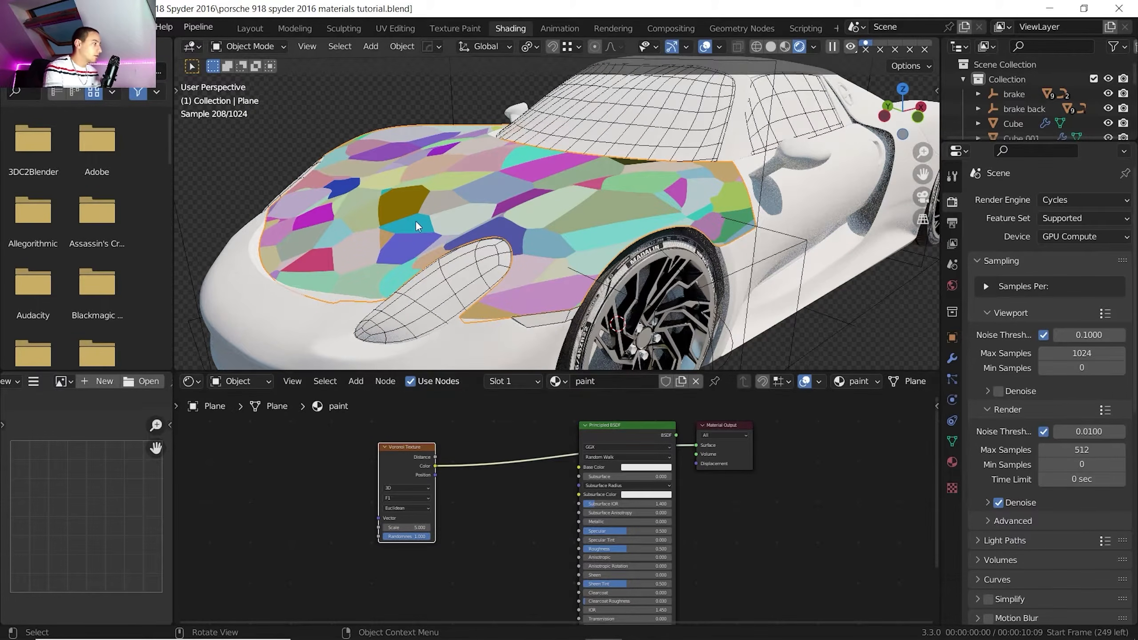
Insert a ColorRamp node on the Voronoi Texture's Color link and space the two nodes out before the Principled BSDF
middle_click_drag(415, 220, 446, 235)
scroll(388, 465, "up", 2)
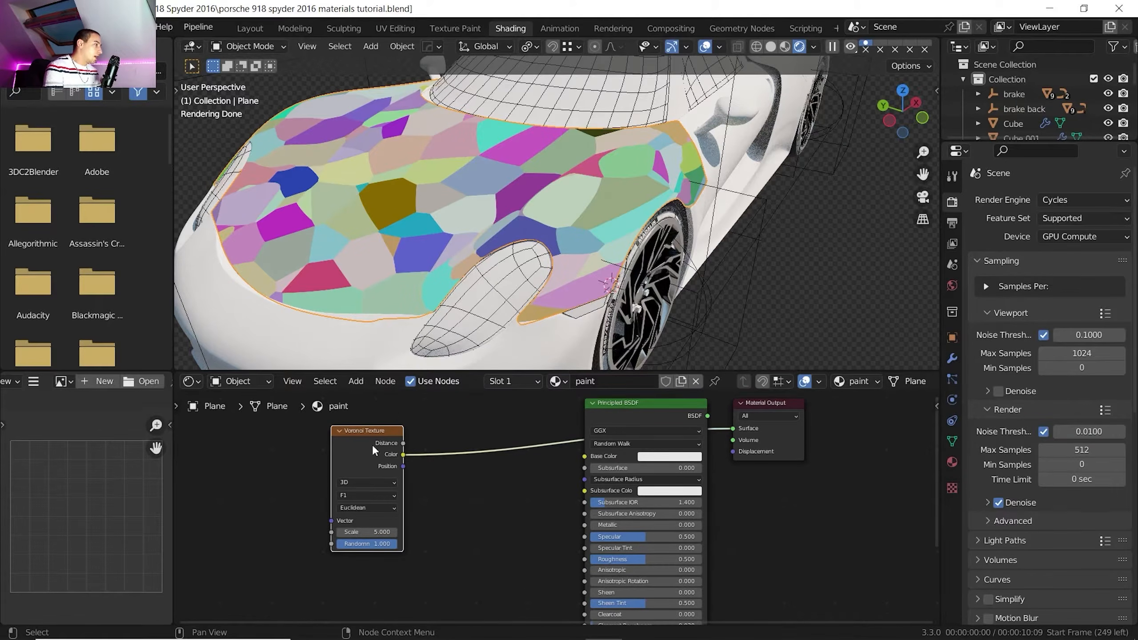
middle_click_drag(371, 444, 367, 460)
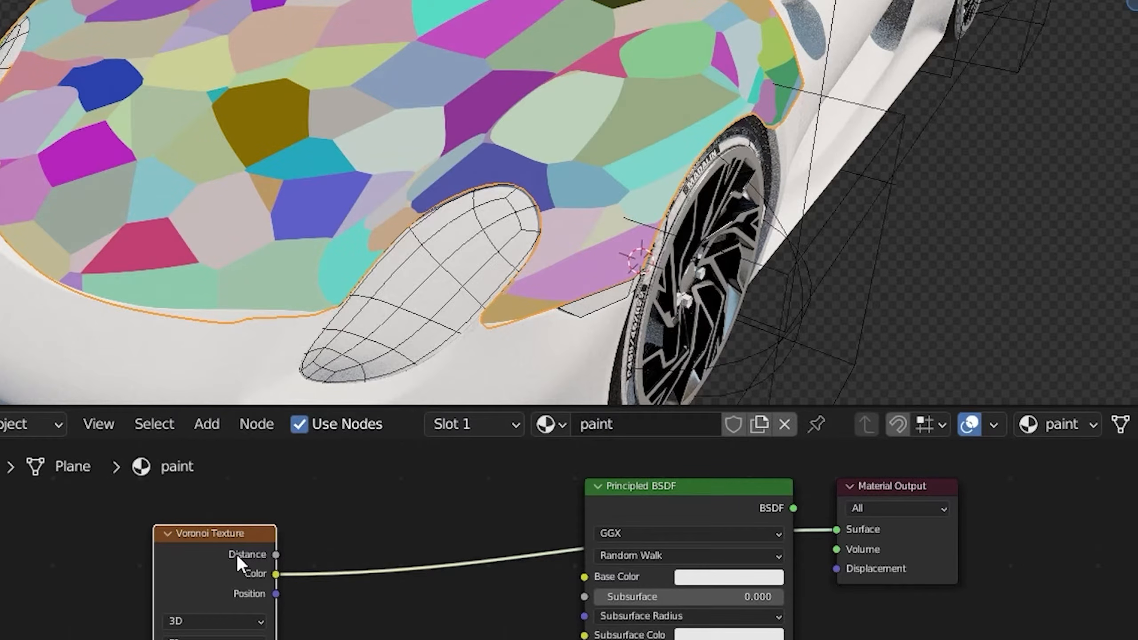
scroll(694, 168, "up", 2)
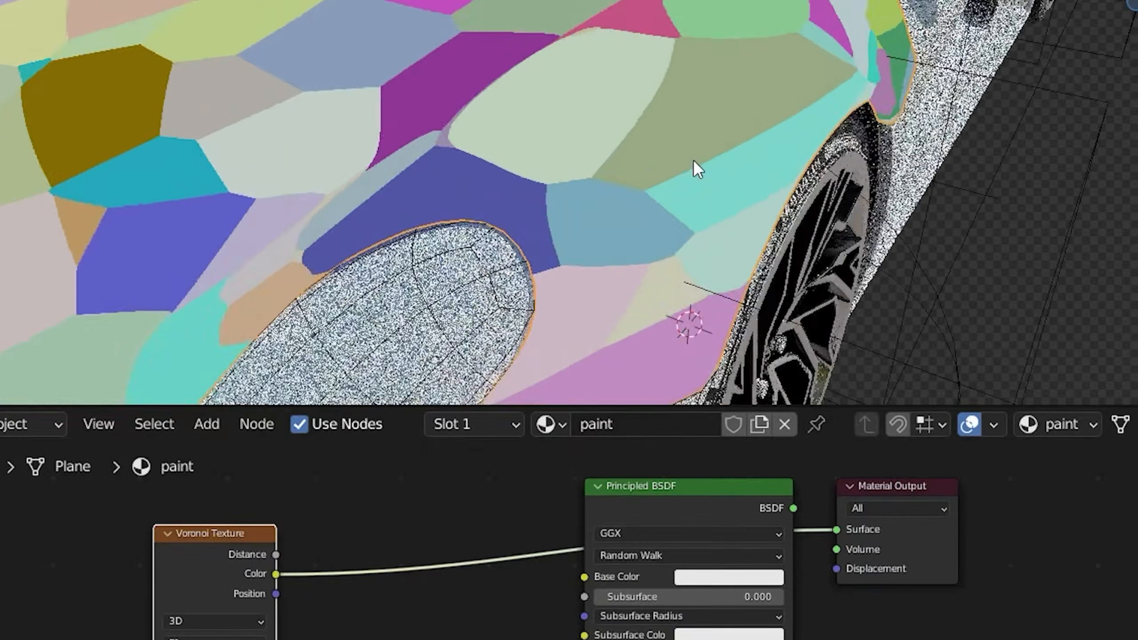
middle_click_drag(694, 159, 612, 130)
key("shift+a")
mouse_move(462, 544)
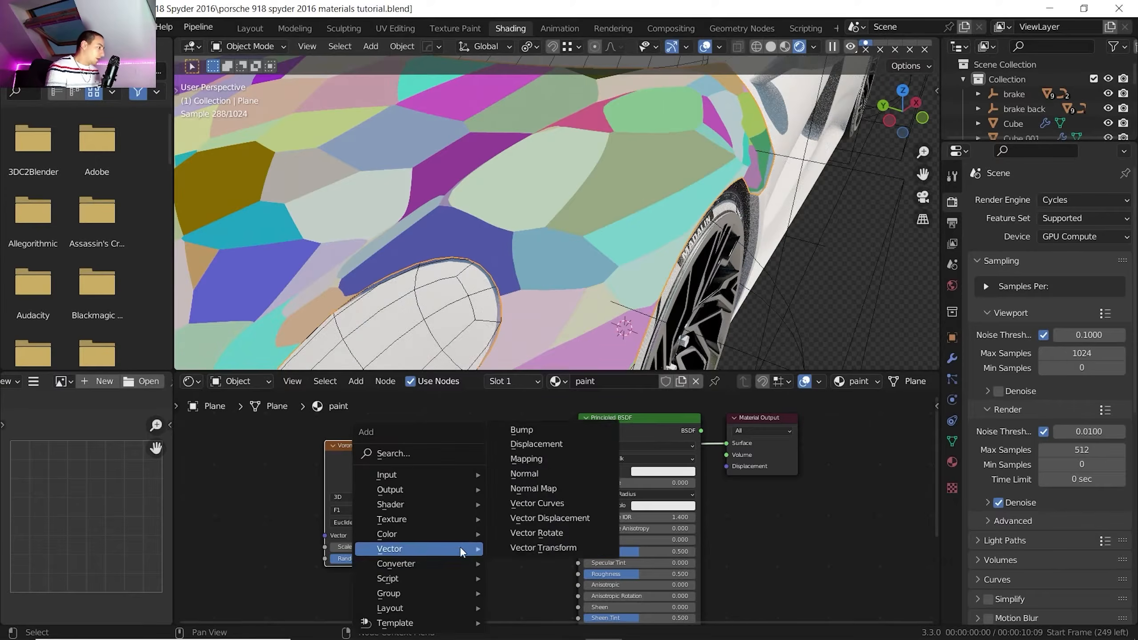
left_click(535, 413)
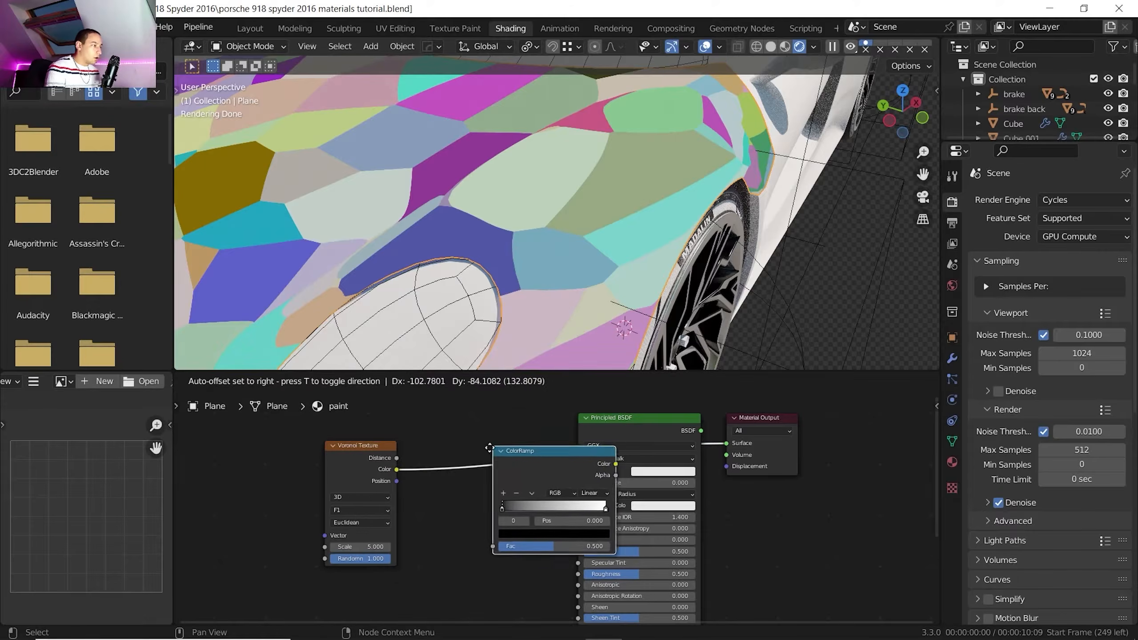
left_click(497, 443)
left_click_drag(359, 441, 272, 441)
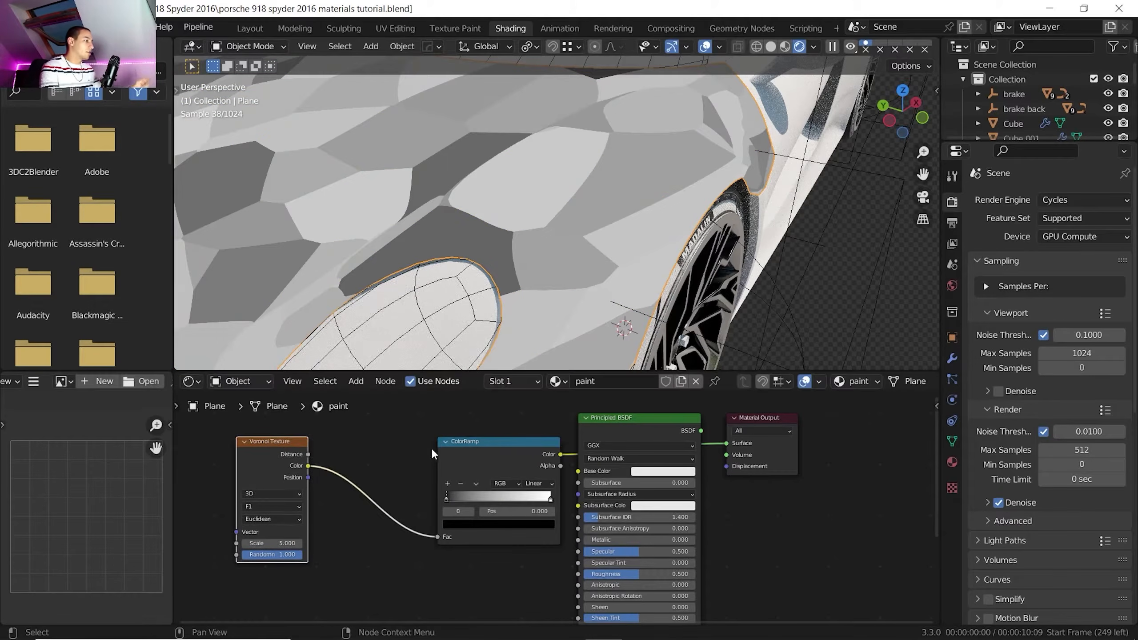
left_click_drag(485, 461, 412, 454)
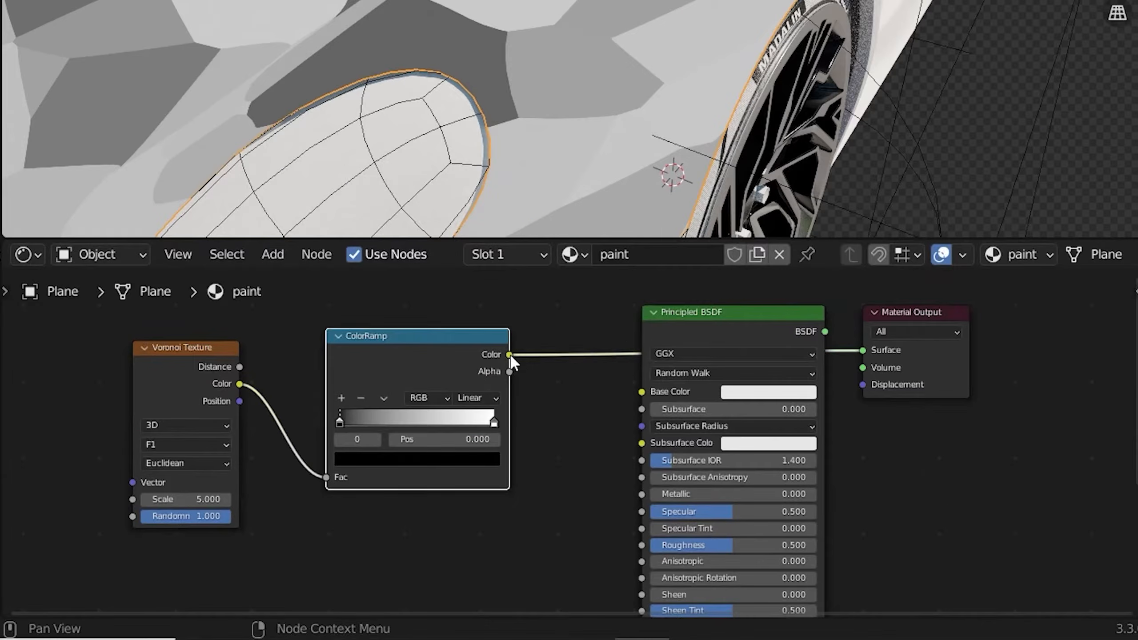
Connect the ColorRamp's Color to the Principled BSDF's Base Color and route the BSDF back to the Material Output's Surface
left_click_drag(490, 446, 578, 471)
middle_click_drag(614, 397, 628, 395)
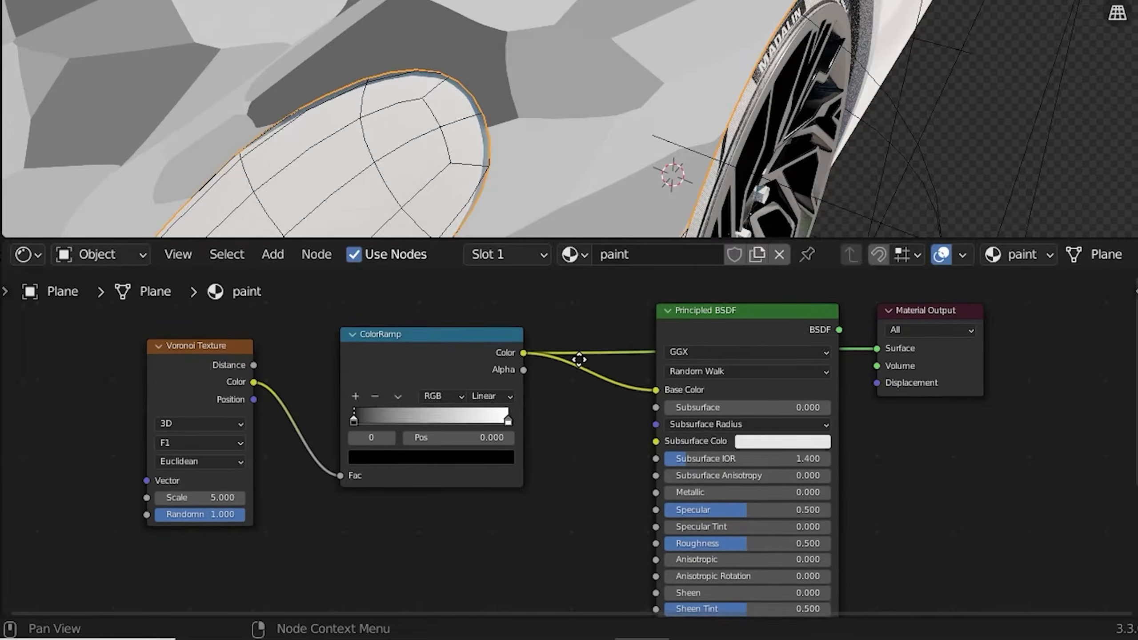
left_click(719, 314, "ctrl+shift")
middle_click_drag(586, 335, 663, 345)
scroll(636, 369, "down", 1)
scroll(628, 369, "up", 3)
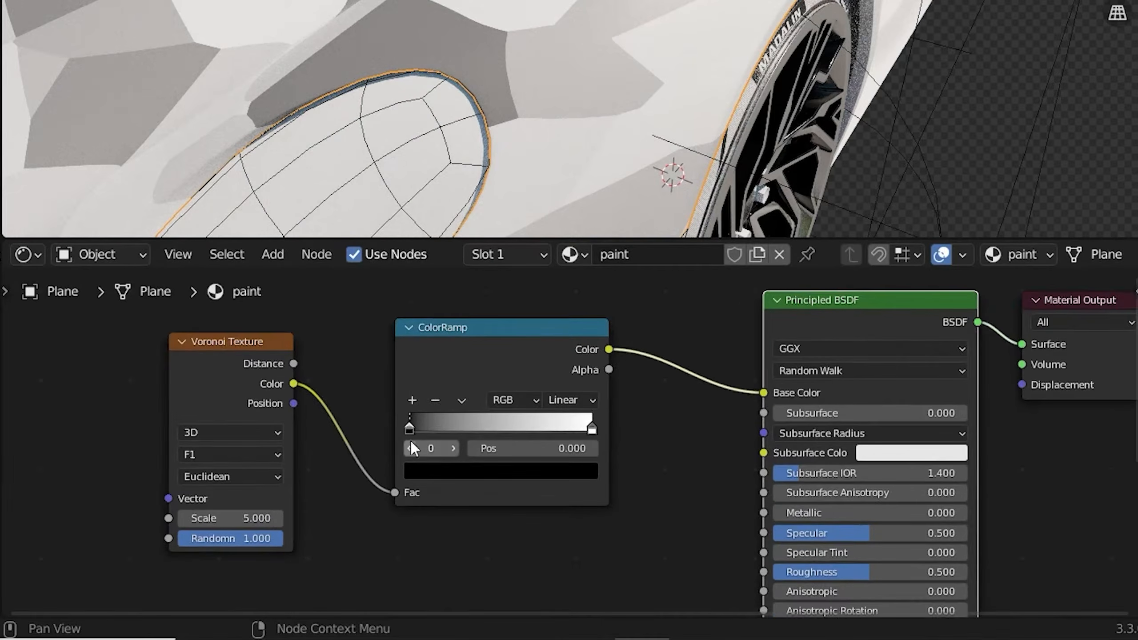
Add Texture Coordinate and Mapping nodes feeding the Voronoi Texture's Vector input, using Object coordinates
left_click_drag(410, 431, 402, 429)
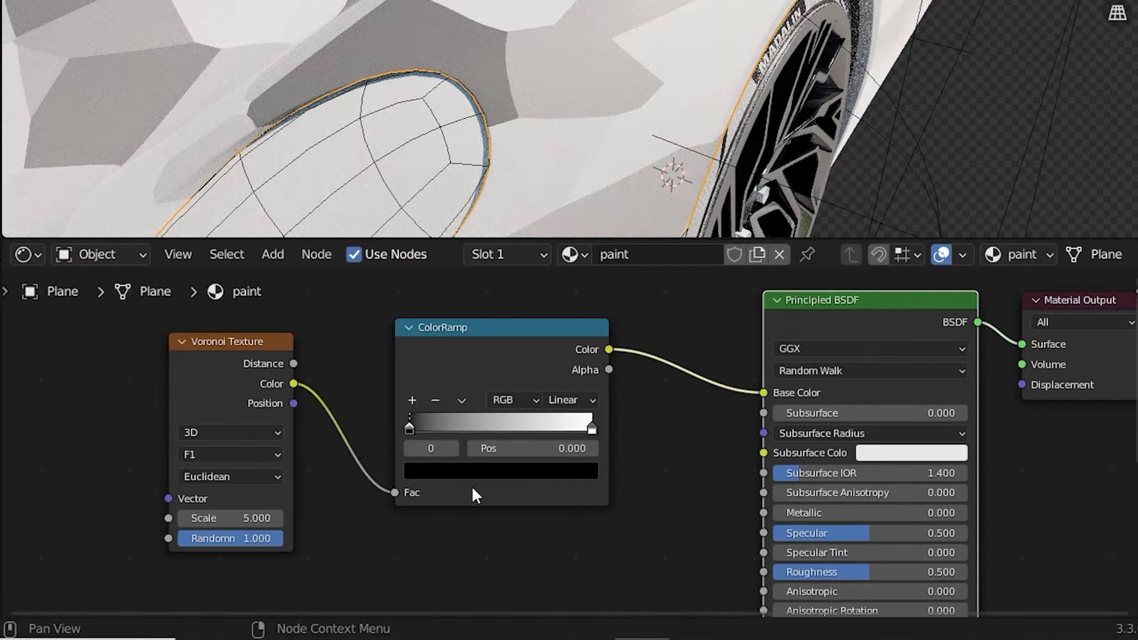
left_click(466, 474)
scroll(228, 374, "up", 2)
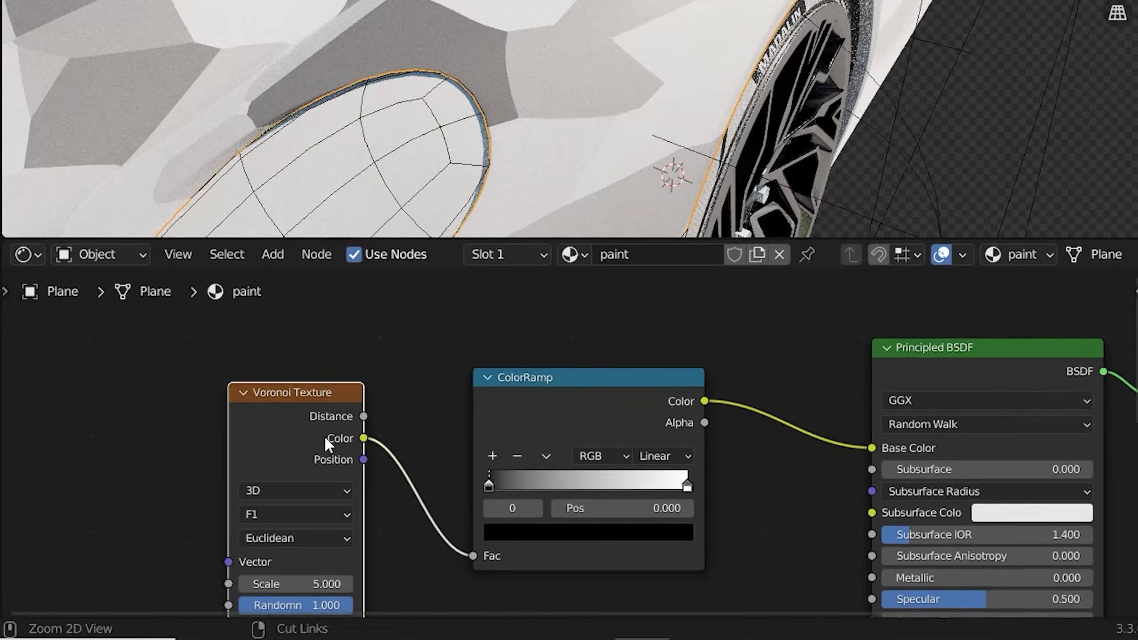
key("ctrl+t")
middle_click_drag(289, 424, 452, 369)
scroll(457, 370, "down", 2)
middle_click_drag(362, 367, 342, 333)
left_click_drag(214, 428, 247, 416)
scroll(316, 429, "down", 1)
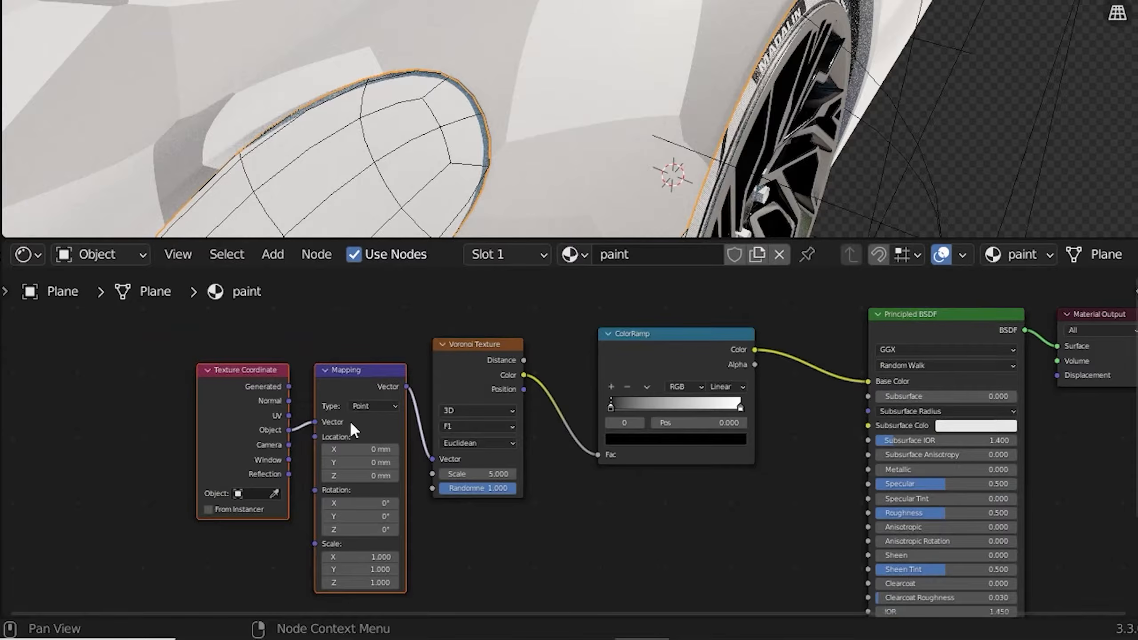
scroll(490, 422, "down", 1)
middle_click_drag(471, 426, 384, 448)
scroll(403, 417, "down", 3)
scroll(557, 143, "down", 1)
scroll(532, 403, "up", 3)
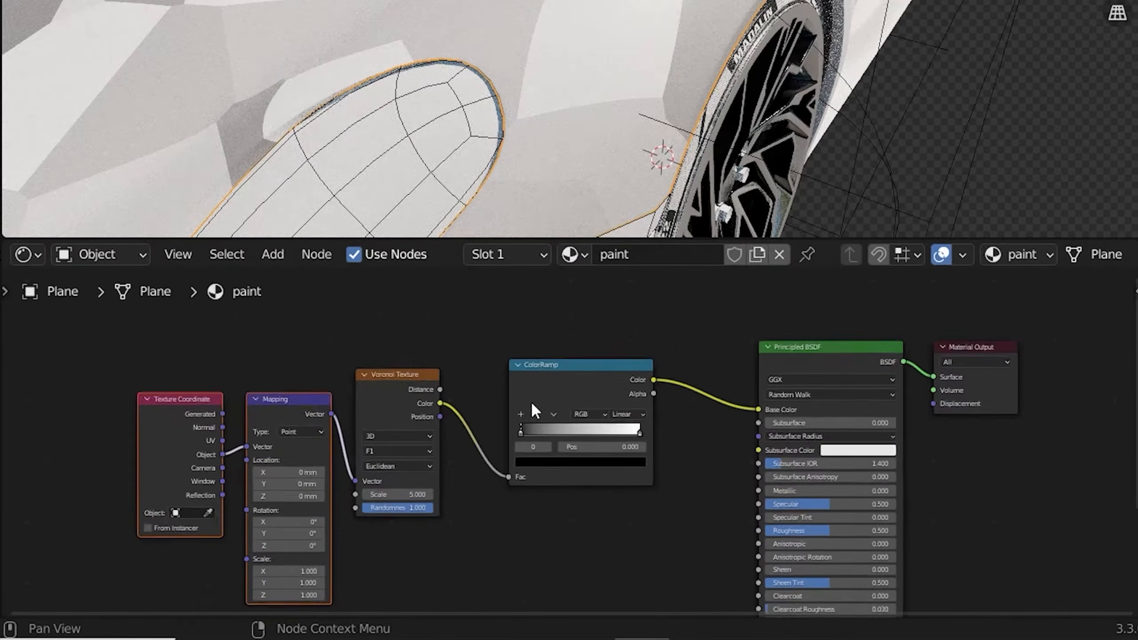
scroll(531, 400, "up", 1)
middle_click_drag(531, 400, 452, 408)
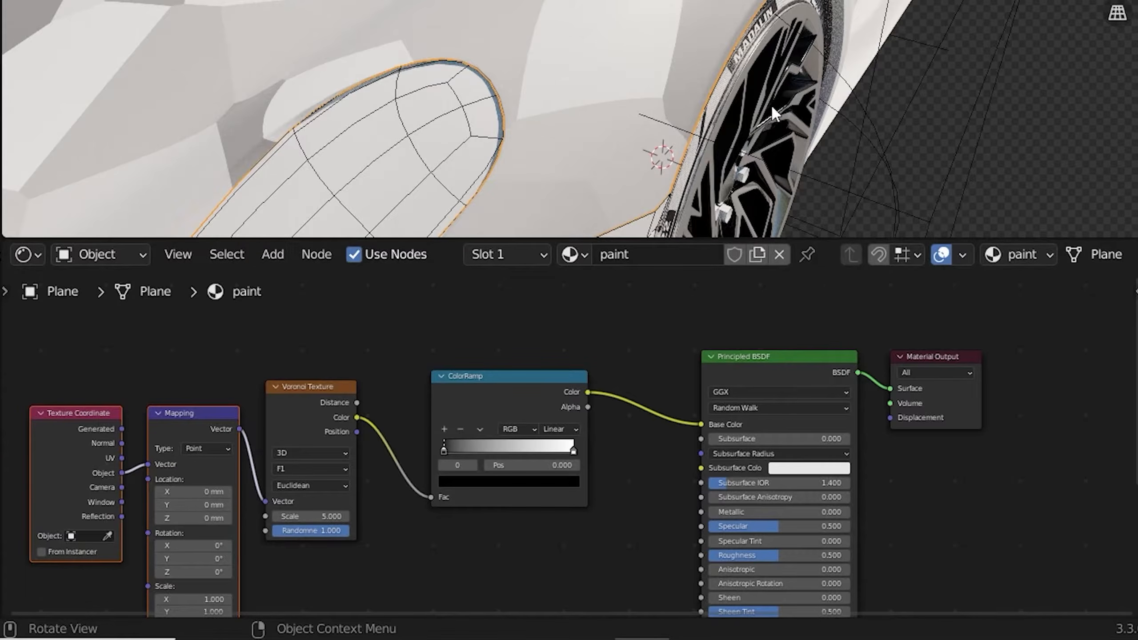
Assign the existing paint material to the car's front bumper
scroll(546, 115, "down", 4)
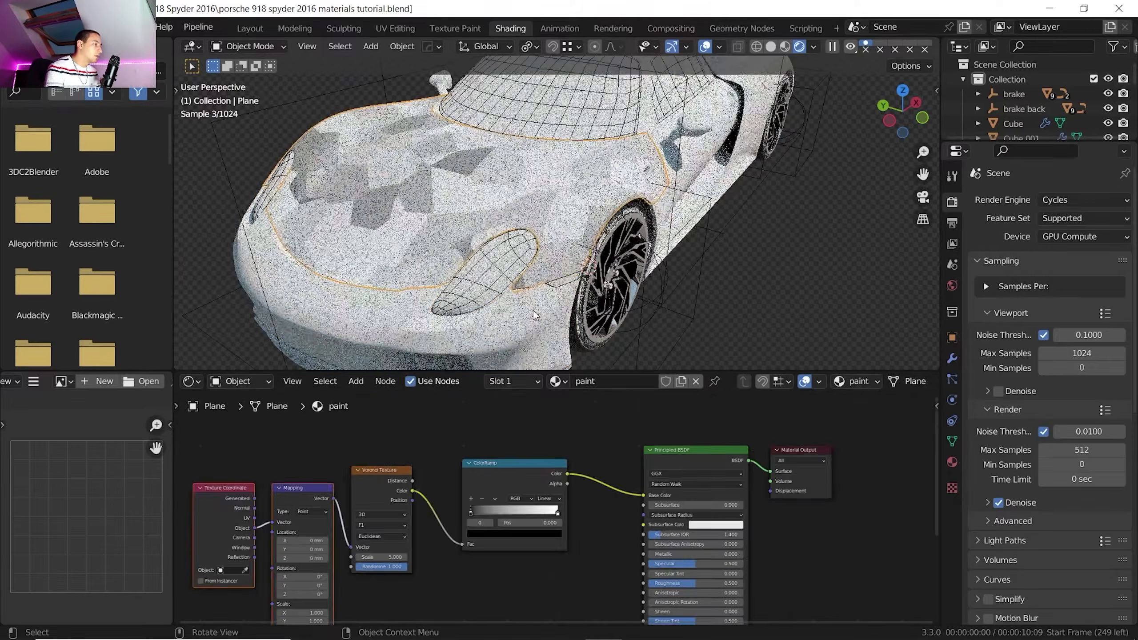
left_click(533, 344)
left_click(535, 383)
left_click(544, 473)
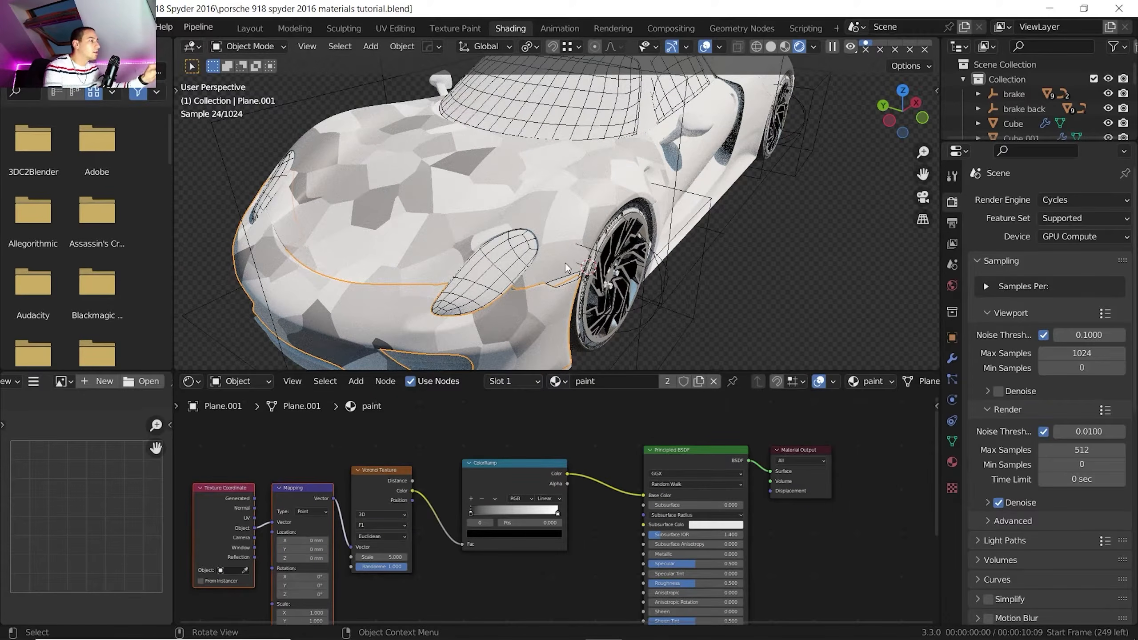
Recolour the ColorRamp's black stop to a light bluish grey and move it to position 0.611
left_click(549, 296)
scroll(549, 295, "up", 3)
left_click(470, 516)
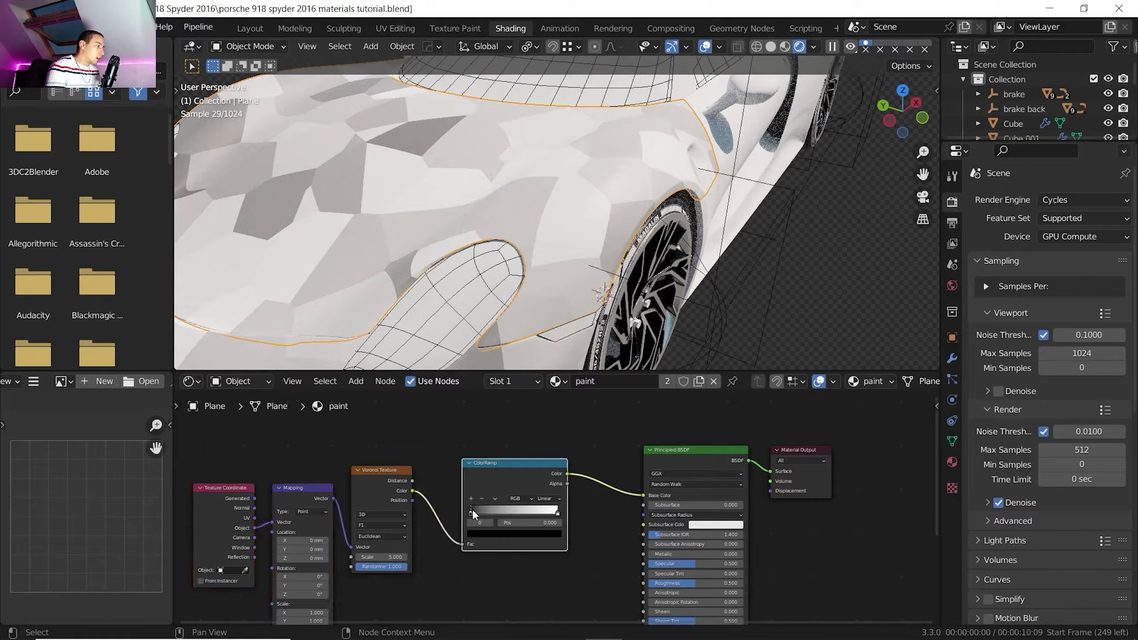
left_click(480, 534)
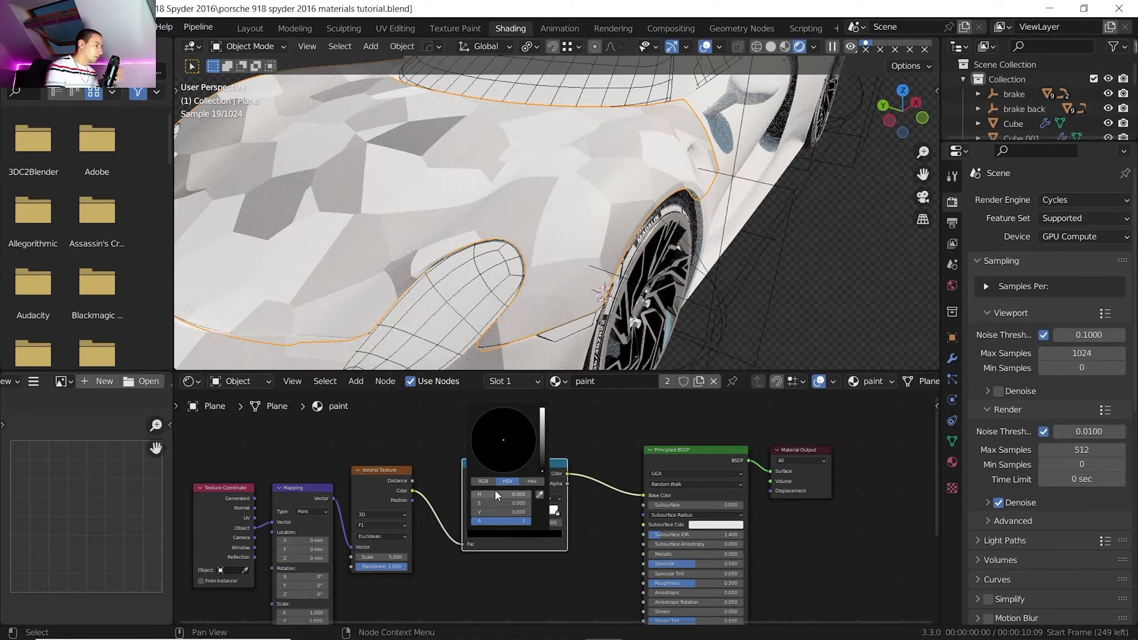
left_click_drag(541, 436, 542, 428)
left_click(506, 438)
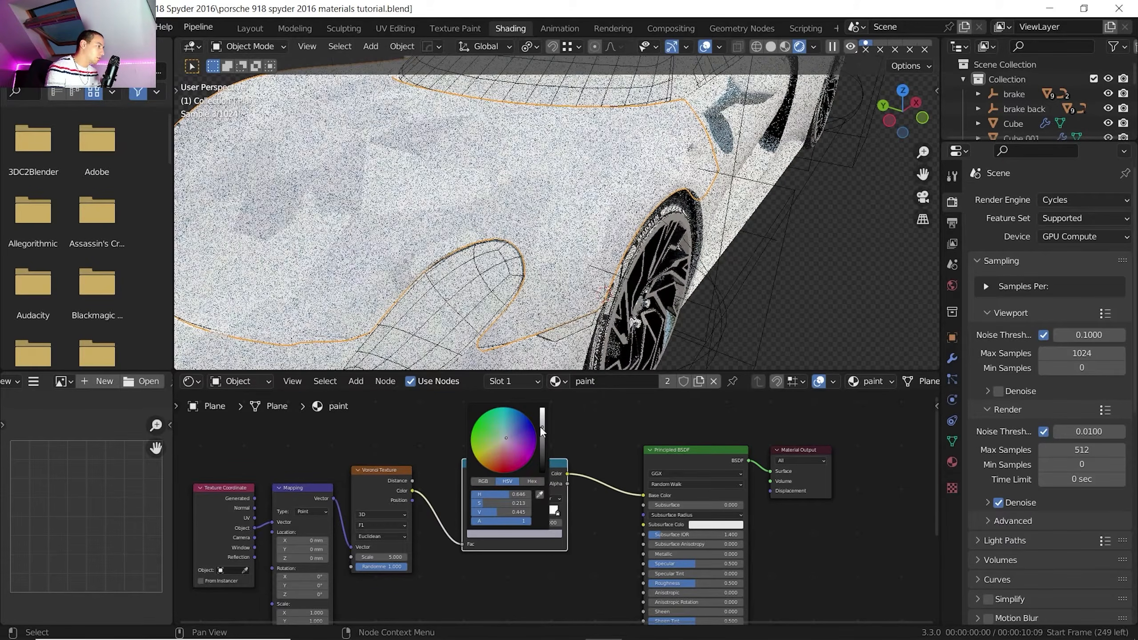
left_click_drag(471, 515, 529, 514)
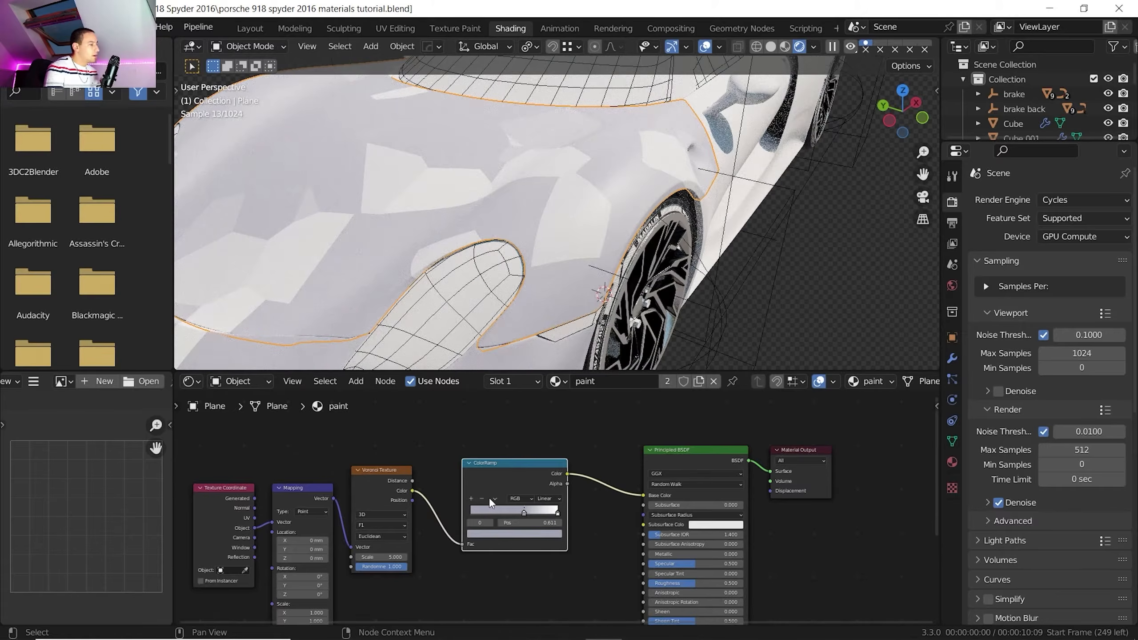
Set the Voronoi Texture's scale to 1500 and check the fine flakes on the fender up close
double_click(379, 557)
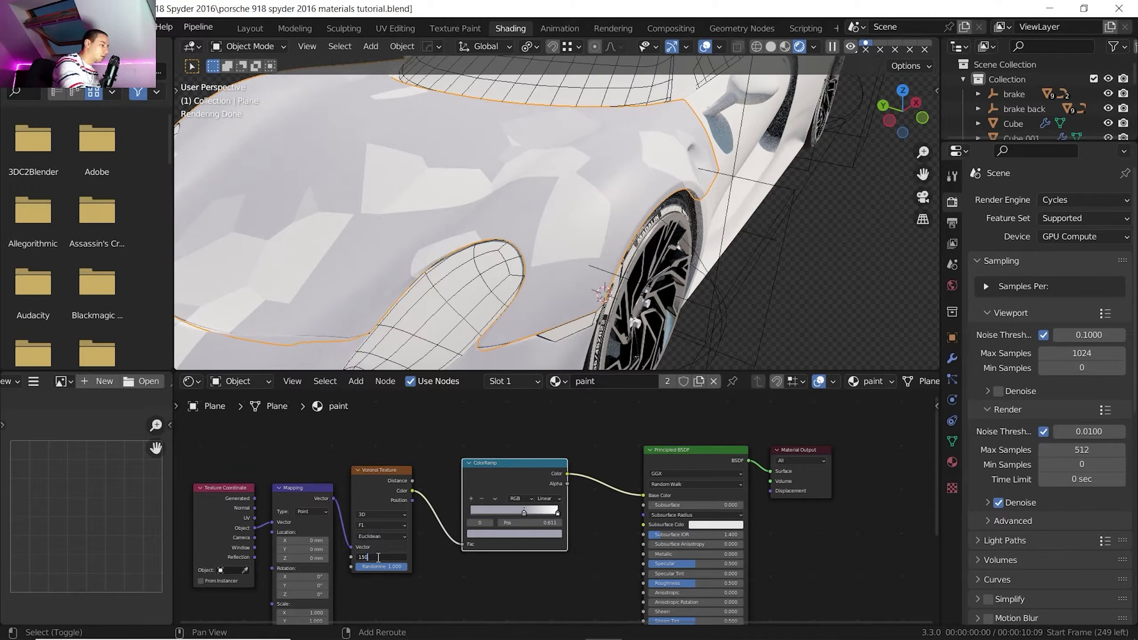
type("1500")
key("Return")
scroll(594, 219, "up", 5)
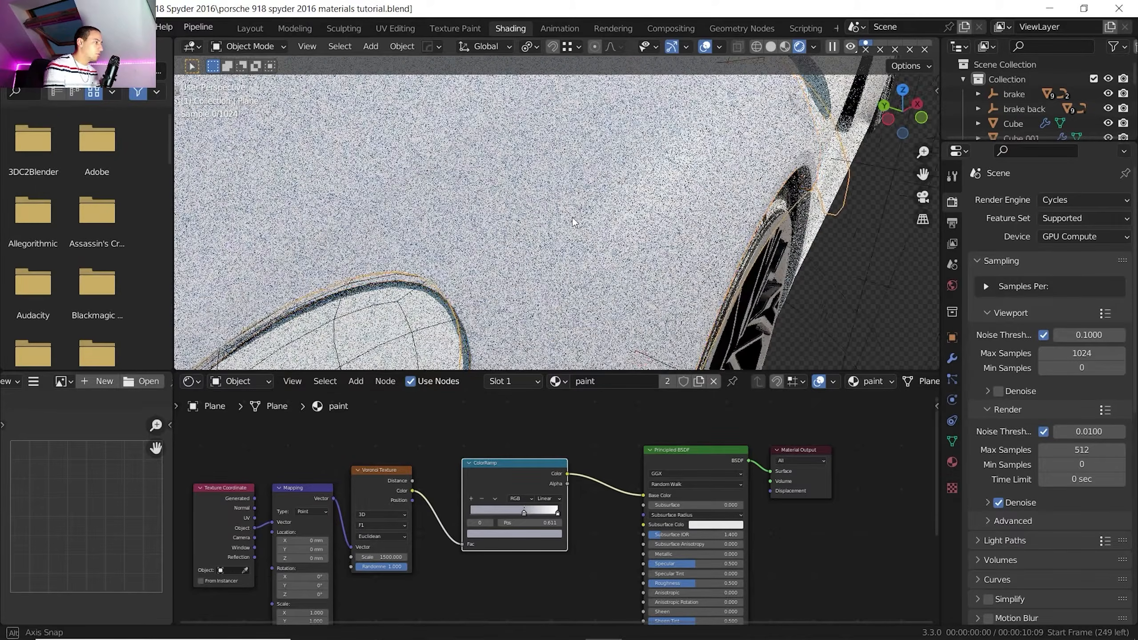
middle_click_drag(554, 182, 528, 128, "shift")
scroll(547, 161, "up", 2)
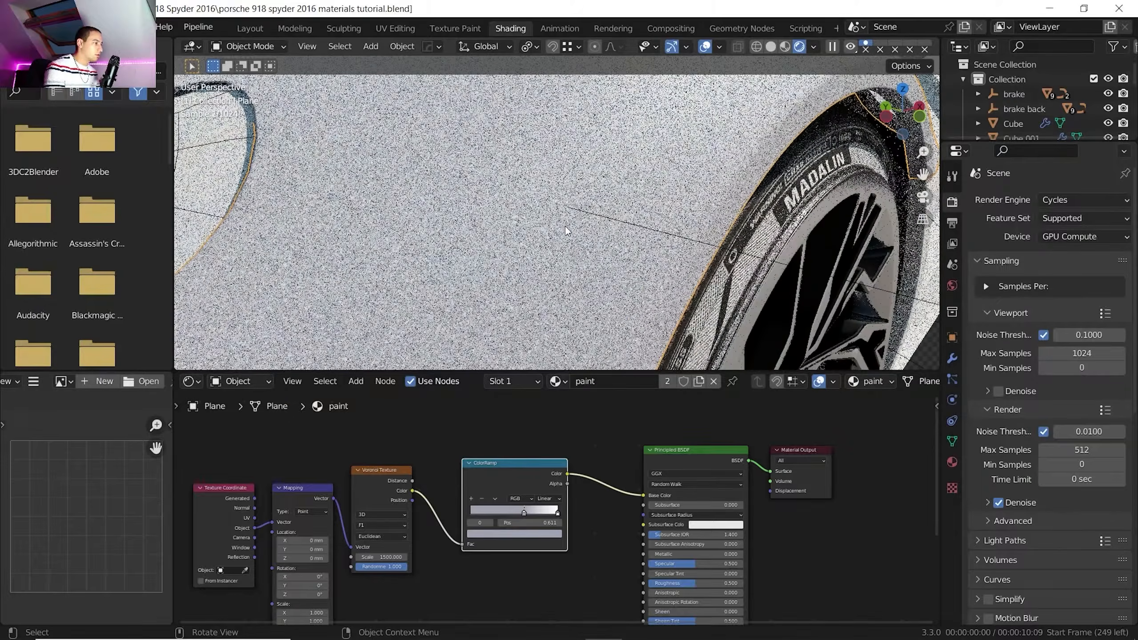
scroll(543, 260, "down", 5)
scroll(524, 479, "up", 2)
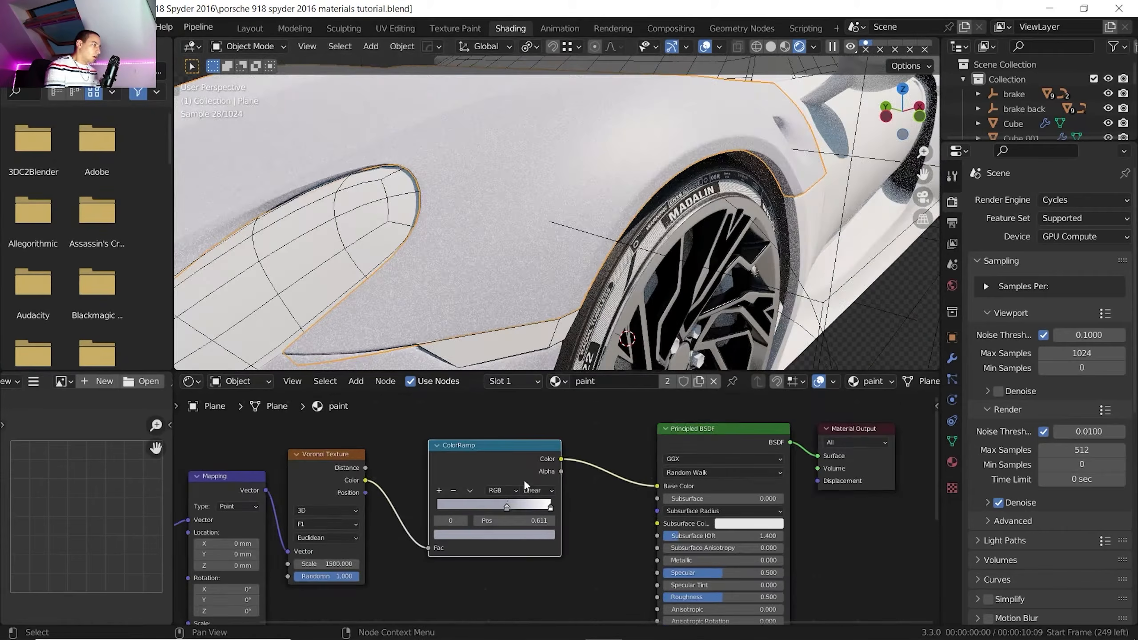
Recolour the ColorRamp's white end stop to bright blue
left_click(549, 508)
left_click(529, 535)
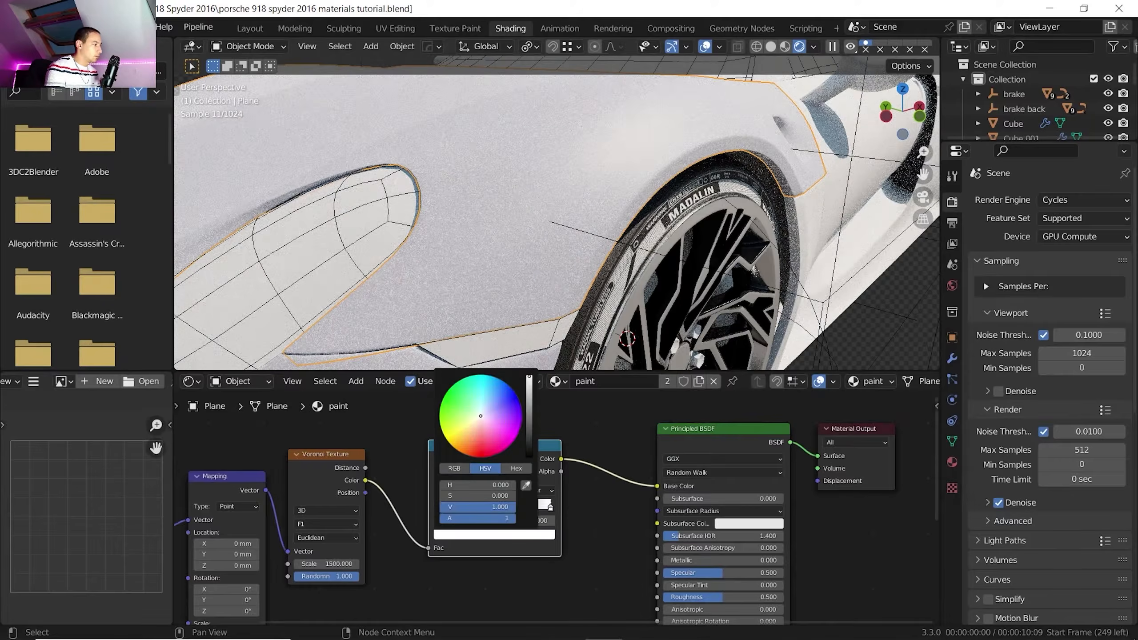
left_click_drag(477, 397, 496, 384)
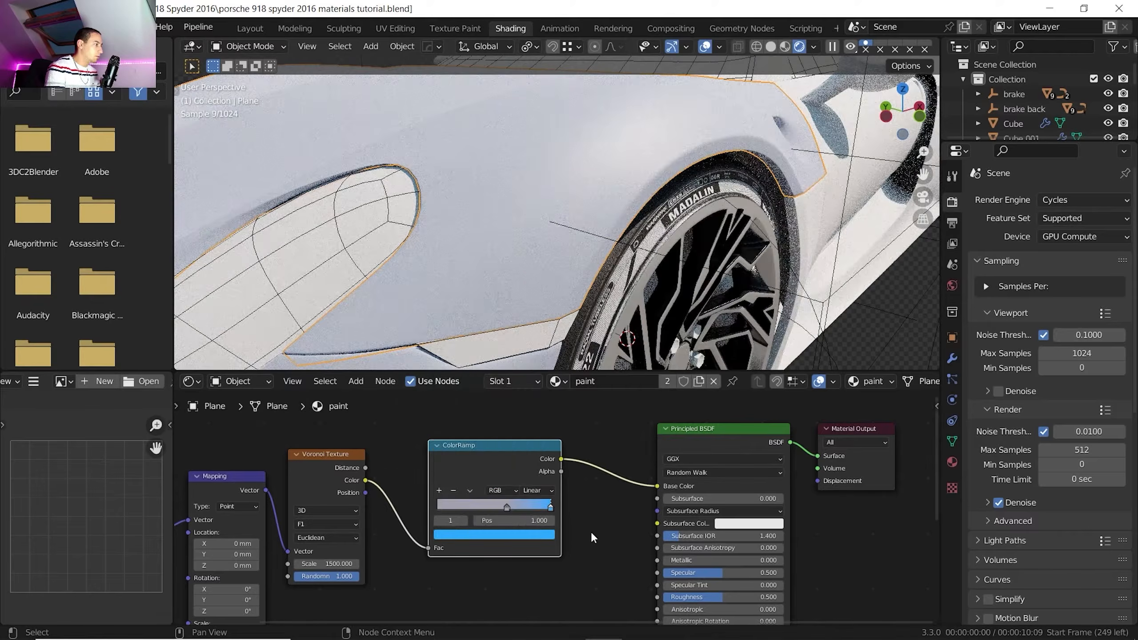
Add a ColorRamp stop at position 0.007, colour it very dark green, and adjust the middle stop to a greyish blue
left_click(440, 490)
left_click_drag(528, 507, 478, 508)
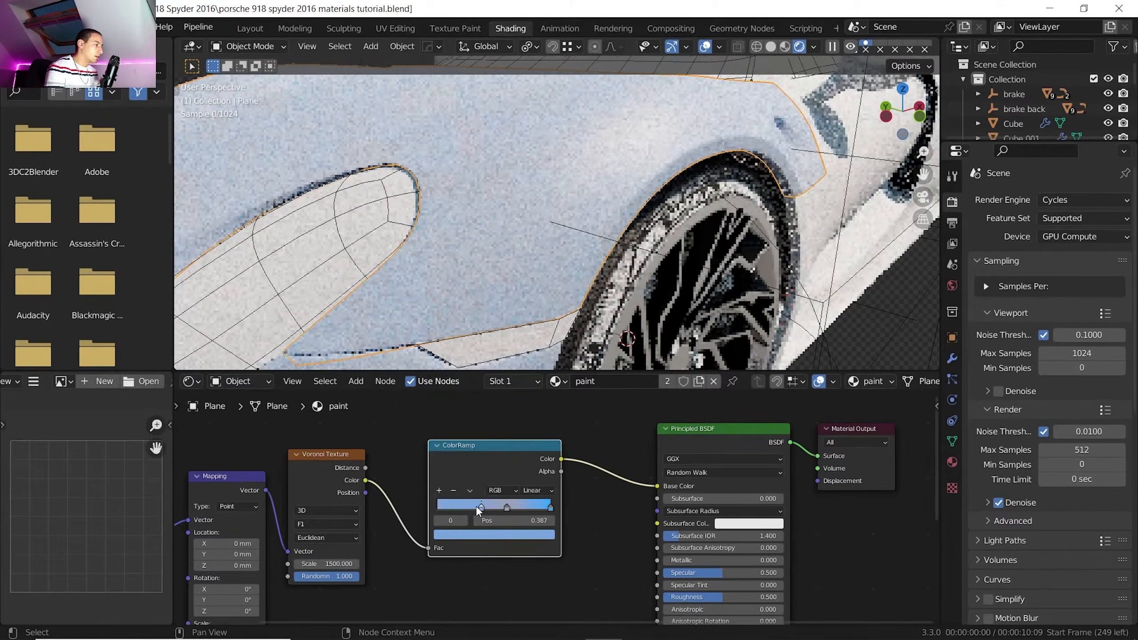
left_click(442, 535)
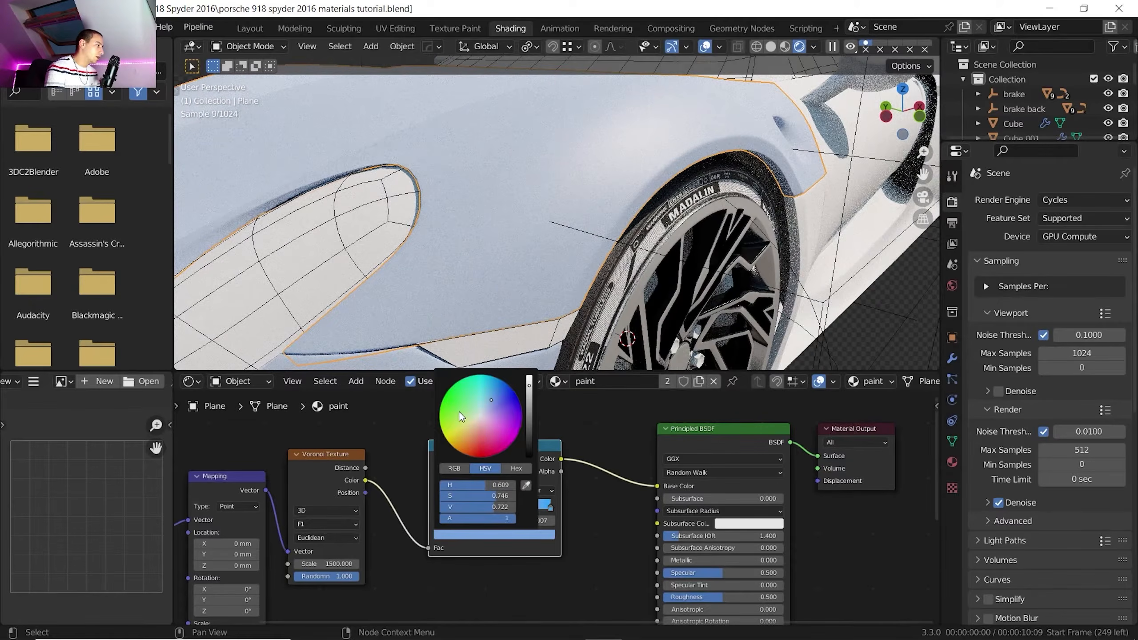
mouse_move(458, 412)
left_mouse_down()
mouse_move(473, 382)
mouse_move(471, 399)
left_mouse_up()
left_click_drag(527, 428, 527, 444)
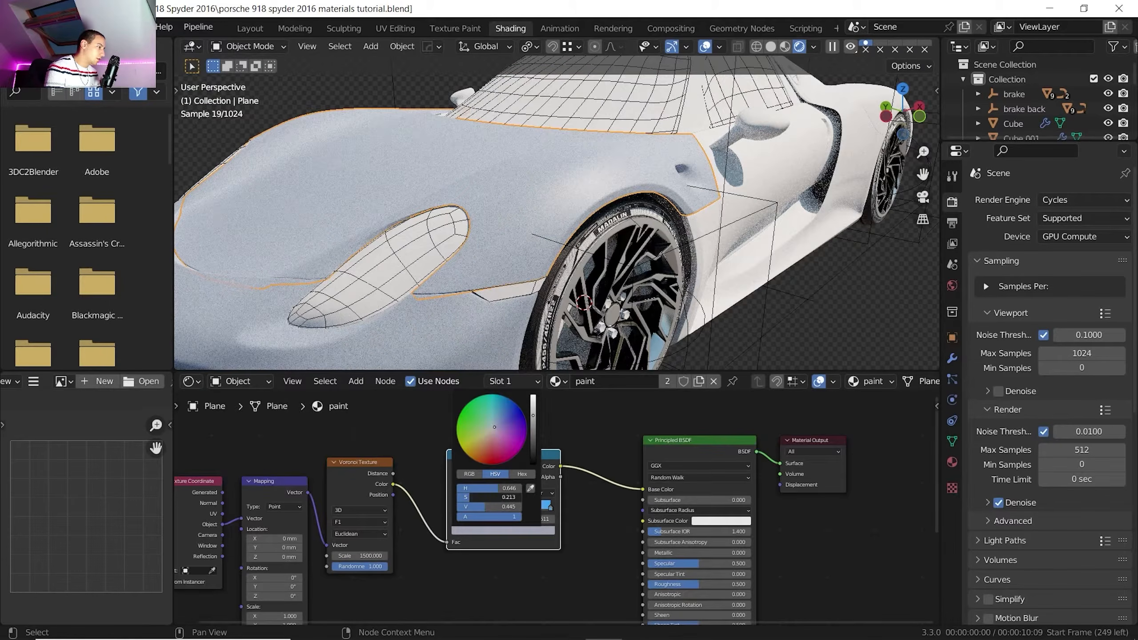
left_click_drag(494, 427, 493, 428)
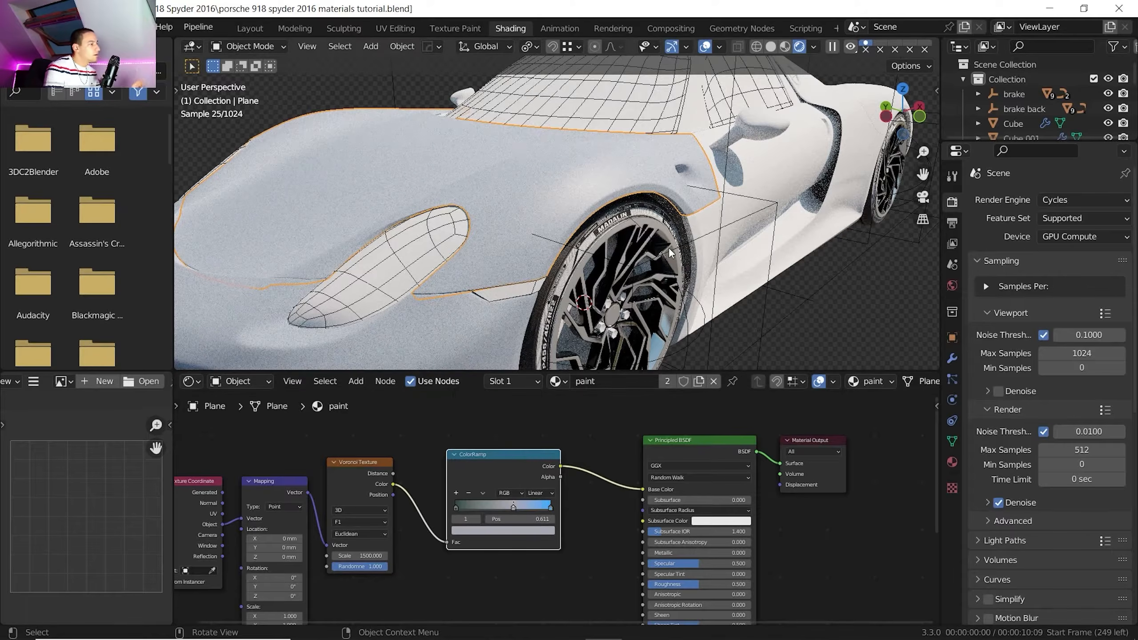
Desaturate the ColorRamp's dark green stop to a saturation of 0.391, judging the flakes beside the front wheel up close
middle_click_drag(613, 235, 589, 254)
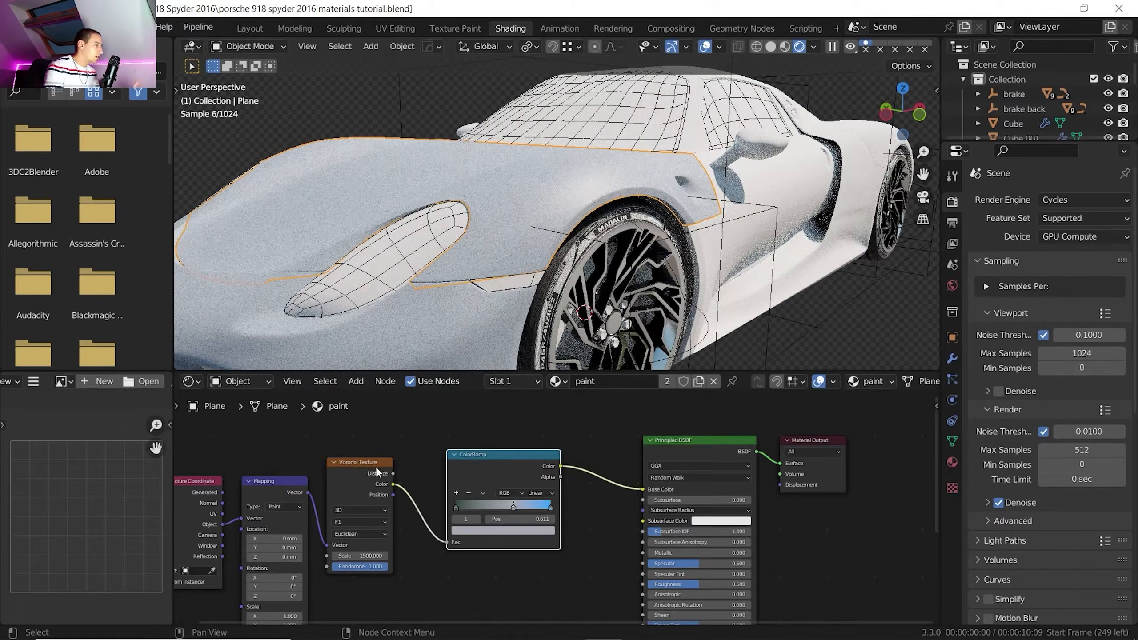
scroll(394, 536, "up", 1)
scroll(486, 265, "up", 3)
scroll(542, 179, "up", 2)
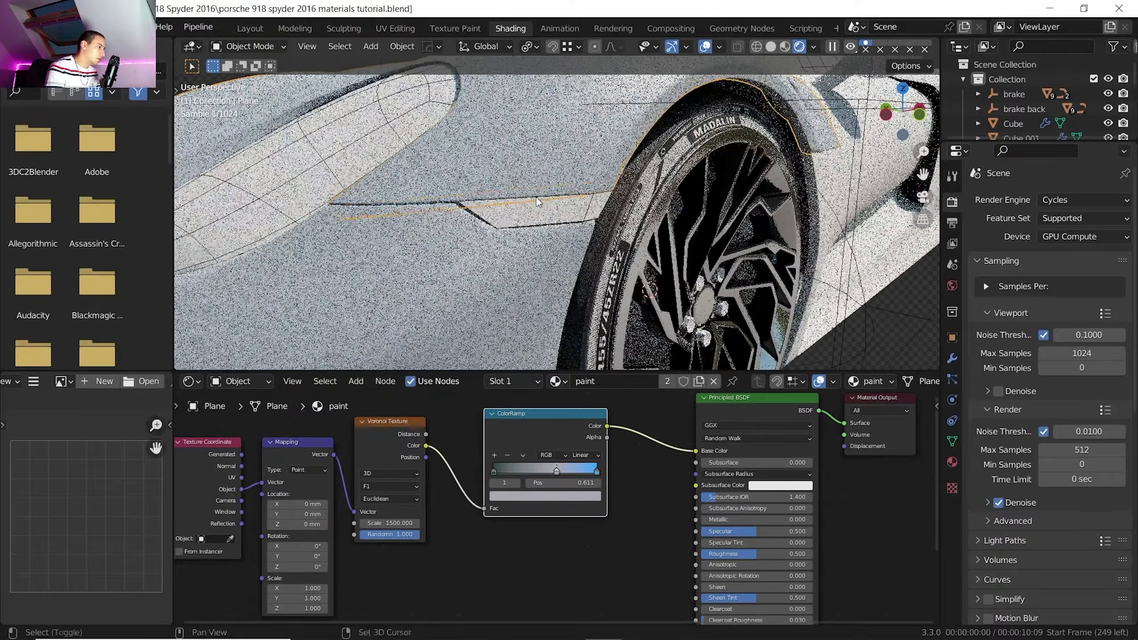
middle_click_drag(536, 197, 587, 148, "shift")
scroll(552, 202, "up", 2)
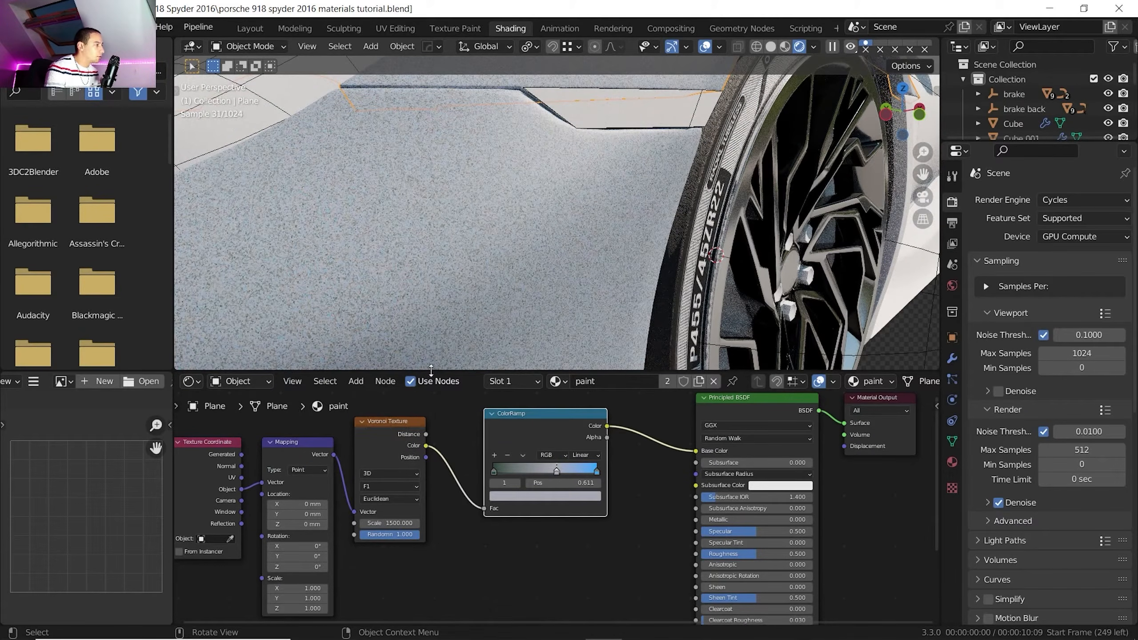
left_click(493, 470)
left_click(511, 496)
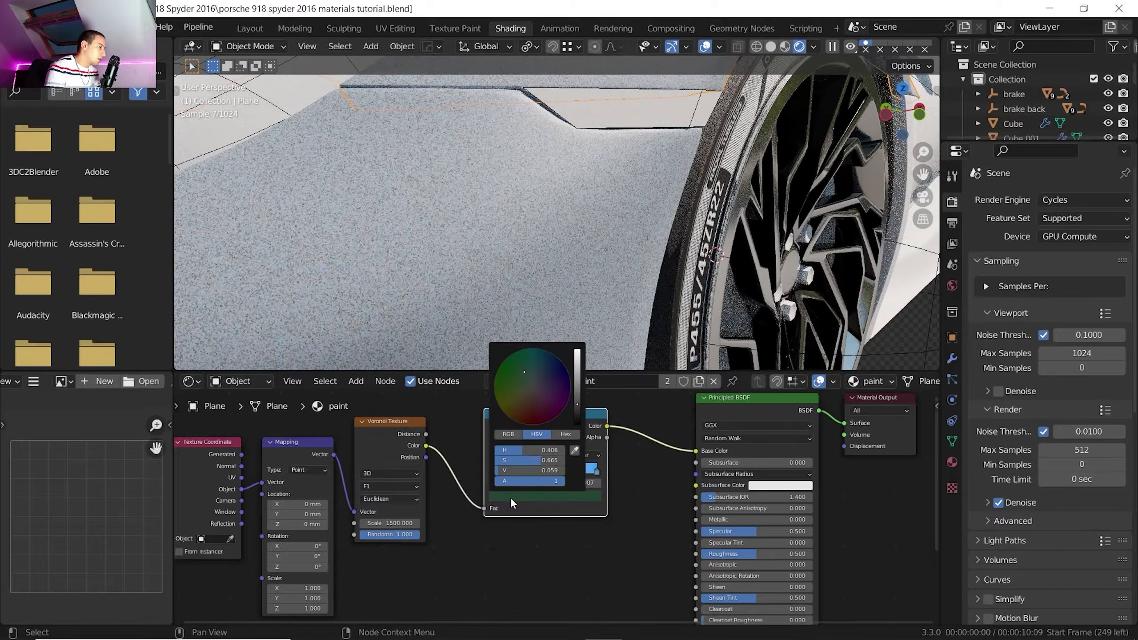
left_click_drag(534, 462, 527, 466)
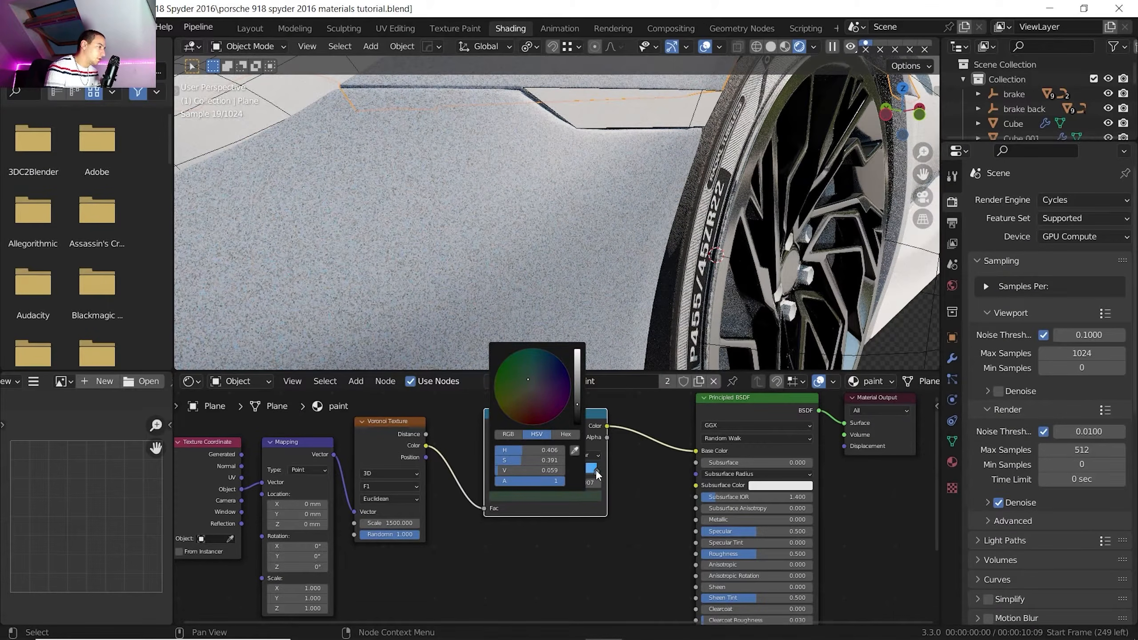
Lighten the ColorRamp's bright blue end stop to a pale blue
left_click(597, 473)
left_click(596, 472)
left_click(568, 496)
left_click_drag(556, 461, 530, 462)
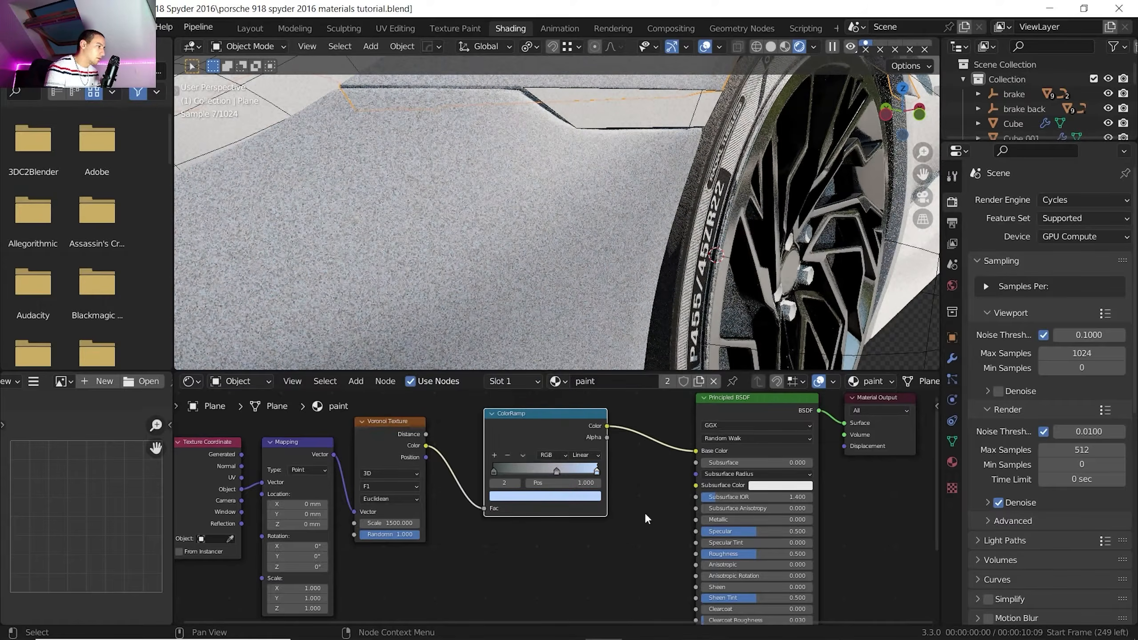
Set the paint's Principled BSDF roughness to 0 and clearcoat to 1
middle_click_drag(485, 487, 464, 468)
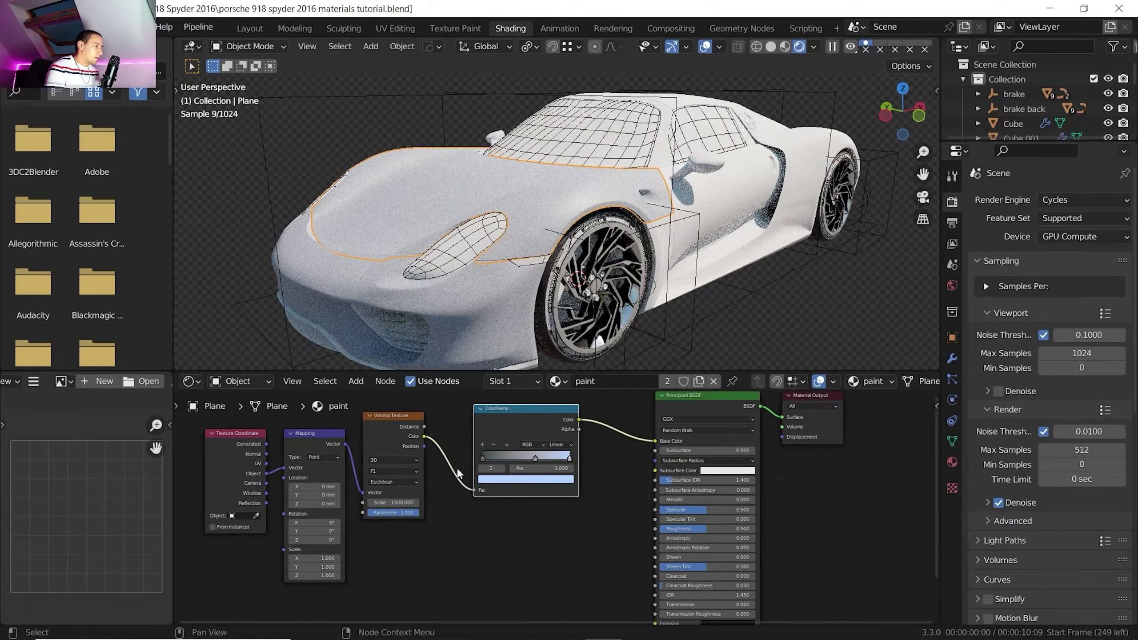
left_click_drag(700, 529, 604, 462)
middle_click_drag(603, 461, 578, 406)
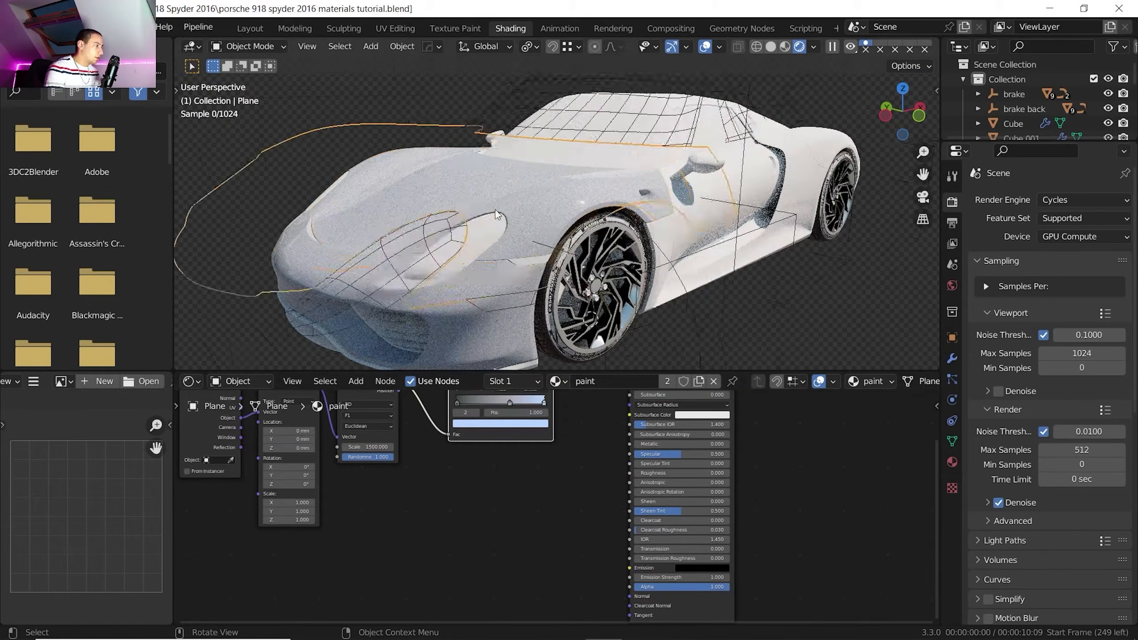
scroll(507, 204, "up", 6)
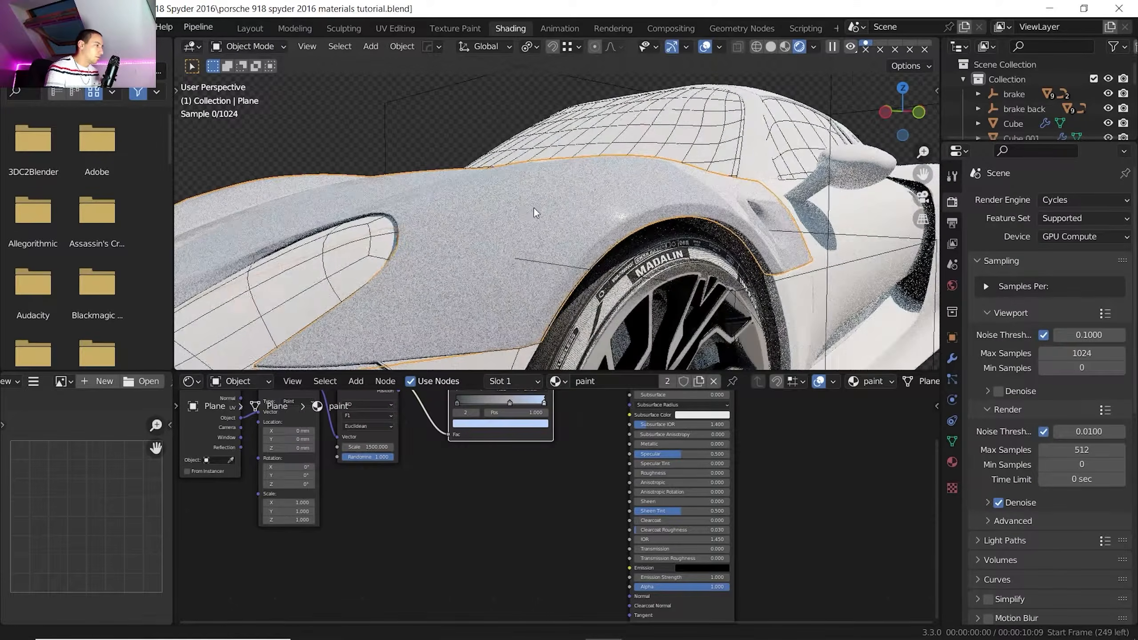
scroll(534, 208, "up", 4)
scroll(601, 168, "down", 3)
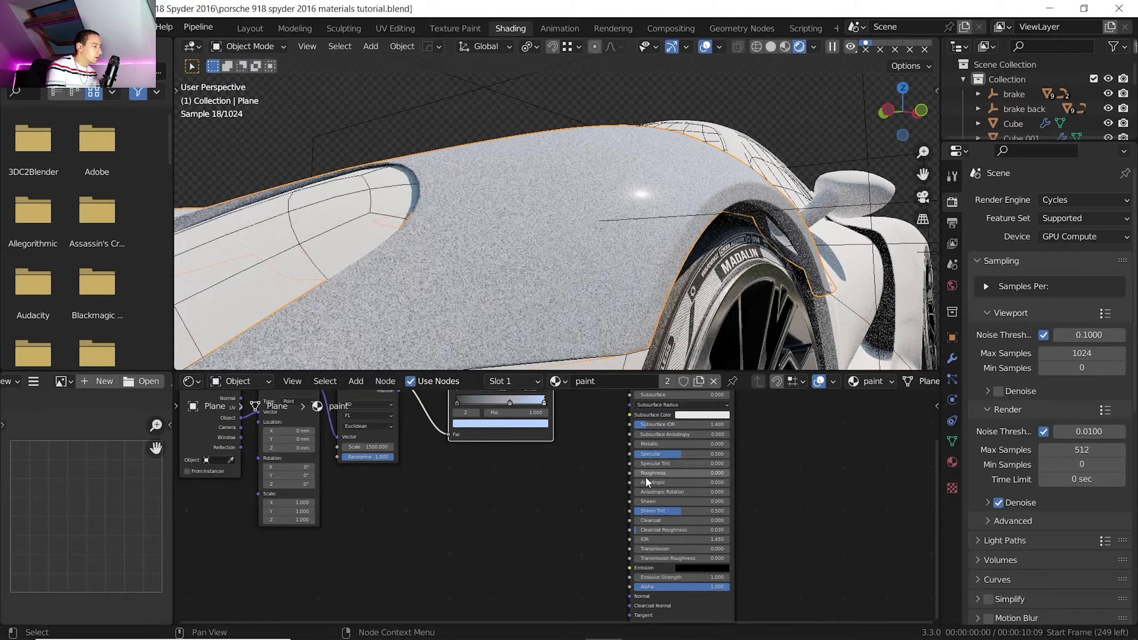
left_click_drag(652, 521, 729, 520)
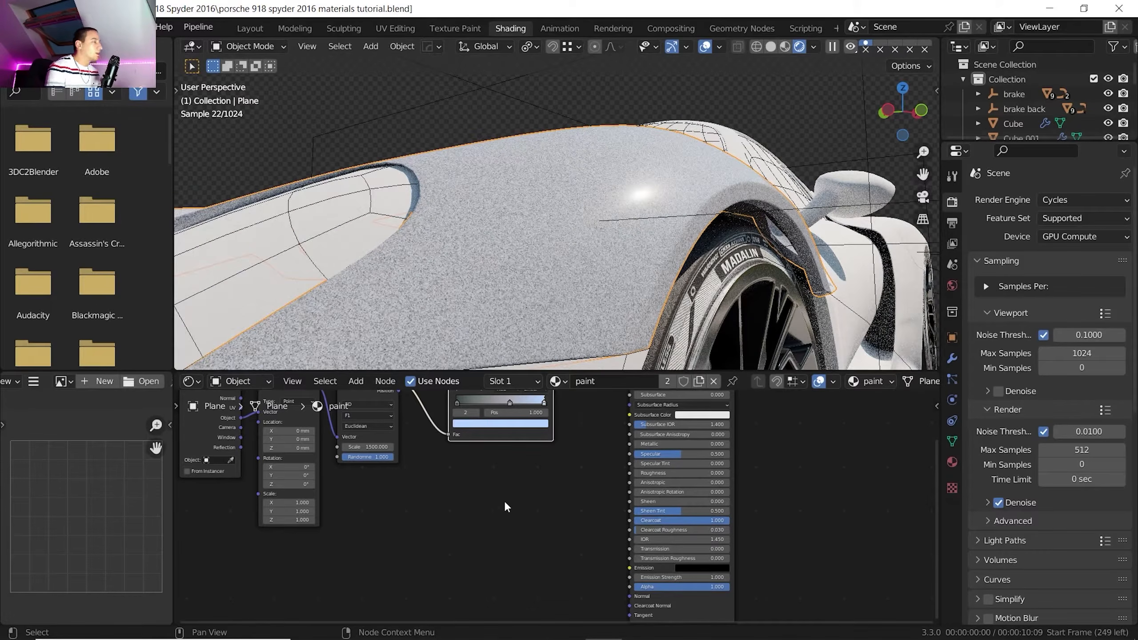
Add a second ColorRamp fed by the Voronoi Texture's Color and connect its Color output to the Principled BSDF's Roughness
scroll(502, 493, "down", 3)
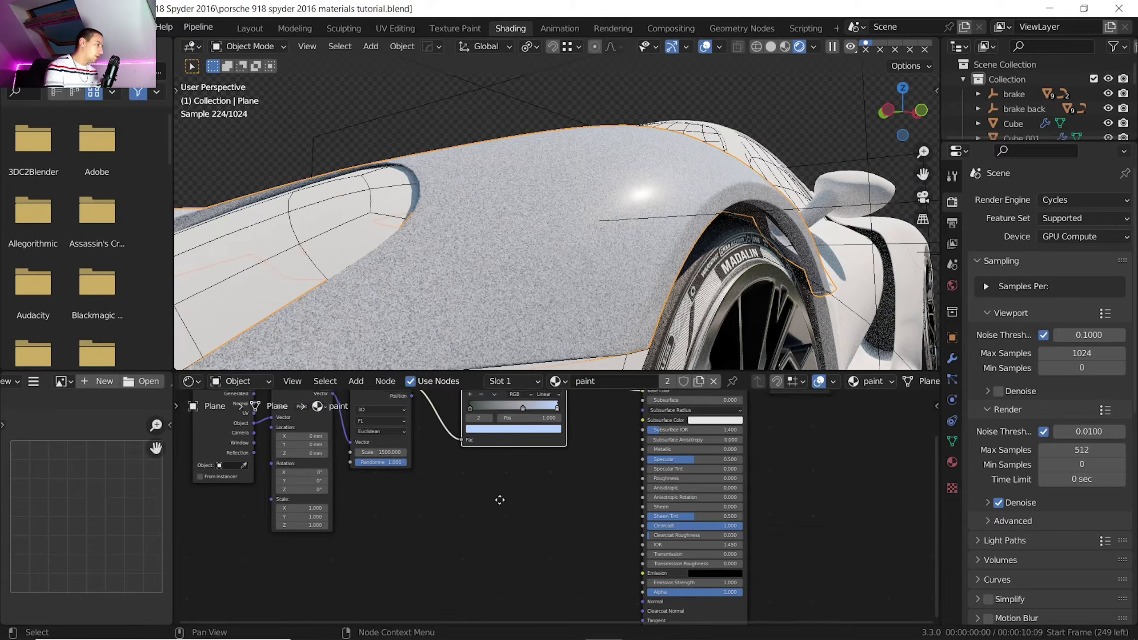
key("shift+a")
mouse_move(505, 518)
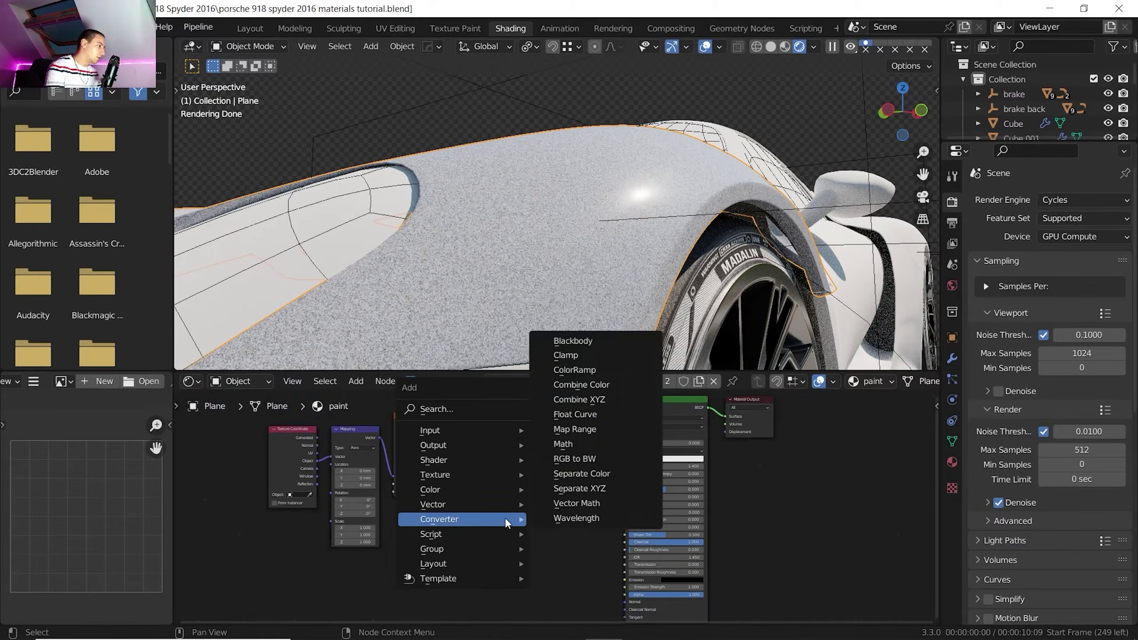
left_click(558, 369)
left_click(471, 529)
left_click_drag(441, 431, 480, 566)
left_click_drag(563, 509, 624, 504)
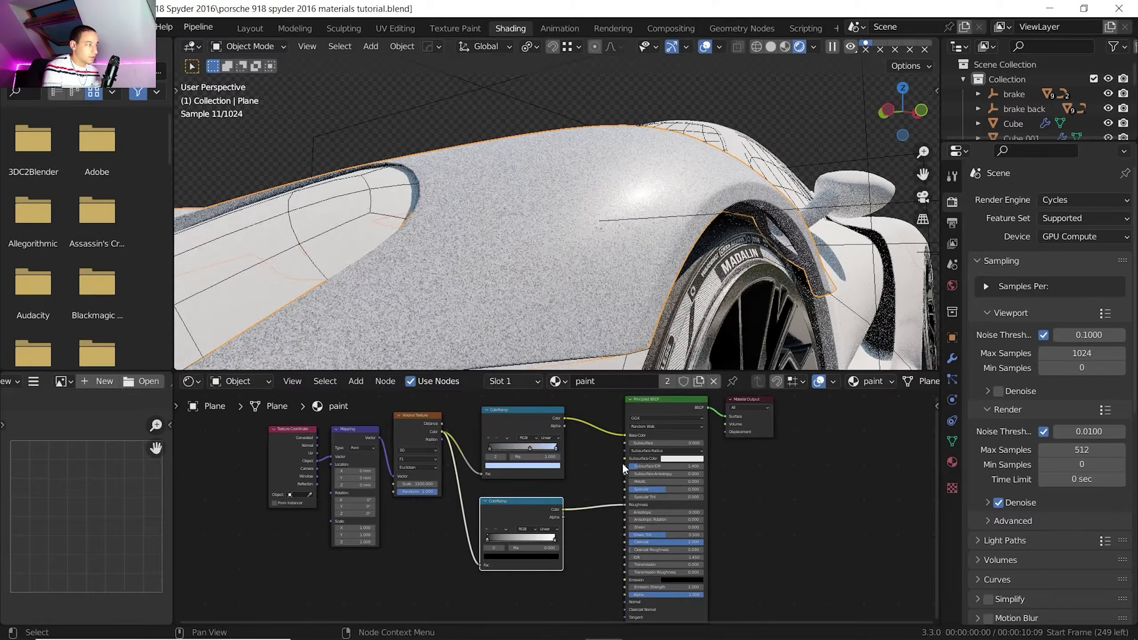
Recolour the roughness ColorRamp's white stop to off-white and its black stop to dark grey
middle_click_drag(599, 343, 682, 217)
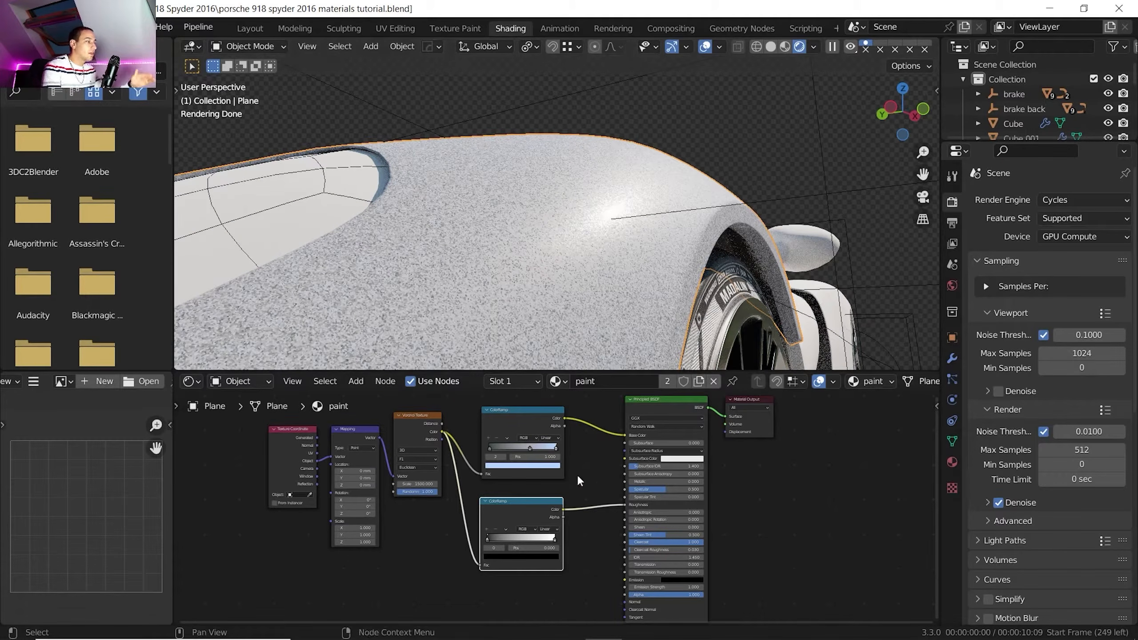
scroll(567, 498, "up", 3)
left_click(567, 498)
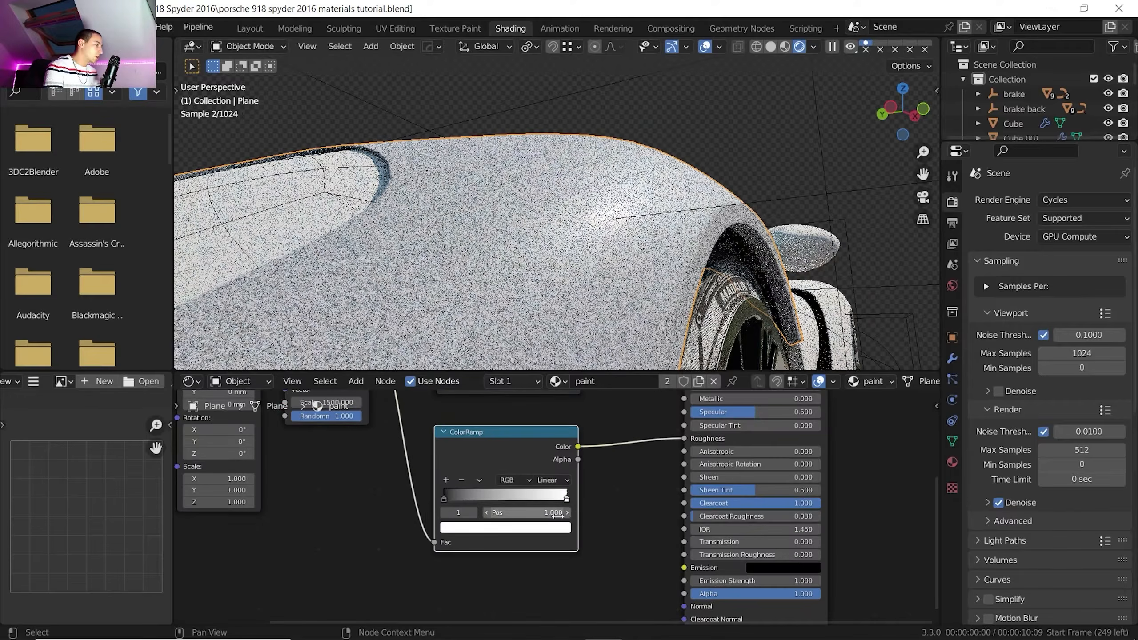
left_click(555, 527)
left_click_drag(544, 371, 544, 367)
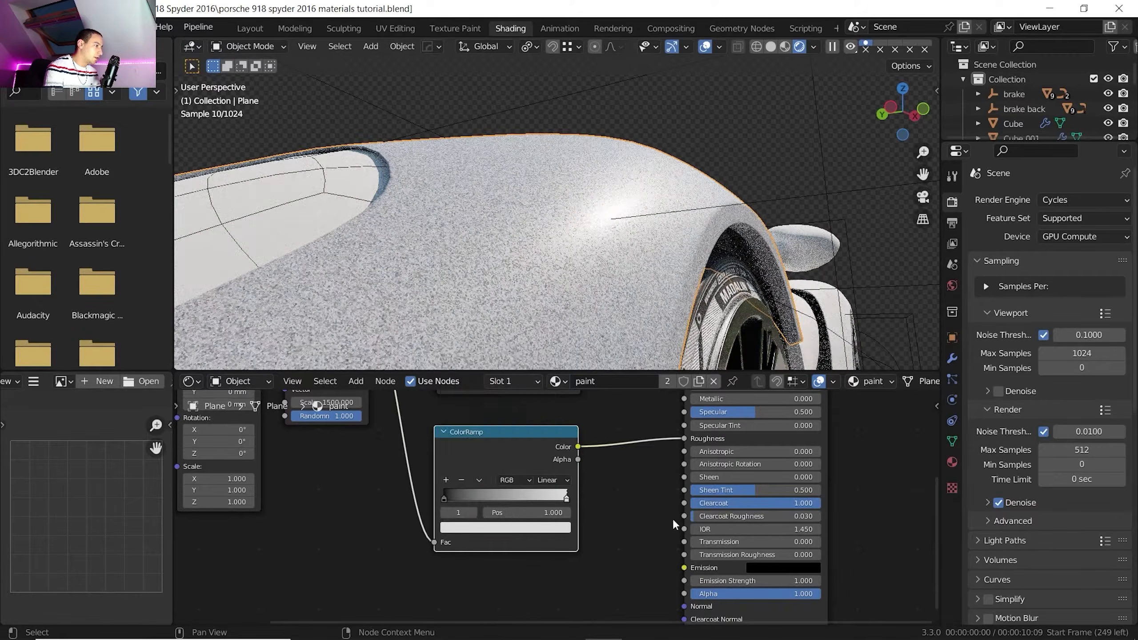
left_click(451, 496)
left_click(505, 528)
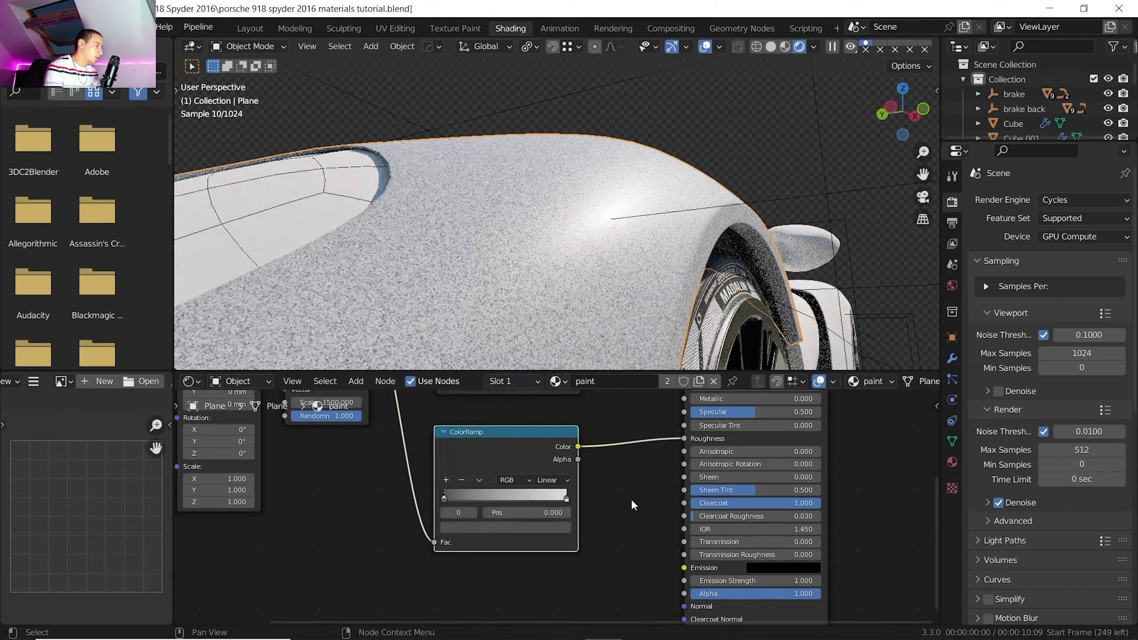
Darken the roughness ColorRamp's end stop to light grey and check the paint across the car's front
left_click(567, 499)
left_click(505, 528)
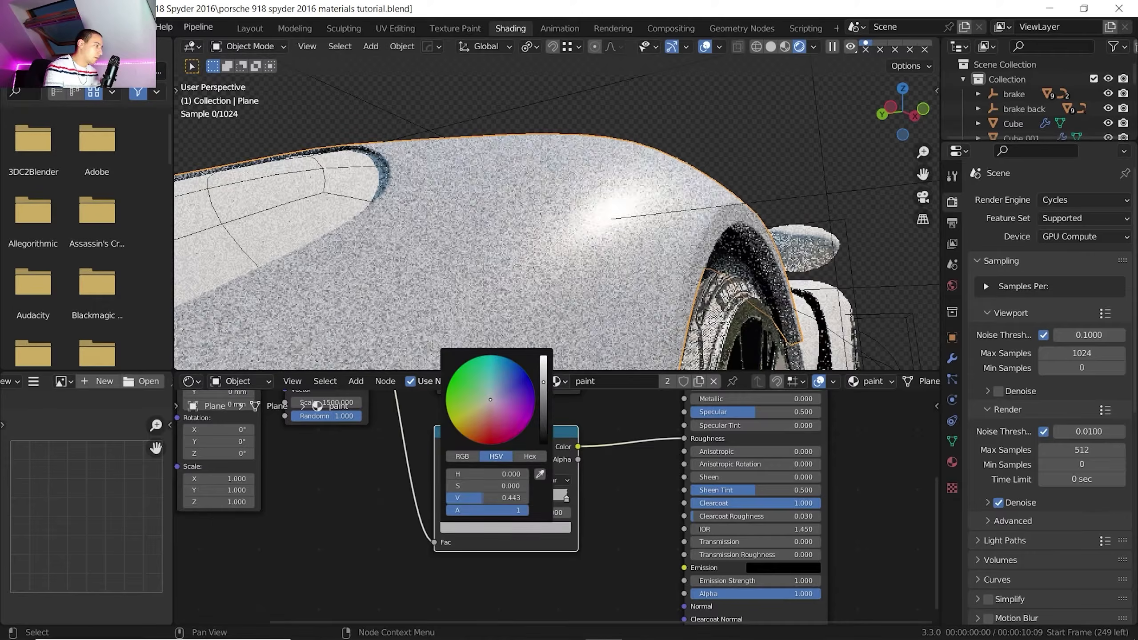
left_click_drag(544, 376, 543, 374)
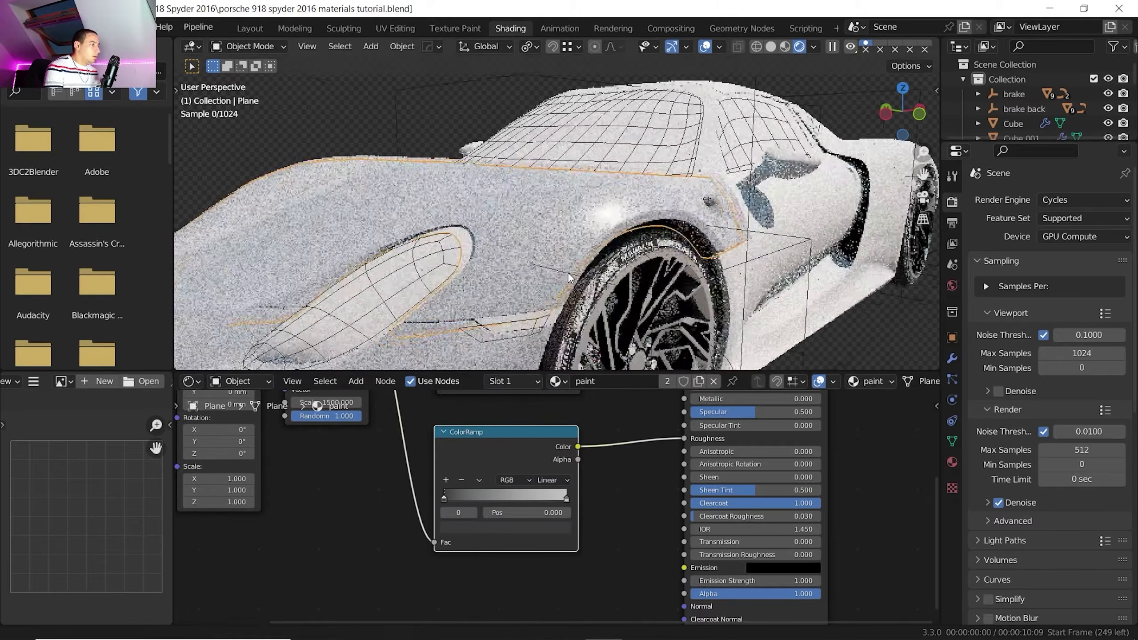
middle_click_drag(556, 260, 572, 242)
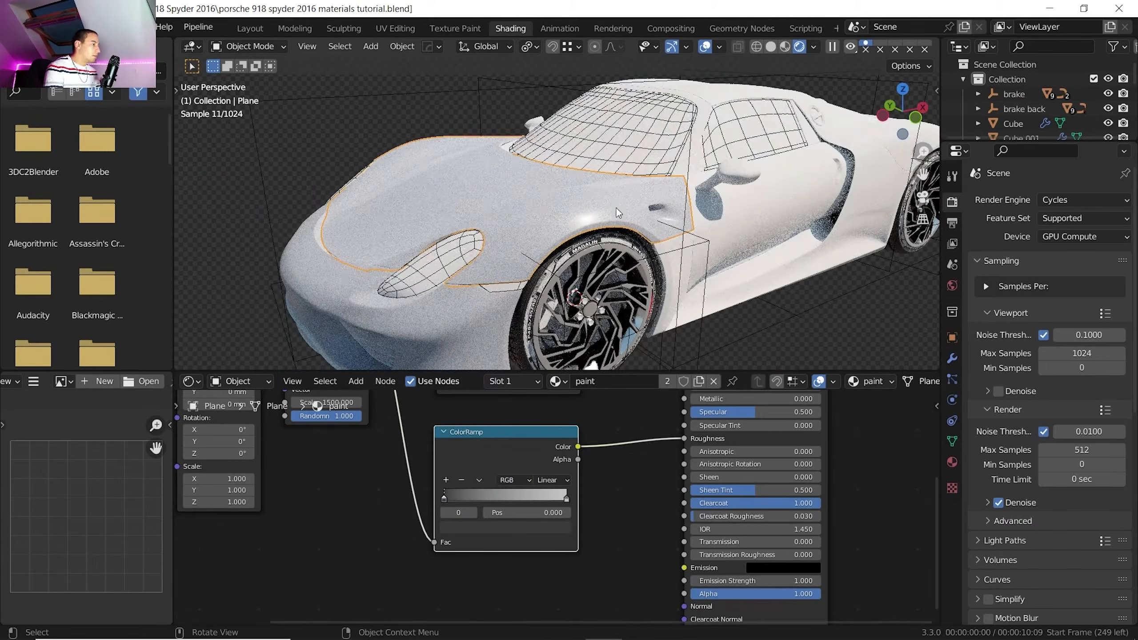
scroll(616, 208, "up", 2)
middle_click_drag(604, 189, 530, 228, "shift")
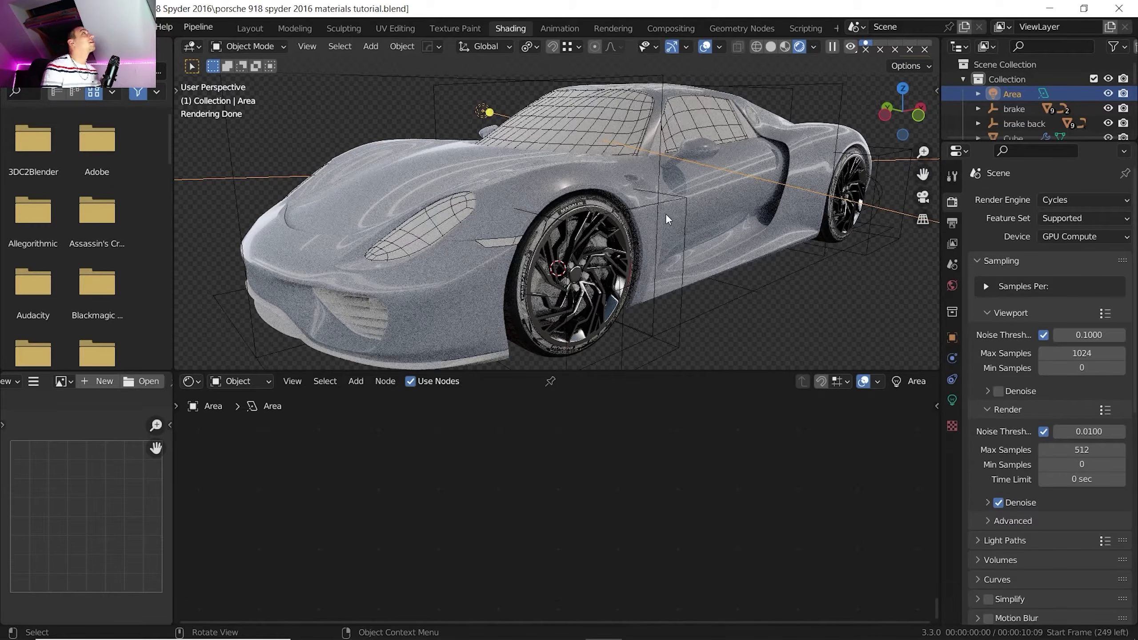
Create a new material for the windshield and name it glass
scroll(660, 199, "up", 3)
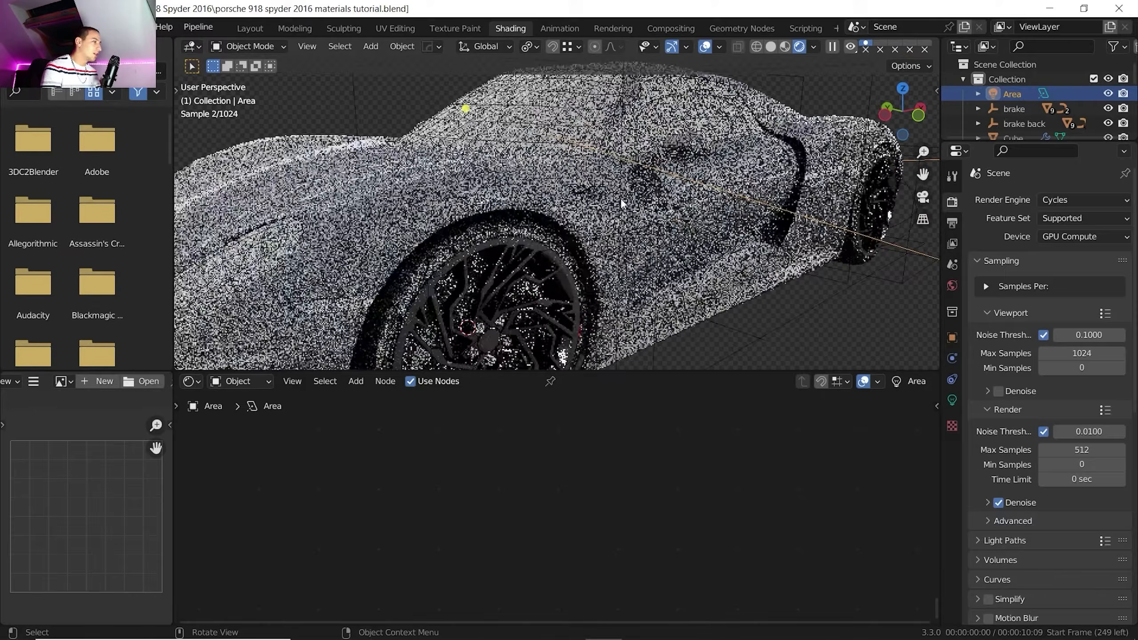
scroll(622, 203, "down", 3)
left_click(549, 167)
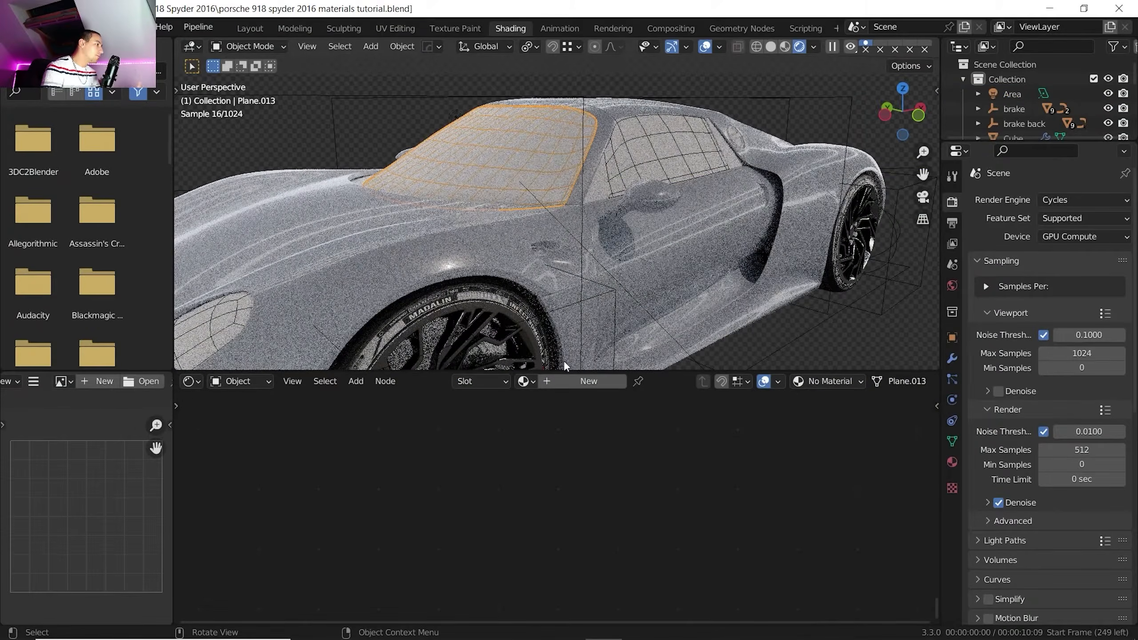
left_click(589, 381)
double_click(596, 382)
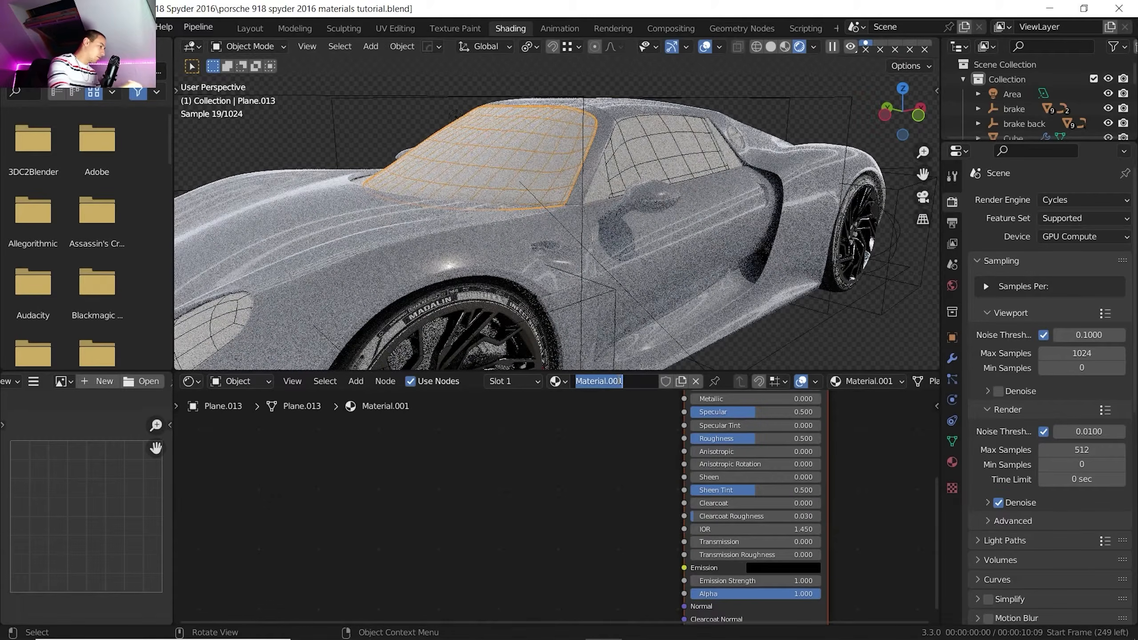
type("g")
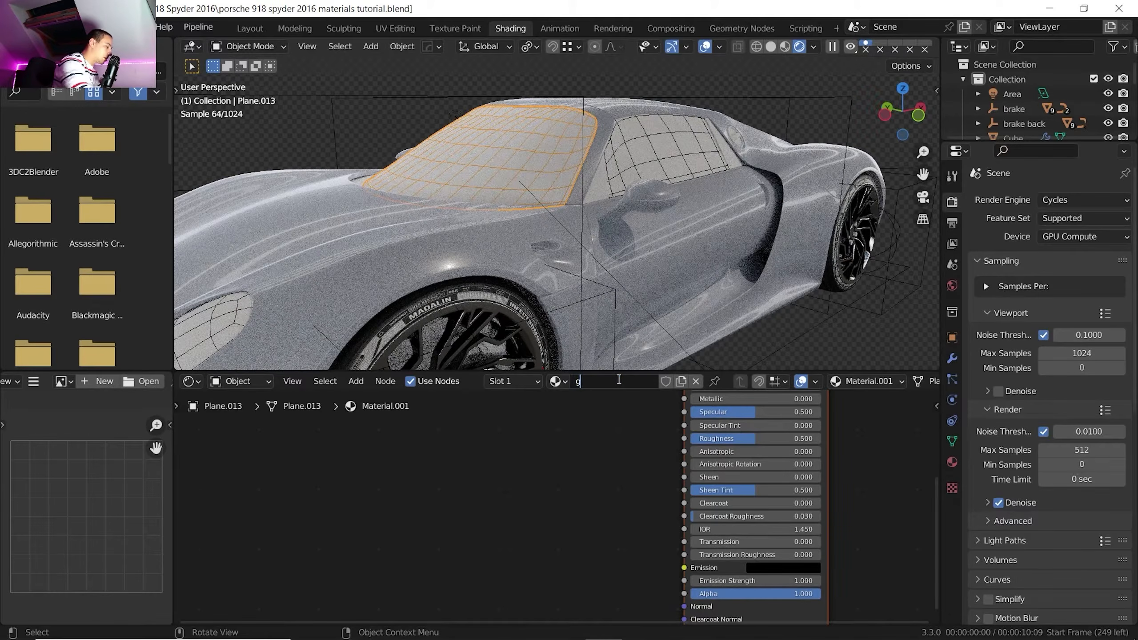
type("lass")
key("Return")
key("Home")
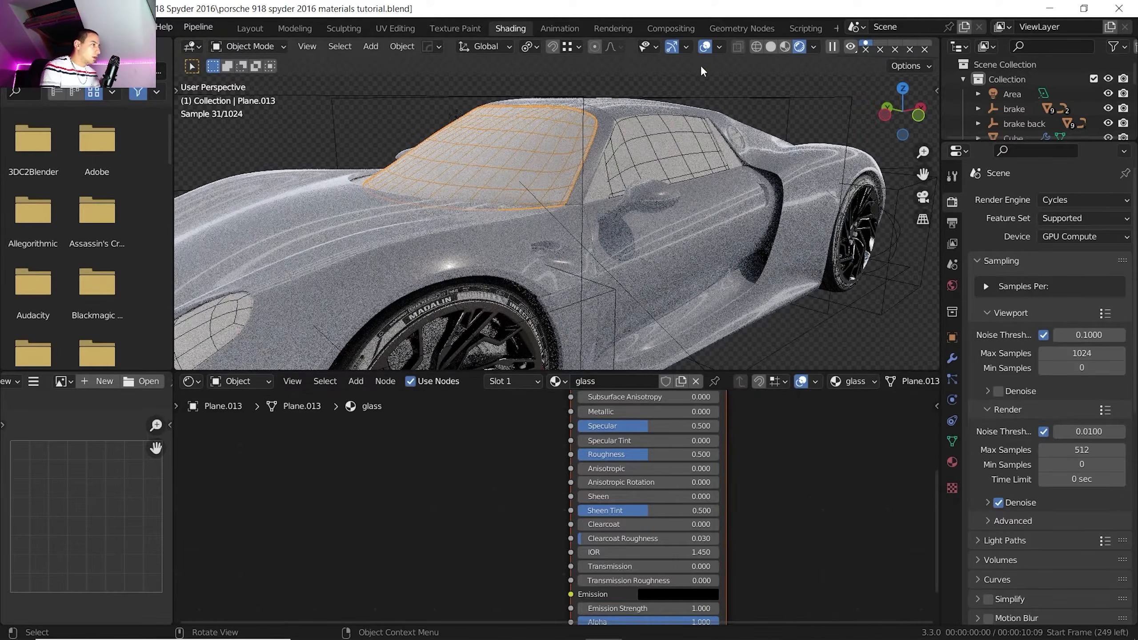
Hide the viewport overlays and delete the glass material's Principled BSDF node
left_click(704, 47)
scroll(548, 450, "down", 5)
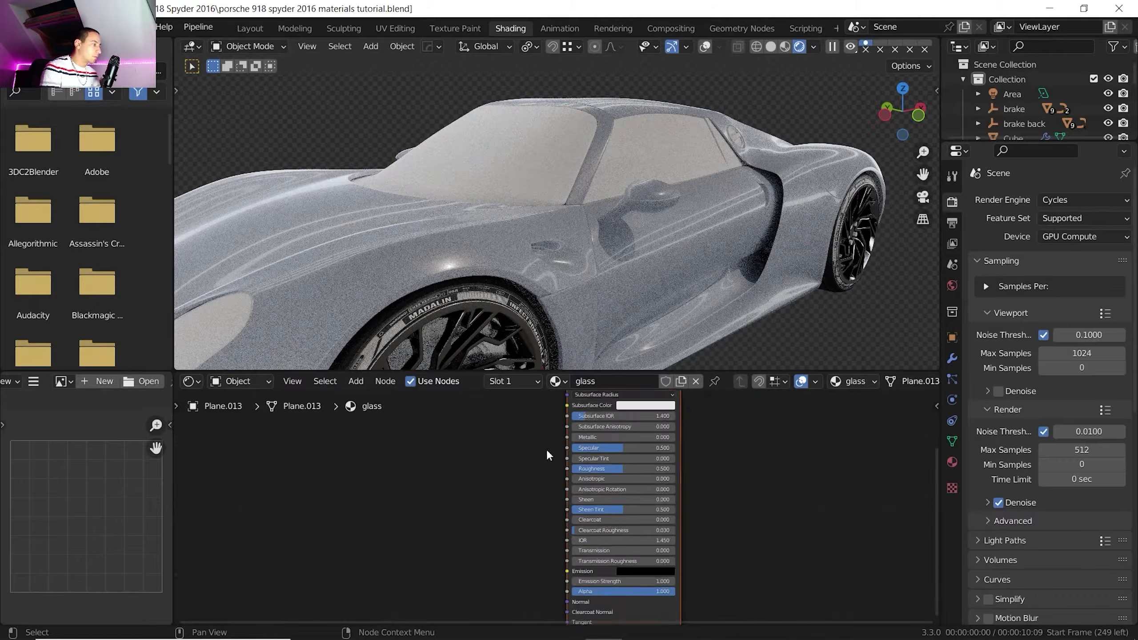
middle_click_drag(543, 451, 478, 528)
left_click(543, 409)
key("x")
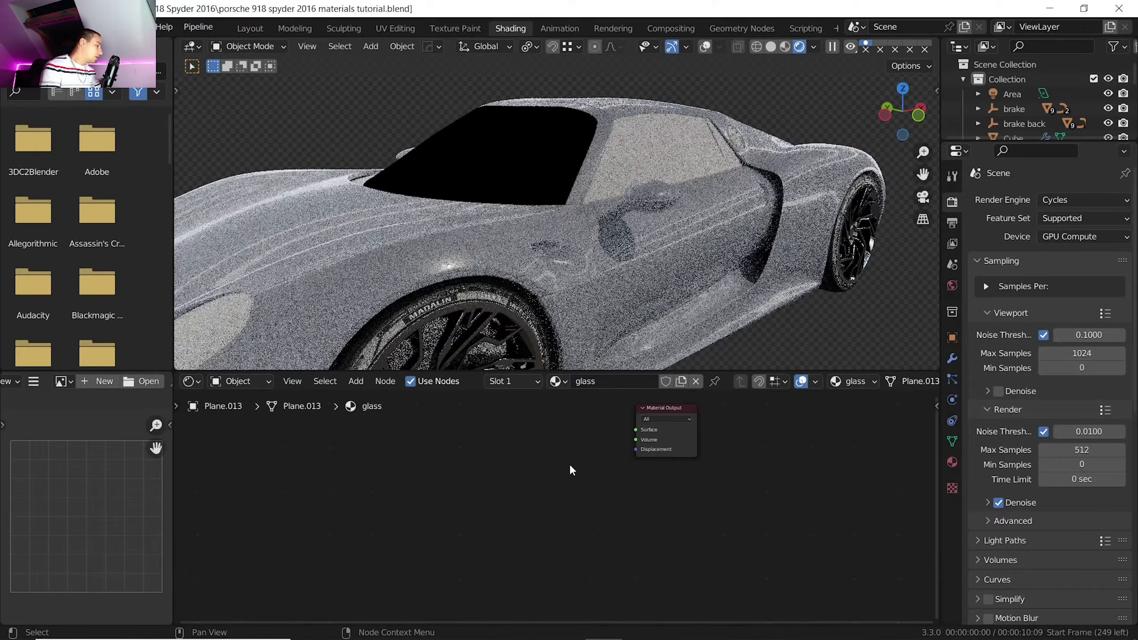
Add a Glass BSDF, connect it to the Material Output's Surface, and move the output node farther from the shader
key("shift+a")
mouse_move(542, 504)
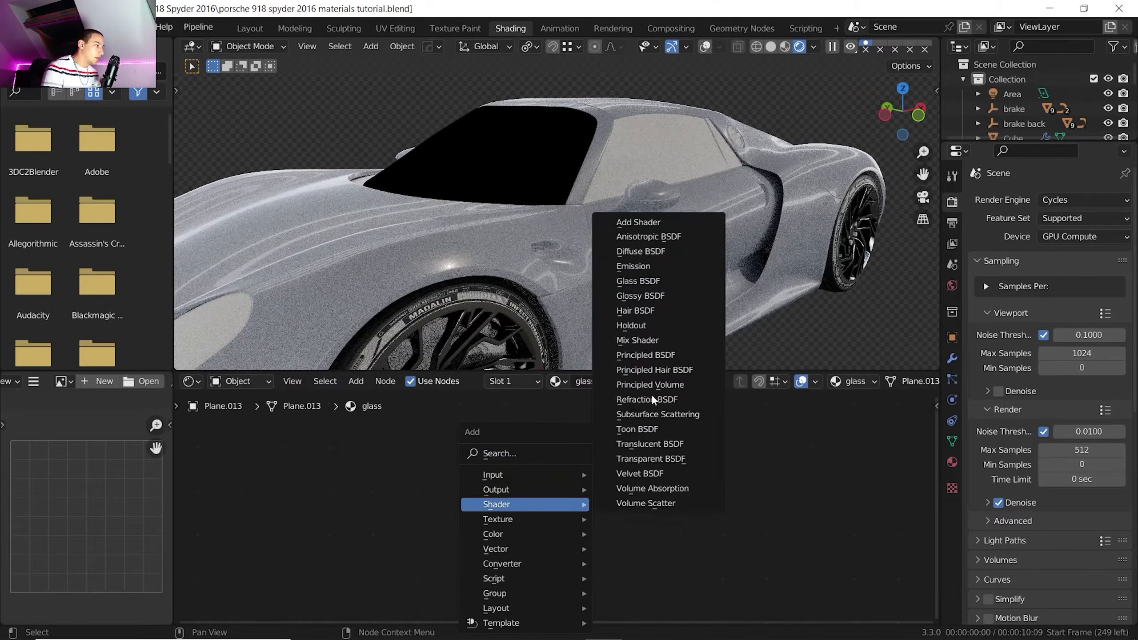
left_click(644, 281)
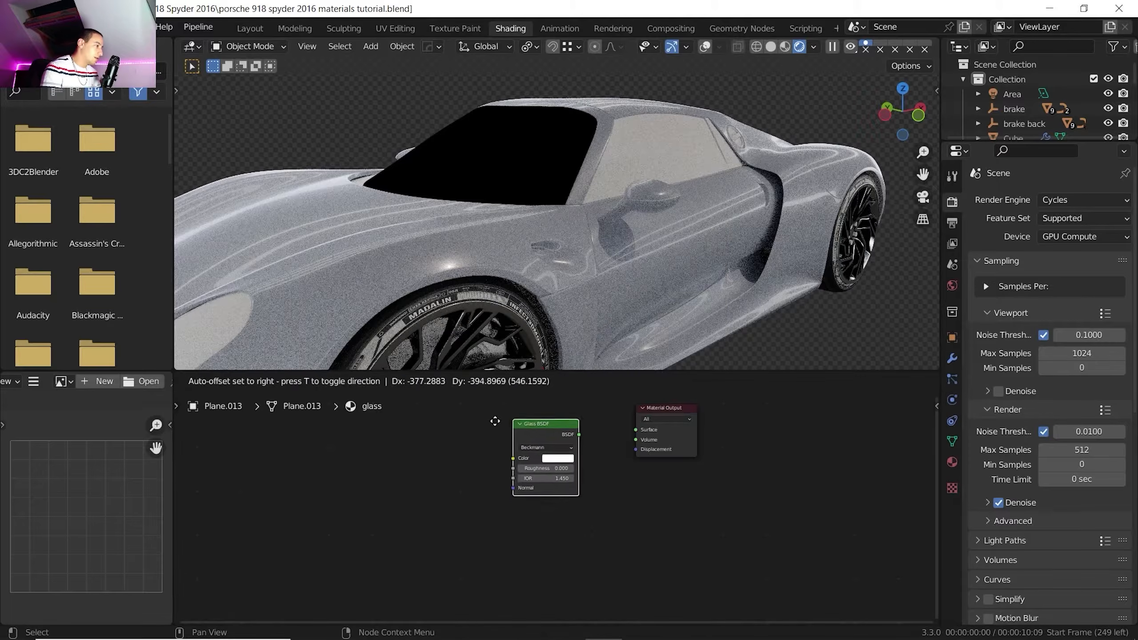
left_click(459, 423)
left_click(501, 428, "ctrl+shift")
scroll(538, 444, "up", 3)
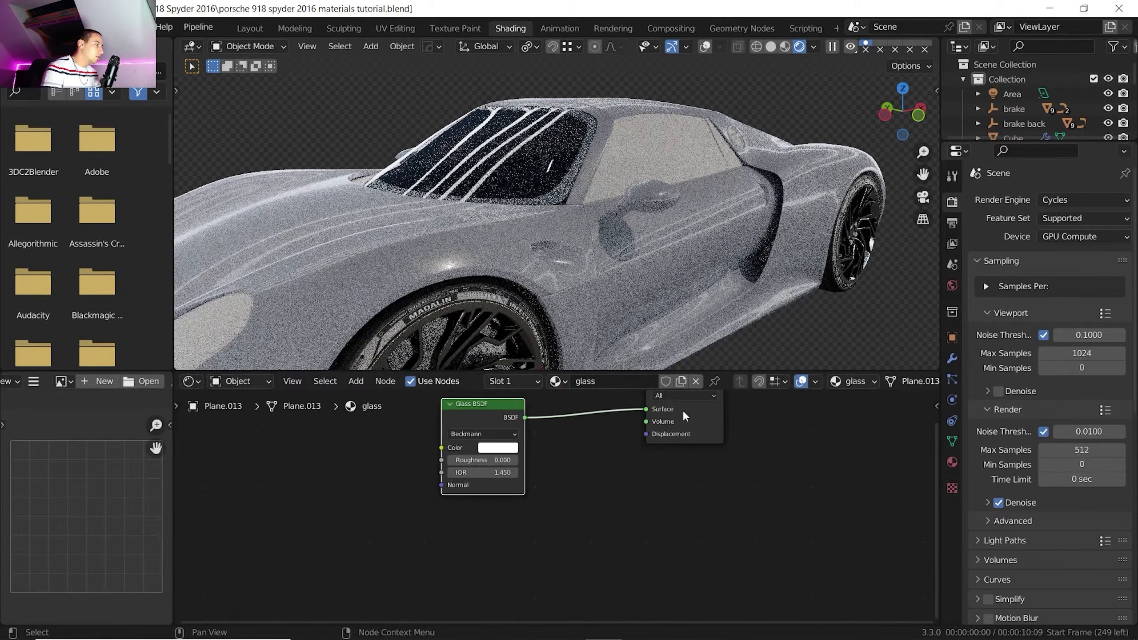
left_click_drag(683, 411, 804, 431)
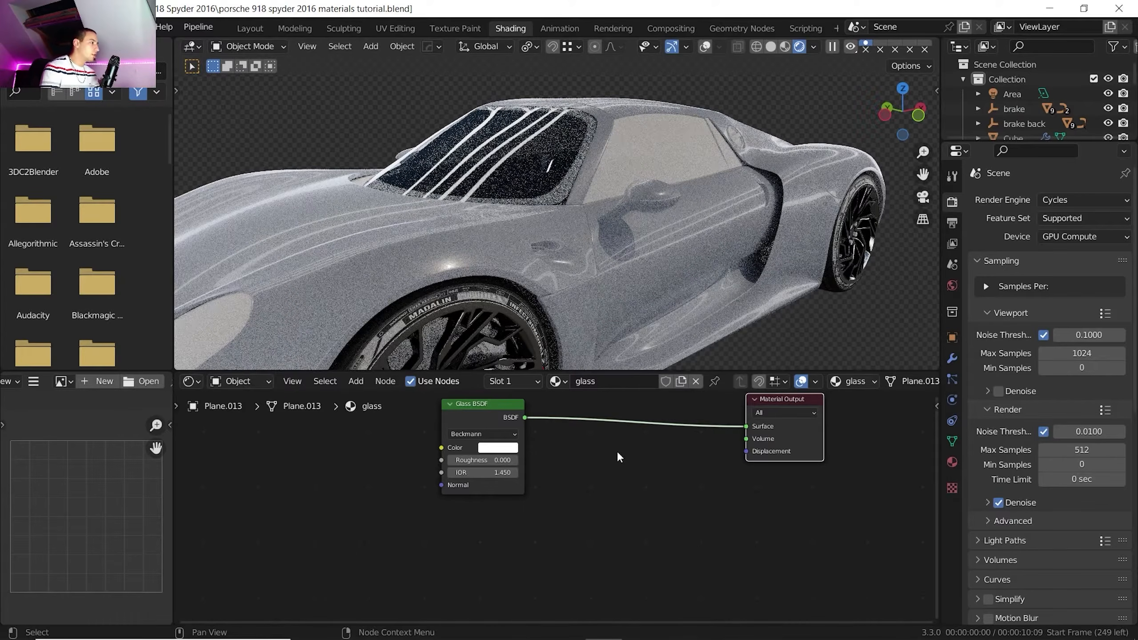
Set the Glass BSDF's IOR to 1.5
scroll(624, 450, "up", 1)
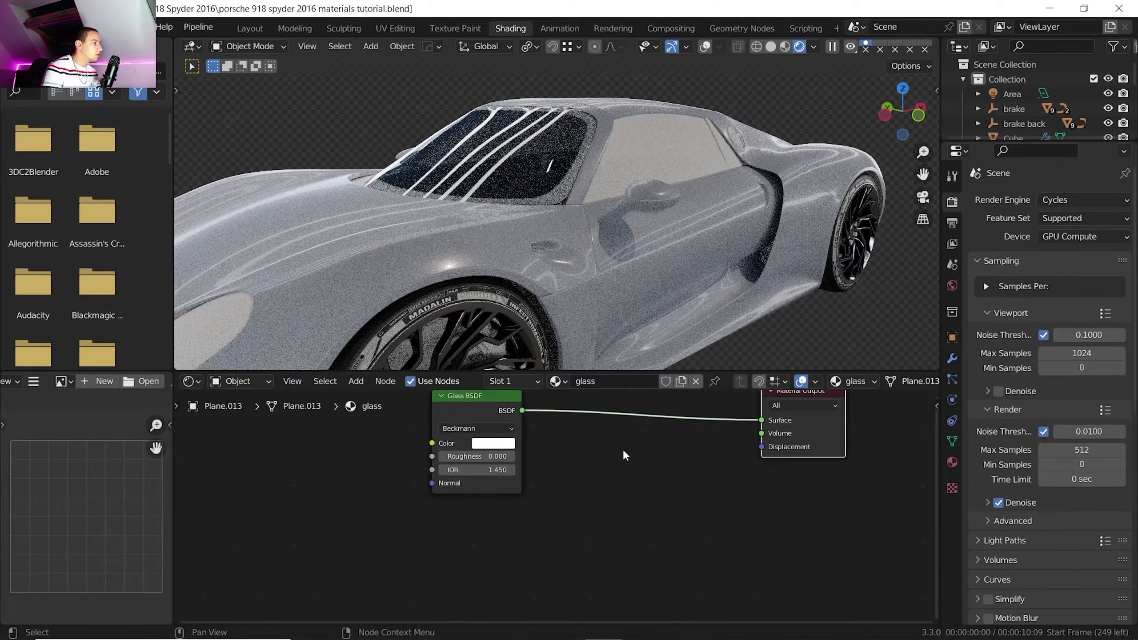
middle_click_drag(624, 451, 639, 484)
scroll(649, 464, "up", 1)
scroll(641, 469, "up", 1)
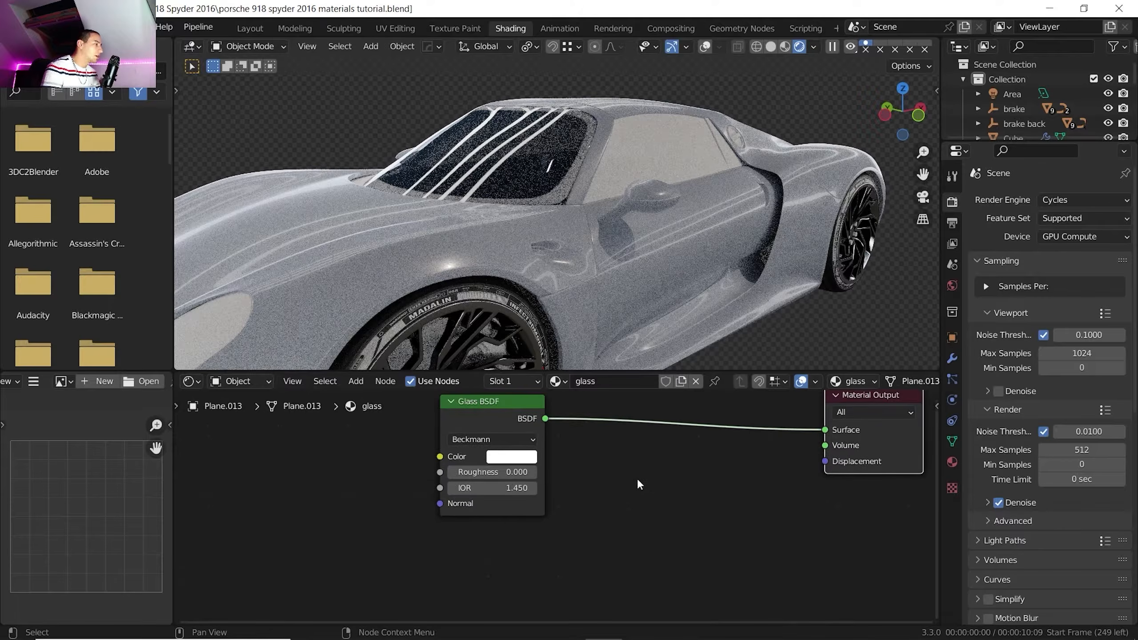
scroll(582, 475, "down", 1)
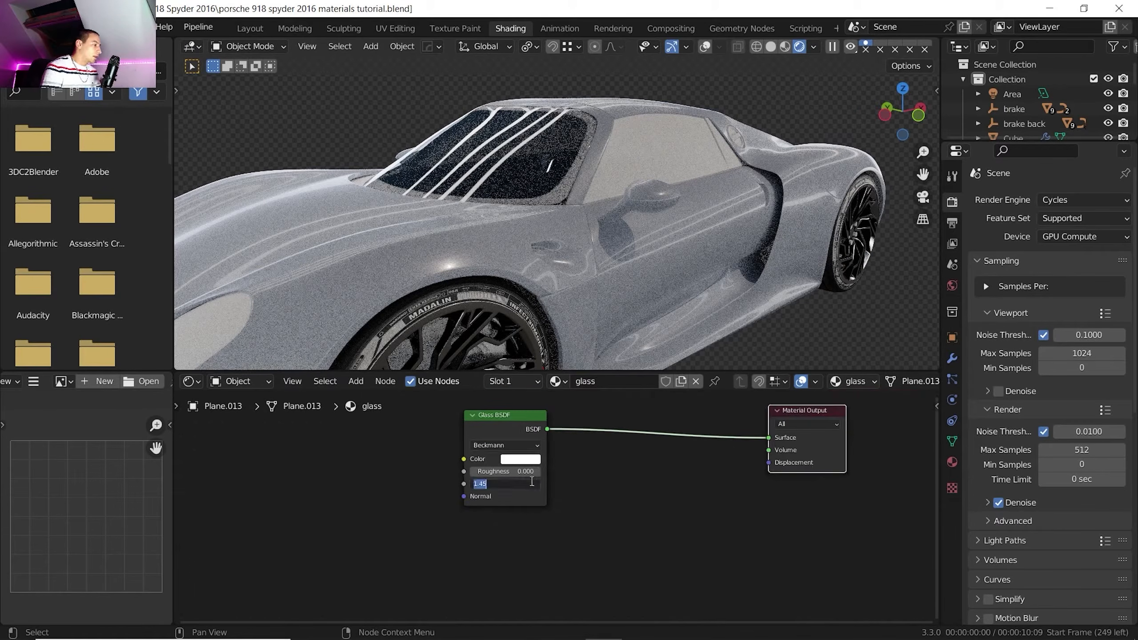
key("Return")
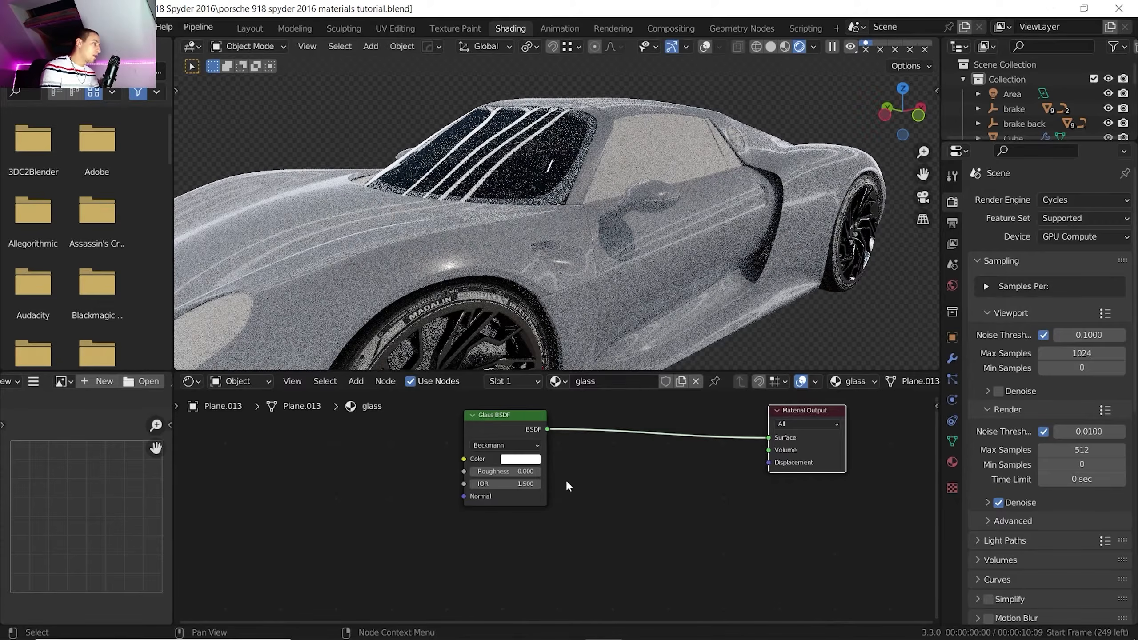
Add a Transparent BSDF below the Glass BSDF and combine both through a Mix Shader feeding the Material Output
key("shift+a")
mouse_move(570, 503)
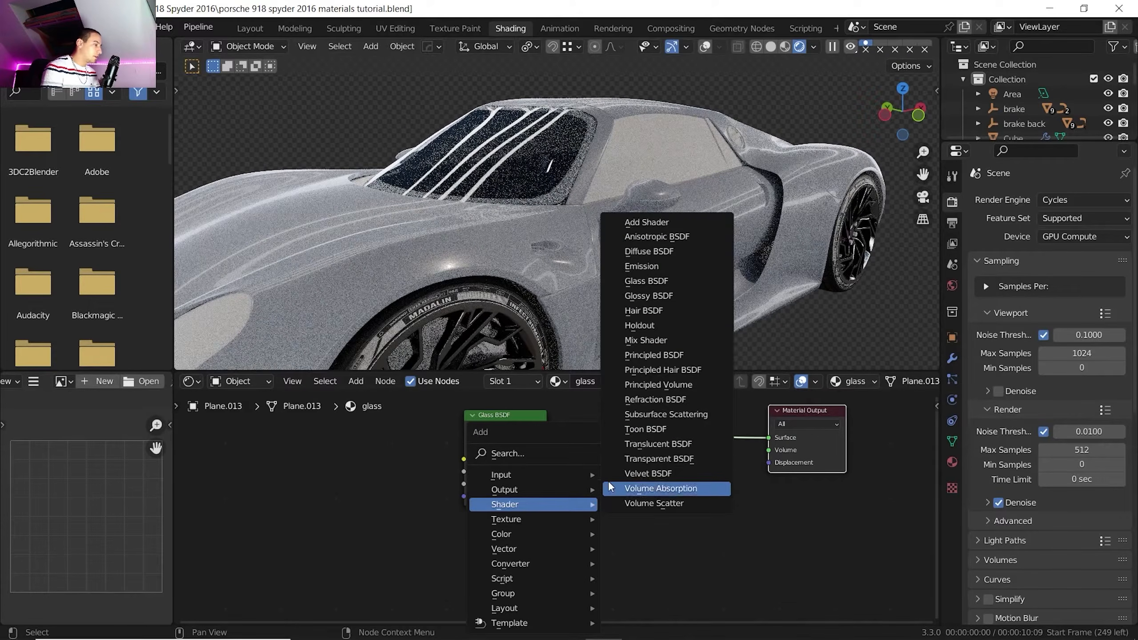
left_click(662, 459)
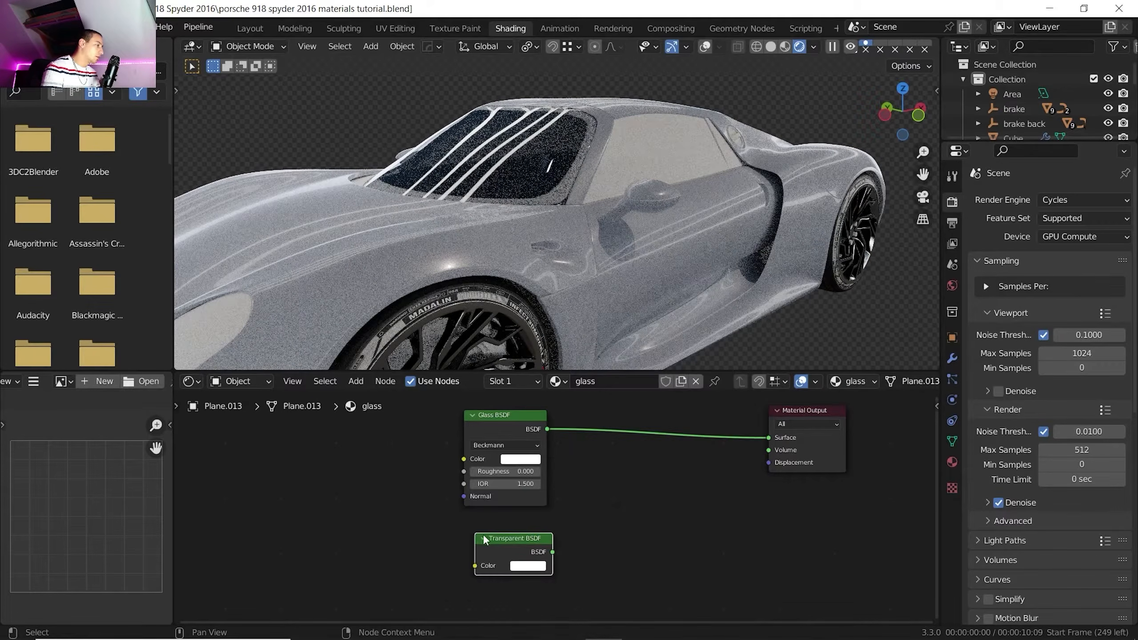
left_click(498, 539)
right_click_drag(498, 539, 496, 431, "ctrl+shift")
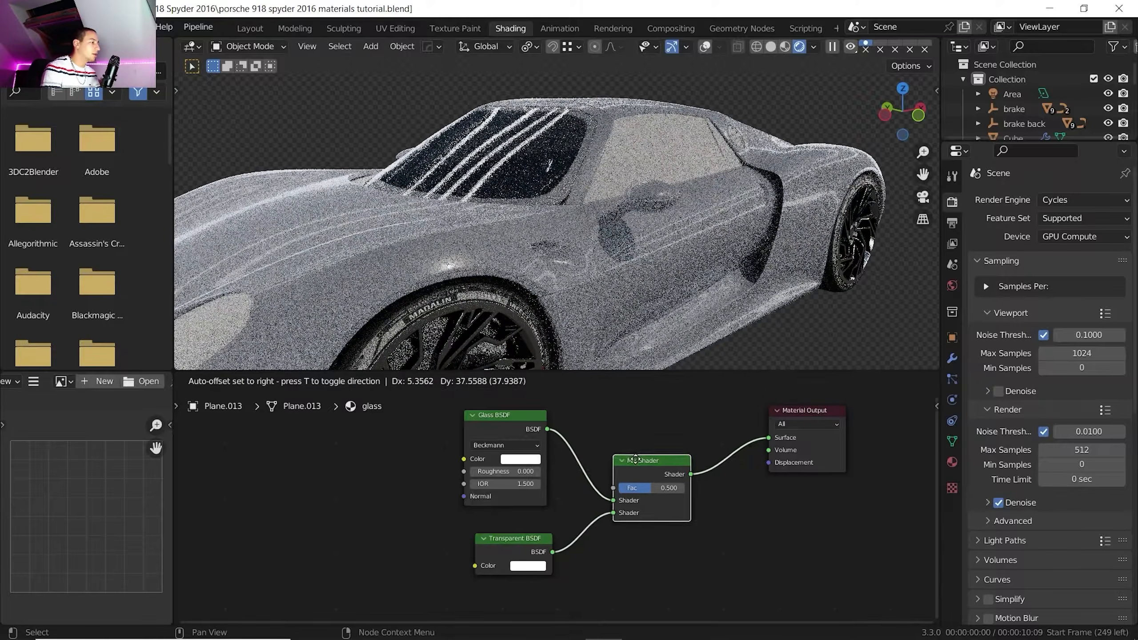
left_click(647, 432)
Add a Light Path node and connect its Is Shadow Ray output to the Mix Shader's Fac, with the Mix Shader raised
scroll(648, 439, "down", 3)
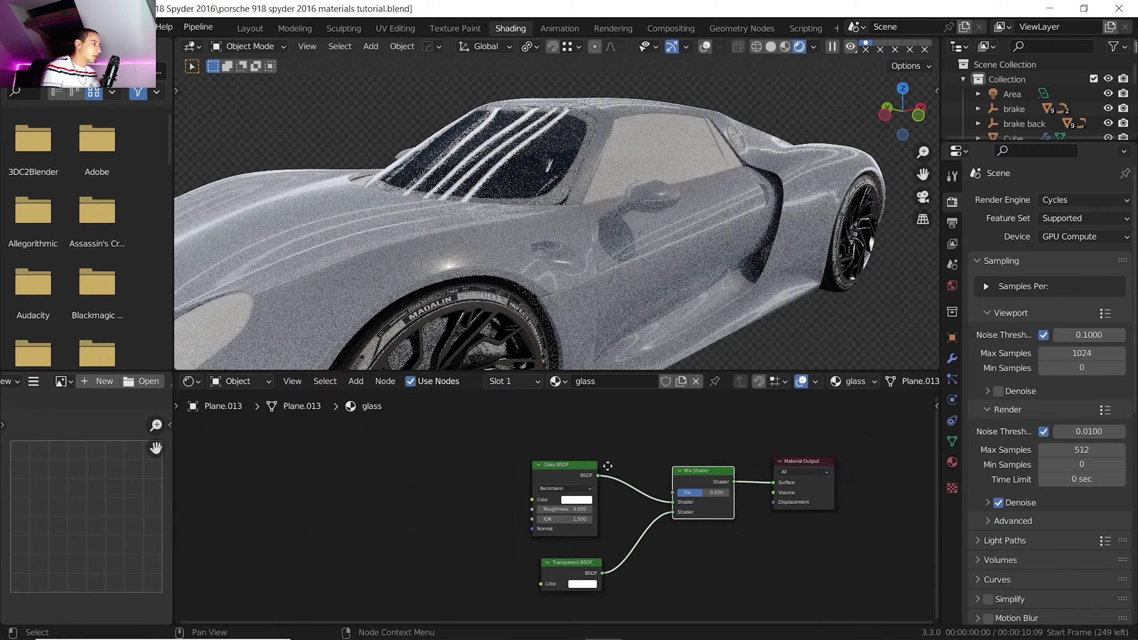
key("shift+a")
mouse_move(448, 421)
left_click(574, 272)
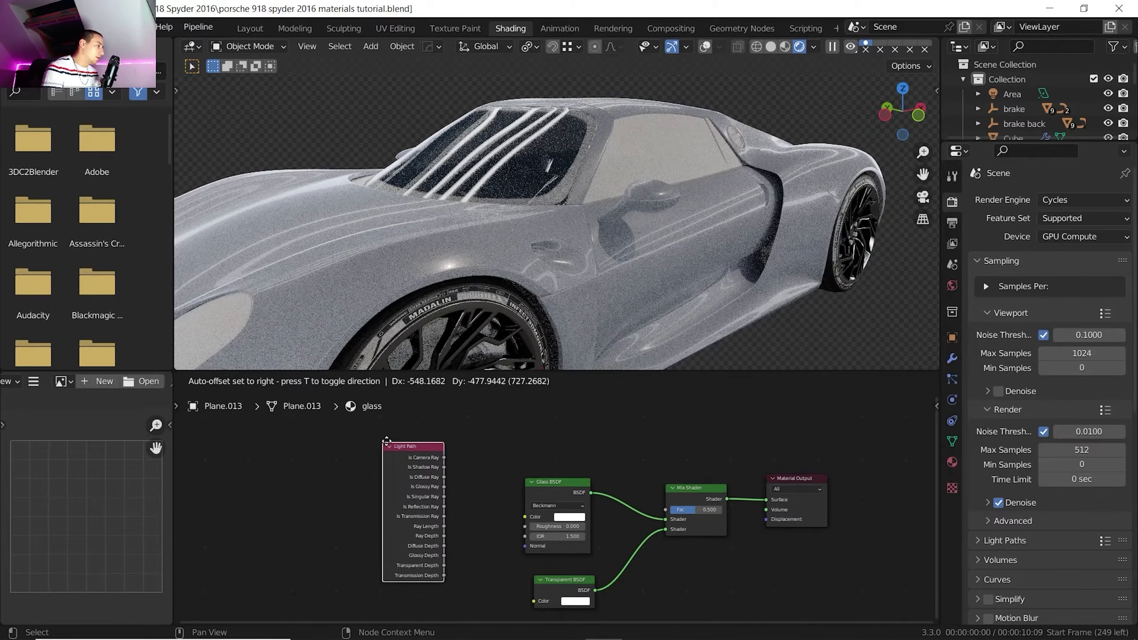
left_click(434, 421)
left_click_drag(489, 450, 677, 451)
scroll(678, 451, "down", 1)
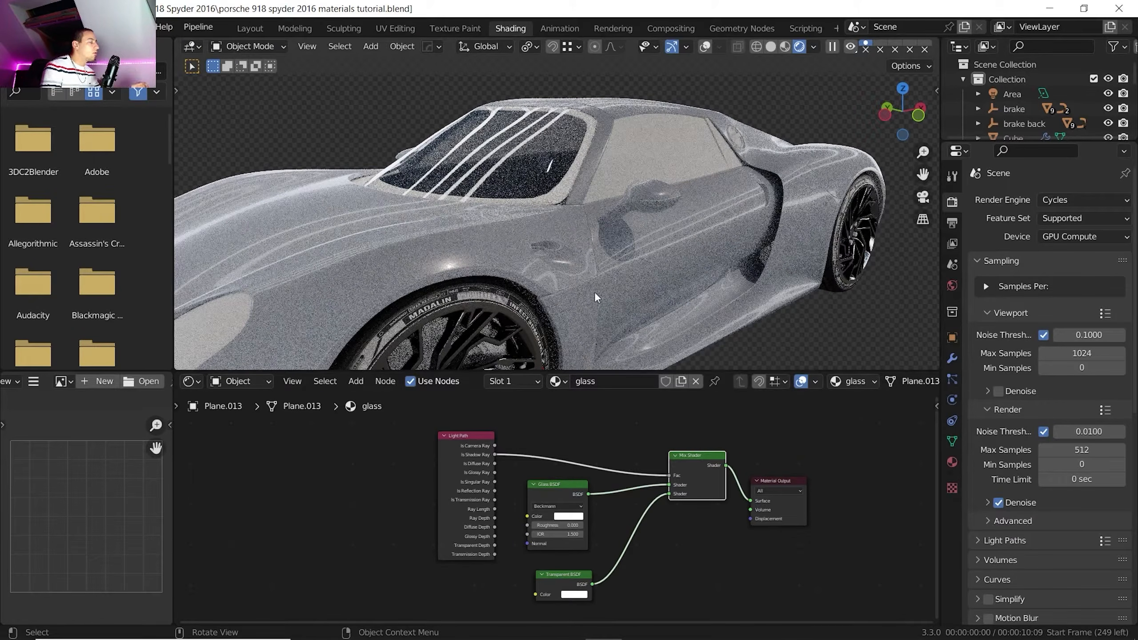
Check the windshield up close and tint the Glass BSDF pale blue with hue 0.583 and saturation 0.148
scroll(565, 189, "up", 8)
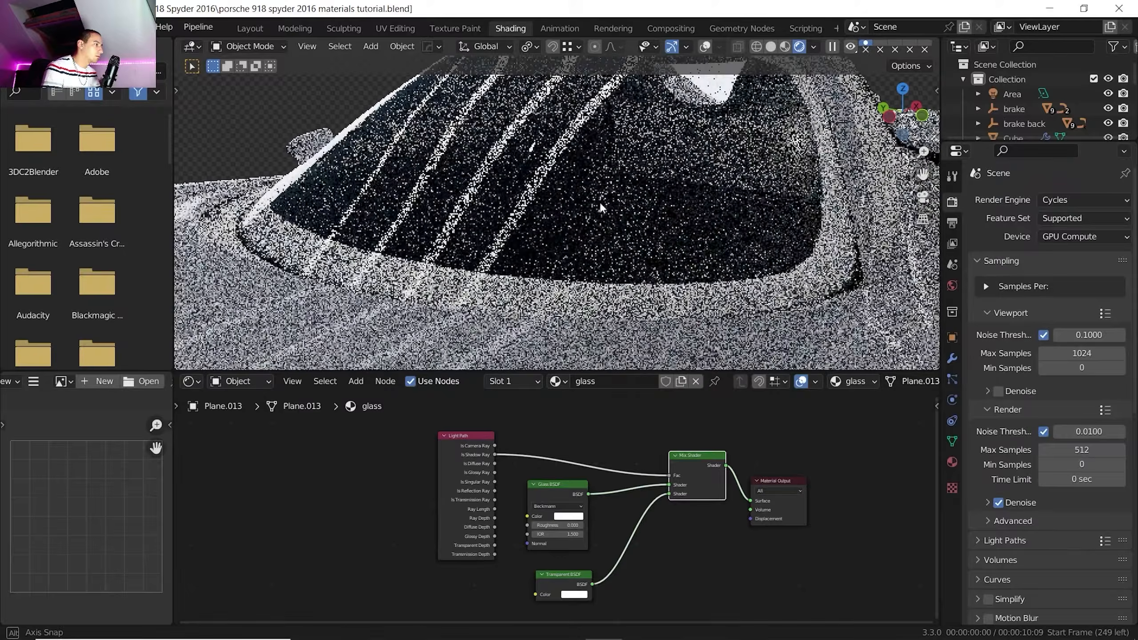
middle_click_drag(597, 210, 596, 186, "shift")
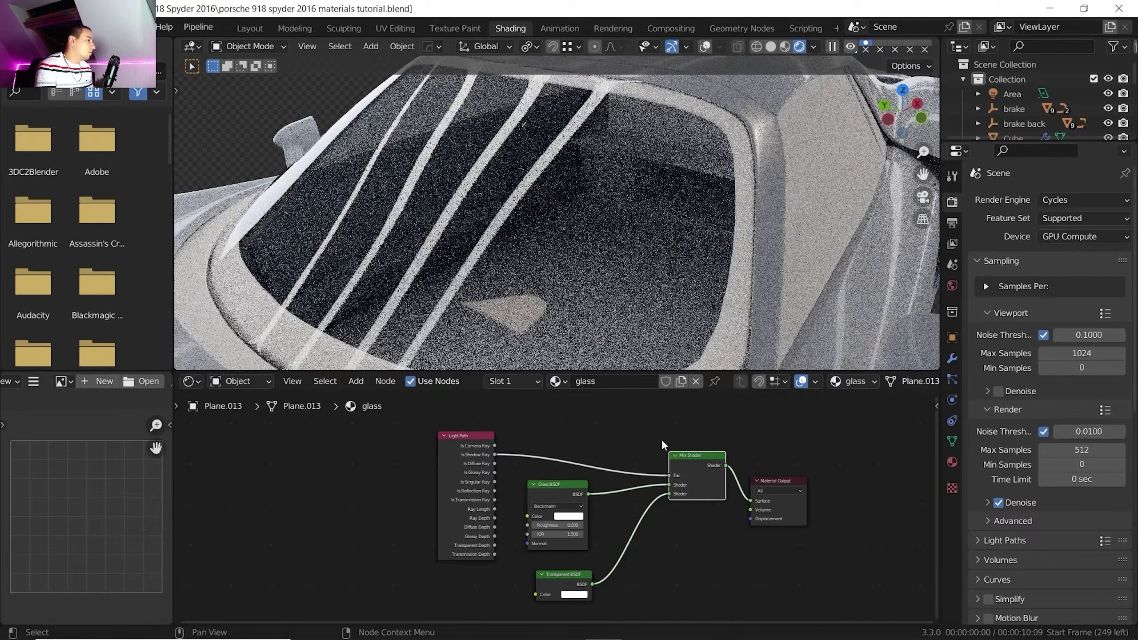
scroll(610, 472, "up", 4)
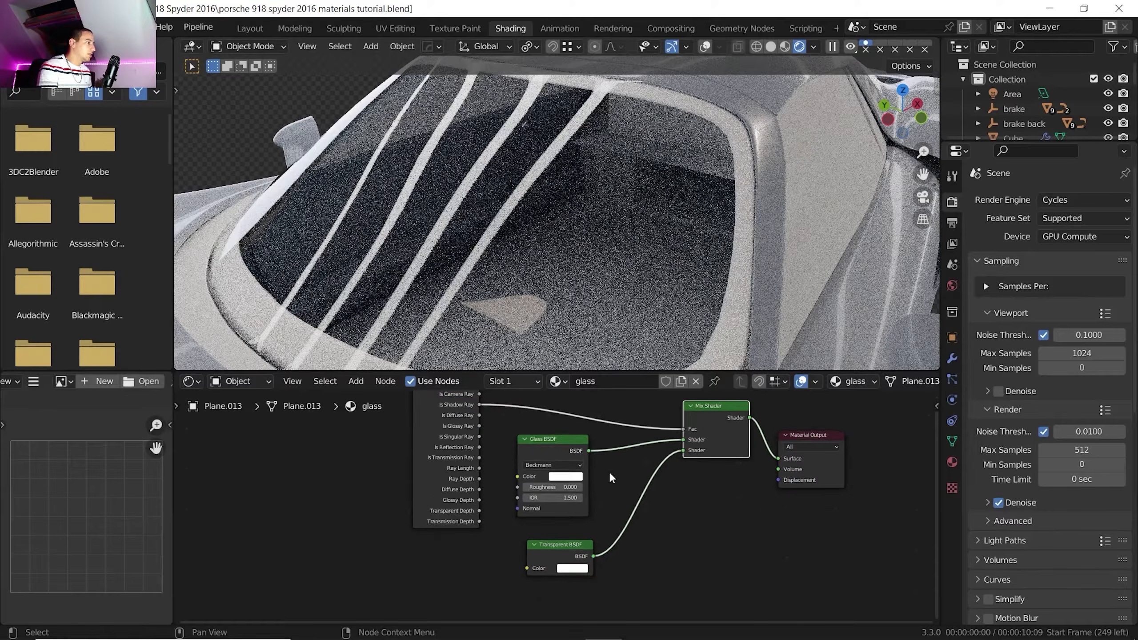
left_click(582, 469)
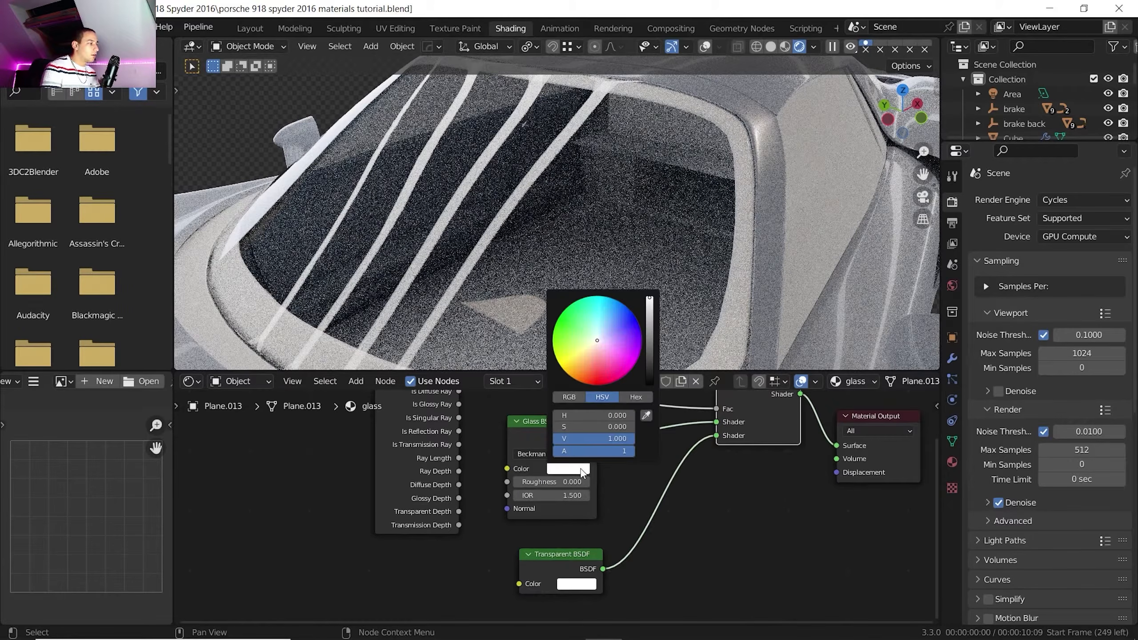
left_click(599, 340)
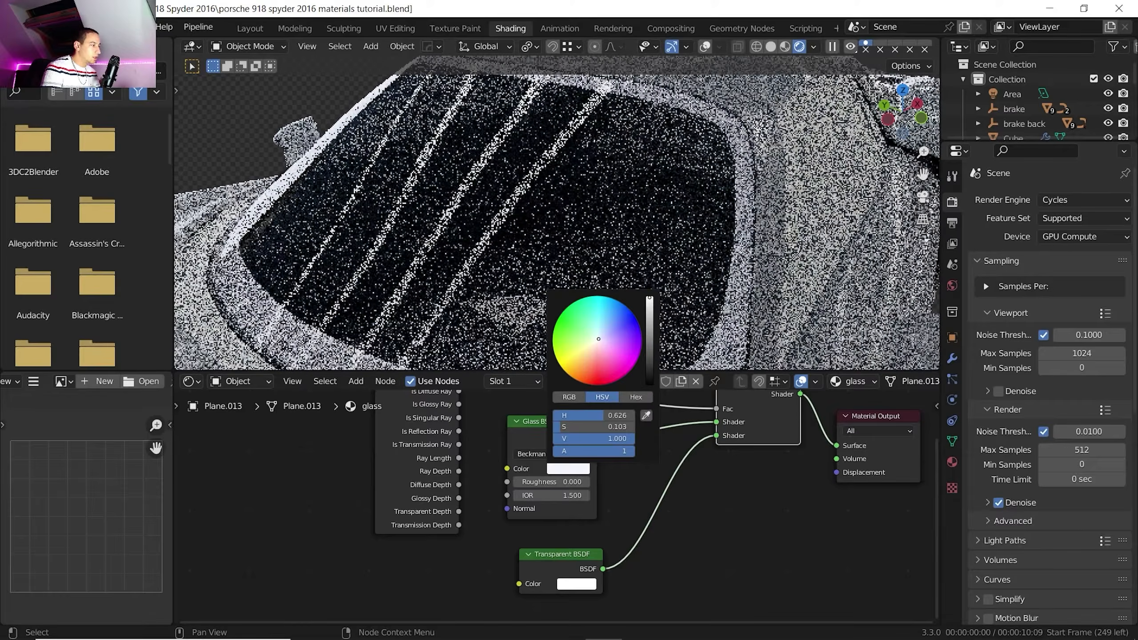
left_click_drag(599, 340, 599, 337)
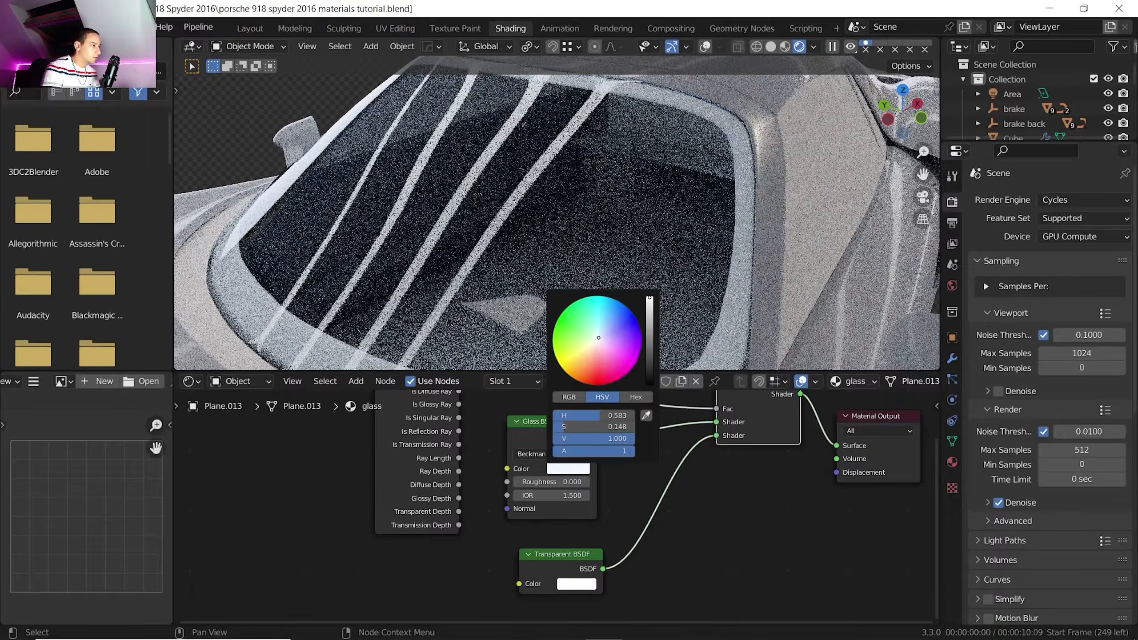
Assign the existing glass material to the car's side window
scroll(667, 235, "down", 4)
middle_click_drag(667, 235, 709, 235)
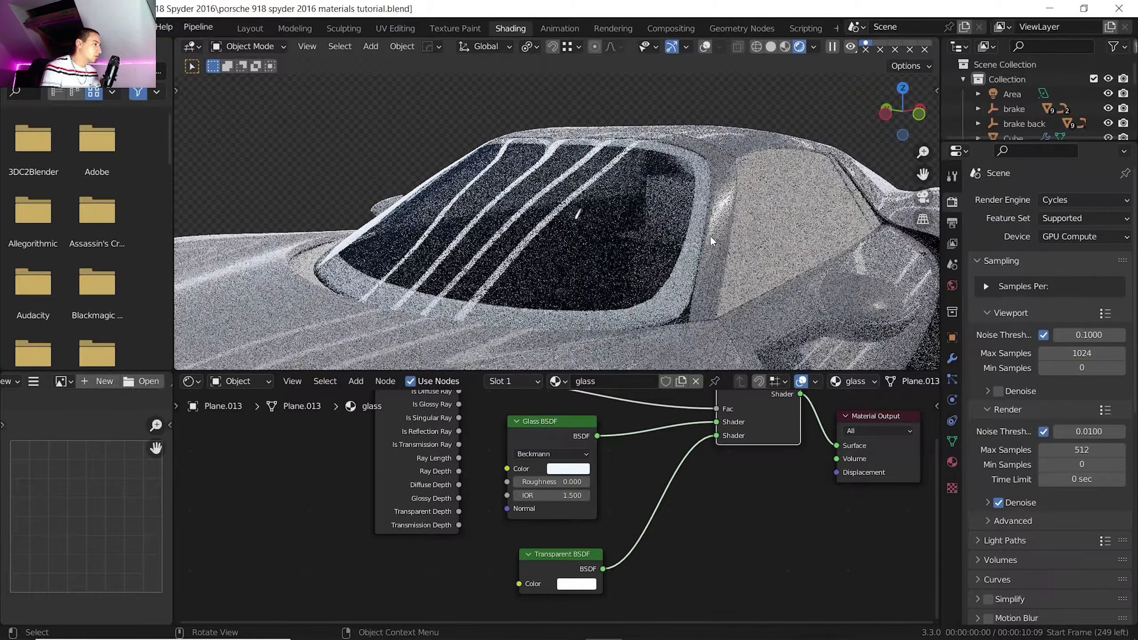
left_click(778, 230)
left_click(525, 381)
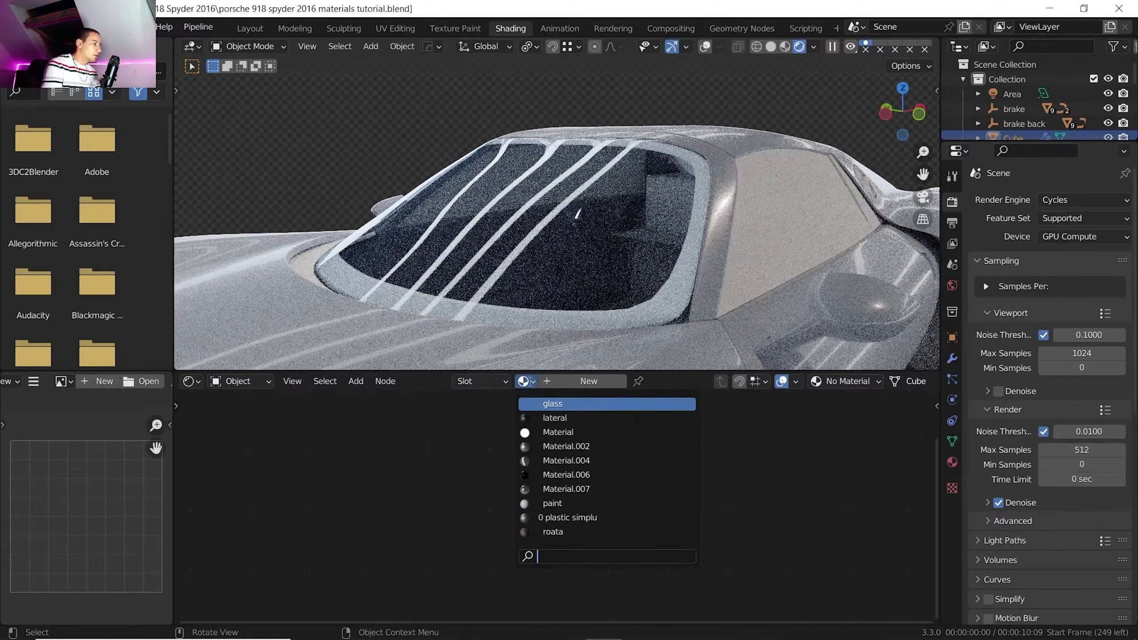
left_click(549, 407)
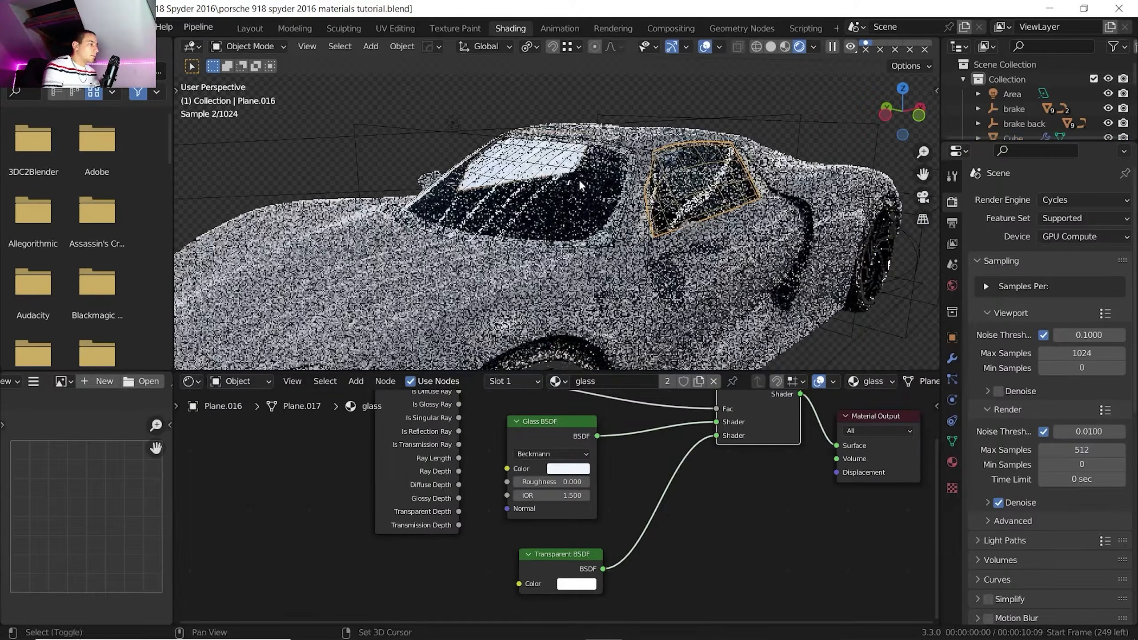
Assign the existing glass material to the front headlight cover
middle_click_drag(580, 180, 637, 163, "shift")
scroll(625, 158, "down", 3)
scroll(623, 166, "up", 2)
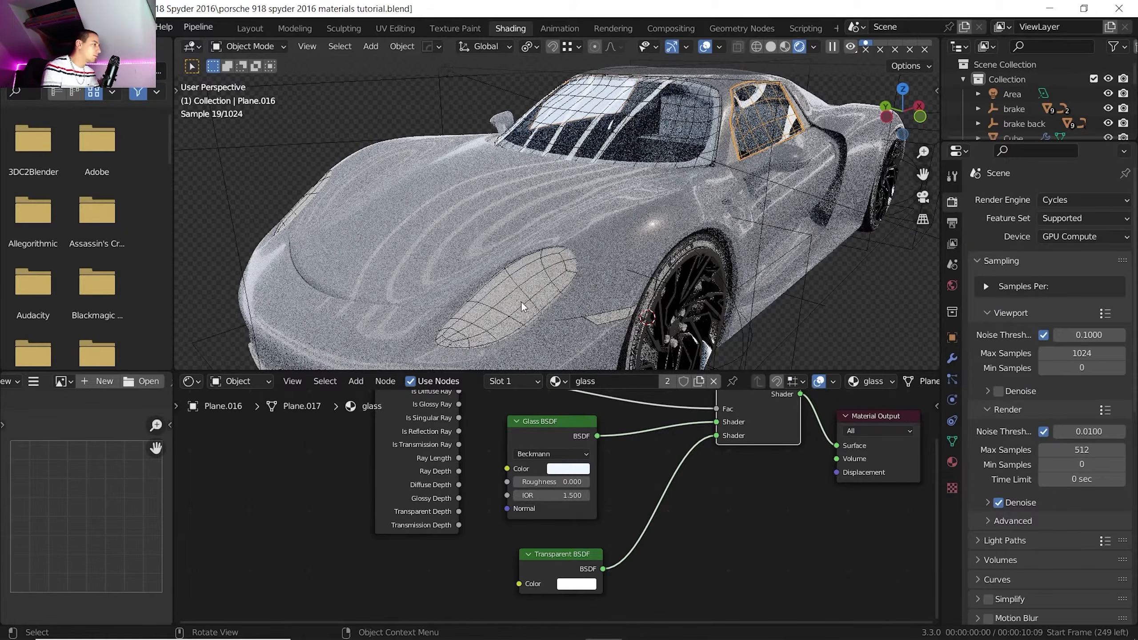
left_click(521, 306)
scroll(555, 249, "up", 4)
scroll(570, 217, "down", 3)
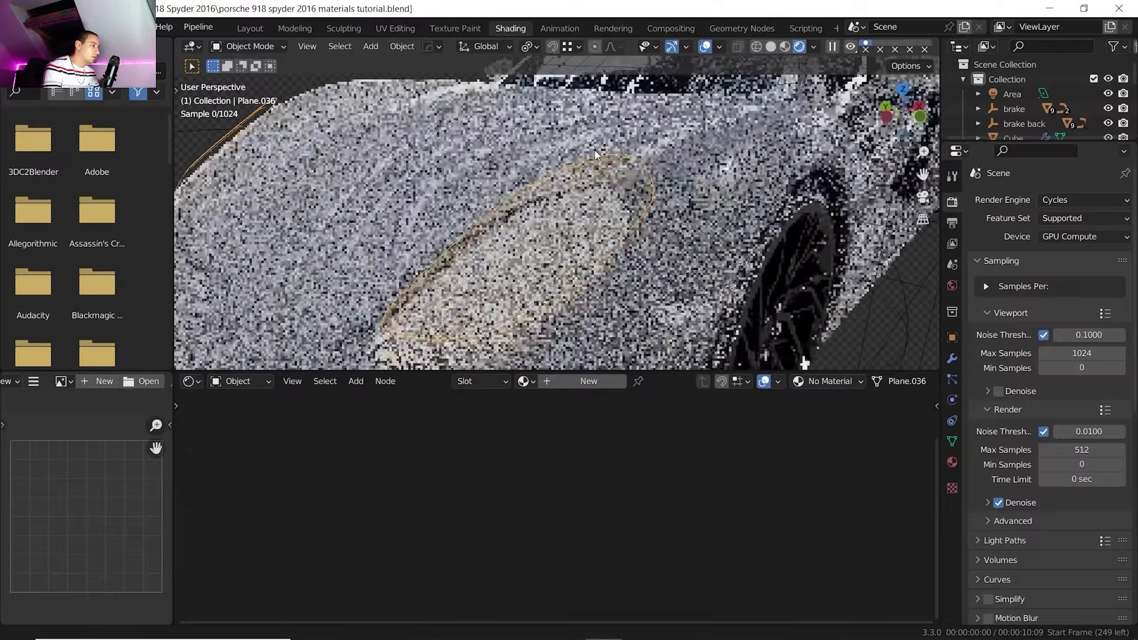
left_click(525, 381)
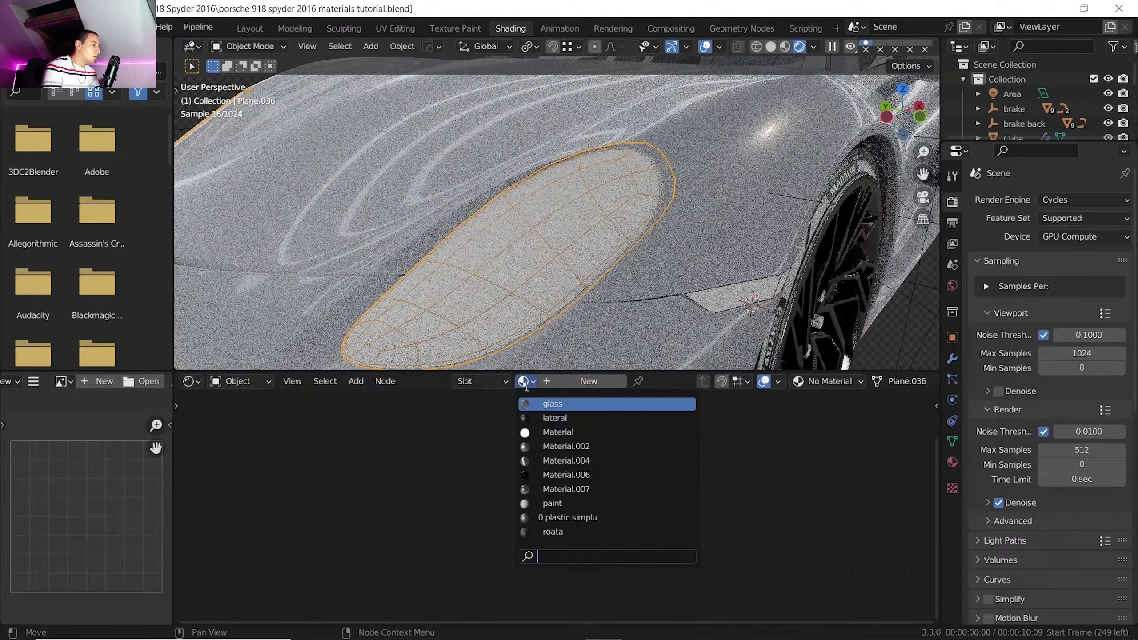
left_click(550, 405)
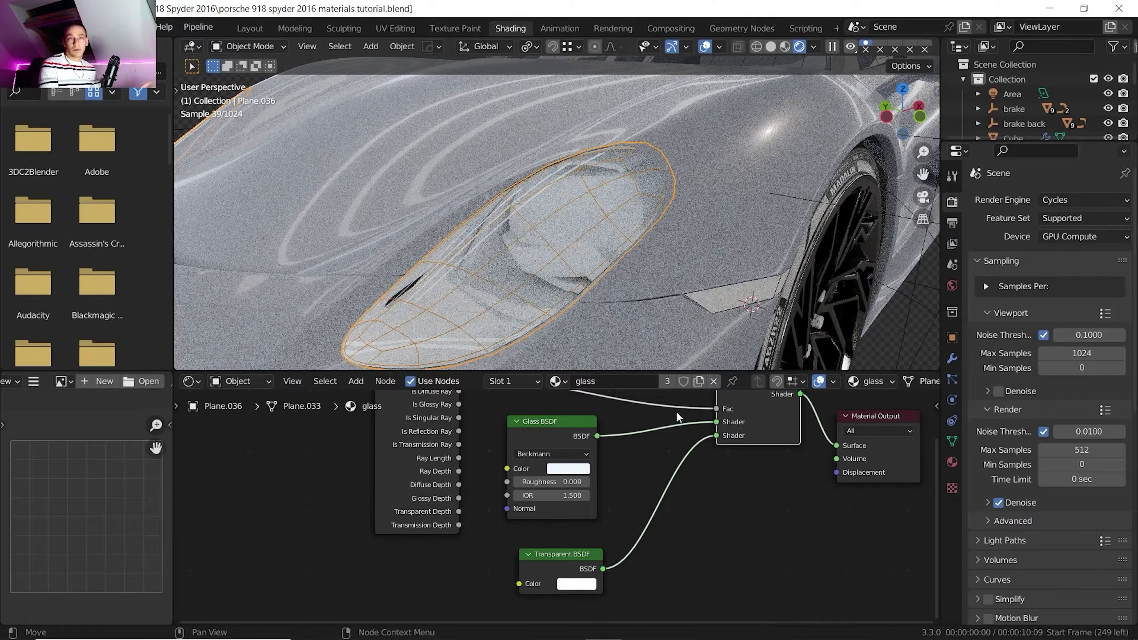
Make the headlight cover's material a single-user copy and rename it glass headlight
left_click(670, 380)
left_click(648, 381)
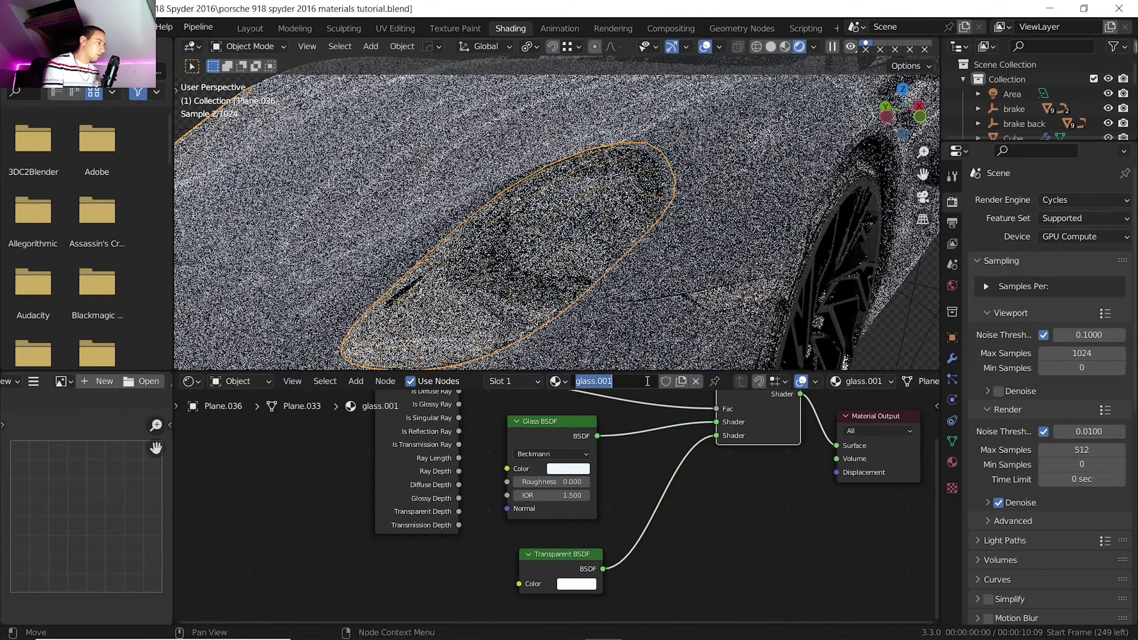
left_click(648, 381)
key("BackSpace")
key("BackSpace")
key("BackSpace")
key("BackSpace")
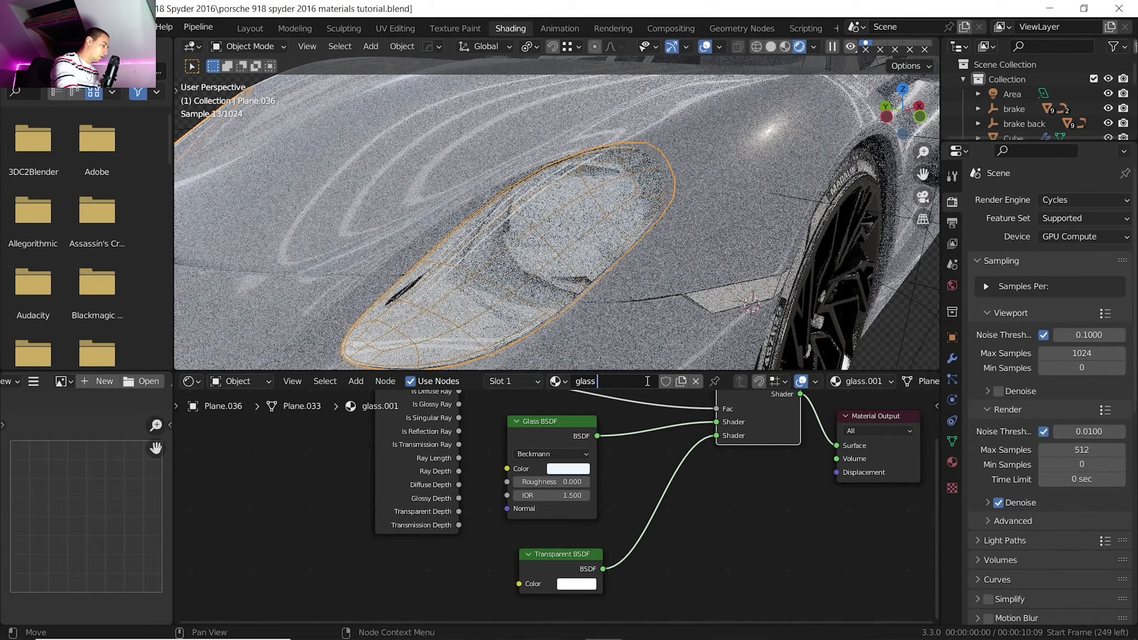
type("headlight")
key("Return")
Set the glass headlight material's Glass BSDF colour saturation to 0 for clear white glass
left_click(575, 470)
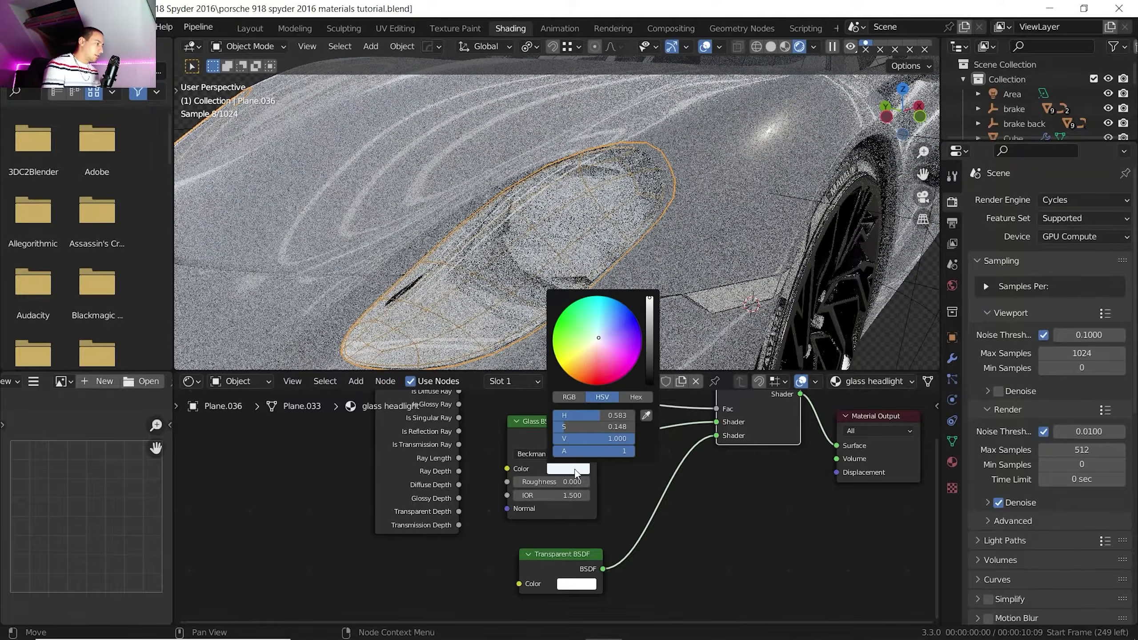
left_click_drag(576, 427, 552, 427)
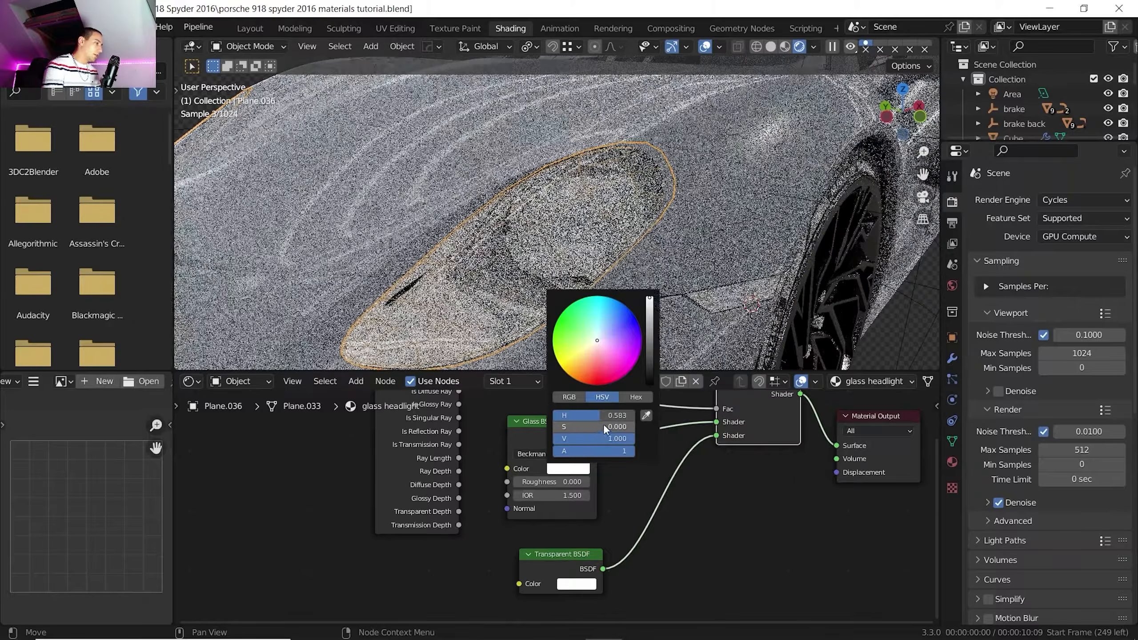
scroll(507, 600, "down", 3)
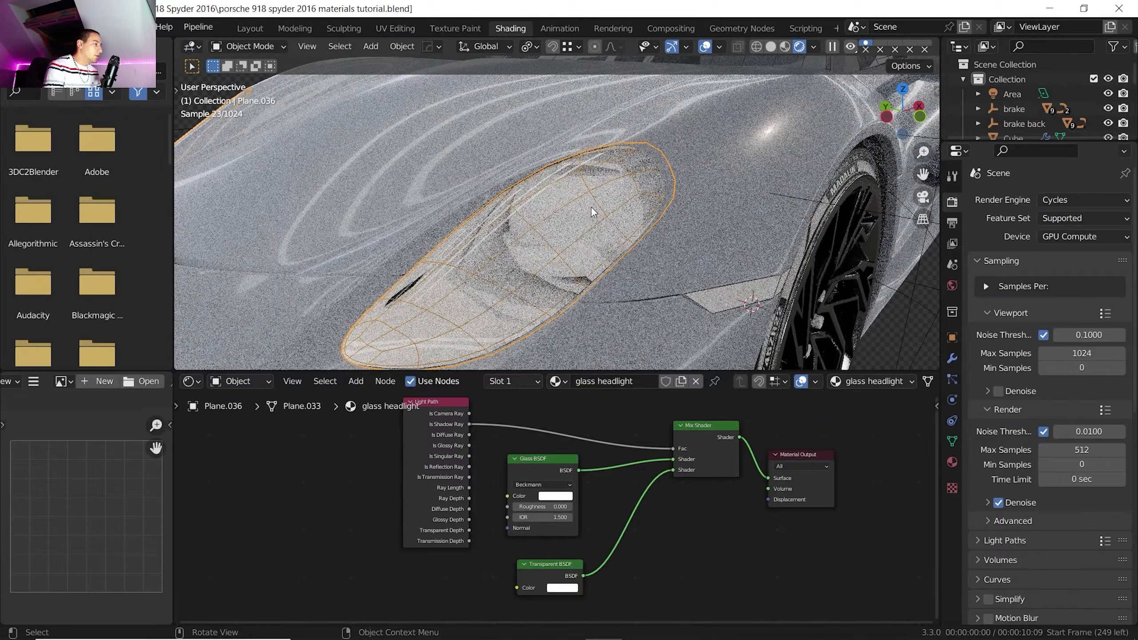
Assign the glass headlight material to the side marker panel just ahead of the front wheel
scroll(598, 219, "down", 2)
middle_click_drag(675, 275, 643, 183)
left_click(645, 178)
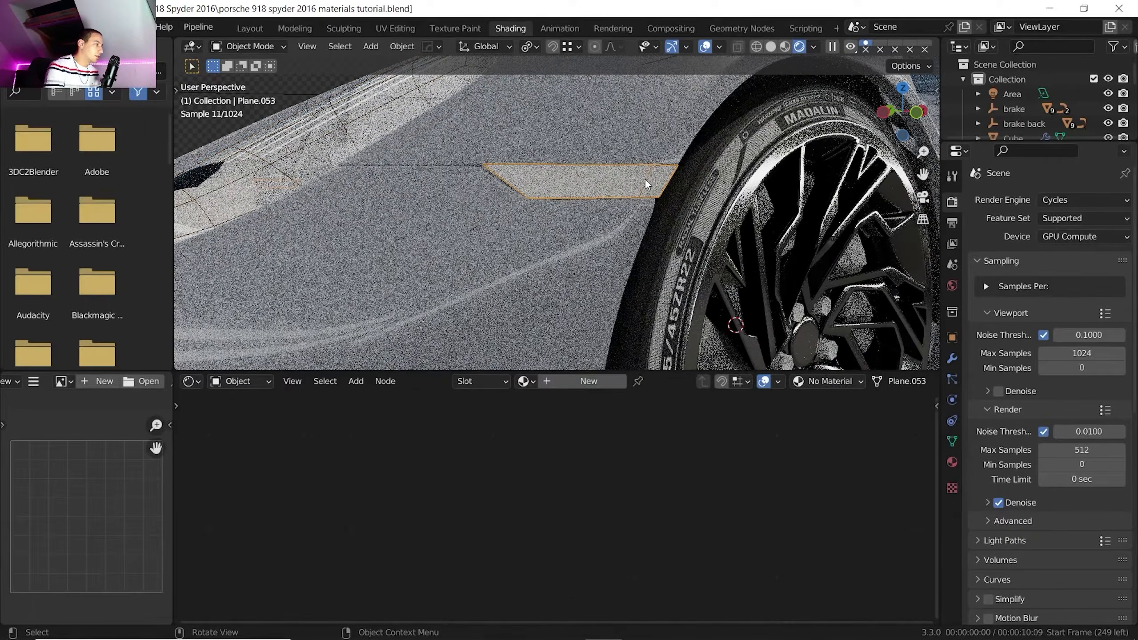
key("h")
left_click(644, 180)
left_click(526, 381)
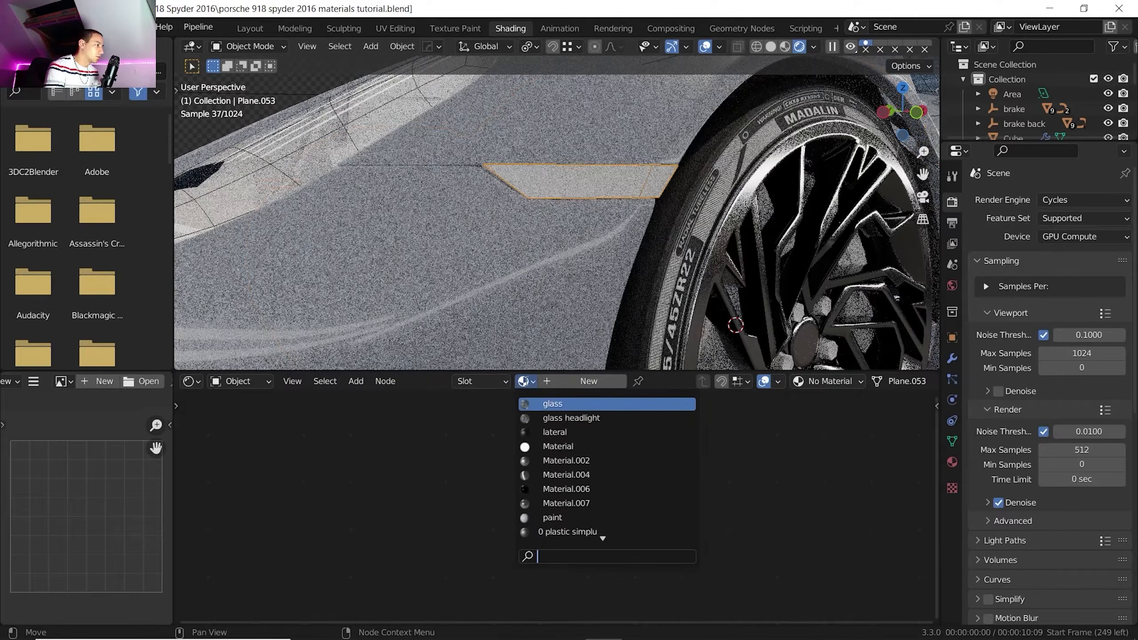
left_click(566, 417)
Assign the existing glass headlight material to the rear taillight cover
middle_click_drag(651, 225, 377, 219)
scroll(556, 219, "down", 4)
scroll(627, 221, "down", 2)
middle_click_drag(685, 222, 614, 220)
middle_click_drag(726, 222, 479, 231, "shift")
scroll(490, 218, "up", 6)
scroll(479, 232, "up", 1)
left_click(456, 239)
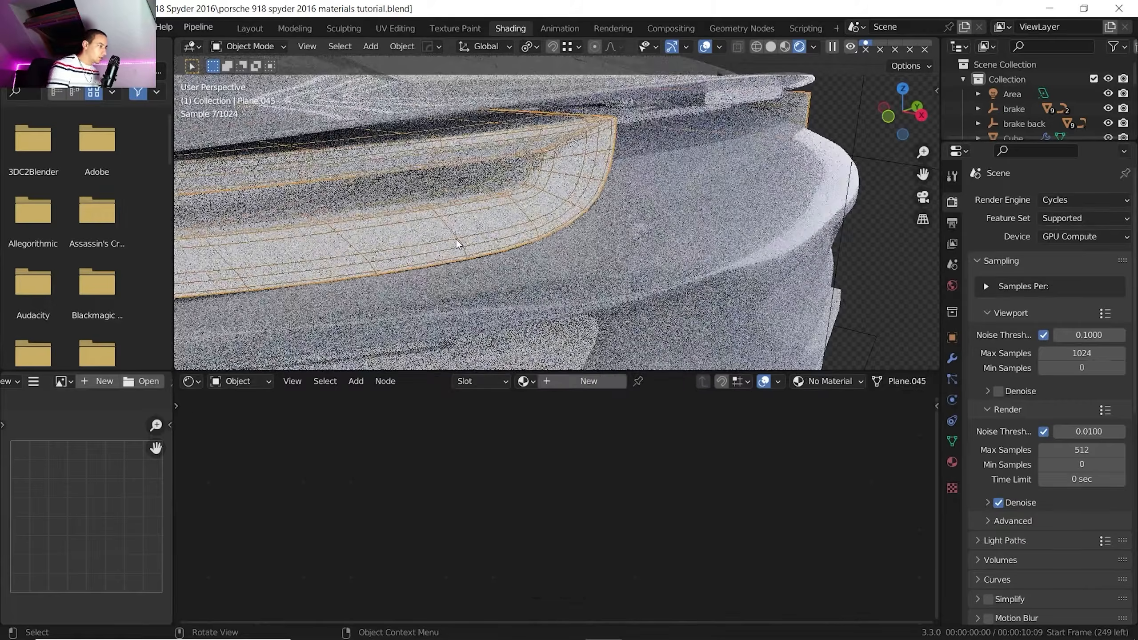
left_click(536, 378)
left_click(540, 413)
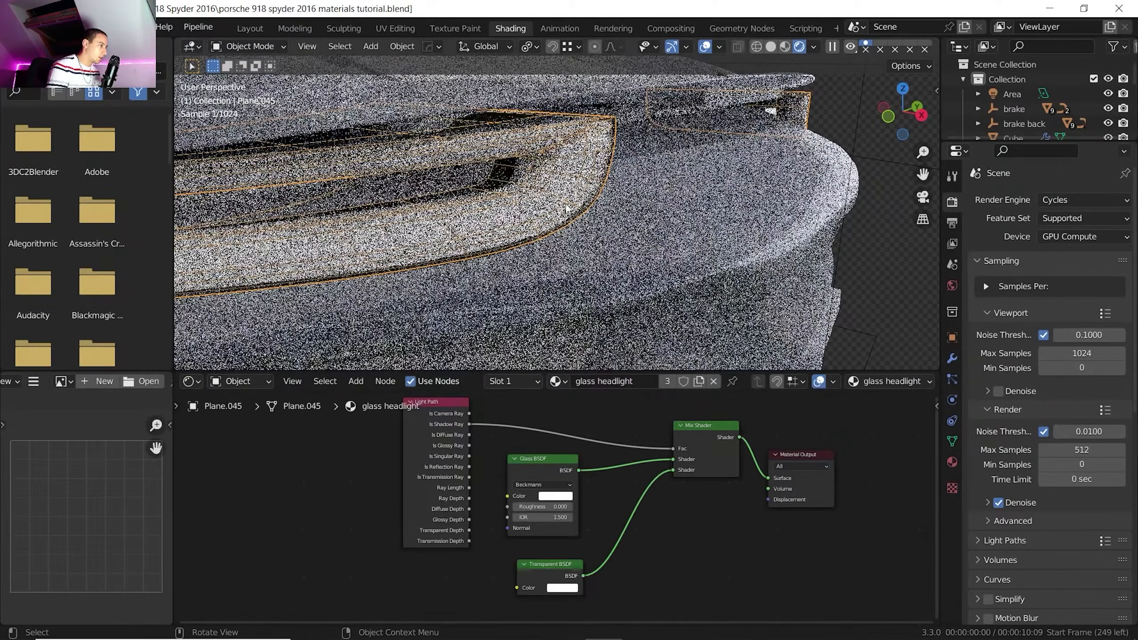
Create a new material on the front bumper's lower lip and name it shiny plastic
middle_click_drag(600, 220, 575, 267)
scroll(624, 214, "down", 5)
scroll(472, 148, "down", 4)
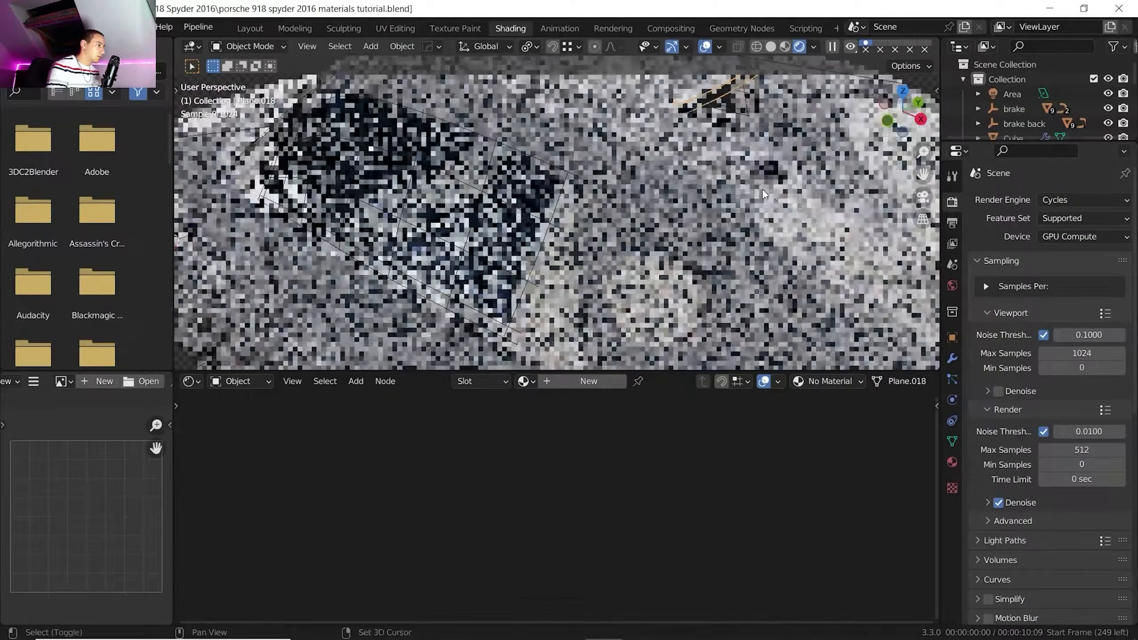
scroll(493, 196, "down", 3)
mouse_move(528, 215)
middle_mouse_down("shift")
mouse_move(493, 196)
mouse_move(624, 137)
mouse_move(605, 183)
mouse_move(521, 191)
mouse_move(544, 205)
mouse_move(536, 229)
mouse_move(524, 193)
mouse_move(459, 233)
mouse_move(525, 203)
middle_mouse_up("shift")
scroll(624, 137, "up", 3)
scroll(542, 204, "down", 3)
scroll(524, 193, "up", 2)
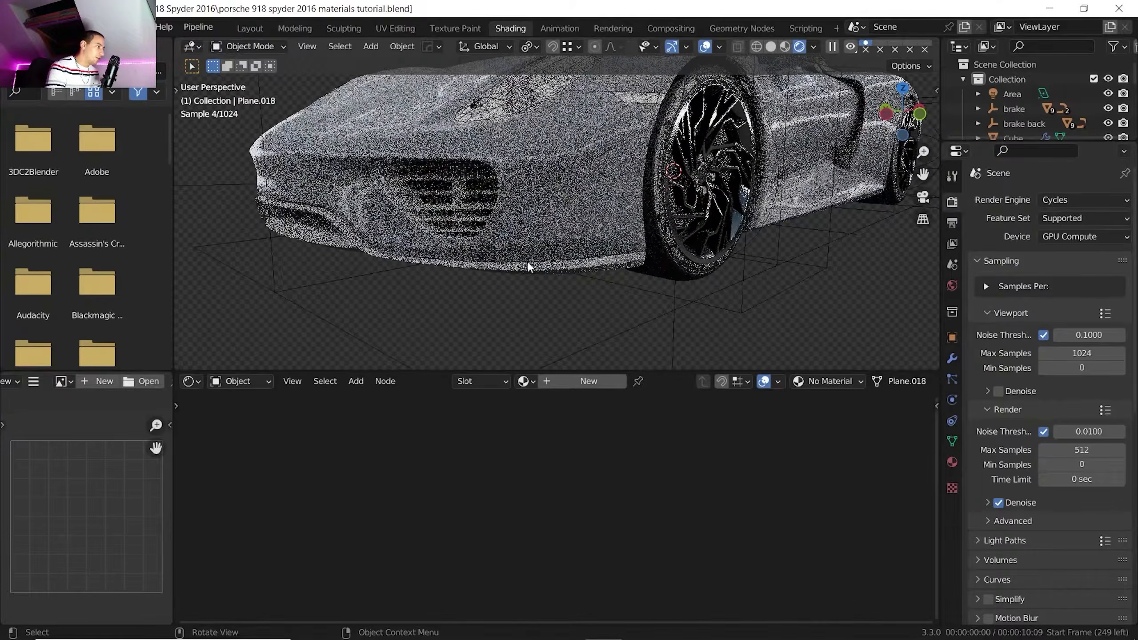
left_click(527, 269)
left_click(600, 384)
double_click(605, 381)
type("shyni")
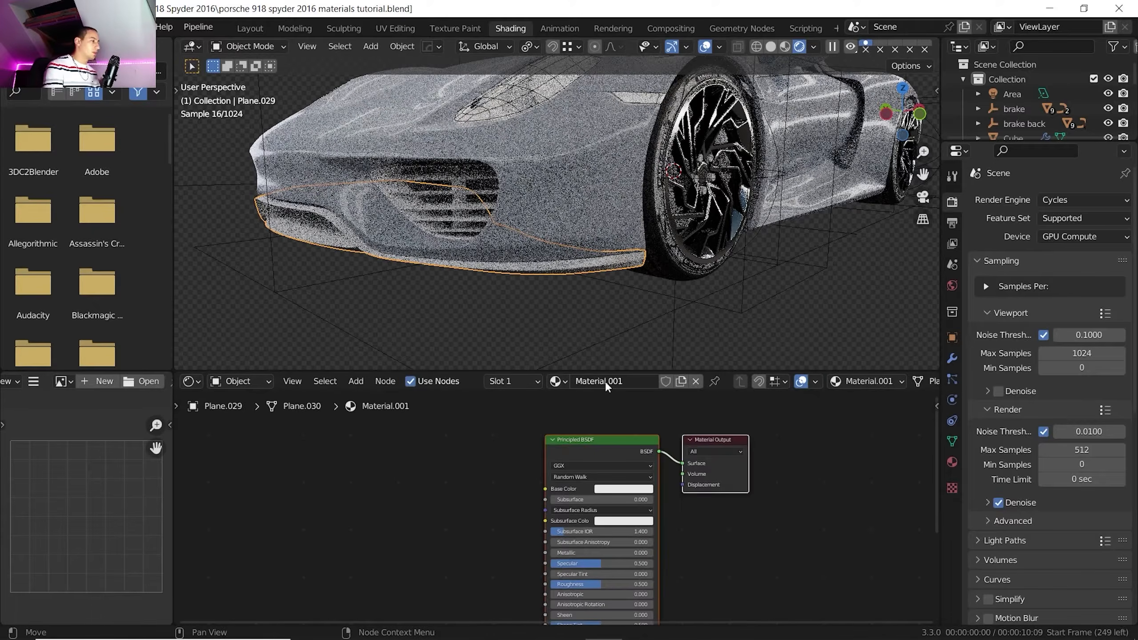
key("Return")
left_click(618, 380)
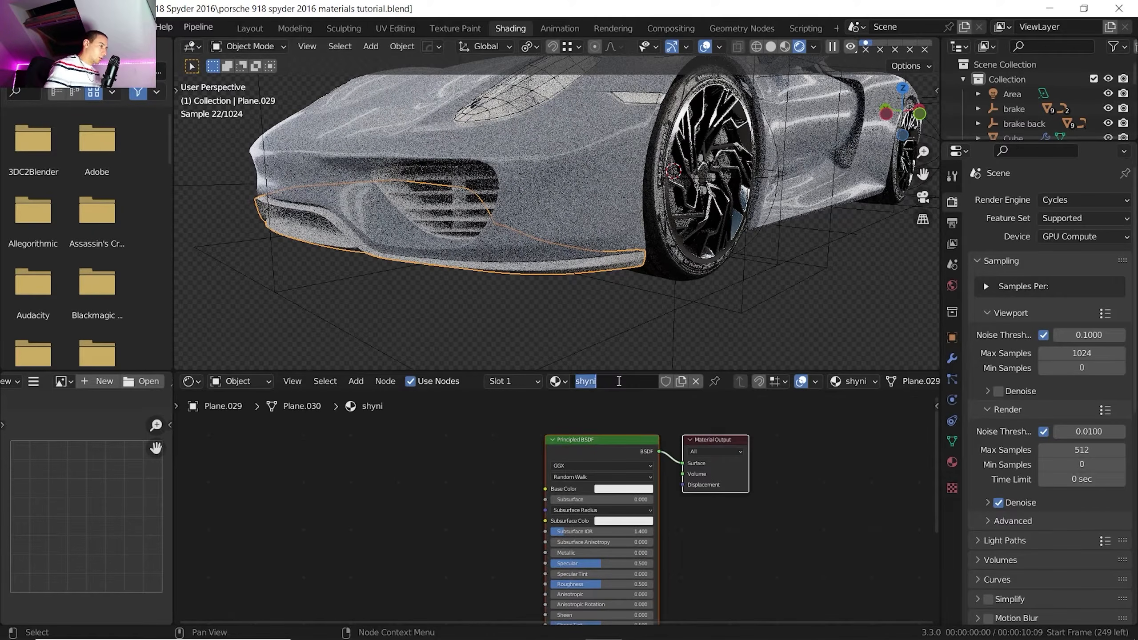
type("shiny plastic")
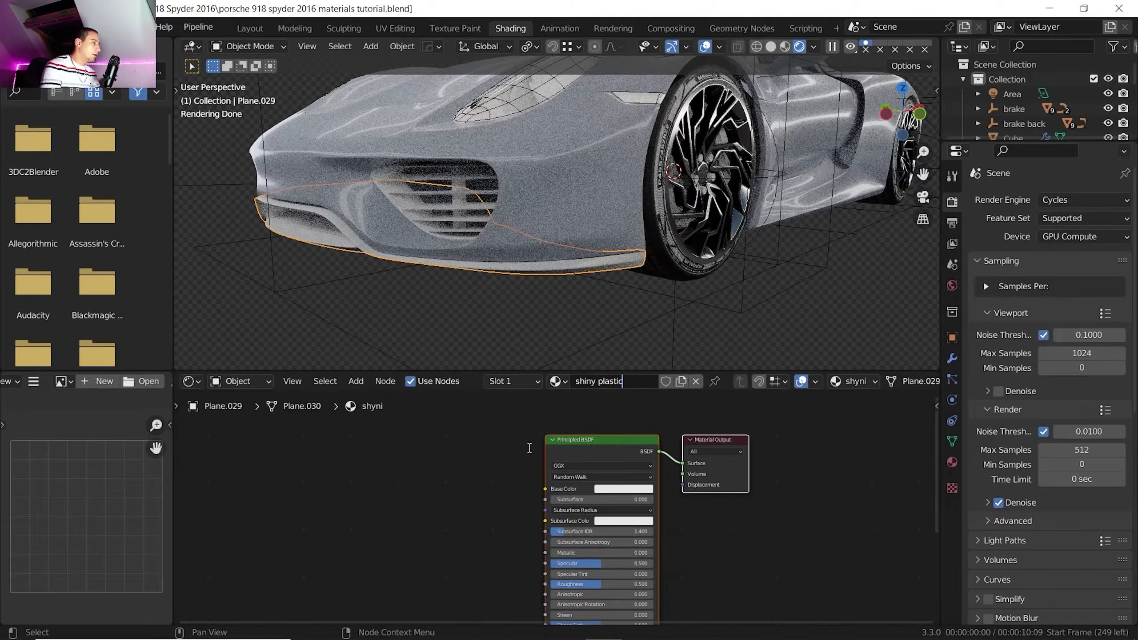
key("Return")
Darken the shiny plastic material's base colour to near black
scroll(617, 484, "up", 1)
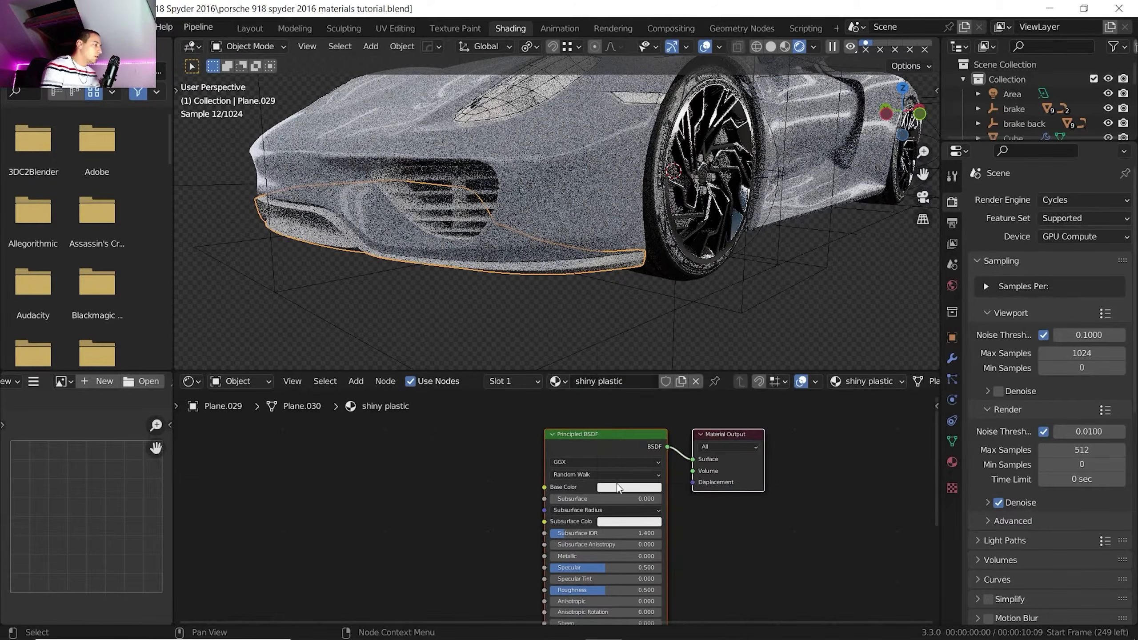
left_click(618, 488)
left_click_drag(683, 390, 684, 409)
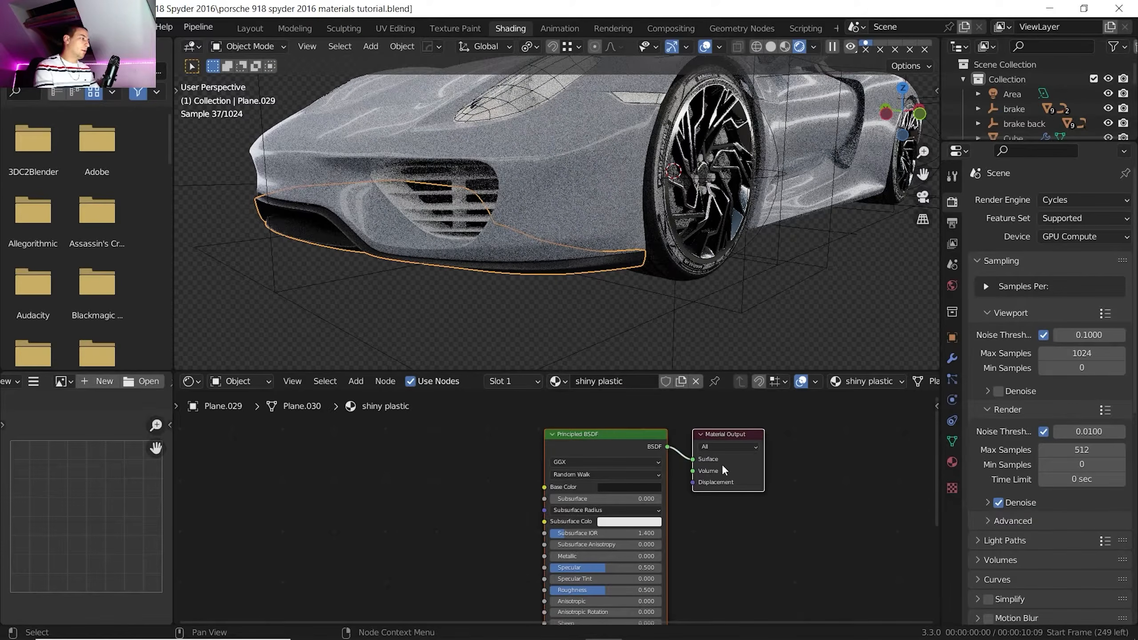
Set the shiny plastic material's Principled BSDF roughness to 0
scroll(719, 476, "down", 1)
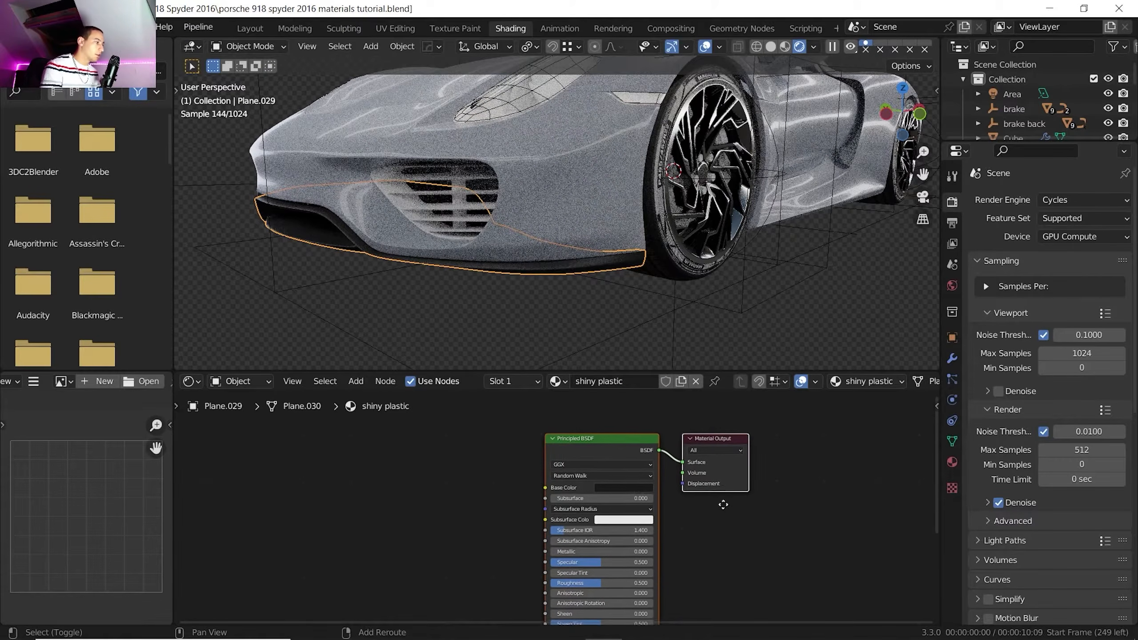
middle_click_drag(720, 516, 682, 419)
scroll(681, 421, "up", 1)
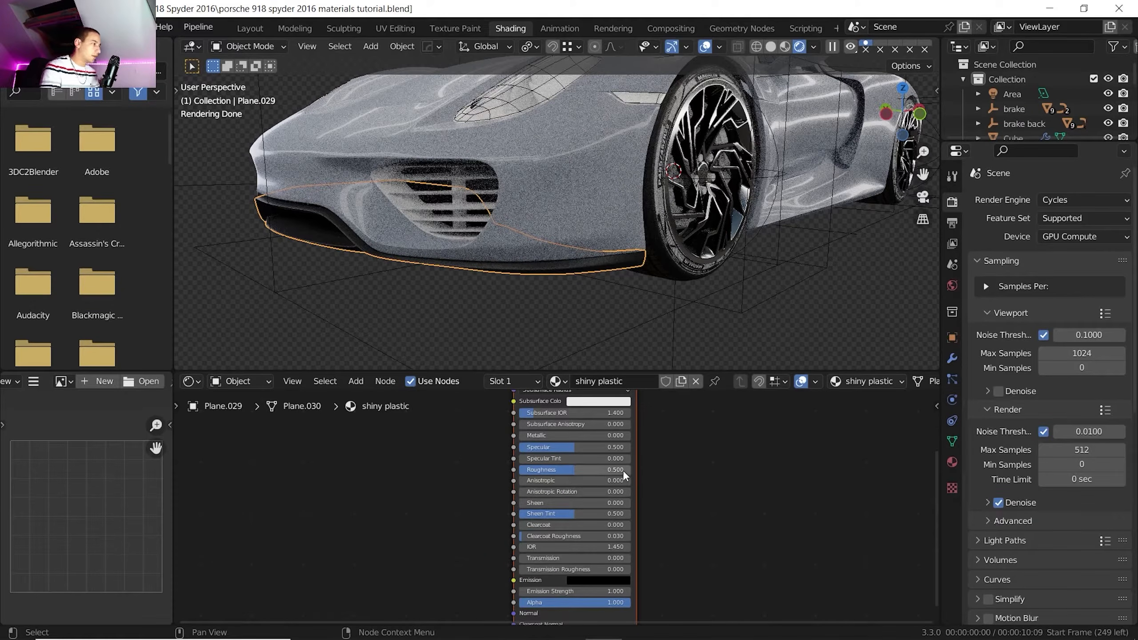
middle_click_drag(622, 486, 614, 458)
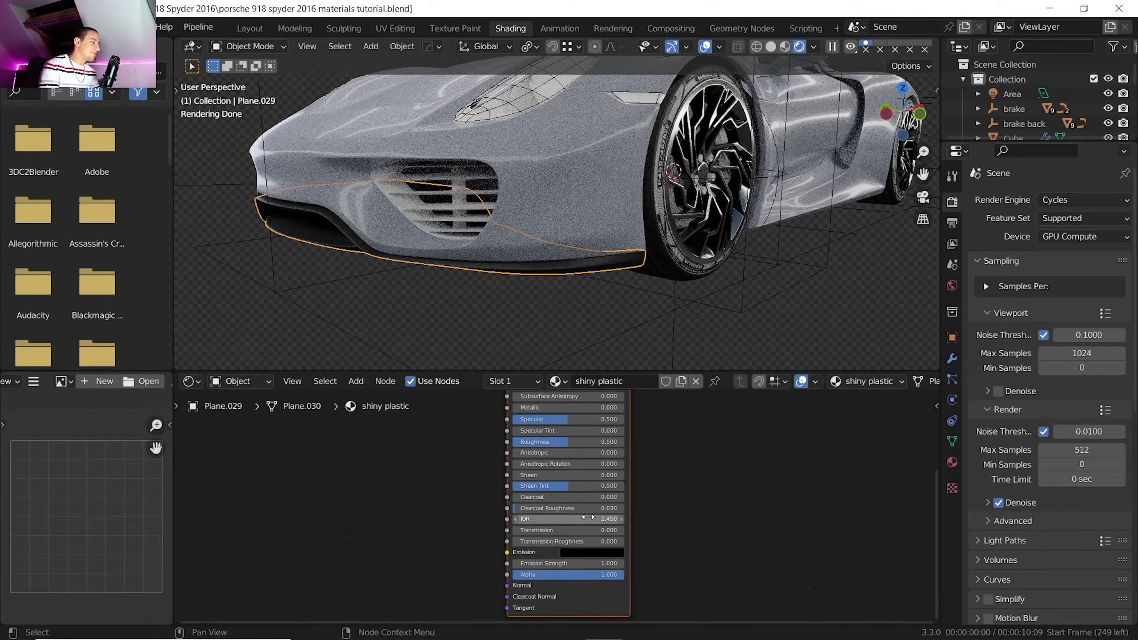
scroll(588, 518, "up", 1)
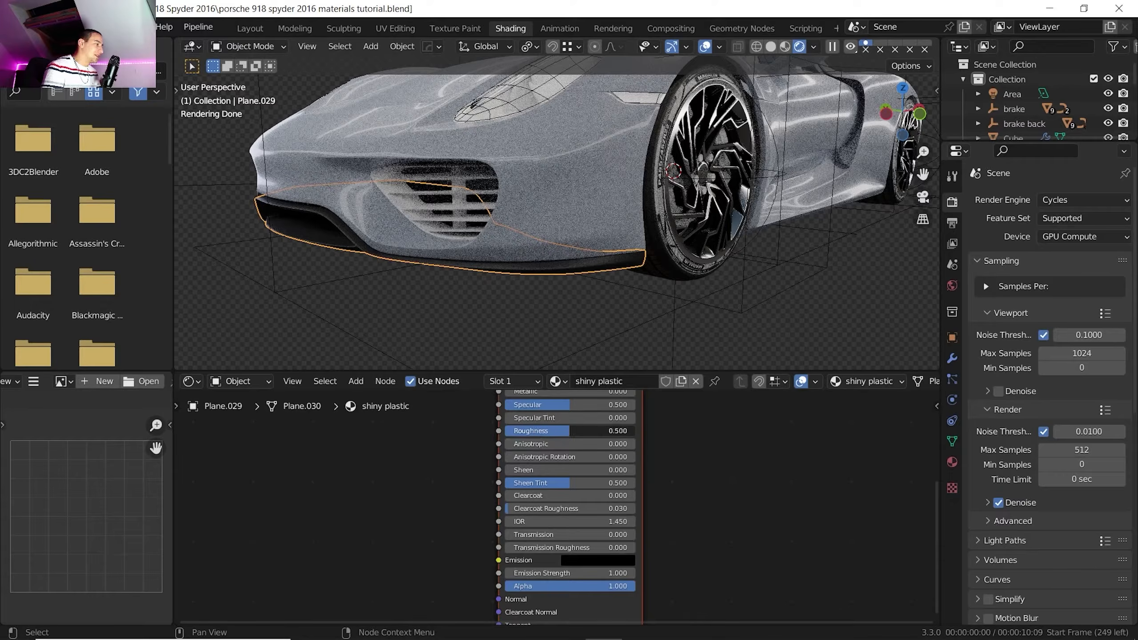
left_click_drag(576, 431, 506, 432)
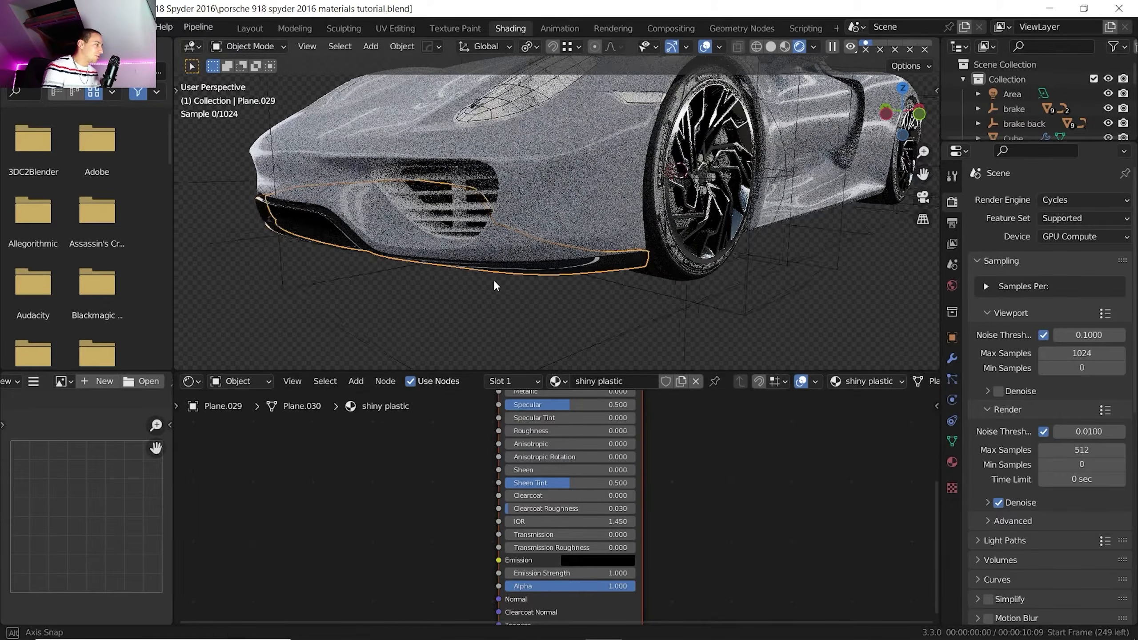
Assign the shiny plastic material to the slatted air intake grilles in the front bumper
middle_click_drag(494, 279, 475, 286)
scroll(448, 273, "up", 2)
left_click(353, 230)
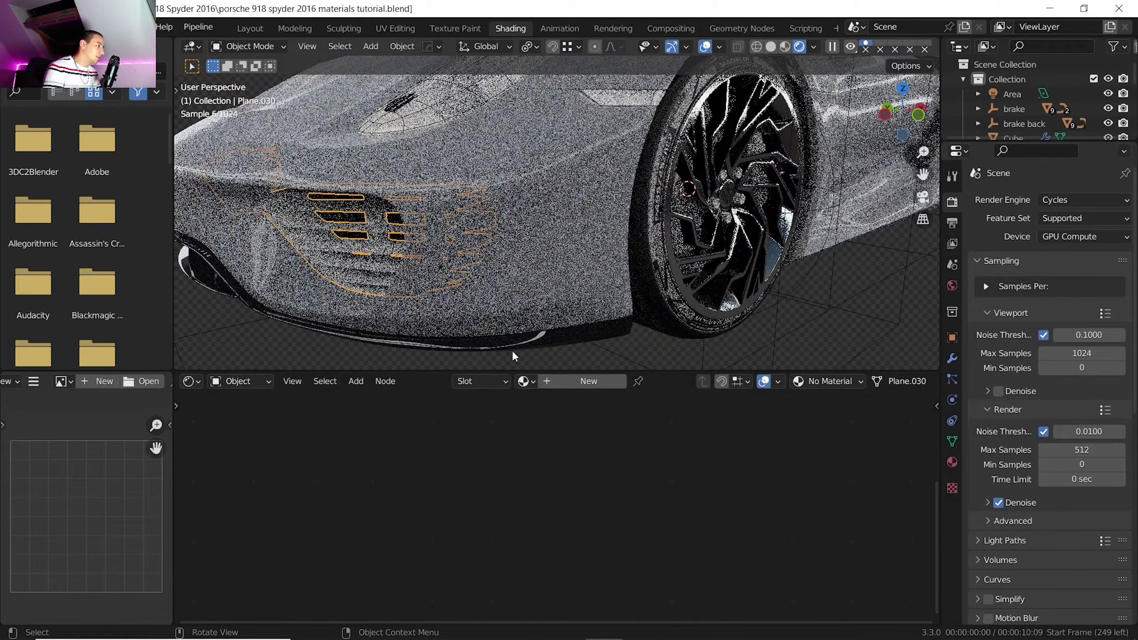
left_click(525, 381)
scroll(570, 453, "down", 8)
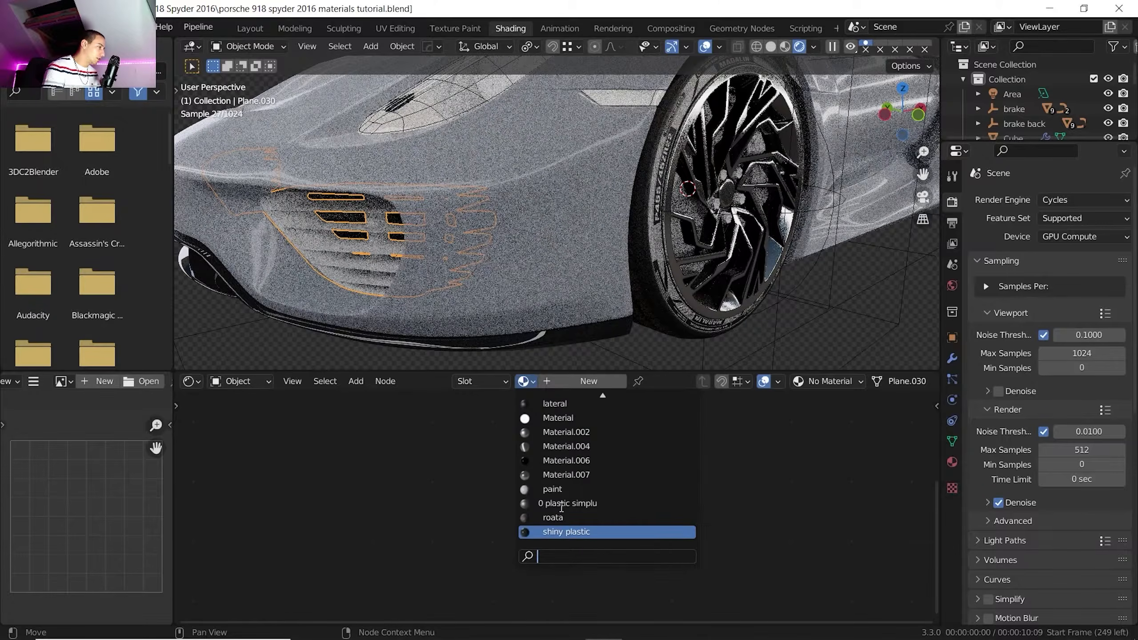
left_click(566, 531)
Assign the shiny plastic material to the diffuser under the rear bumper
middle_click_drag(496, 203, 470, 152)
scroll(472, 153, "up", 3)
left_click(824, 331)
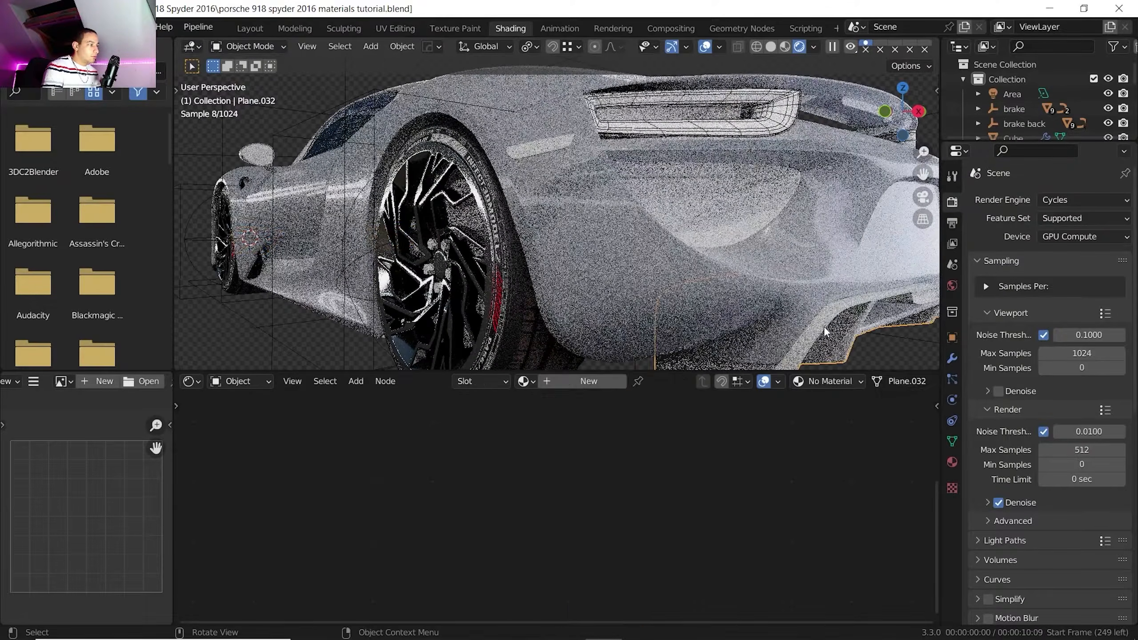
left_click(521, 382)
scroll(560, 485, "down", 6)
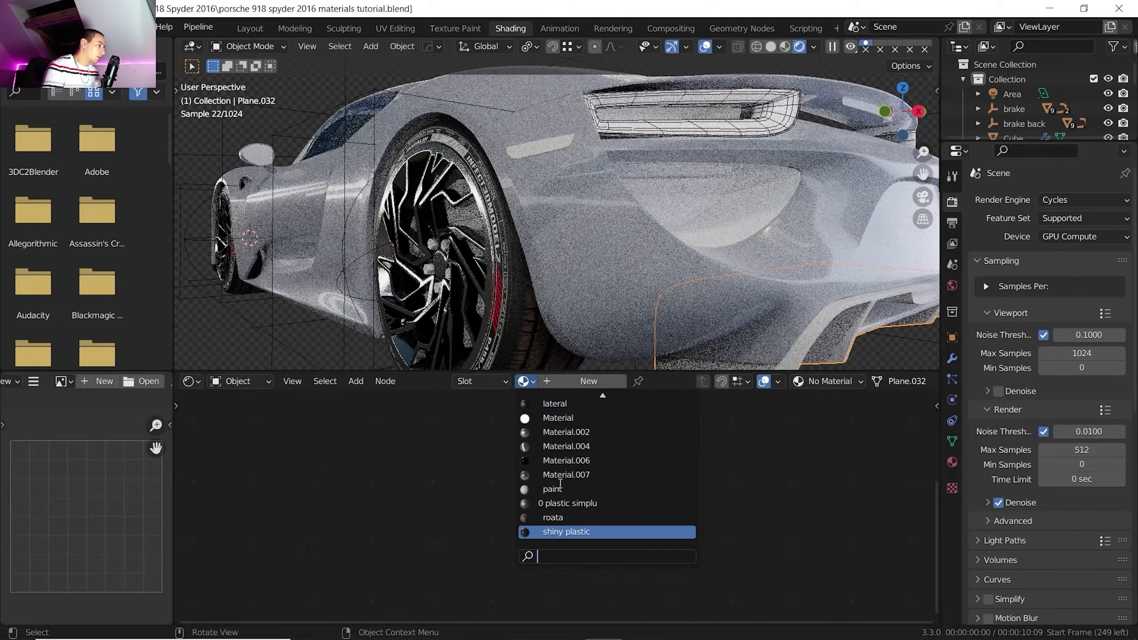
left_click(556, 531)
Assign the shiny plastic material to the recessed surrounds of the two exhaust outlets on the rear deck
middle_click_drag(606, 250, 666, 181)
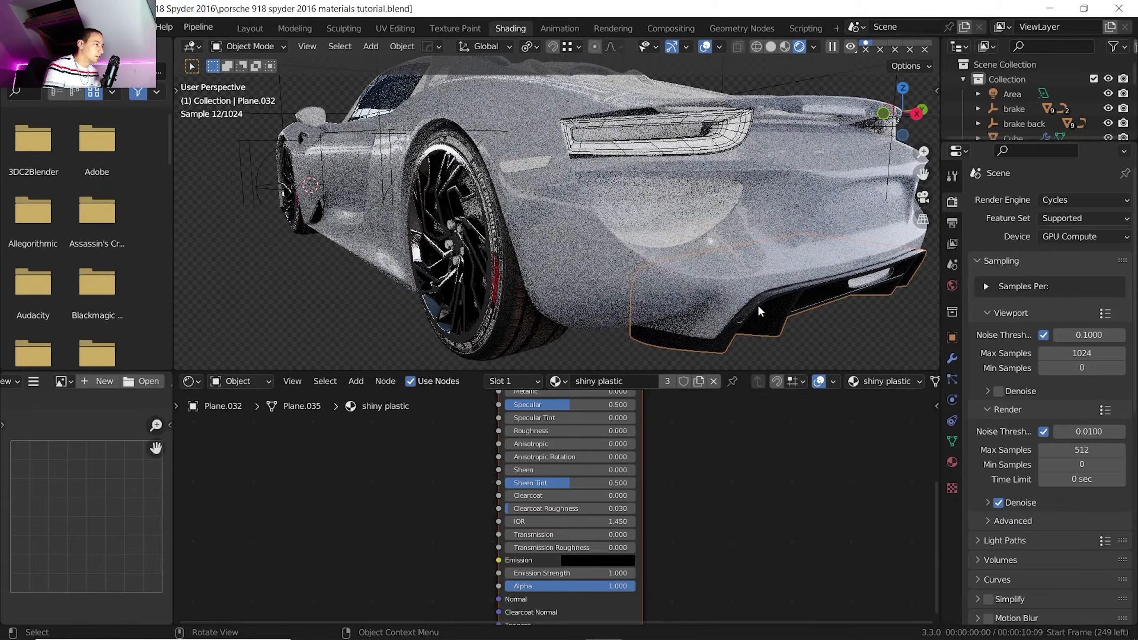
middle_click_drag(759, 305, 756, 300)
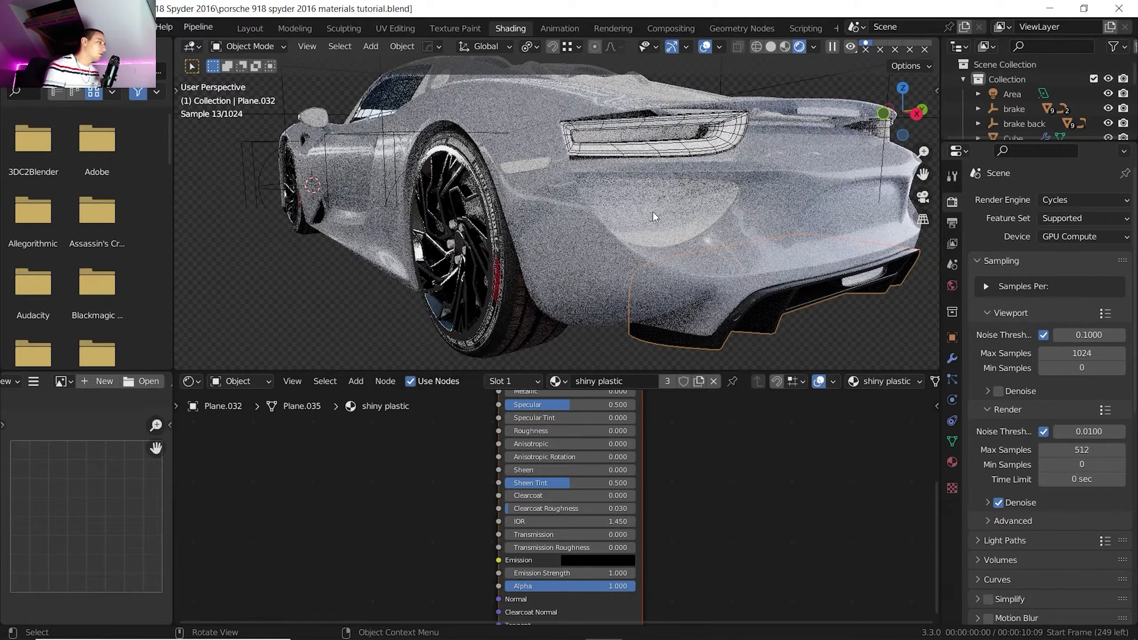
middle_click_drag(615, 195, 592, 197)
scroll(593, 197, "up", 10)
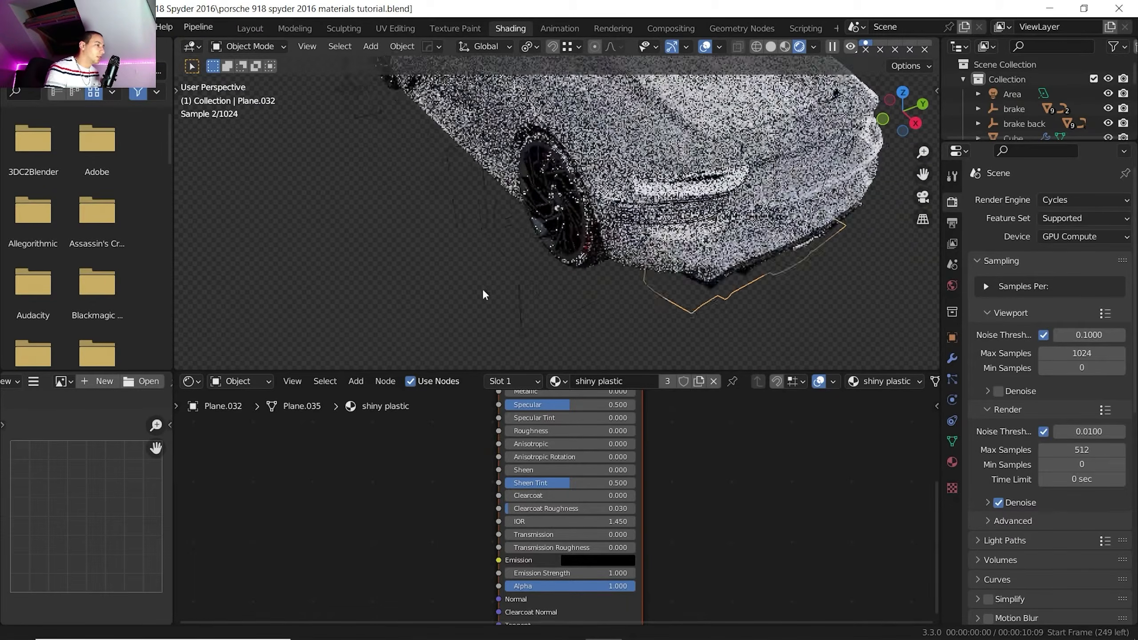
left_click(512, 199)
left_click(526, 377)
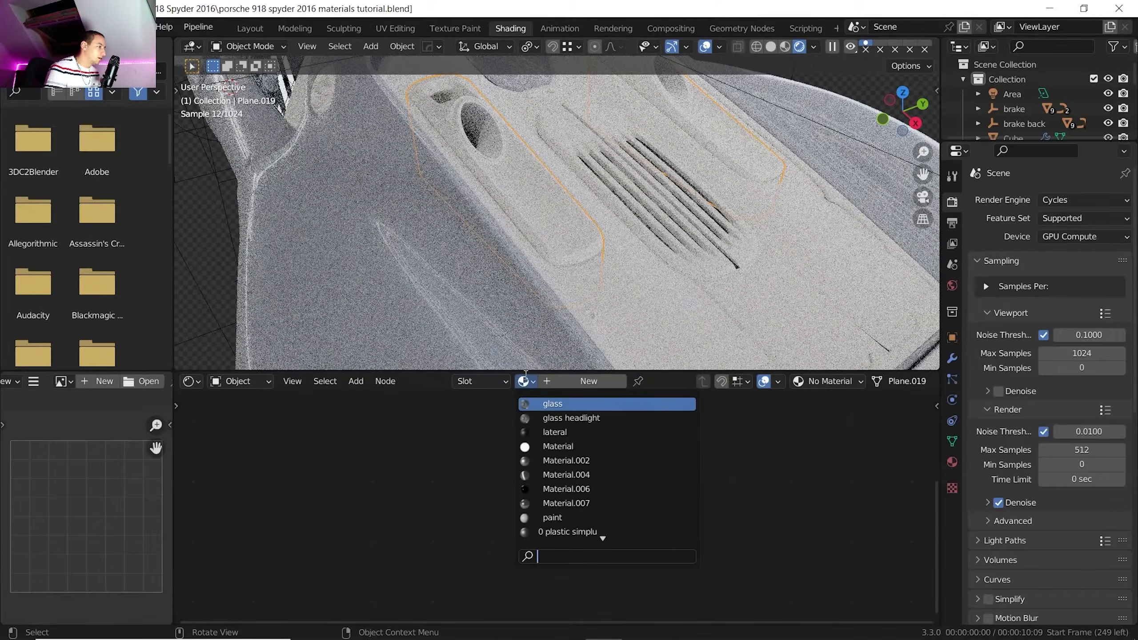
scroll(553, 498, "down", 4)
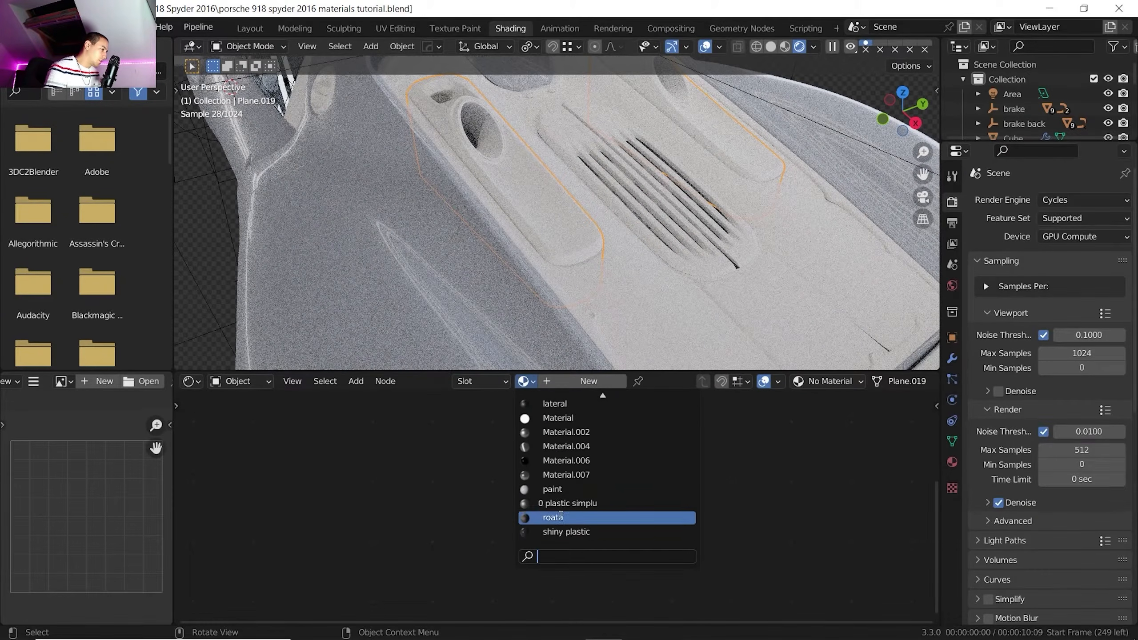
left_click(555, 531)
Assign the shiny plastic material to the trim outlining the rear engine deck
left_click(486, 197)
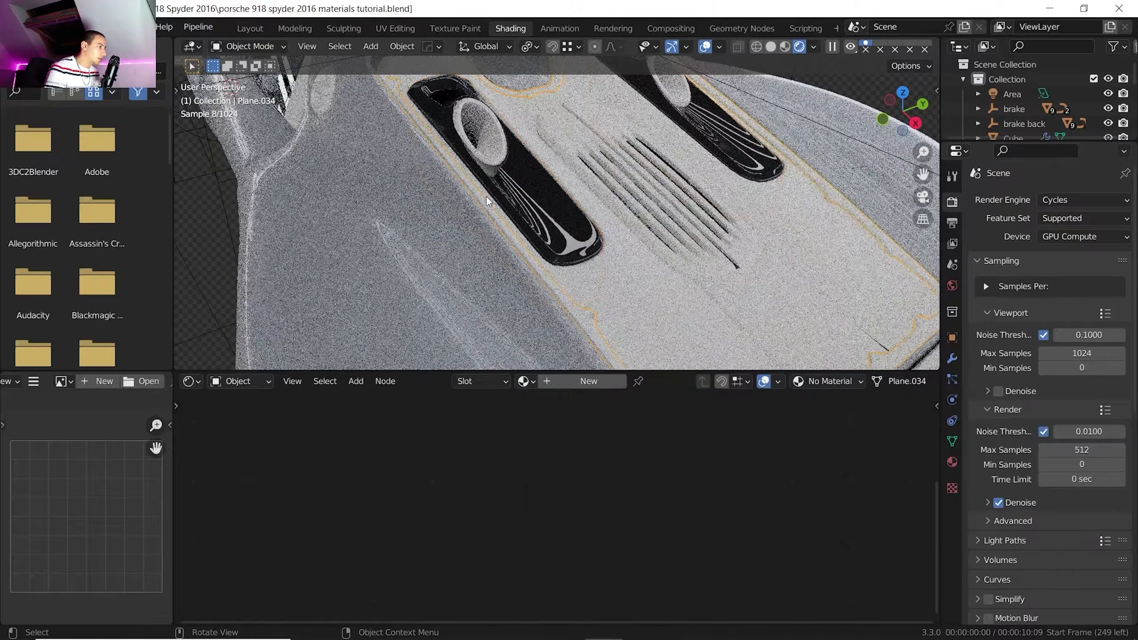
left_click(525, 381)
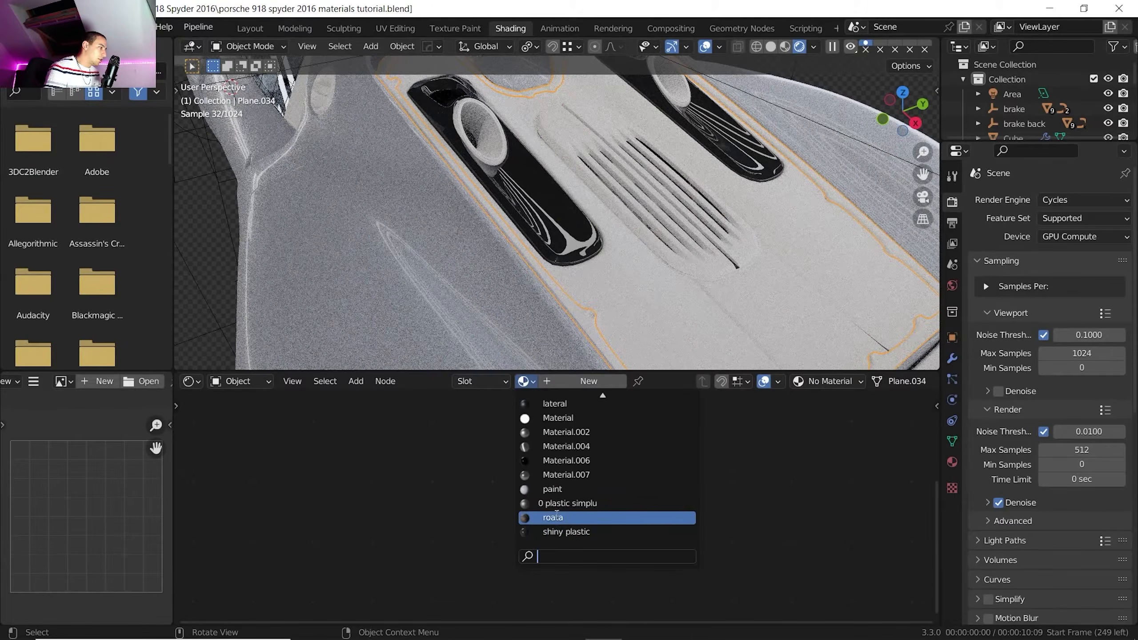
left_click(566, 532)
Assign the shiny plastic material to the thin strip above the small rear window
scroll(420, 183, "down", 5)
middle_click_drag(420, 183, 502, 191)
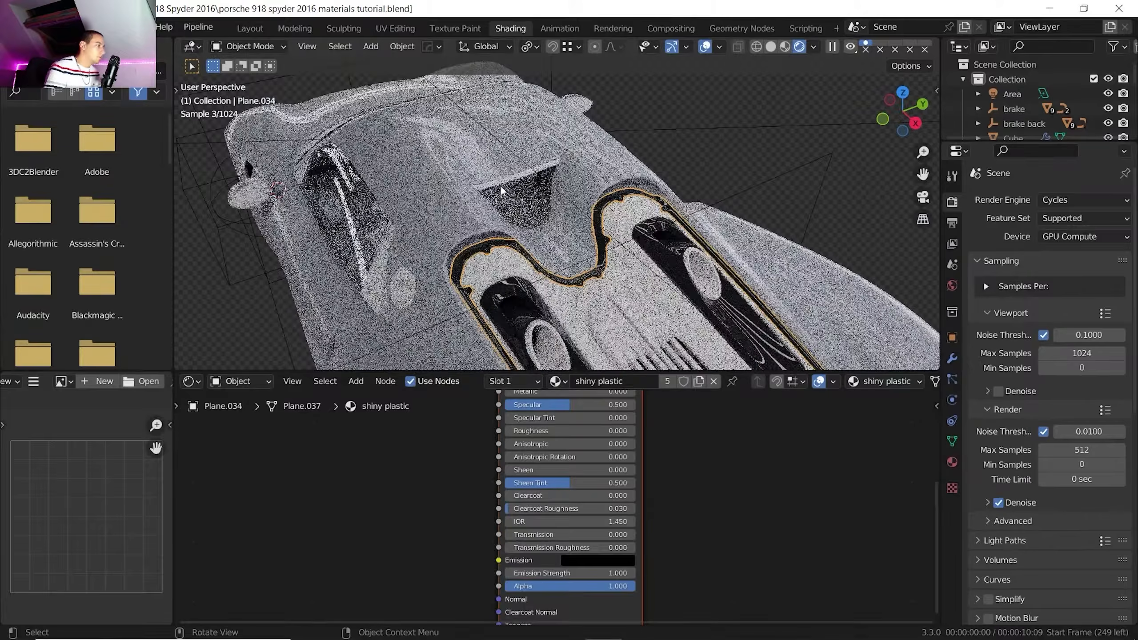
left_click(502, 191)
left_click(525, 381)
scroll(555, 511, "down", 4)
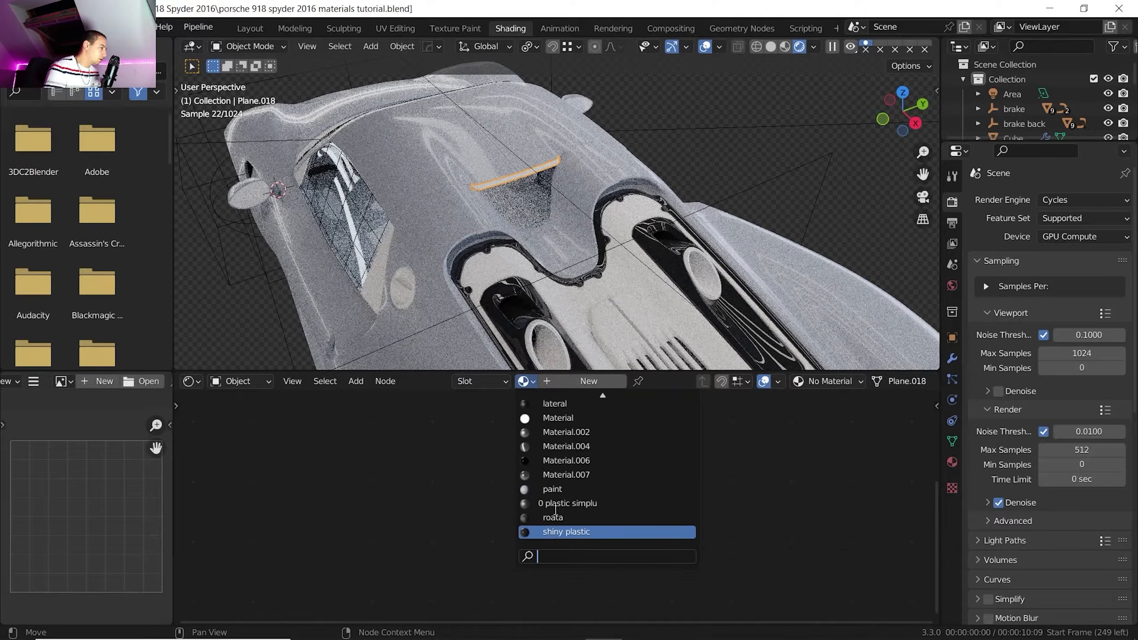
left_click(555, 533)
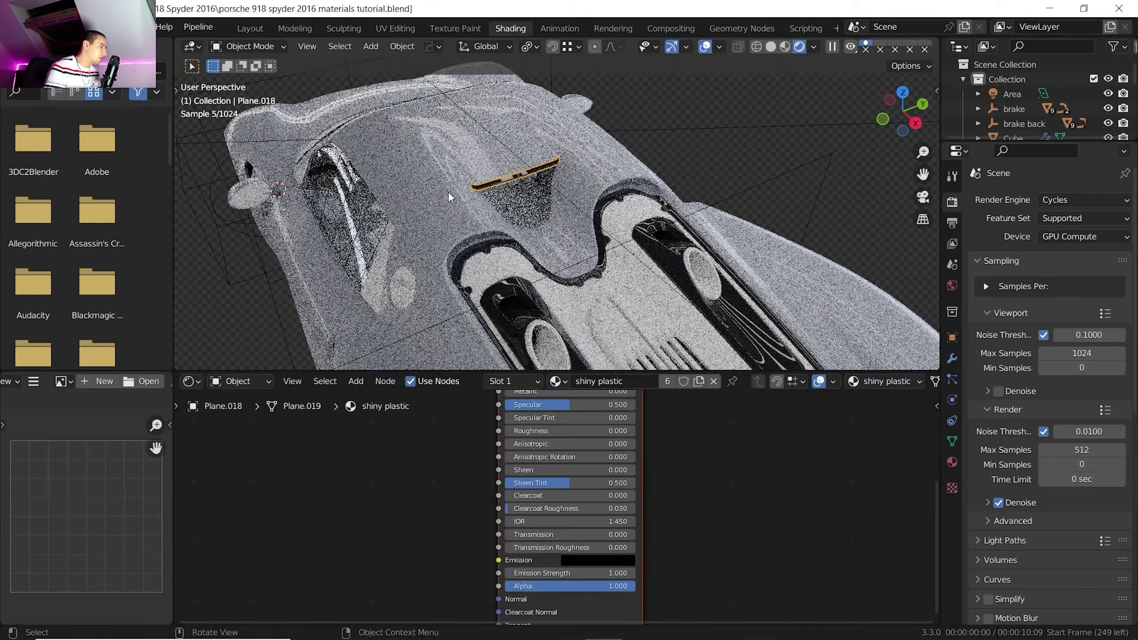
Assign the shiny plastic material to the small triangular panel at the front corner of the side window
middle_click_drag(411, 176, 513, 147)
left_click(288, 262)
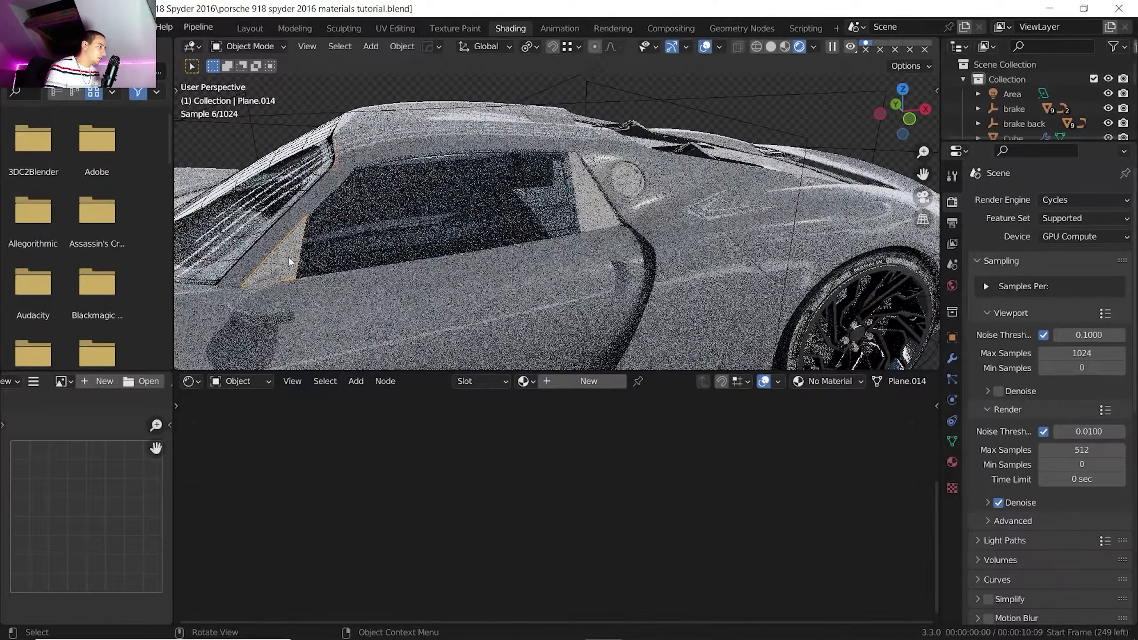
left_click(532, 380)
scroll(555, 493, "down", 3)
left_click(554, 530)
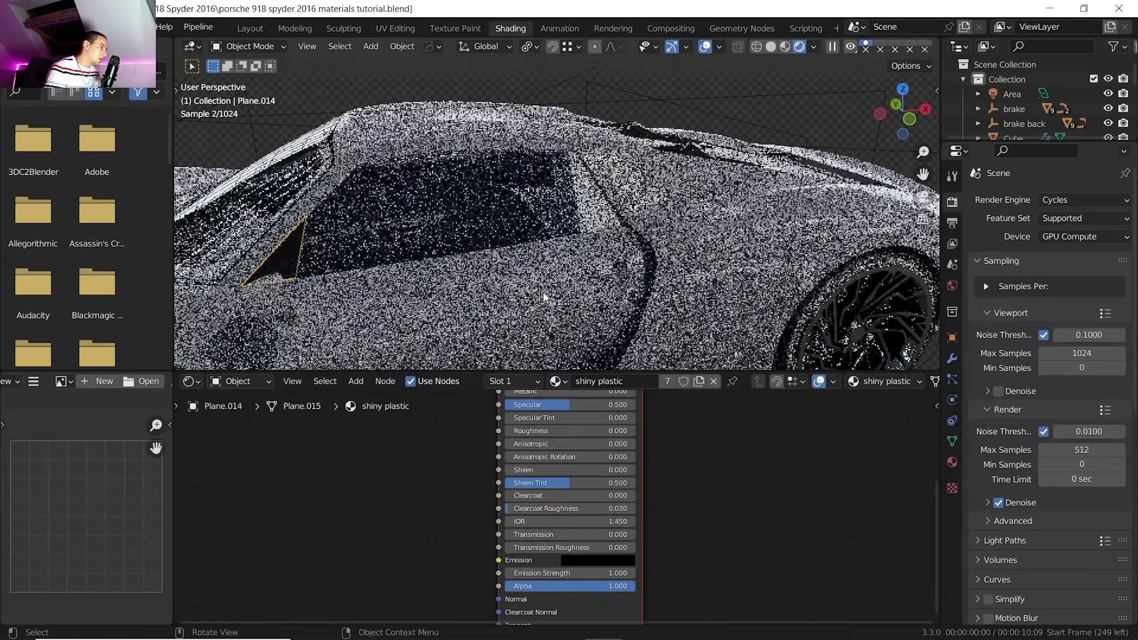
Assign the shiny plastic material to the panel directly behind the side window
left_click(587, 197)
left_click(534, 381)
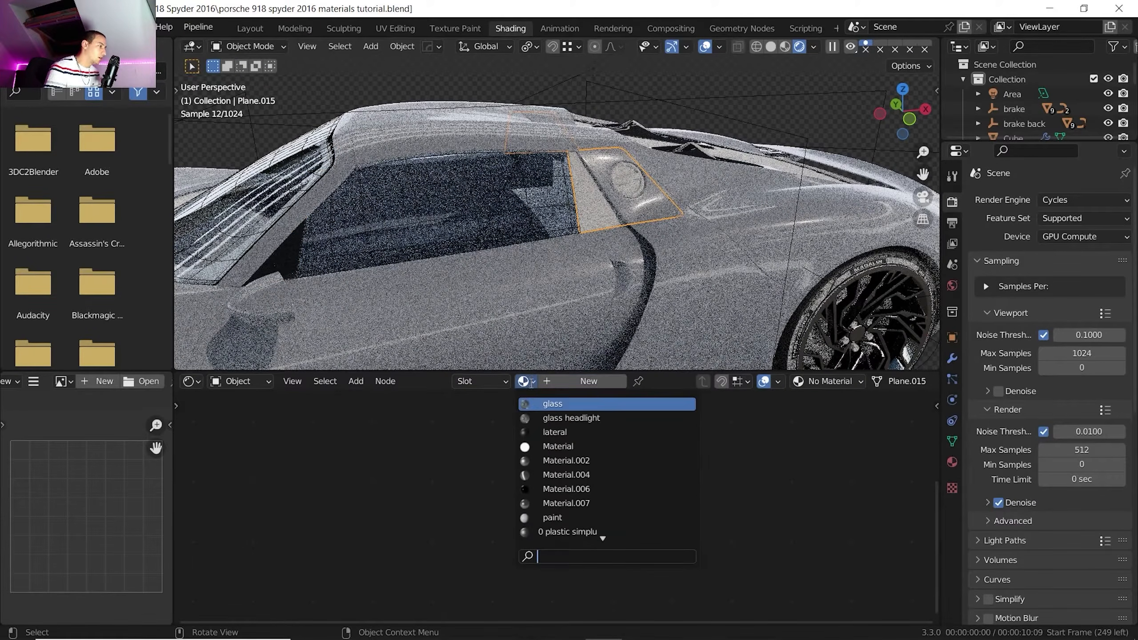
scroll(545, 511, "down", 2)
left_click(547, 531)
Assign the shiny plastic material to the frame around the side marker light ahead of the front wheel
scroll(547, 179, "down", 4)
middle_click_drag(548, 179, 574, 198)
scroll(605, 145, "up", 4)
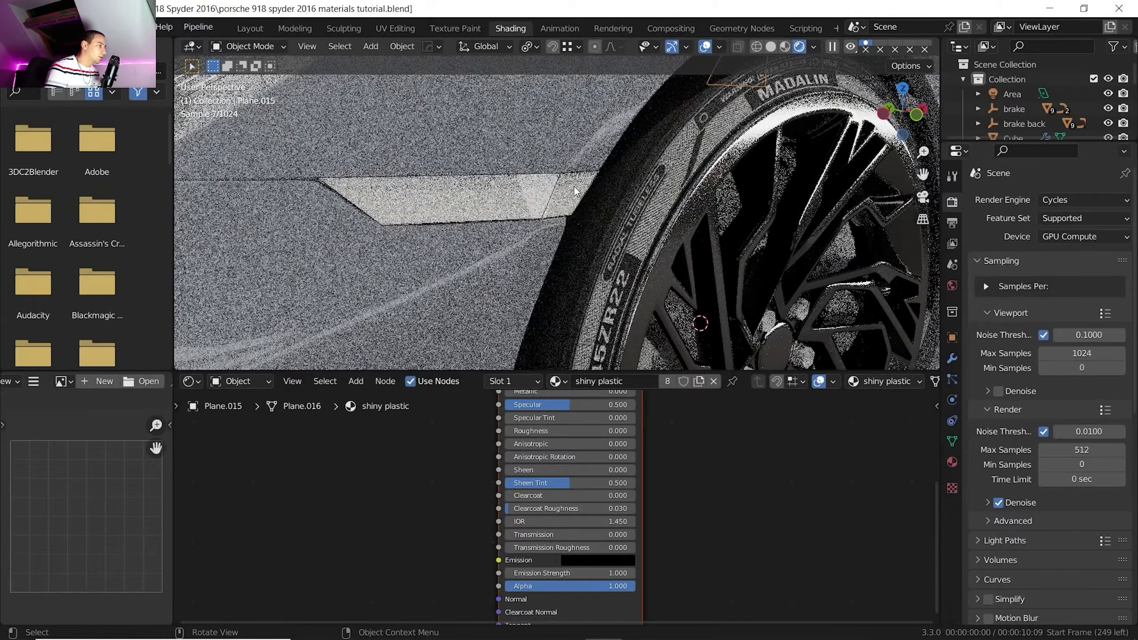
left_click(575, 192)
left_click(575, 193)
left_click(527, 381)
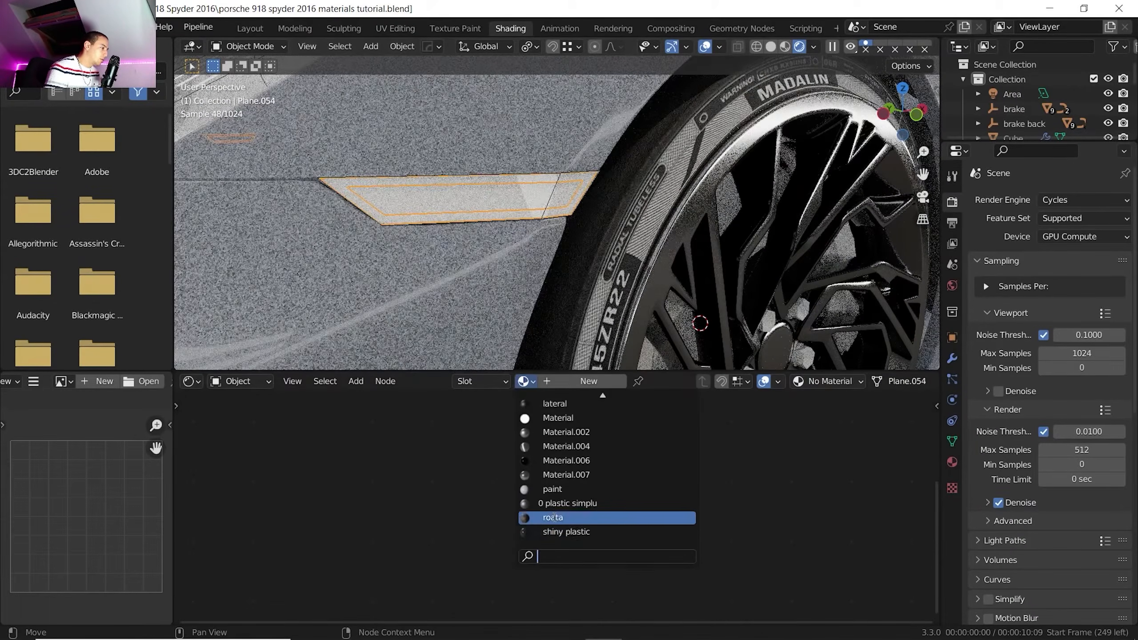
left_click(561, 531)
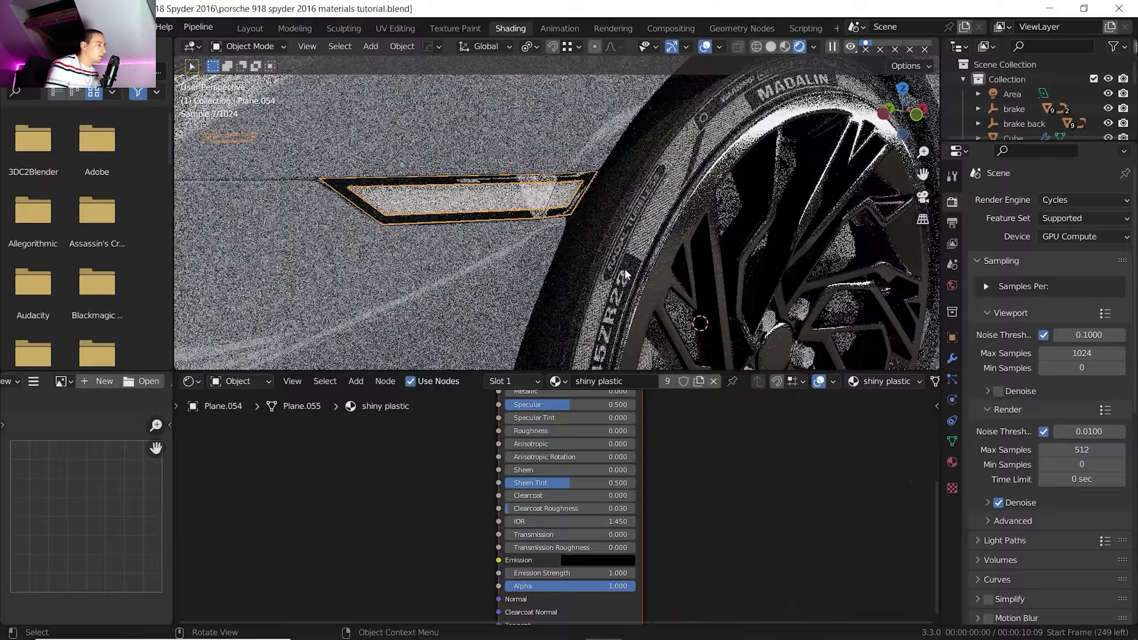
Hide the headlight's outer cover and assign the glass headlight material to the inner panel between the four lamps
scroll(636, 251, "down", 5)
middle_click_drag(624, 177, 660, 179)
scroll(658, 178, "up", 2)
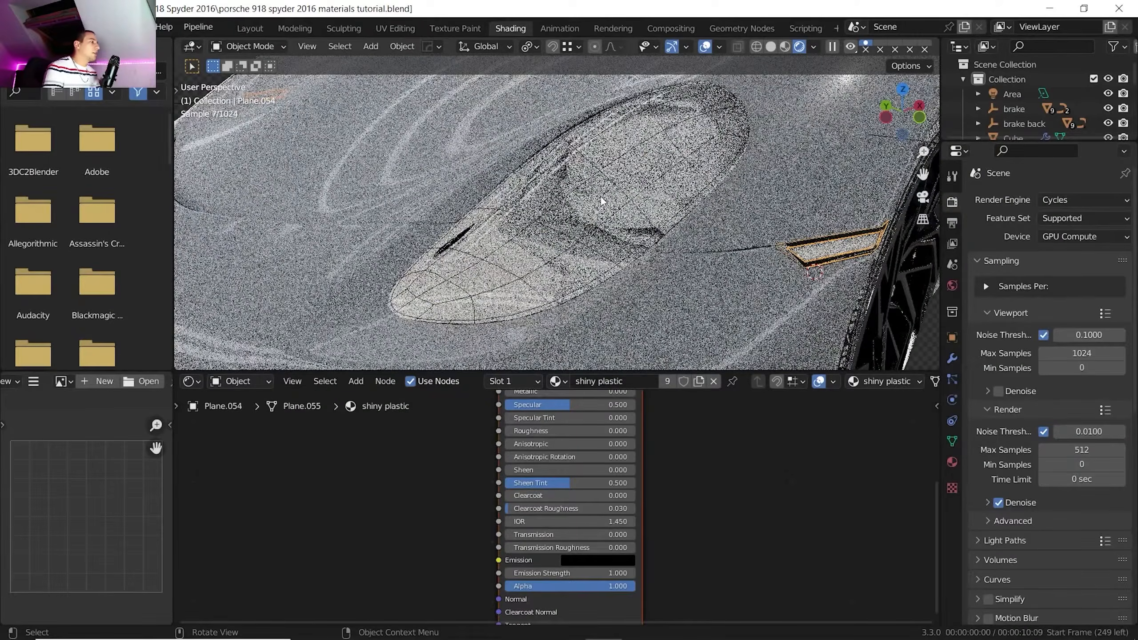
left_click(613, 182)
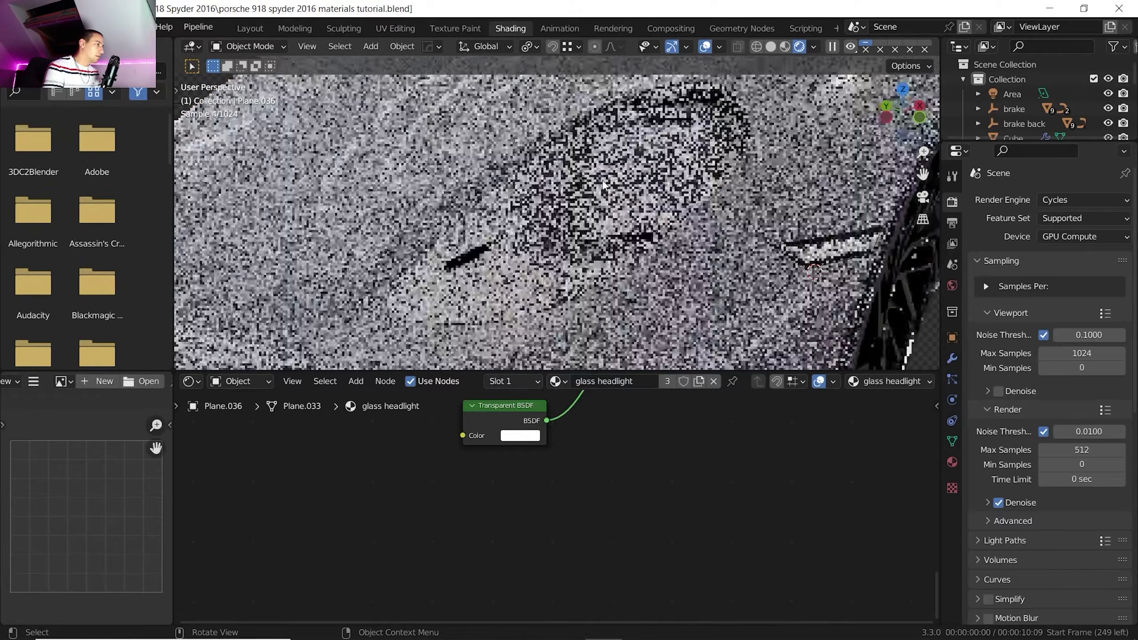
scroll(612, 183, "up", 4)
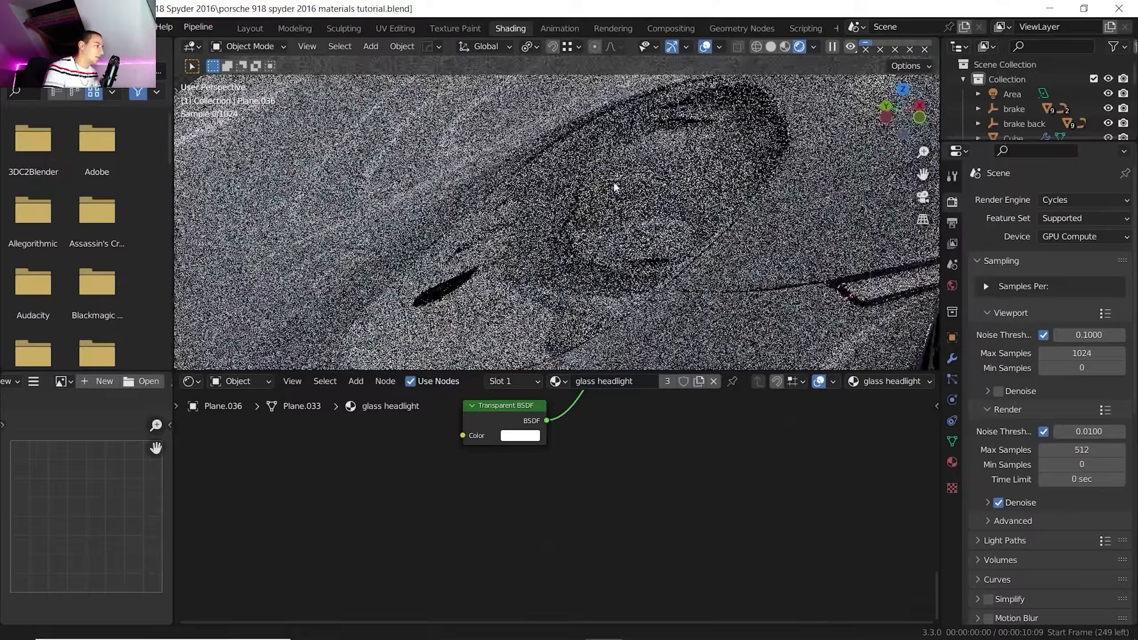
scroll(623, 177, "down", 3)
left_click(628, 179)
left_click(523, 381)
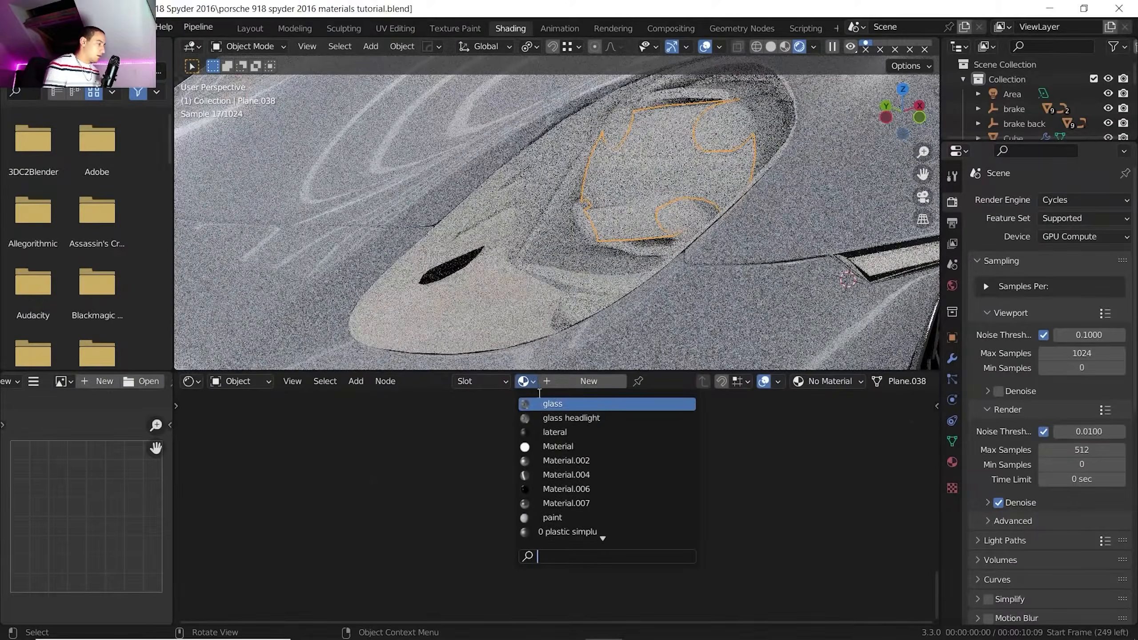
left_click(571, 418)
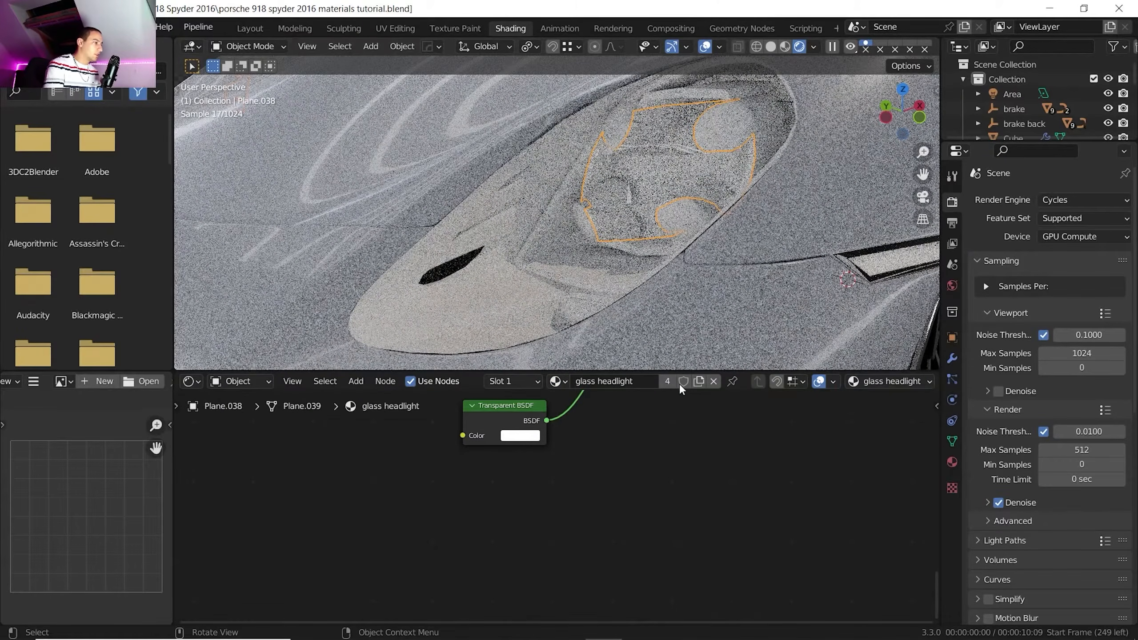
Make the inner panel's material a single-user copy and rename it glass headlight v2
left_click(667, 381)
double_click(648, 382)
key("BackSpace")
key("BackSpace")
key("BackSpace")
key("BackSpace")
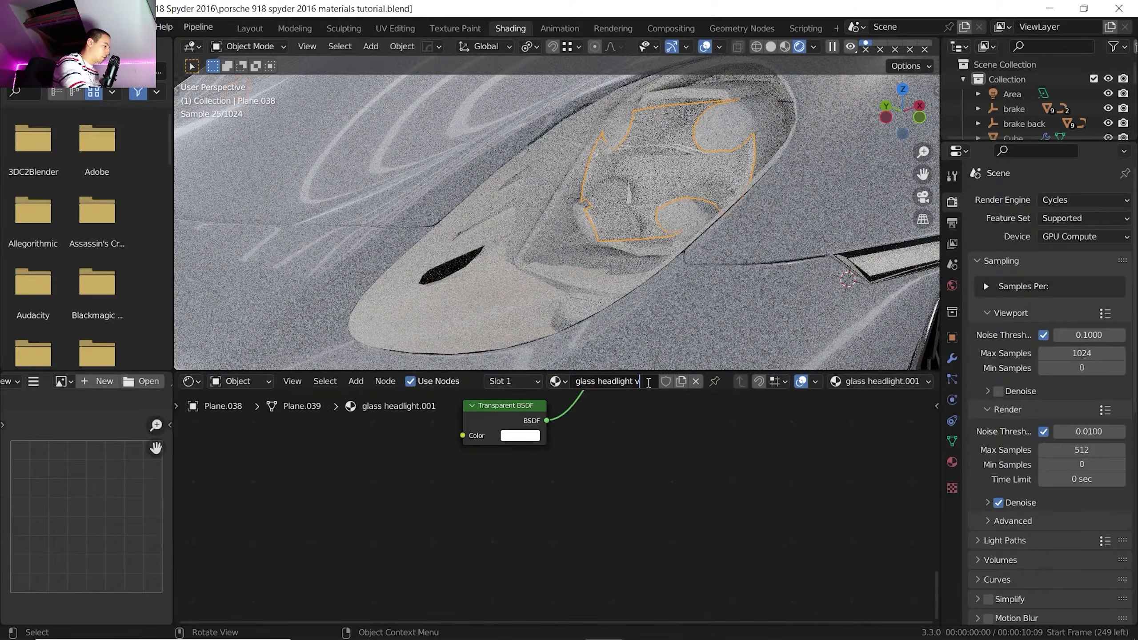
key("Return")
Add a Wave Texture node beside the glass shader nodes and preview its stripes on the headlight panel
scroll(600, 511, "down", 5)
middle_click_drag(615, 448, 667, 532)
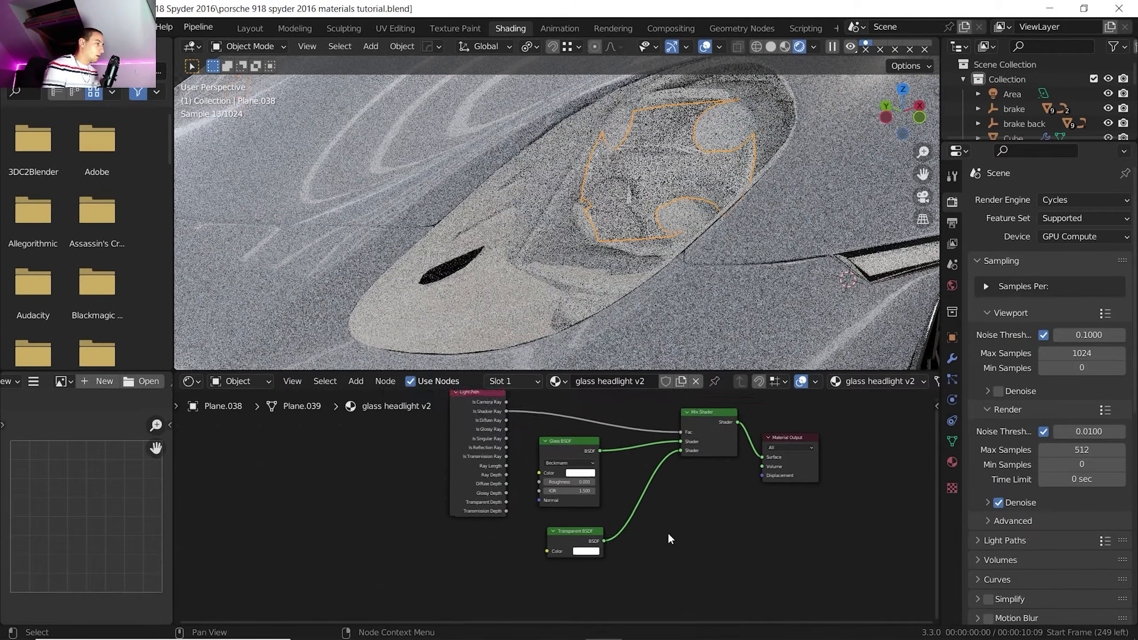
scroll(666, 532, "down", 3)
key("shift+a")
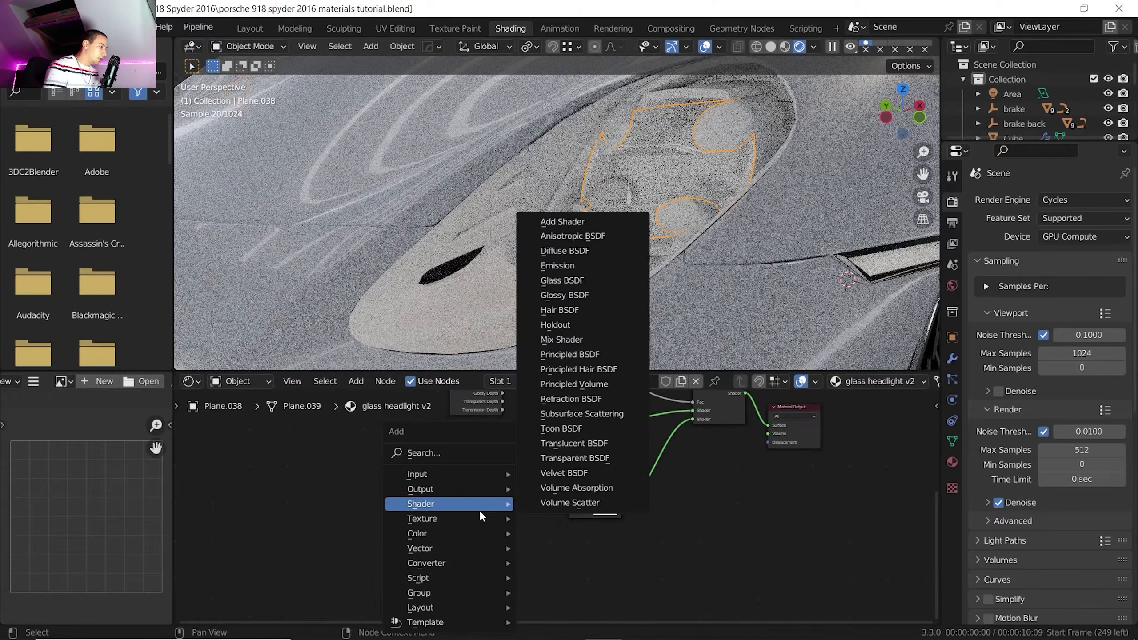
mouse_move(482, 519)
left_click(592, 502)
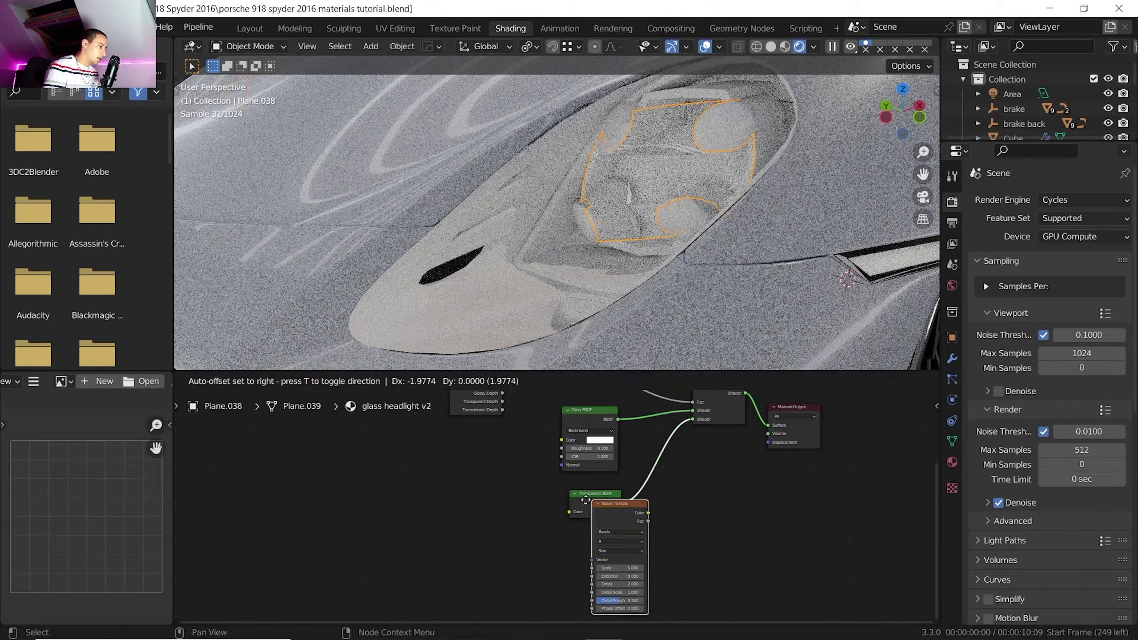
left_click(438, 450)
left_click(463, 451, "ctrl+shift")
scroll(482, 459, "up", 2)
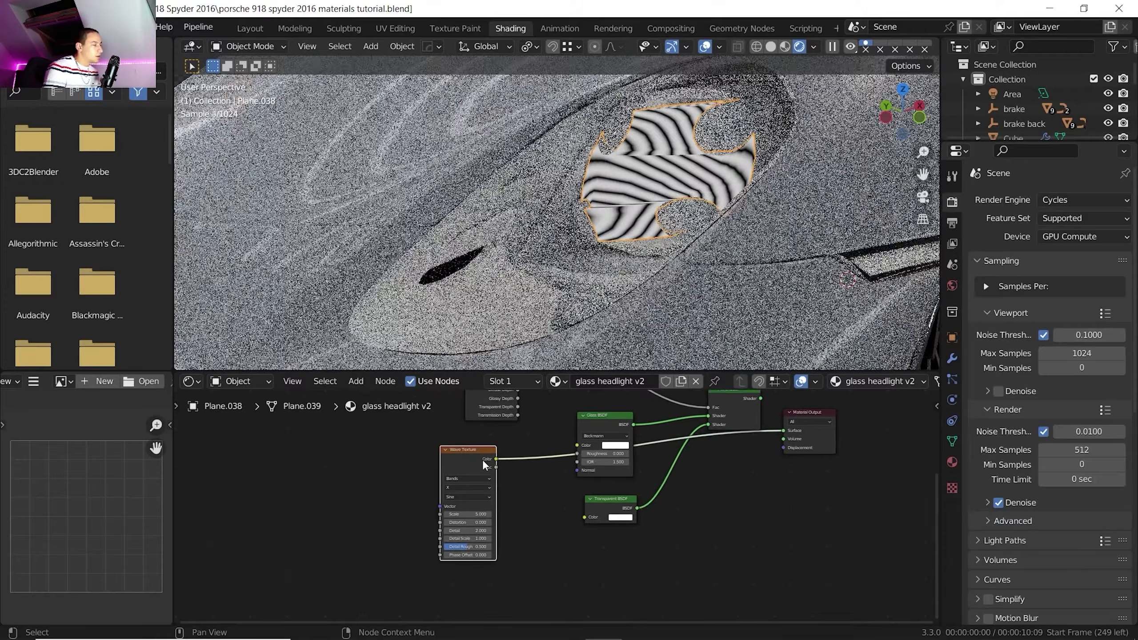
Set the Wave Texture's band direction to Y and insert a ColorRamp node after its colour output
scroll(447, 482, "down", 1, "ctrl")
scroll(475, 482, "down", 1)
middle_click_drag(527, 481, 569, 480)
scroll(572, 498, "up", 2)
left_click_drag(487, 444, 426, 445)
key("shift+a")
mouse_move(482, 516)
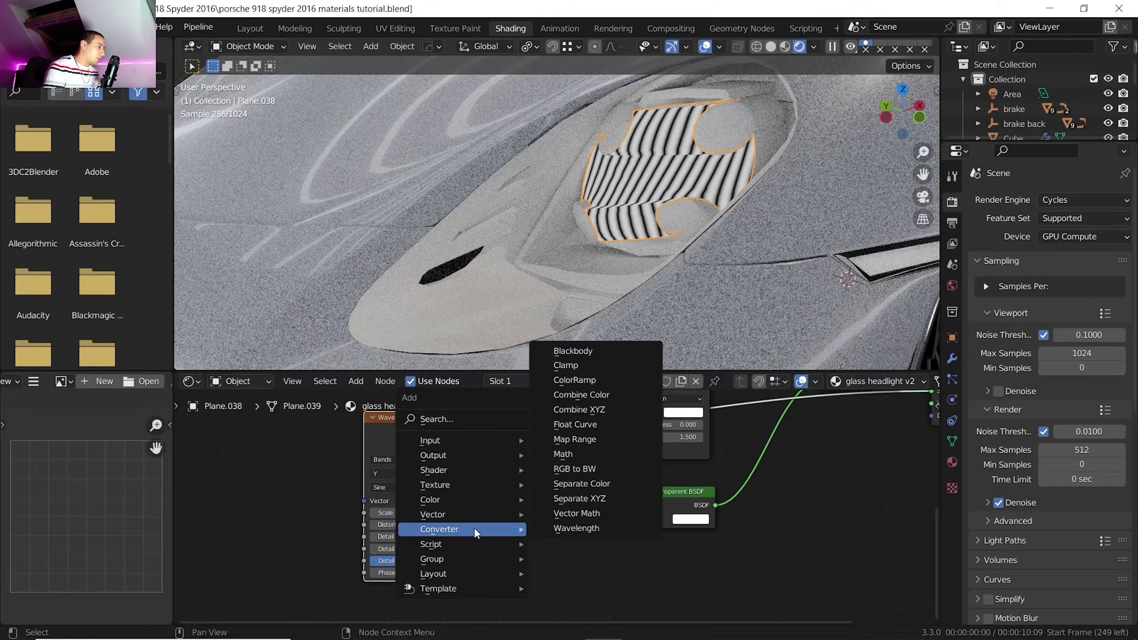
left_click(578, 381)
left_click(513, 443)
Switch the ColorRamp to Constant interpolation and move its white stop to position 0.404
left_click(606, 469)
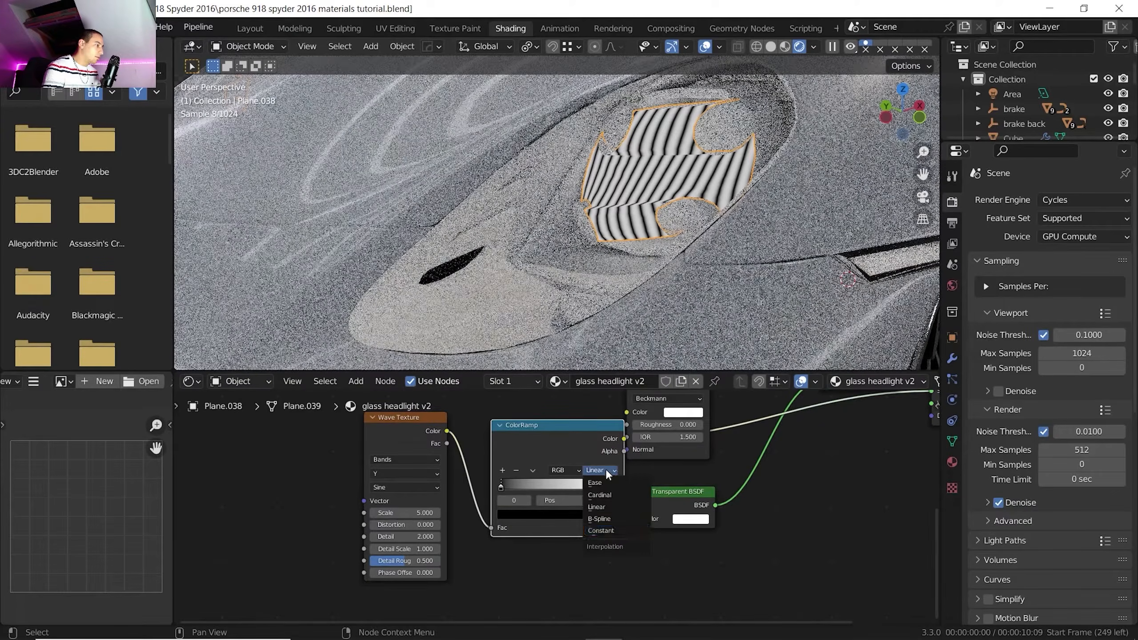
left_click(602, 529)
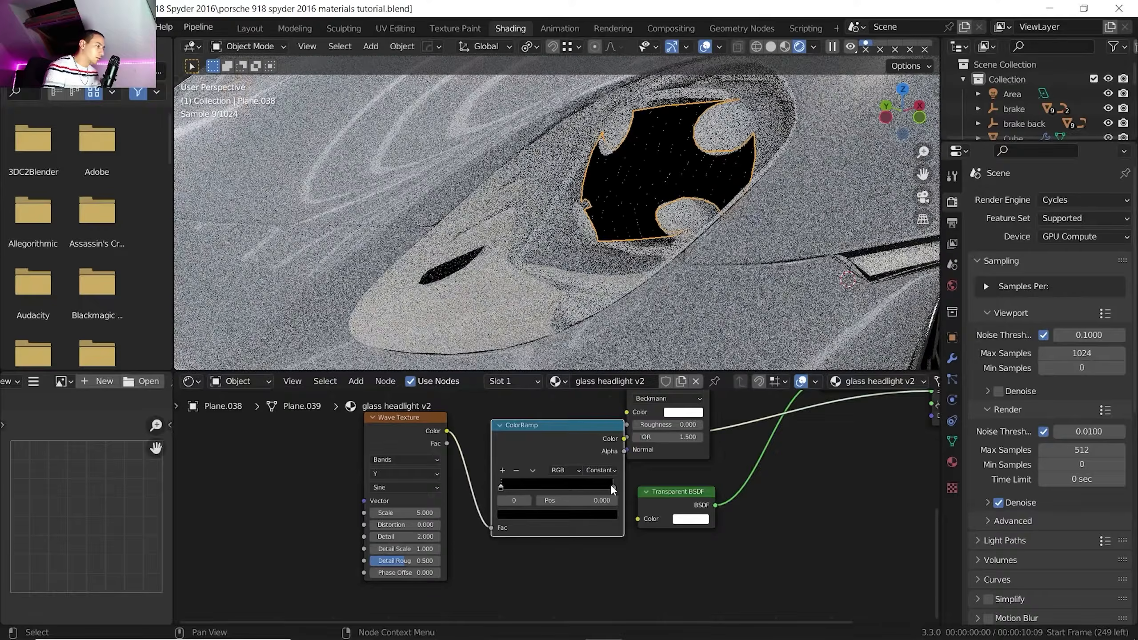
left_click_drag(611, 486, 540, 489)
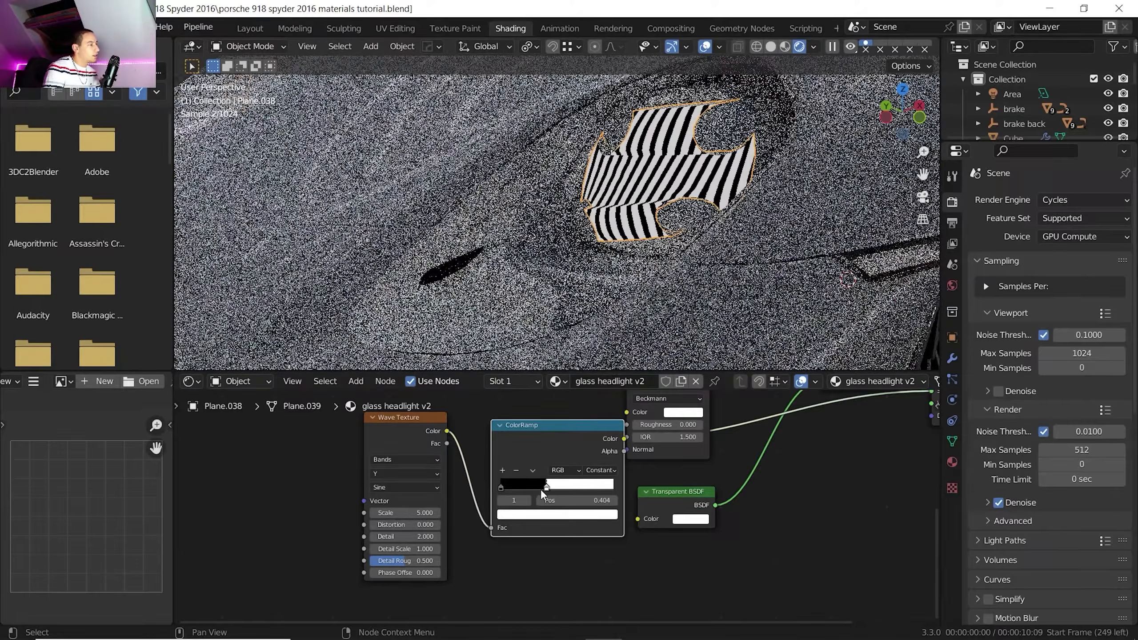
Try brightening the ColorRamp's black stop to a value of 0.125 and undo the change
scroll(540, 492, "up", 1)
left_click(489, 485)
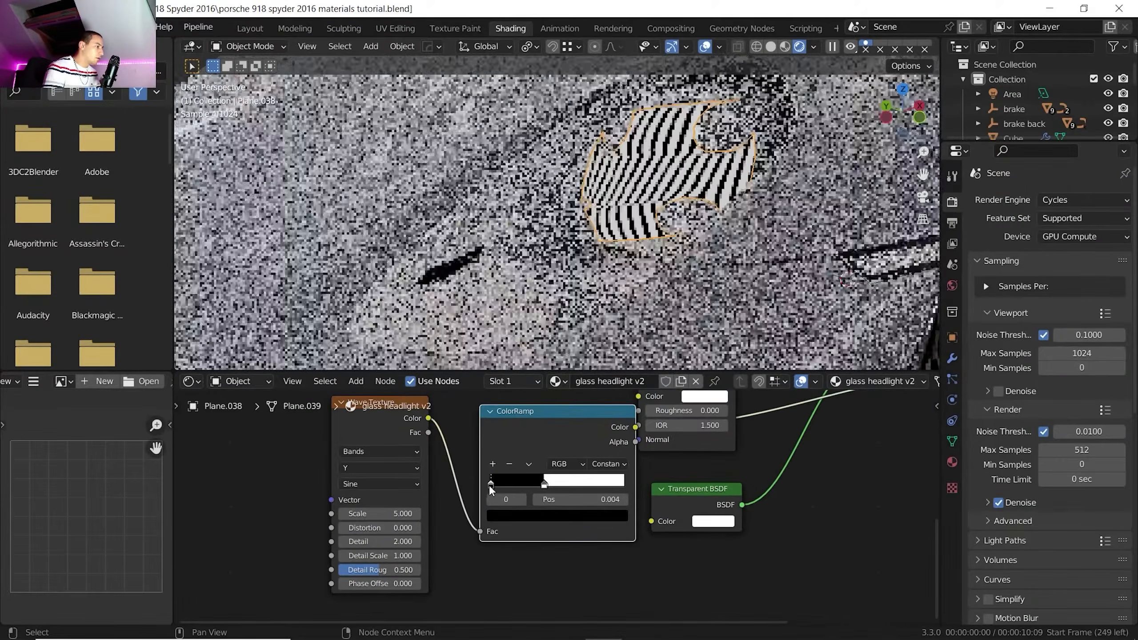
left_click(498, 514)
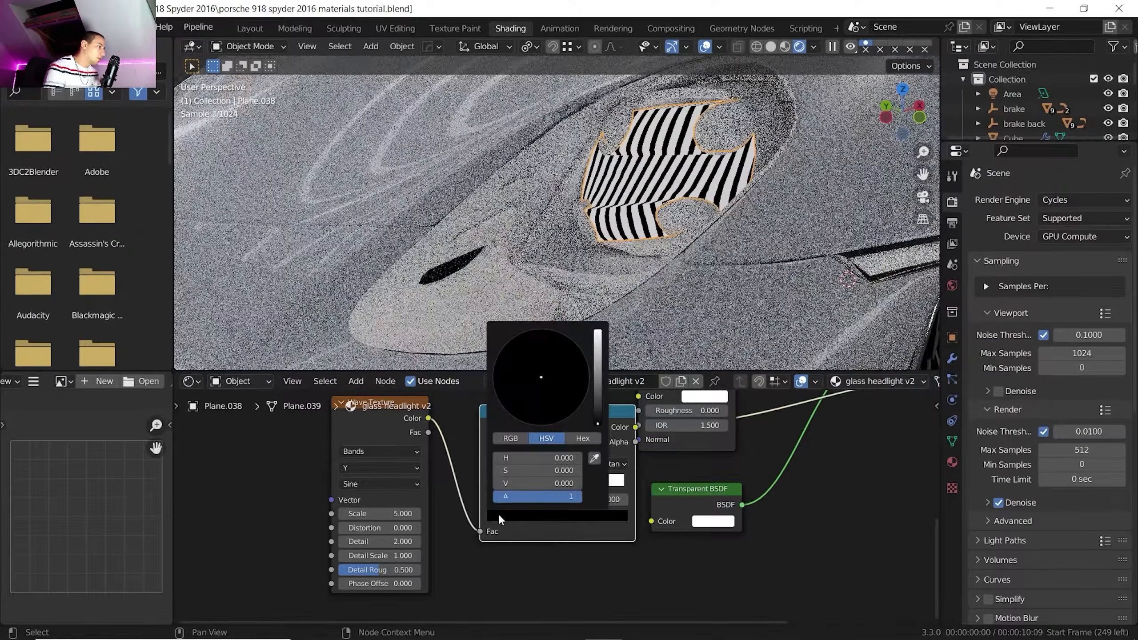
left_click_drag(598, 399, 598, 383)
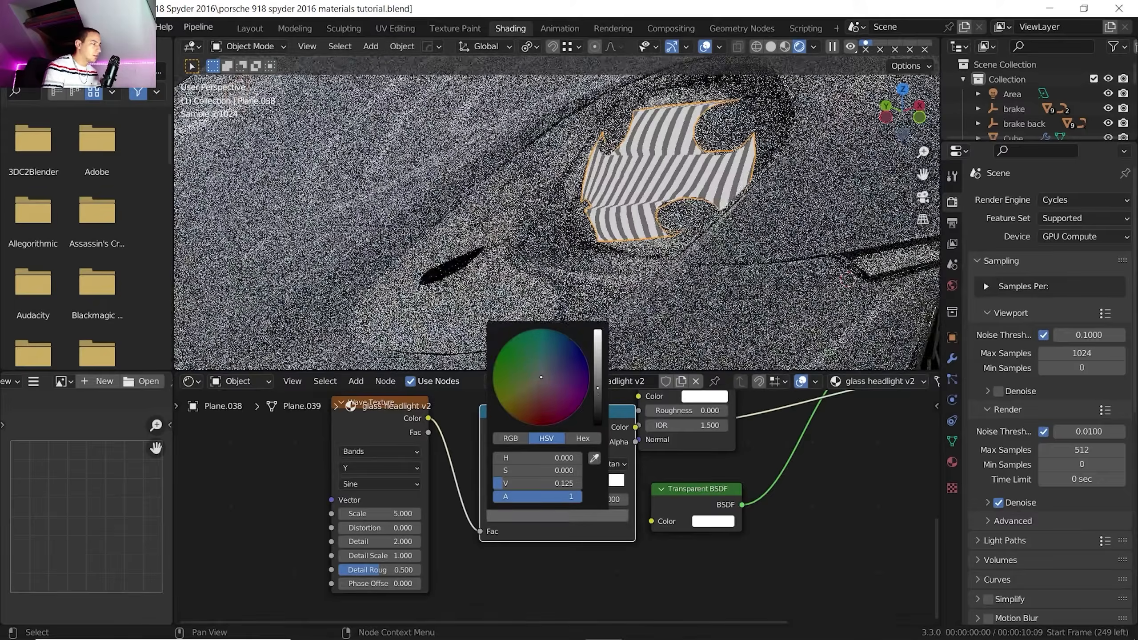
scroll(692, 450, "down", 1)
key("ctrl+z")
key("ctrl+z")
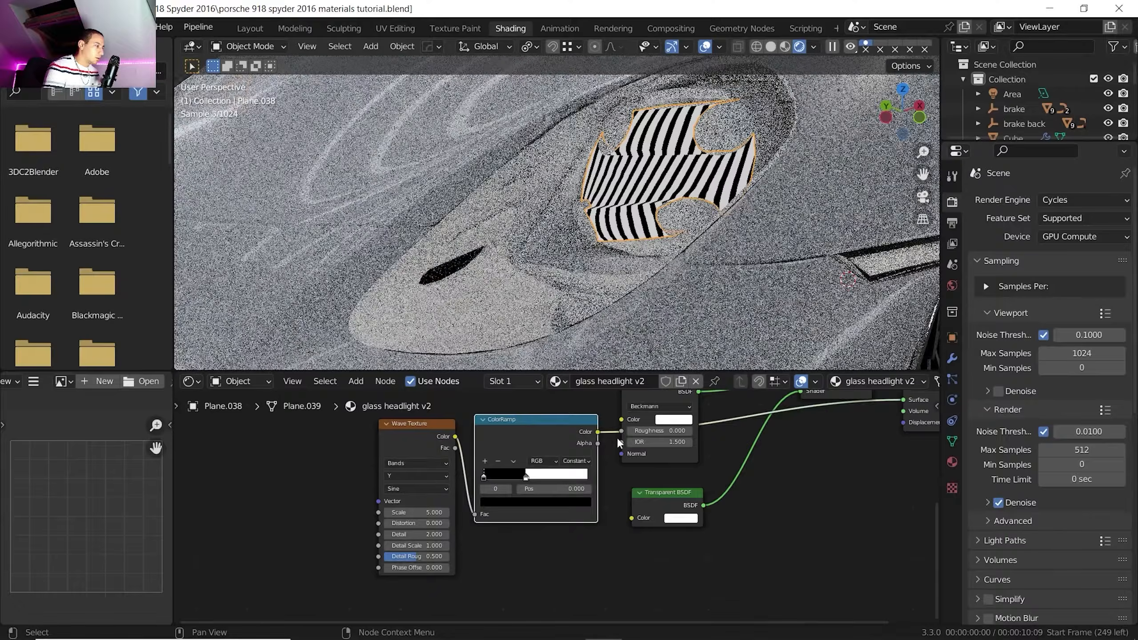
Connect the ColorRamp's colour output to the Glass BSDF's roughness and slightly darken its white stop
left_click(601, 433)
left_click_drag(616, 439, 621, 431)
scroll(580, 445, "up", 2)
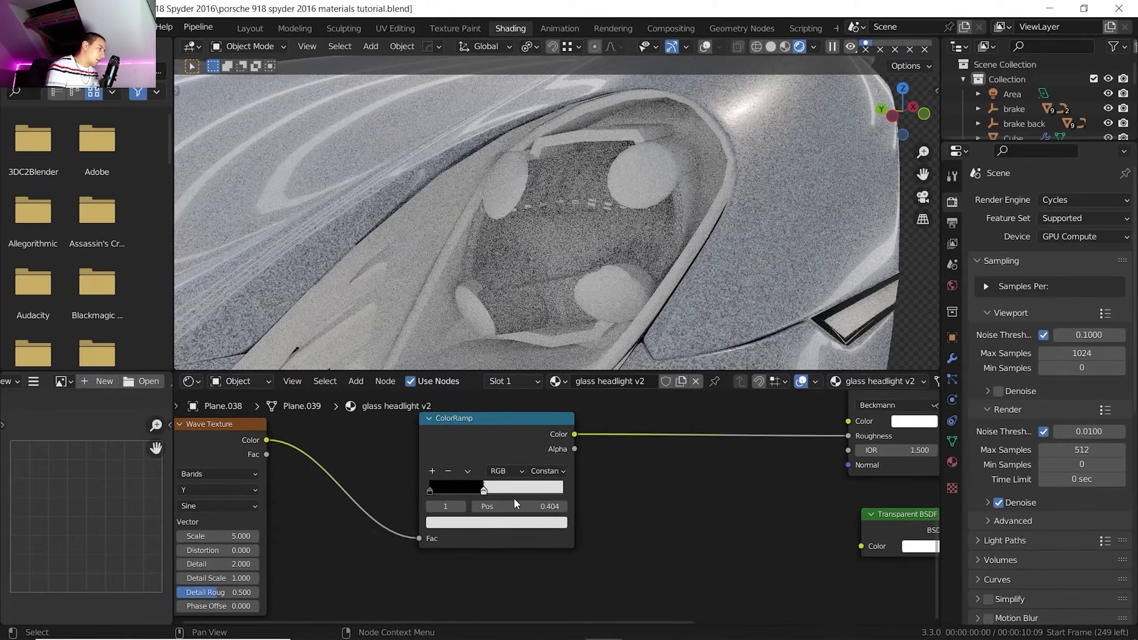
scroll(514, 498, "up", 1)
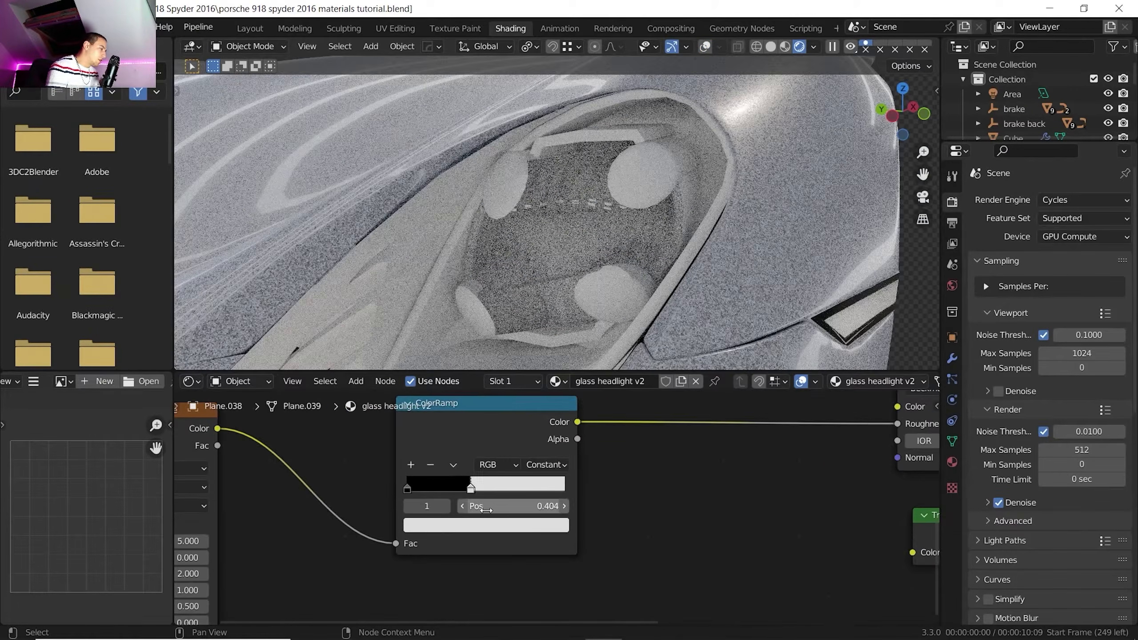
Isolate the striped headlight panel, set the Wave Texture's scale to 13, and return to the full car
scroll(595, 242, "down", 2)
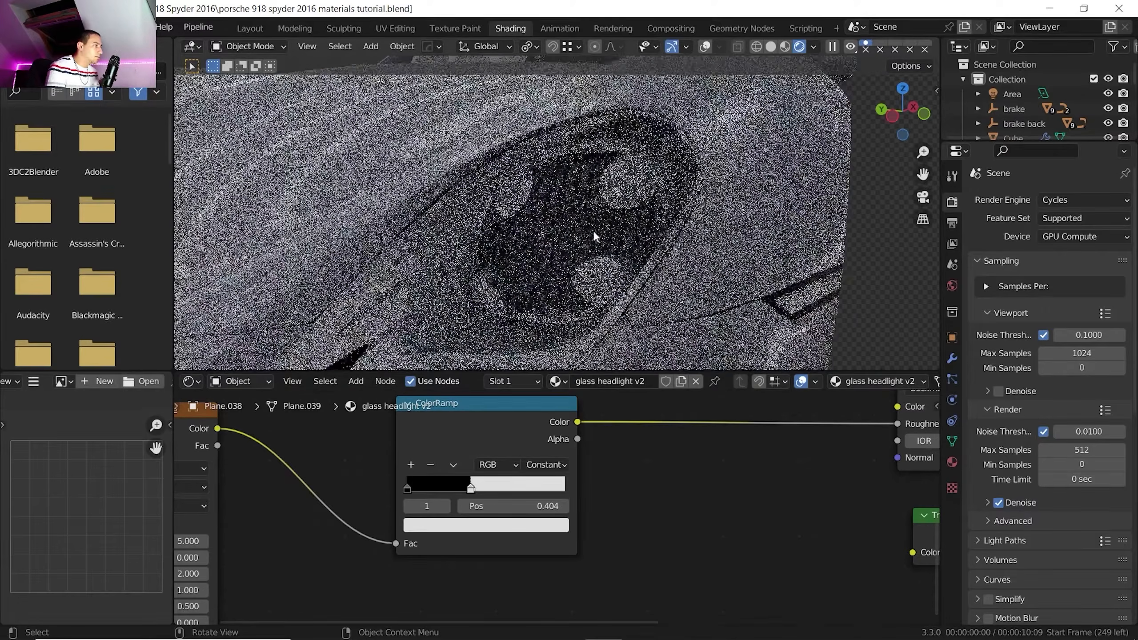
scroll(594, 237, "up", 3)
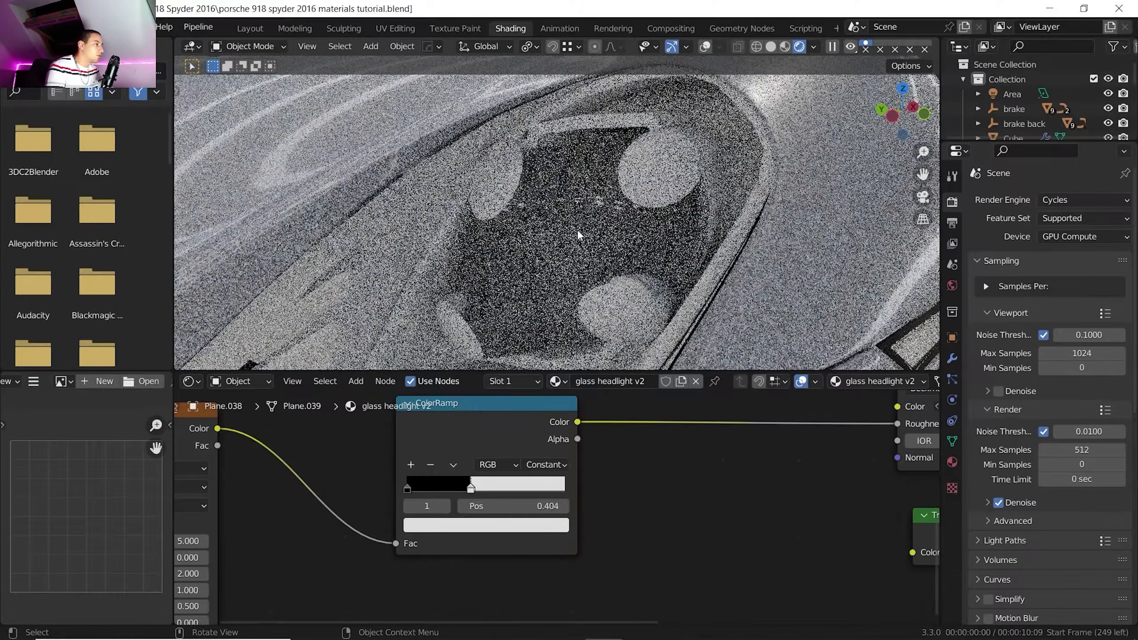
scroll(524, 230, "up", 4)
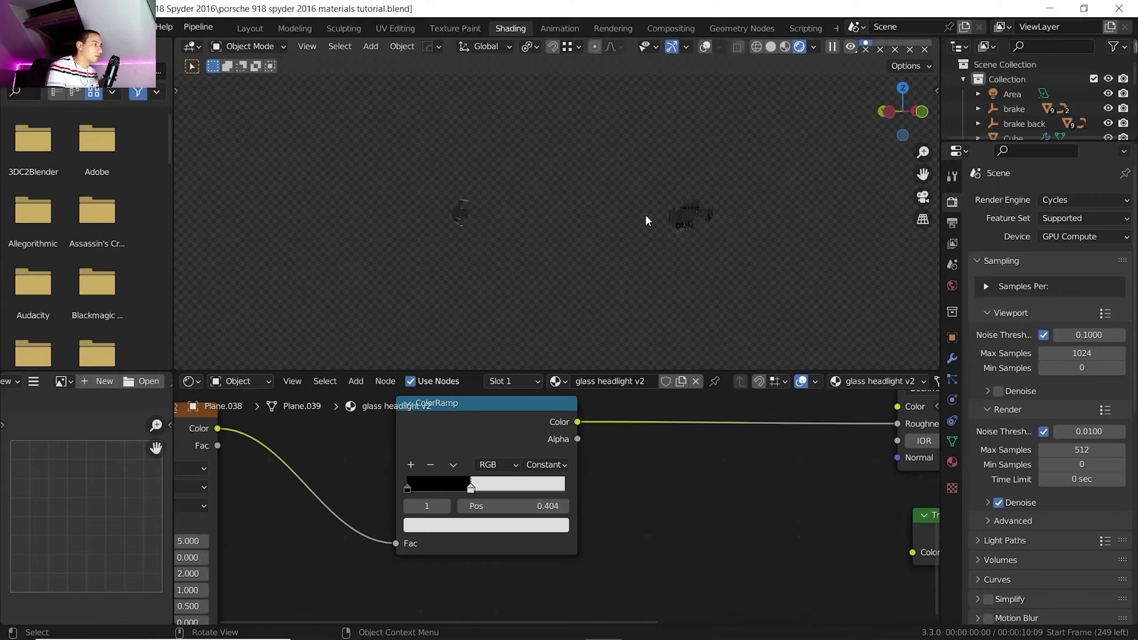
middle_click_drag(646, 216, 562, 190)
scroll(327, 440, "down", 3)
middle_click_drag(318, 455, 402, 442)
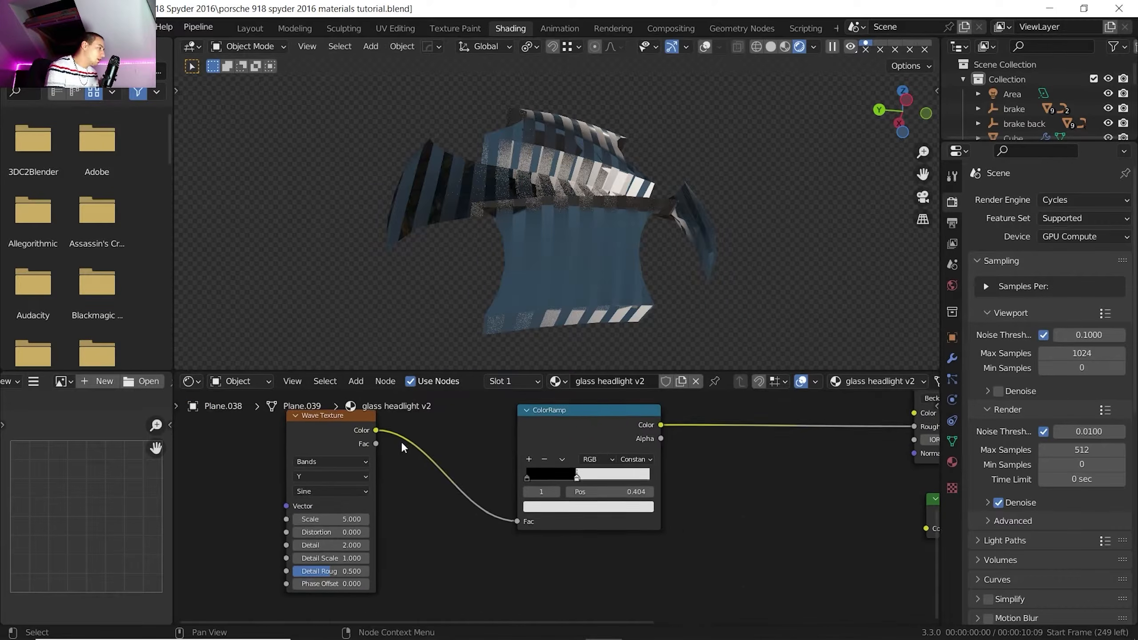
scroll(401, 441, "up", 1)
left_click_drag(294, 521, 334, 521)
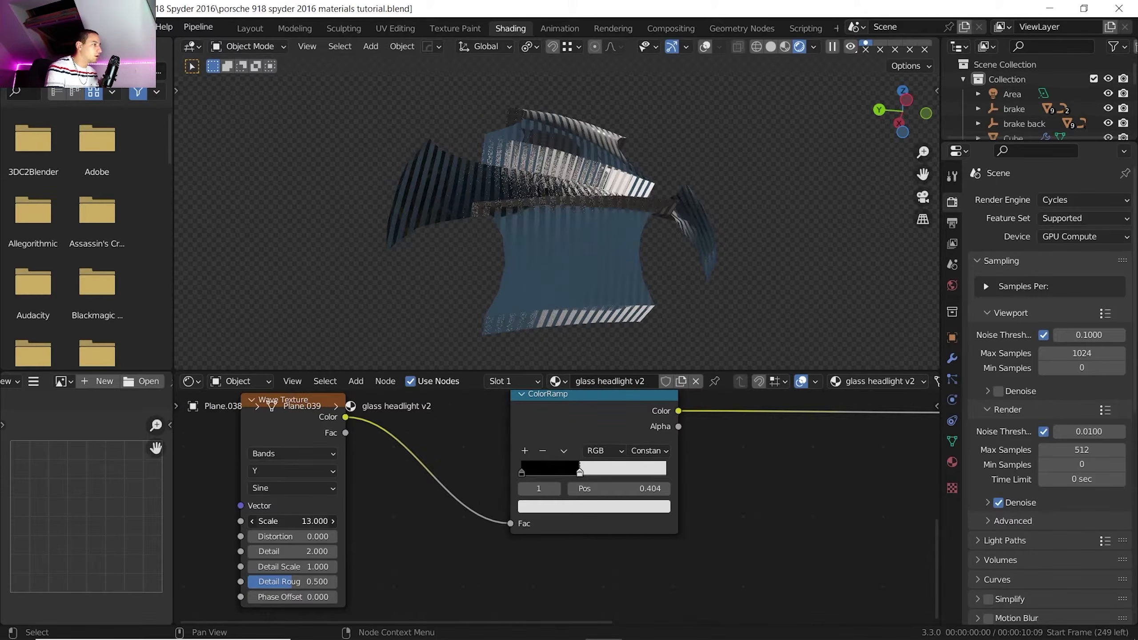
mouse_move(471, 219)
middle_mouse_down()
mouse_move(475, 263)
mouse_move(529, 224)
mouse_move(547, 222)
mouse_move(542, 230)
middle_mouse_up()
key("KP_Divide")
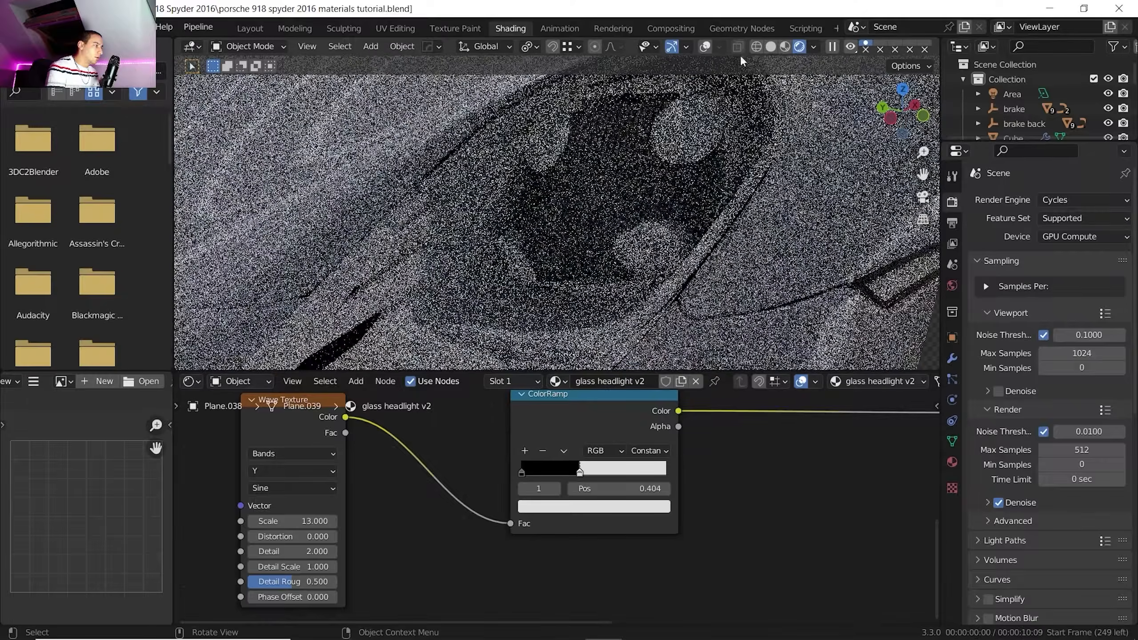
Switch to solid shading and assign the glass headlight v2 material to the small rectangular lamp below the headlight's inner frame
left_click(771, 47)
left_click(586, 262)
scroll(617, 271, "up", 3)
middle_click_drag(617, 271, 607, 298)
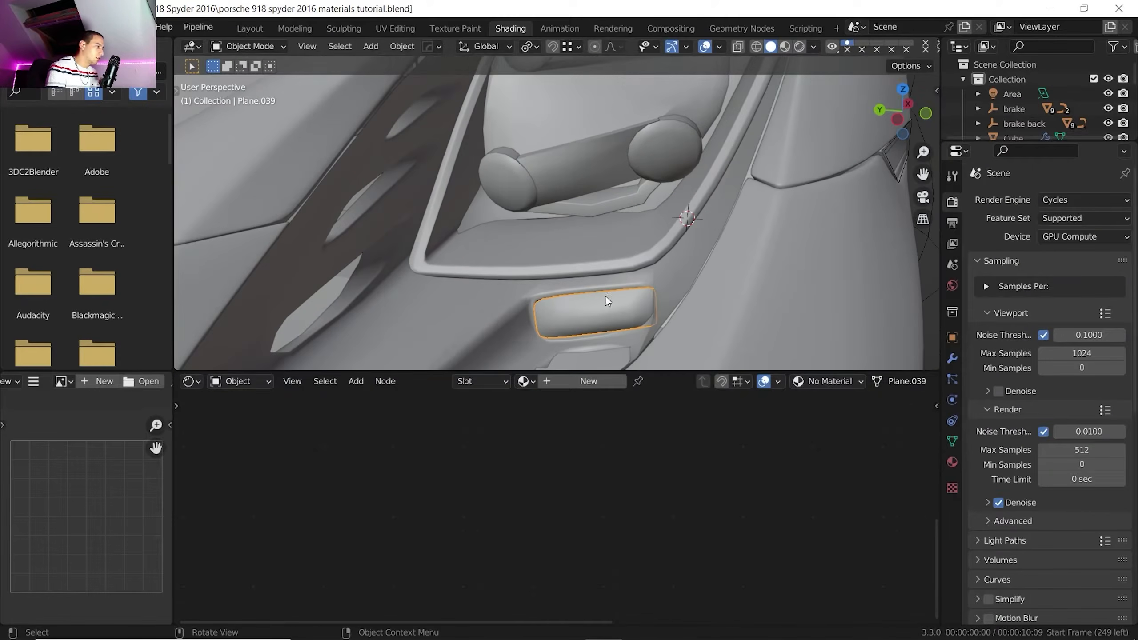
left_click(525, 384)
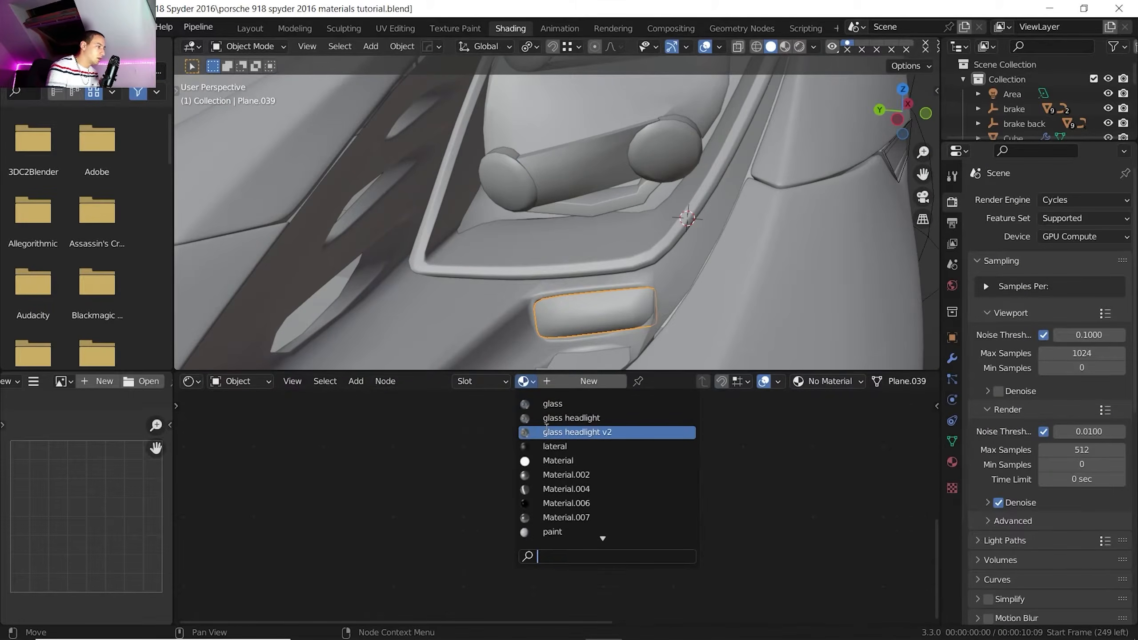
left_click(547, 430)
Assign the glass headlight material to the four round lamp lenses inside the headlight
left_click(486, 290)
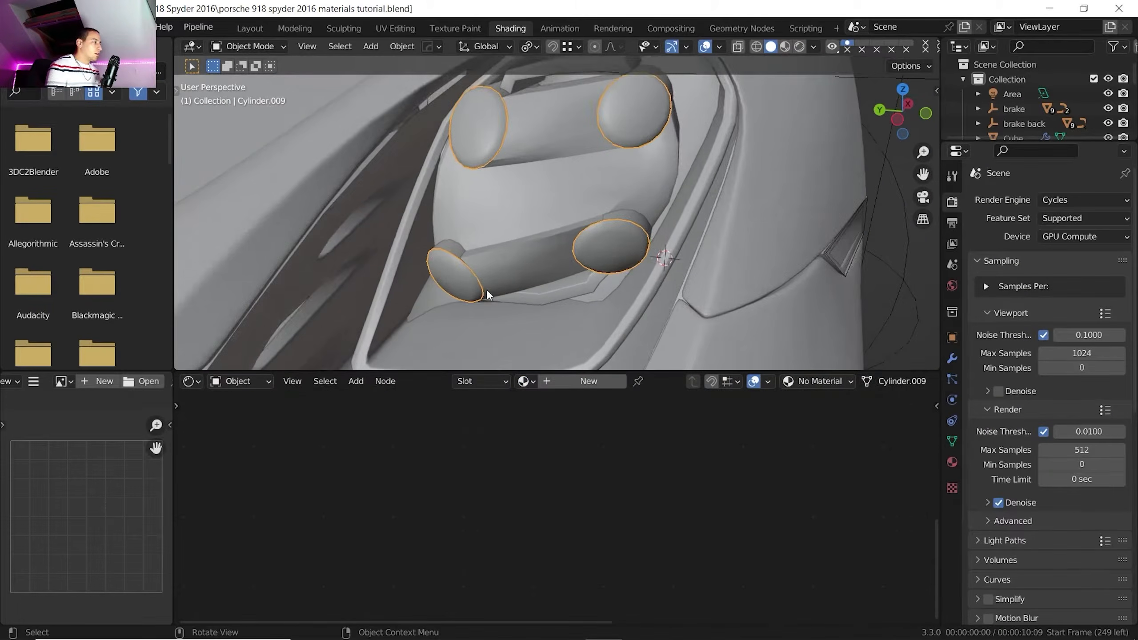
scroll(488, 293, "down", 1)
left_click(526, 381)
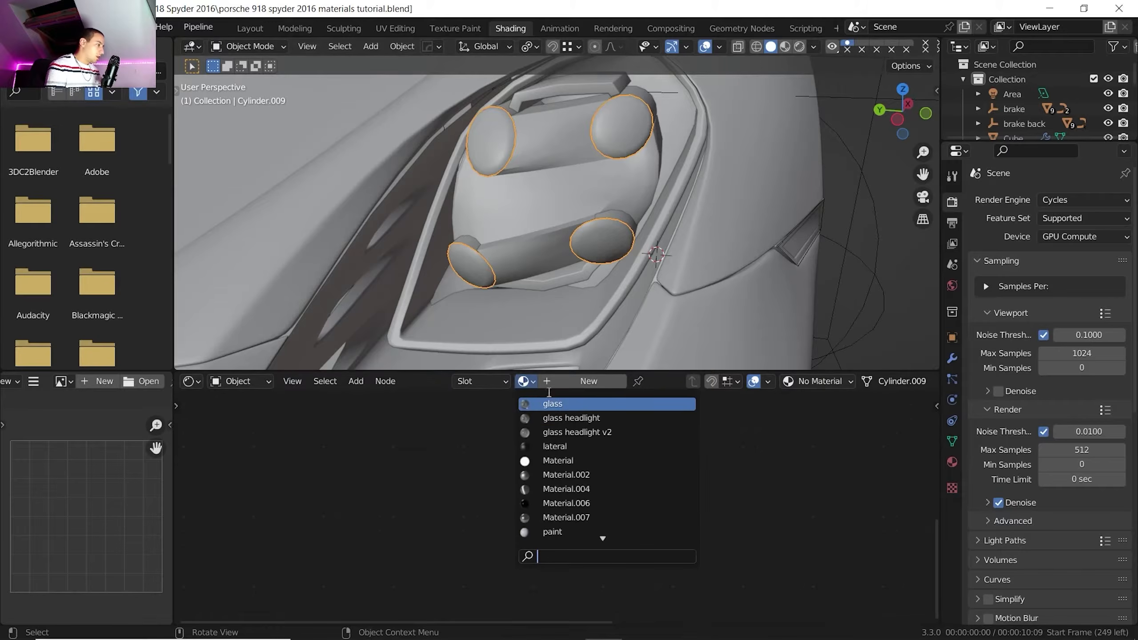
left_click(566, 419)
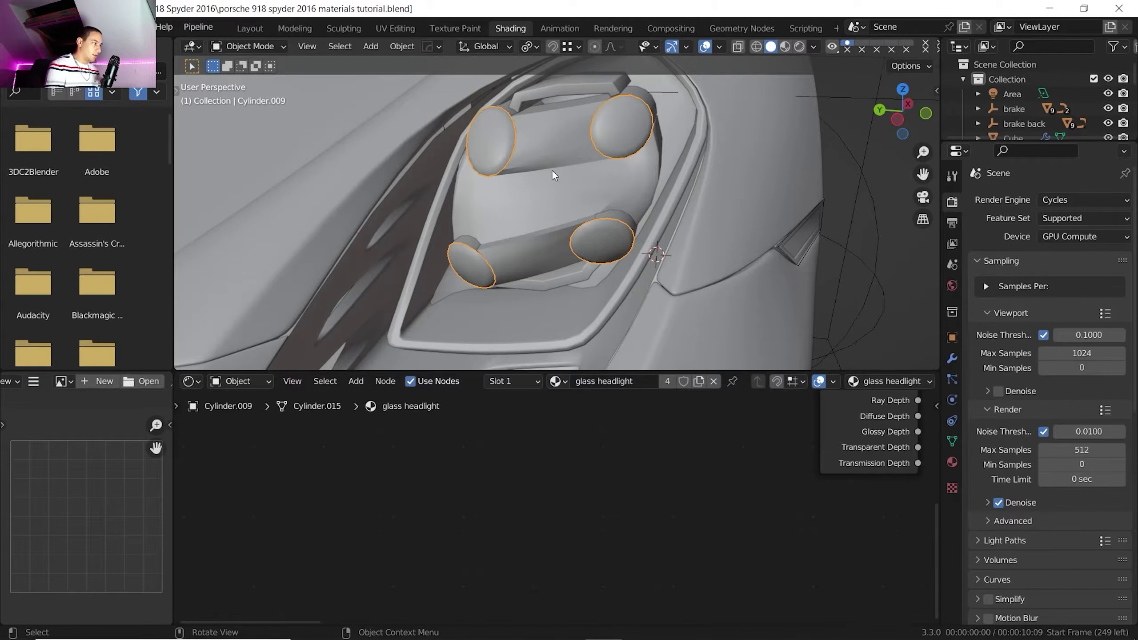
Return to rendered shading and give the headlight's inner housing a new material named chrome
scroll(555, 167, "down", 2)
scroll(504, 189, "down", 1)
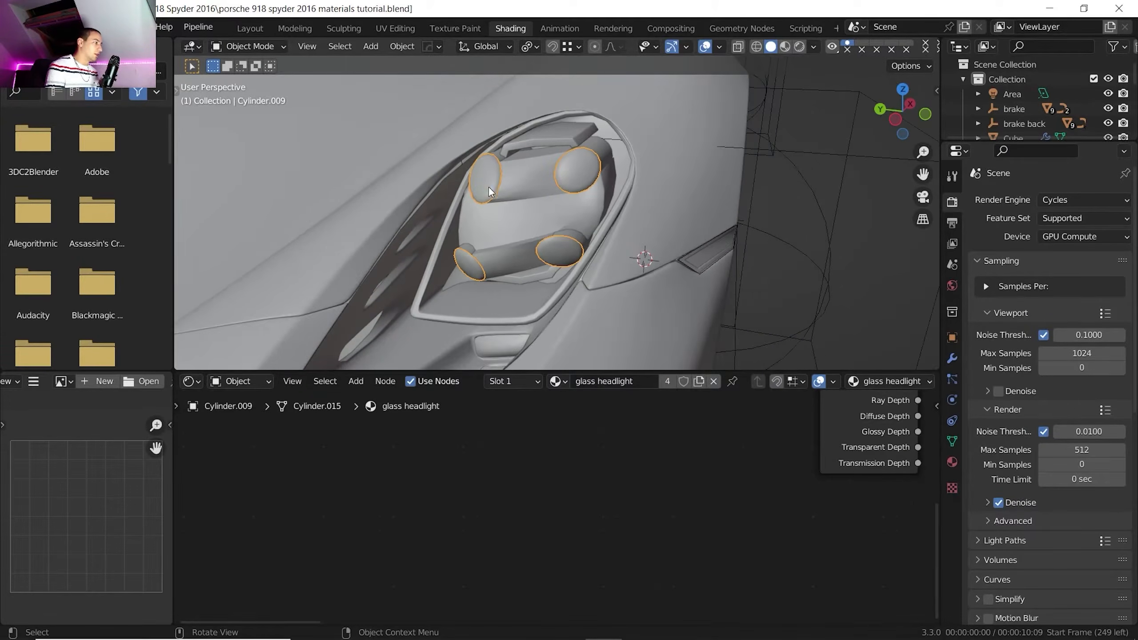
middle_click_drag(495, 189, 467, 237)
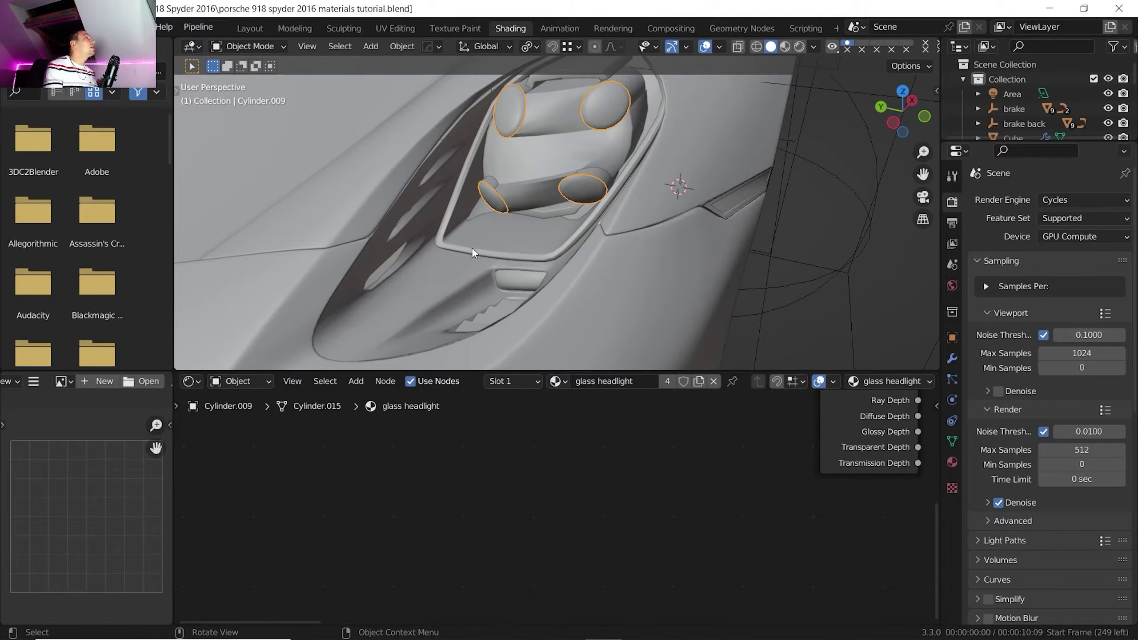
left_click(715, 63)
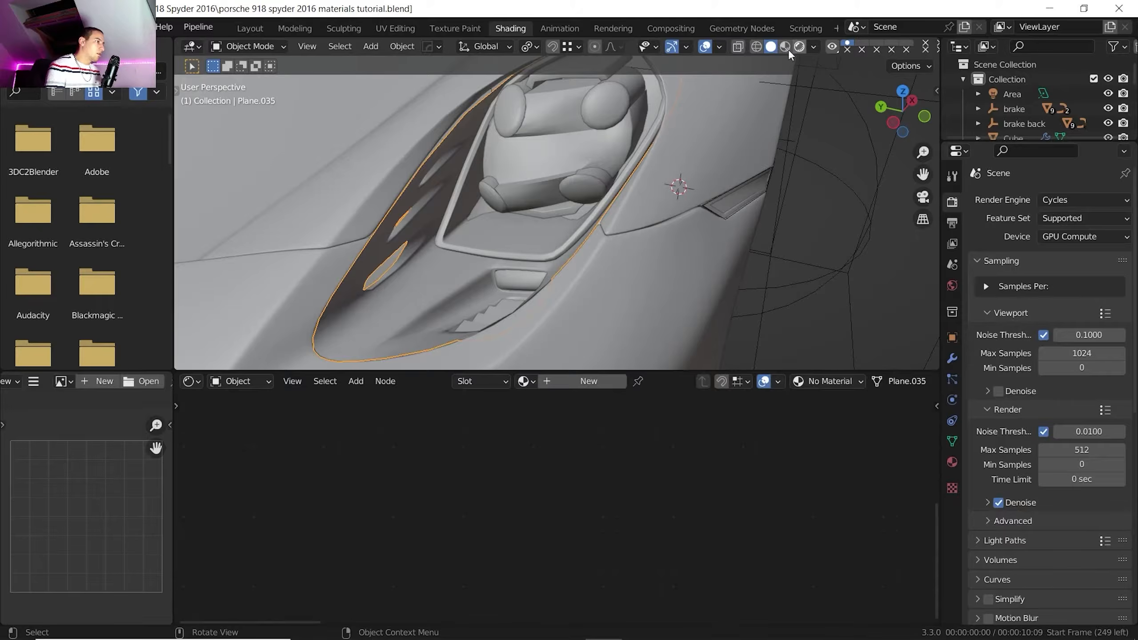
left_click(799, 47)
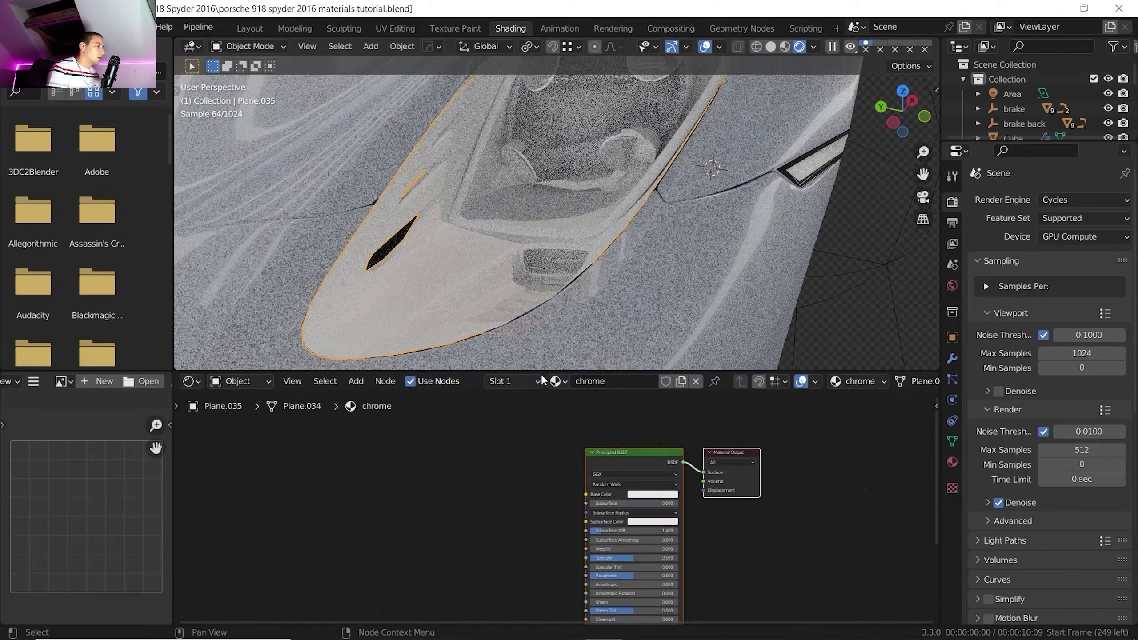
Set the chrome shader's base colour to pure white, metallic to 1, anisotropic to 1 and roughness to about 0.276
middle_click_drag(515, 300, 505, 284)
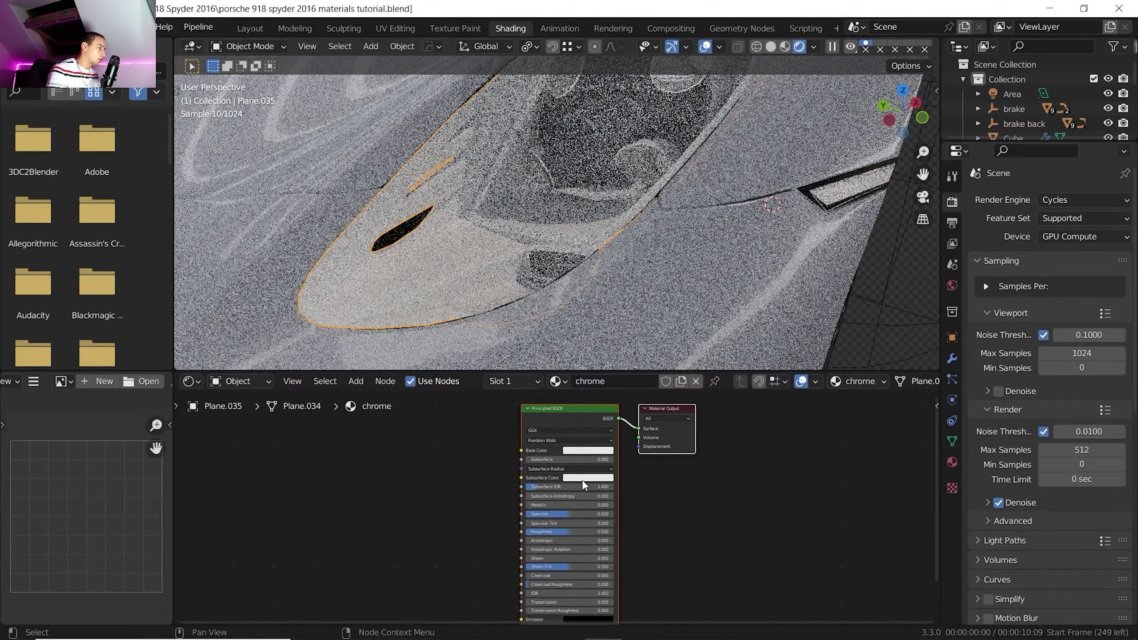
left_click(584, 451)
left_click_drag(633, 350, 635, 330)
middle_click_drag(641, 524, 609, 497)
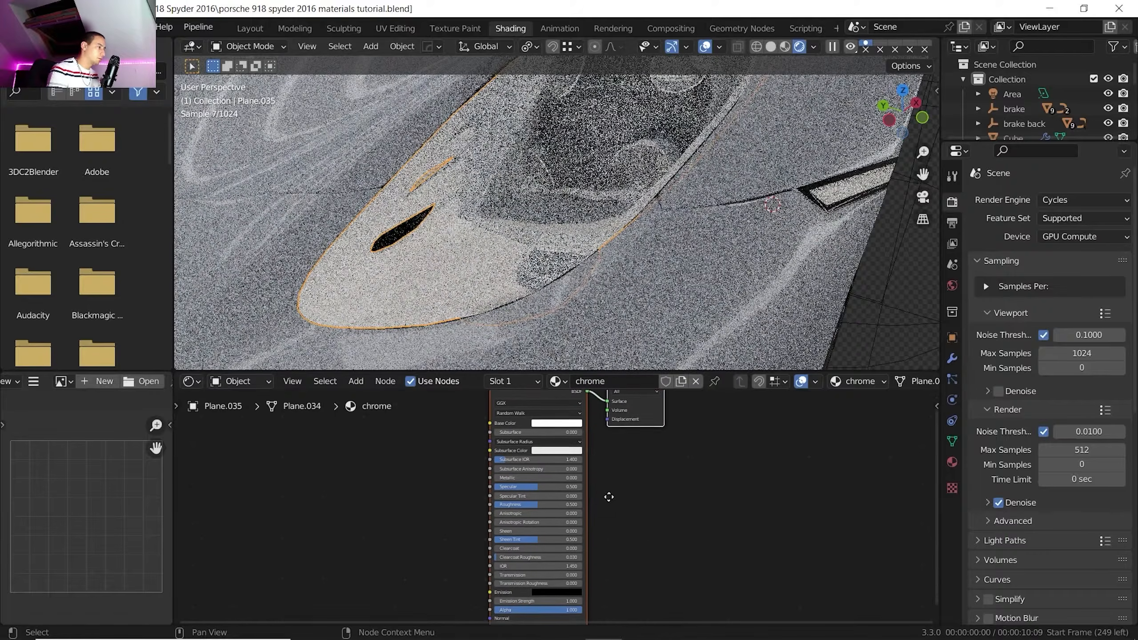
scroll(592, 475, "up", 1)
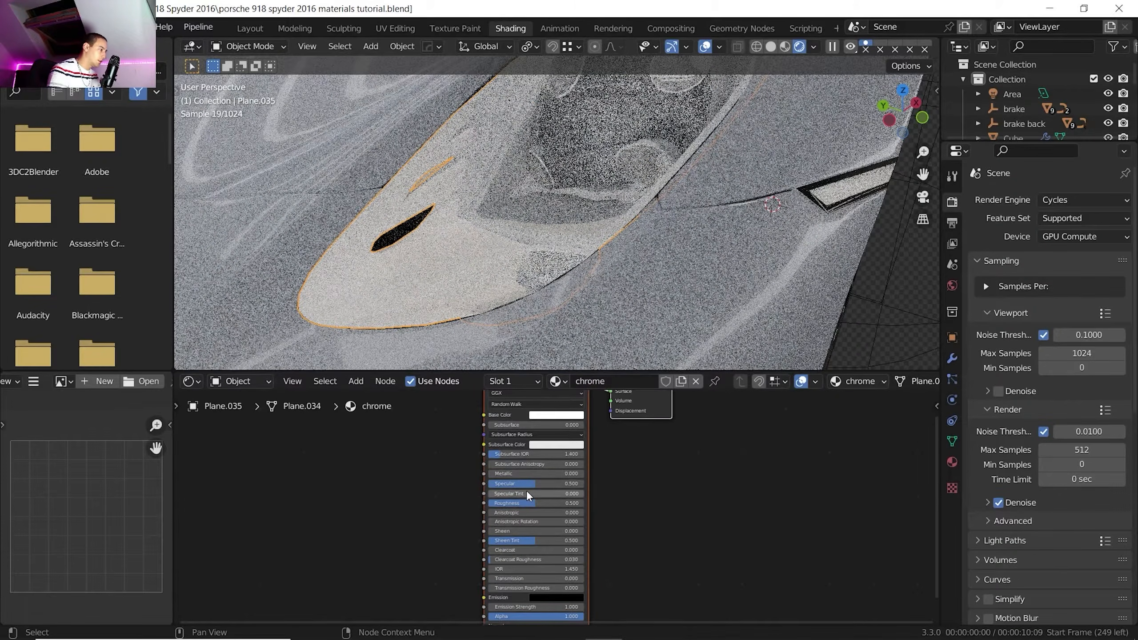
left_click_drag(512, 475, 580, 475)
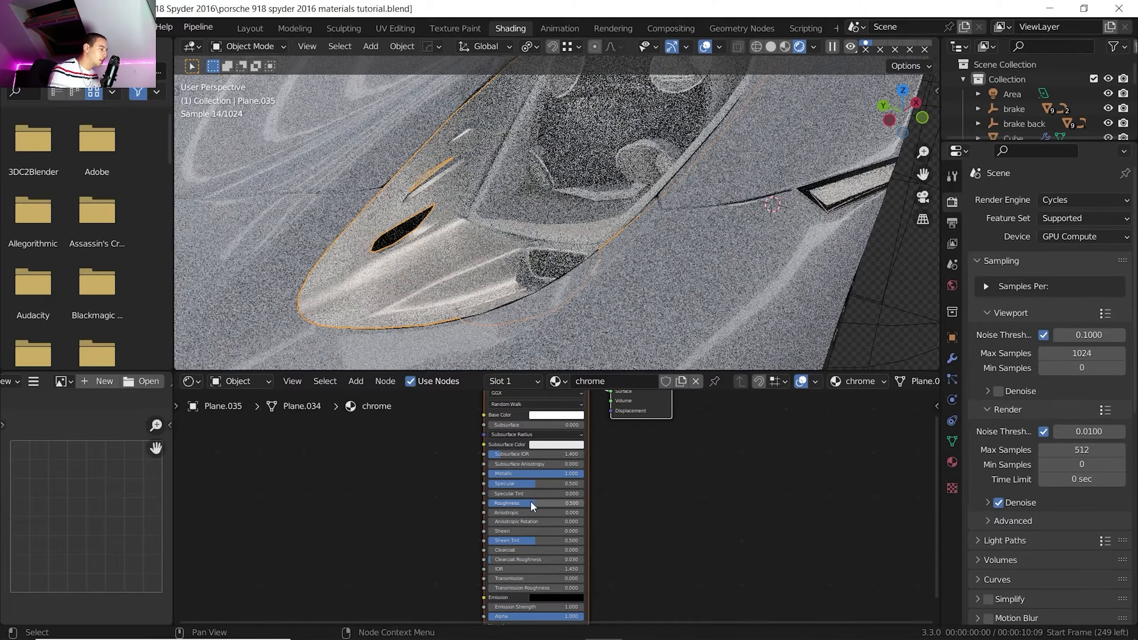
key("BackSpace")
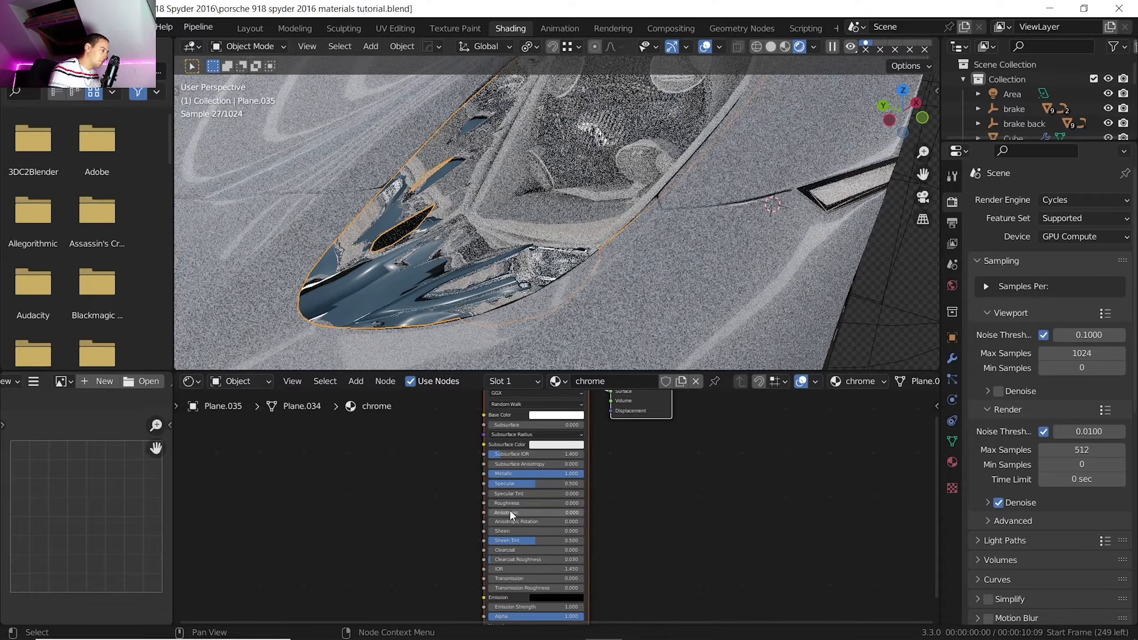
left_click_drag(503, 513, 550, 502)
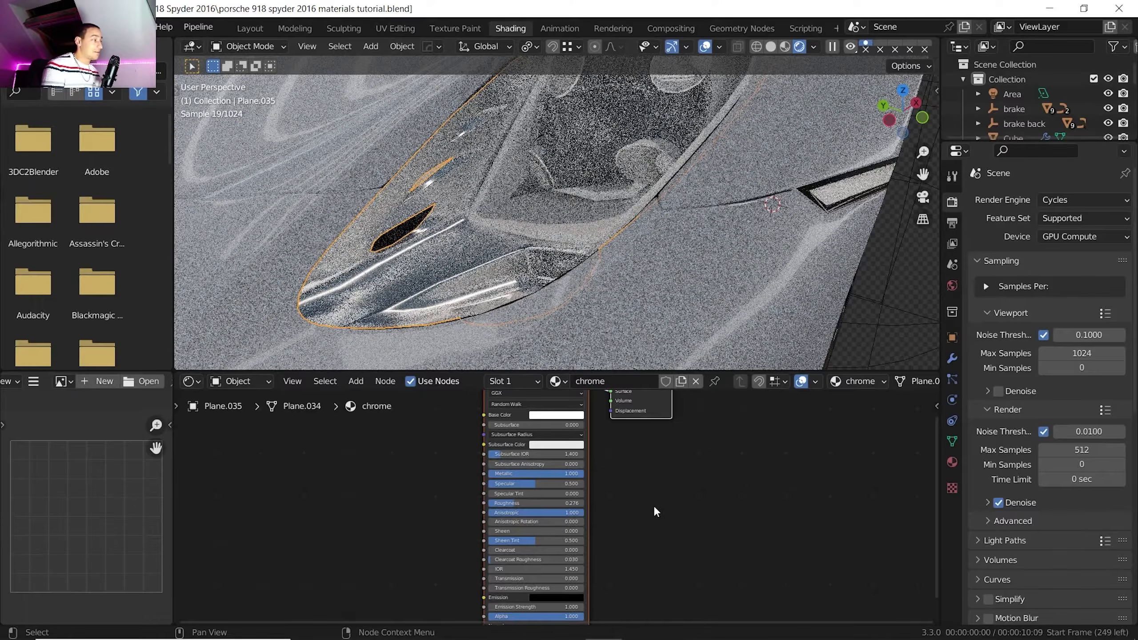
Add a Wave Texture node to the chrome material, preview its pattern on the housing, and move it away from the Principled shader
scroll(422, 511, "up", 2)
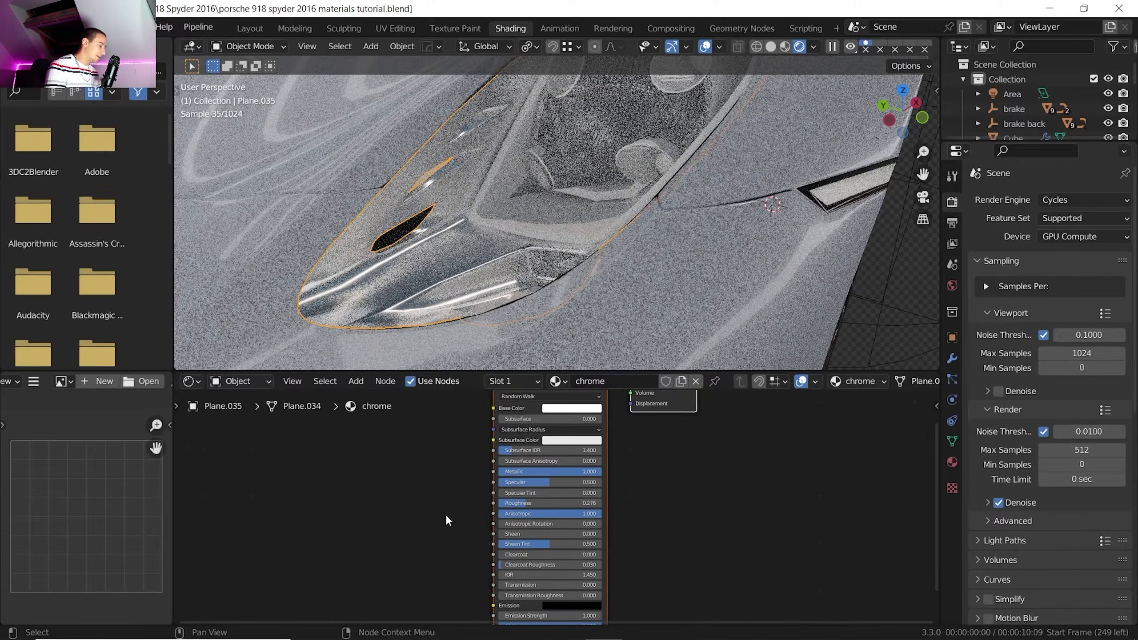
key("shift+a")
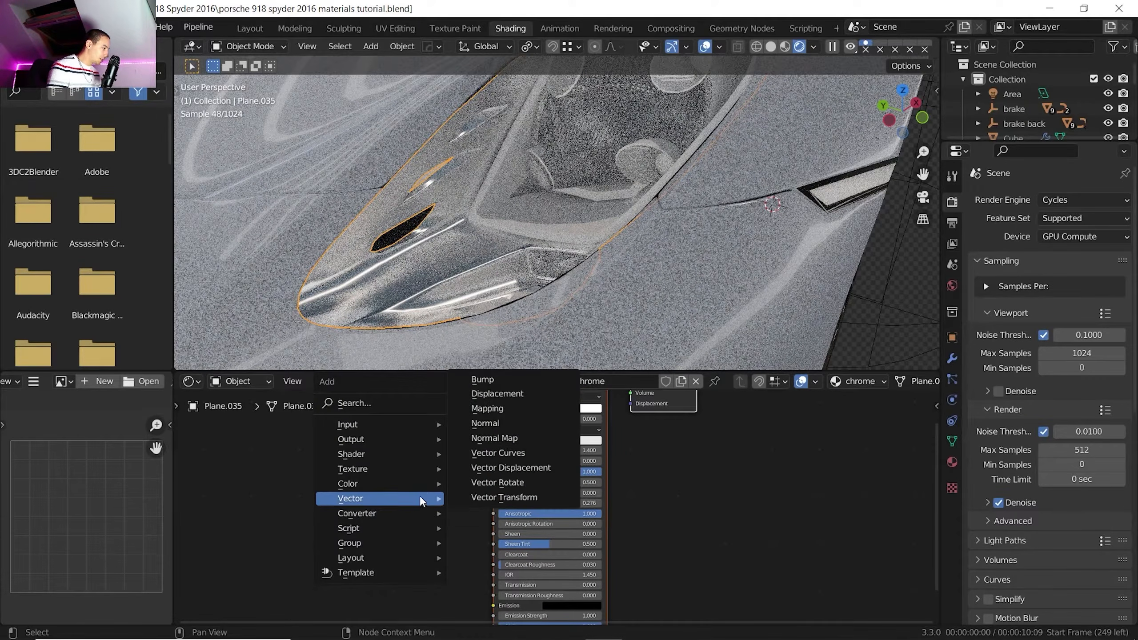
mouse_move(423, 469)
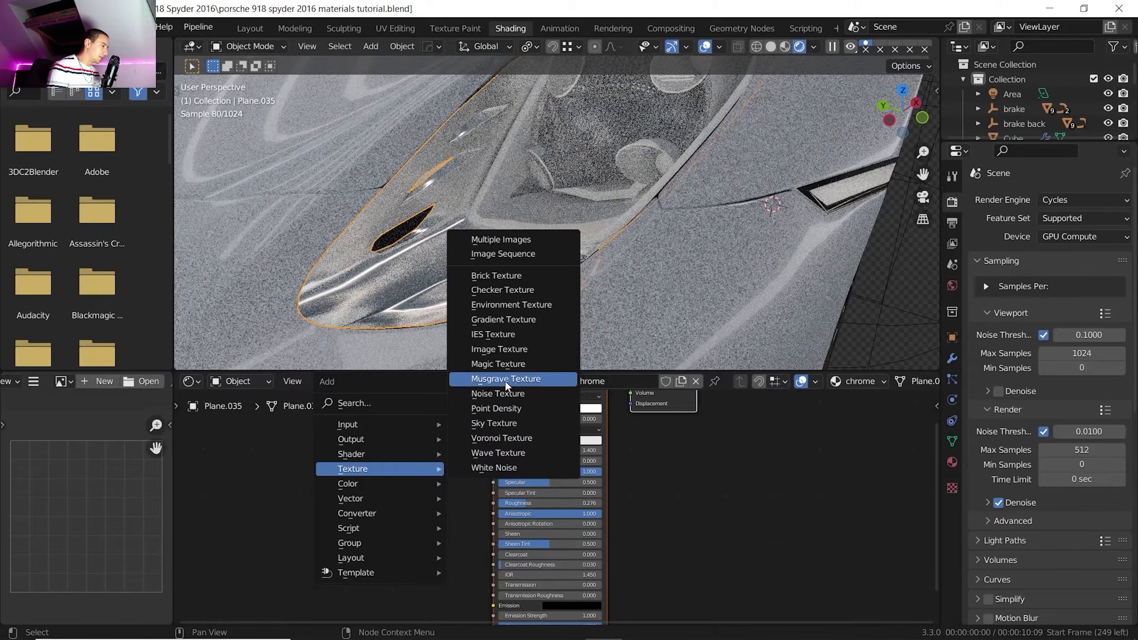
left_click(498, 452)
left_click(395, 461)
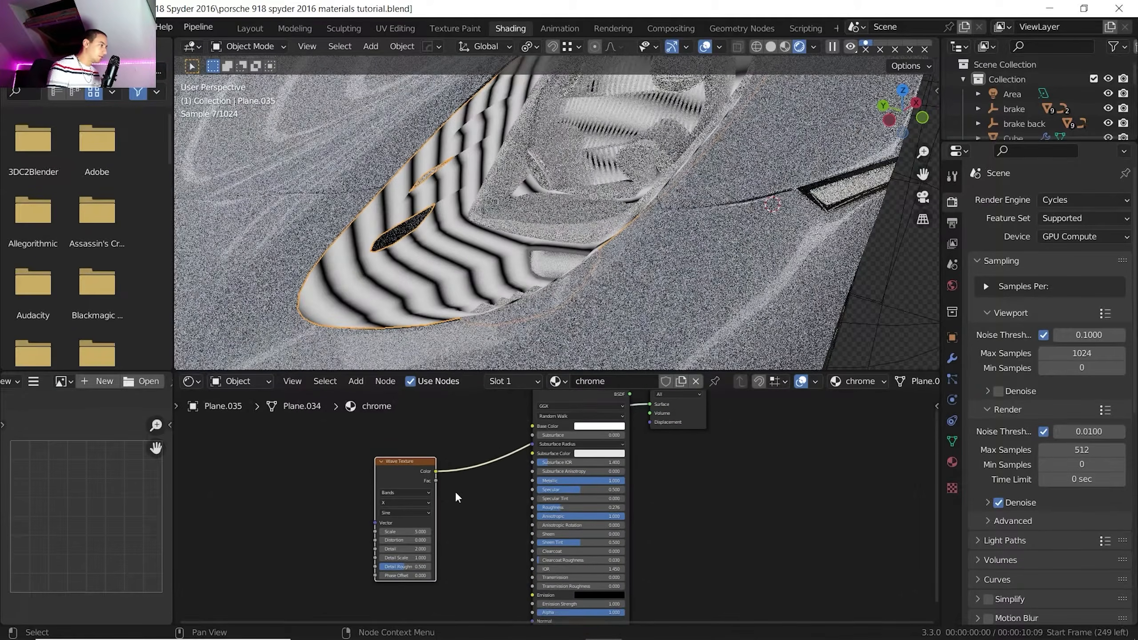
scroll(455, 216, "down", 2)
scroll(455, 217, "up", 1)
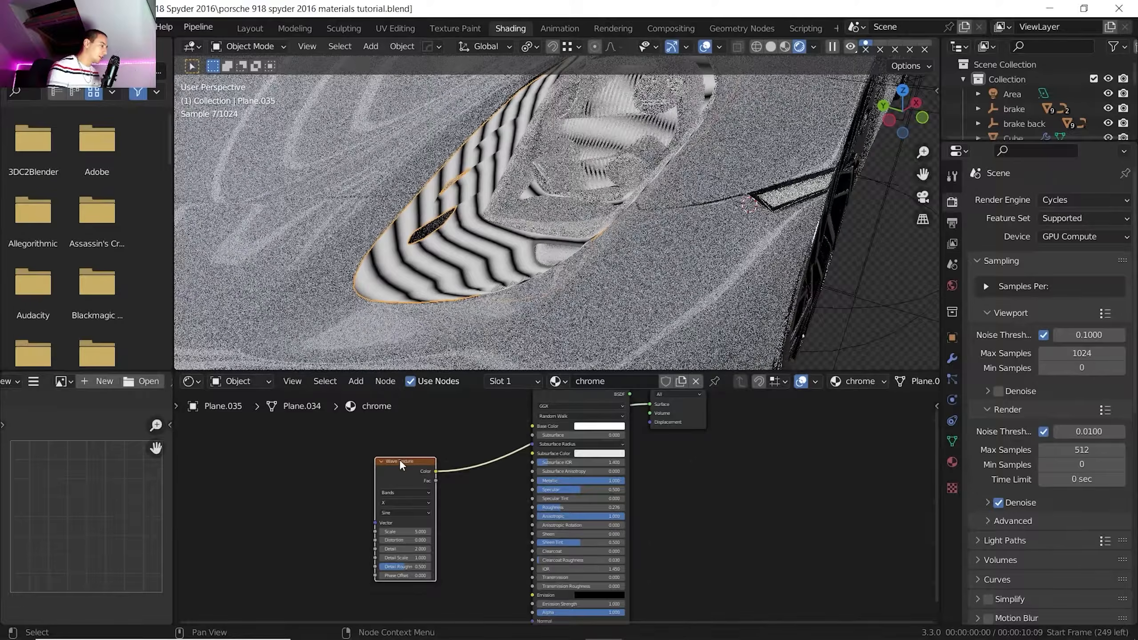
left_click_drag(400, 461, 307, 432)
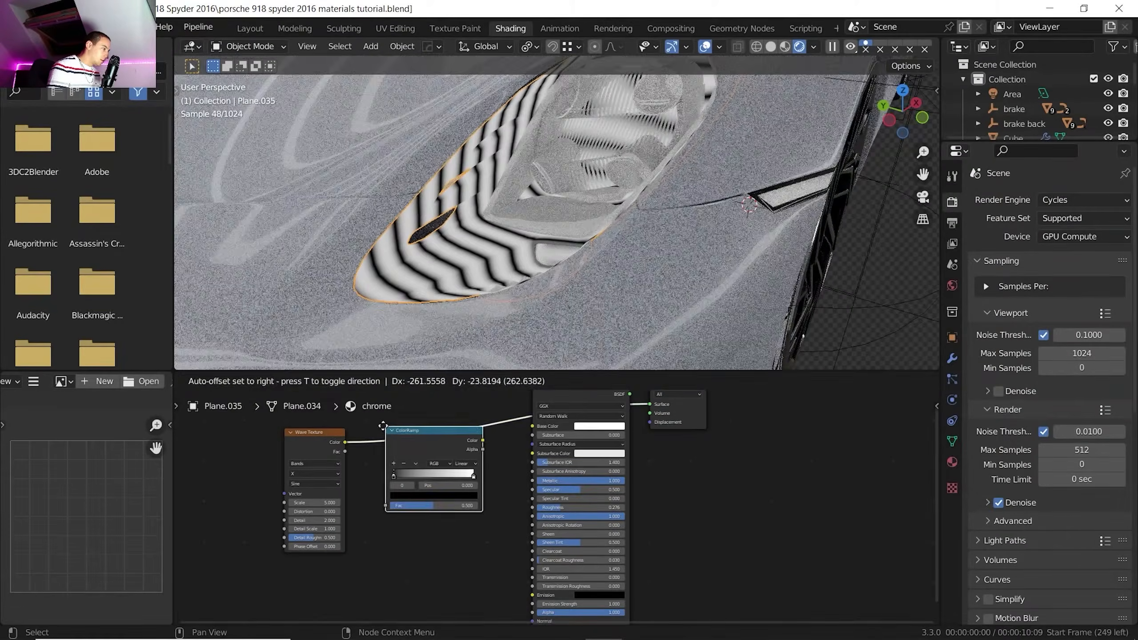
Insert a ColorRamp after the Wave Texture with constant interpolation and its white stop moved to about the middle of the ramp
left_click(385, 424)
scroll(409, 443, "up", 1)
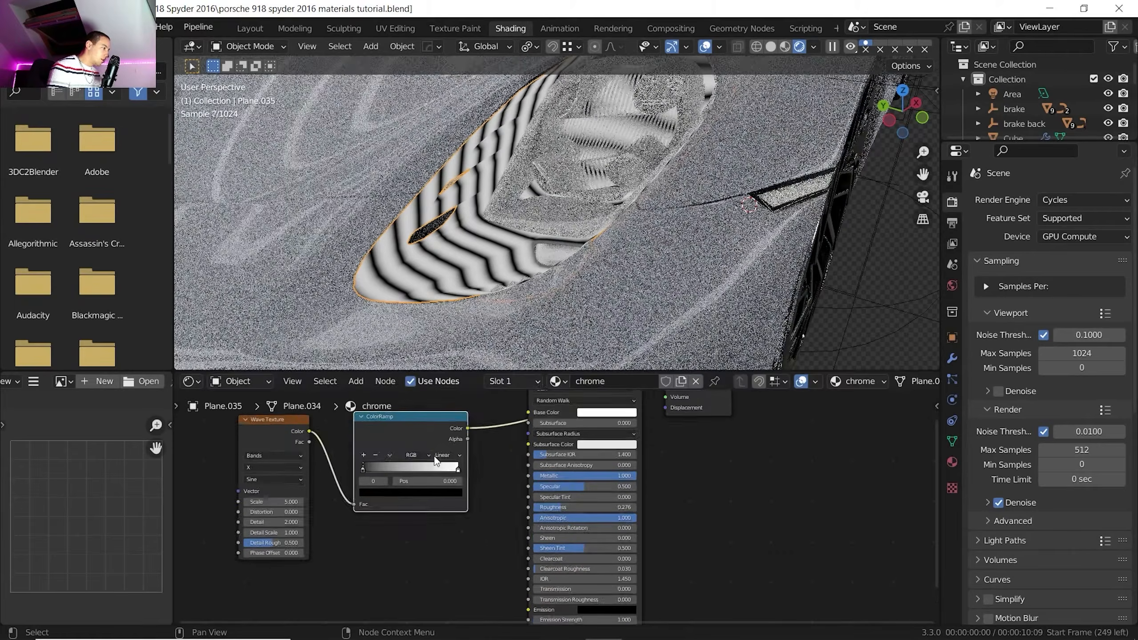
left_click(446, 455)
left_click(448, 505)
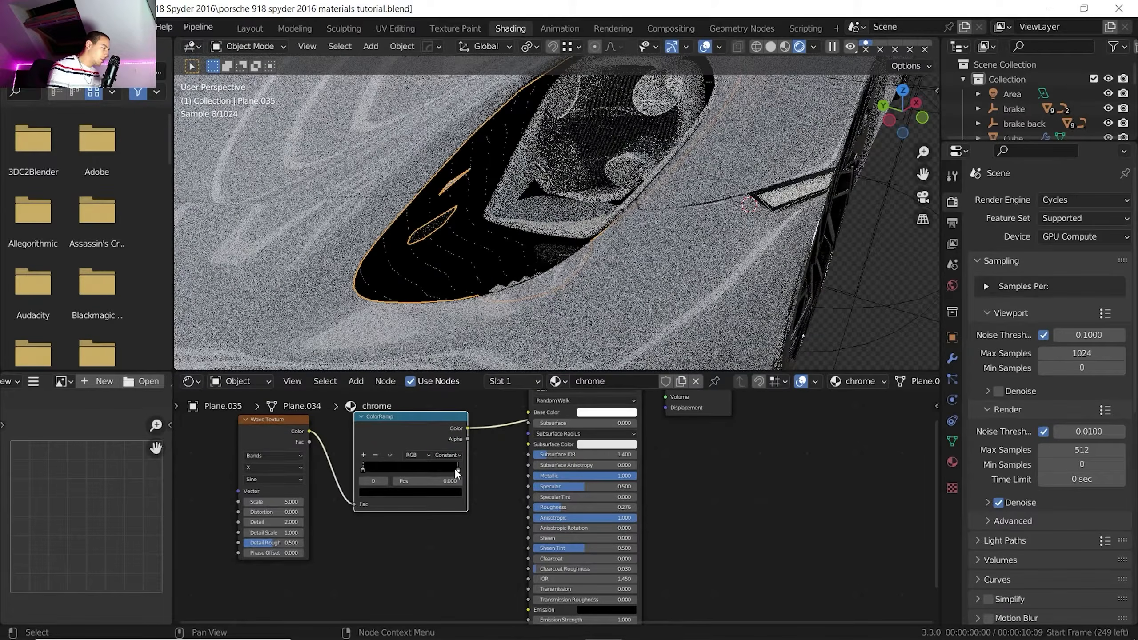
left_click_drag(457, 469, 414, 469)
Recolour the ramp's white stop to light grey and its black stop to dark grey
left_click(419, 492)
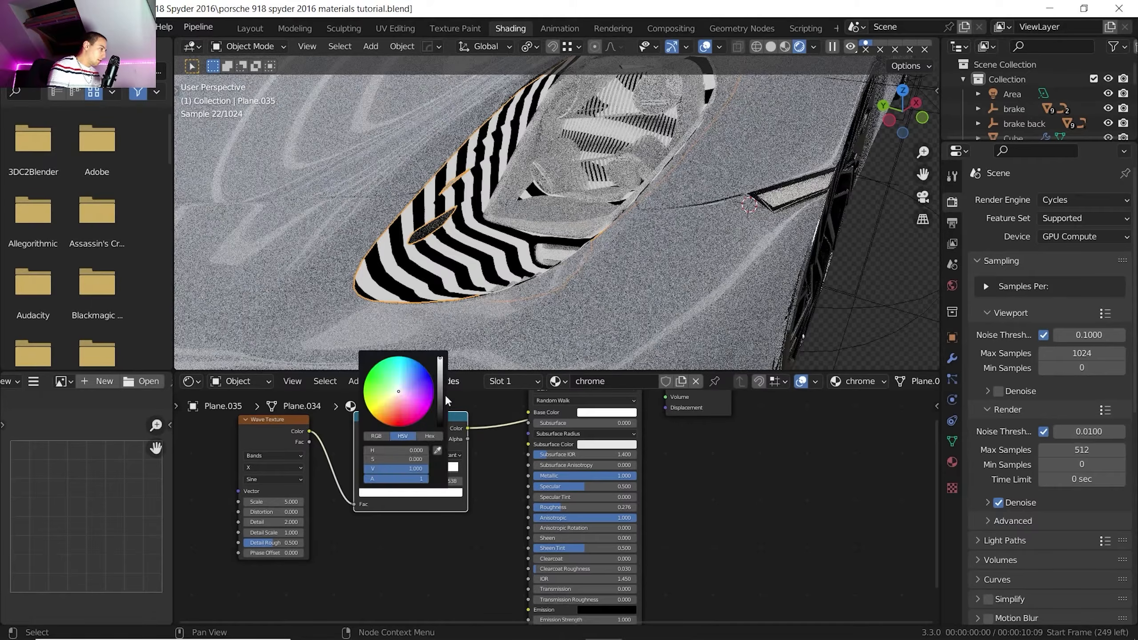
left_click_drag(443, 380, 441, 382)
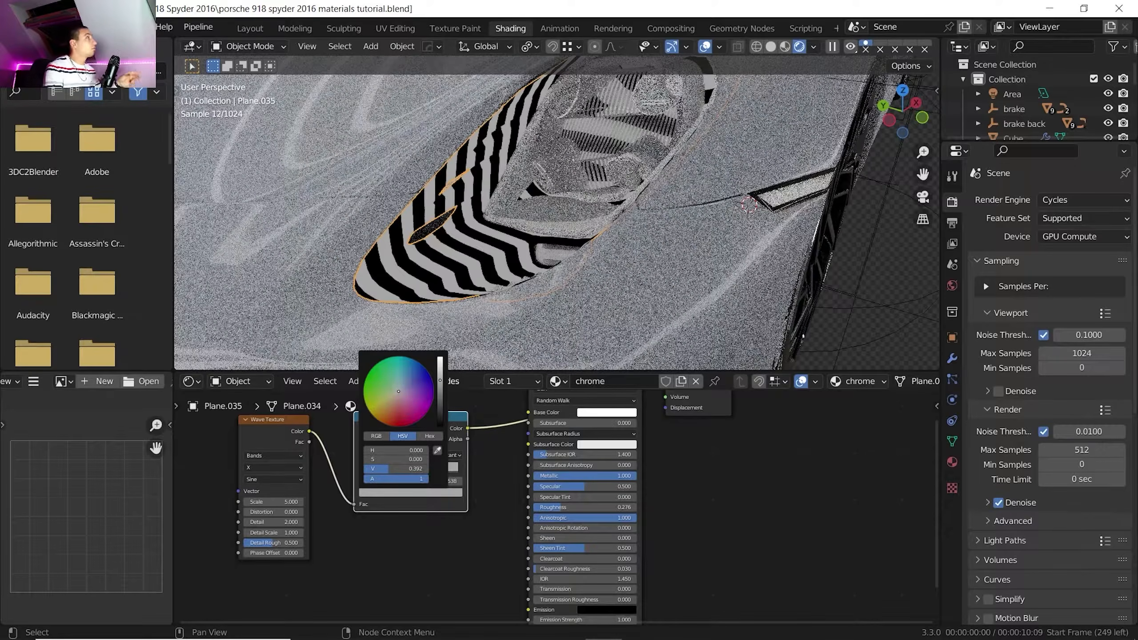
left_click_drag(440, 380, 440, 372)
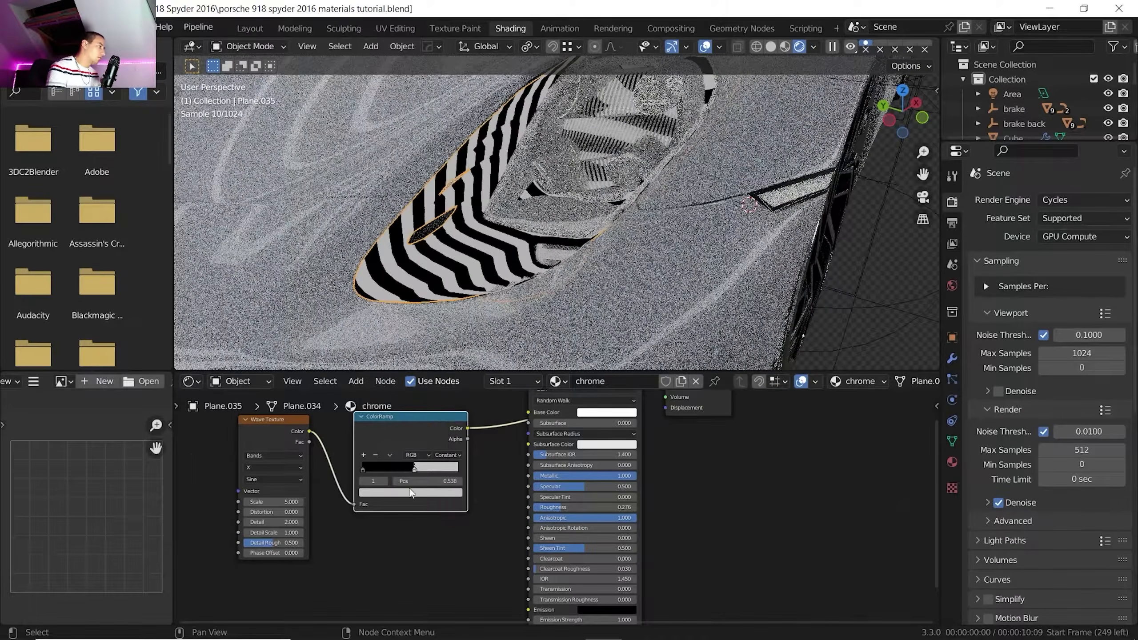
left_click(363, 470)
left_click(373, 491)
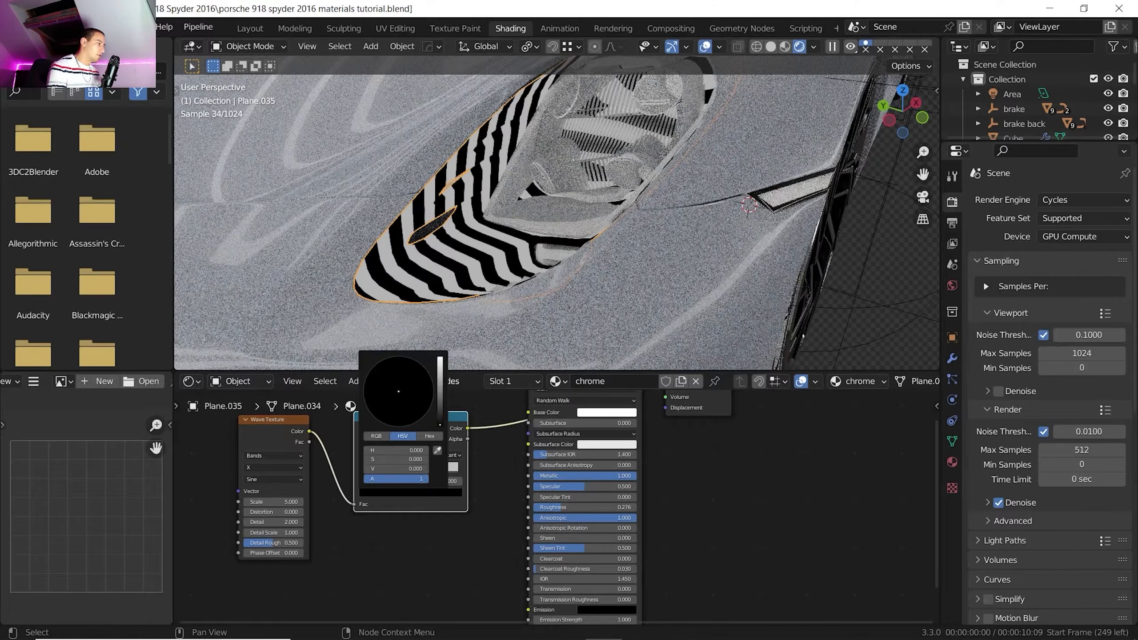
left_click_drag(440, 424, 440, 408)
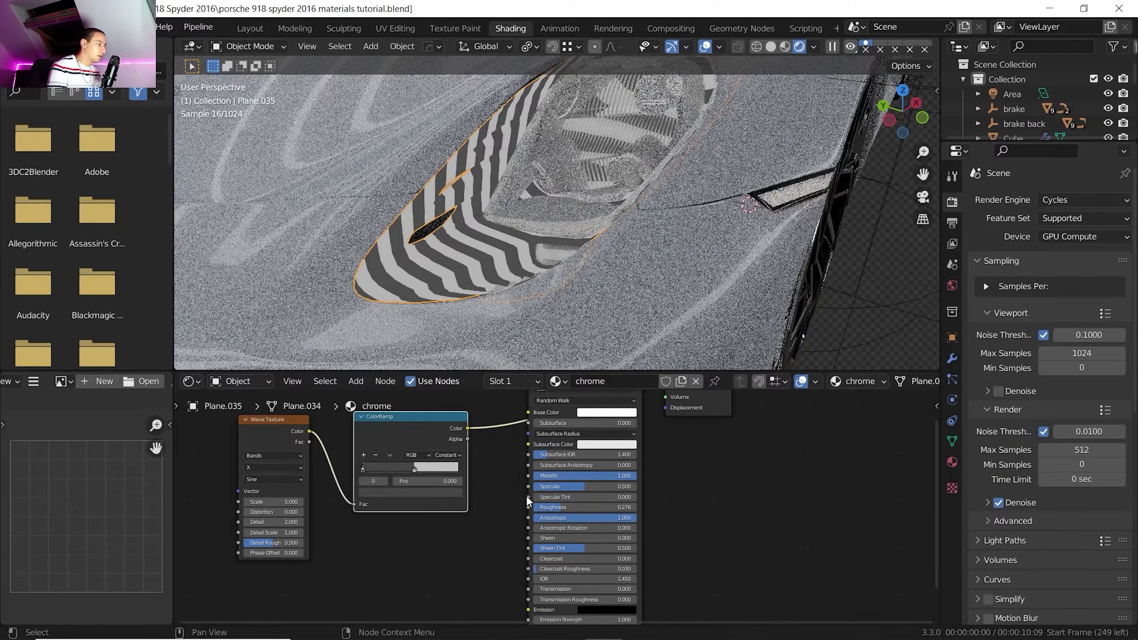
Connect the ColorRamp's colour output to the chrome shader's Roughness input
left_click_drag(467, 428, 529, 507)
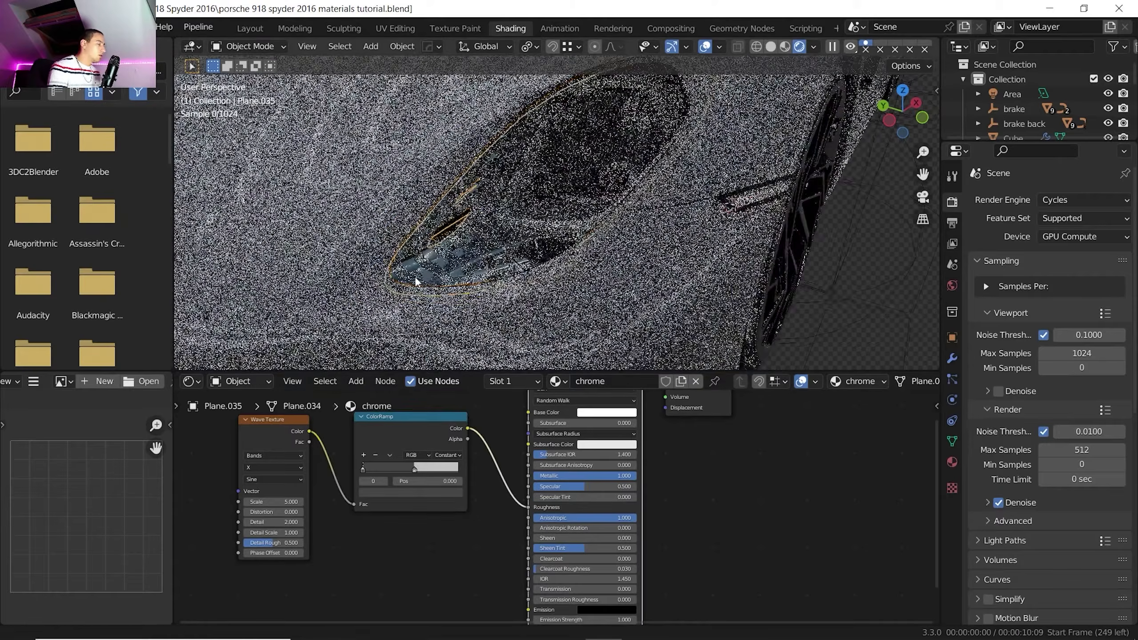
middle_click_drag(391, 281, 409, 250)
scroll(409, 250, "up", 3)
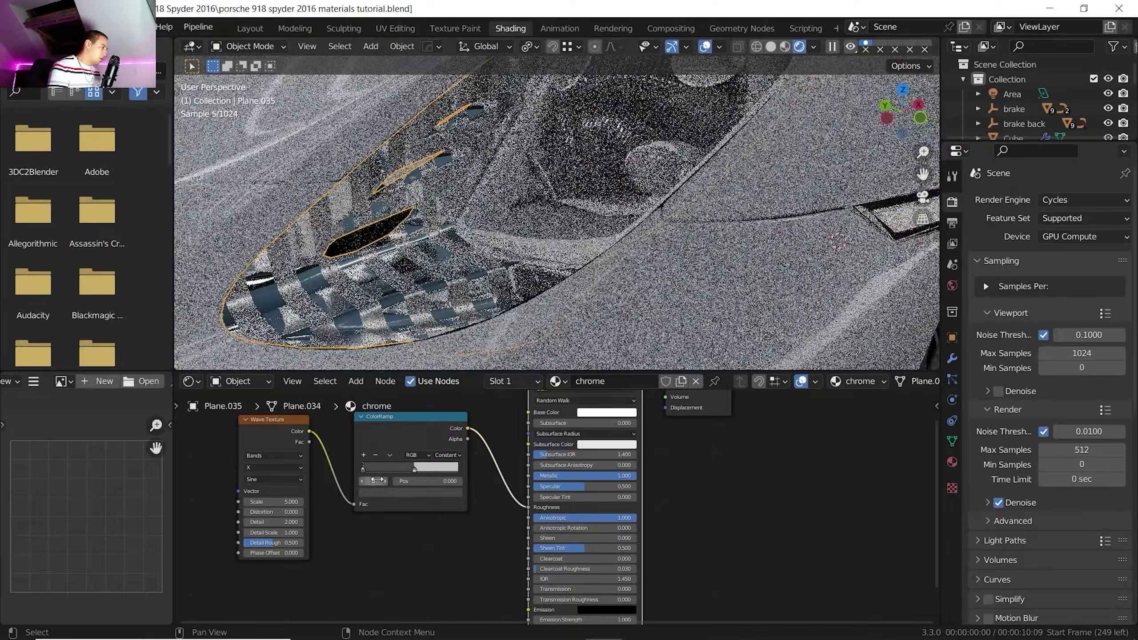
Lighten the ramp's dark stop to a mid grey and set the Wave Texture's scale to 26
left_click(374, 492)
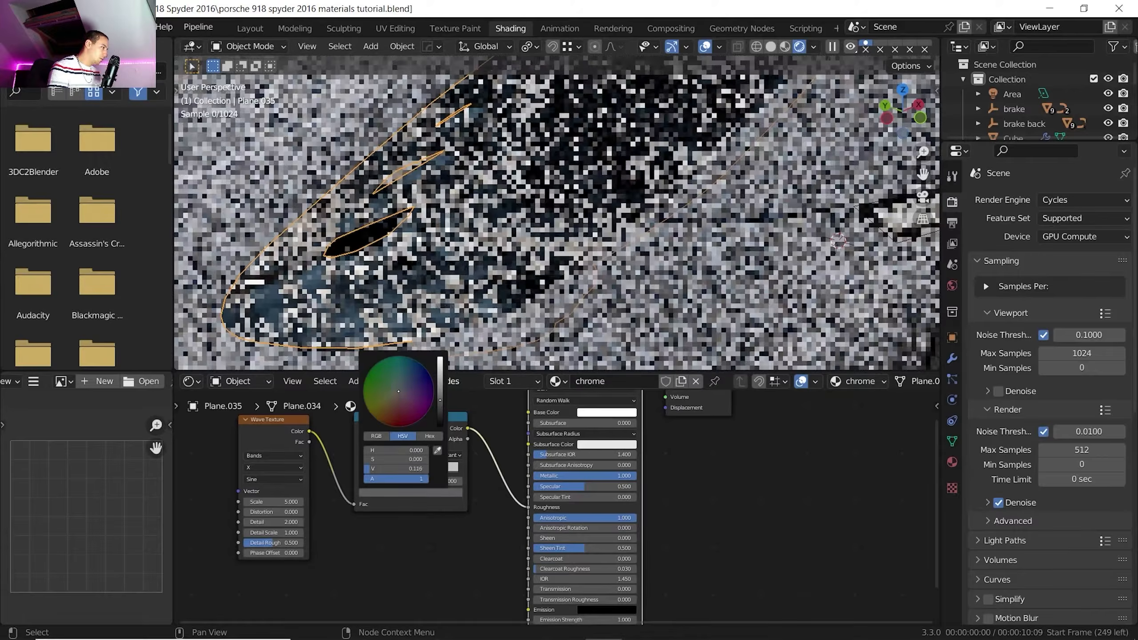
left_click_drag(441, 395, 441, 387)
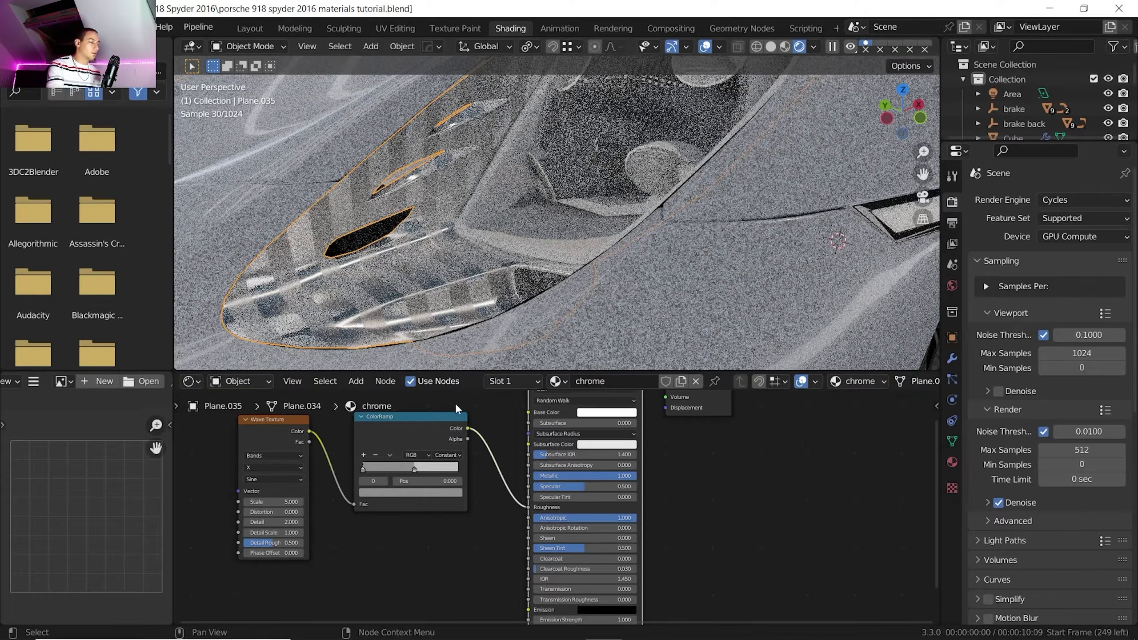
middle_click_drag(340, 489, 361, 499)
left_click_drag(298, 513, 343, 513)
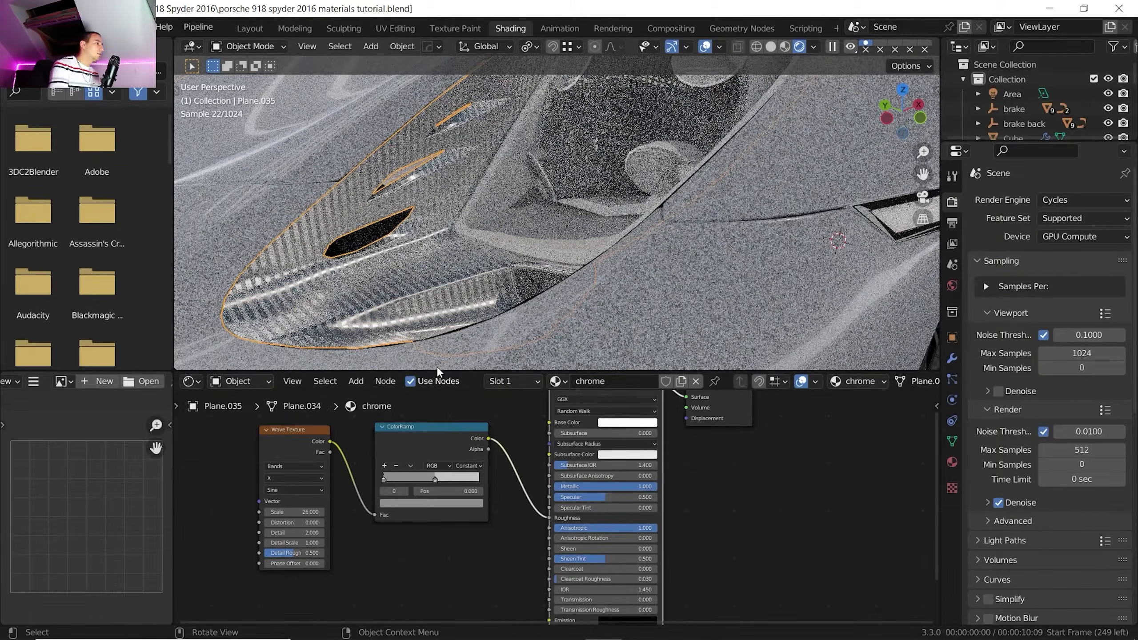
Assign the chrome material to the headlight's inner frame and to the curved trim segments around the lamps
left_click(540, 248)
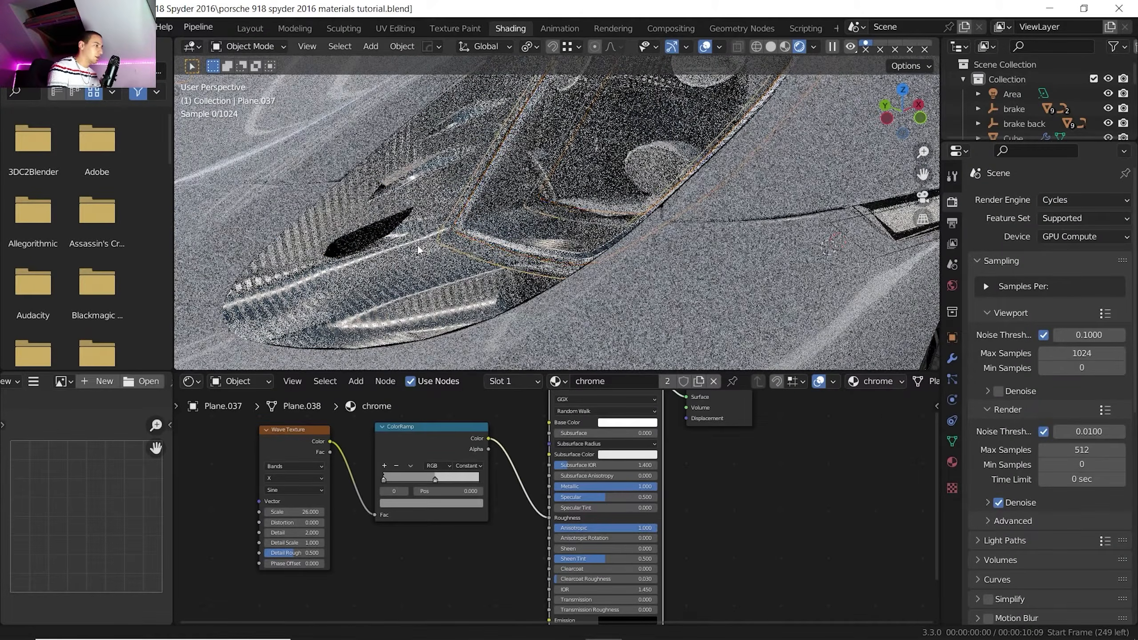
left_click_drag(417, 244, 356, 290, "shift")
left_click(524, 382)
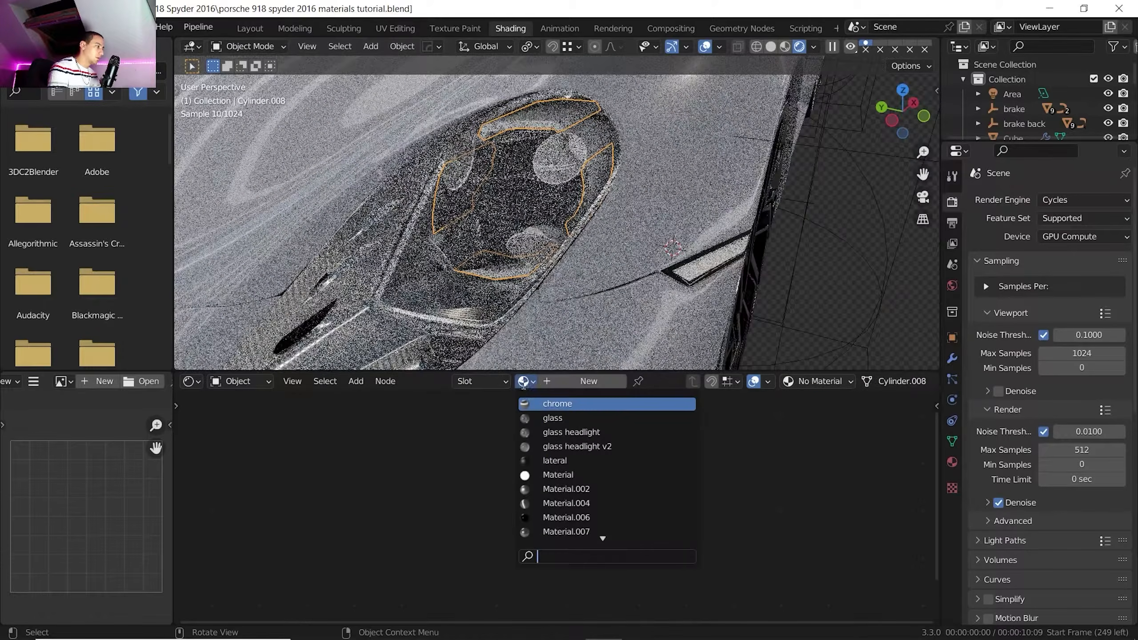
left_click(556, 404)
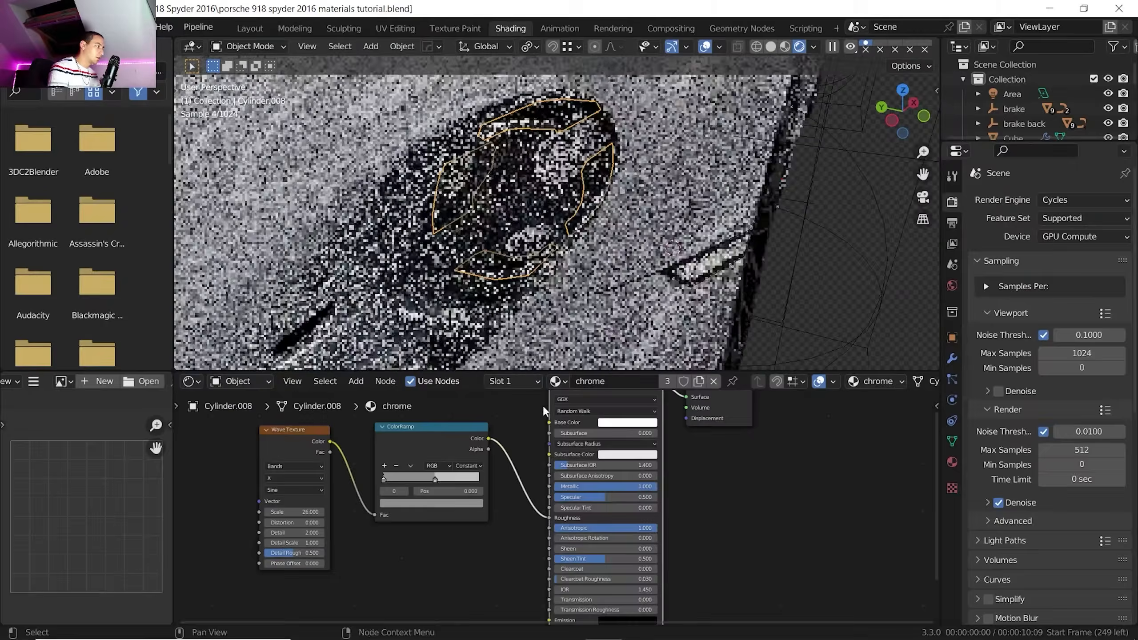
Assign the chrome material to the four round lamp cups inside the headlight
left_click(567, 189)
left_click(596, 136)
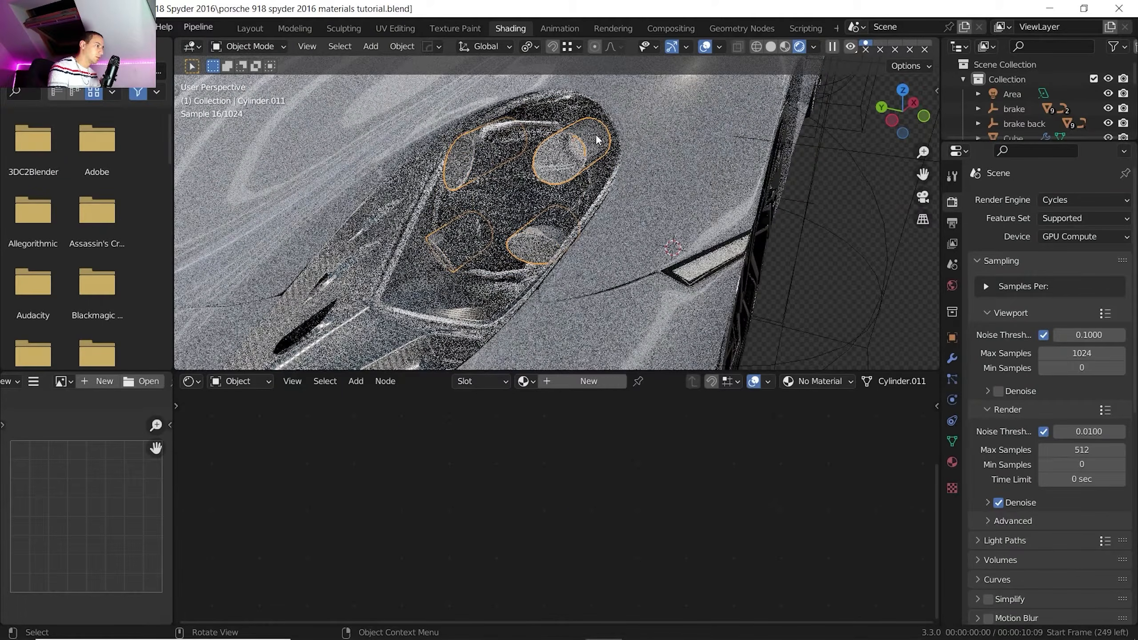
left_click(530, 383)
left_click(556, 404)
Give the four small bulb spheres inside the lamp cups a new material named light
middle_click_drag(502, 206, 555, 173)
left_click(568, 148)
left_click(568, 148)
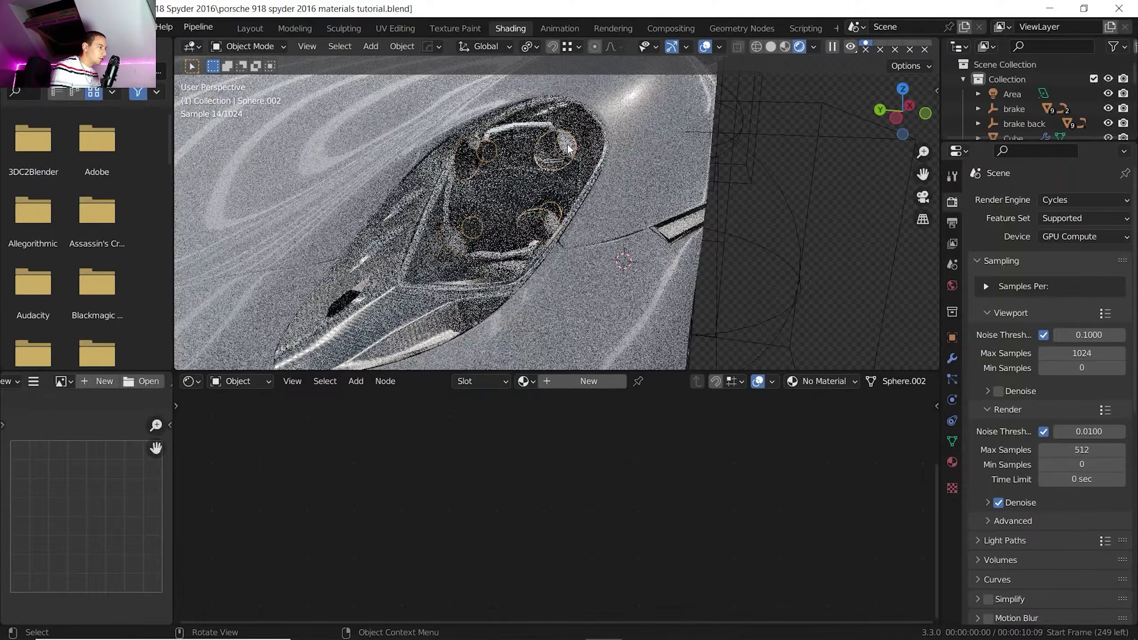
left_click(564, 382)
double_click(592, 381)
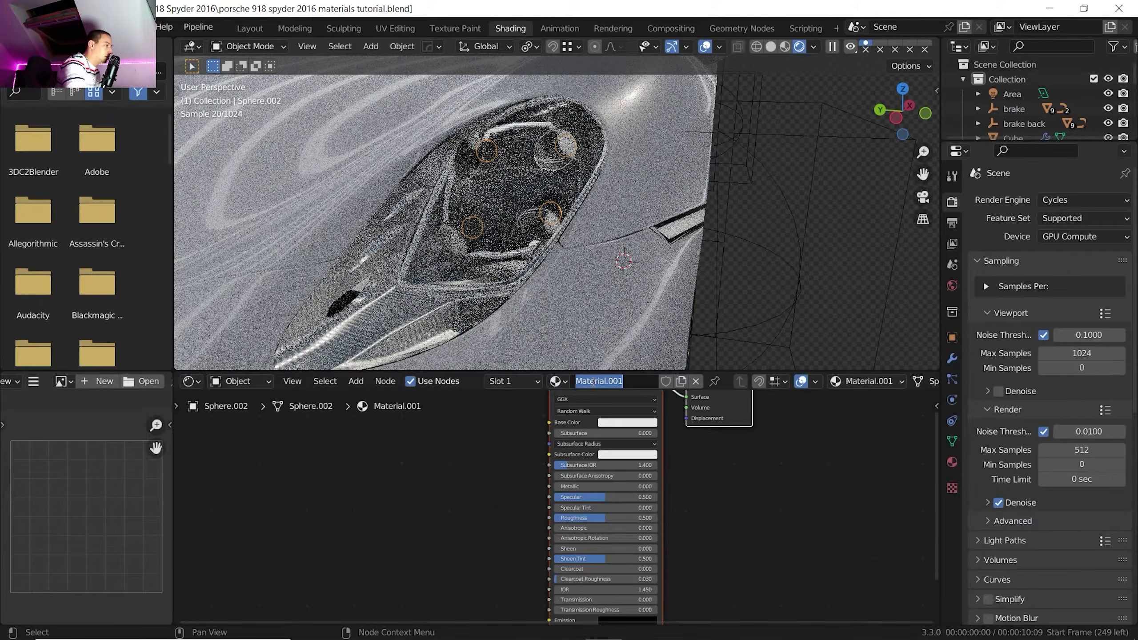
type("light")
key("Return")
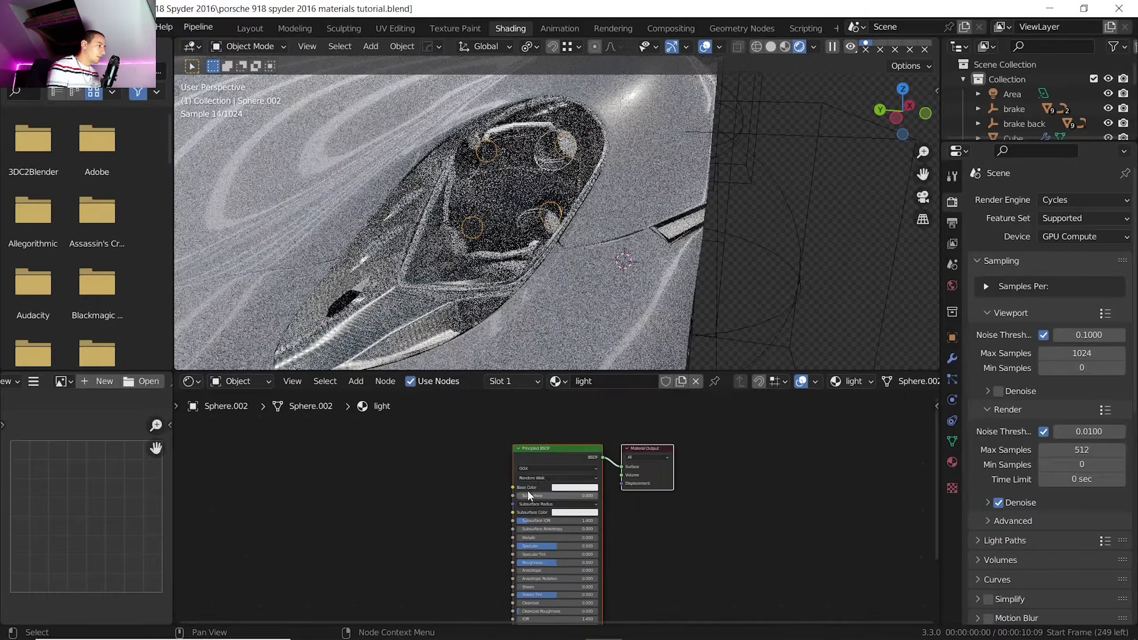
Replace the light material's Principled shader with an Emission shader connected to the output's Surface
key("x")
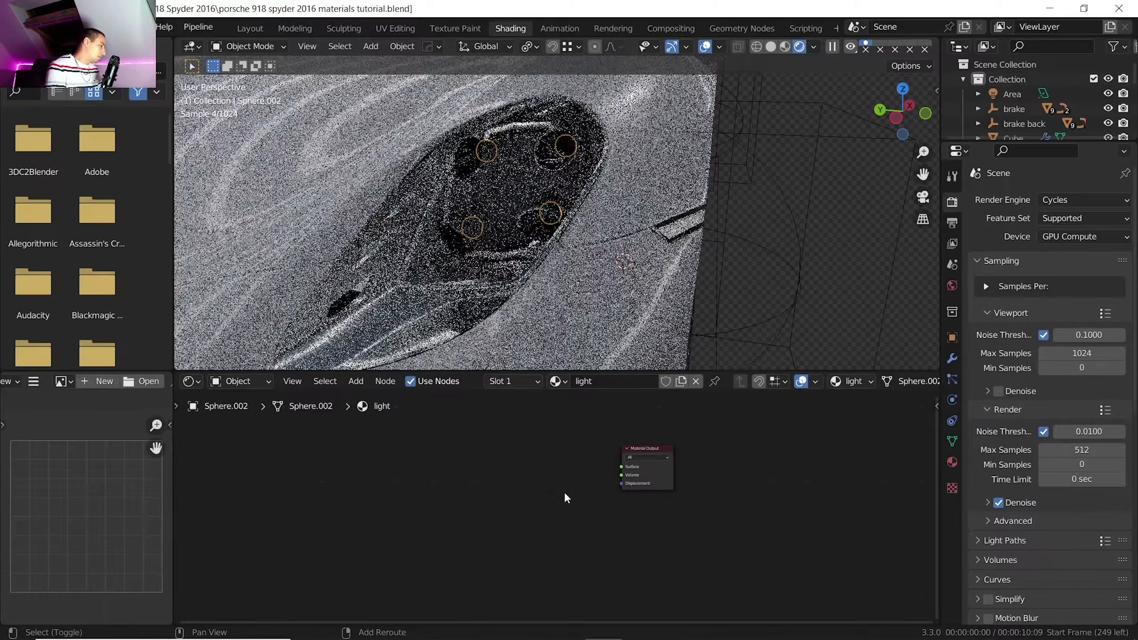
key("shift+a")
mouse_move(556, 455)
mouse_move(538, 434)
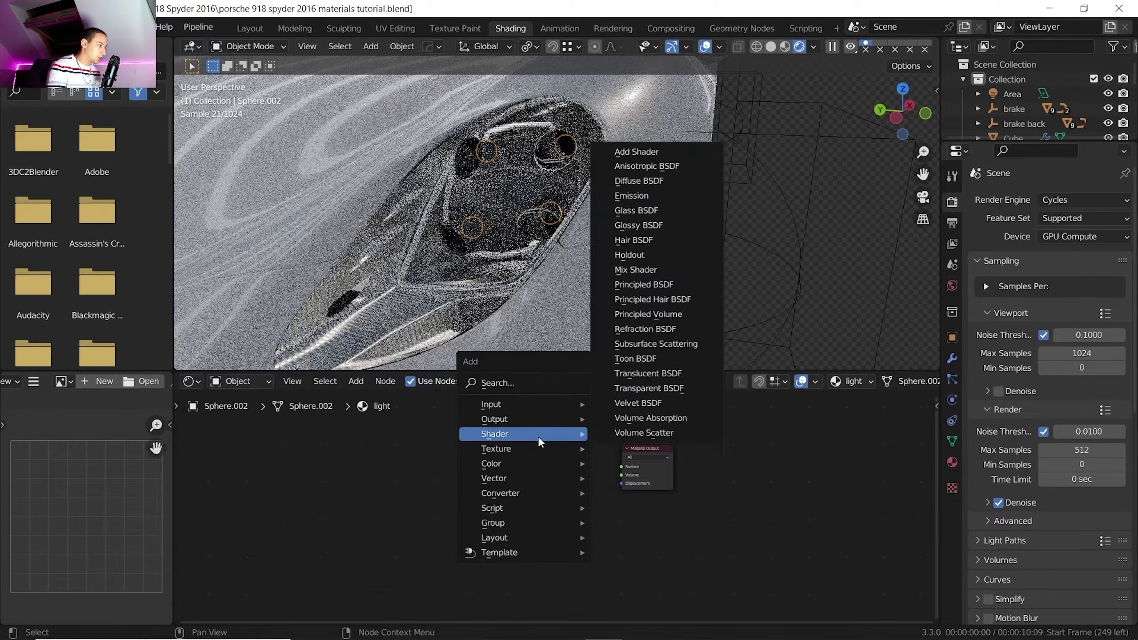
left_click(650, 200)
left_click(543, 463)
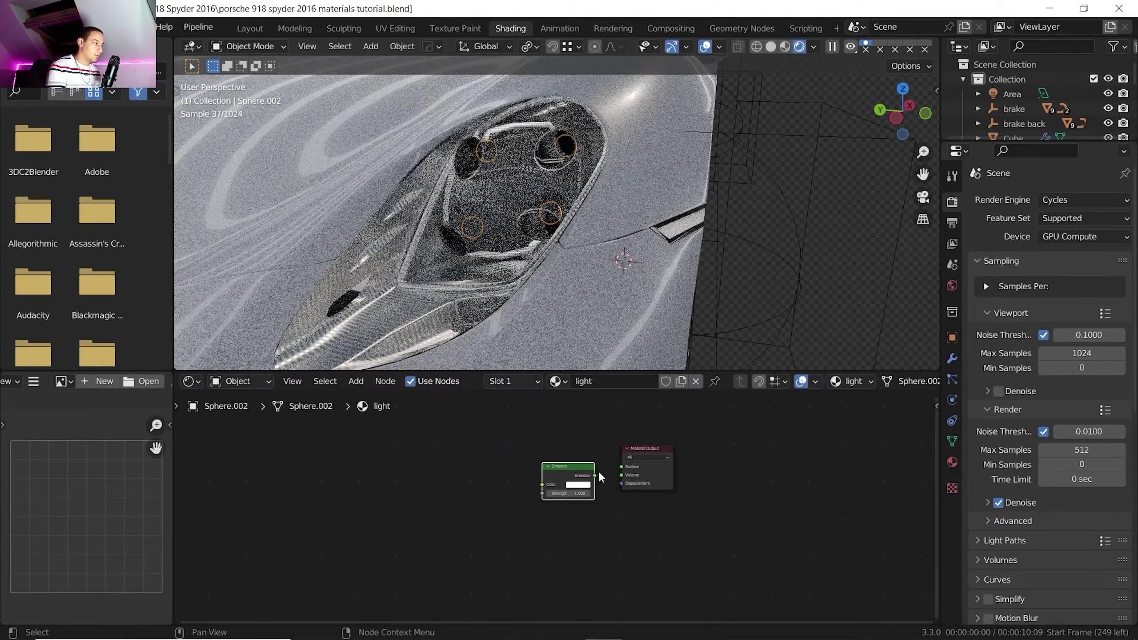
left_click_drag(598, 472, 621, 467)
Add a Blackbody node to the light material and connect its Color output to the Emission shader's Color
middle_click_drag(576, 453, 572, 437)
scroll(570, 448, "up", 2)
key("shift+a")
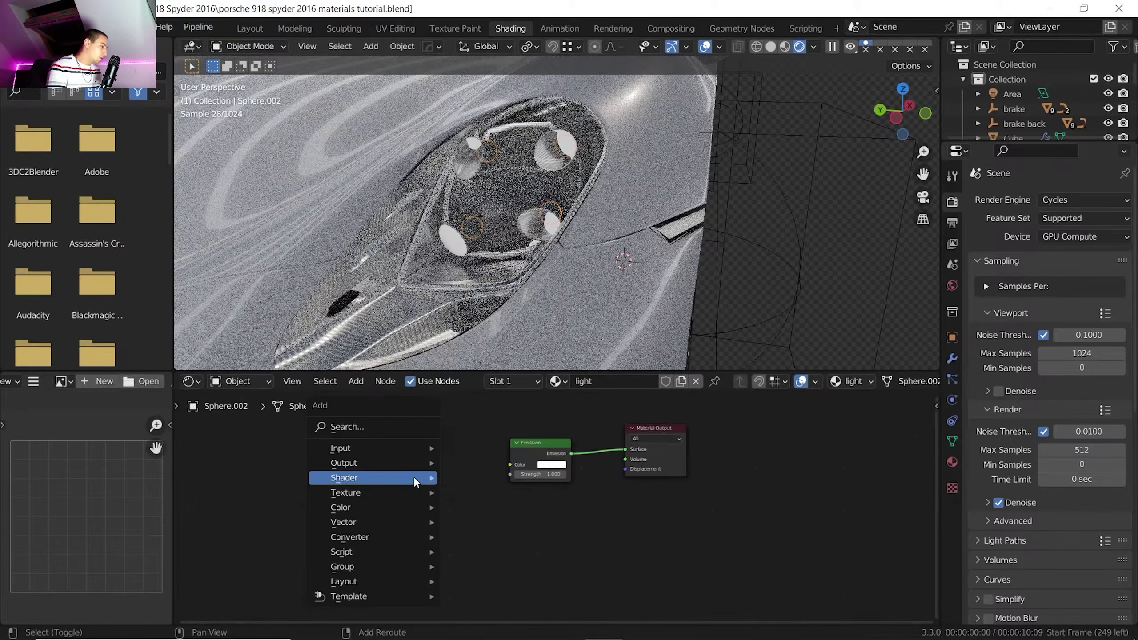
mouse_move(400, 524)
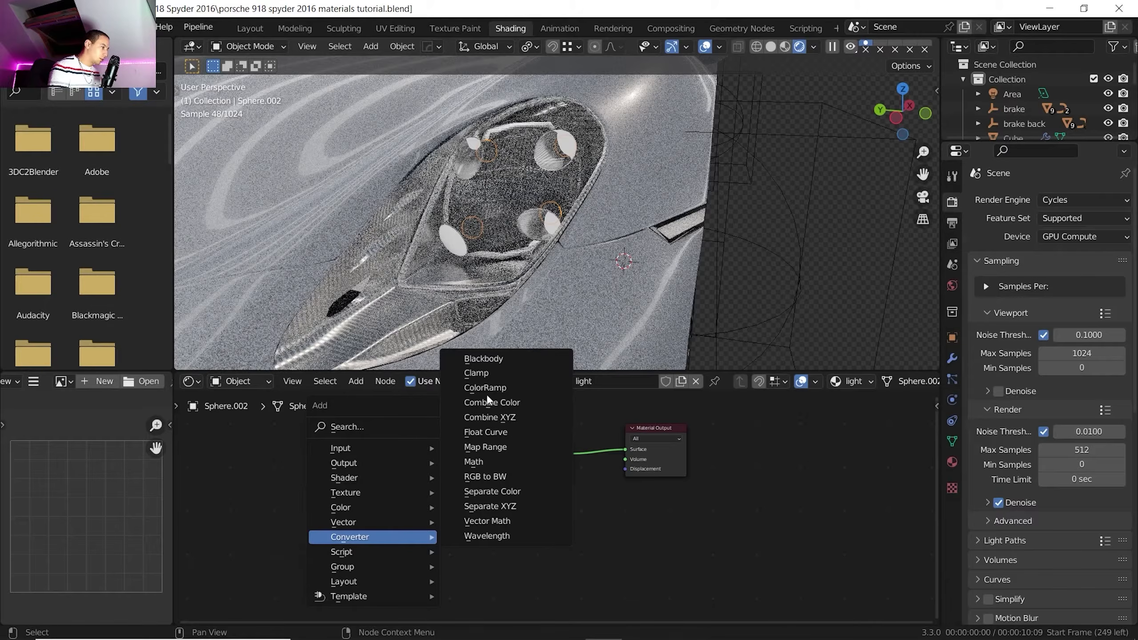
left_click(478, 361)
left_click(372, 449)
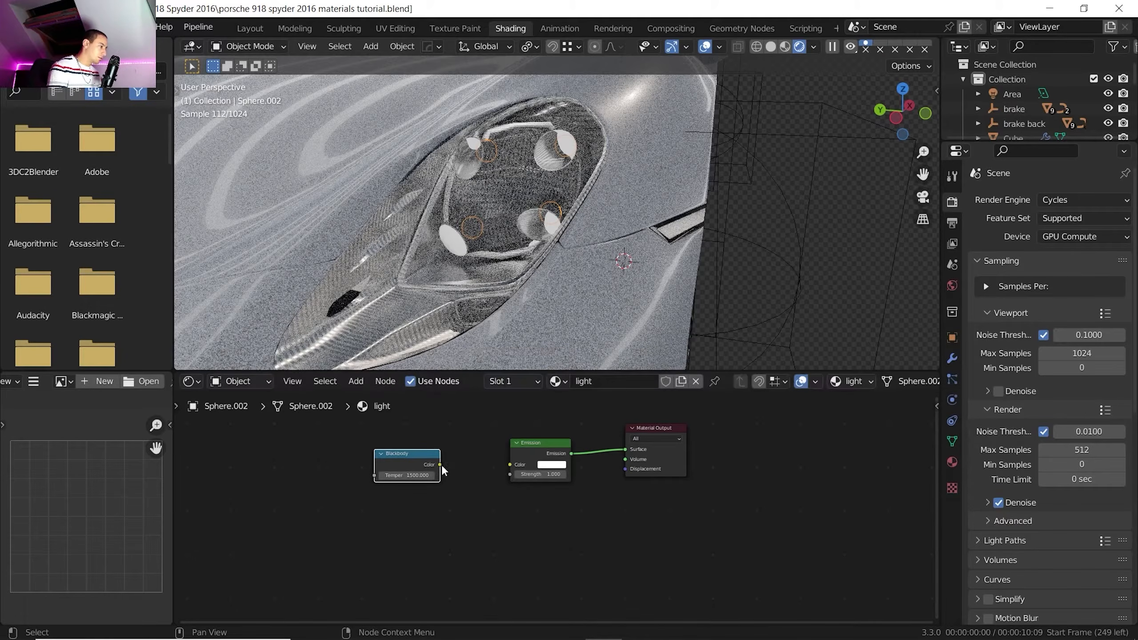
left_click_drag(441, 465, 510, 465)
Set the Blackbody temperature to 8000 and the Emission strength to 5 in the light material
scroll(475, 462, "up", 2)
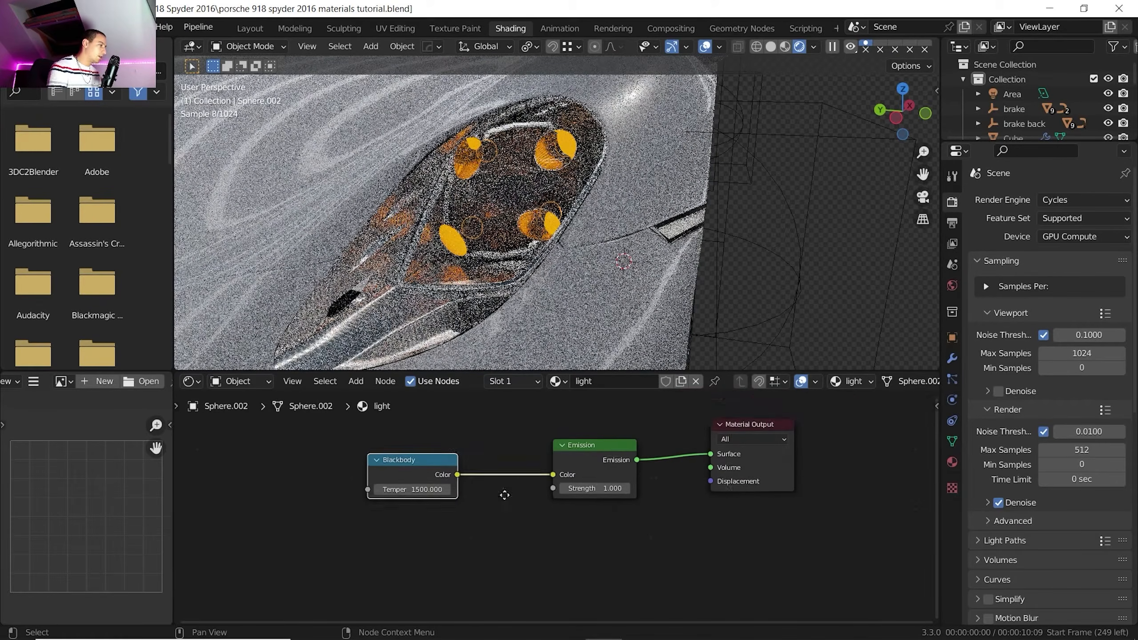
scroll(497, 486, "up", 2)
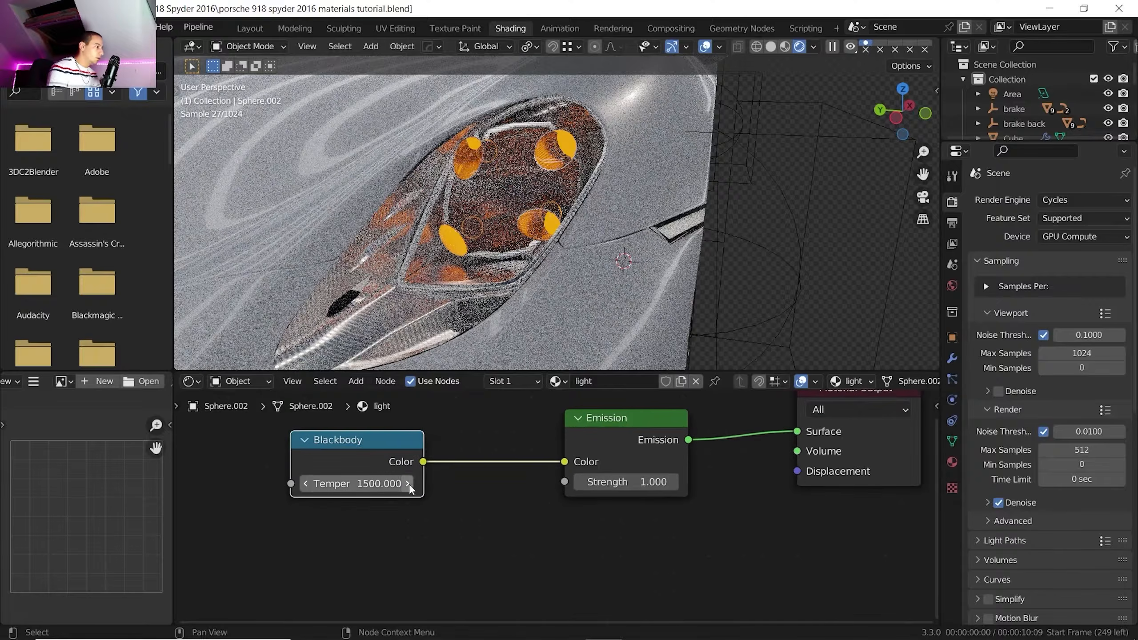
left_click(371, 484)
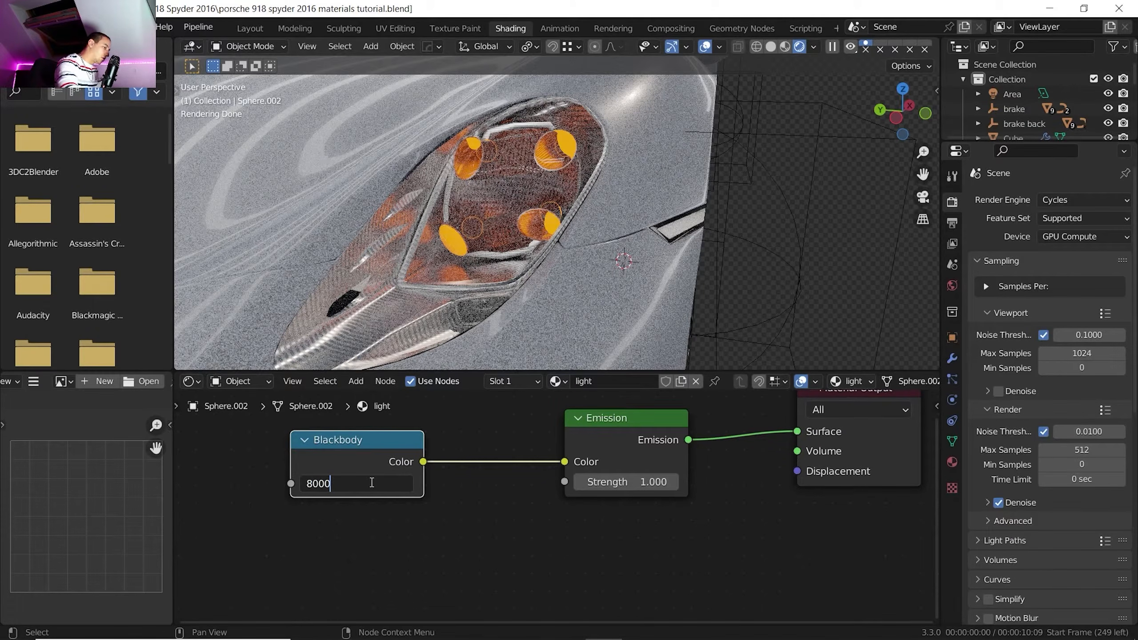
key("Return")
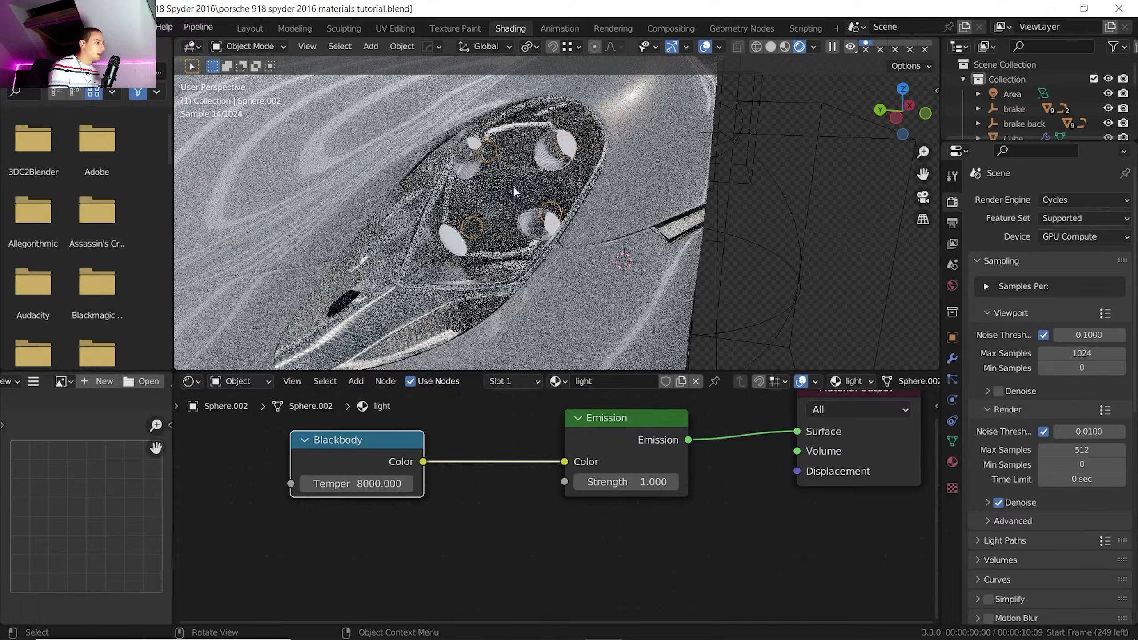
scroll(514, 186, "down", 2)
left_click(612, 480)
type("5")
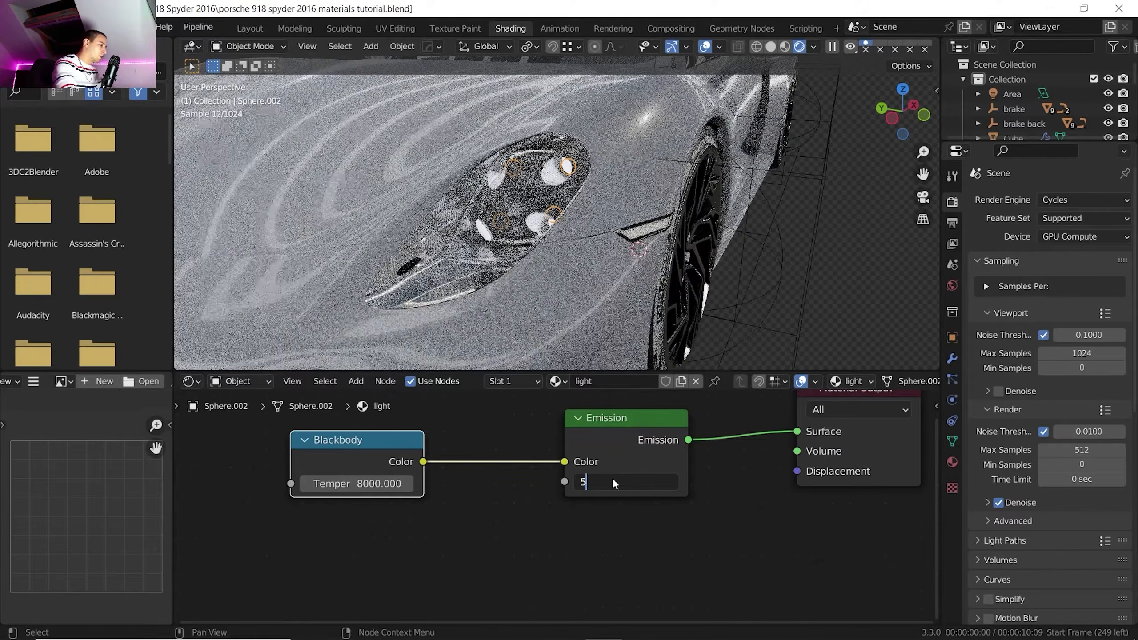
key("Return")
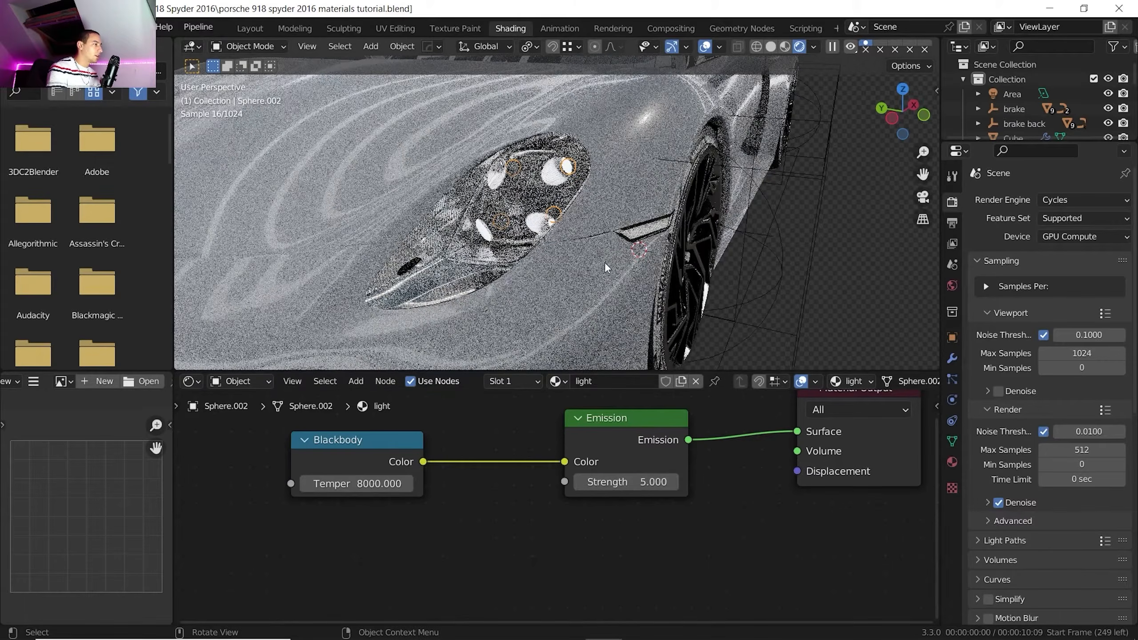
Assign the light material to the inner panel of the side marker lamp ahead of the front wheel
scroll(605, 263, "down", 2)
middle_click_drag(603, 262, 411, 233)
scroll(433, 226, "up", 4)
left_click(431, 219)
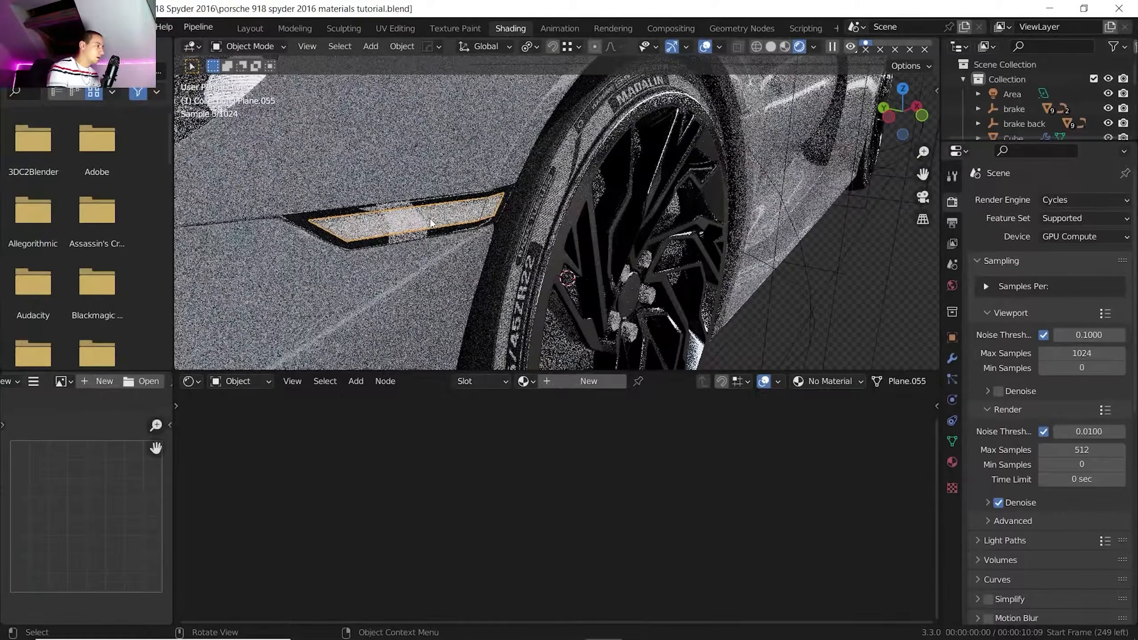
left_click(525, 381)
left_click(554, 473)
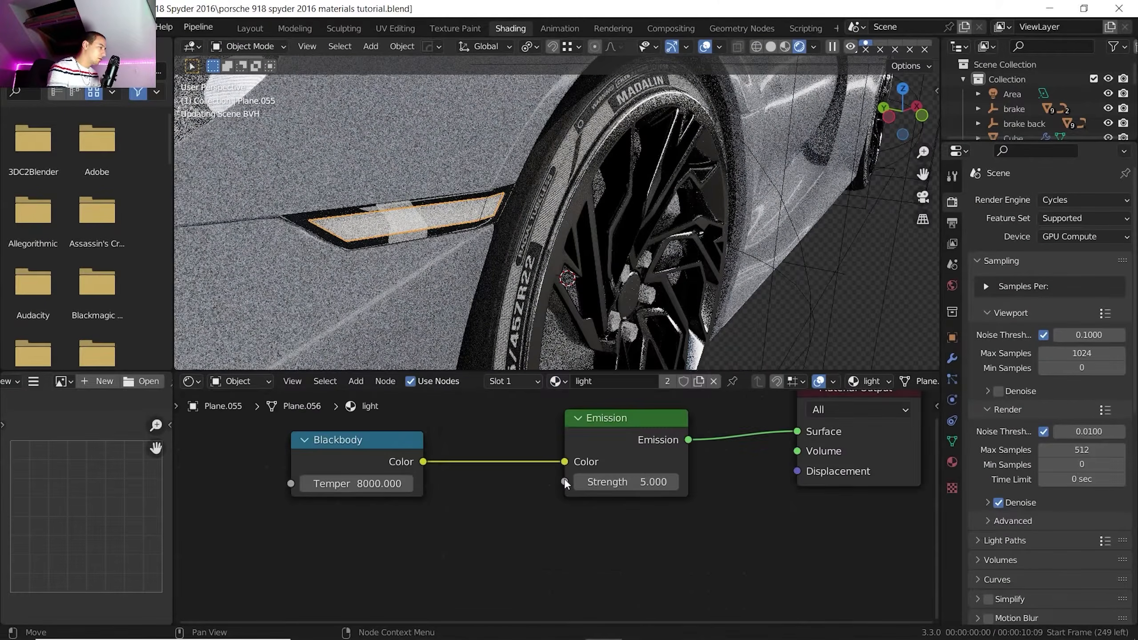
Select the light strips inside the taillight using see-through solid shading, and return the viewport to rendered shading
scroll(498, 268, "down", 5)
middle_click_drag(510, 256, 394, 253)
scroll(537, 215, "up", 4)
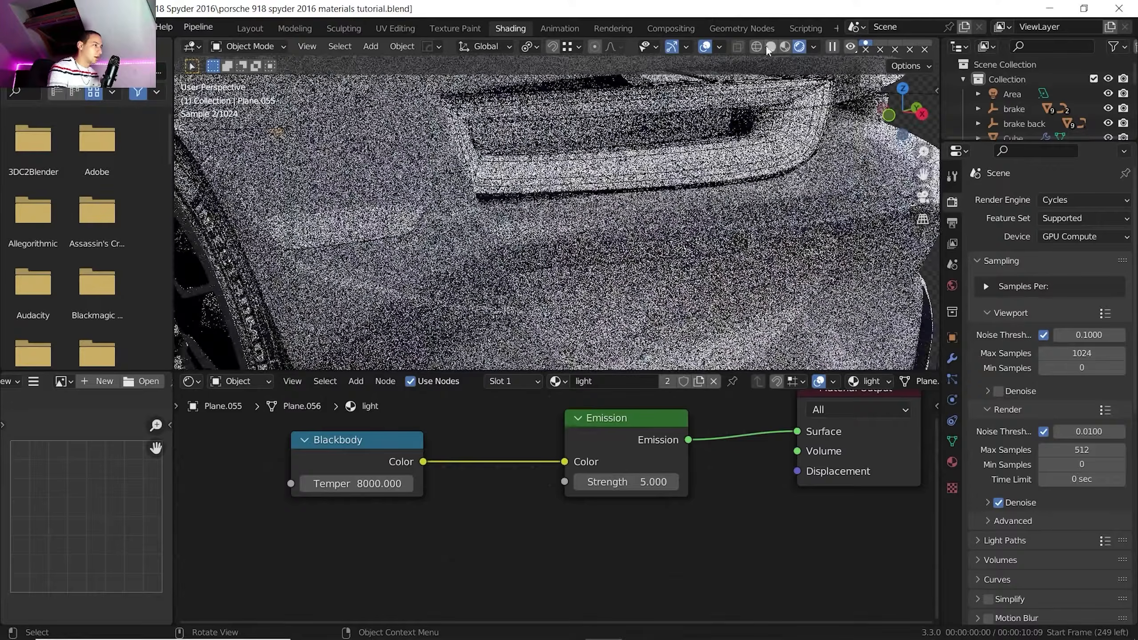
left_click(769, 47)
left_click(738, 47)
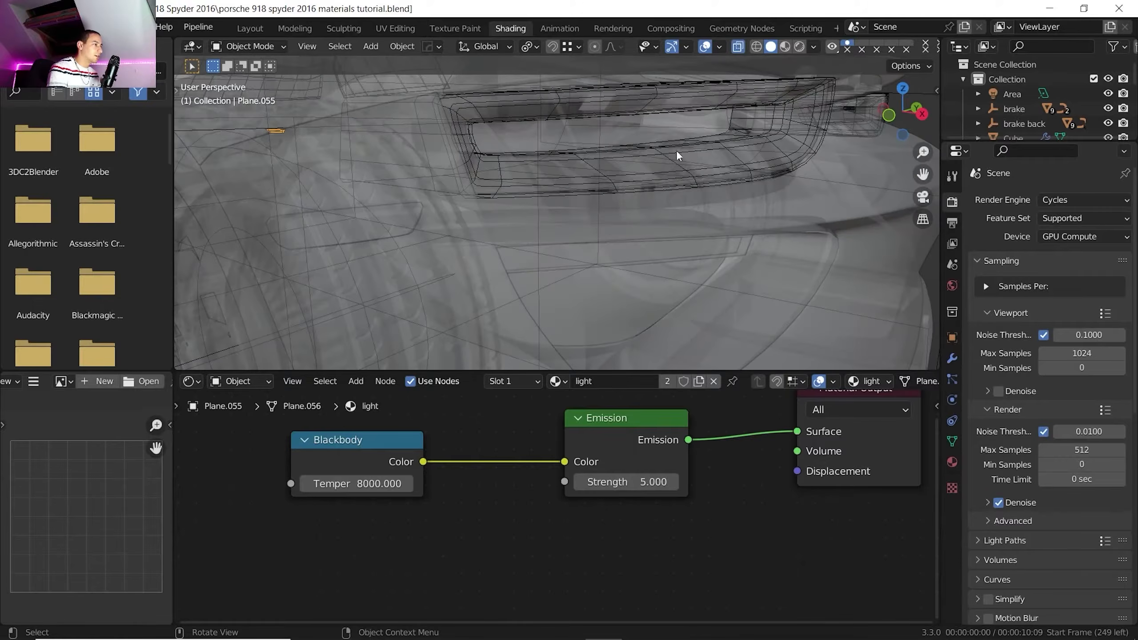
left_click(638, 169)
left_click(638, 168)
left_click(638, 169)
left_click(639, 168)
middle_click_drag(638, 169, 785, 79)
left_click(799, 47)
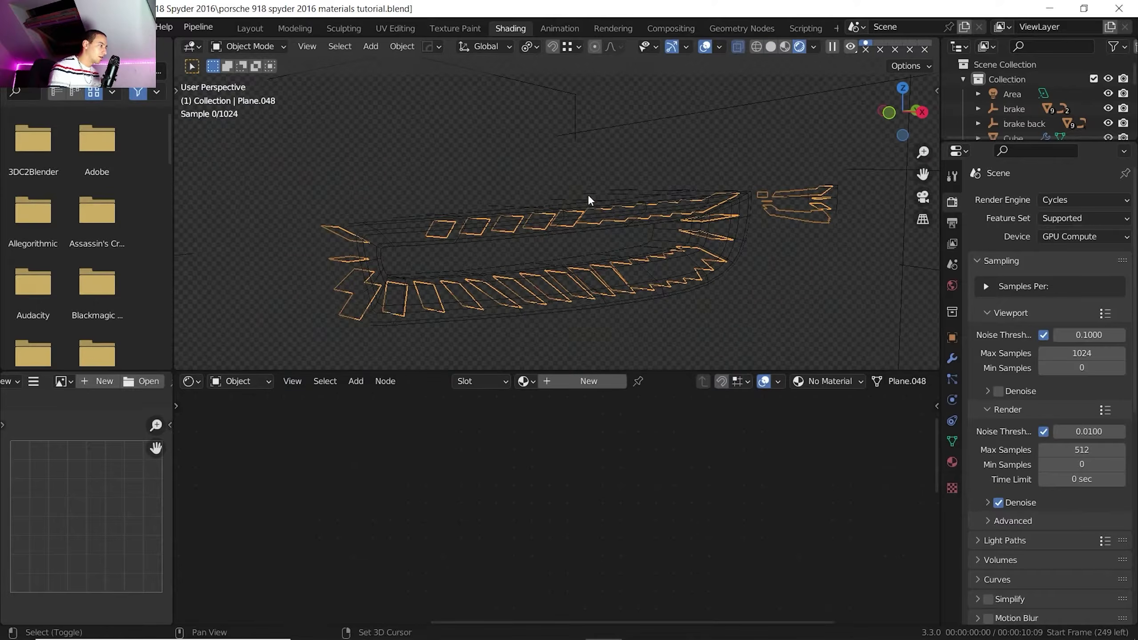
Give the taillight's inner strips an independent copy of the light material named light red
left_click(528, 381)
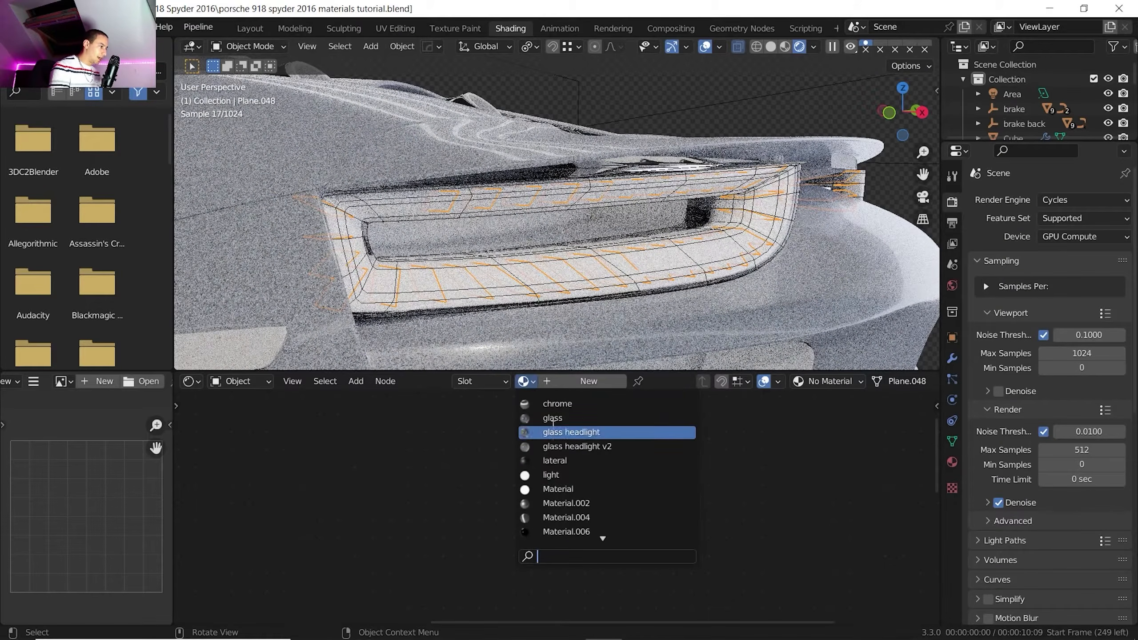
left_click(560, 476)
left_click(666, 381)
left_click(652, 381)
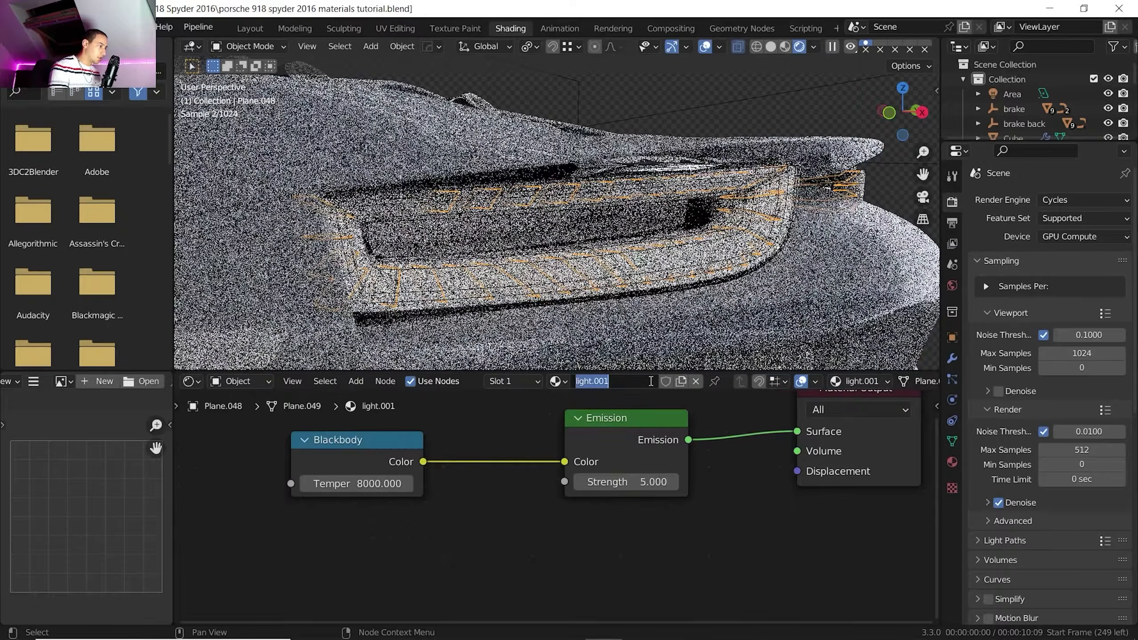
type("light red")
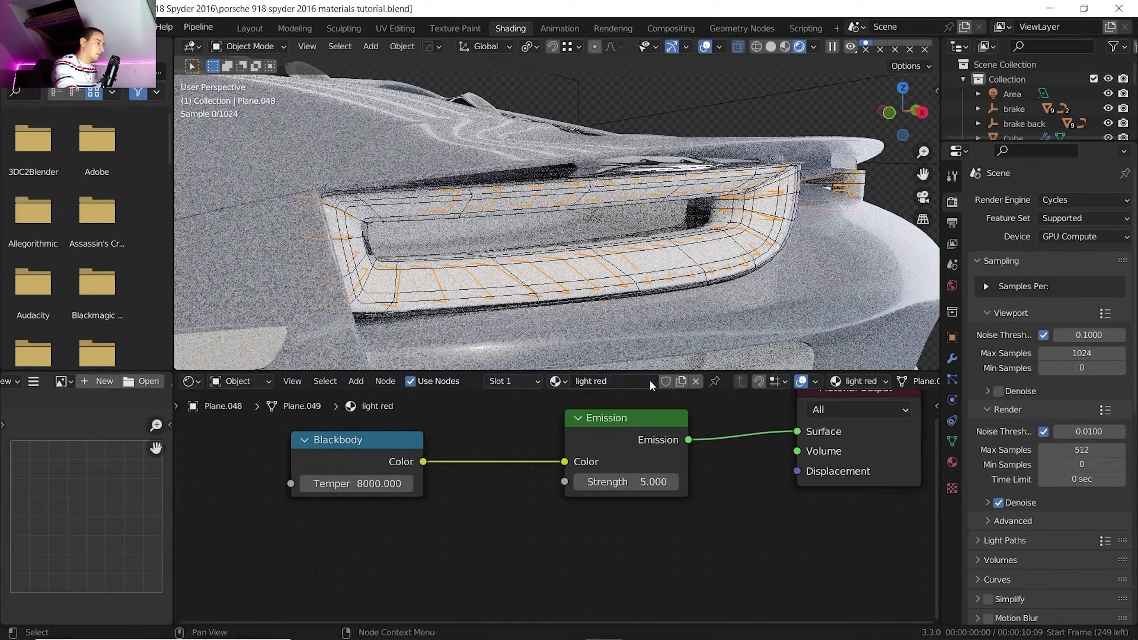
Delete the Blackbody node from the light red material and set its Emission color to pure red
left_click(380, 452)
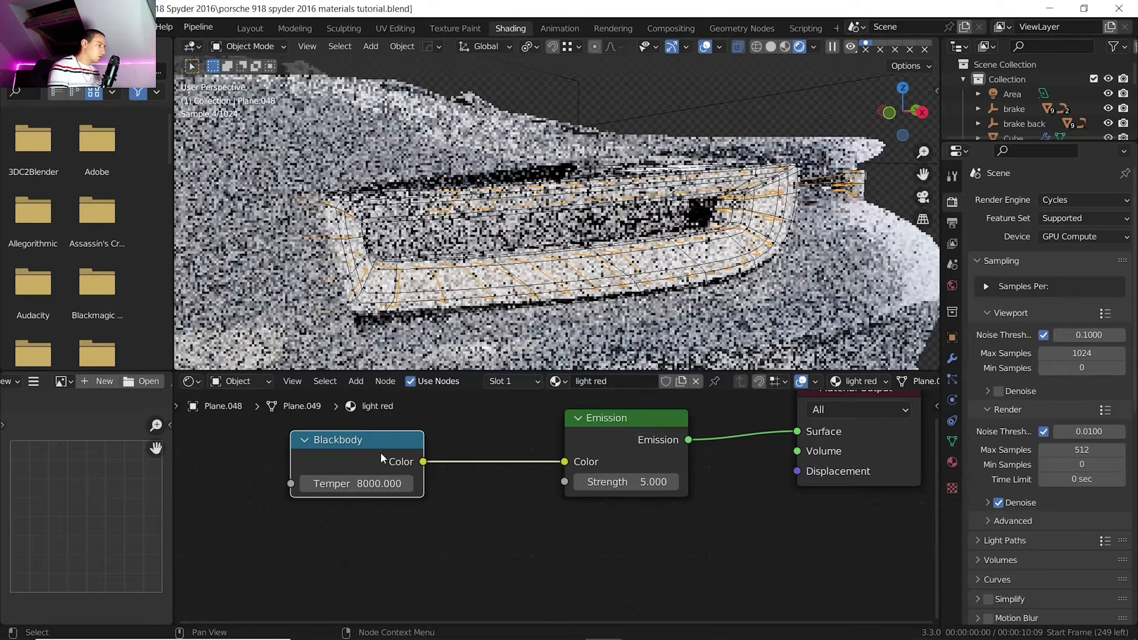
key("x")
left_click(649, 461)
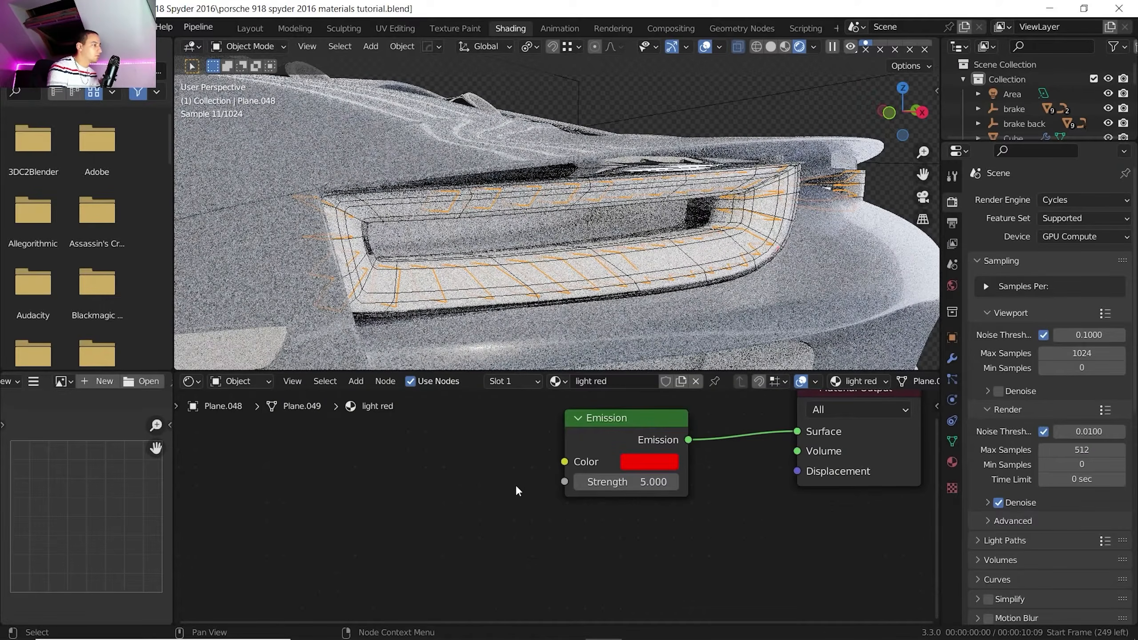
middle_click_drag(512, 473, 437, 509)
Give the taillight's outer cover an independent copy of the glass headlight material named glass red
left_click(539, 276)
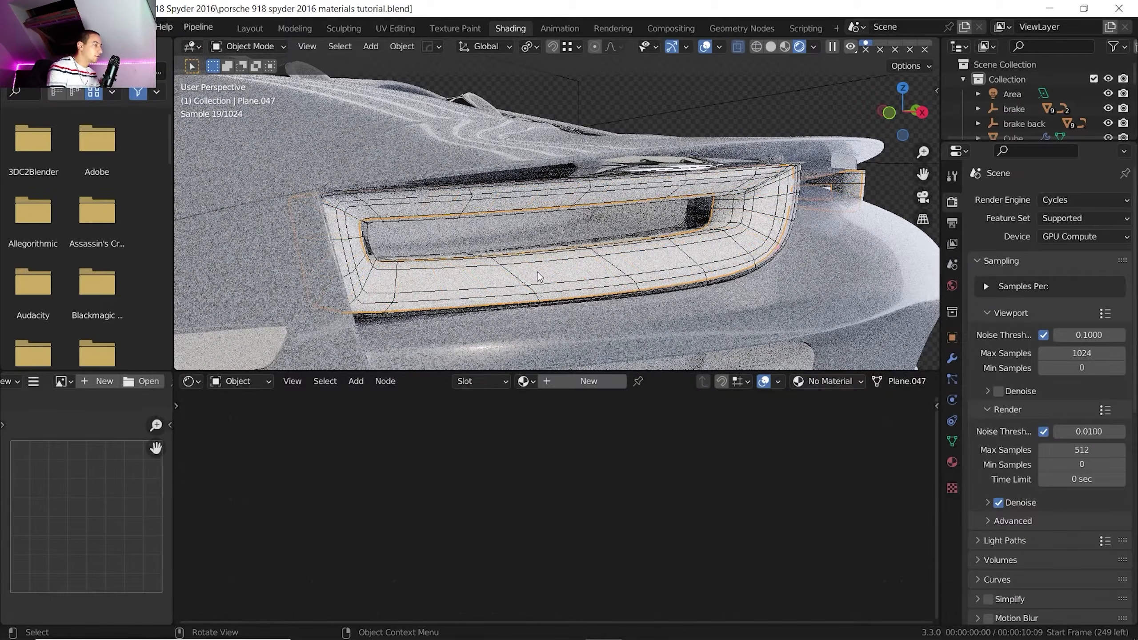
left_click(526, 381)
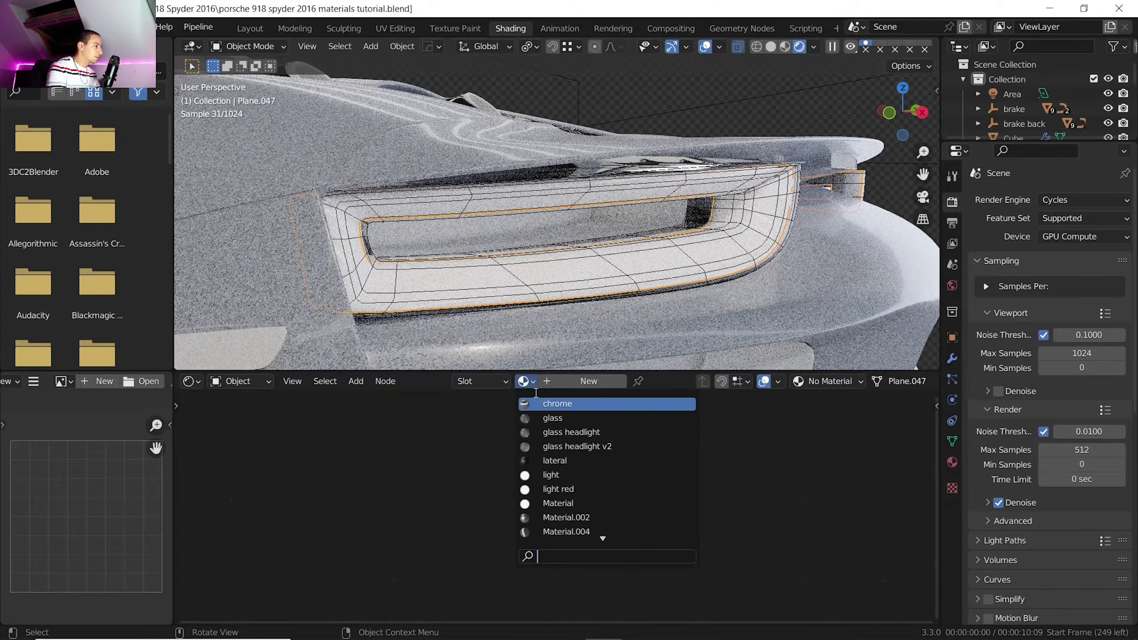
left_click(552, 431)
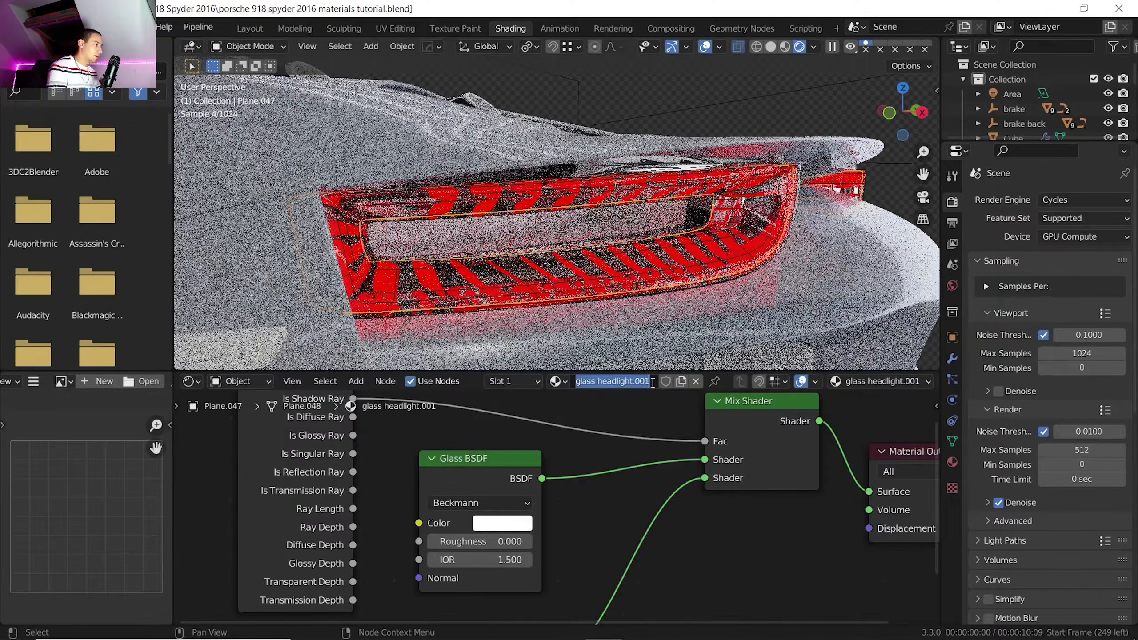
key("BackSpace")
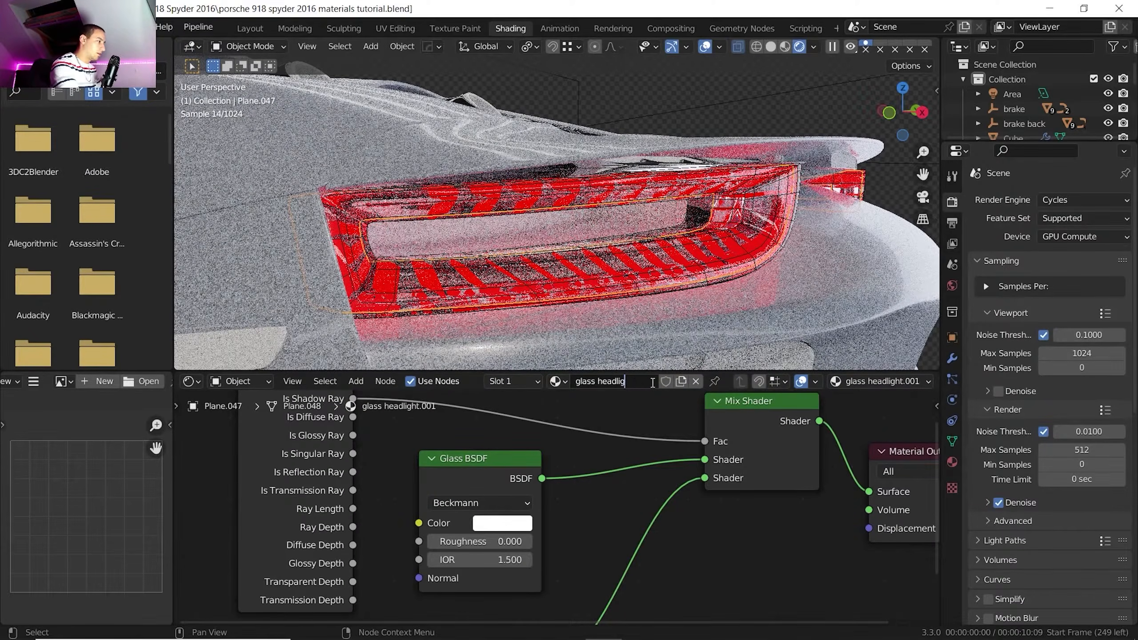
key("BackSpace")
key("BackSpace")
key("BackSpace")
key("BackSpace")
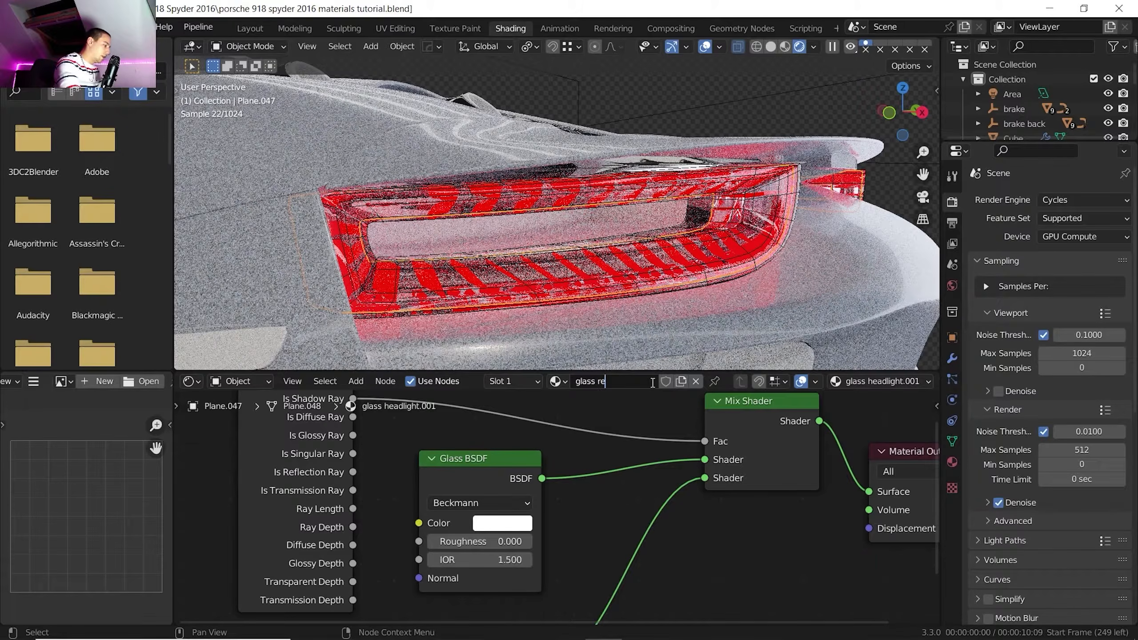
type("red")
key("Return")
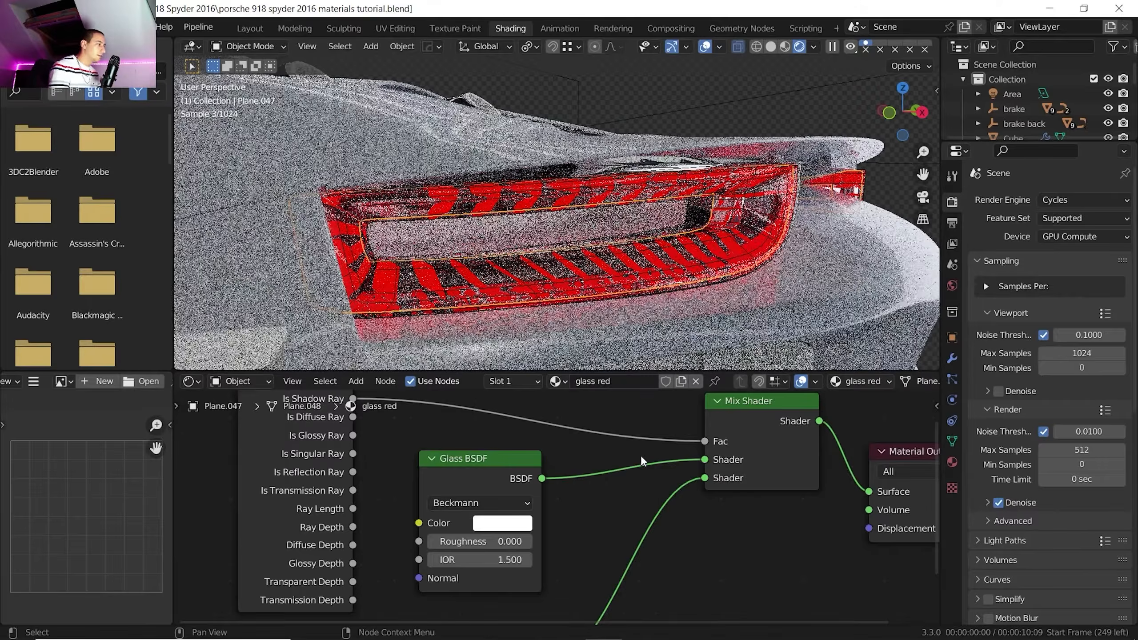
Set the Glass BSDF color of the glass red material to red and hide the viewport overlays
scroll(606, 480, "down", 1)
left_click(516, 498)
left_click(553, 399)
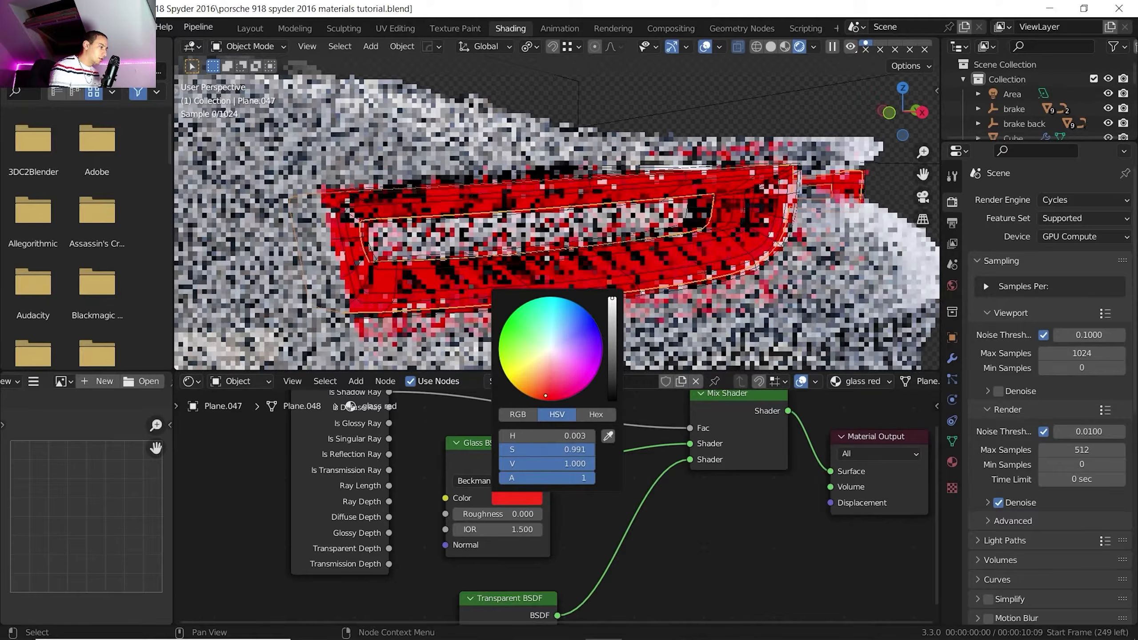
scroll(690, 551, "down", 3)
scroll(682, 243, "down", 3)
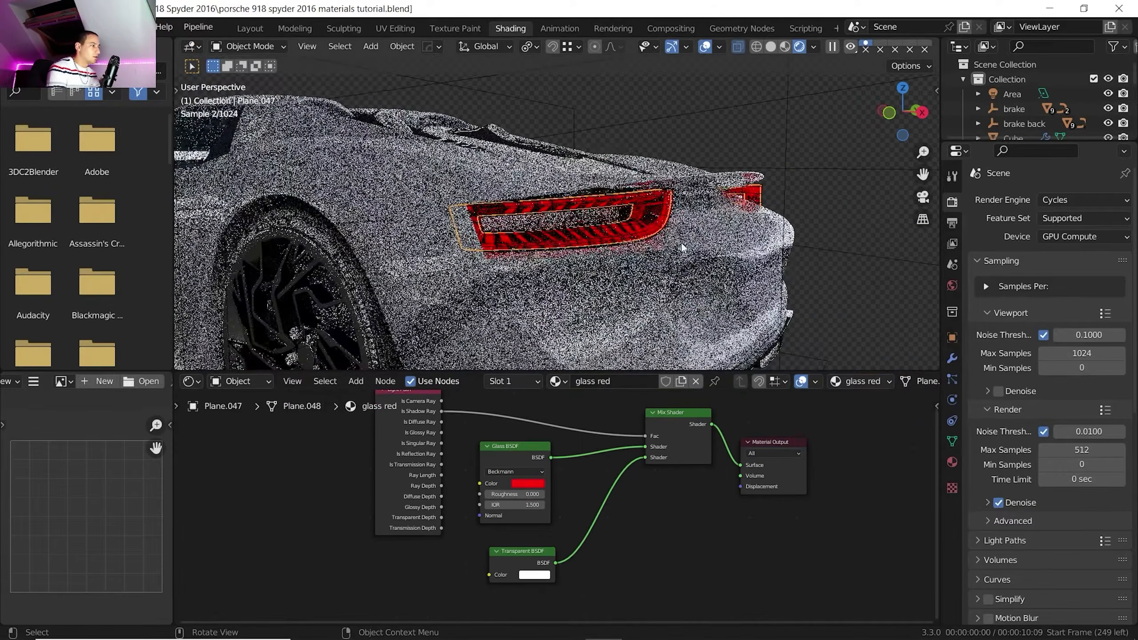
scroll(654, 224, "up", 5)
key("shift+alt+z")
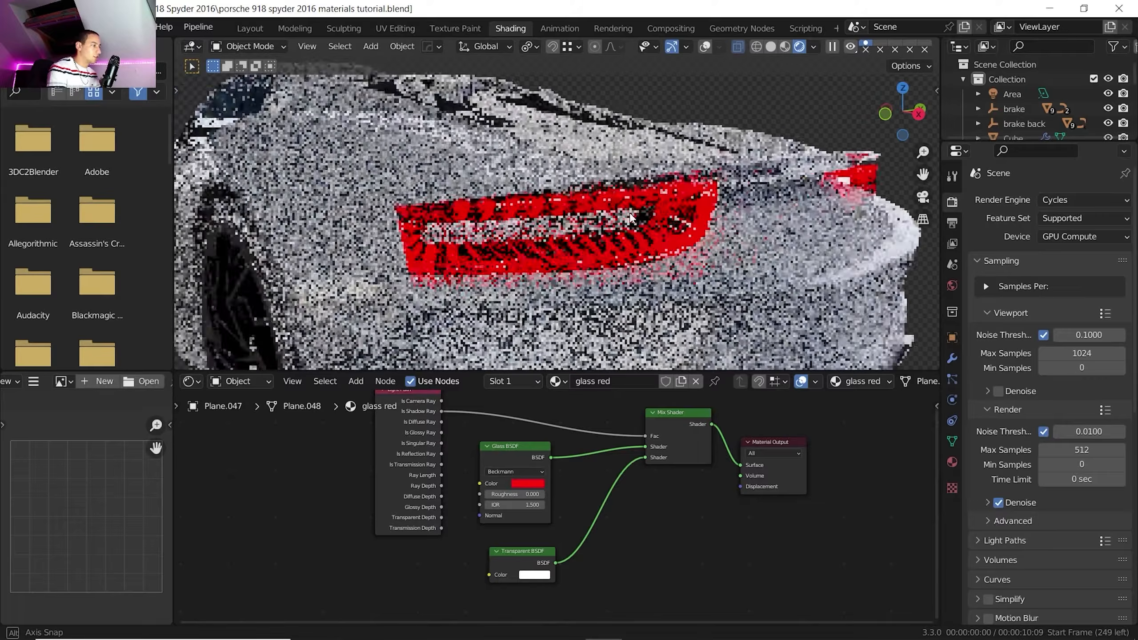
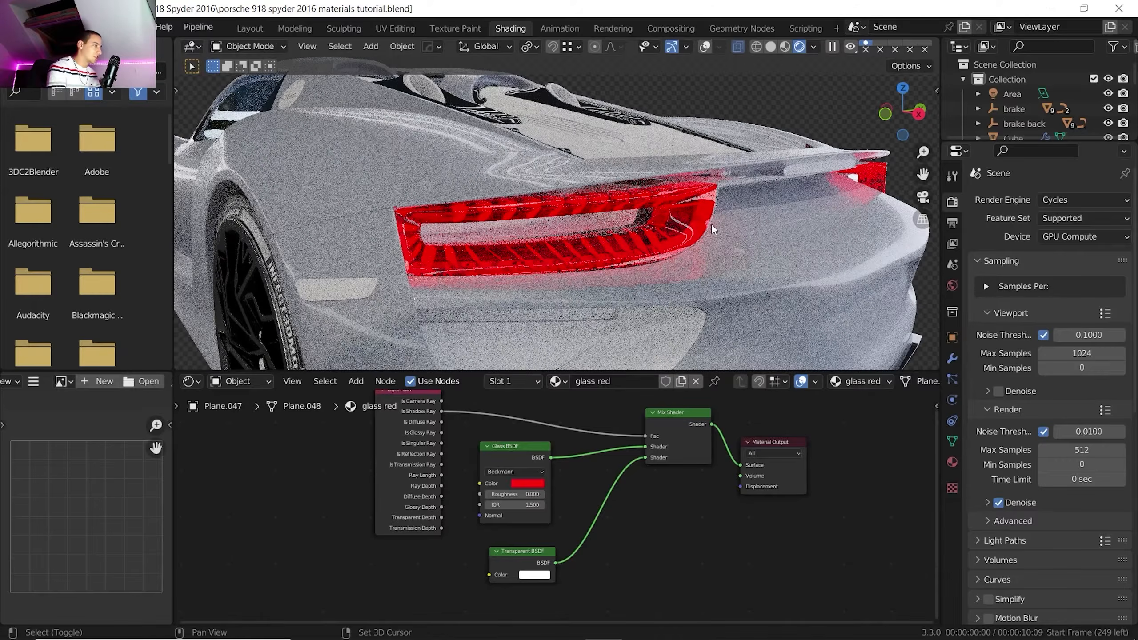
Show the overlays again and assign the glass red material to the strip under the rear spoiler and the side marker behind the rear wheel
middle_click_drag(712, 223, 610, 212, "shift")
scroll(610, 212, "down", 4)
left_click(619, 134)
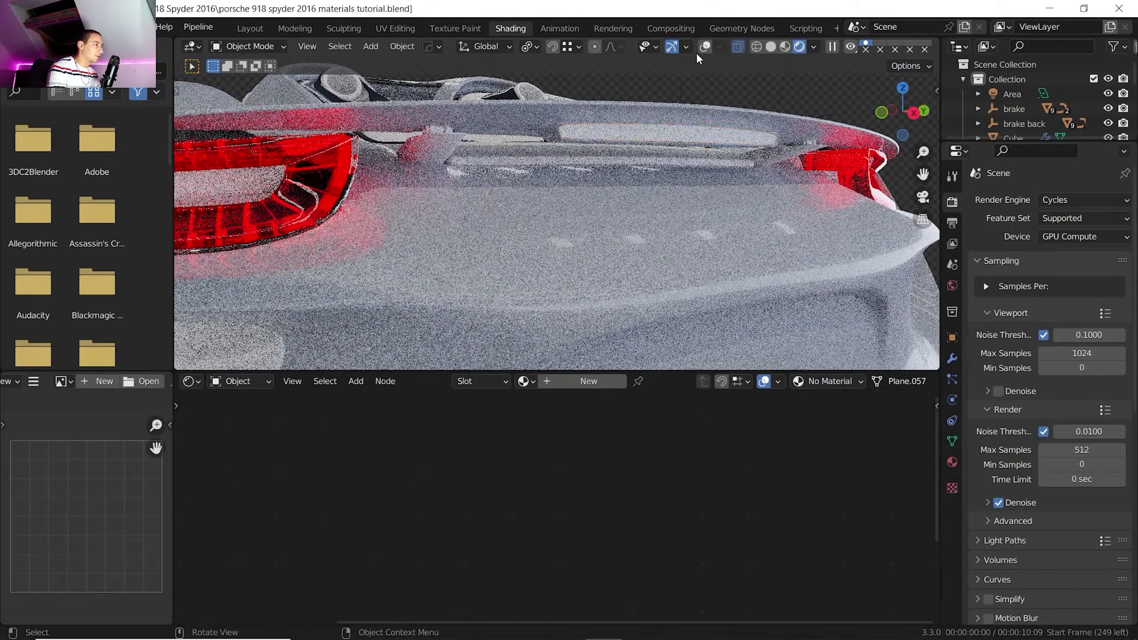
left_click(704, 47)
left_click(526, 382)
left_click(553, 415)
scroll(540, 231, "down", 2)
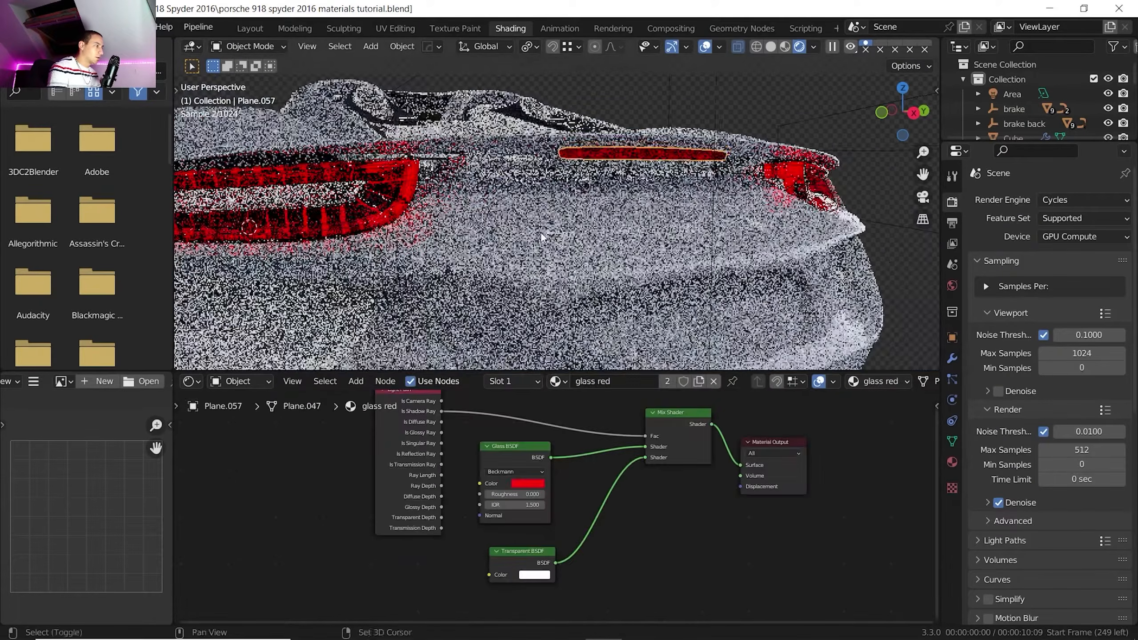
middle_click_drag(540, 231, 464, 295, "shift")
scroll(642, 175, "down", 3)
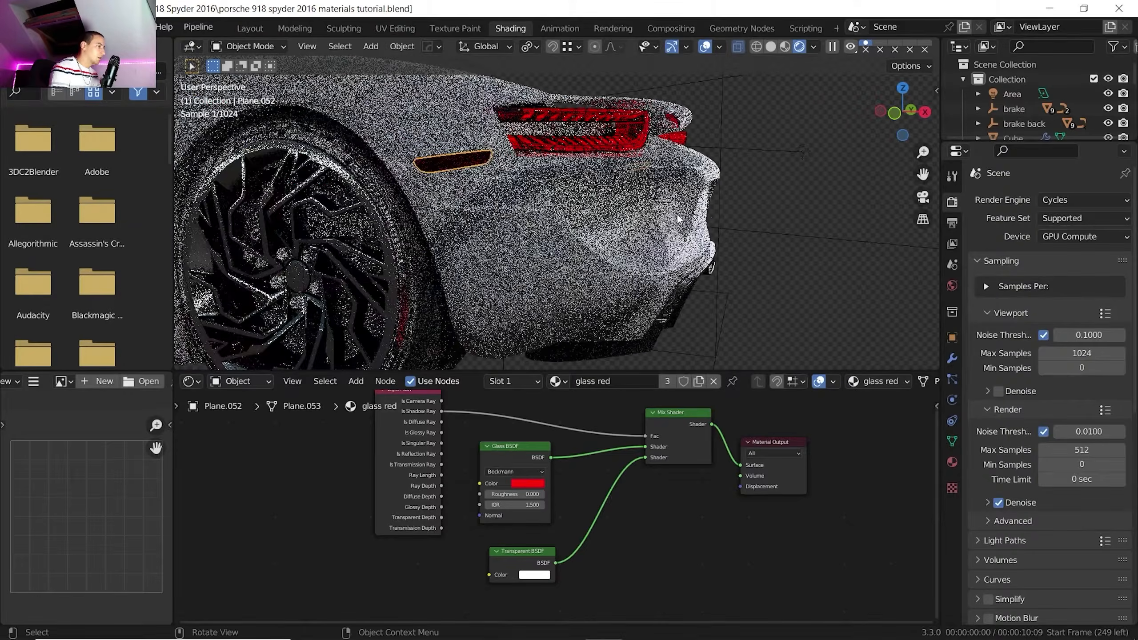
Select the taillight's outer cover and raise the glass red material's Glass BSDF roughness to about 0.43
middle_click_drag(690, 202, 572, 263)
left_click(471, 168)
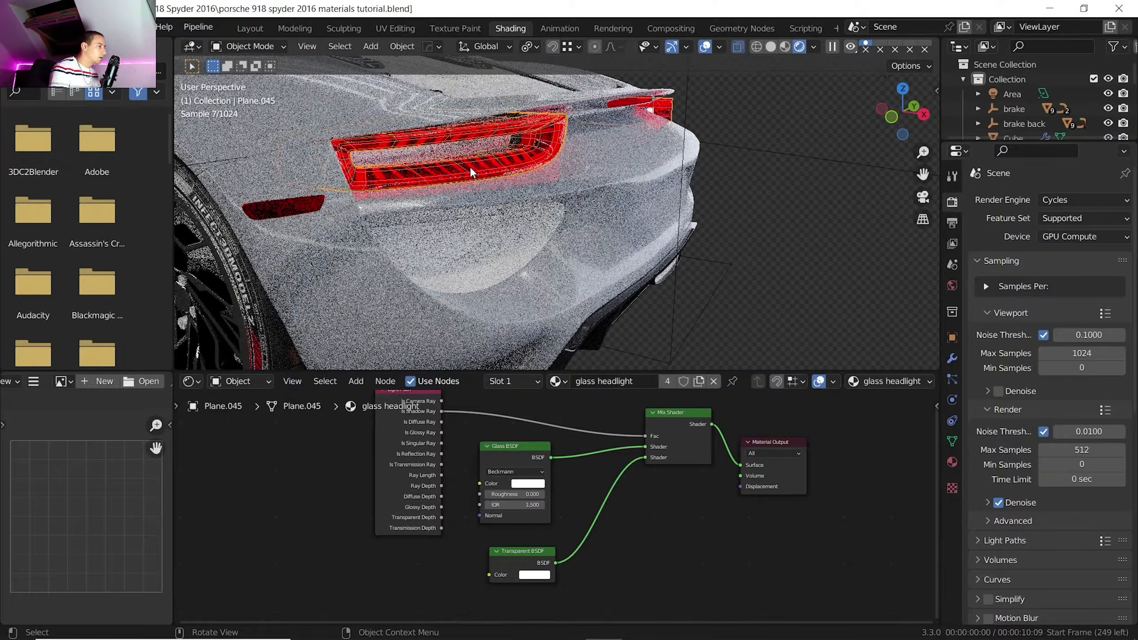
left_click(470, 167)
middle_click_drag(474, 174, 518, 199, "shift")
scroll(518, 195, "up", 4)
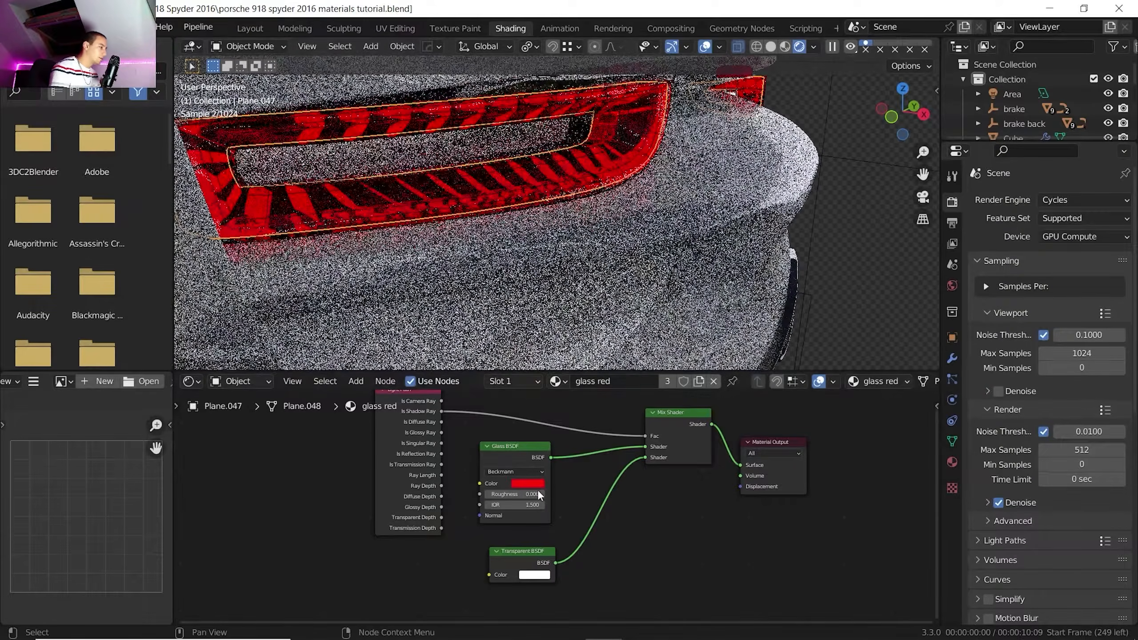
left_click_drag(515, 496, 550, 496)
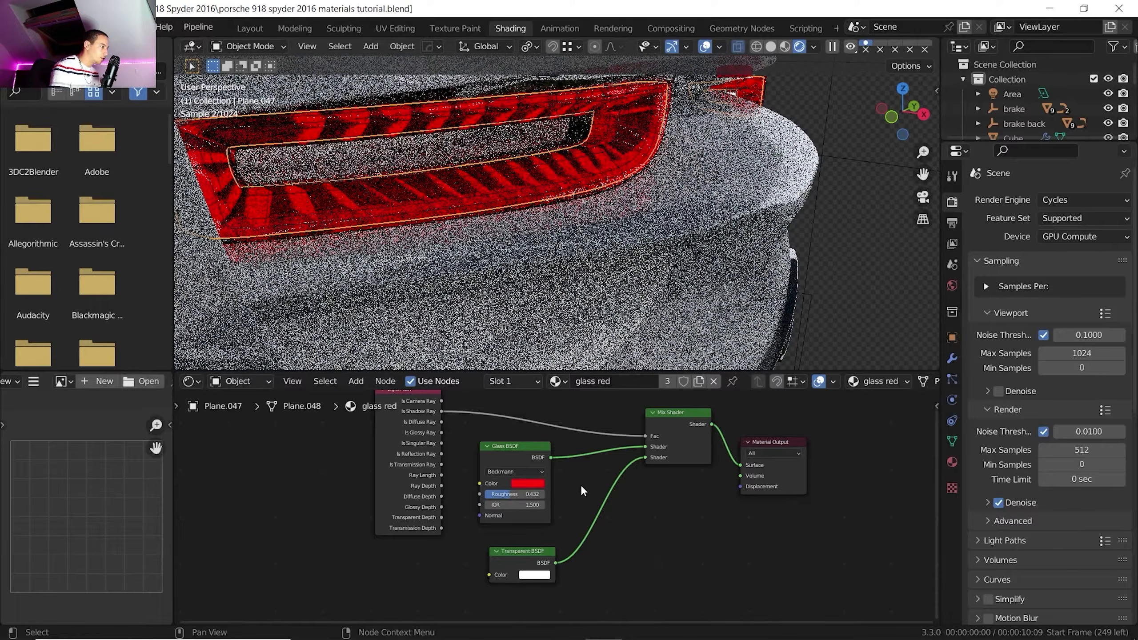
Assign the glass headlight v2 material to the central lamp cover in the black lower section of the rear bumper
scroll(613, 159, "down", 3)
middle_click_drag(614, 167, 516, 92)
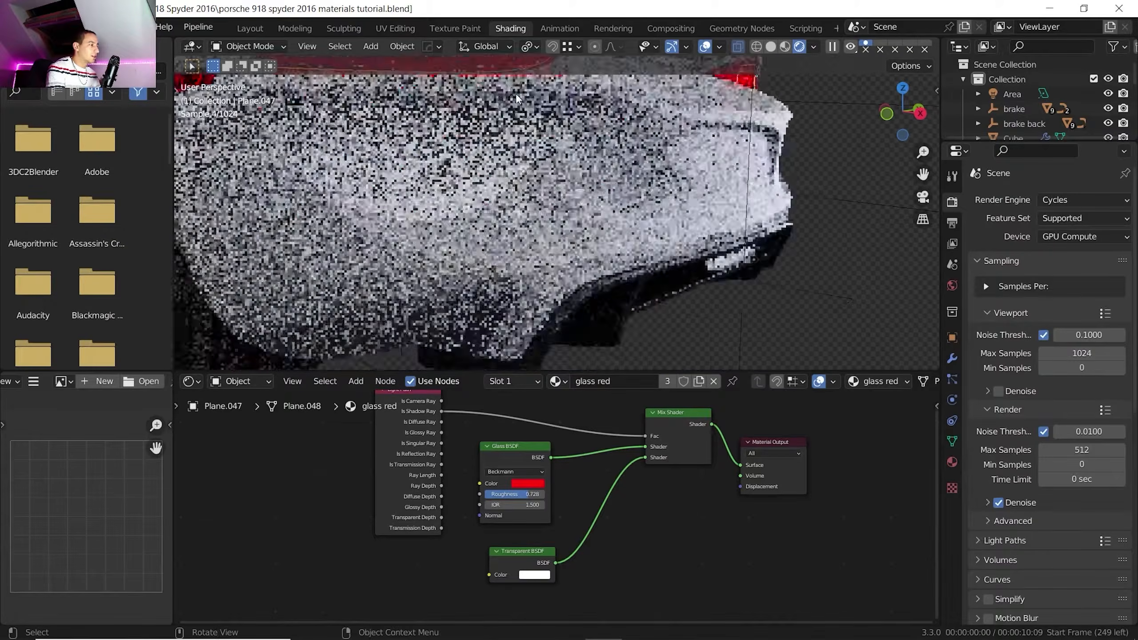
left_click(527, 381)
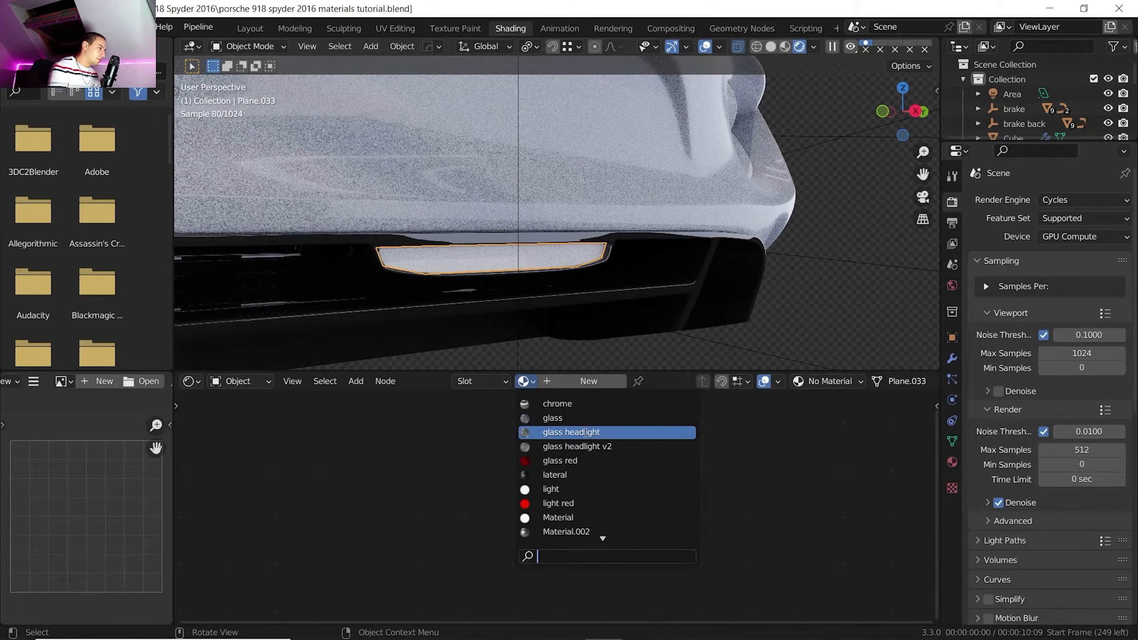
left_click(572, 446)
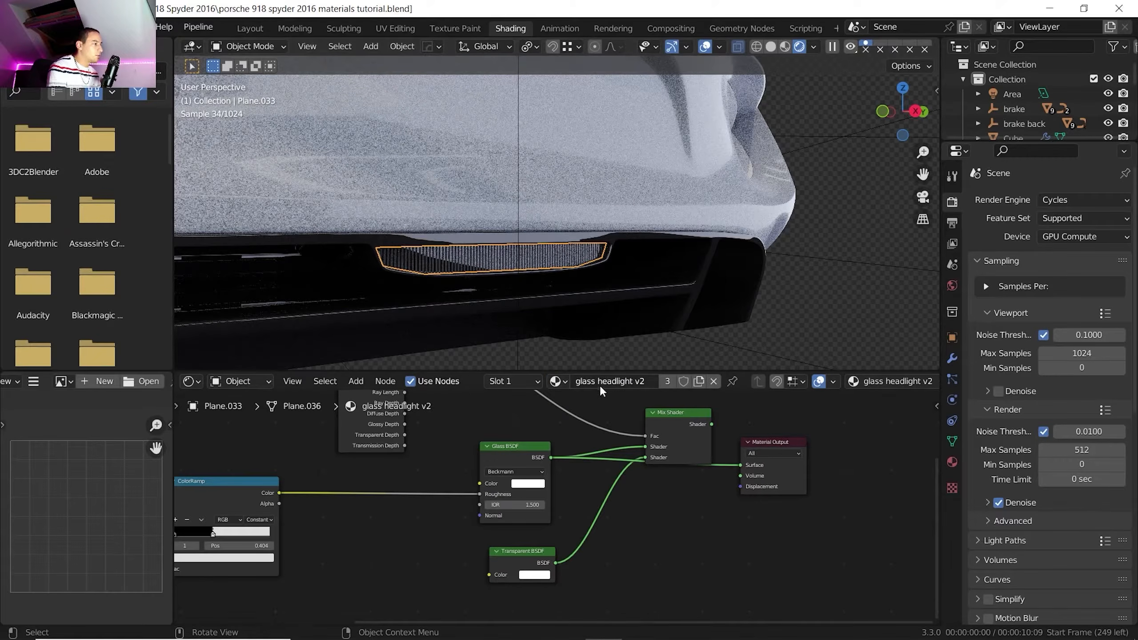
Assign the glass red material to the narrow reflector strip in the rear bumper below the taillight
middle_click_drag(619, 258, 484, 246)
scroll(524, 168, "down", 3)
middle_click_drag(525, 168, 424, 214, "shift")
scroll(424, 214, "up", 6)
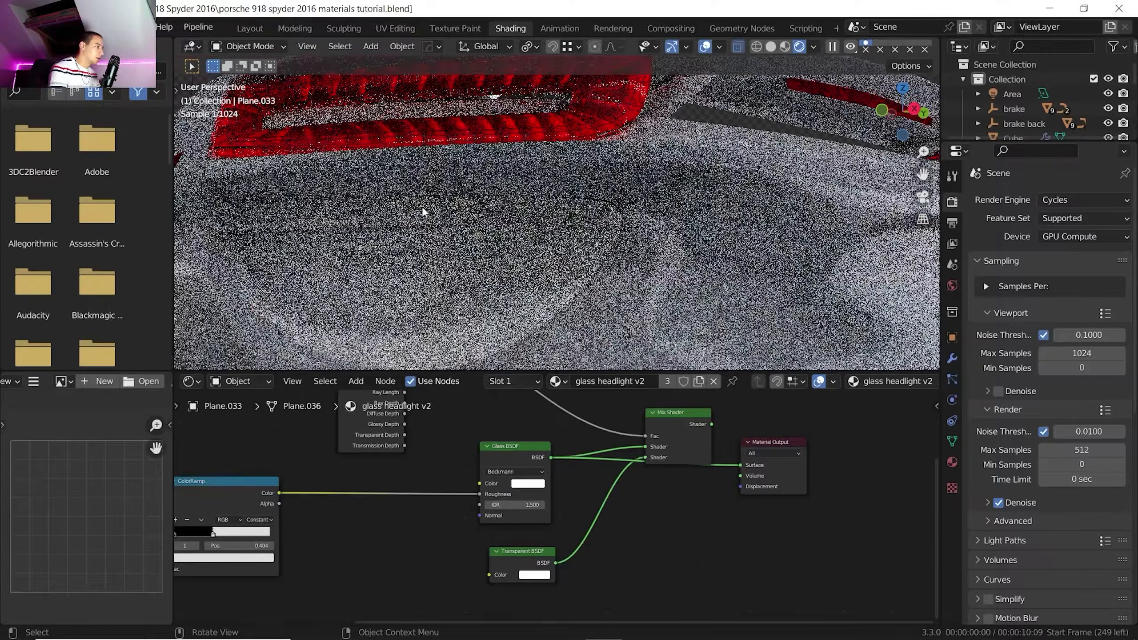
left_click(398, 208)
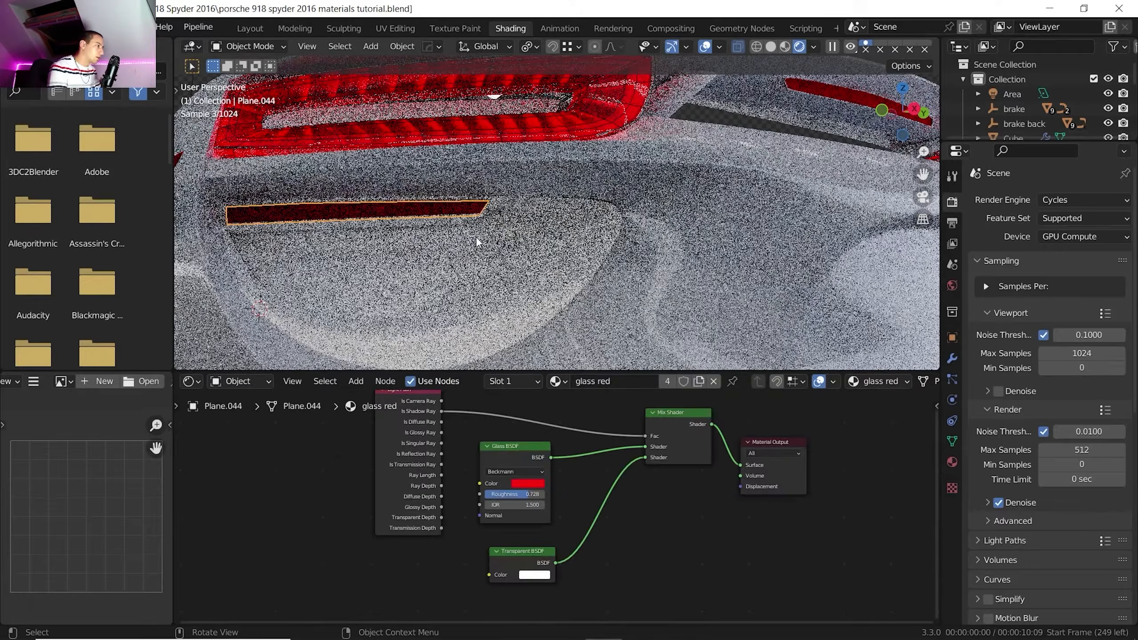
Assign the shiny plastic material to the frame around the red reflector strip below the taillight
left_click(466, 217)
left_click(523, 381)
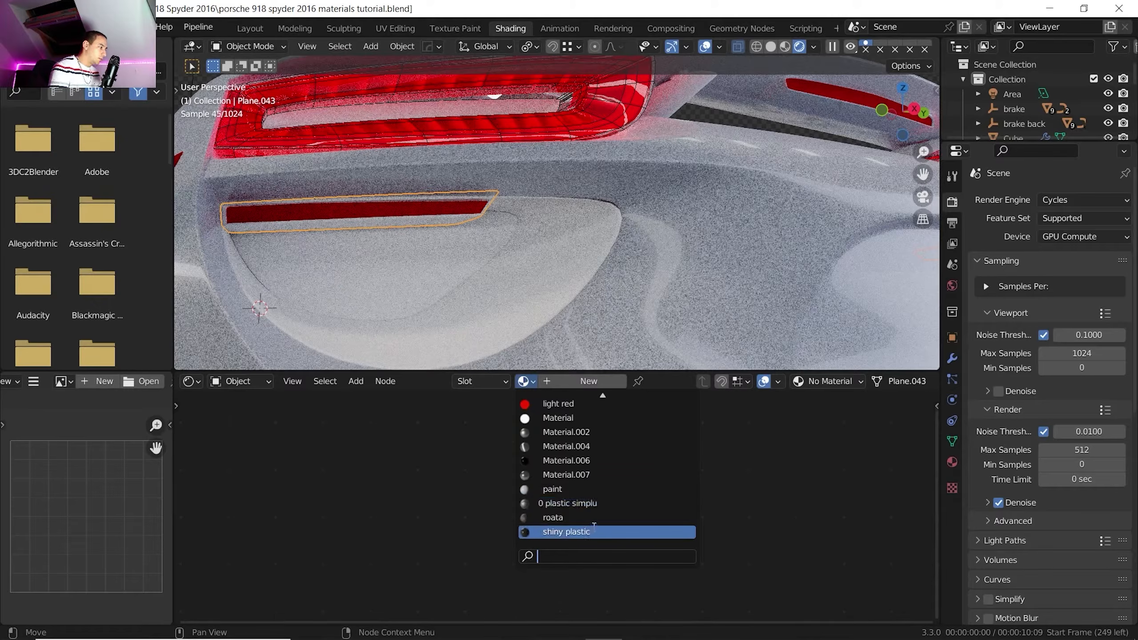
left_click(582, 532)
left_click(565, 250)
scroll(578, 217, "down", 8)
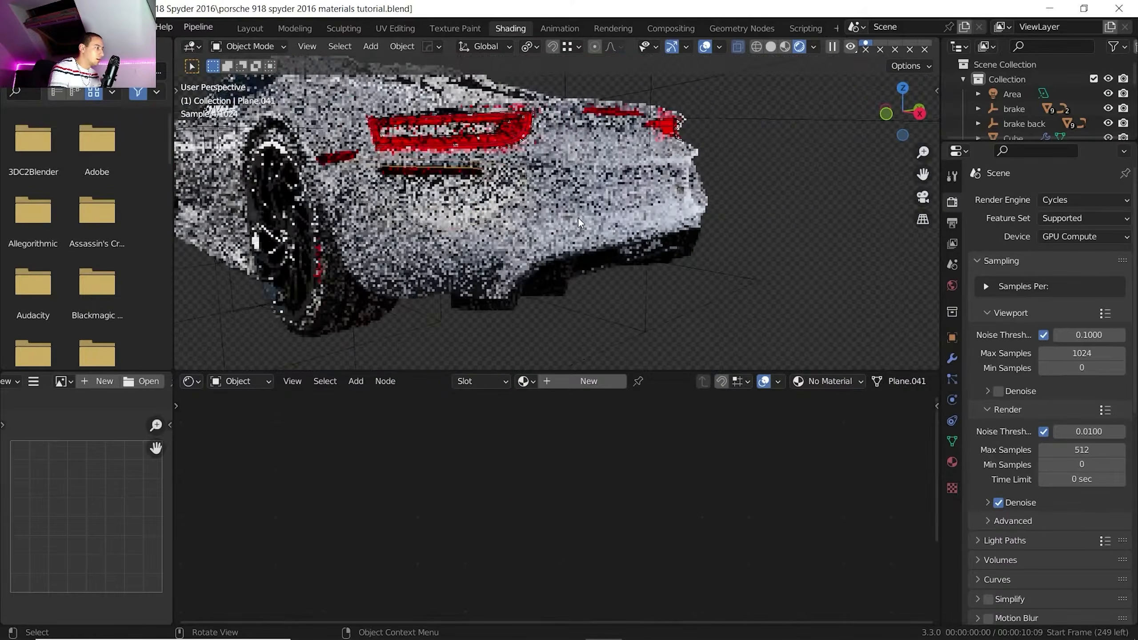
Give the underbody panel around the front wheels a new material named plastic and darken its Base Color to near black
middle_click_drag(461, 179, 569, 193)
middle_click_drag(569, 193, 522, 150, "shift")
middle_click_drag(522, 150, 496, 63)
left_click(496, 281)
middle_click_drag(496, 282, 512, 302)
scroll(497, 234, "up", 2)
left_click(560, 381)
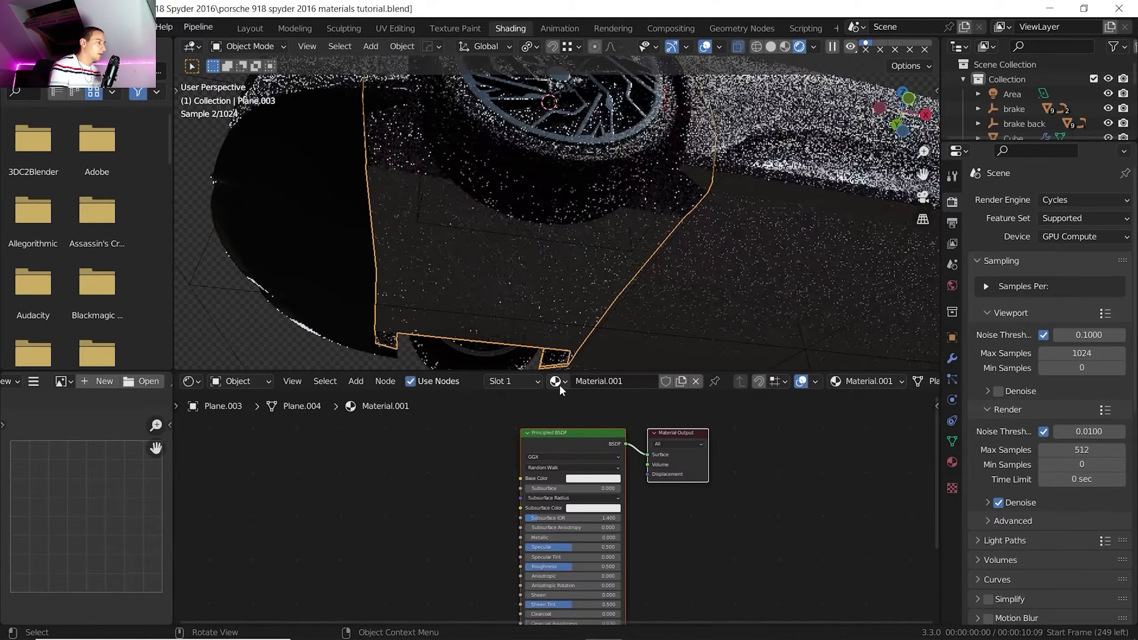
double_click(600, 381)
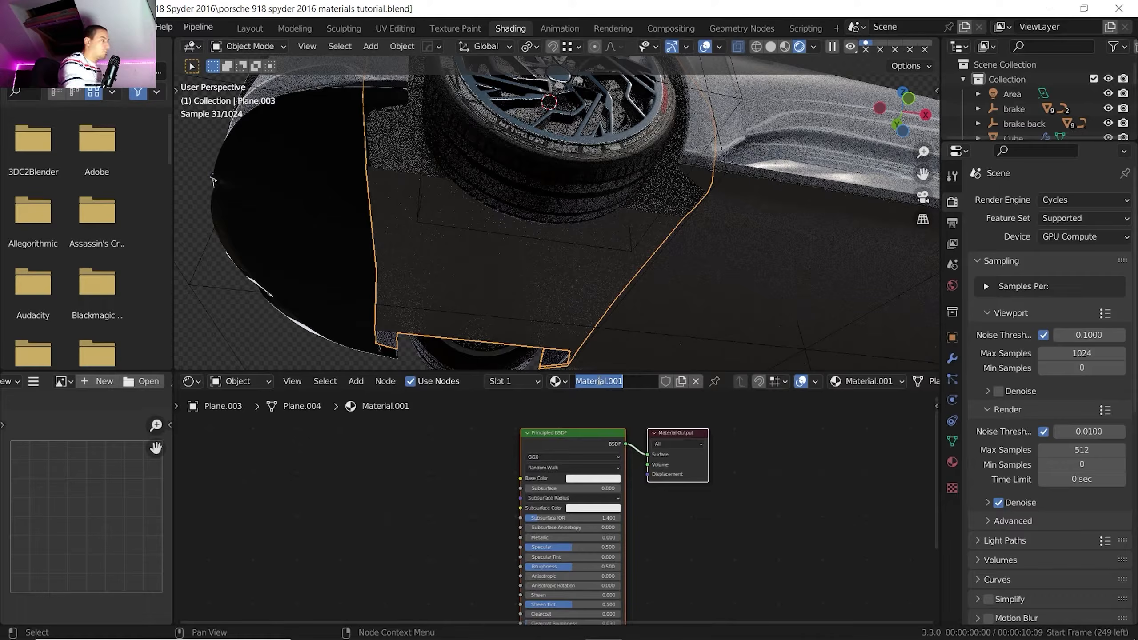
type("plastic")
key("Return")
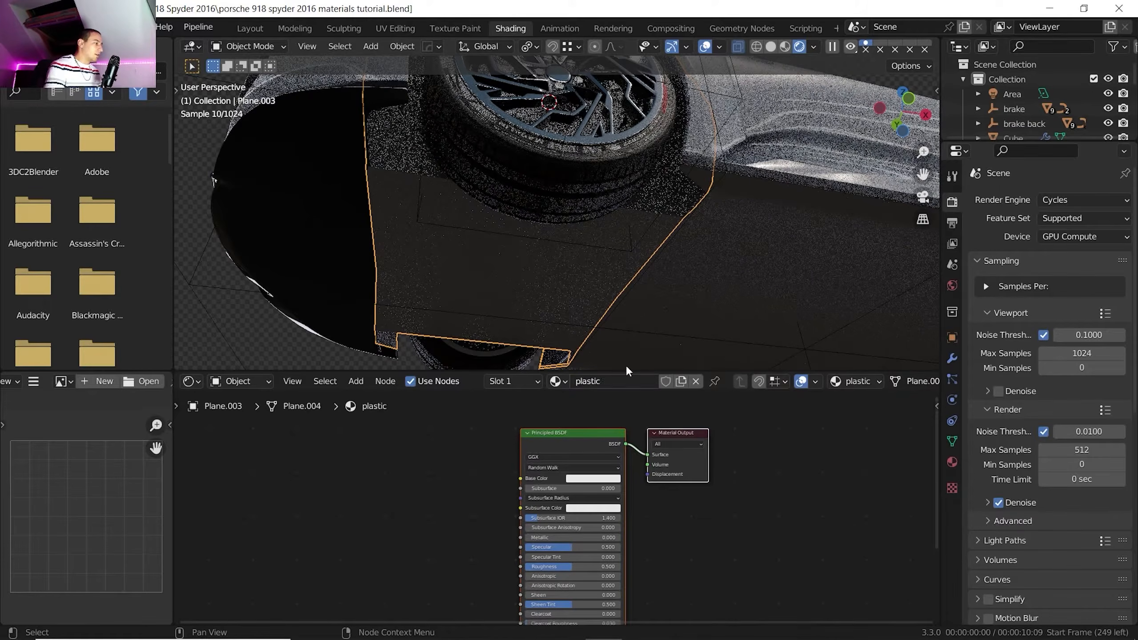
left_click(605, 479)
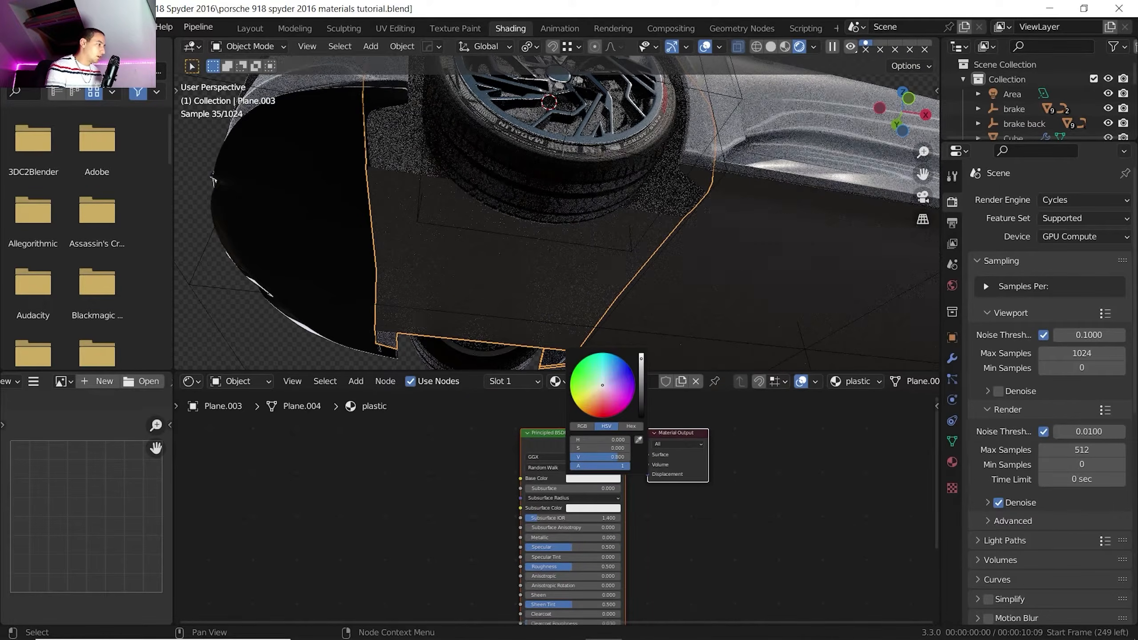
left_click_drag(641, 359, 641, 408)
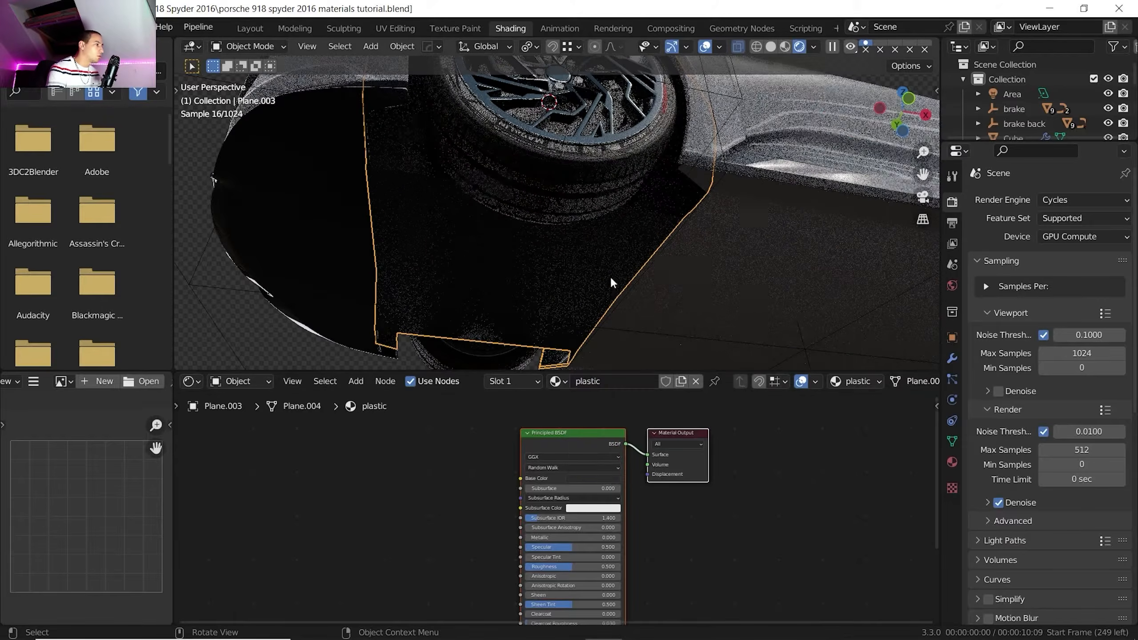
Assign the plastic material to the large floor panel running from the front section to the rear wheels
middle_click_drag(612, 283, 640, 222)
left_click(591, 343)
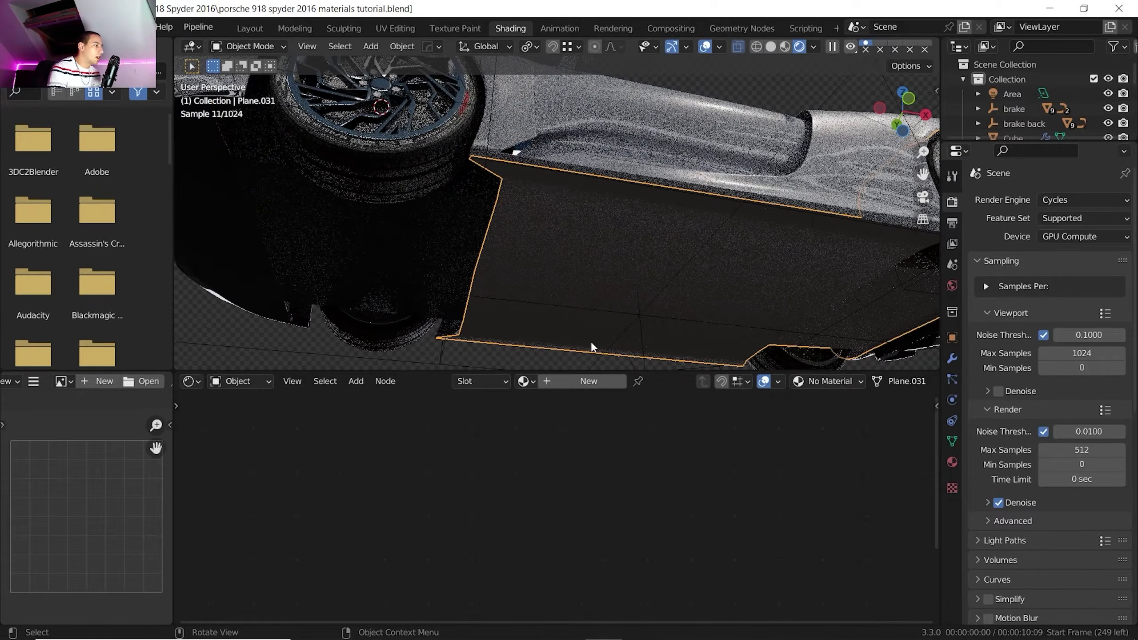
left_click(525, 381)
scroll(566, 492, "down", 10)
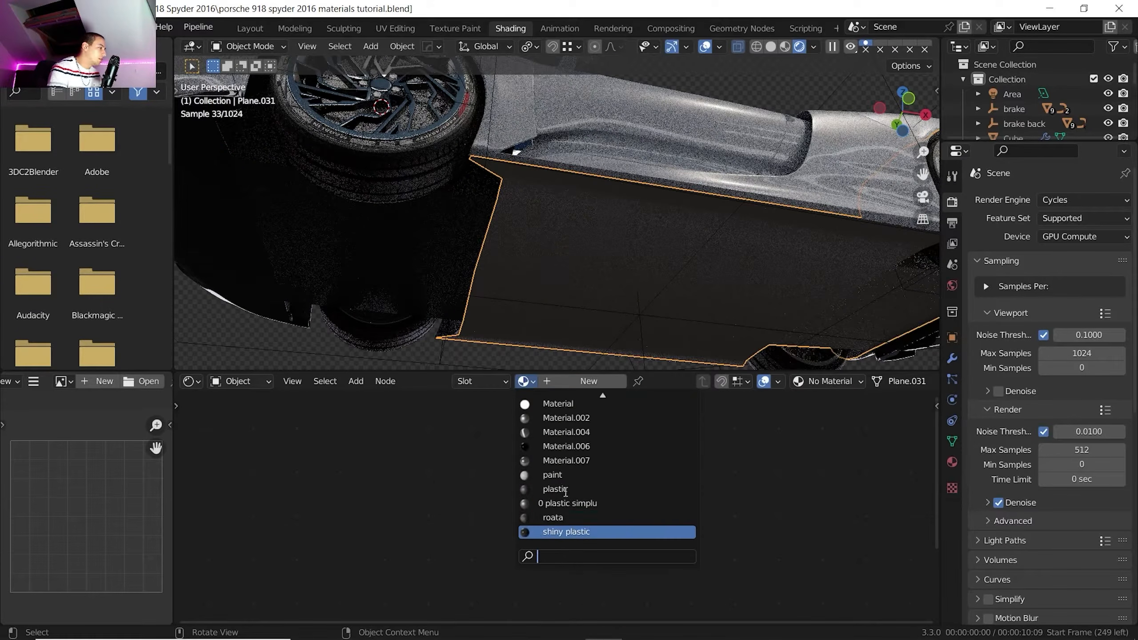
left_click(556, 489)
Assign the plastic material to the frame surrounding the windshield glass
scroll(619, 255, "down", 3)
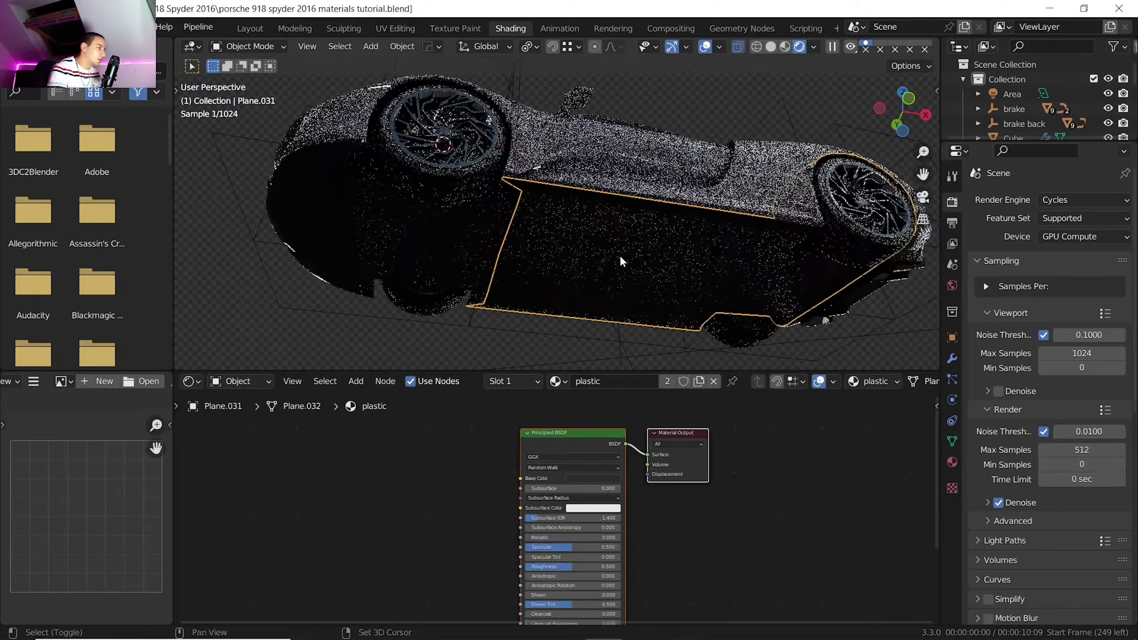
middle_click_drag(621, 257, 518, 208, "shift")
scroll(518, 208, "up", 4)
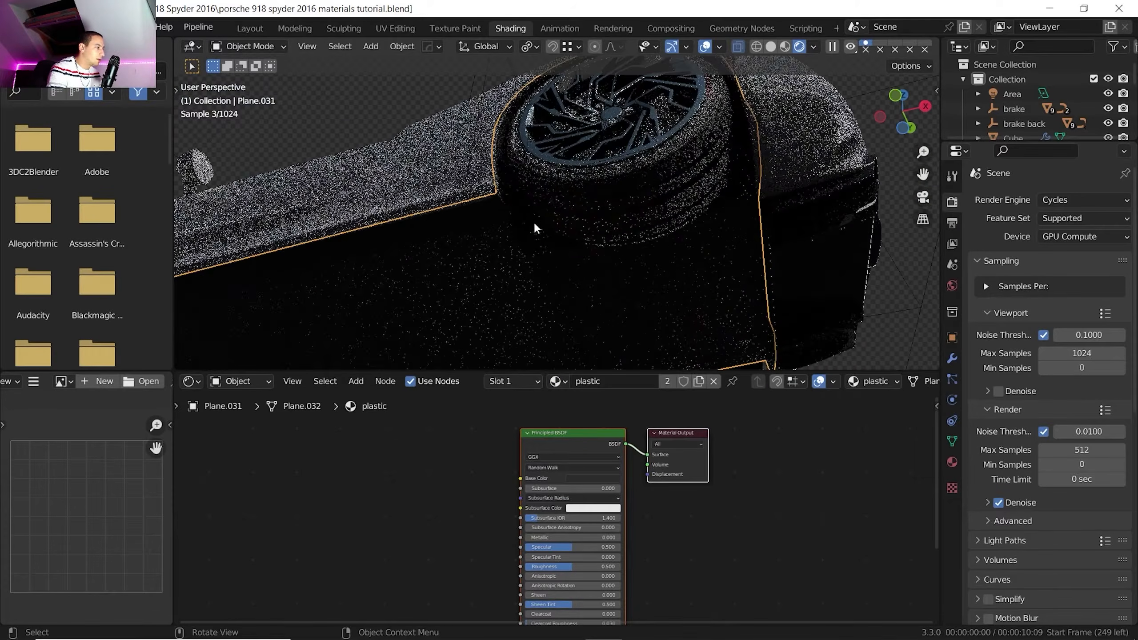
scroll(534, 221, "down", 3)
middle_click_drag(744, 205, 646, 354)
scroll(672, 441, "up", 1)
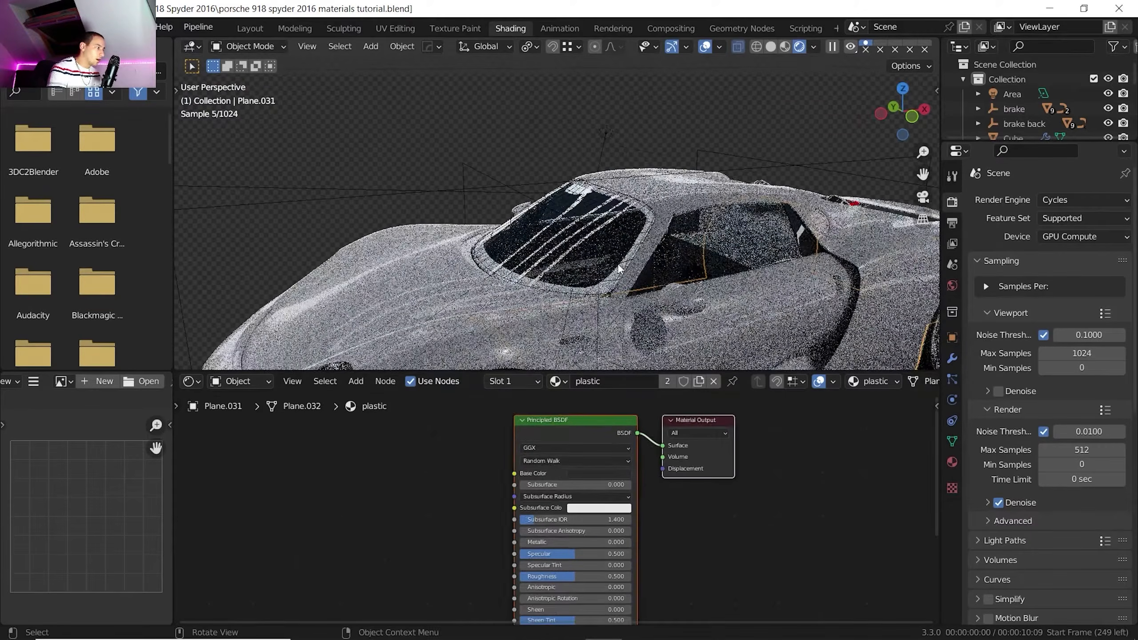
scroll(653, 270, "up", 5)
scroll(581, 215, "down", 3)
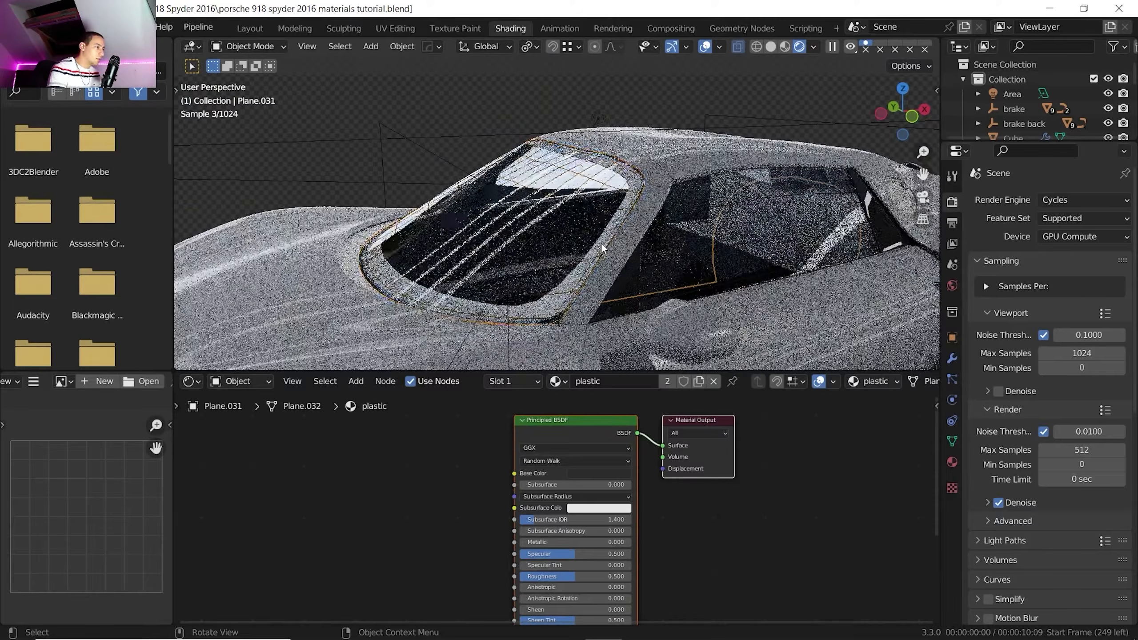
left_click(600, 242)
left_click(600, 242)
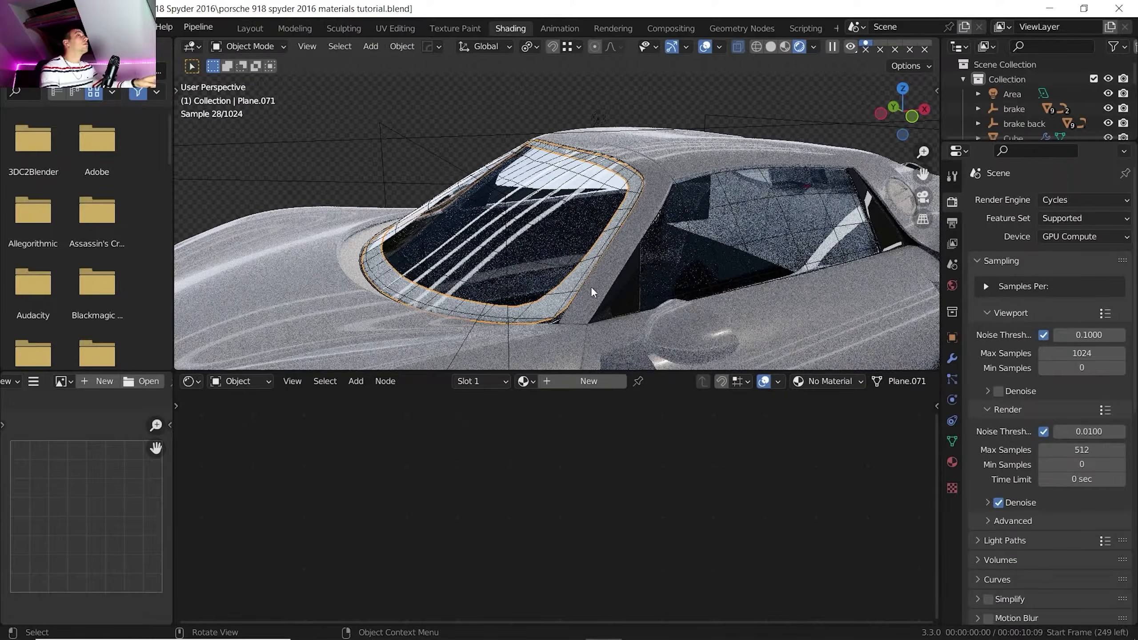
left_click(525, 381)
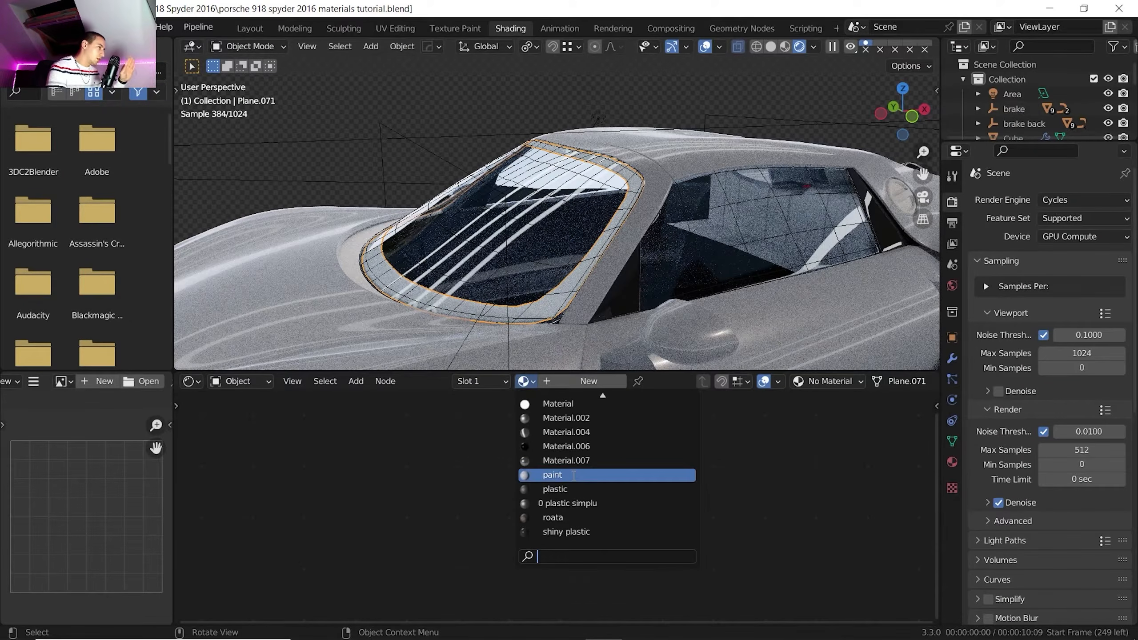
left_click(574, 489)
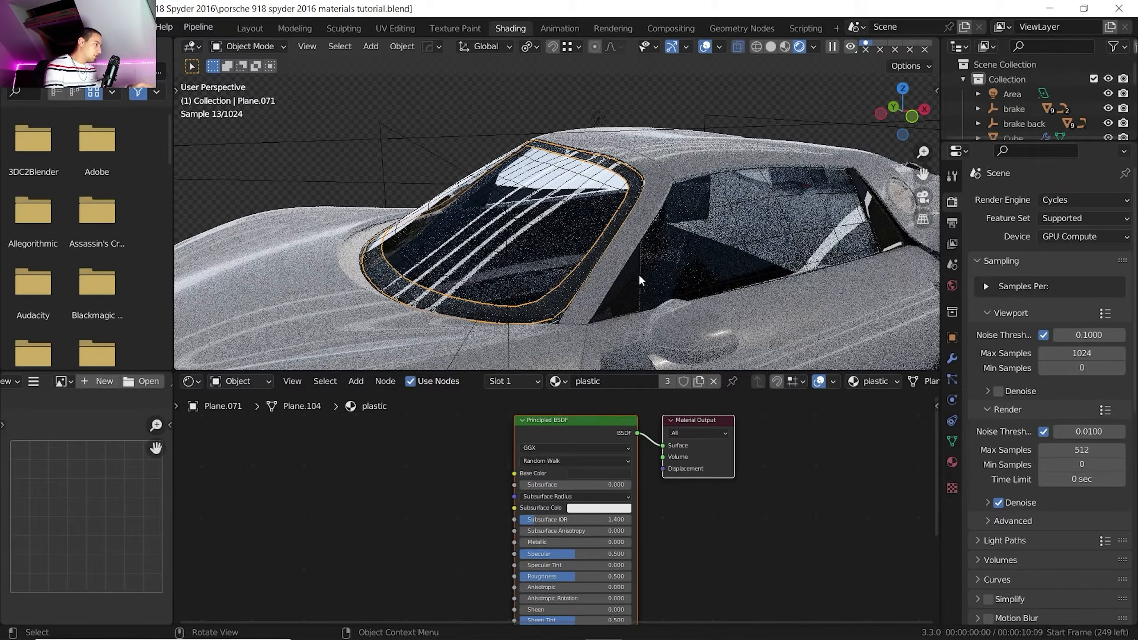
Assign the plastic material to the curved cowl panel between the hood and the windshield base
middle_click_drag(639, 273, 617, 261)
left_click(481, 119)
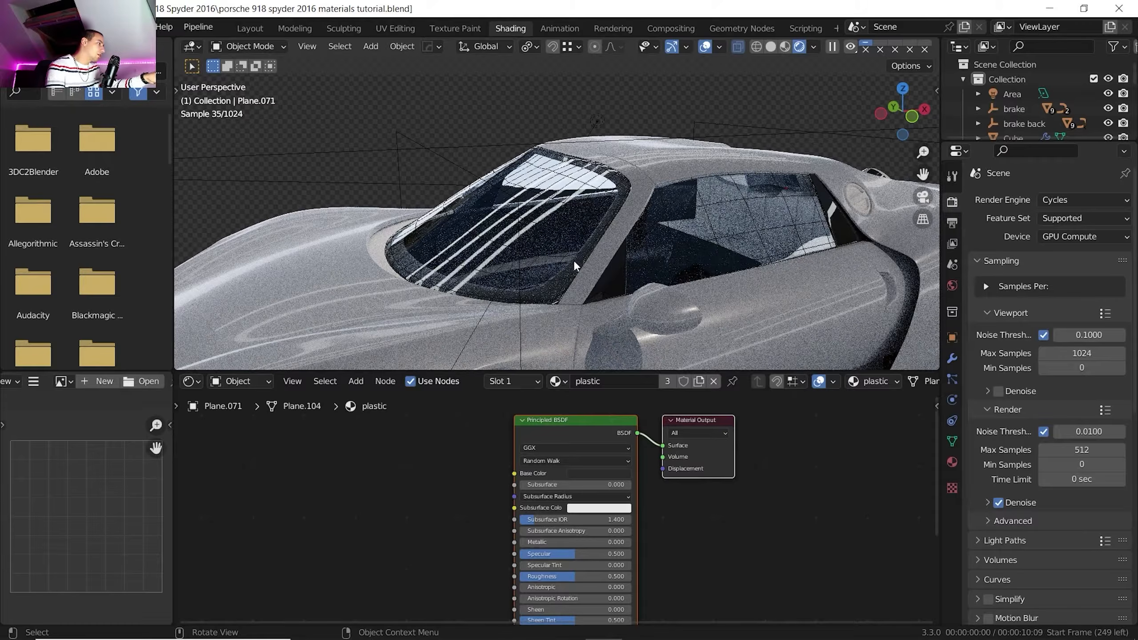
scroll(613, 224, "down", 3)
middle_click_drag(613, 224, 558, 245)
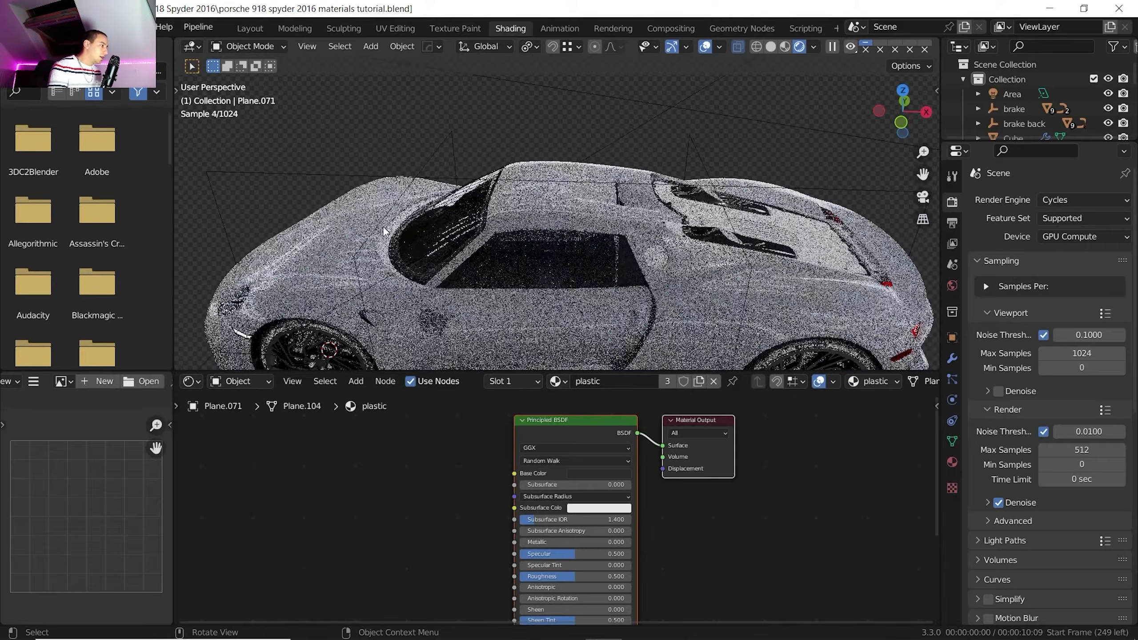
left_click(389, 230)
left_click(523, 382)
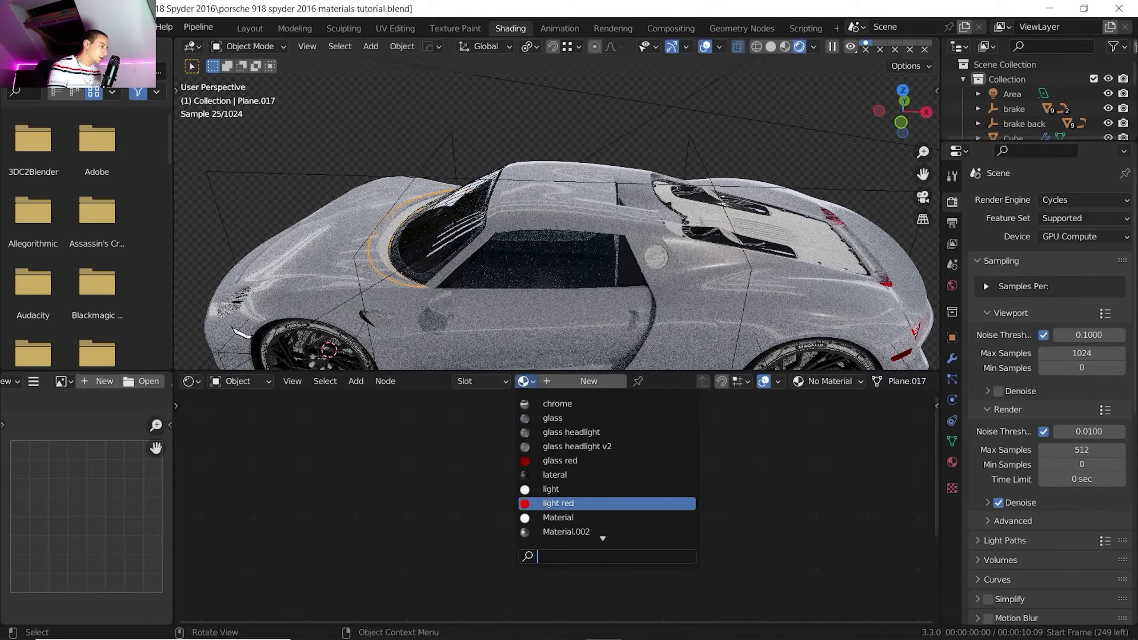
left_click(554, 490)
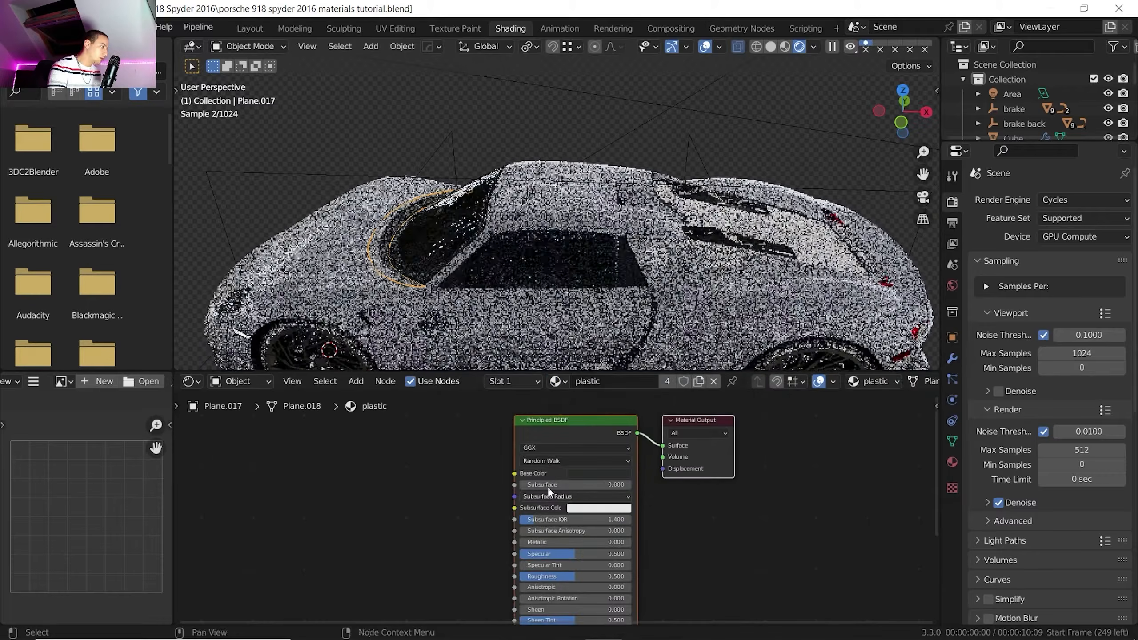
Give the front wheel's lug bolts a new material named metal
middle_click_drag(485, 256, 571, 212)
scroll(609, 252, "up", 2)
middle_click_drag(403, 345, 561, 165, "shift")
middle_click_drag(658, 351, 562, 227, "shift")
scroll(562, 226, "up", 4)
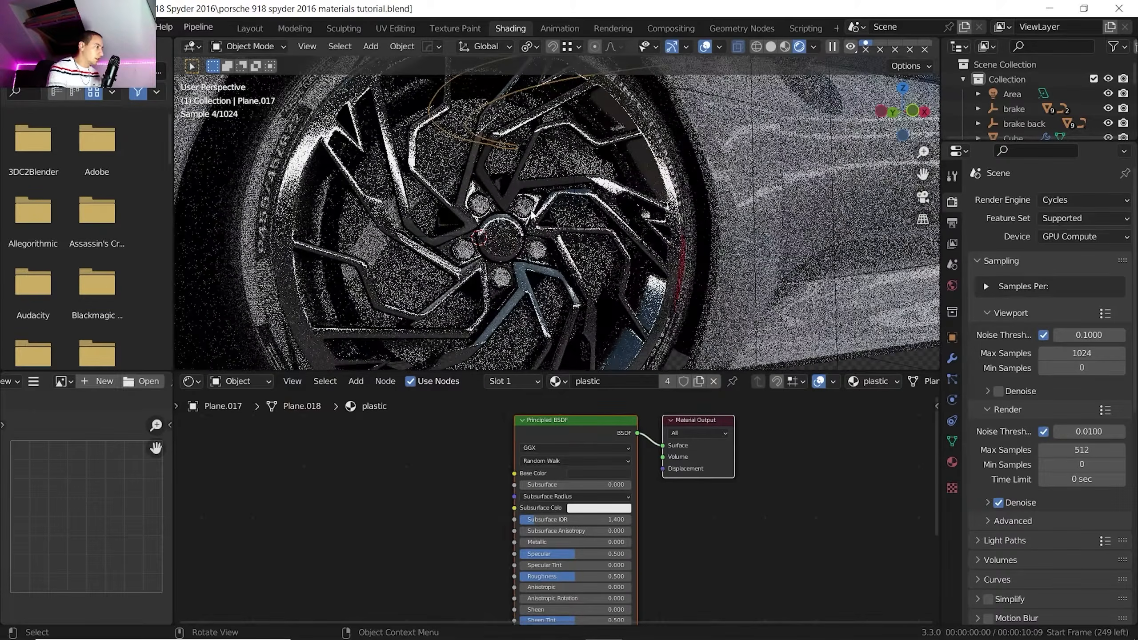
left_click(535, 250)
left_click(552, 381)
double_click(602, 381)
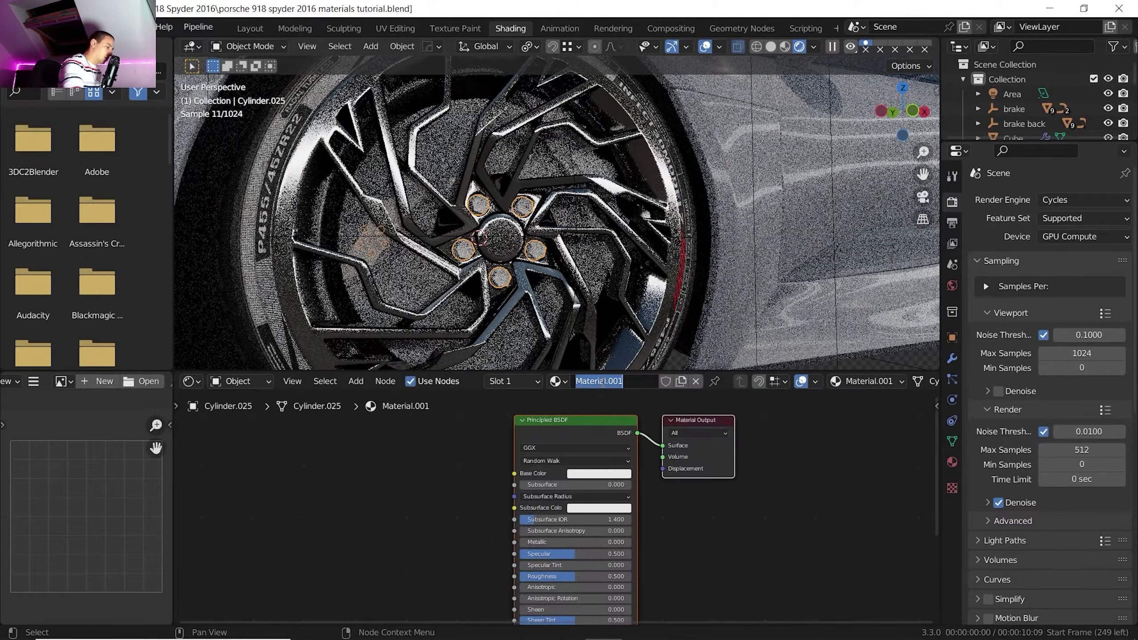
type("metal")
key("Return")
Set the metal material's Metallic to 1.000 and lower its Roughness to about 0.2
scroll(602, 381, "down", 1)
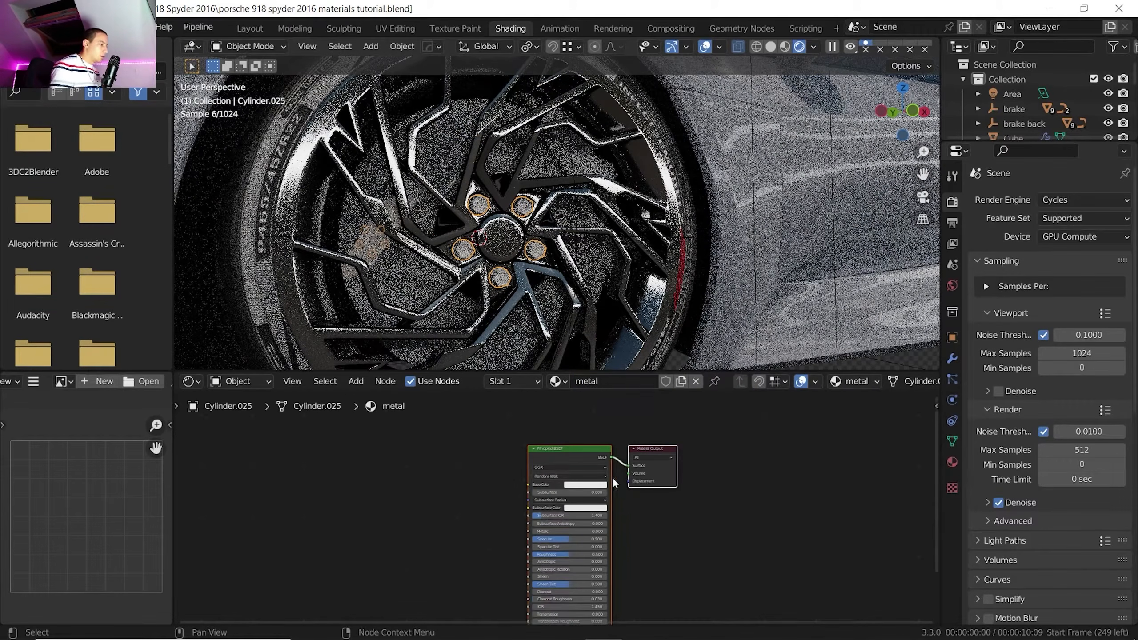
scroll(563, 450, "up", 2)
left_click_drag(562, 458, 598, 455)
scroll(517, 471, "up", 1)
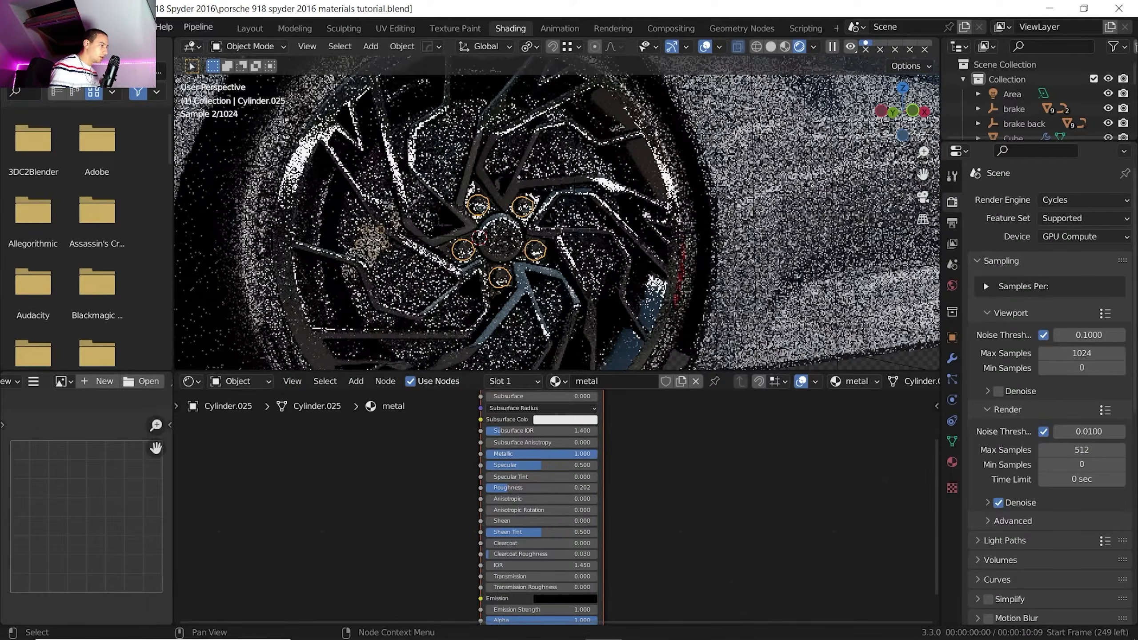
middle_click_drag(578, 462, 581, 507)
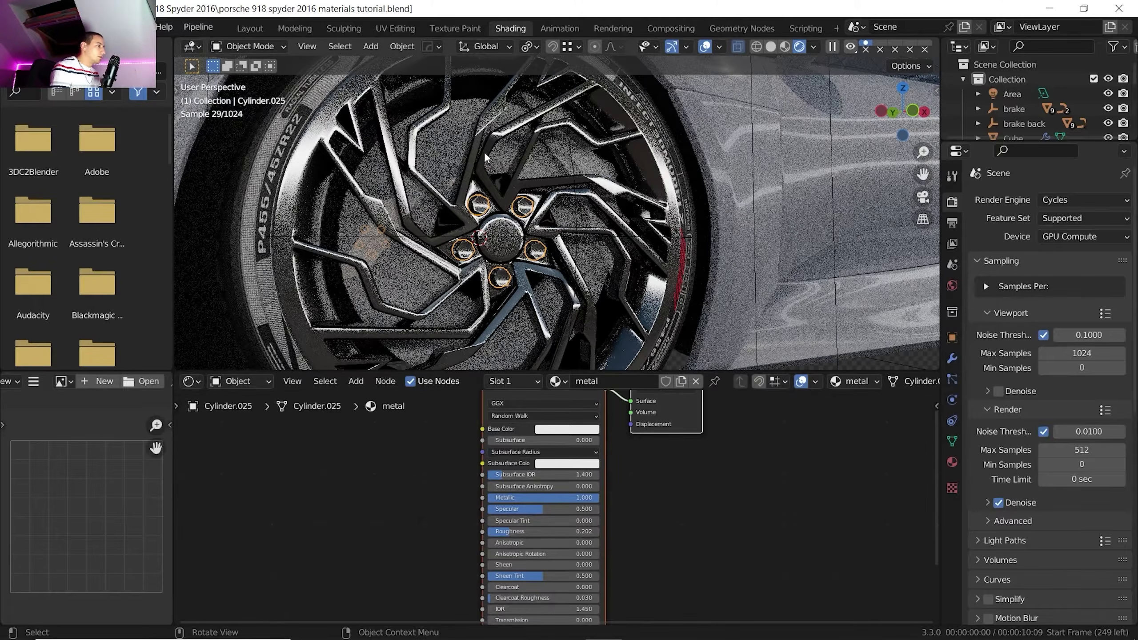
Hide the front wheel, its wheel arch liner and the surrounding painted body panels to expose the front brake disc
left_click(481, 148)
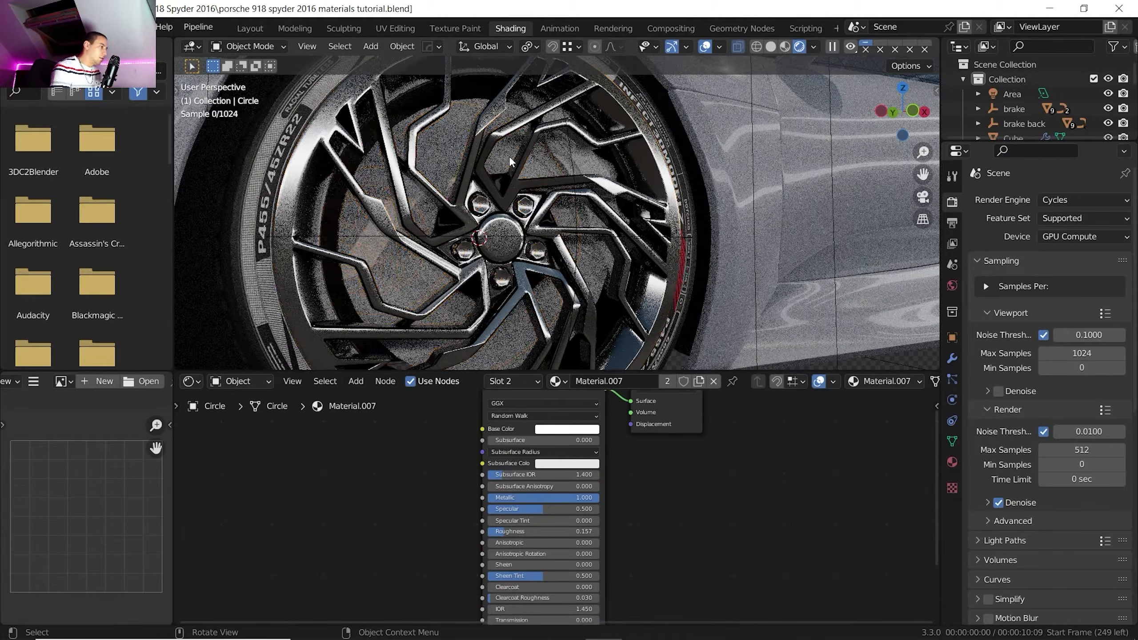
middle_click_drag(509, 155, 537, 187)
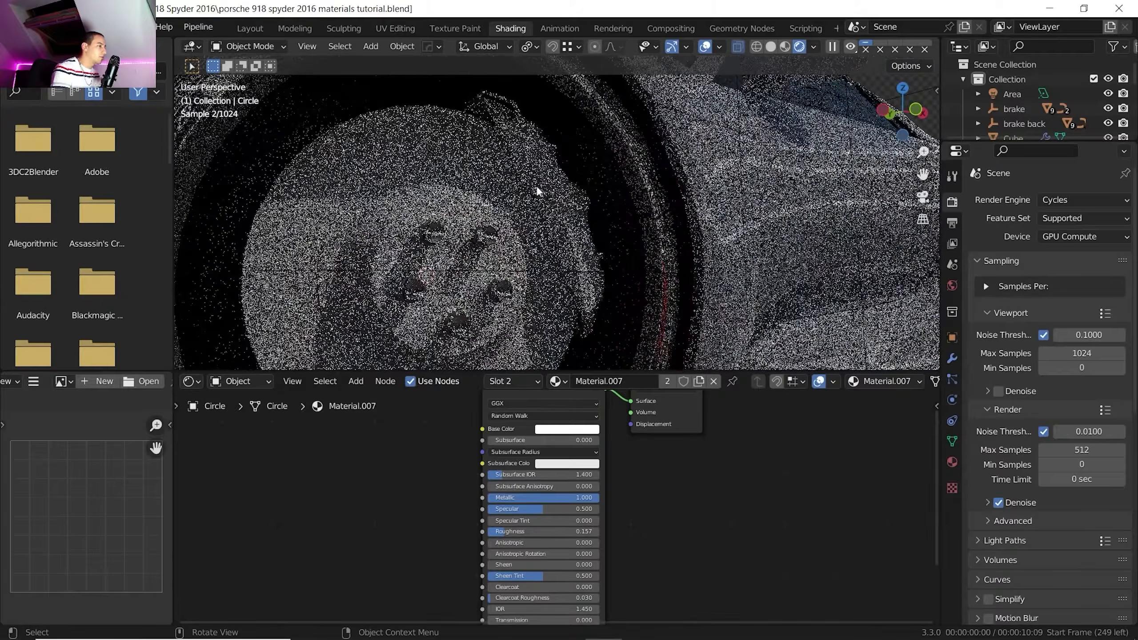
left_click(618, 145)
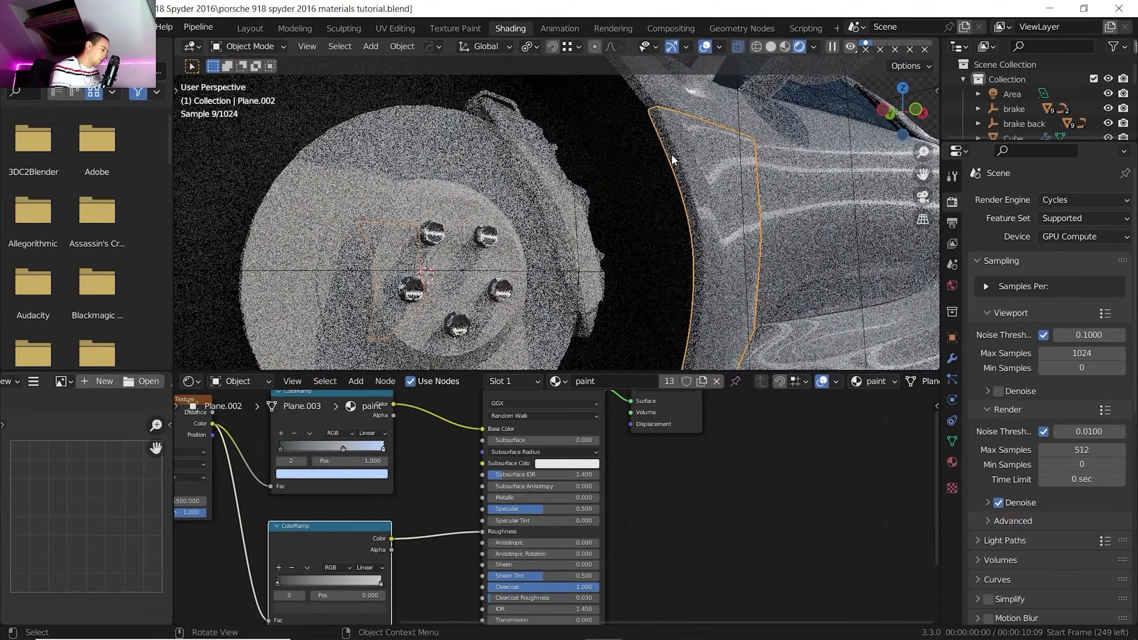
left_click(646, 153)
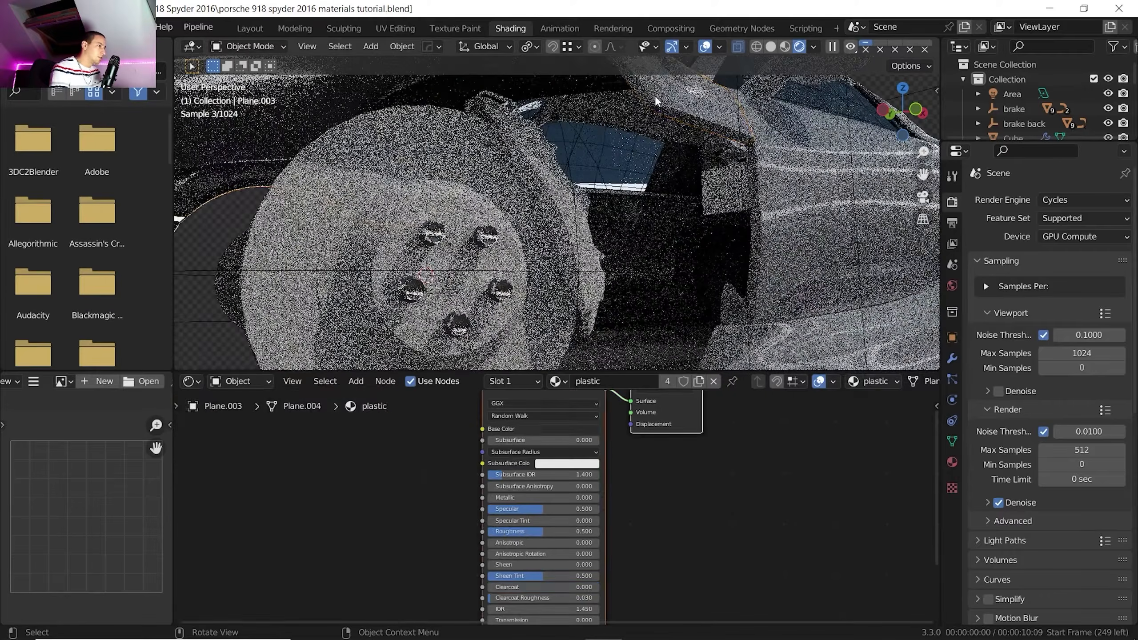
left_click(654, 95)
scroll(651, 108, "down", 4)
scroll(560, 220, "up", 6)
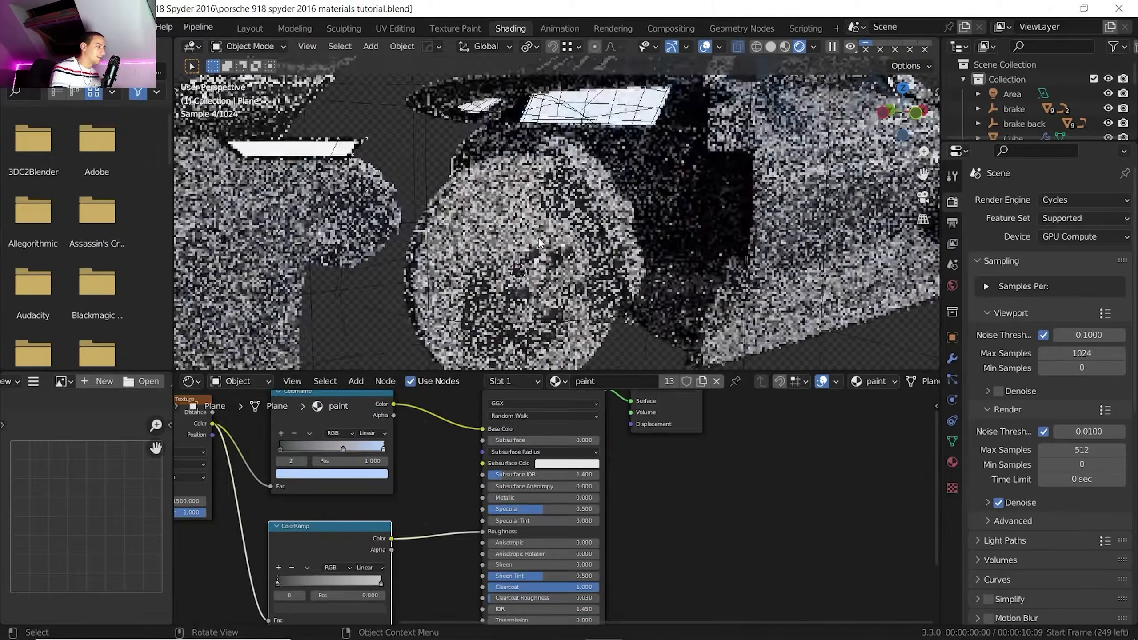
Assign the paint material to the front brake caliper, make it a separate copy and name it paint caliper
scroll(539, 238, "down", 2)
left_click(628, 166)
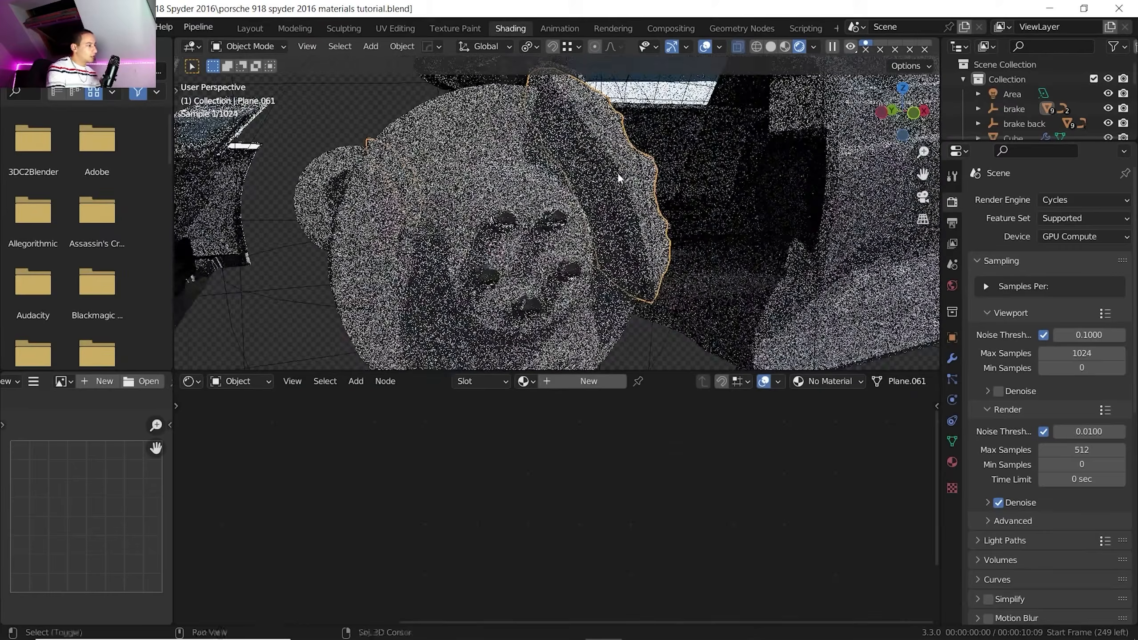
left_click(524, 381)
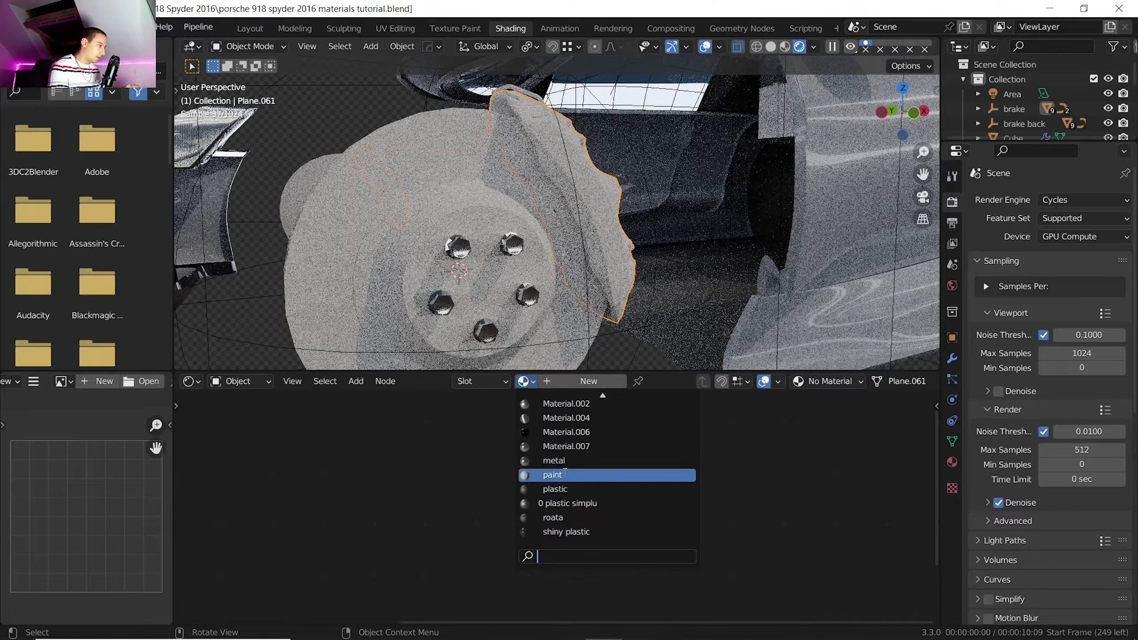
left_click(559, 475)
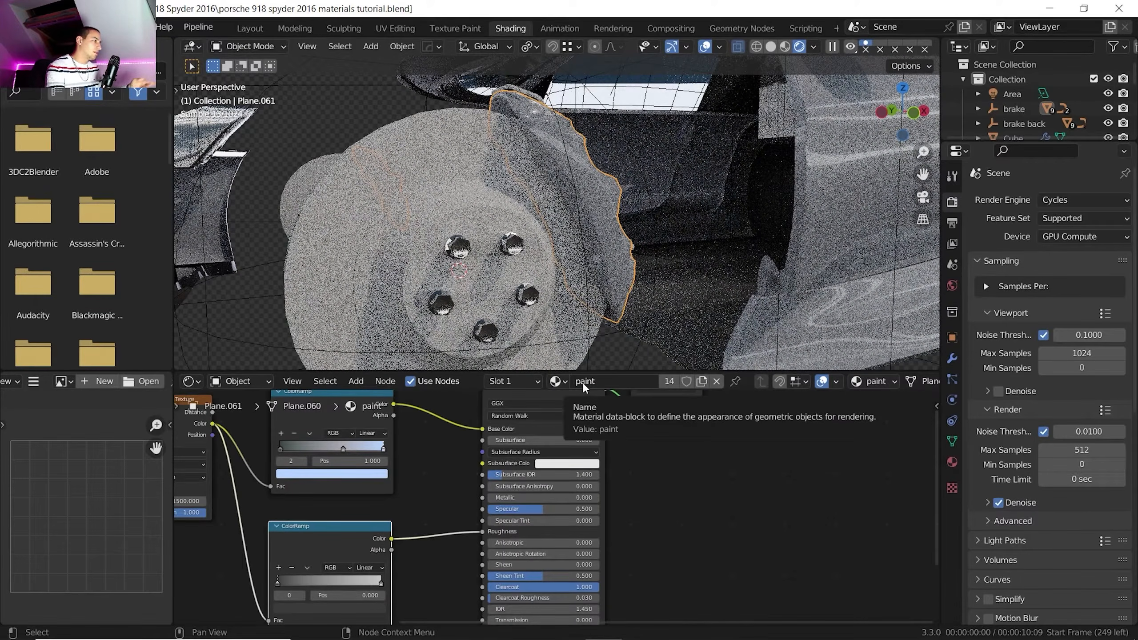
left_click(669, 381)
left_click(596, 381)
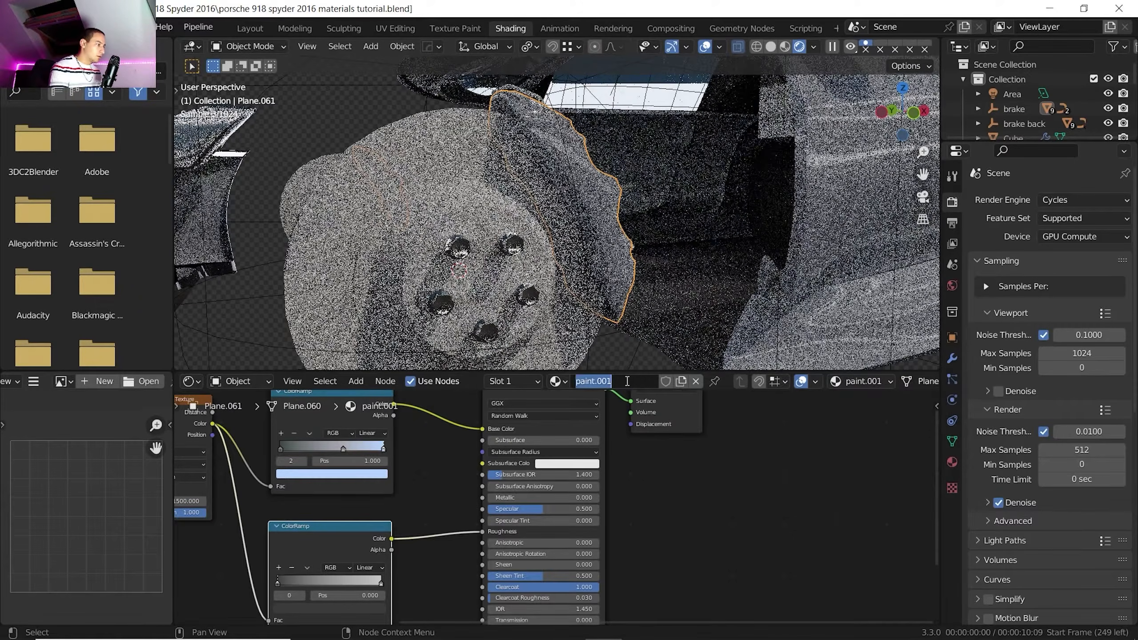
left_click(627, 381)
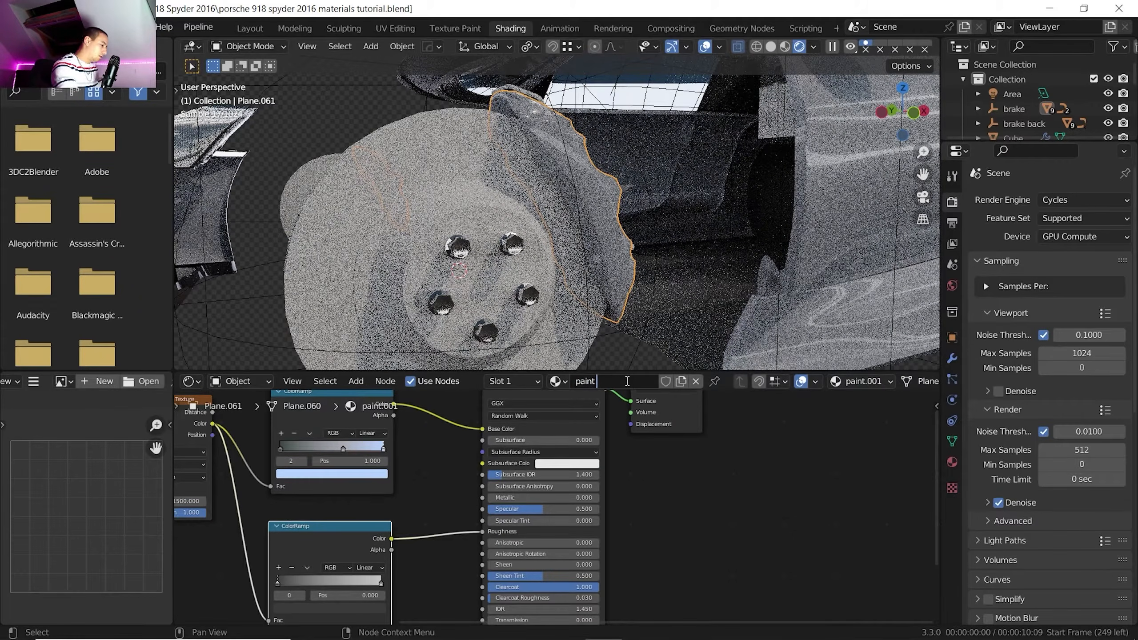
type("caliper")
key("Return")
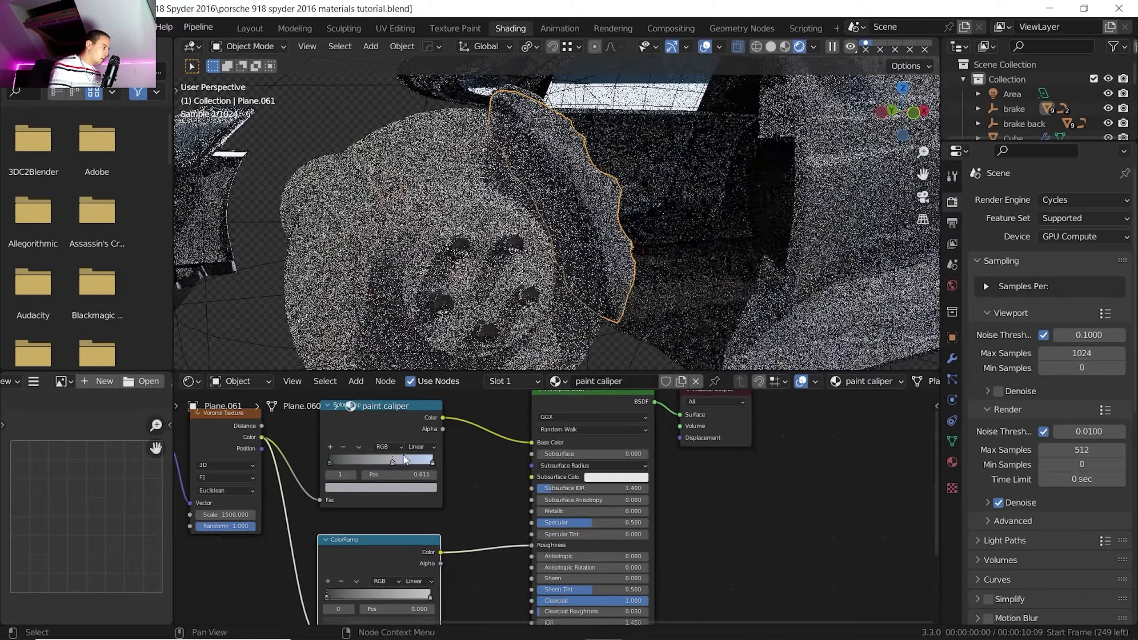
Recolor the middle stop of the caliper paint's base color ramp to bright saturated green
left_click(396, 486)
left_click_drag(380, 371, 355, 355)
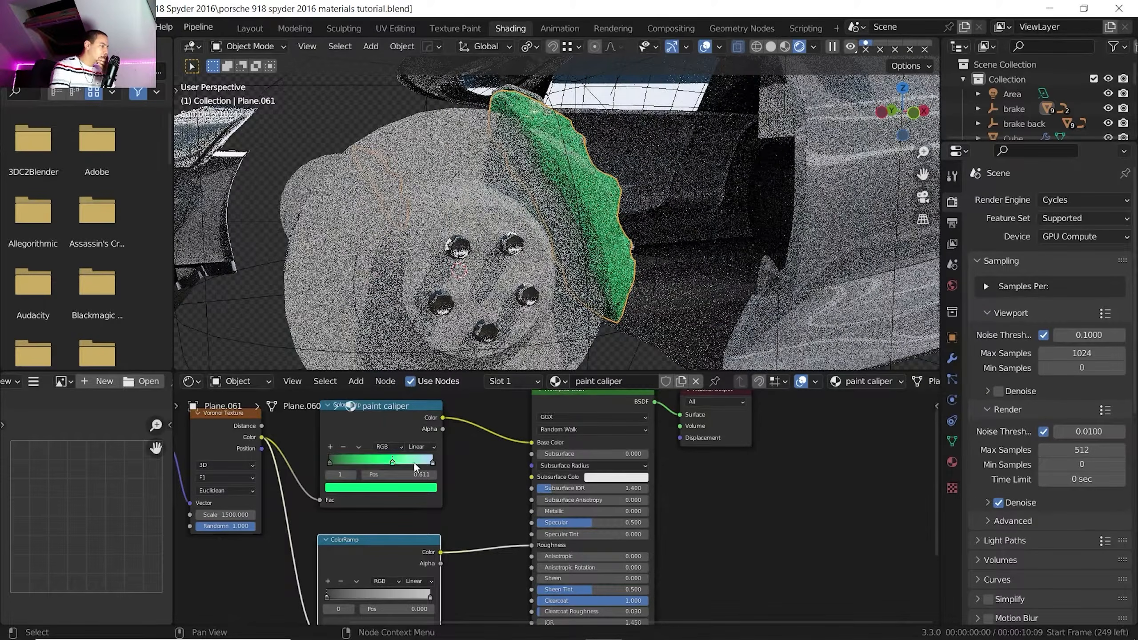
left_click(393, 489)
left_click_drag(351, 359, 342, 350)
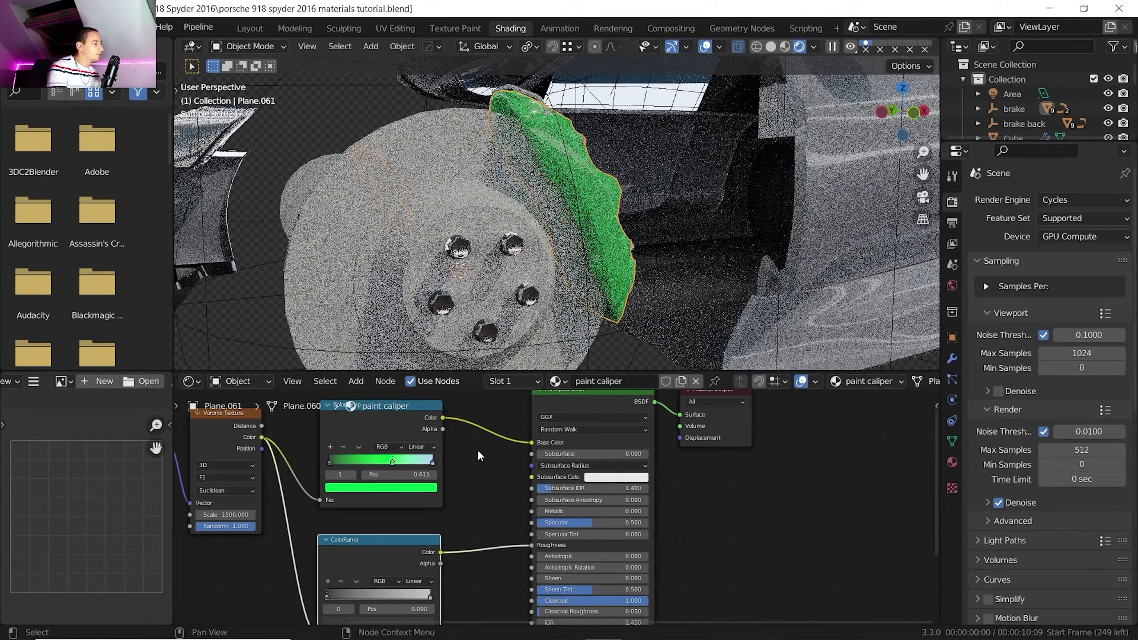
Recolor the base color ramp's last stop to saturated cyan and its first stop to dark green
left_click(432, 461)
left_click(429, 486)
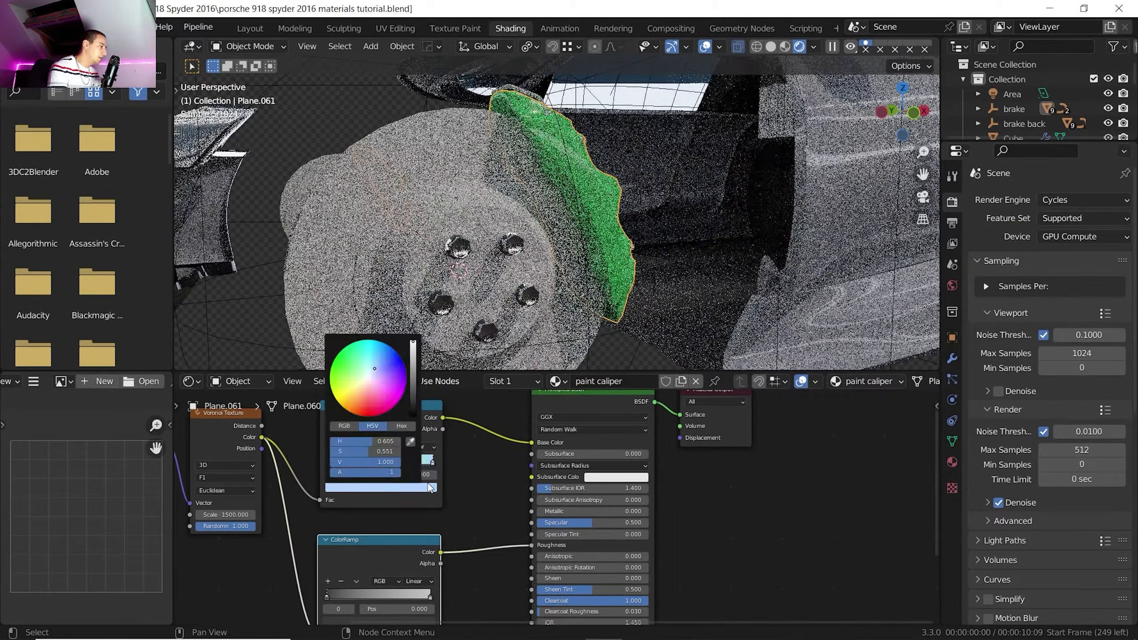
left_click_drag(369, 355, 364, 340)
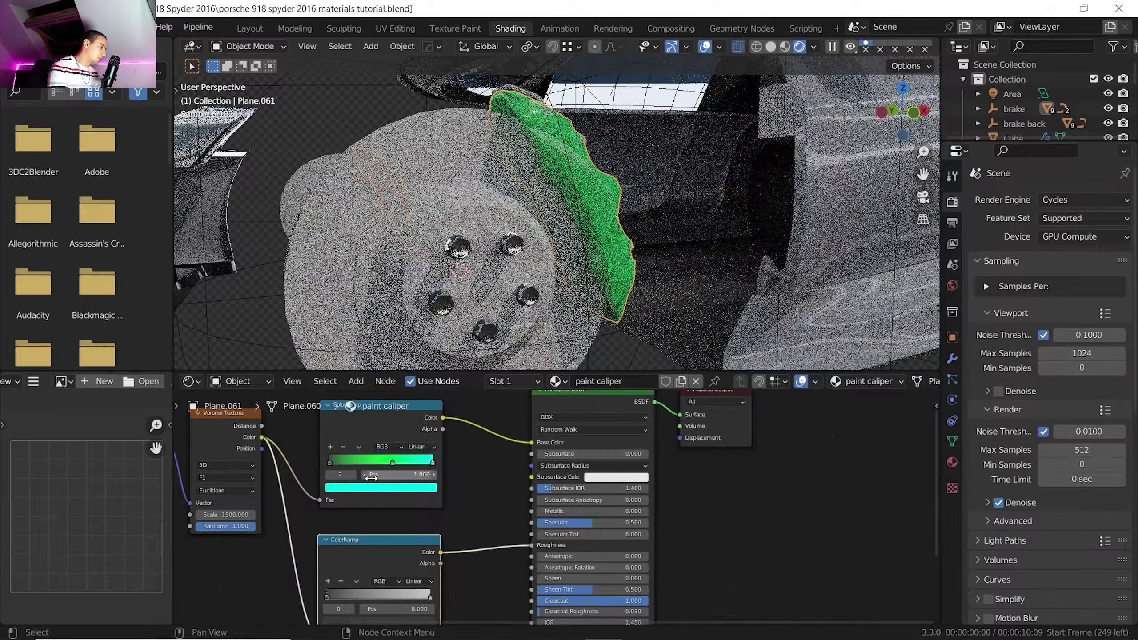
left_click(330, 460)
left_click(353, 486)
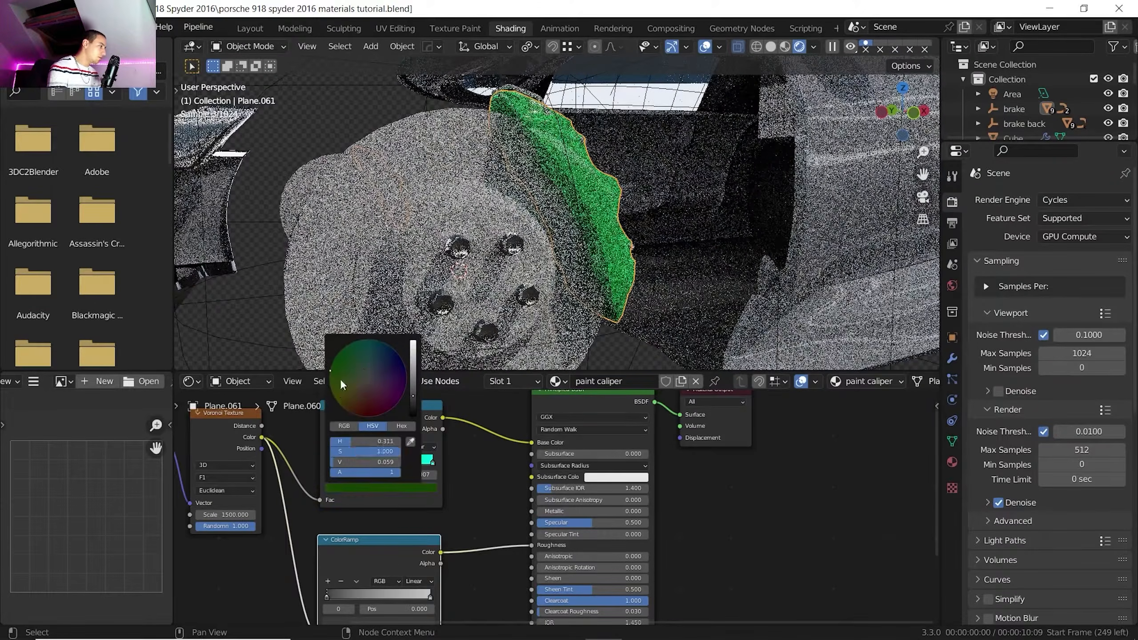
scroll(479, 489, "down", 1)
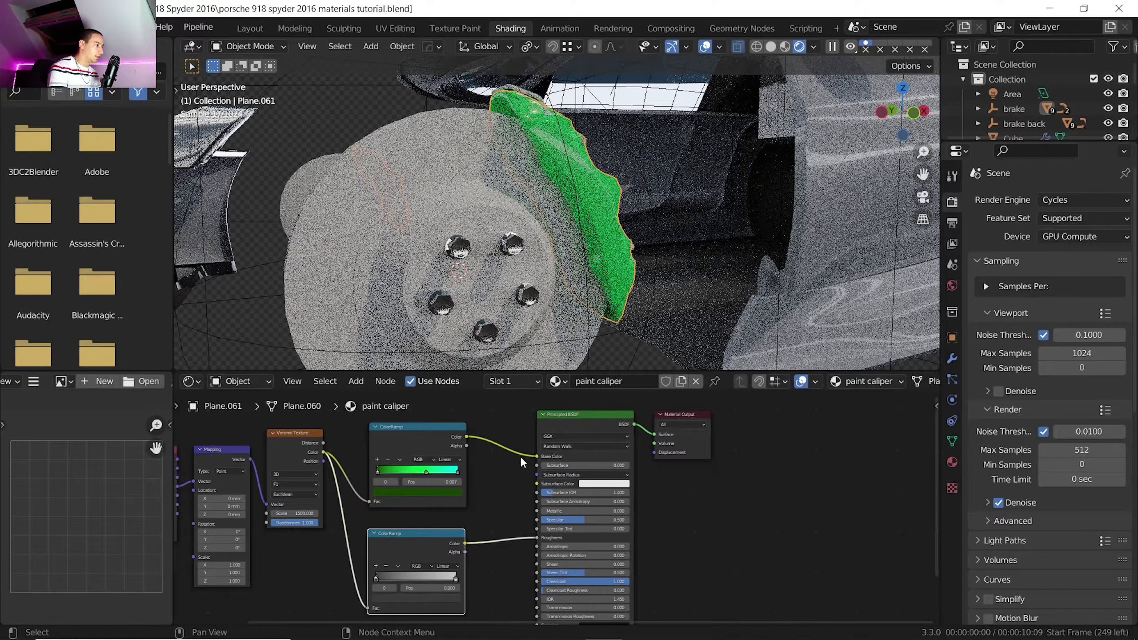
Assign the metal material to the thin pipe along the upper end of the brake caliper
middle_click_drag(587, 277, 528, 108)
left_click(528, 107)
left_click(524, 381)
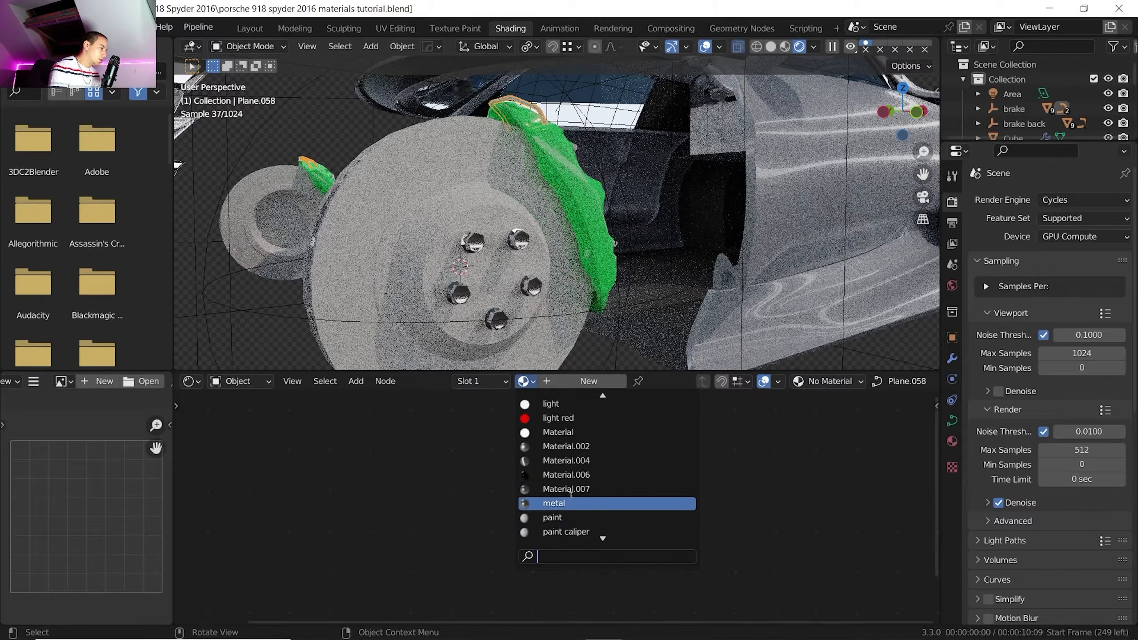
left_click(571, 500)
Assign the metal material to the brake pad inside the caliper opening
middle_click_drag(575, 194, 515, 183)
left_click(545, 126)
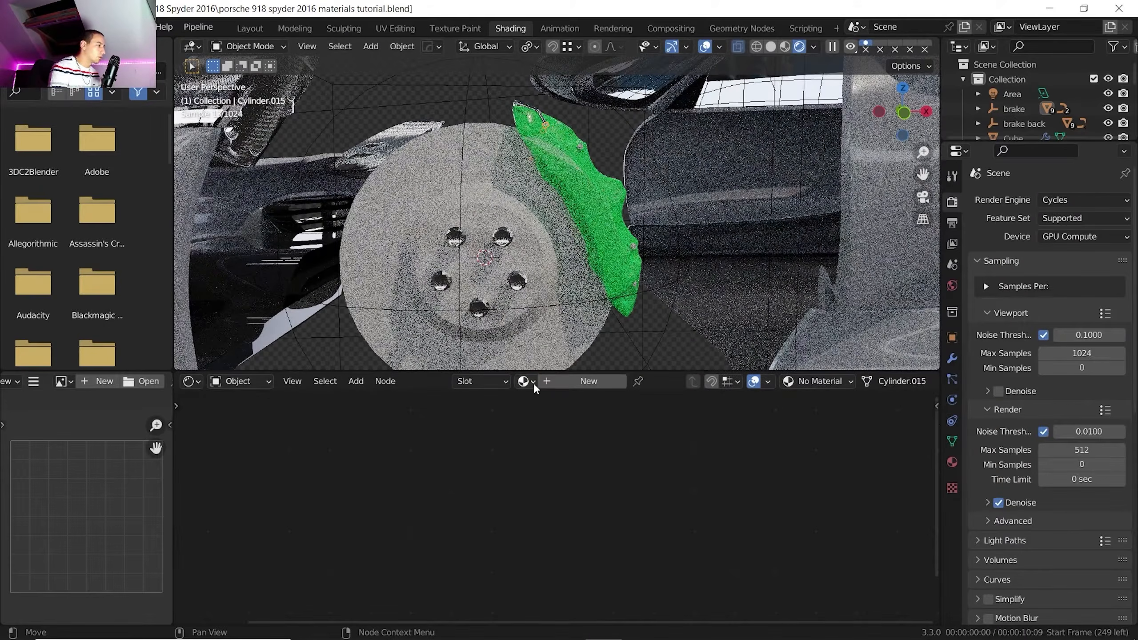
left_click(529, 381)
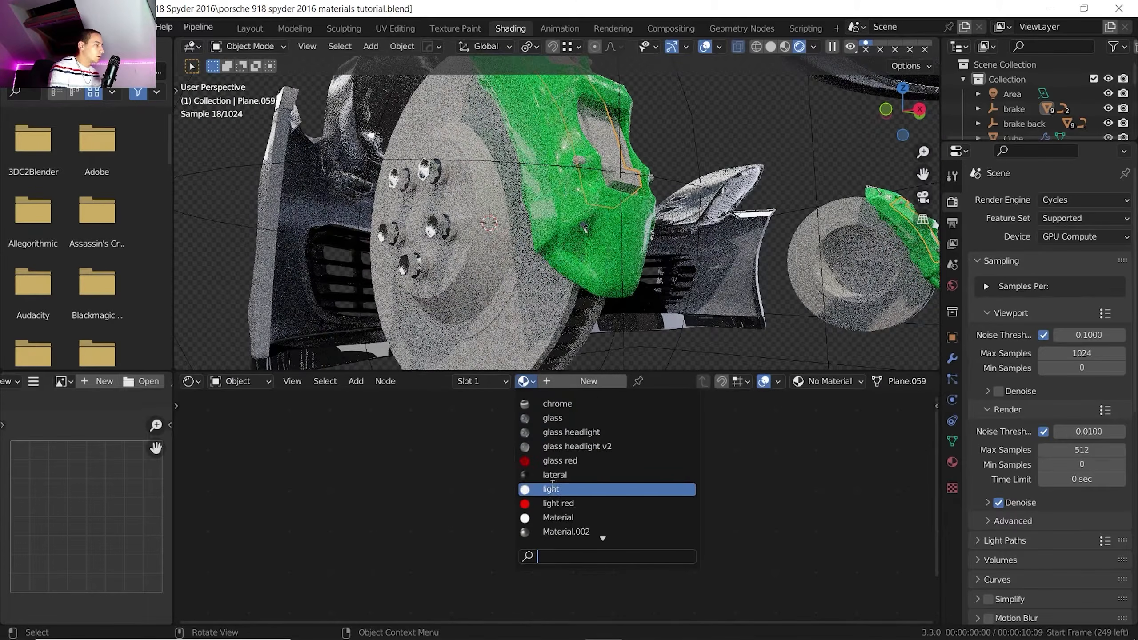
scroll(560, 493, "down", 4)
left_click(571, 529)
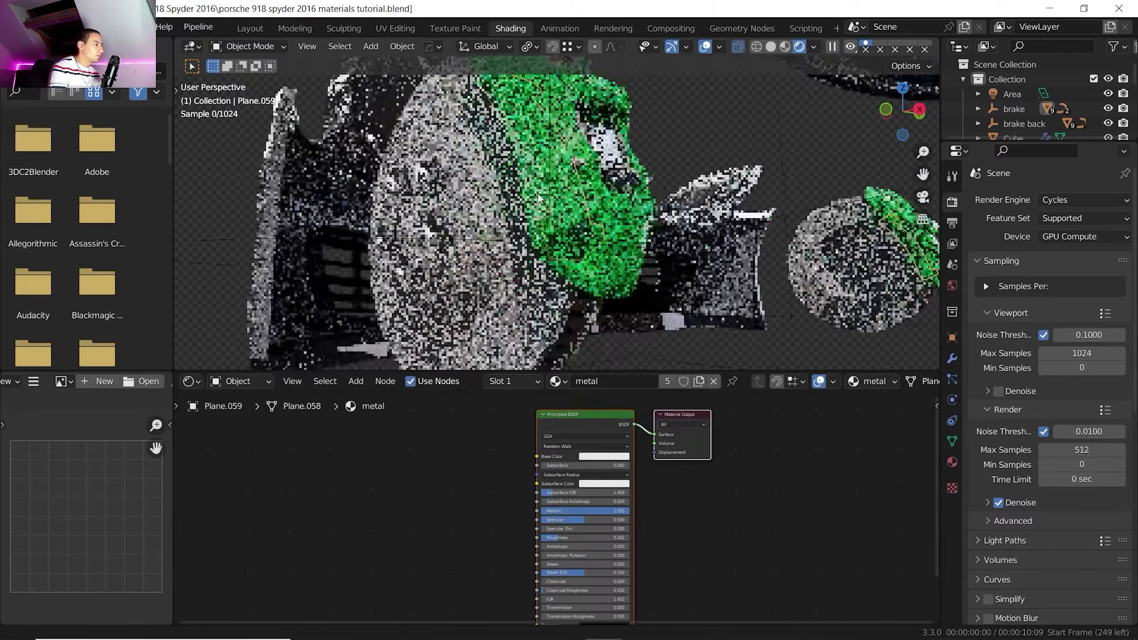
Give the second pad part inside the caliper a separate copy of metal named metal dark, with a grey base color
middle_click_drag(537, 193, 533, 237, "shift")
middle_click_drag(533, 238, 525, 235)
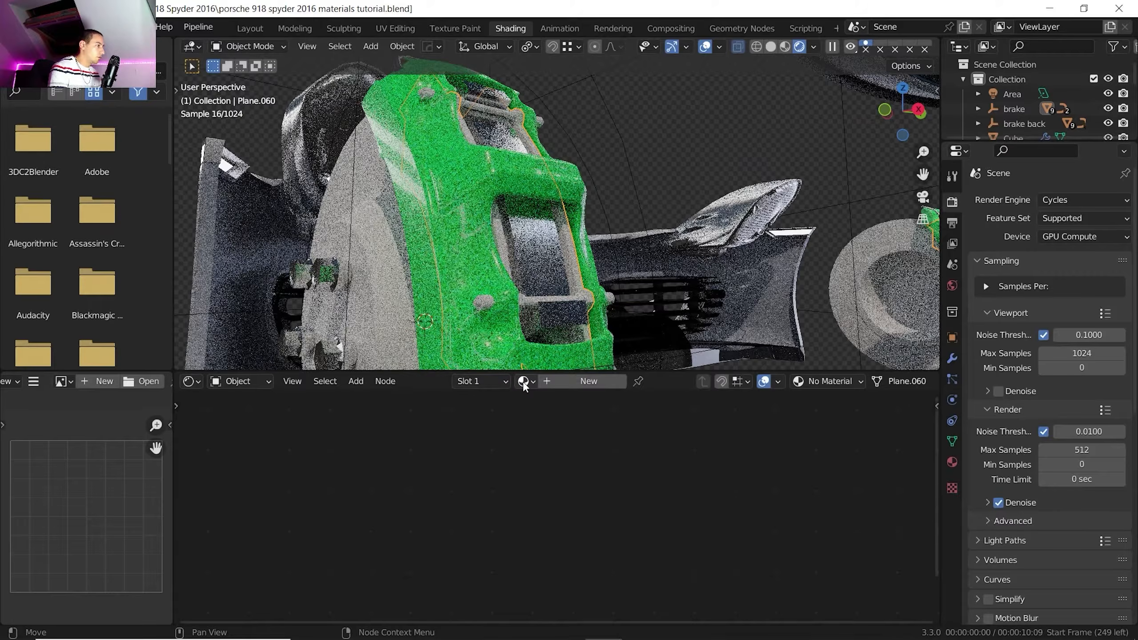
left_click(574, 531)
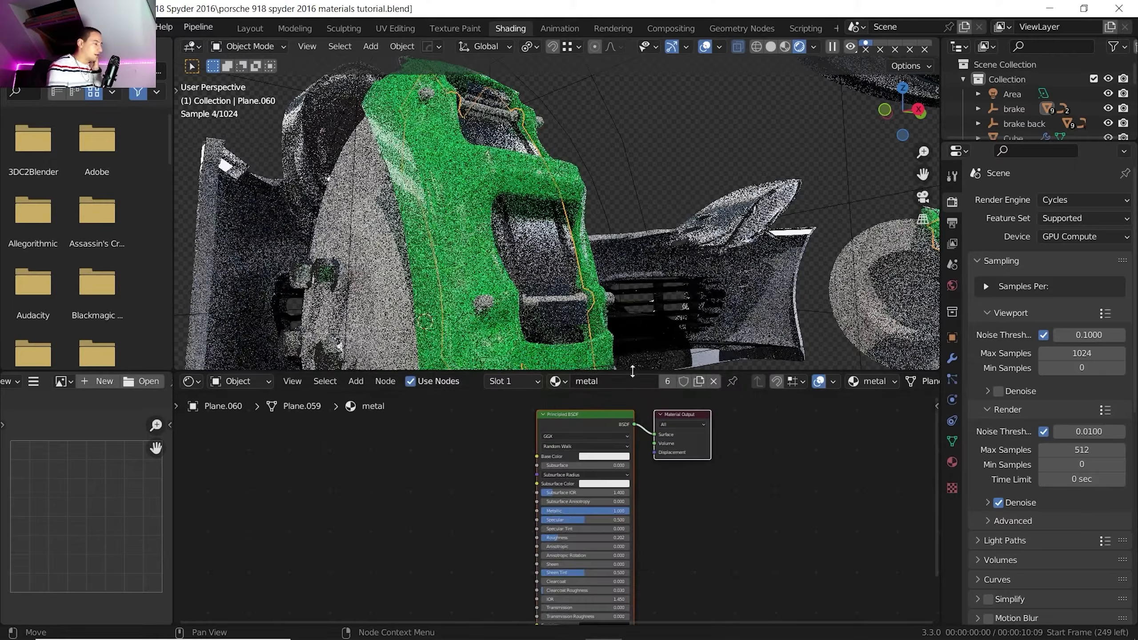
left_click(699, 381)
left_click(638, 381)
left_click(638, 382)
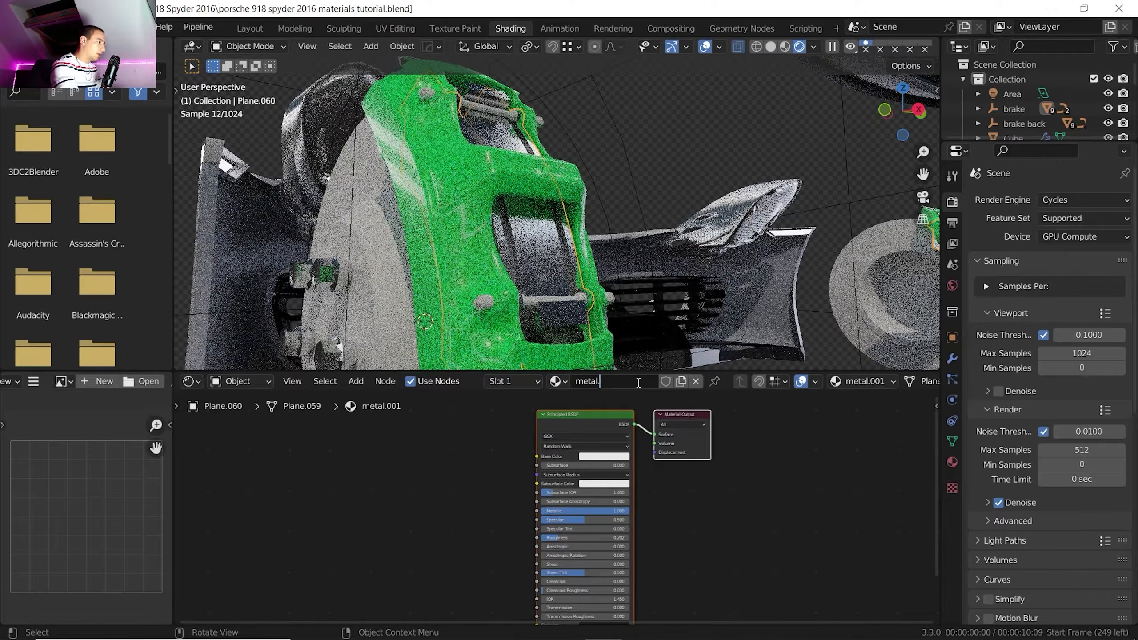
type("dark")
key("Return")
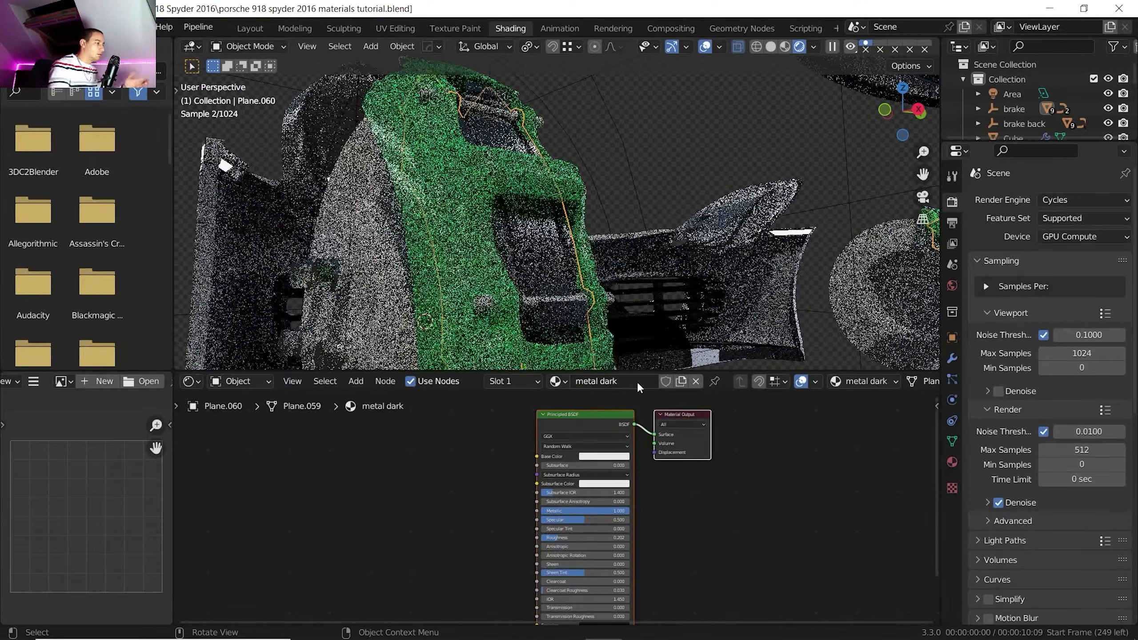
left_click(601, 457)
mouse_move(648, 359)
left_mouse_down()
mouse_move(648, 376)
mouse_move(648, 367)
left_mouse_up()
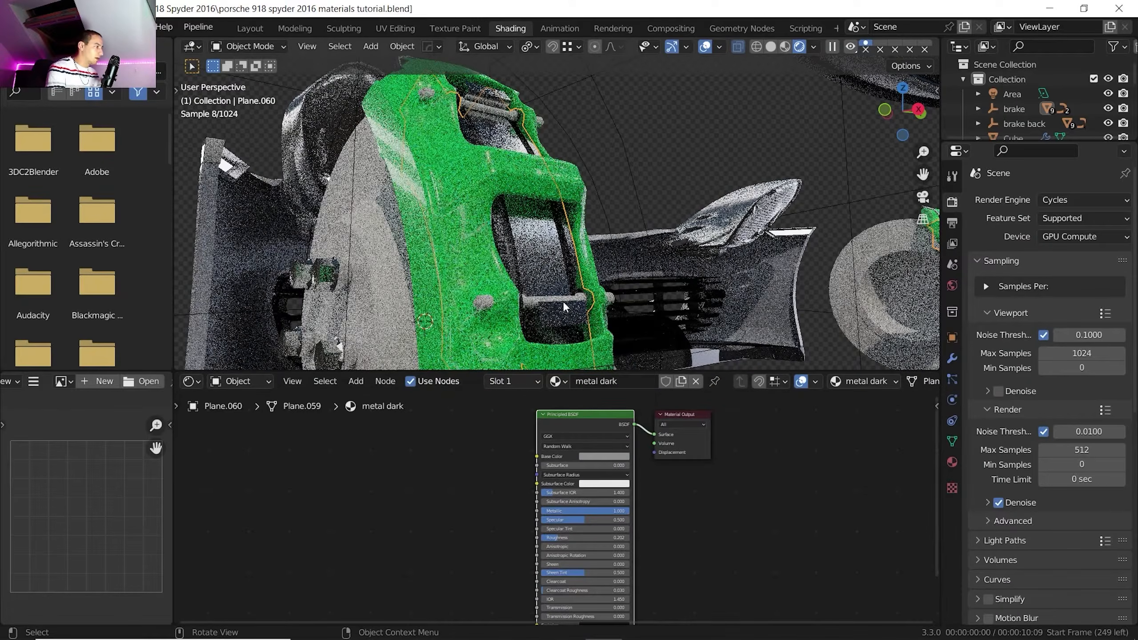
Assign an existing dark material to the brake caliper's bolts and pins
left_click(563, 301)
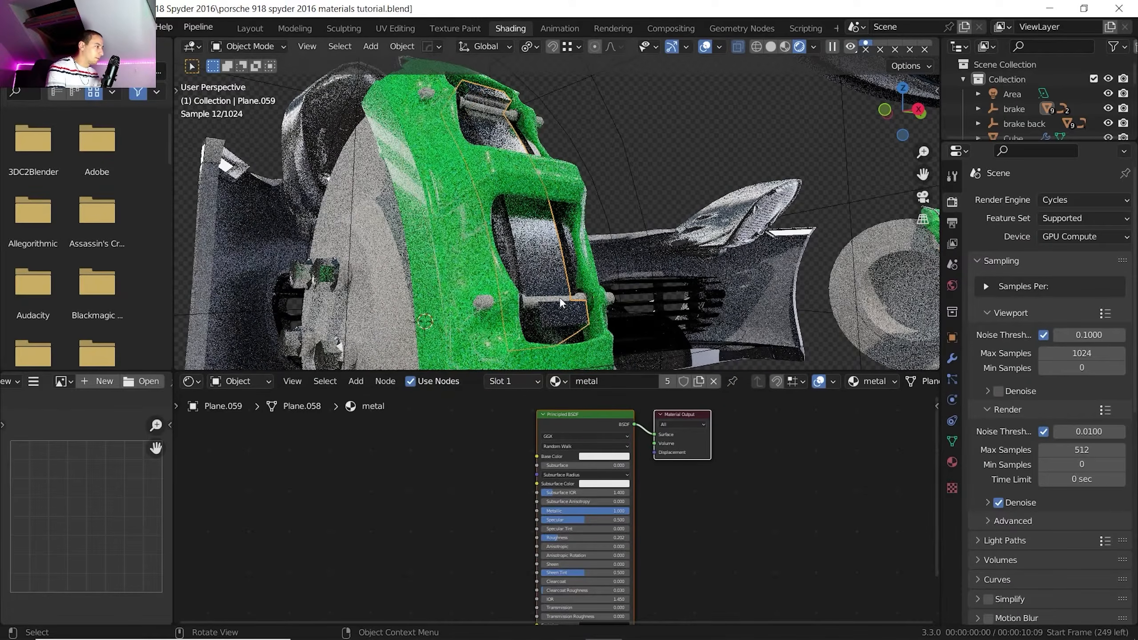
left_click(483, 305)
left_click(524, 384)
scroll(553, 483, "down", 6)
left_click(553, 486)
Assign the metal material to the central hub of the front brake disc
left_click(385, 287)
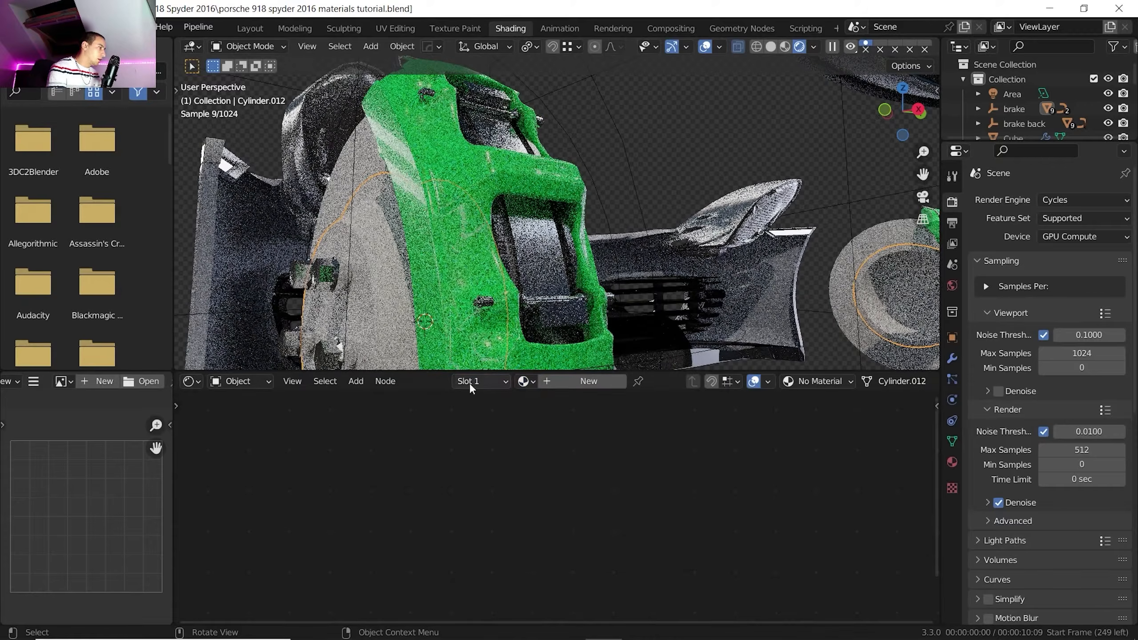
left_click(524, 381)
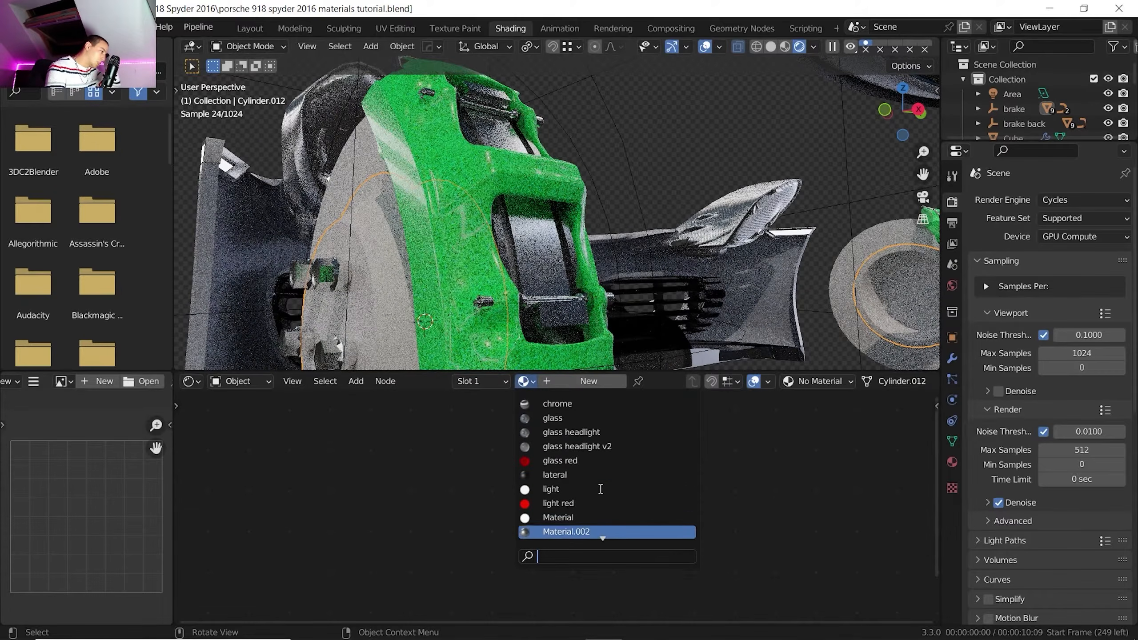
left_click(580, 475)
Replace the material on the brake disc's inner ventilation vanes with metal
middle_click_drag(363, 251, 511, 215)
scroll(445, 220, "down", 2)
left_click(389, 252)
left_click(564, 381)
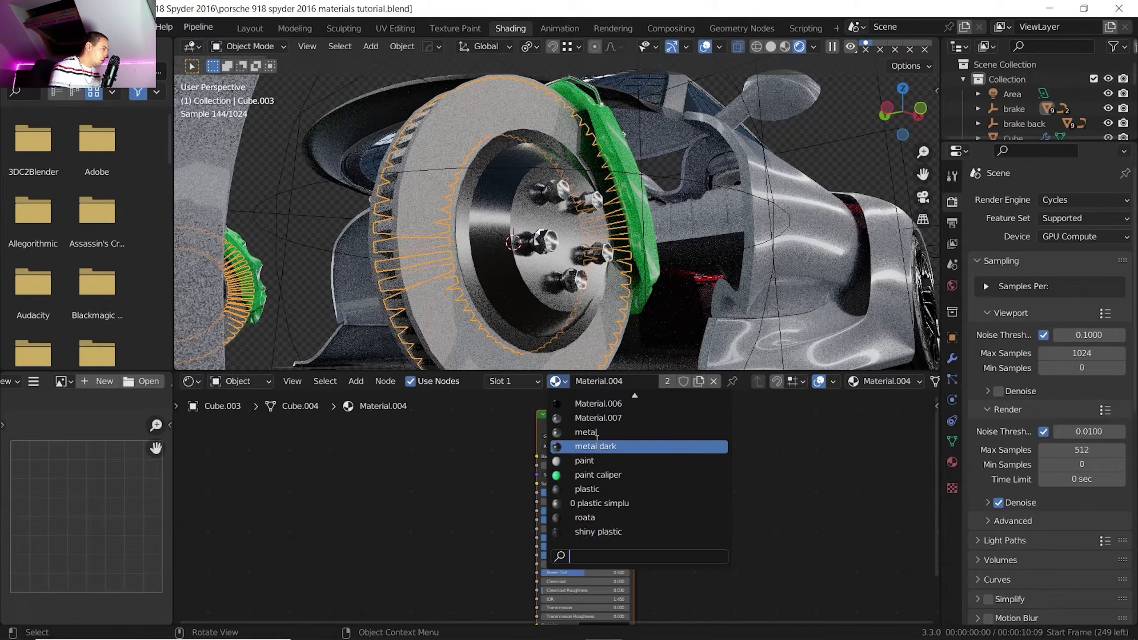
left_click(595, 439)
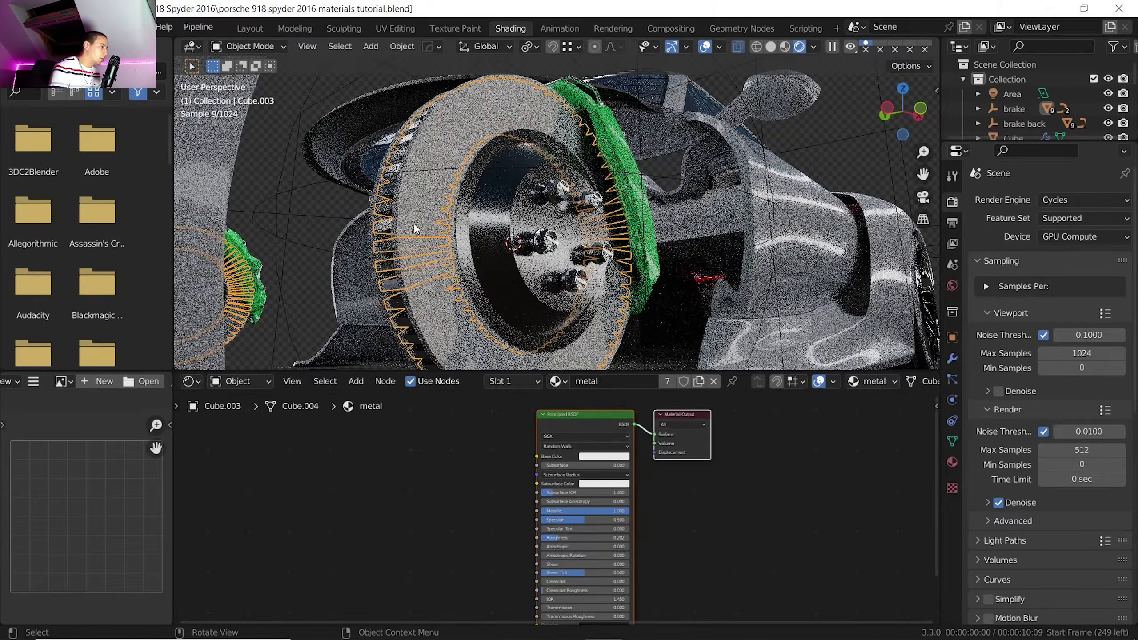
Give the brake disc faces a separate copy of metal named metal disk and set its Anisotropic to 1.000
left_click(414, 222)
left_click(525, 381)
left_click(556, 398)
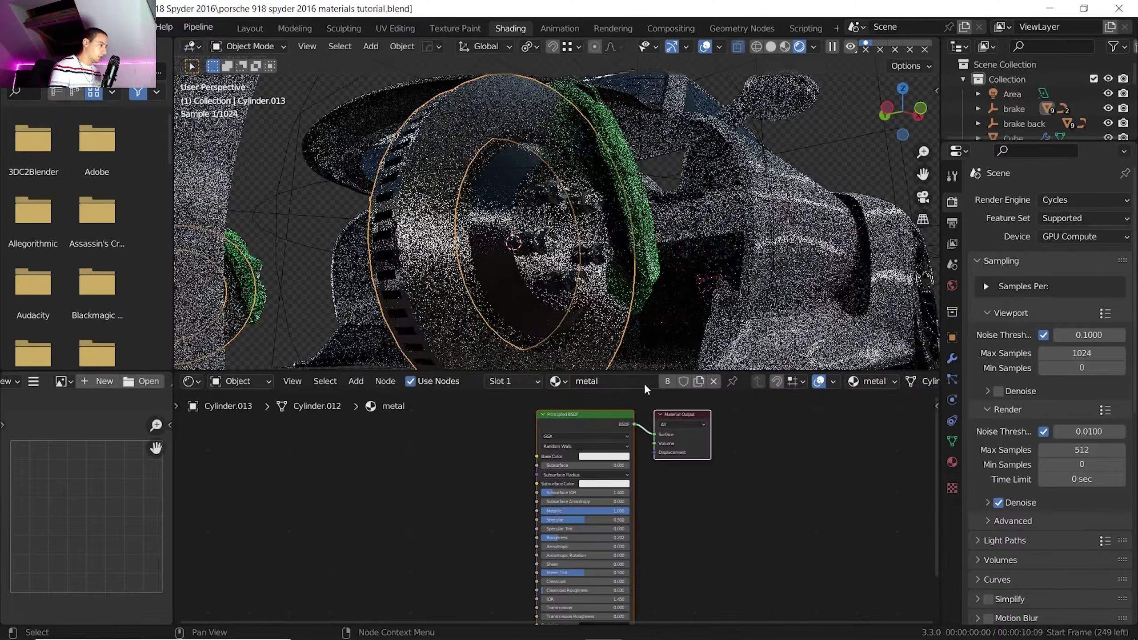
left_click(699, 381)
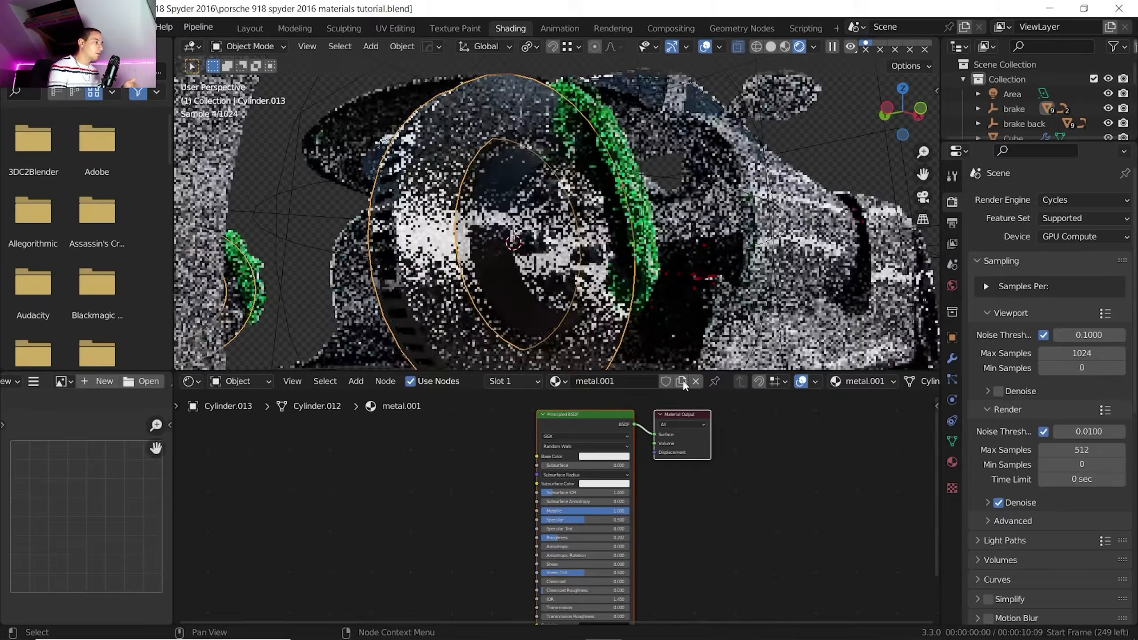
left_click(643, 381)
key("End")
key("BackSpace")
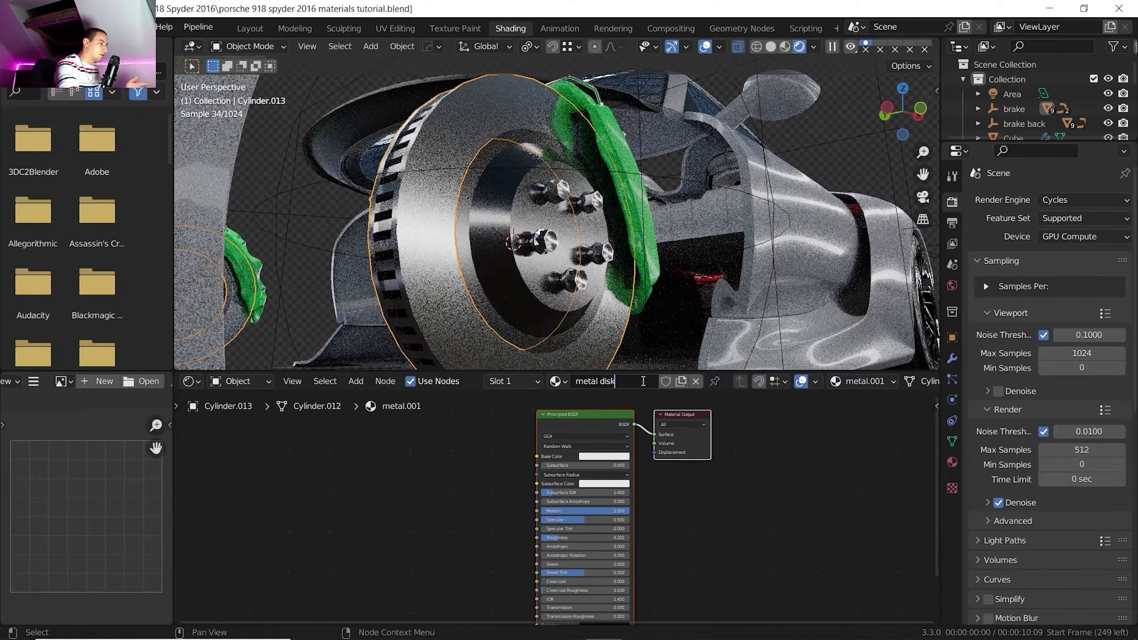
key("Return")
left_click_drag(583, 520, 644, 522)
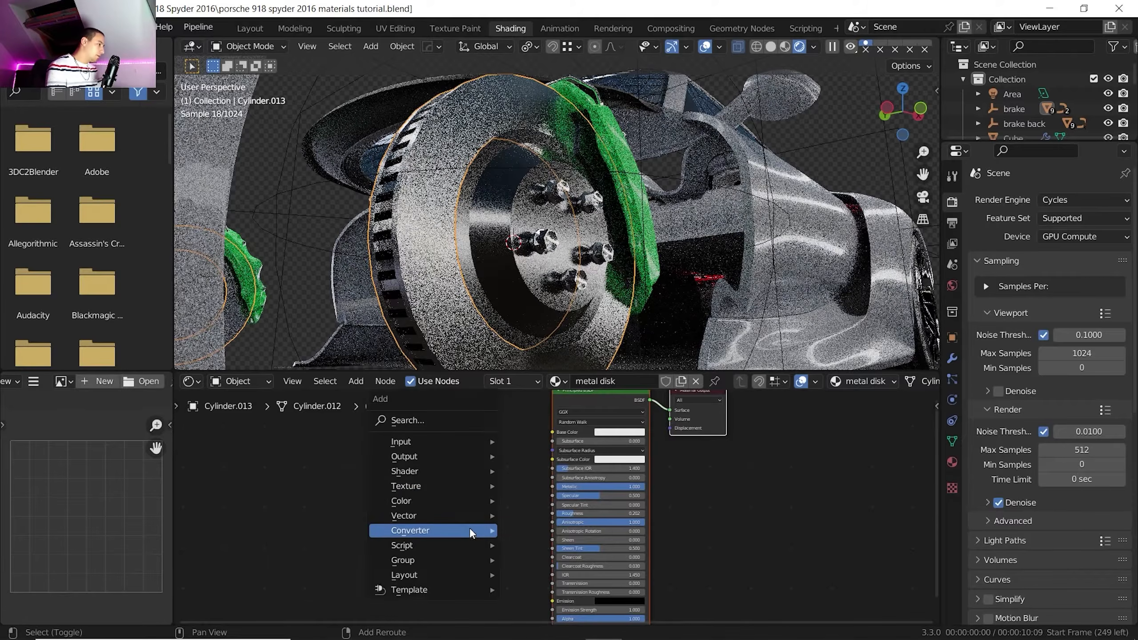
Add a Wave Texture to the metal disk material, preview it on the disc and change its type to Rings
mouse_move(456, 486)
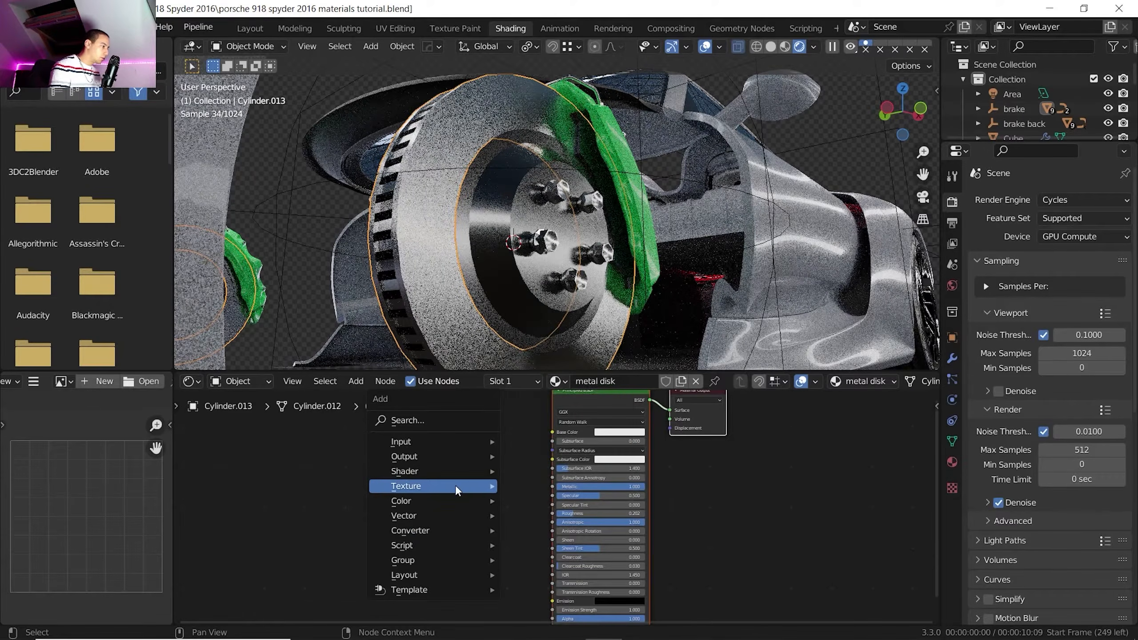
left_click(573, 469)
left_click(380, 444)
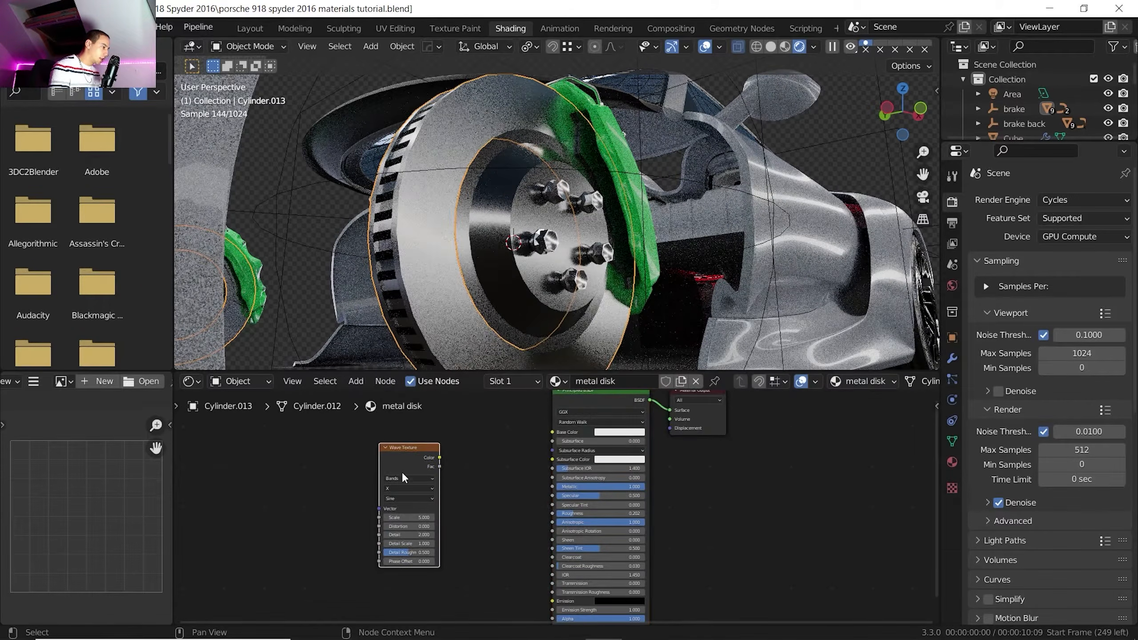
left_click(405, 454, "ctrl+shift")
left_click(418, 478)
left_click(407, 497)
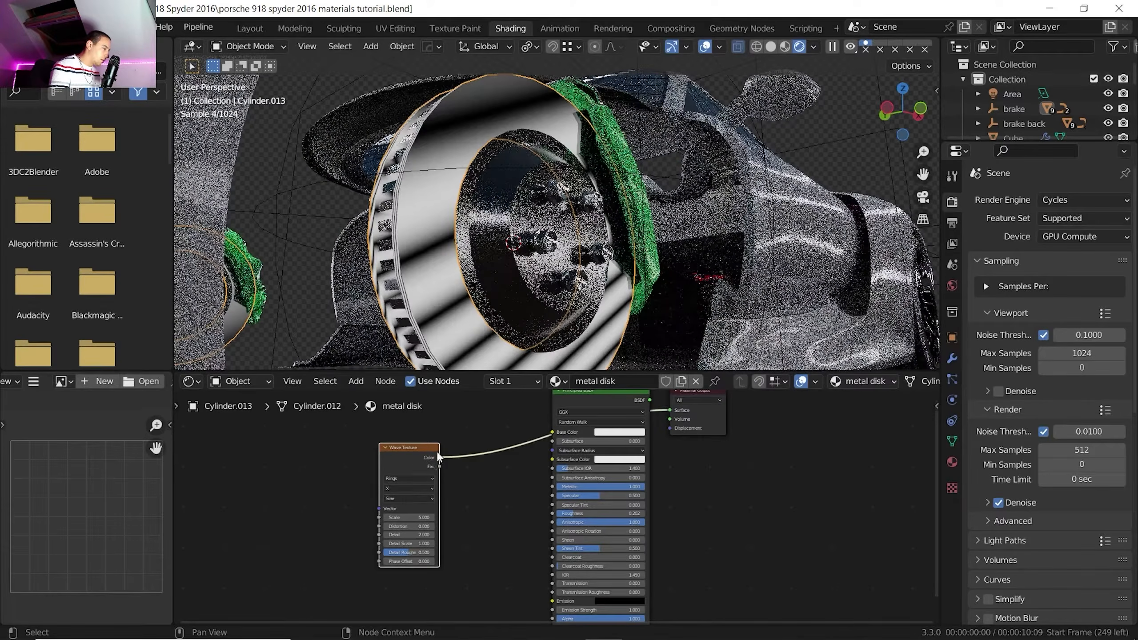
Add Texture Coordinate and Mapping nodes to the texture and feed the Mapping vector from the Object output
scroll(437, 451, "down", 1)
key("ctrl+t")
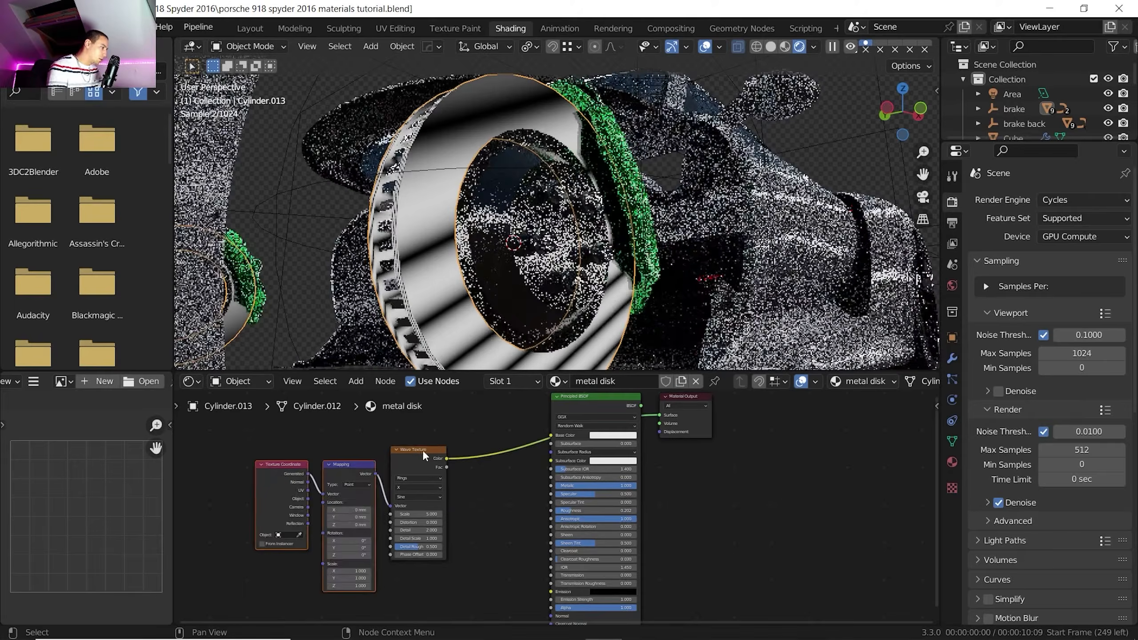
scroll(323, 475, "up", 1)
left_click_drag(304, 470, 306, 472)
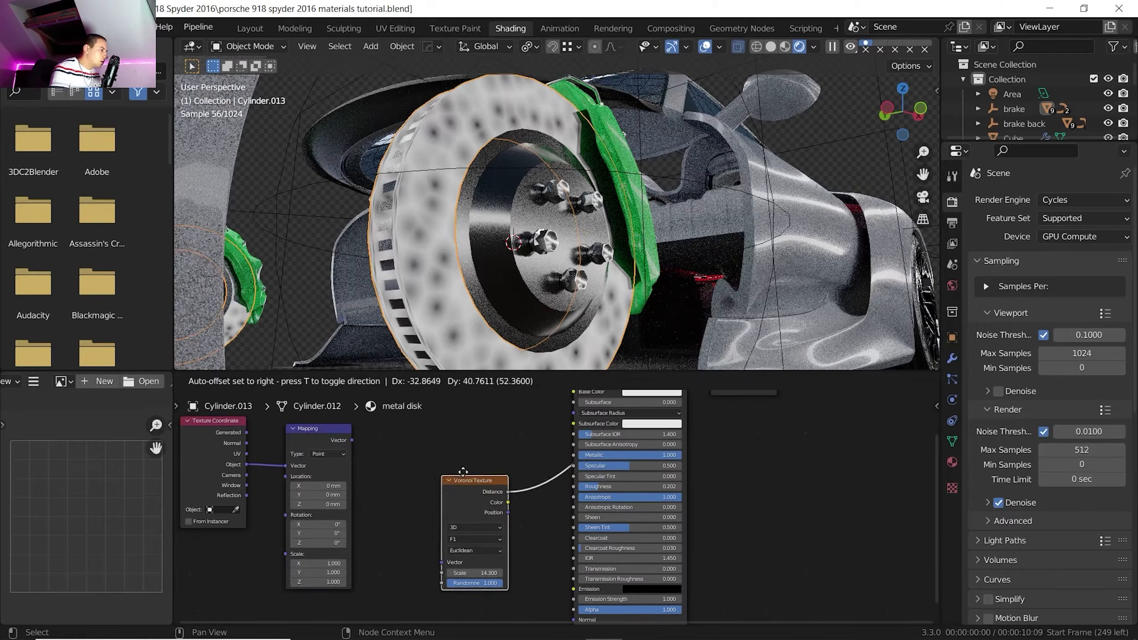
Place the Voronoi Texture beside the Mapping node and feed its Vector input from the Mapping output
left_click_drag(466, 478, 427, 421)
left_click_drag(353, 440, 397, 502)
left_click_drag(425, 436, 419, 430)
middle_click_drag(420, 451, 411, 457)
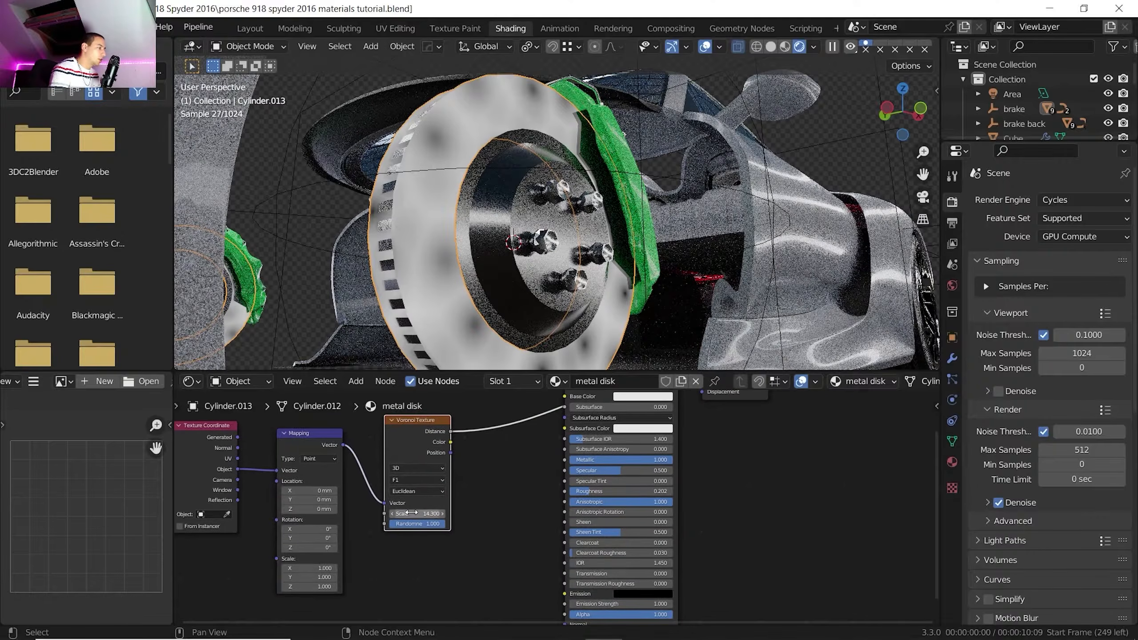
Set the Voronoi Texture Scale to 37.600 and the Mapping Scale to 5.000 in X and 0.200 in Y
left_click_drag(412, 513, 489, 514)
mouse_move(309, 577)
left_mouse_down()
mouse_move(265, 578)
mouse_move(348, 570)
mouse_move(307, 569)
left_mouse_up()
scroll(459, 170, "down", 3)
scroll(459, 172, "up", 3)
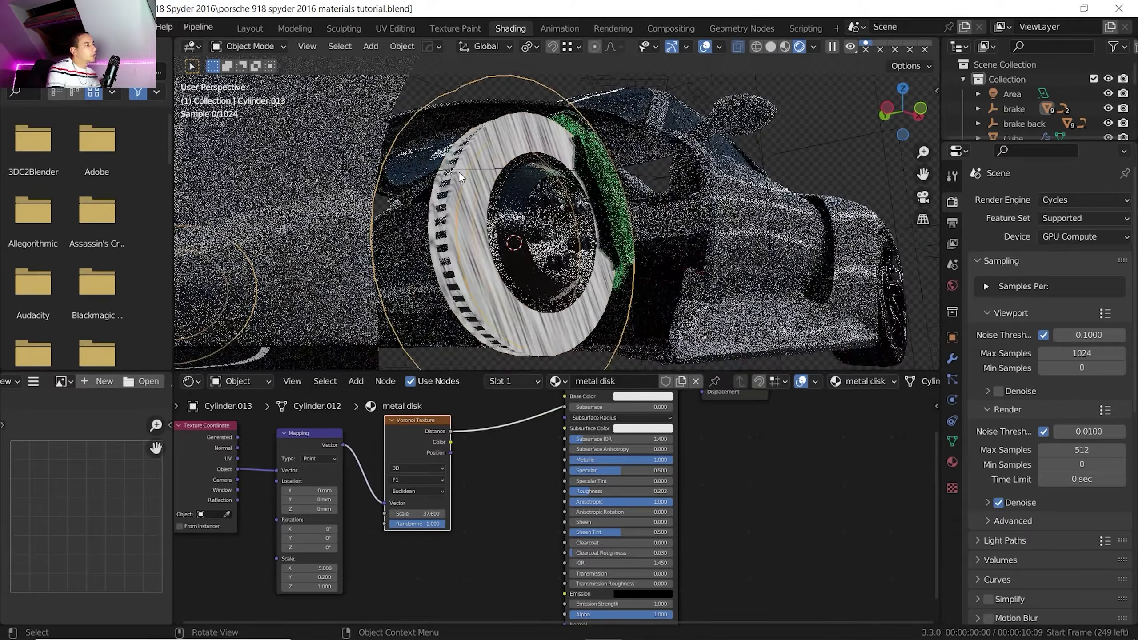
Connect the Voronoi Distance output to the metal disk shader's Roughness and preview the Principled BSDF on the disc
scroll(426, 462, "up", 1)
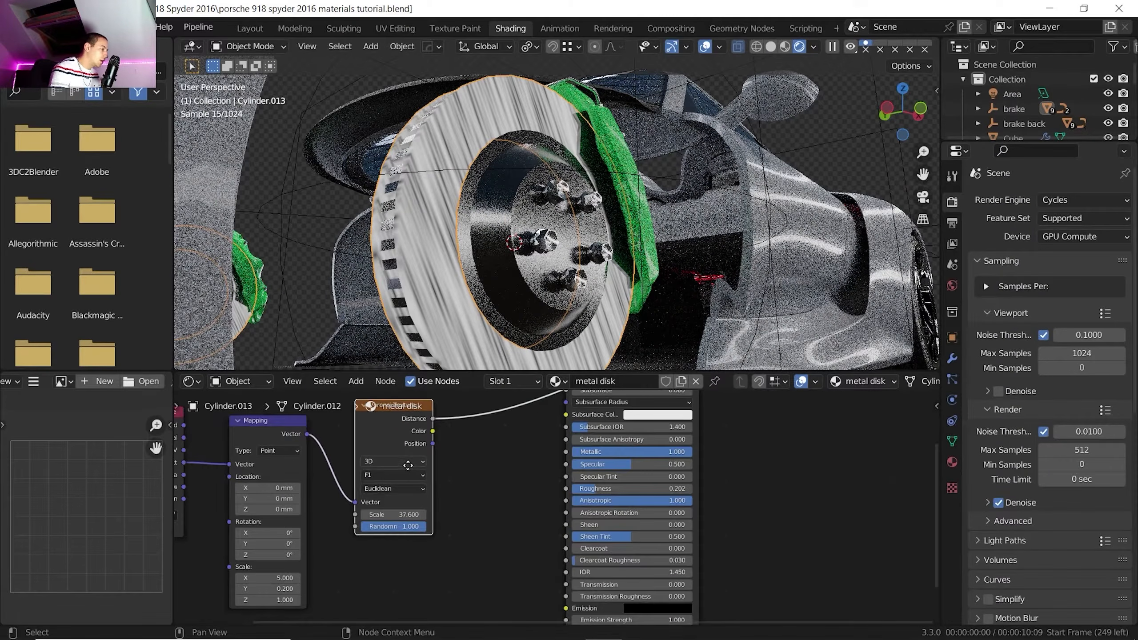
scroll(405, 460, "down", 1)
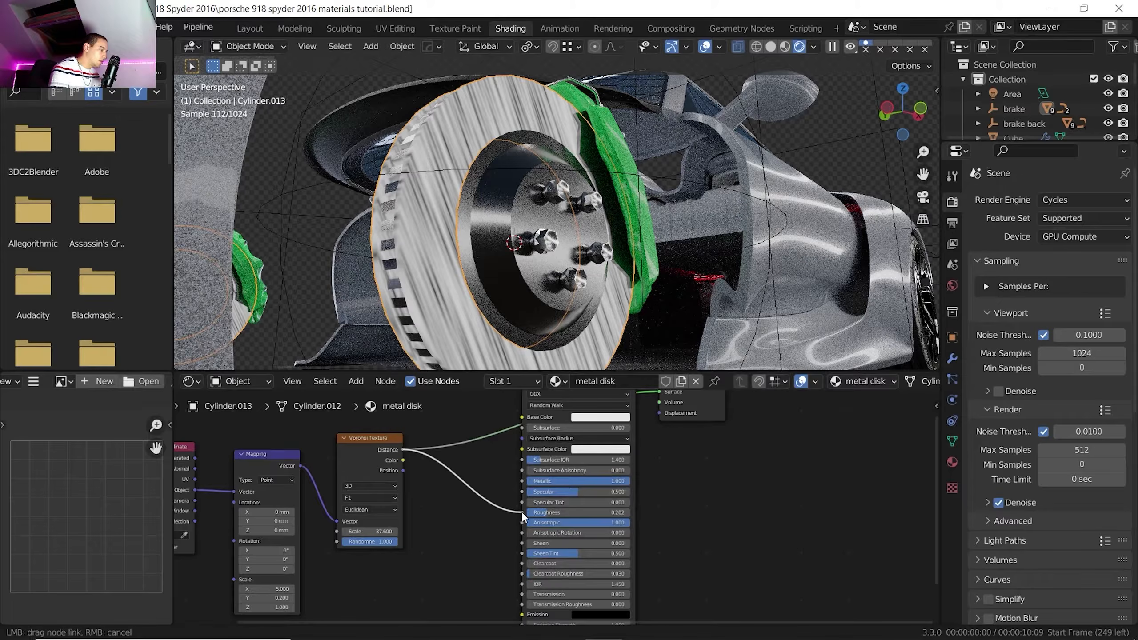
left_click(588, 513, "ctrl+shift")
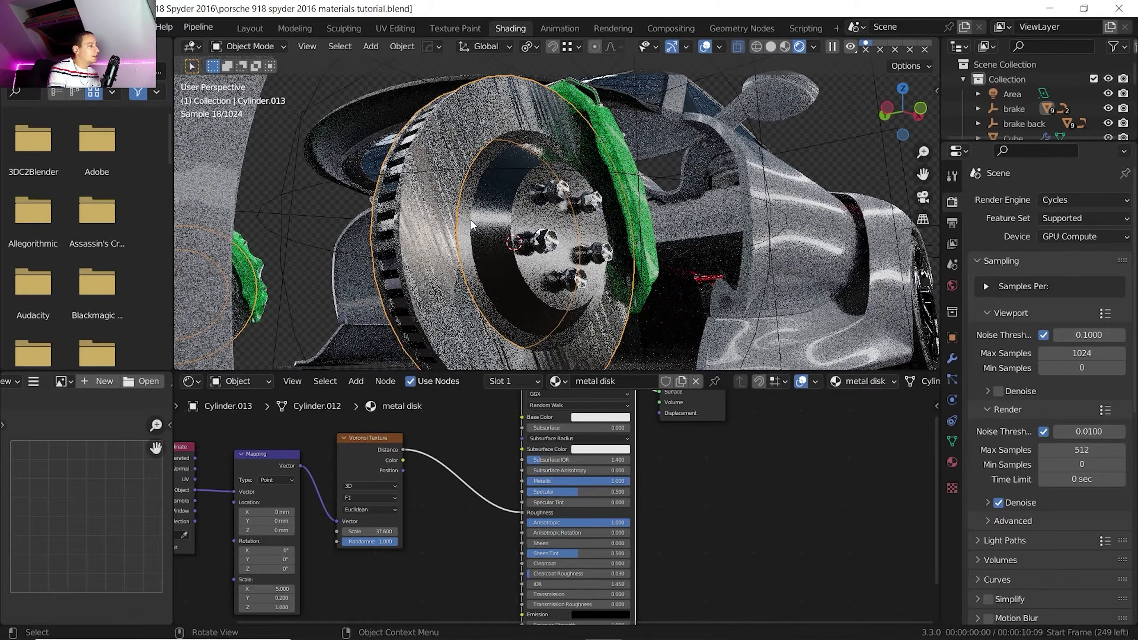
Insert a ColorRamp between the Voronoi Distance output and the Roughness input
key("shift+a")
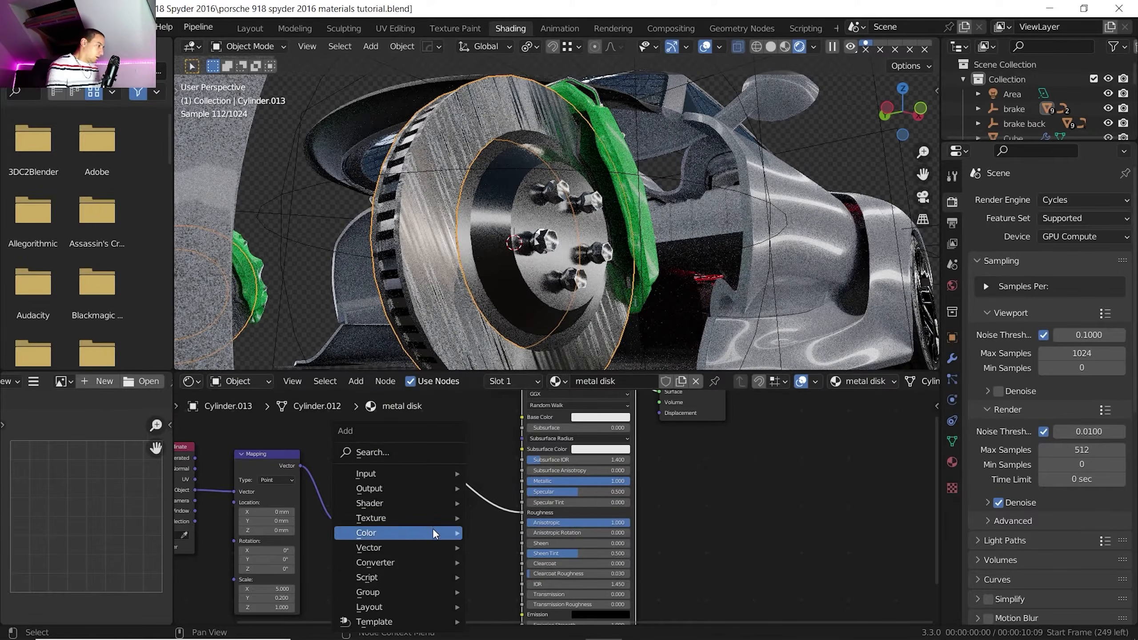
mouse_move(416, 562)
left_click(515, 418)
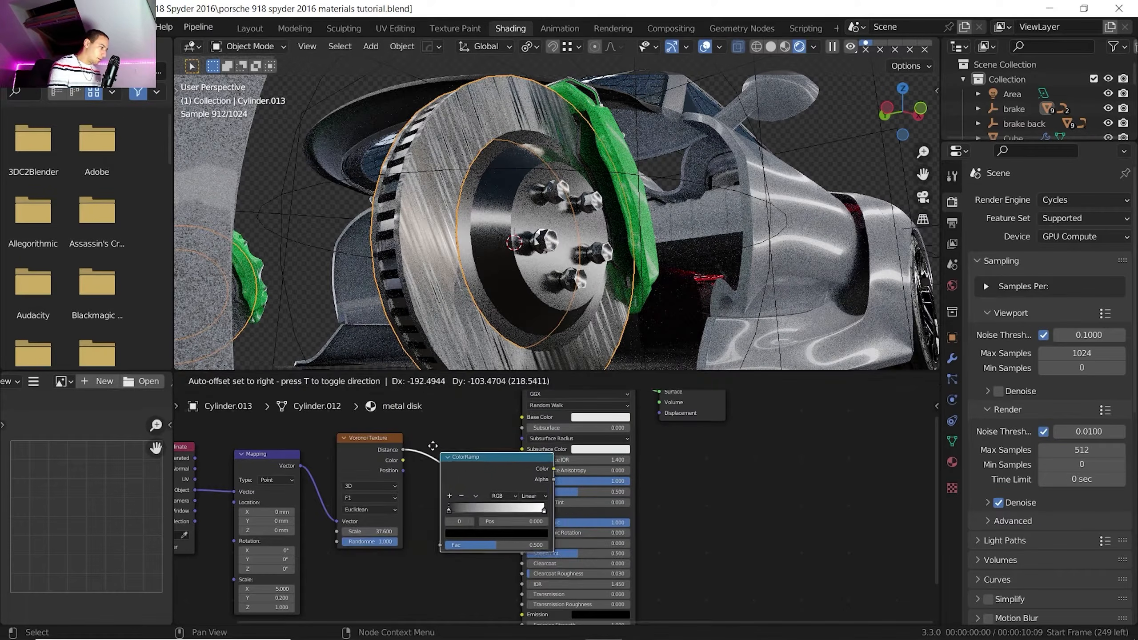
left_click(440, 500)
Darken the ColorRamp's white stop to light grey and lighten its black stop to a Value of about 0.160
left_click(544, 494)
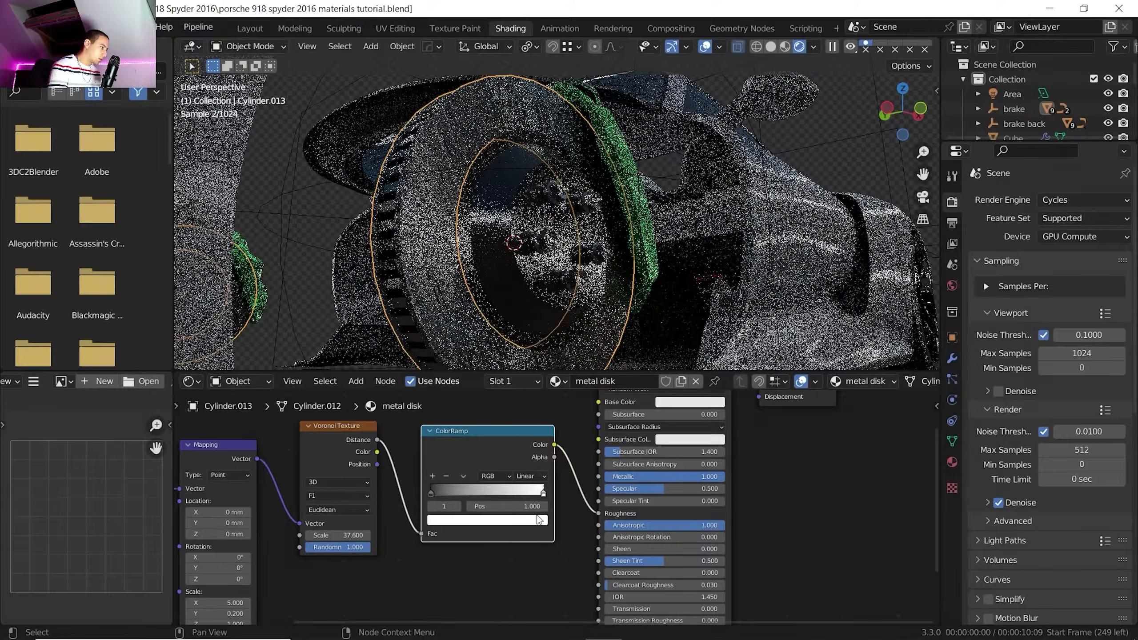
left_click(524, 521)
left_click_drag(524, 397, 522, 387)
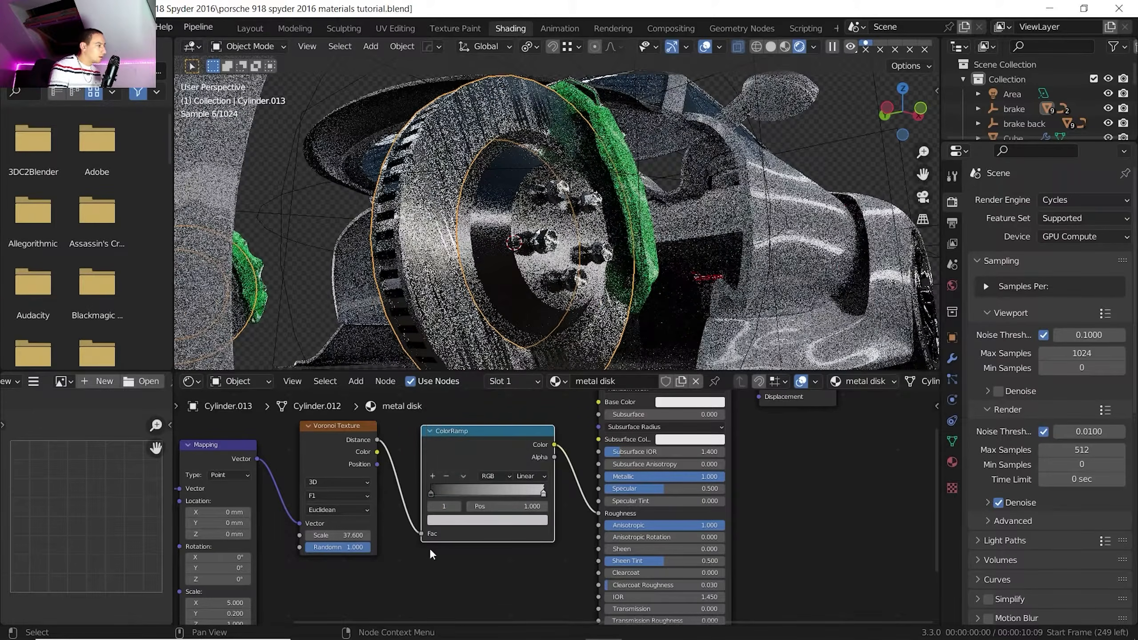
left_click(430, 492)
left_click(448, 518)
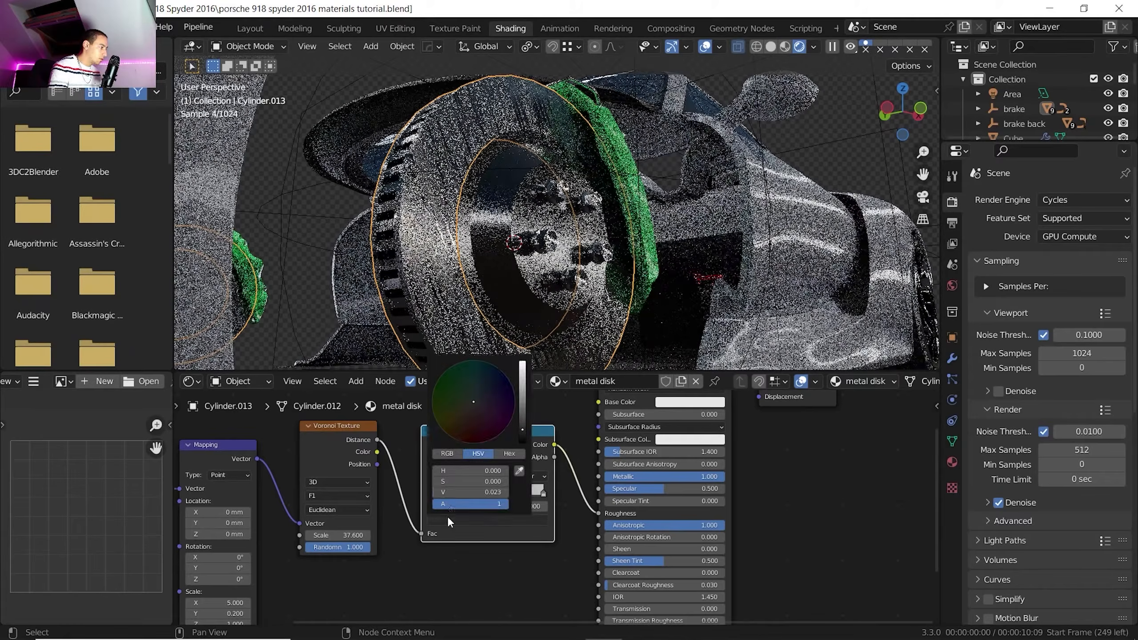
left_click_drag(518, 417, 522, 410)
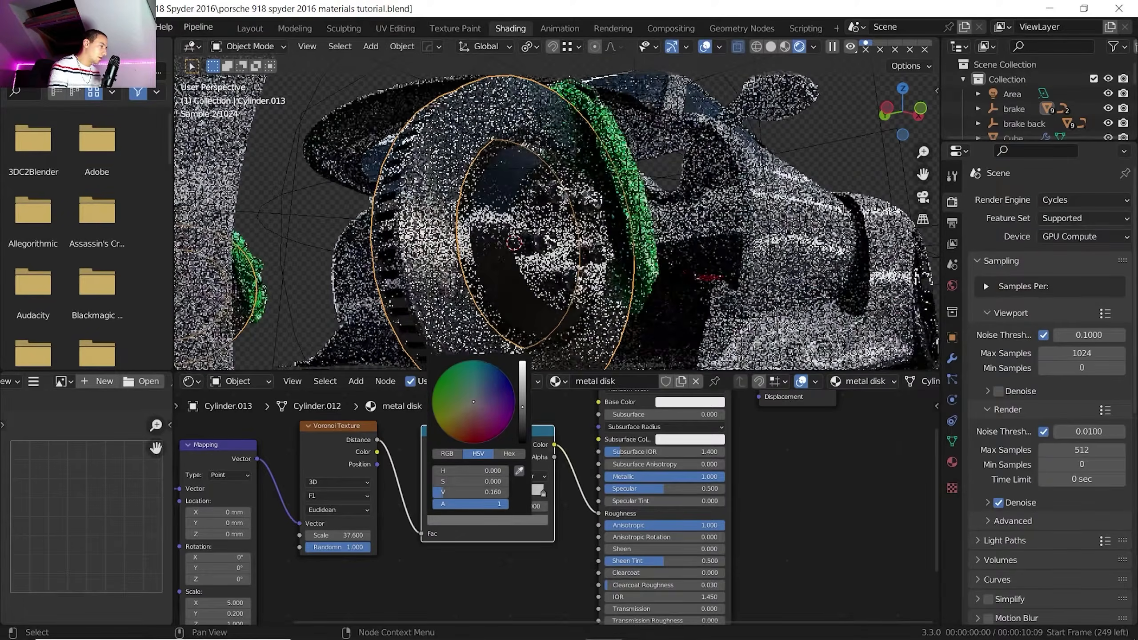
scroll(421, 270, "down", 10)
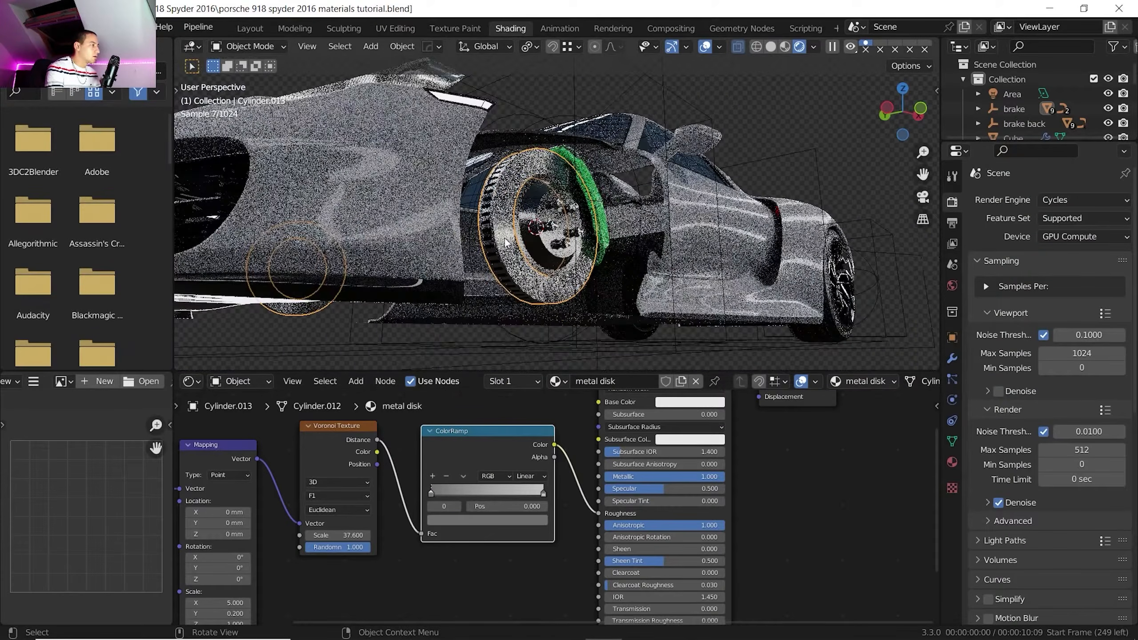
middle_click_drag(434, 218, 478, 186)
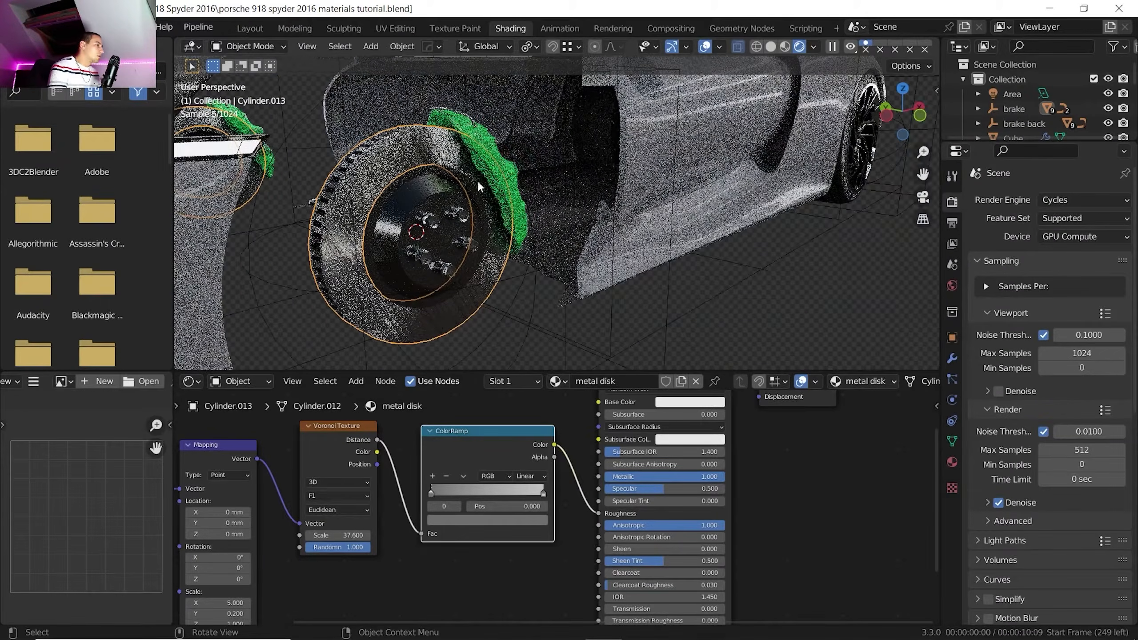
middle_click_drag(575, 170, 544, 177)
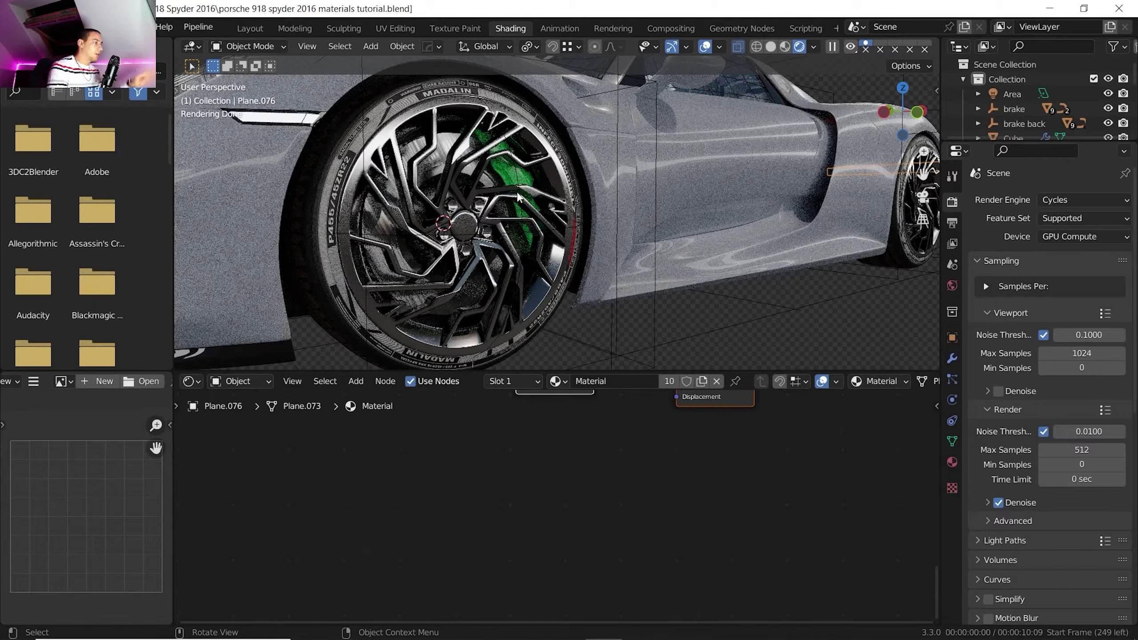
Assign the existing metal material to the slotted vent panel on the rear engine cover
middle_click_drag(549, 197, 533, 200)
scroll(601, 177, "down", 4)
middle_click_drag(600, 173, 644, 161)
scroll(624, 179, "down", 2)
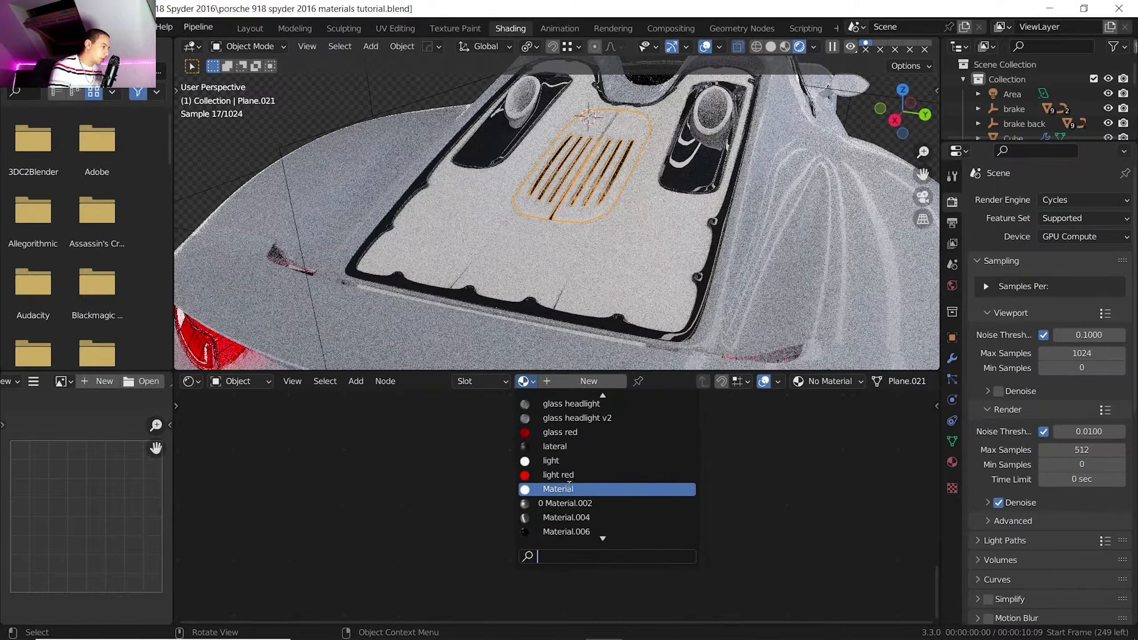
left_click(562, 464)
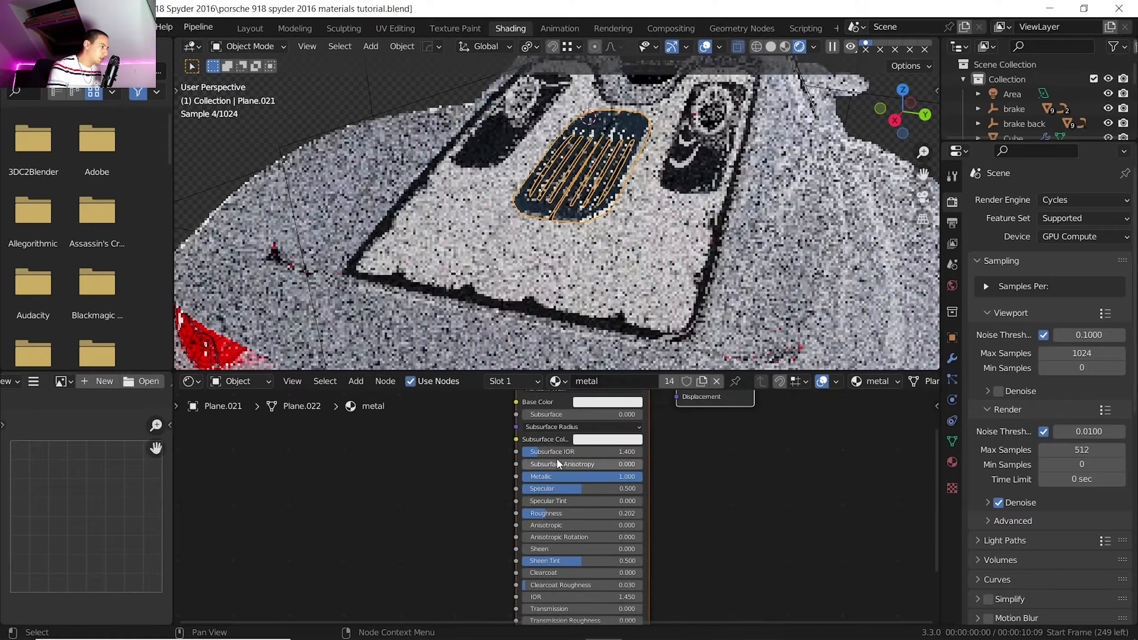
Create a new material named hex for the large engine cover panel surrounding the slotted vent
middle_click_drag(560, 197, 460, 211)
left_click(462, 213)
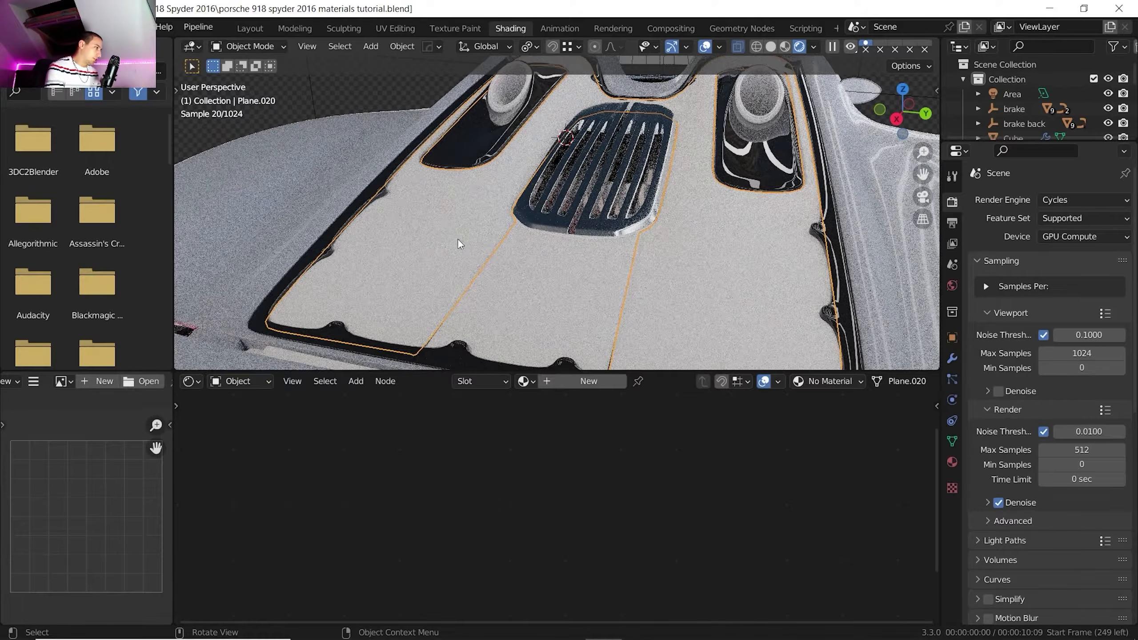
left_click(597, 381)
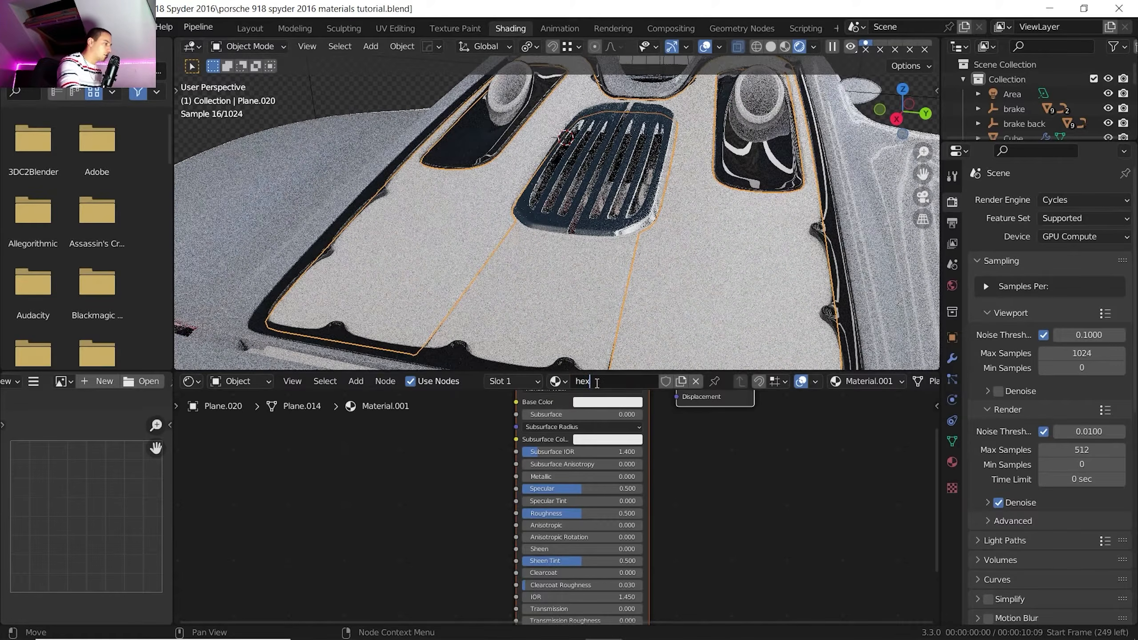
type("hex")
key("Return")
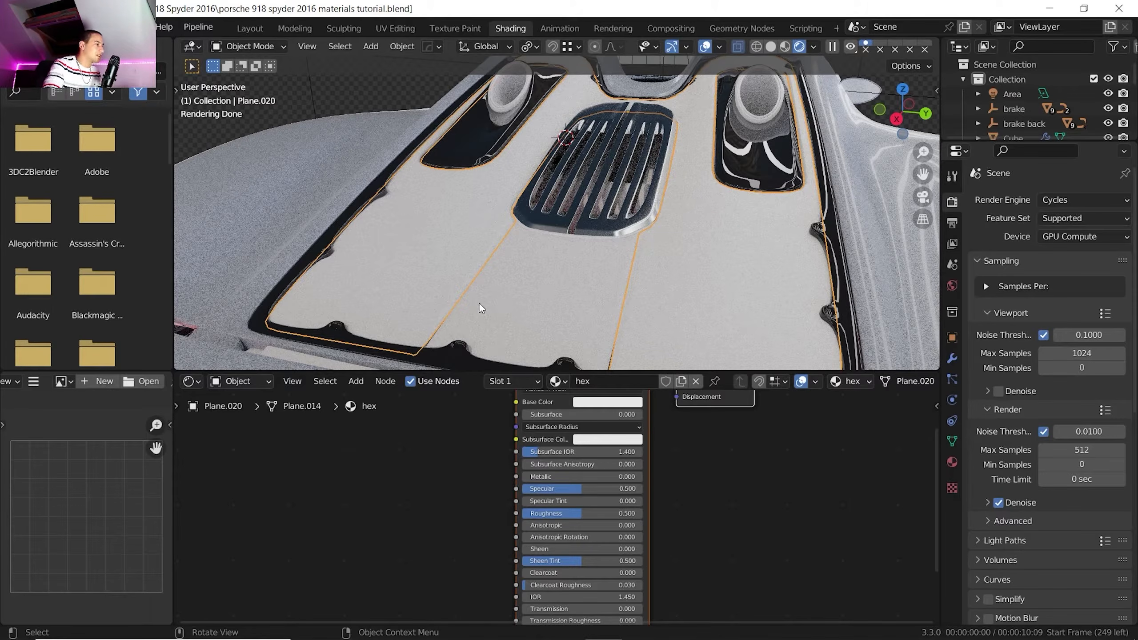
Start adding a texture node beside the Principled BSDF in the hex material
middle_click_drag(484, 457, 533, 477)
scroll(494, 473, "down", 3)
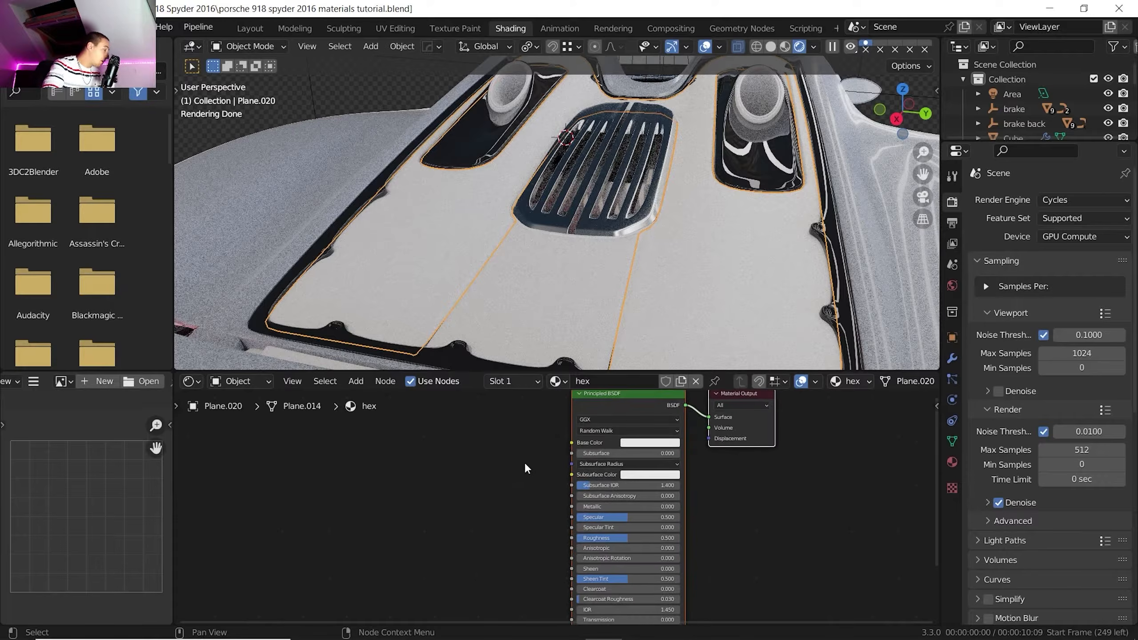
key("shift+a")
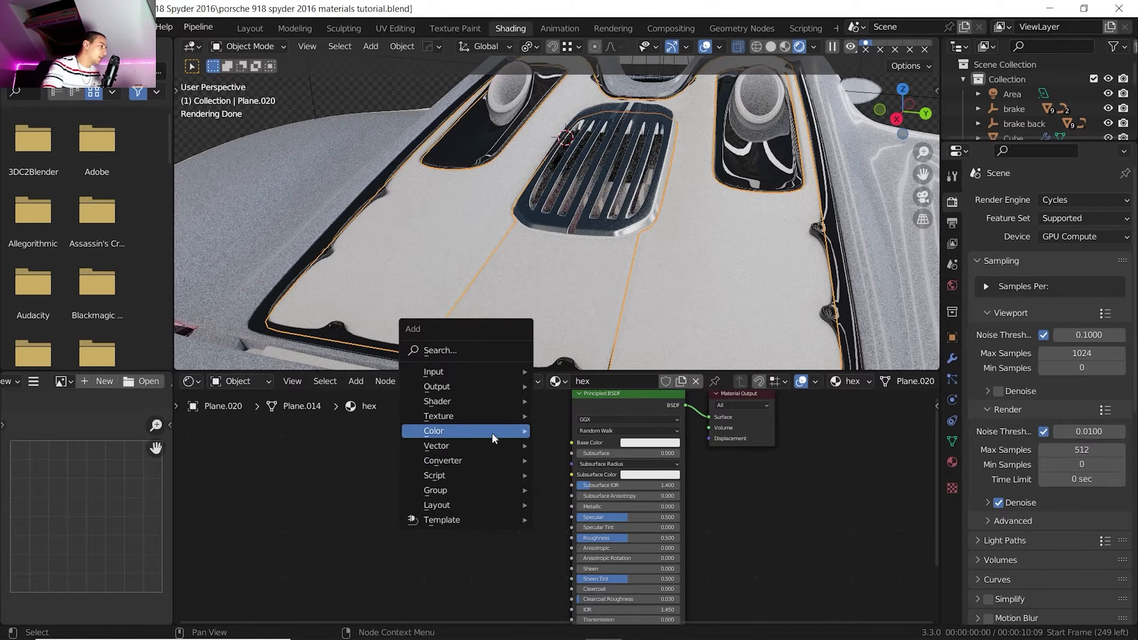
mouse_move(488, 415)
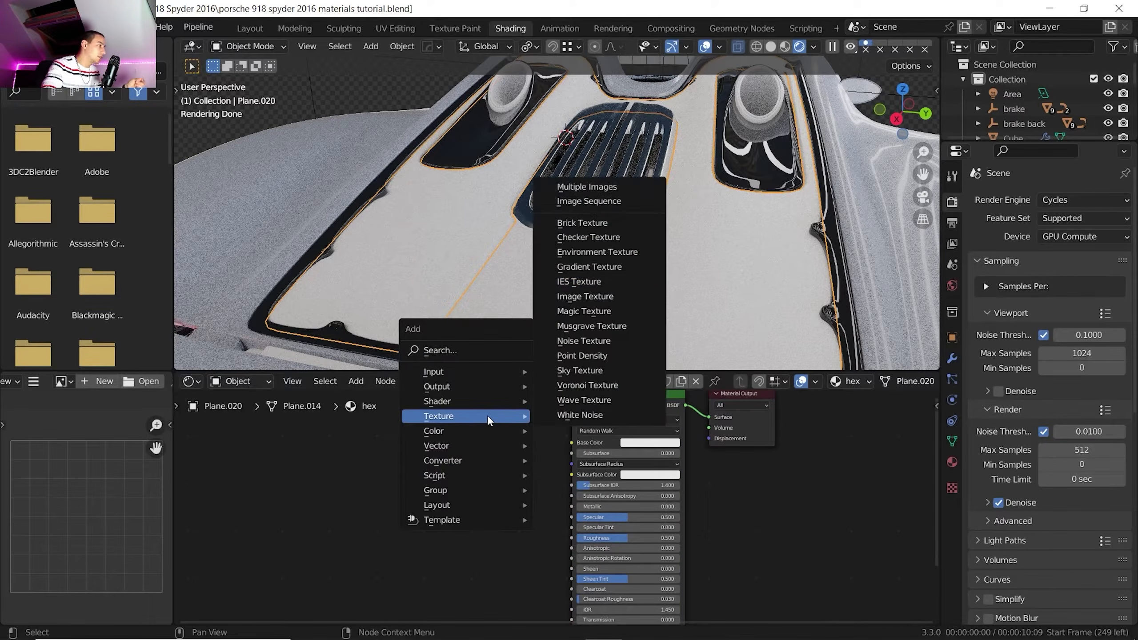
Add an Image Texture node beside the Principled BSDF in the hex material and load hex.png into it
left_click(586, 297)
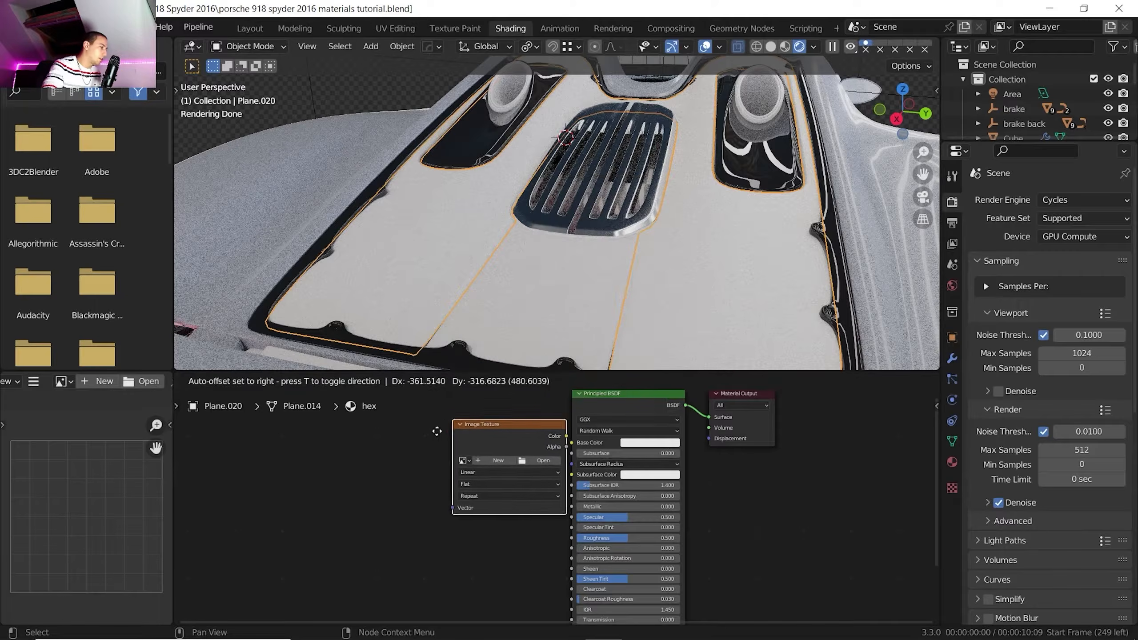
left_click(404, 422)
left_click(487, 467)
left_click(732, 205)
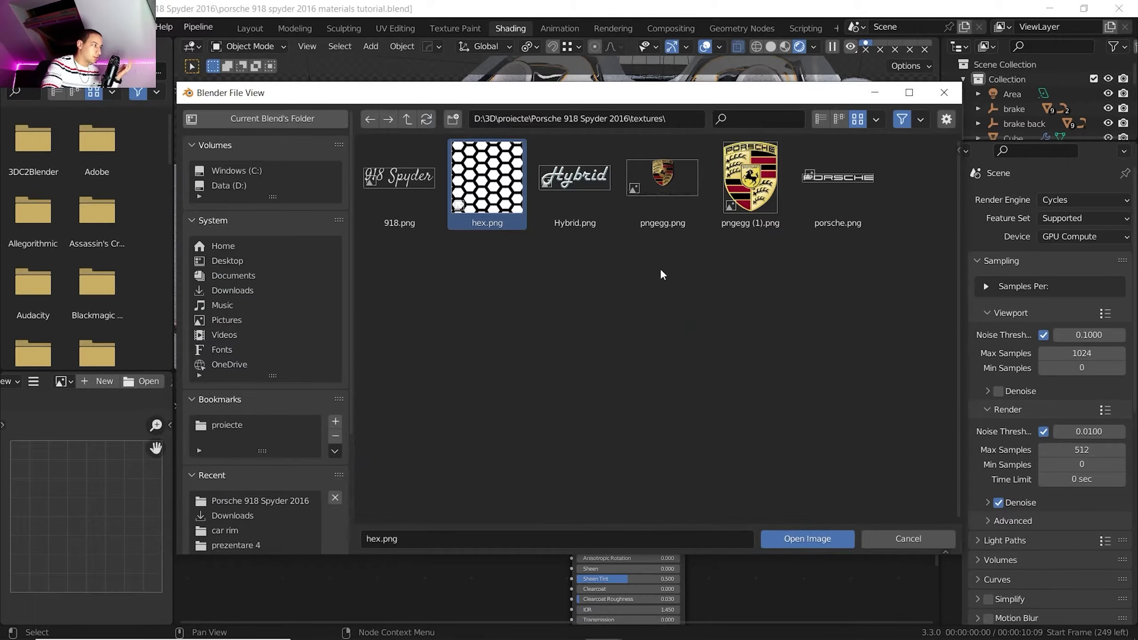
left_click(826, 537)
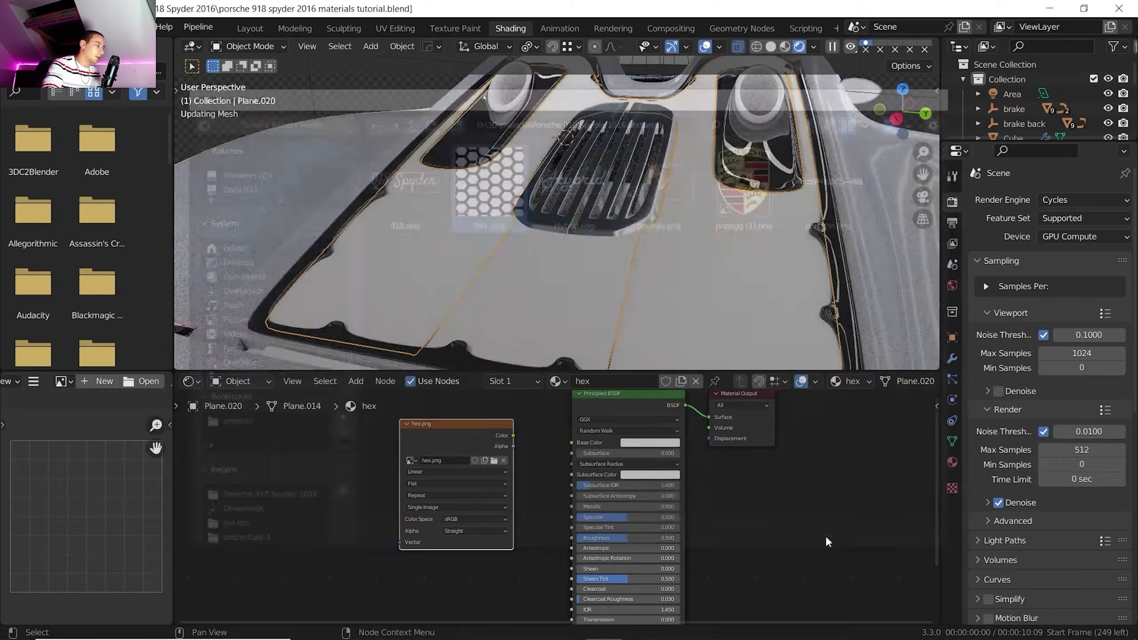
Add Texture Coordinate and Mapping nodes to the hex.png texture, drive the Mapping from Object coordinates, and space the nodes out
middle_click_drag(450, 441, 506, 448)
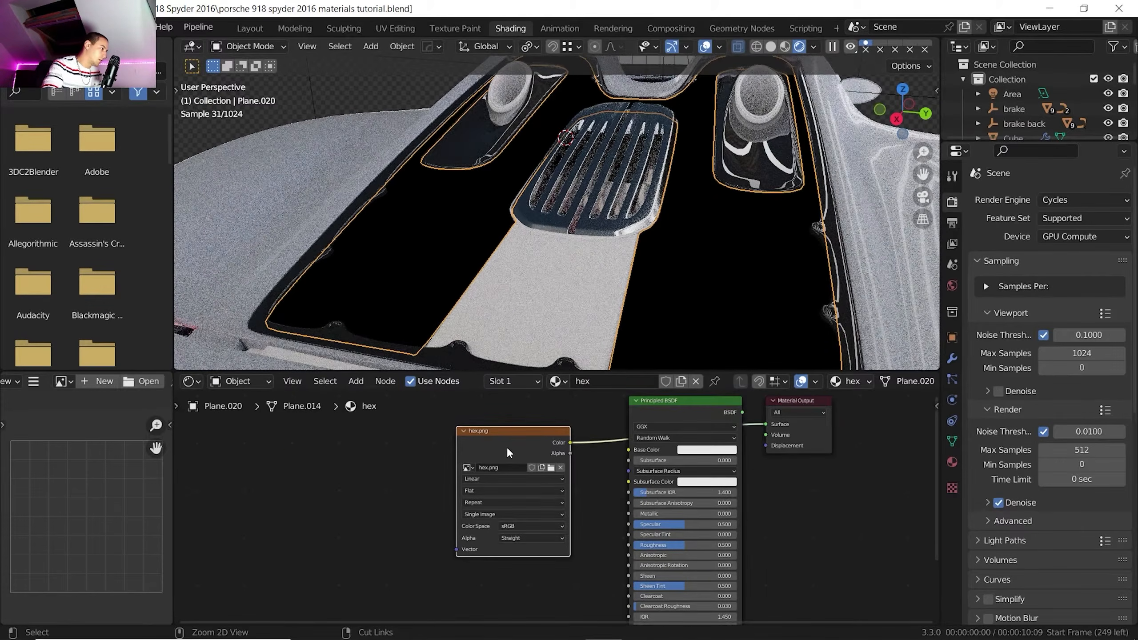
key("ctrl+t")
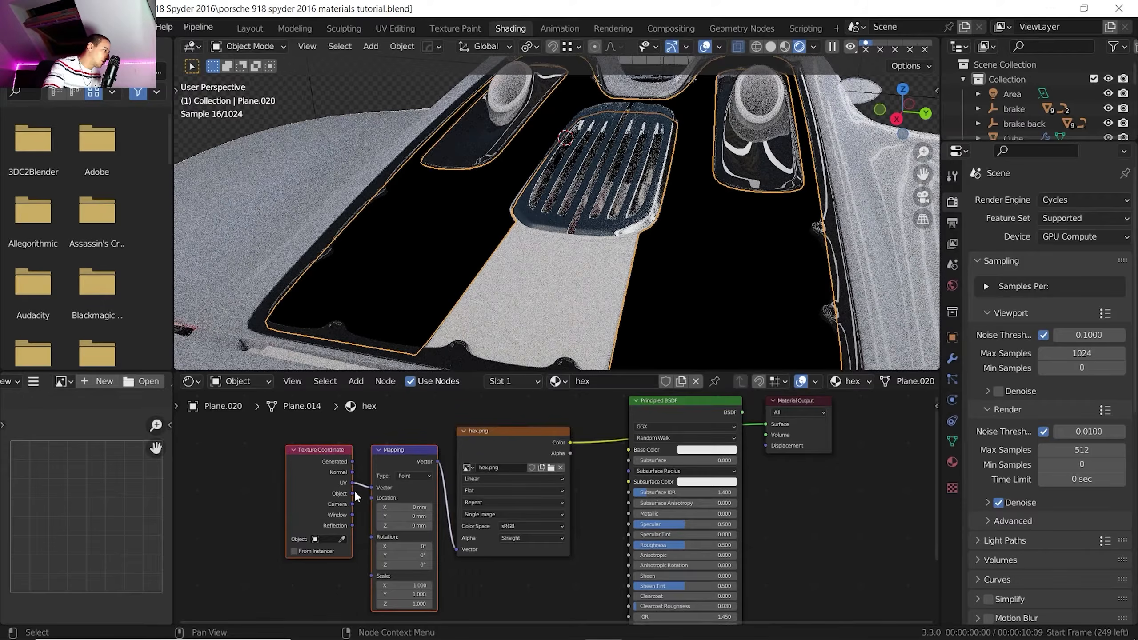
left_click_drag(352, 493, 256, 452)
scroll(382, 466, "down", 1)
left_click_drag(419, 454, 327, 444)
left_click_drag(481, 447, 438, 434)
Set the Mapping node's scale to 25 on X, Y and Z
middle_click_drag(379, 482, 420, 457)
scroll(408, 430, "up", 1)
scroll(407, 429, "up", 2)
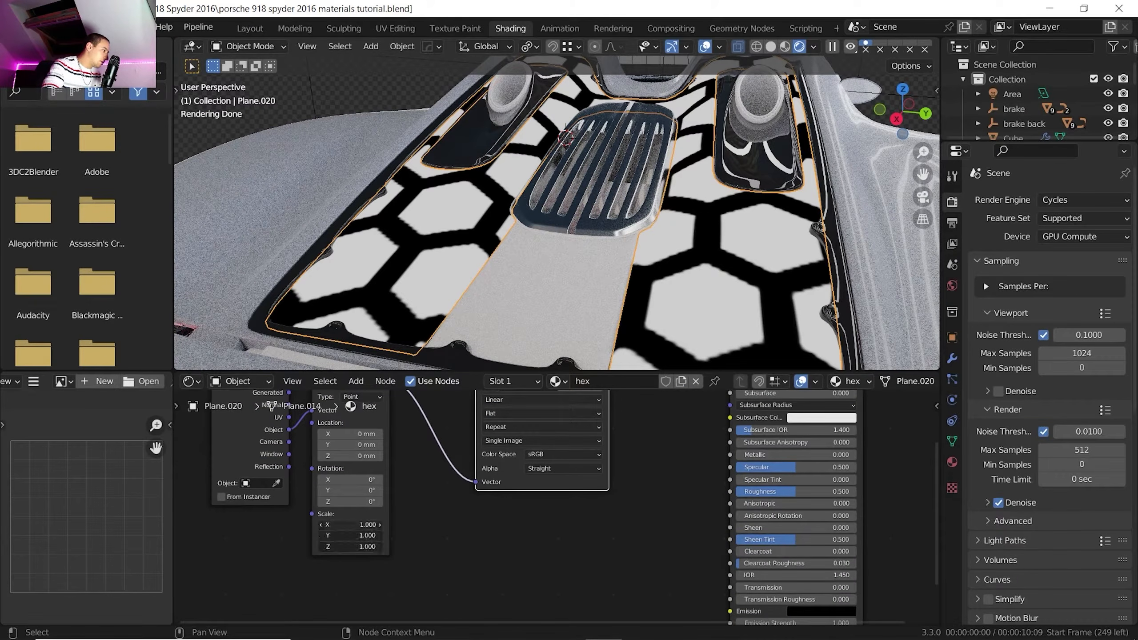
left_click_drag(351, 546, 459, 546)
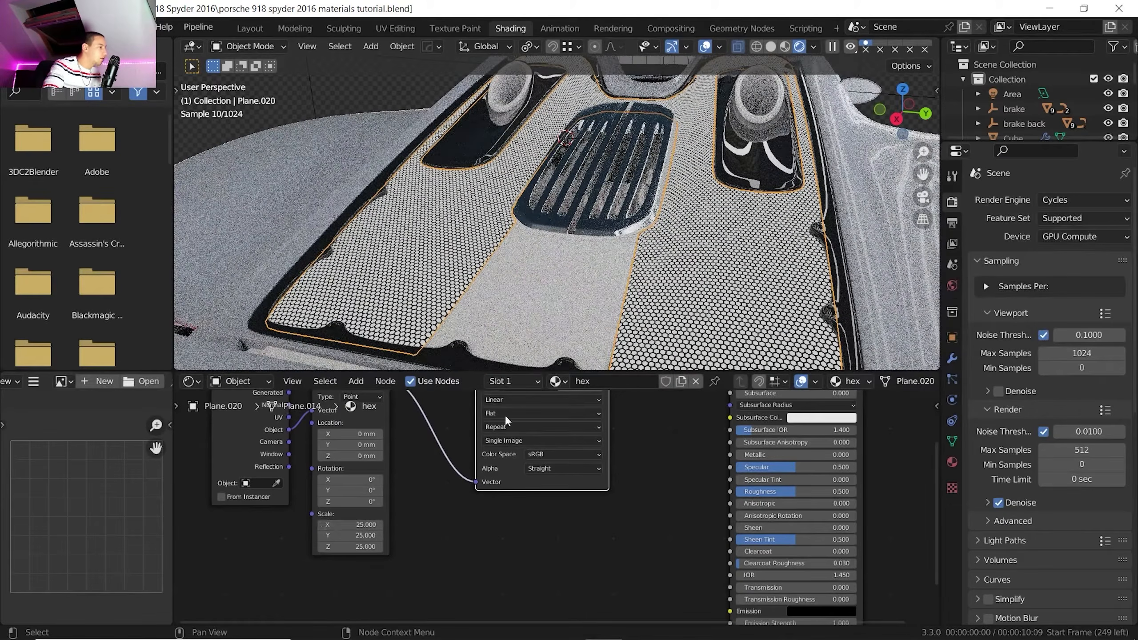
Connect the hex.png Color output to the Principled BSDF's Alpha input and check the mesh pattern up close
scroll(538, 452, "down", 2)
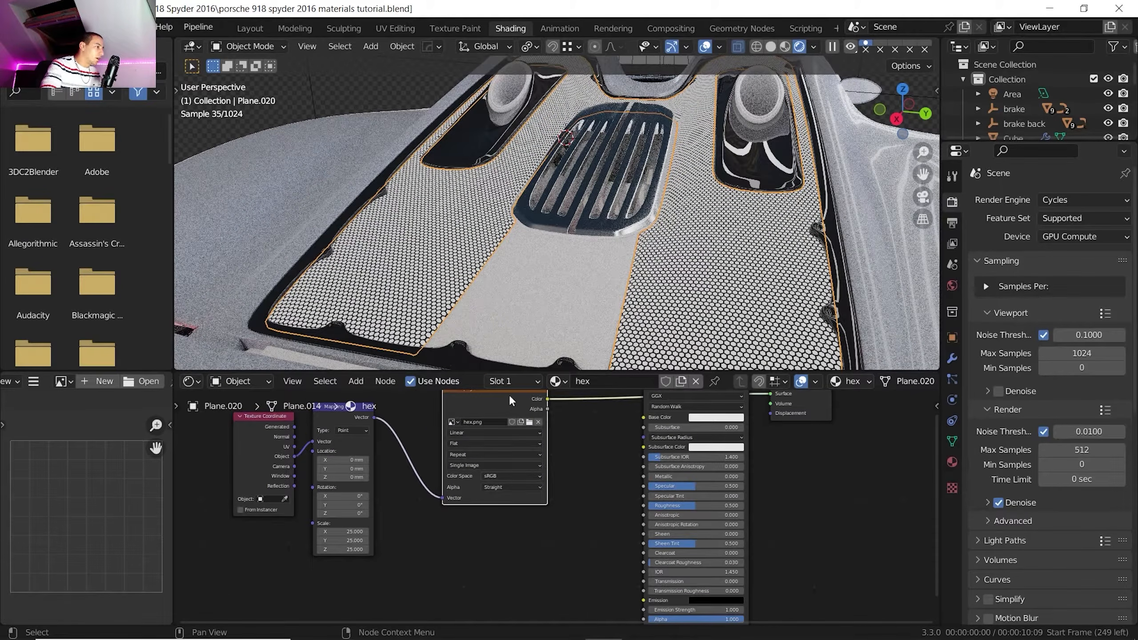
left_click_drag(508, 395, 588, 504)
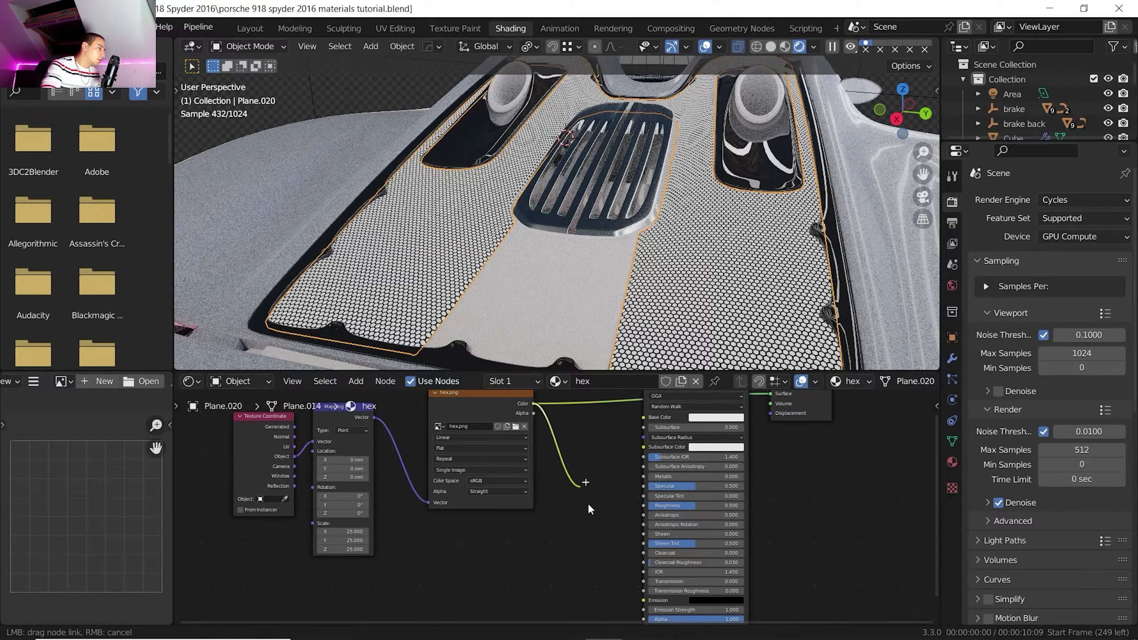
left_click_drag(606, 576, 645, 488)
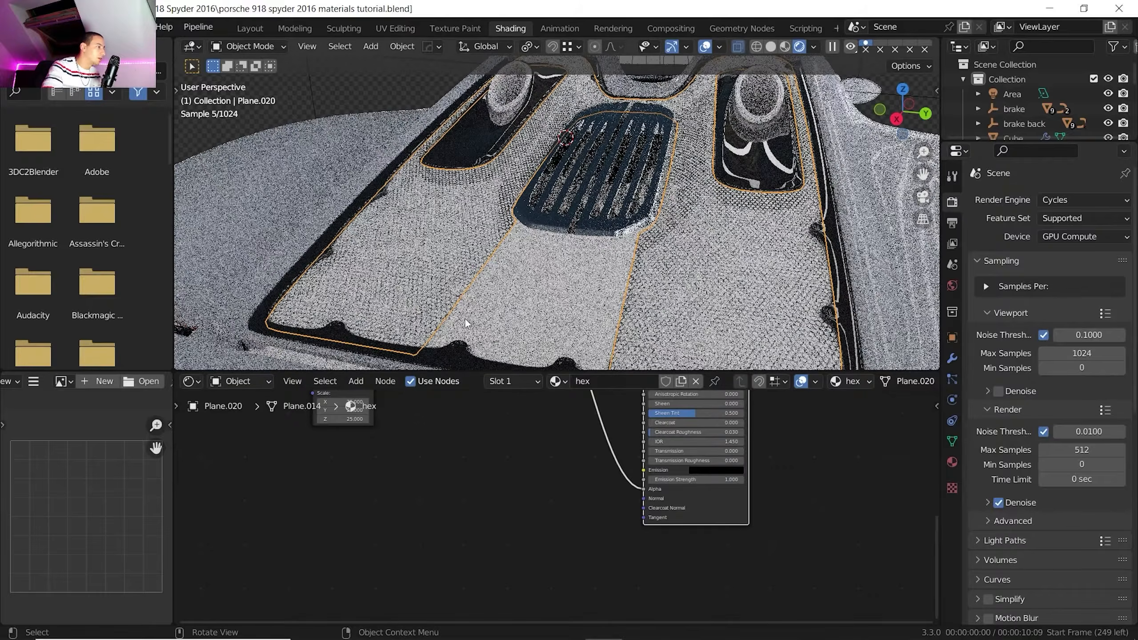
scroll(465, 318, "up", 2)
middle_click_drag(468, 253, 614, 182, "shift")
scroll(544, 201, "up", 2)
scroll(604, 151, "up", 2)
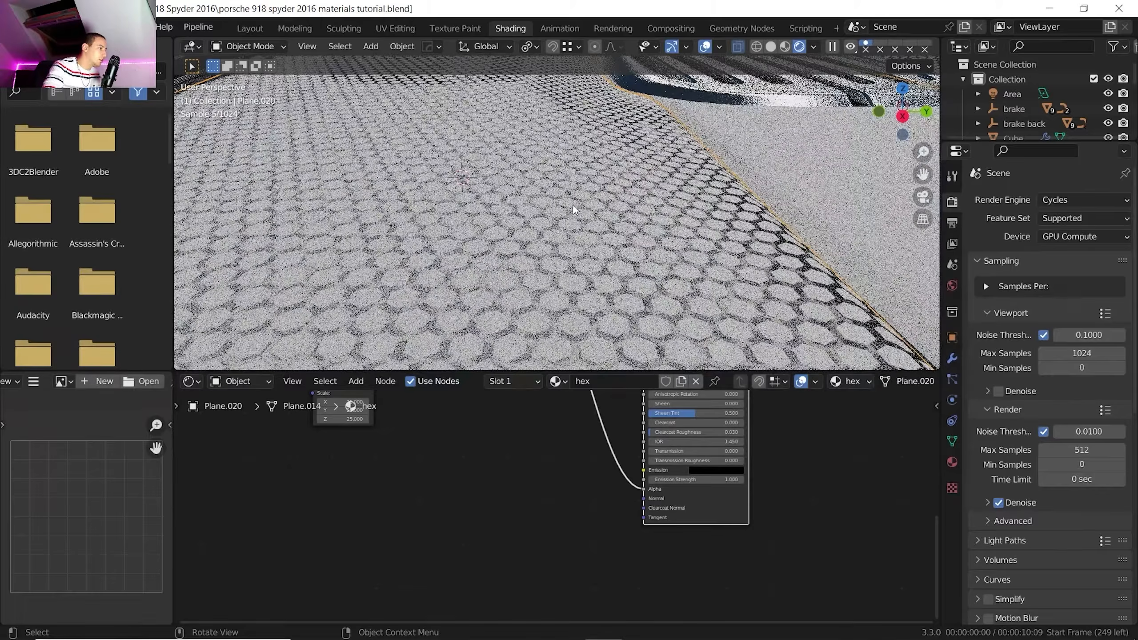
Insert an Invert node between the hex.png Color output and the Principled BSDF's Alpha input
middle_click_drag(515, 438, 505, 452)
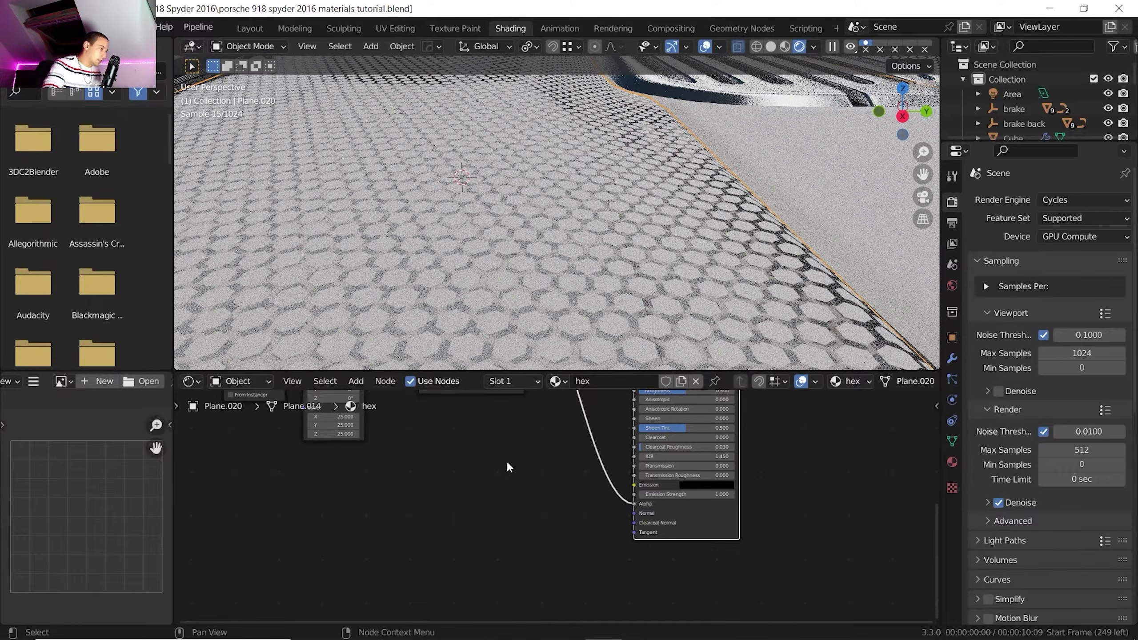
key("shift+a")
mouse_move(508, 464)
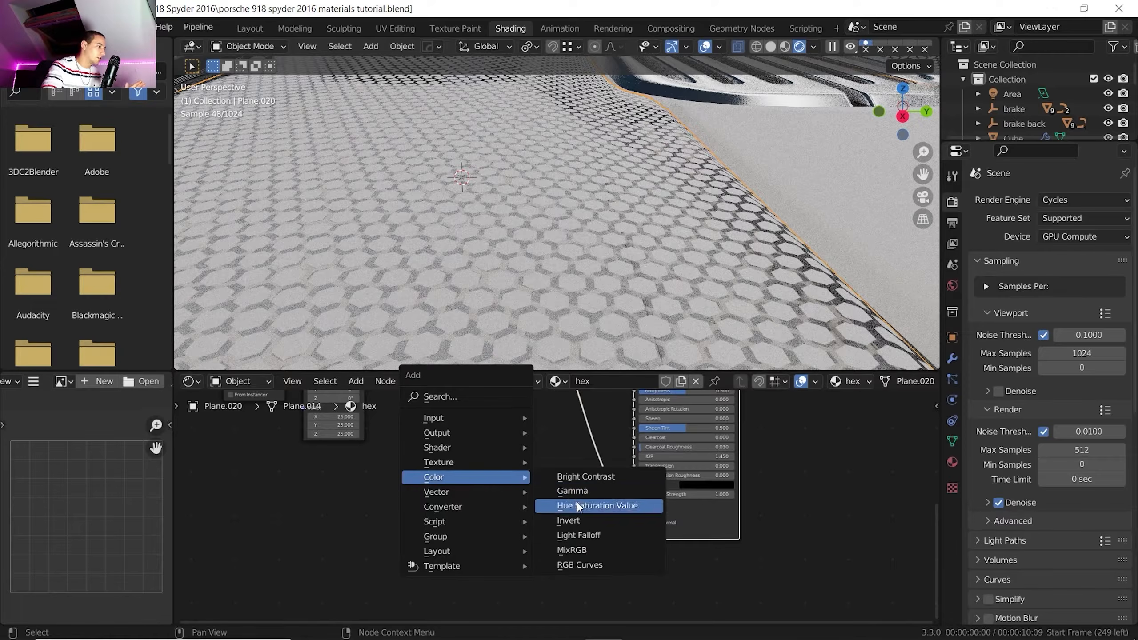
left_click(569, 520)
left_click(560, 430)
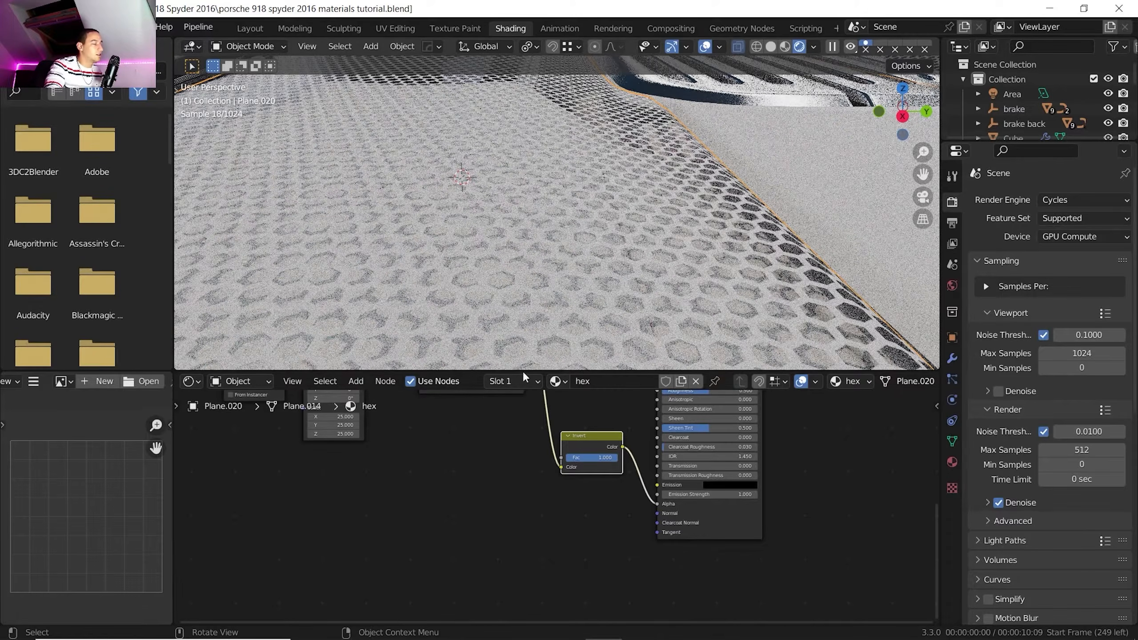
scroll(574, 231, "down", 4)
middle_click_drag(589, 191, 542, 201)
scroll(535, 203, "down", 3)
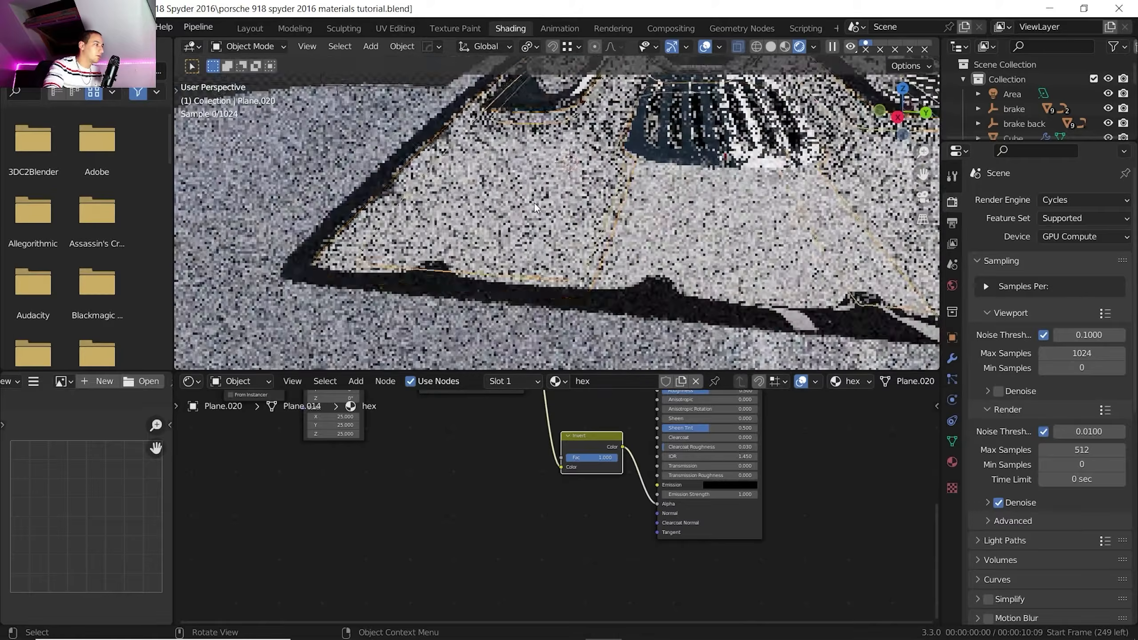
Set the hex material's Base Color to near-black and its Roughness to 0.125
middle_click_drag(457, 442, 362, 561)
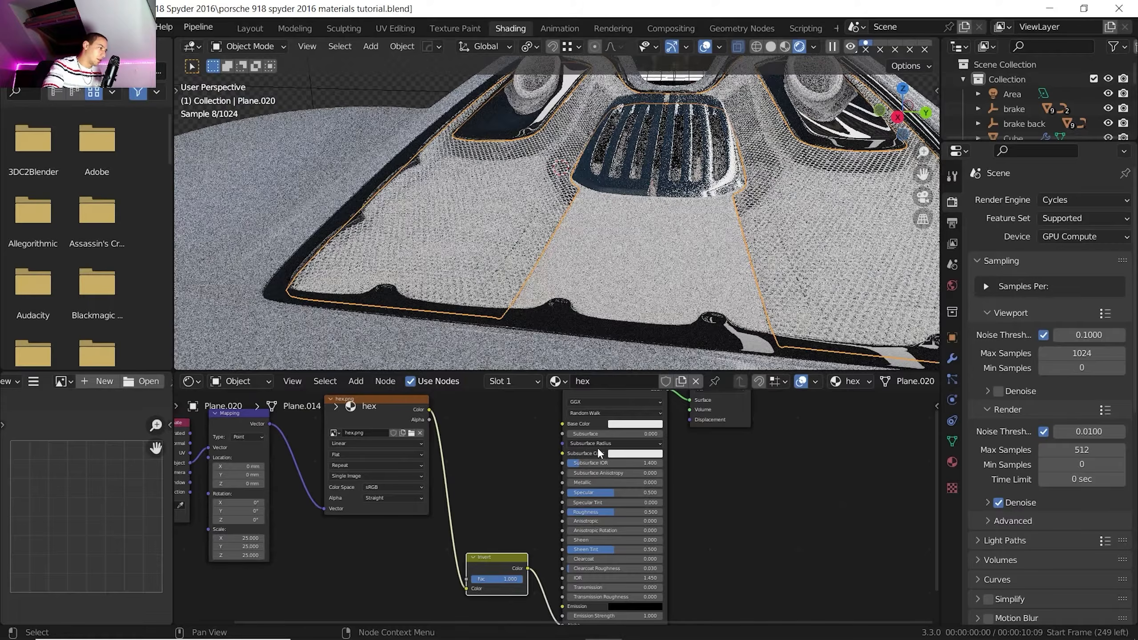
left_click(625, 425)
left_click_drag(683, 305, 683, 358)
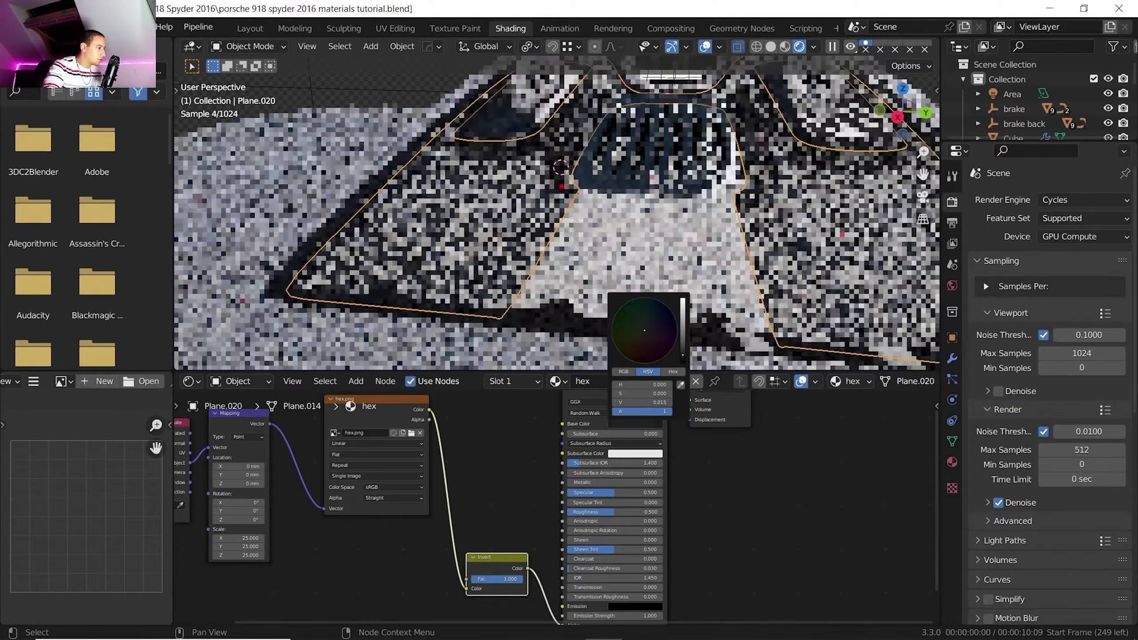
scroll(669, 503, "up", 1)
left_click_drag(627, 512, 582, 513)
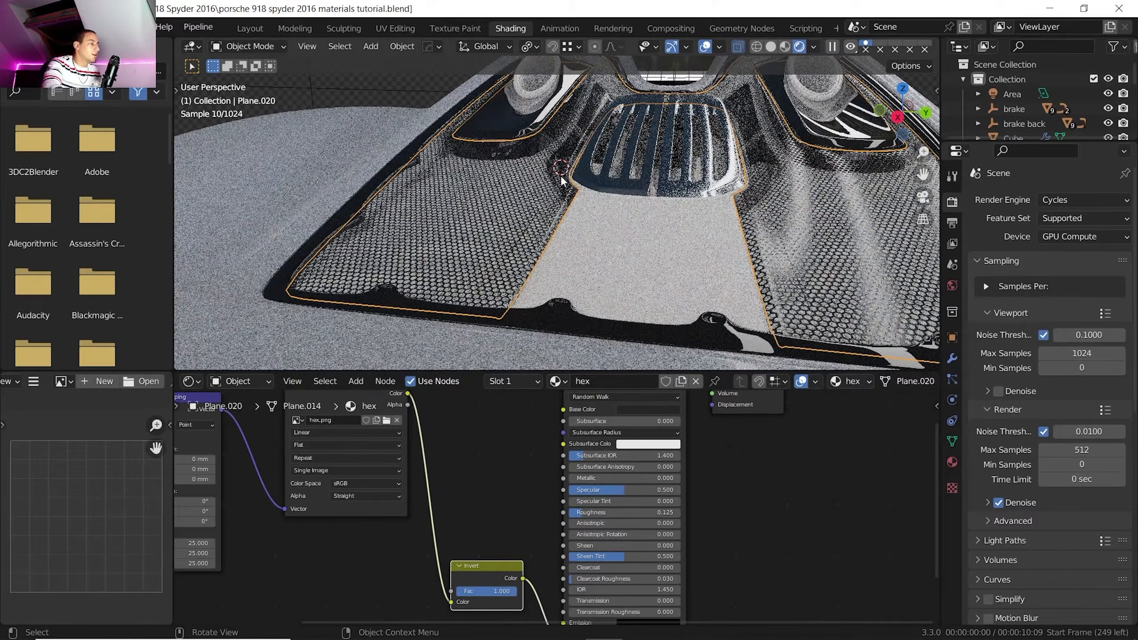
Assign the existing hex material to the blank centre panel of the engine cover
scroll(585, 225, "down", 2)
middle_click_drag(585, 225, 414, 199)
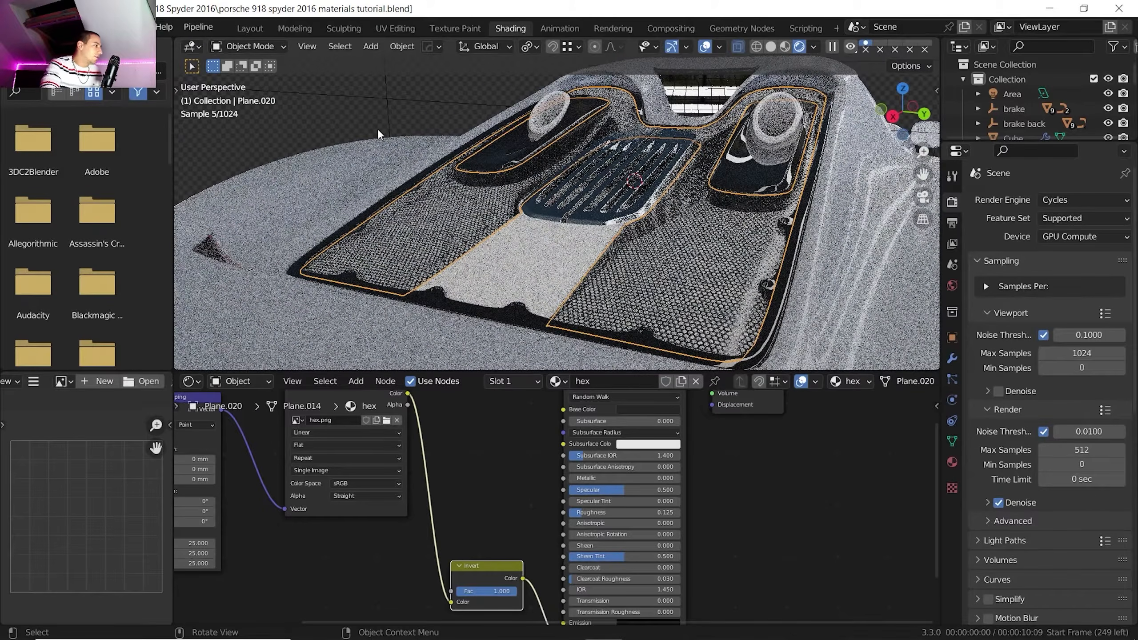
left_click(488, 249)
left_click(556, 381)
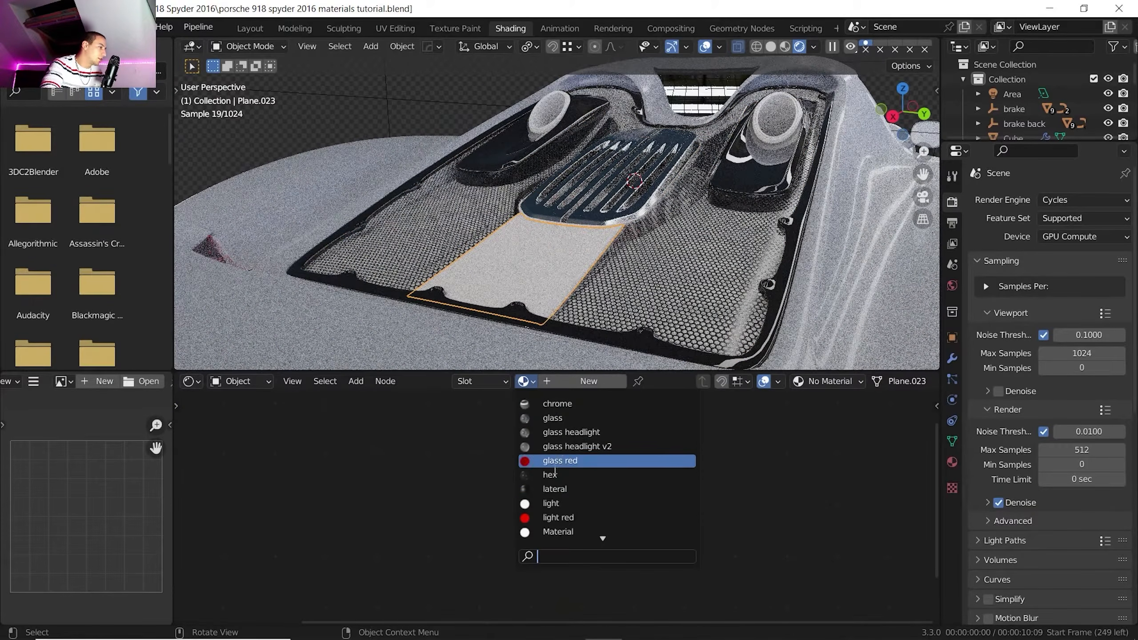
left_click(548, 461)
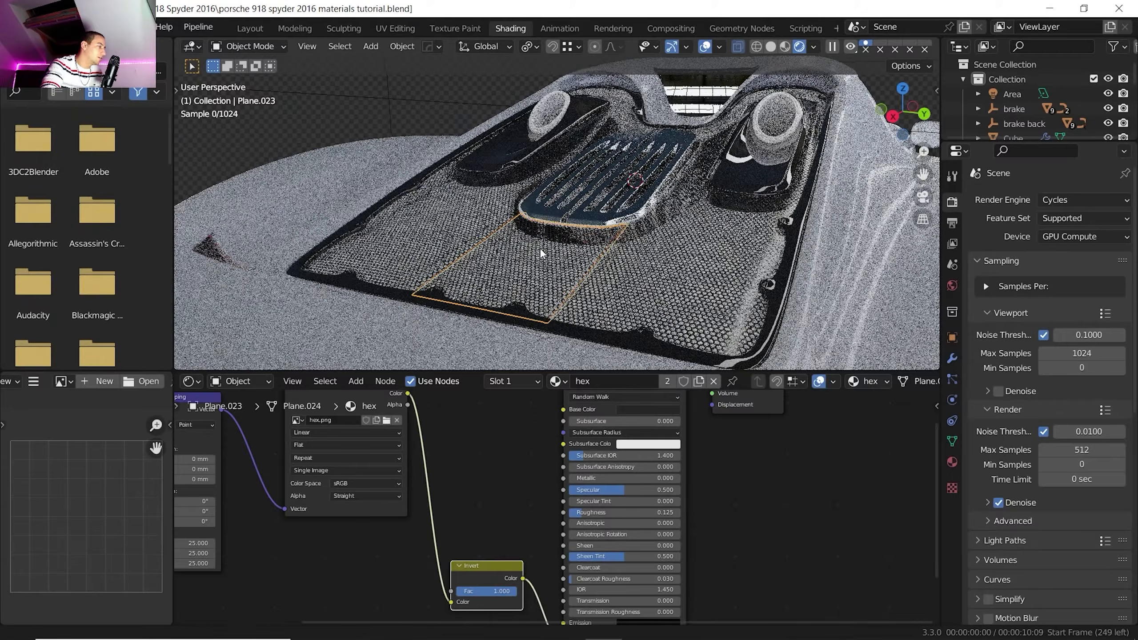
Assign the hex material to the vent mesh below the rear light
middle_click_drag(540, 247, 623, 205, "shift")
scroll(622, 205, "down", 2)
left_click(523, 256)
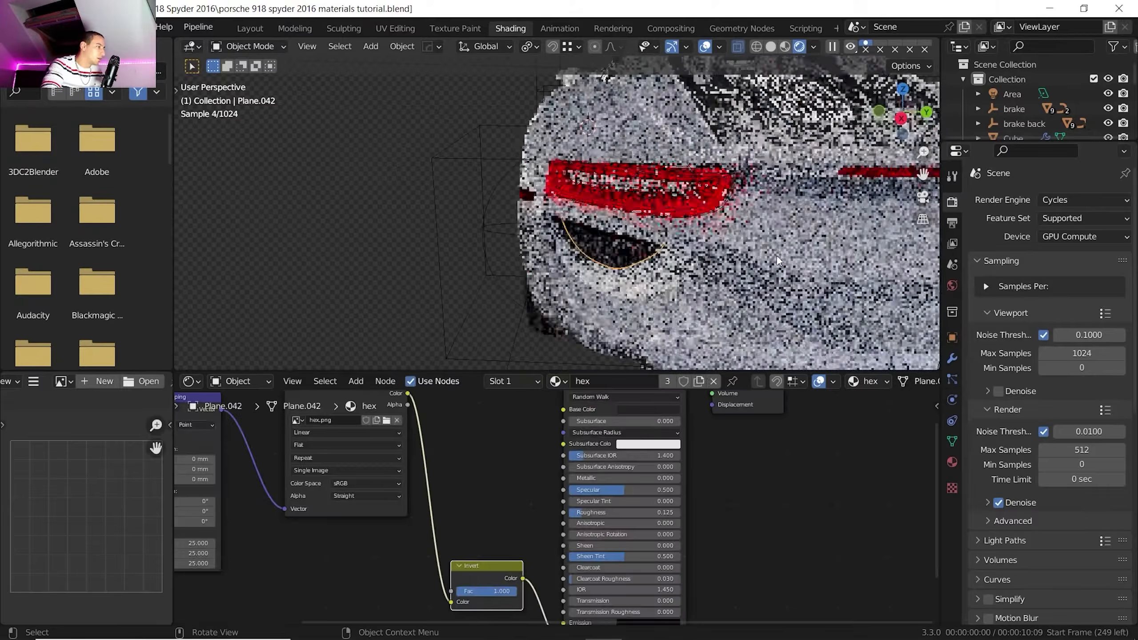
middle_click_drag(735, 238, 601, 245)
Display hex.png in the image editor and turn that editor into a UV Editor
scroll(96, 448, "down", 4)
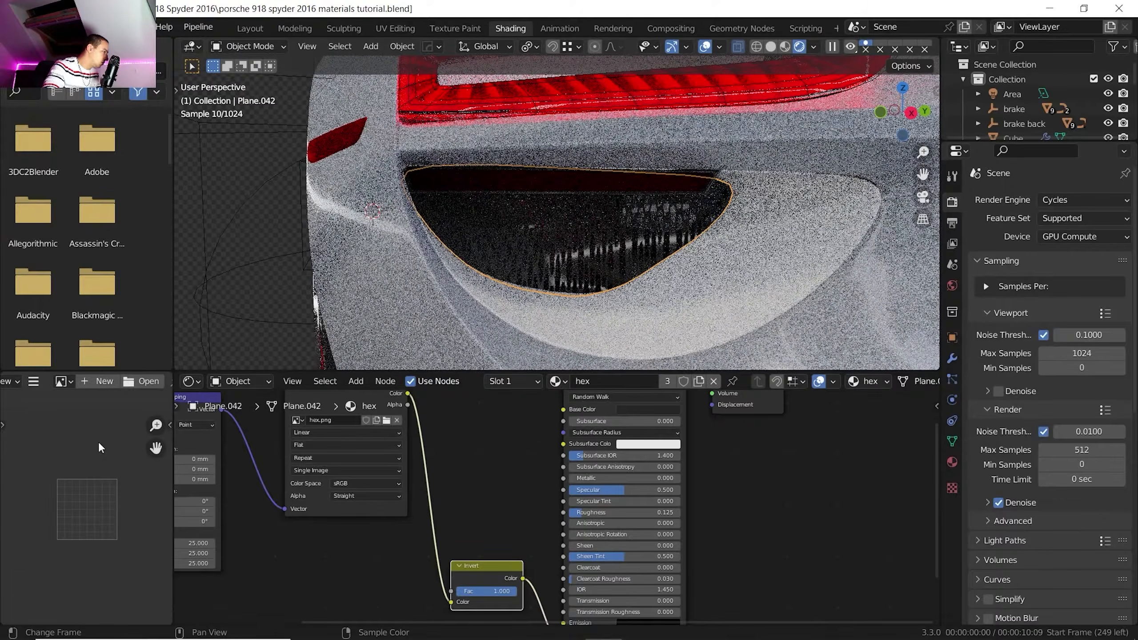
left_click(64, 381)
left_click(99, 476)
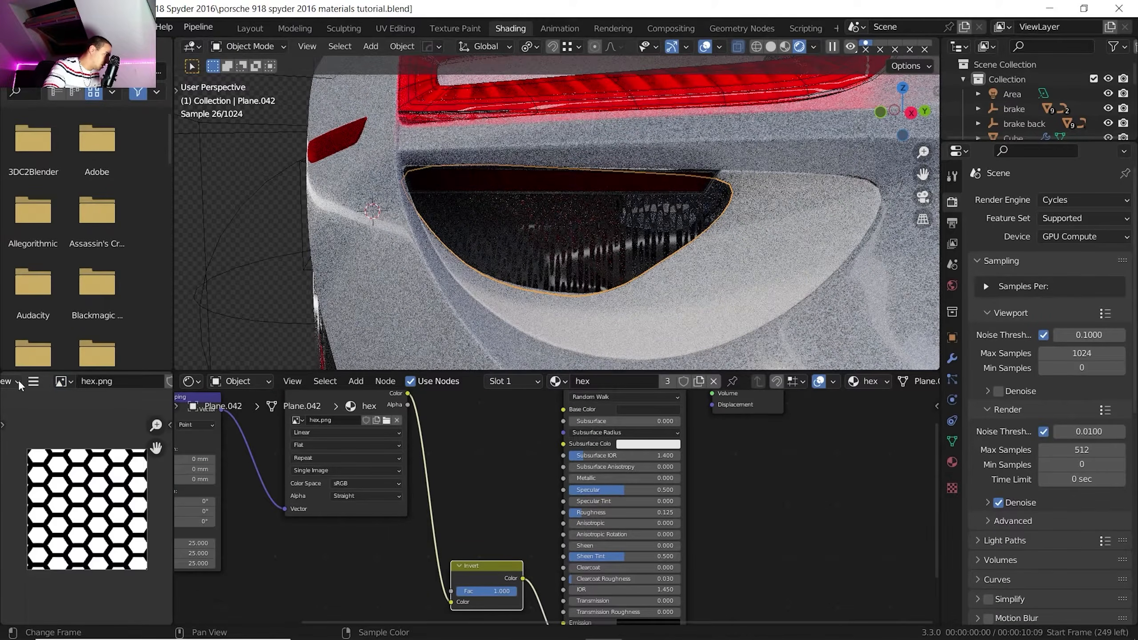
scroll(20, 382, "up", 3)
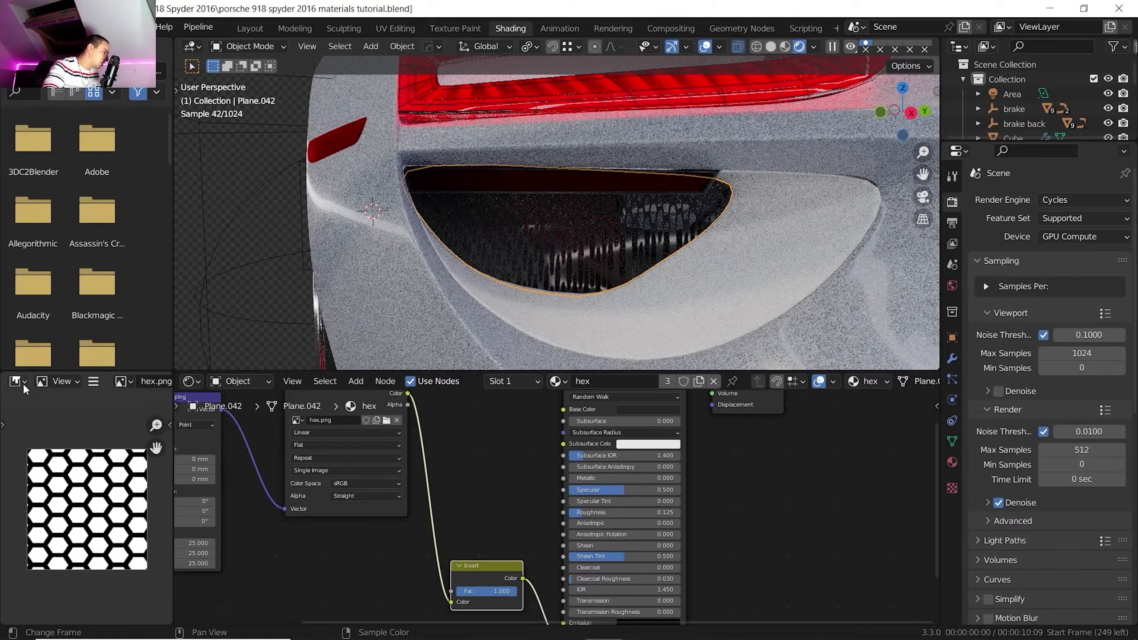
left_click(22, 383)
left_click(52, 453)
Select all faces of the rear vent mesh and unwrap them, returning to Object Mode
key("Tab")
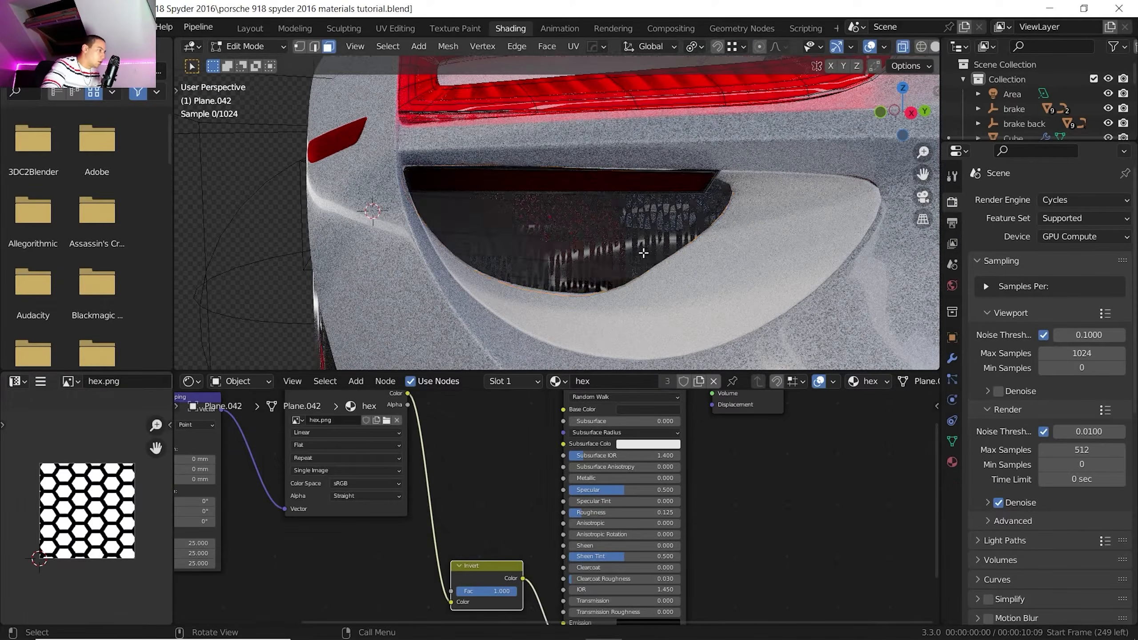
key("a")
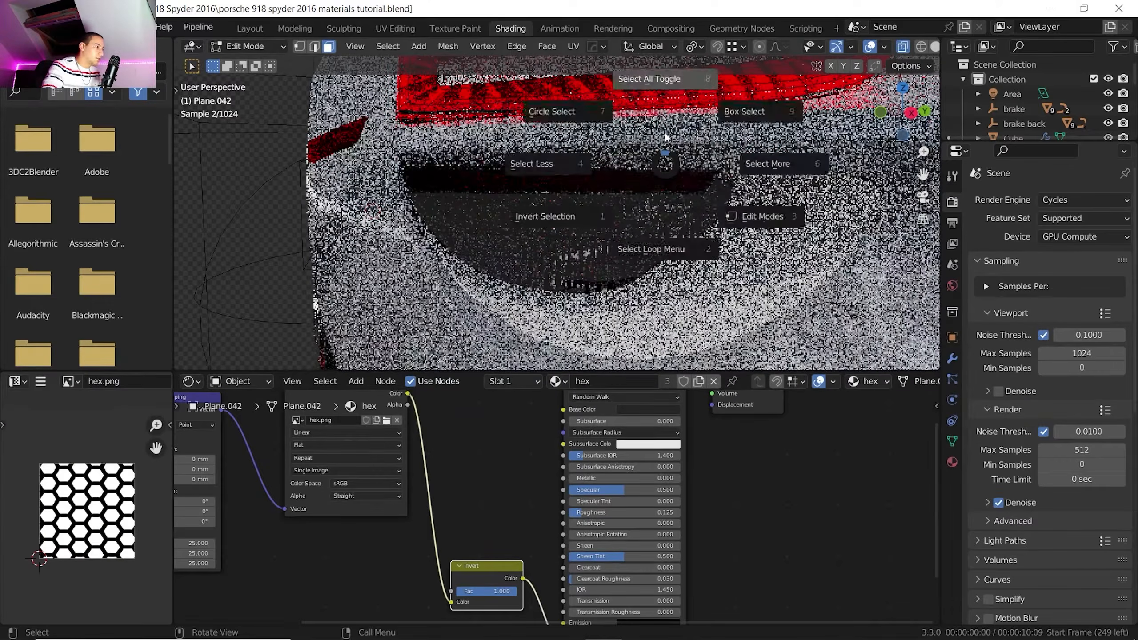
left_click(664, 131)
left_click(575, 46)
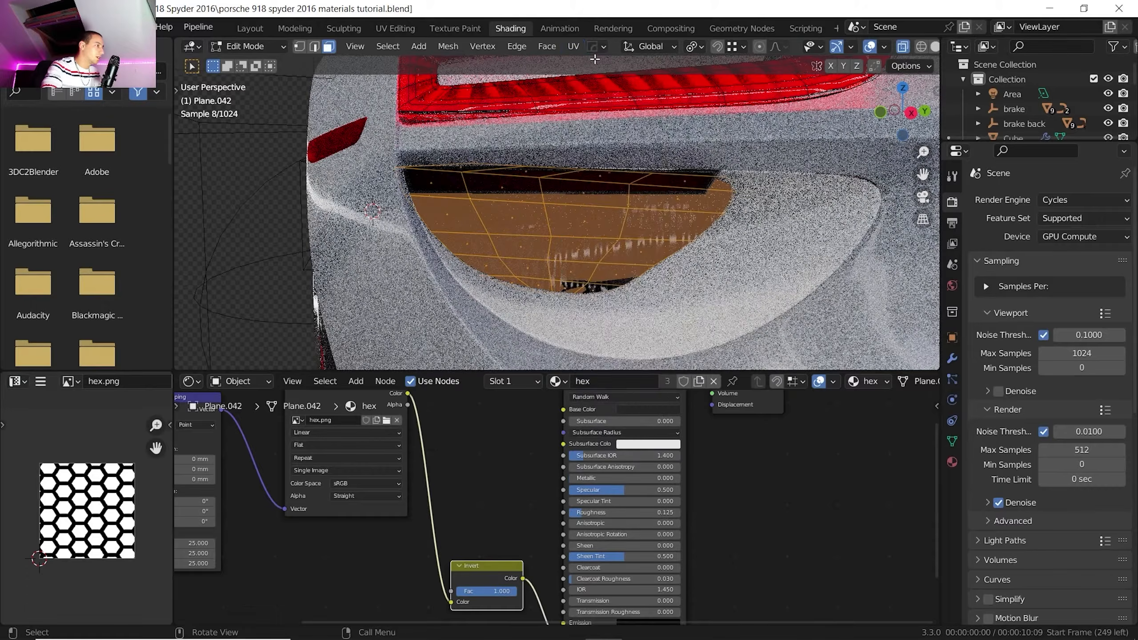
left_click(575, 46)
left_click(601, 63)
key("Tab")
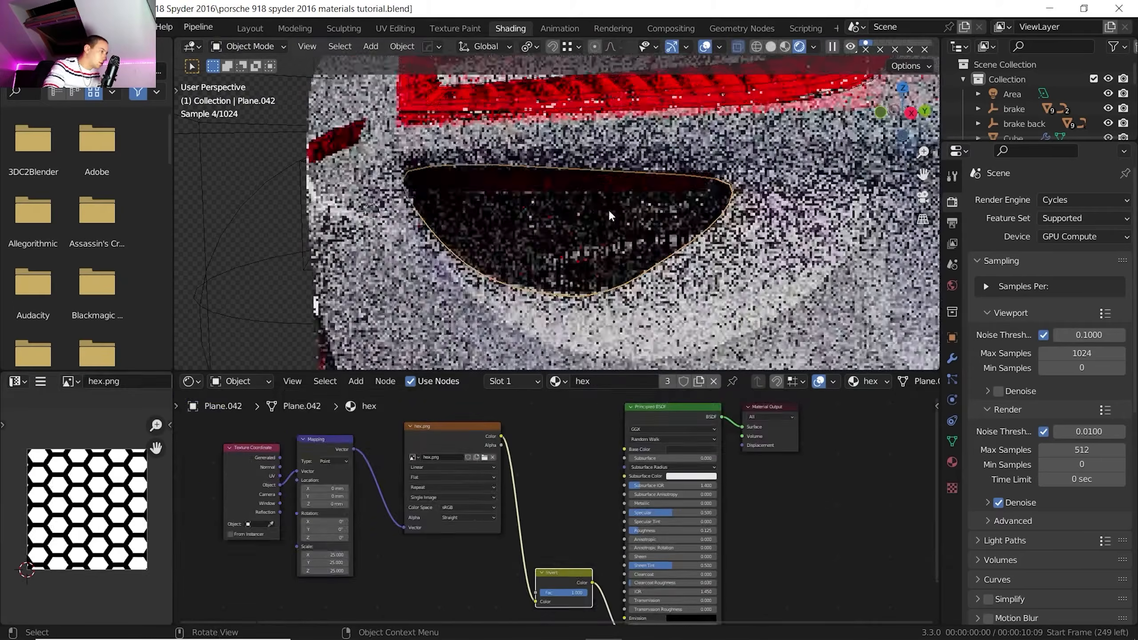
Make a separate copy of the vent's hex material and name it "hex uv"
left_click(699, 381)
double_click(639, 378)
key("BackSpace")
key("BackSpace")
key("BackSpace")
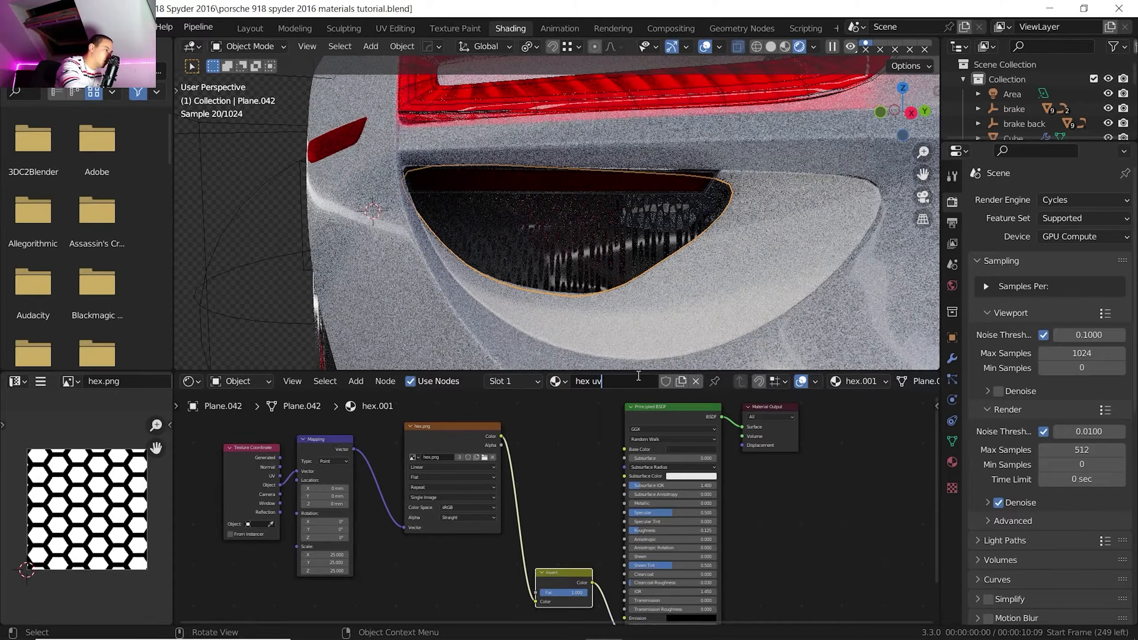
key("Return")
Drive the hex uv material's Mapping node from the UV output instead of the Object coordinates
scroll(331, 479, "up", 2)
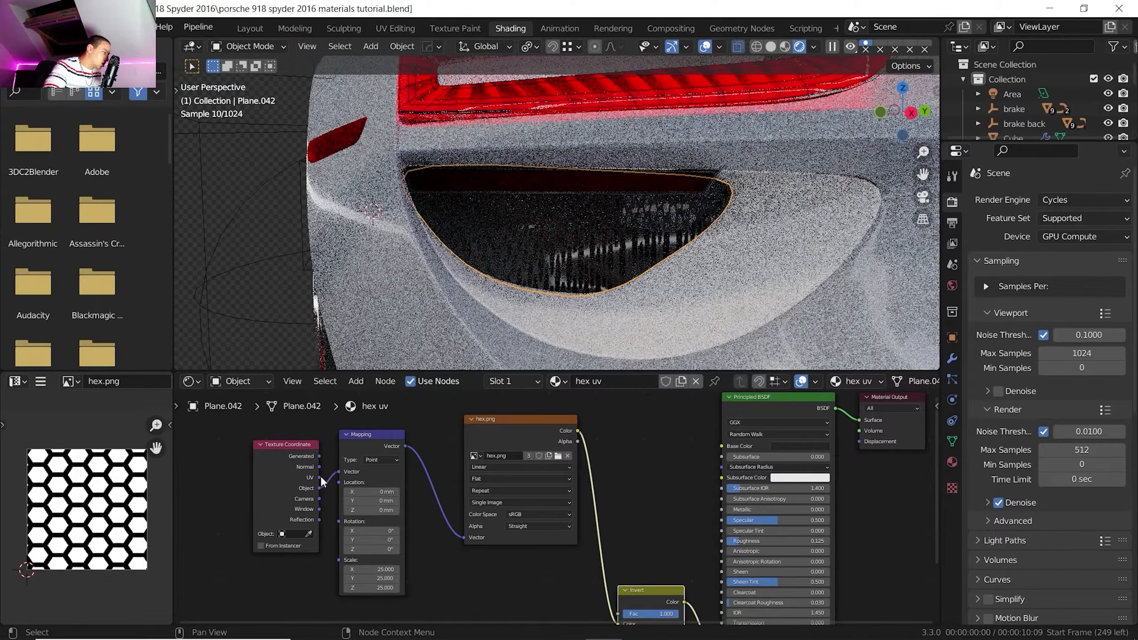
left_click_drag(320, 477, 338, 472)
scroll(538, 253, "up", 3)
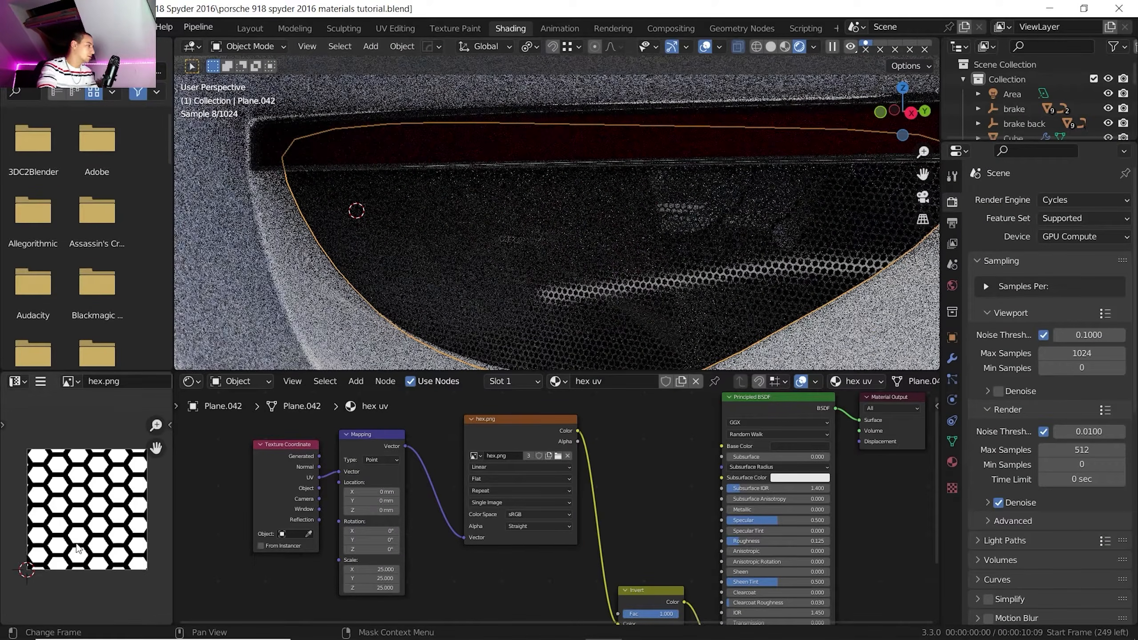
Scale the vent mesh's UVs down to about 0.6 on both axes and return to Object Mode
key("Tab")
key("s")
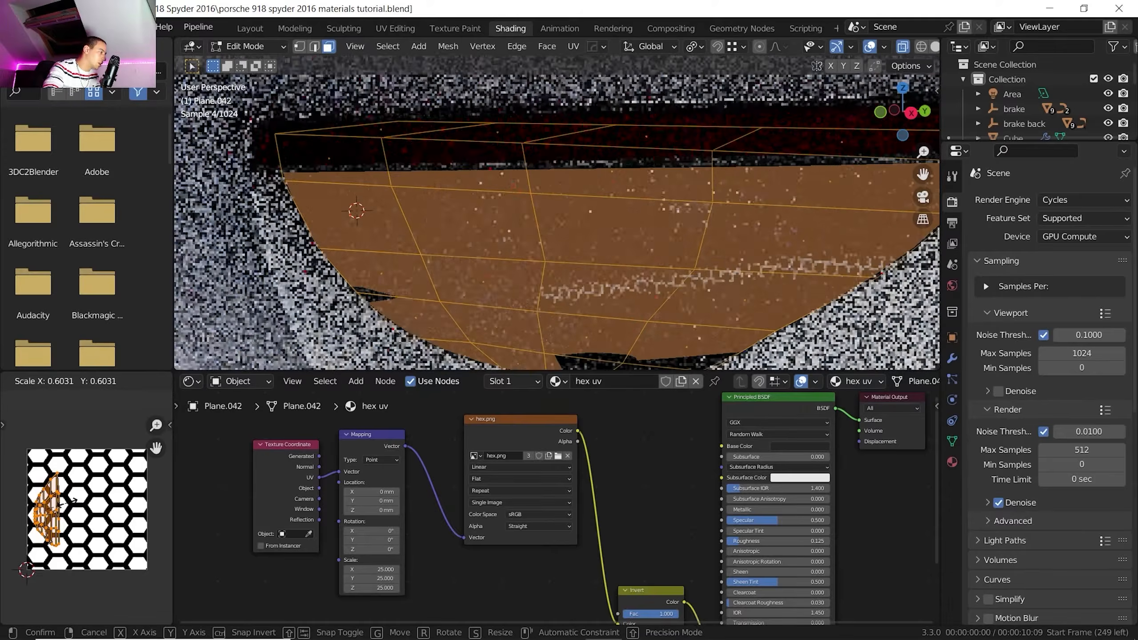
left_click(124, 441)
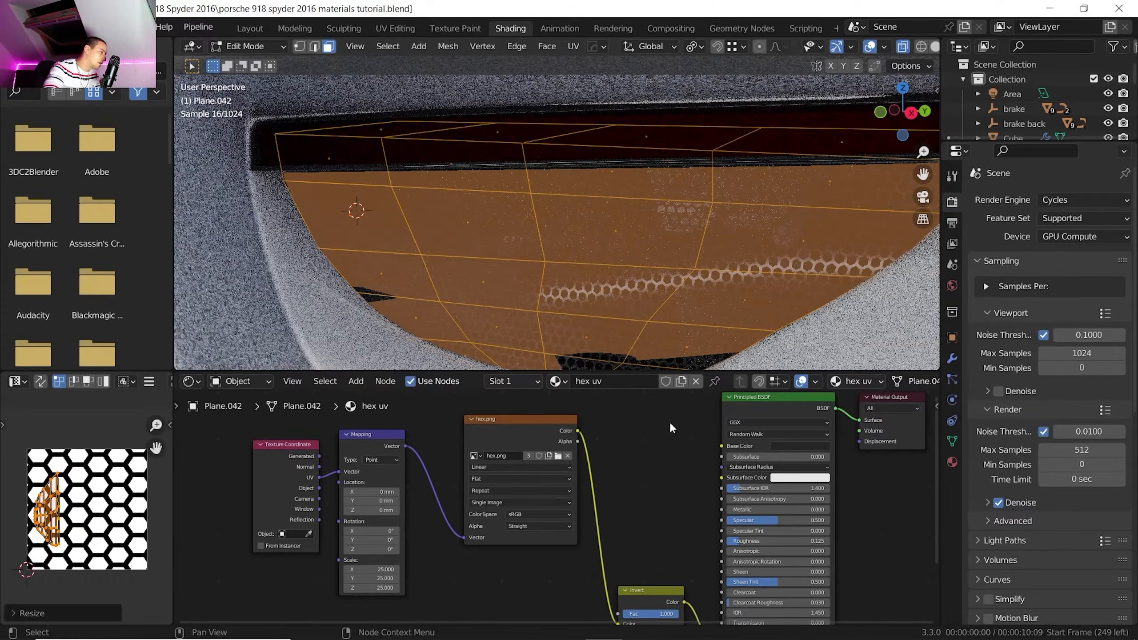
key("Tab")
scroll(644, 286, "down", 3)
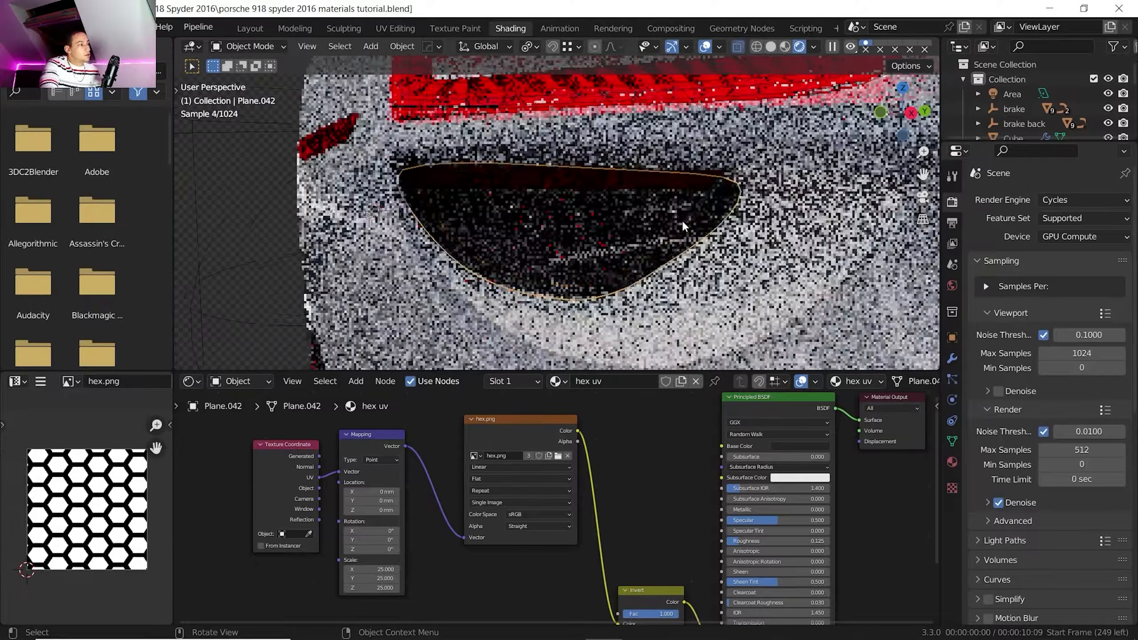
Assign the existing plastic material to the curved surround of the rear vent
scroll(682, 221, "down", 1)
middle_click_drag(651, 211, 660, 231)
left_click(643, 267)
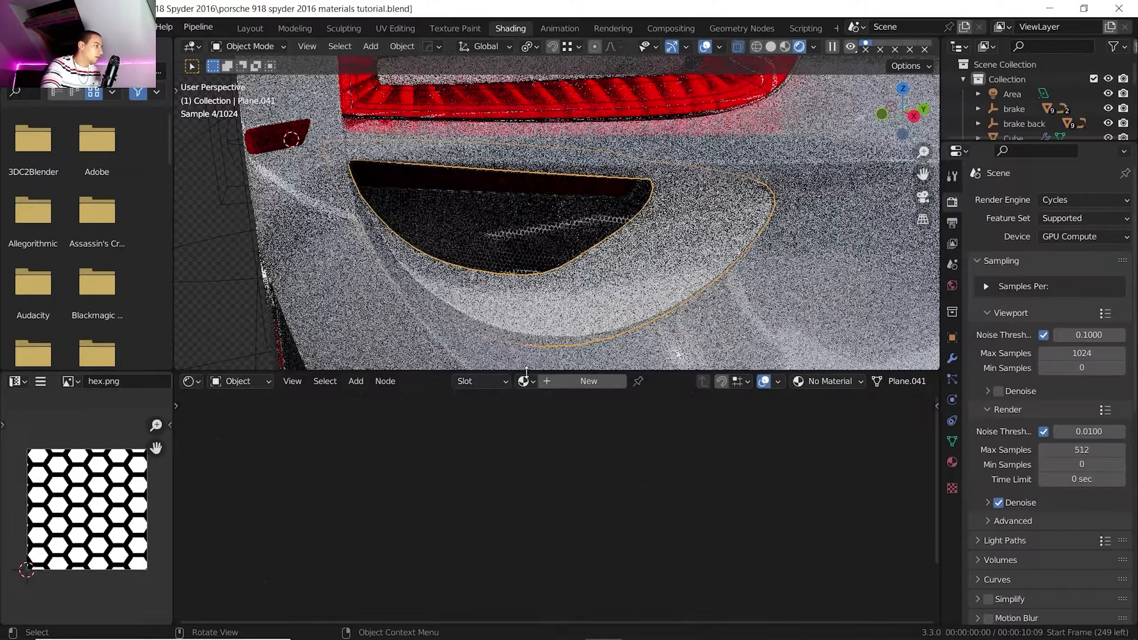
left_click(524, 381)
scroll(596, 516, "down", 8)
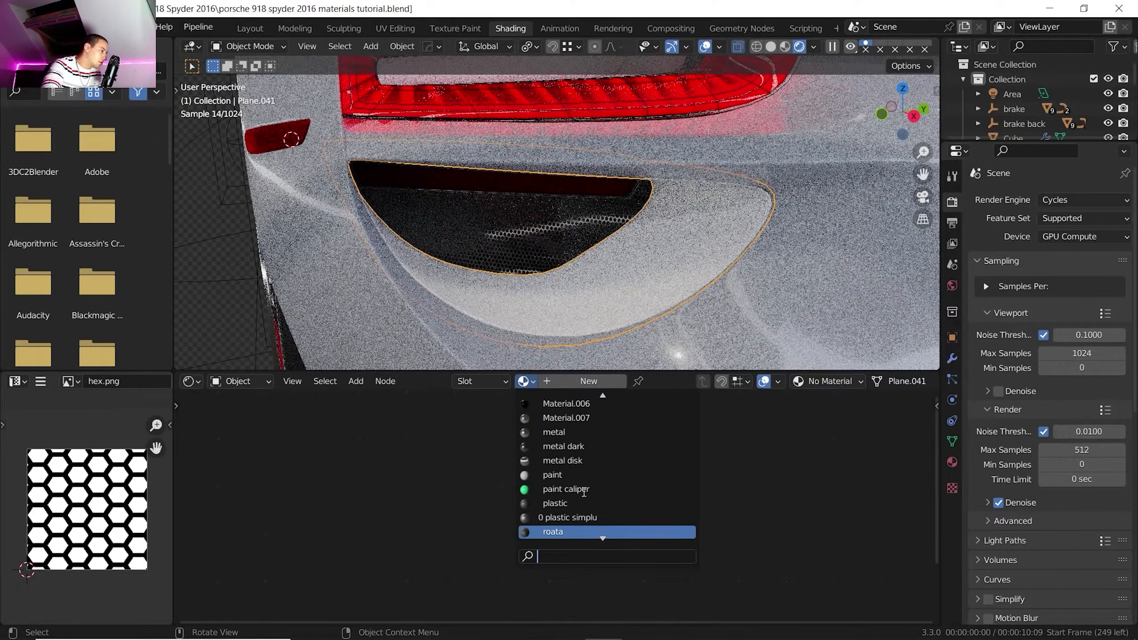
left_click(565, 503)
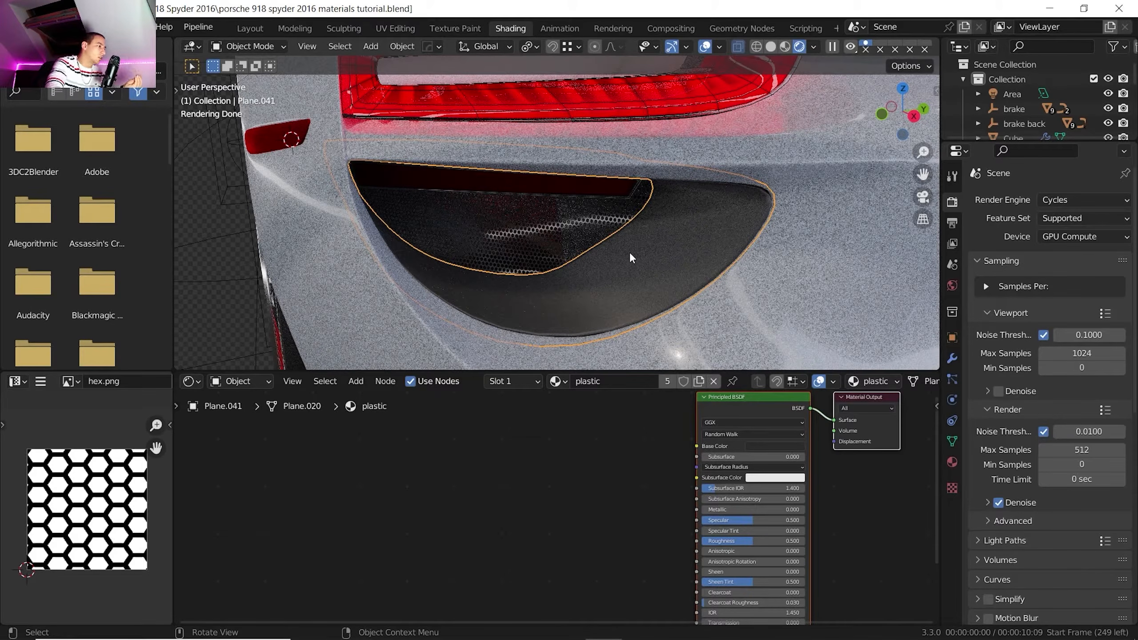
Assign the metal material to the small cylinder at the top of the spoiler support beside the tail light
scroll(567, 255, "down", 4)
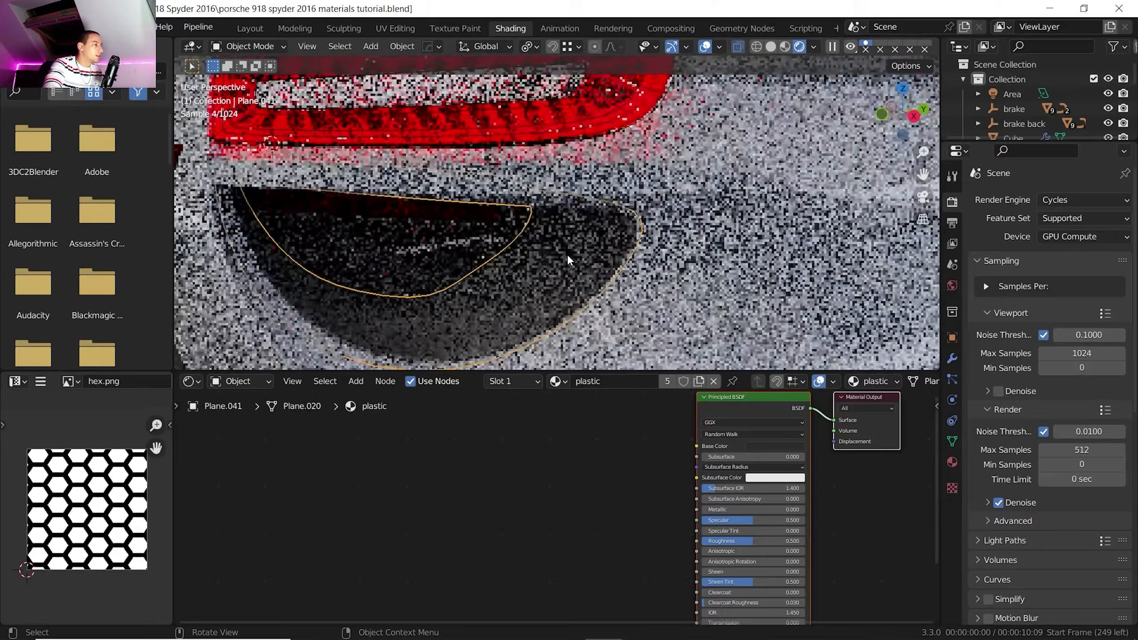
middle_click_drag(630, 184, 538, 219)
scroll(539, 220, "down", 3)
scroll(527, 167, "up", 7)
scroll(527, 172, "down", 3)
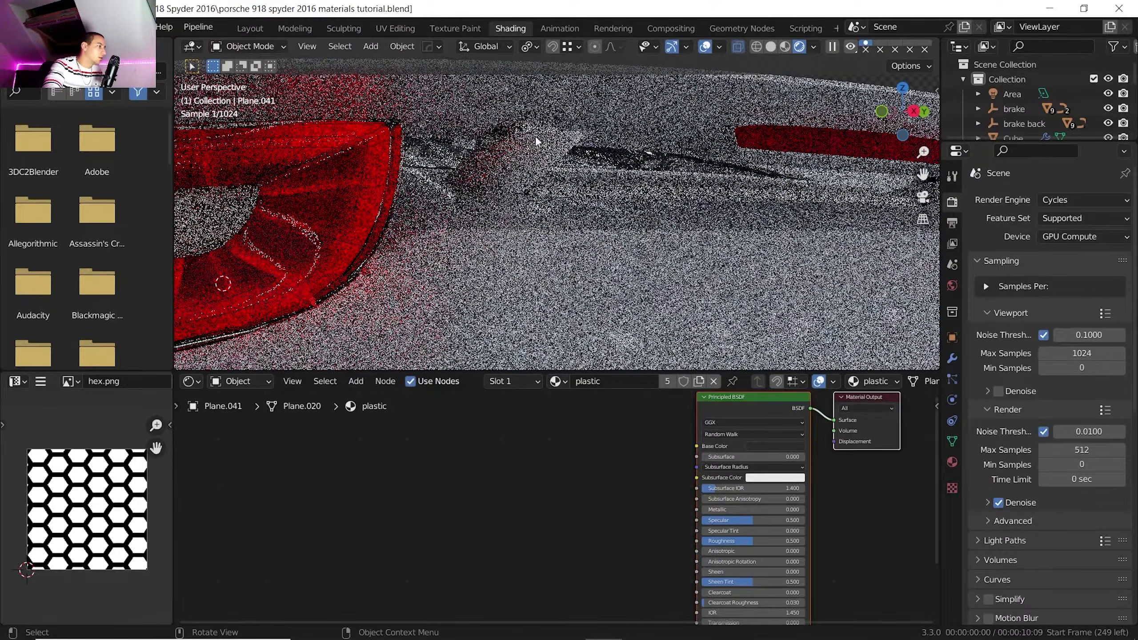
left_click(523, 127)
left_click(525, 381)
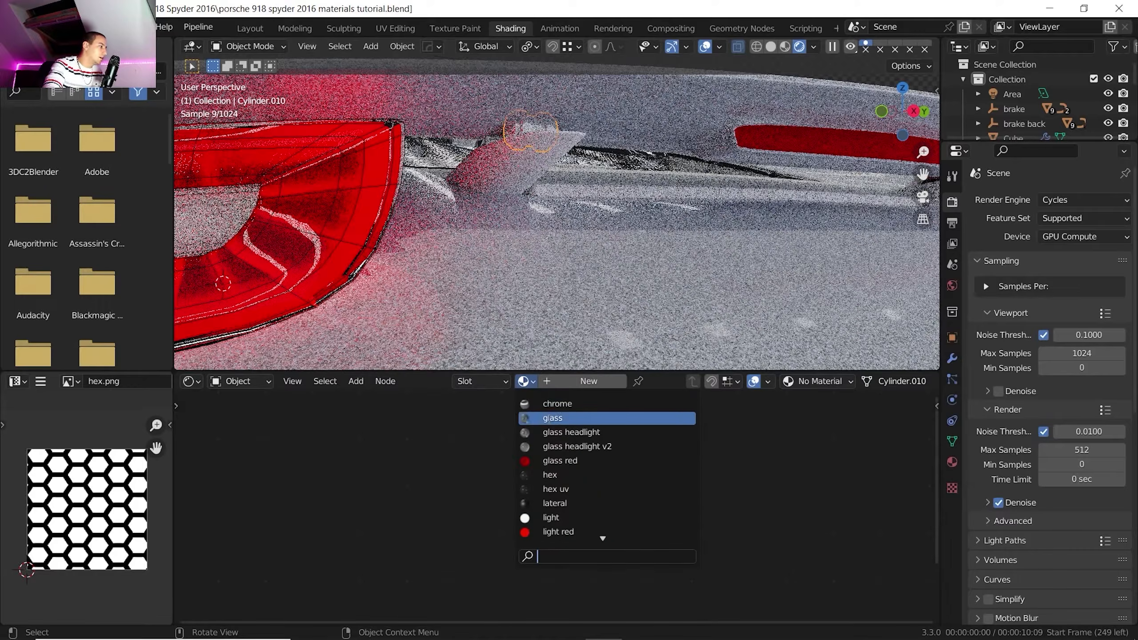
scroll(564, 516, "down", 5)
left_click(563, 476)
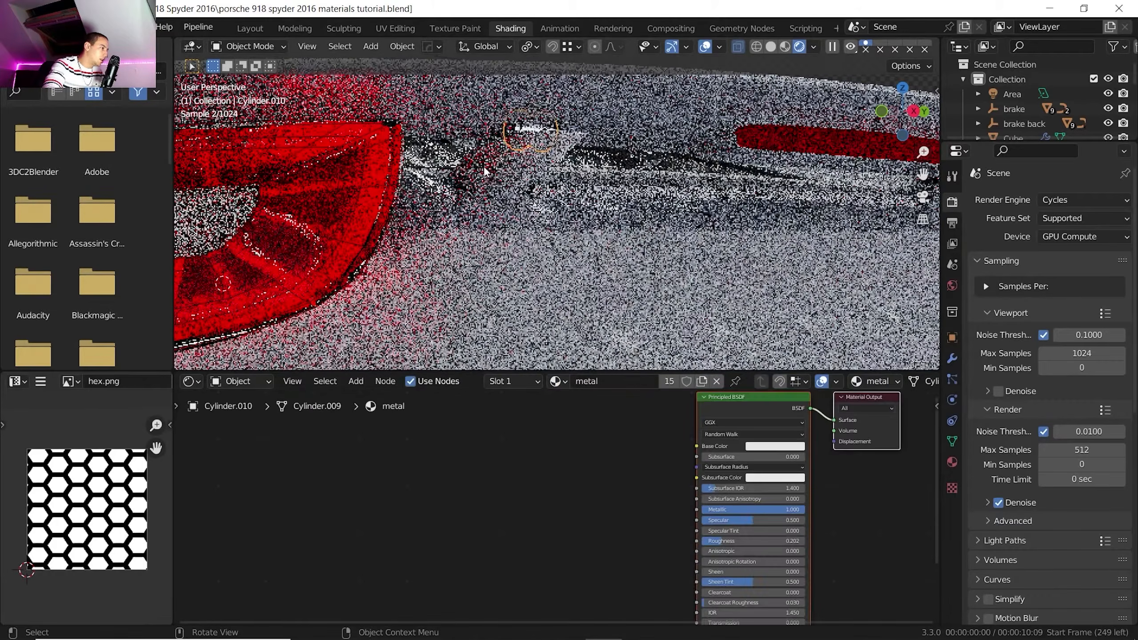
Assign the metal material to the slanted spoiler support fin beneath the small cylinder
left_click(531, 162)
left_click(526, 381)
scroll(562, 462, "down", 8)
scroll(574, 494, "down", 10)
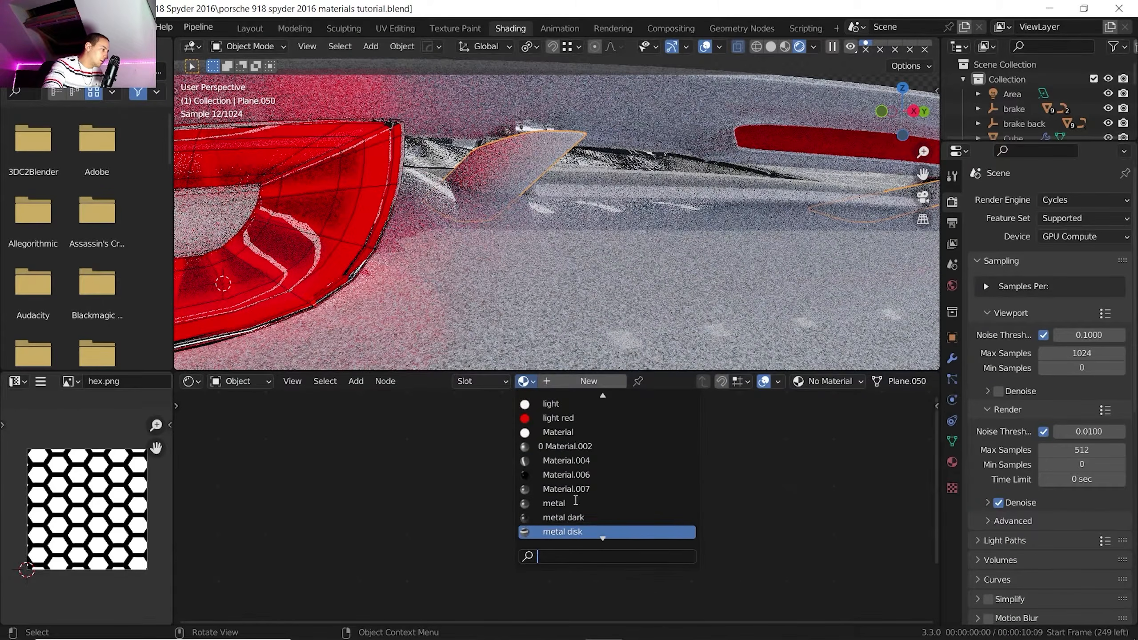
left_click(570, 462)
Assign the plastic material to the inner panel enclosed by the red tail light
left_click(556, 196)
scroll(560, 242, "down", 2)
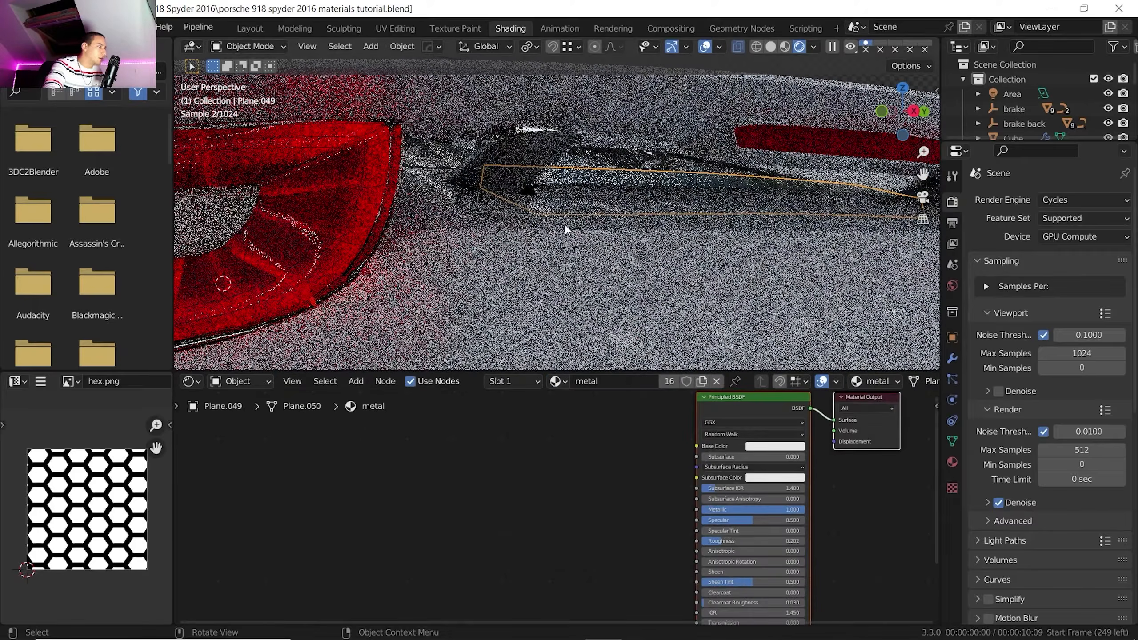
left_click(568, 178)
left_click(524, 381)
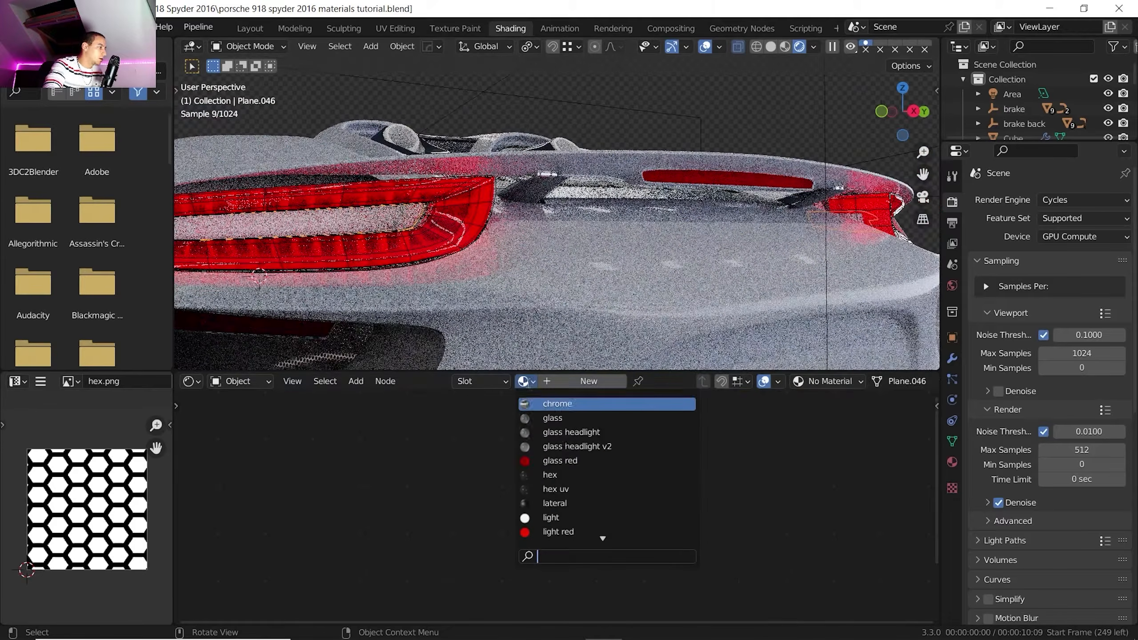
scroll(556, 493, "down", 5)
left_click(555, 503)
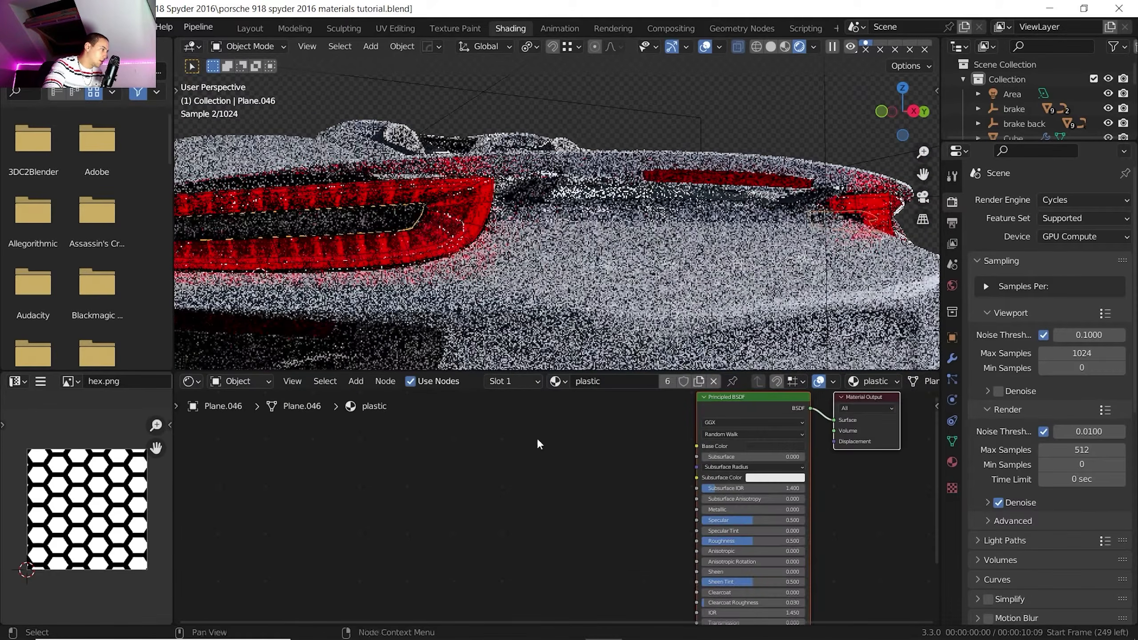
Assign the metal dark material to the inner tube of the exhaust pipe on the engine cover
scroll(548, 235, "down", 5)
middle_click_drag(543, 215, 494, 56, "shift")
middle_click_drag(473, 336, 465, 297)
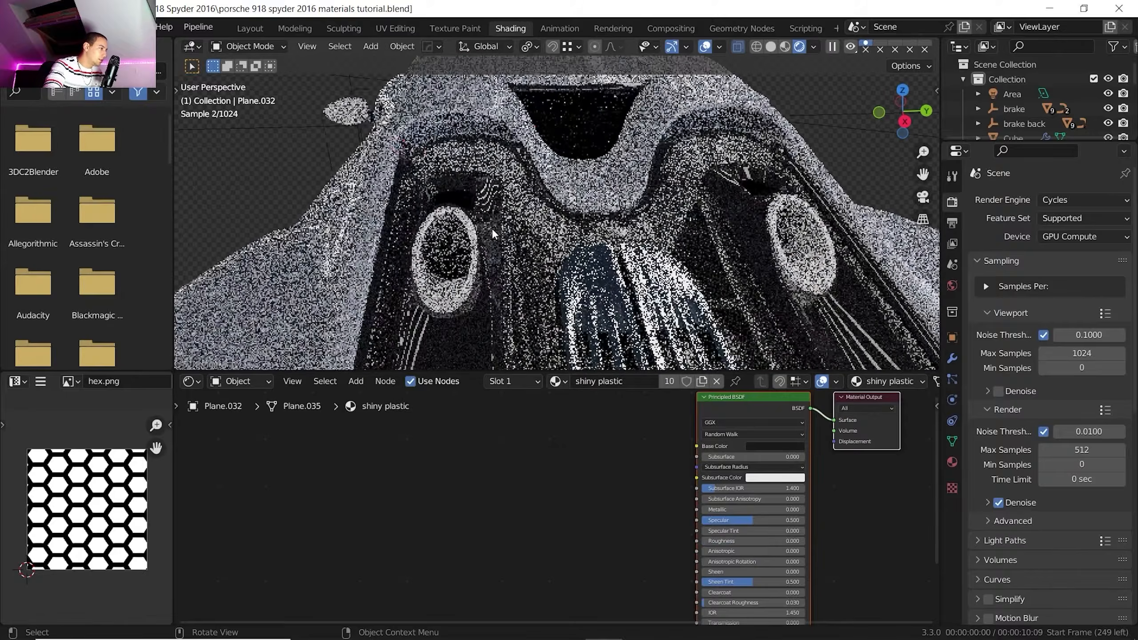
scroll(492, 227, "up", 4)
middle_click_drag(492, 228, 538, 204, "shift")
left_click(537, 204)
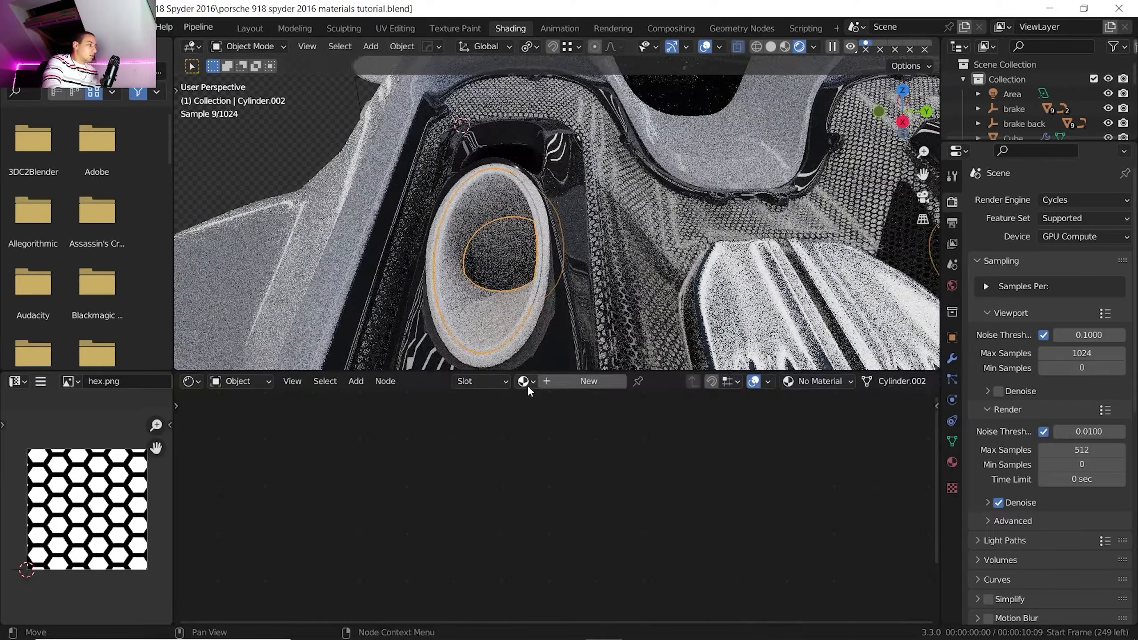
left_click(524, 381)
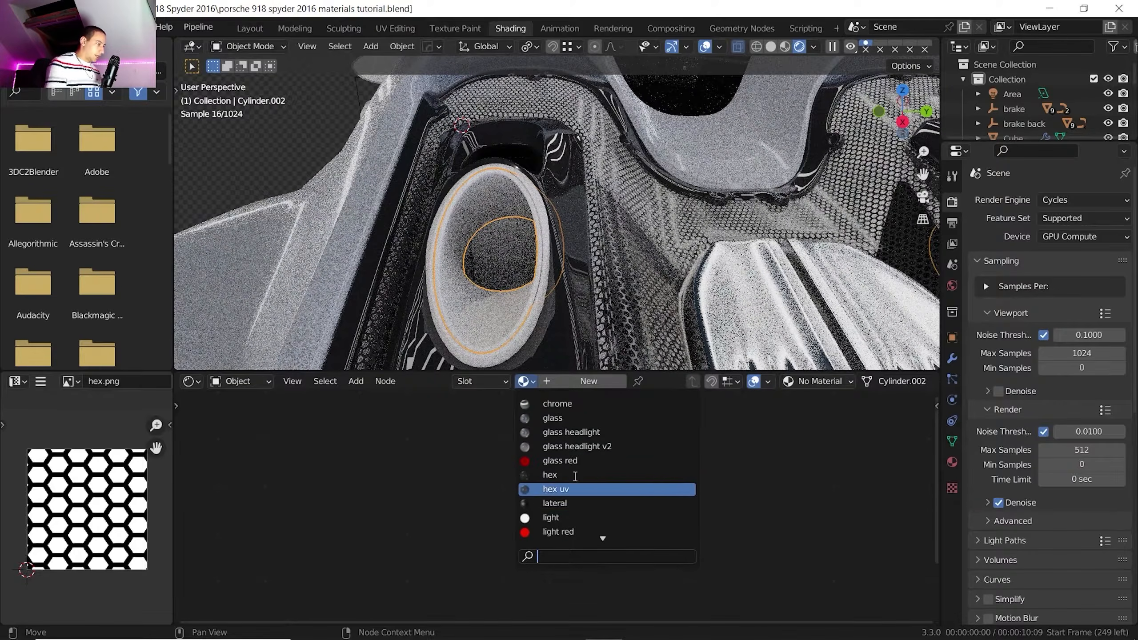
scroll(578, 516, "down", 10)
left_click(571, 489)
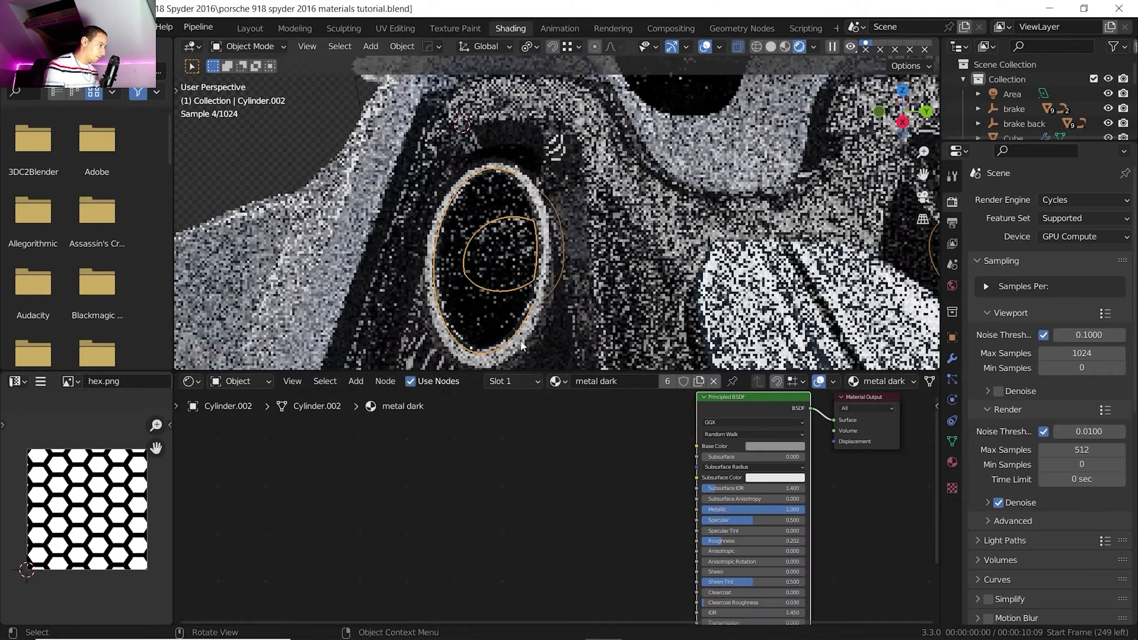
Assign the metal material to the outer ring of the exhaust pipe
left_click(551, 276)
left_click(525, 381)
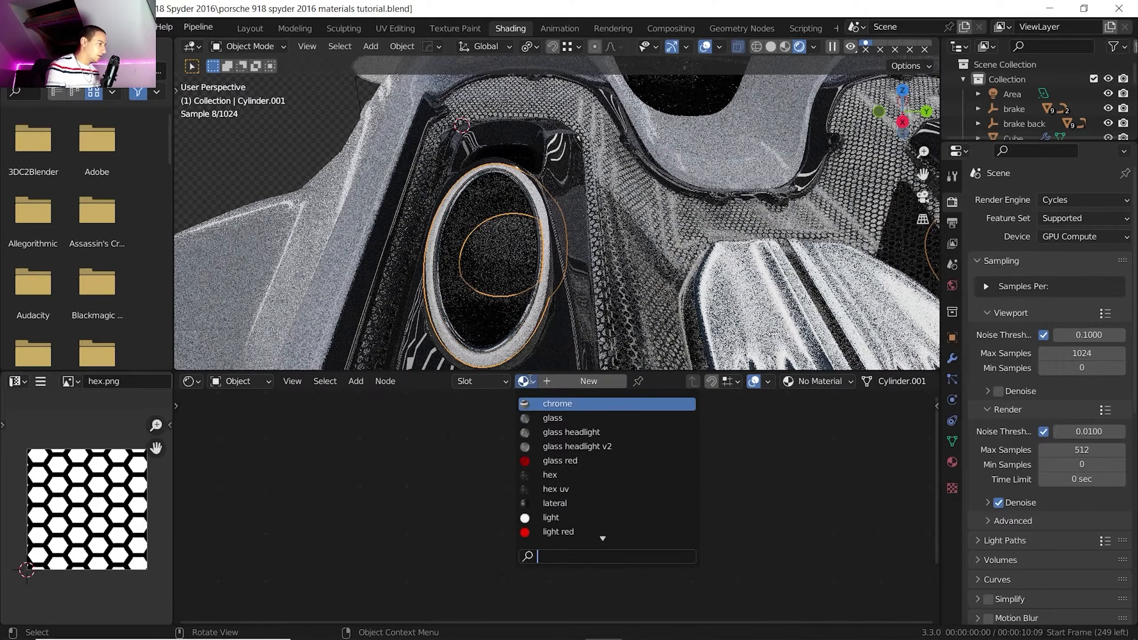
scroll(600, 529, "down", 10)
left_click(568, 474)
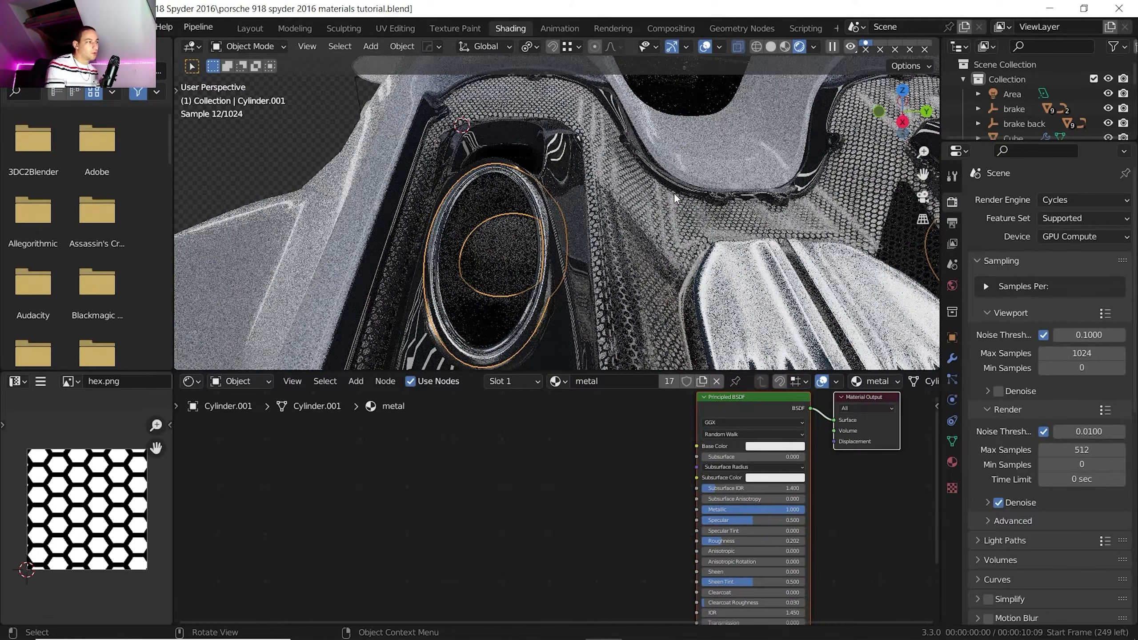
Hide the outer engine cover parts around the exhaust pipes to expose the frame beneath
scroll(636, 196, "down", 6)
middle_click_drag(621, 193, 510, 204)
left_click(509, 206)
key("h")
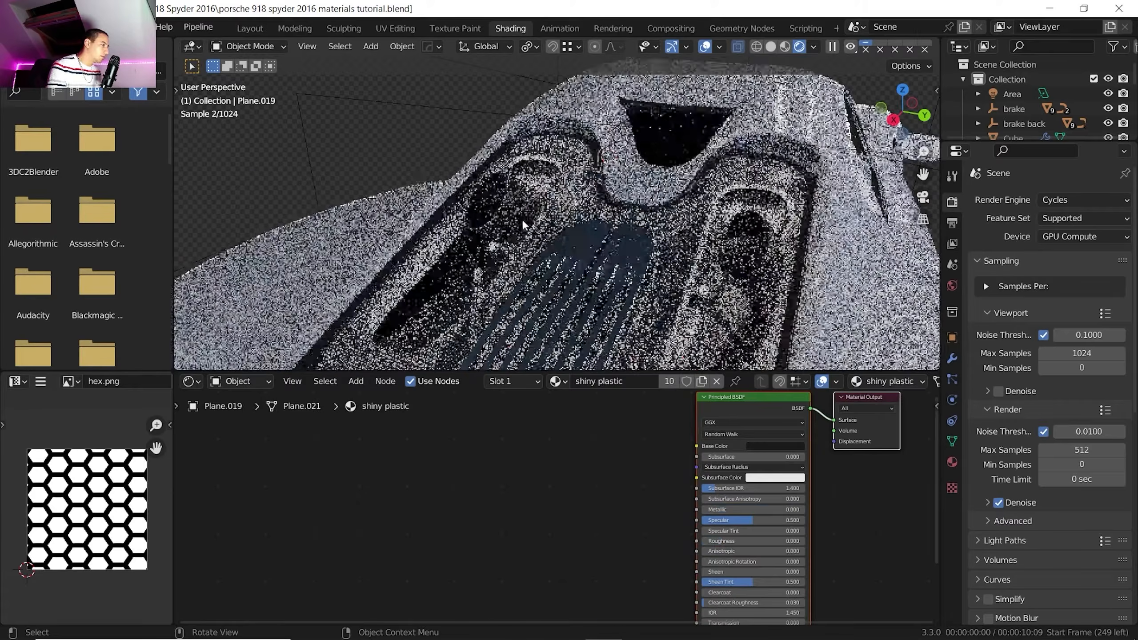
left_click(522, 219)
key("h")
Assign the metal material to the exposed engine bay frame around the slatted cover
scroll(577, 191, "up", 1)
middle_click_drag(577, 190, 579, 141, "shift")
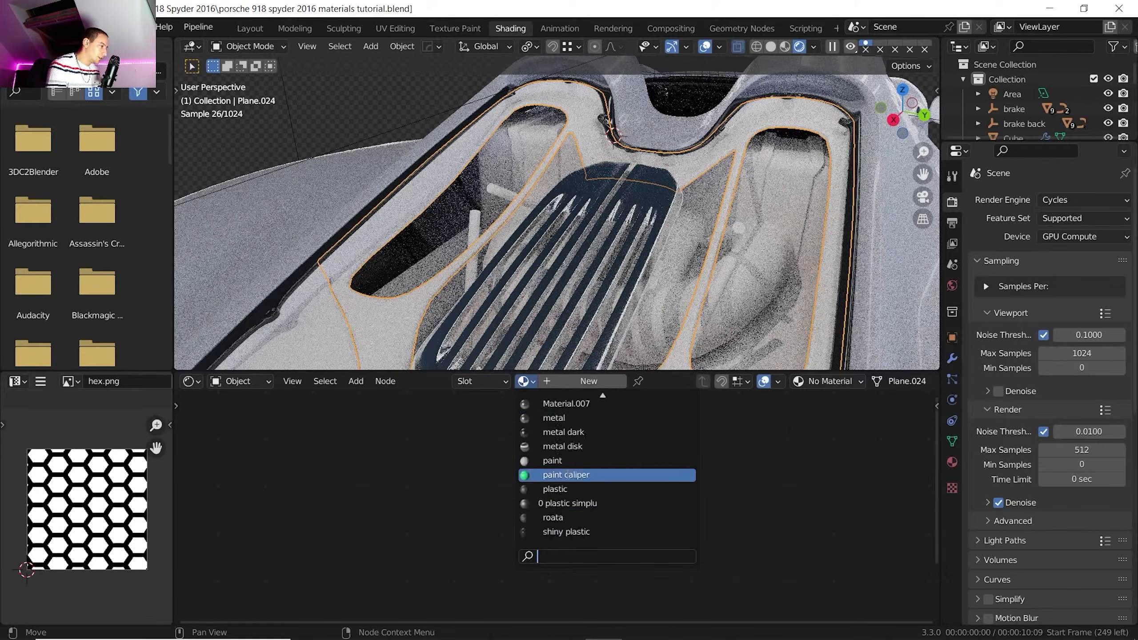
left_click(554, 419)
scroll(446, 229, "up", 3)
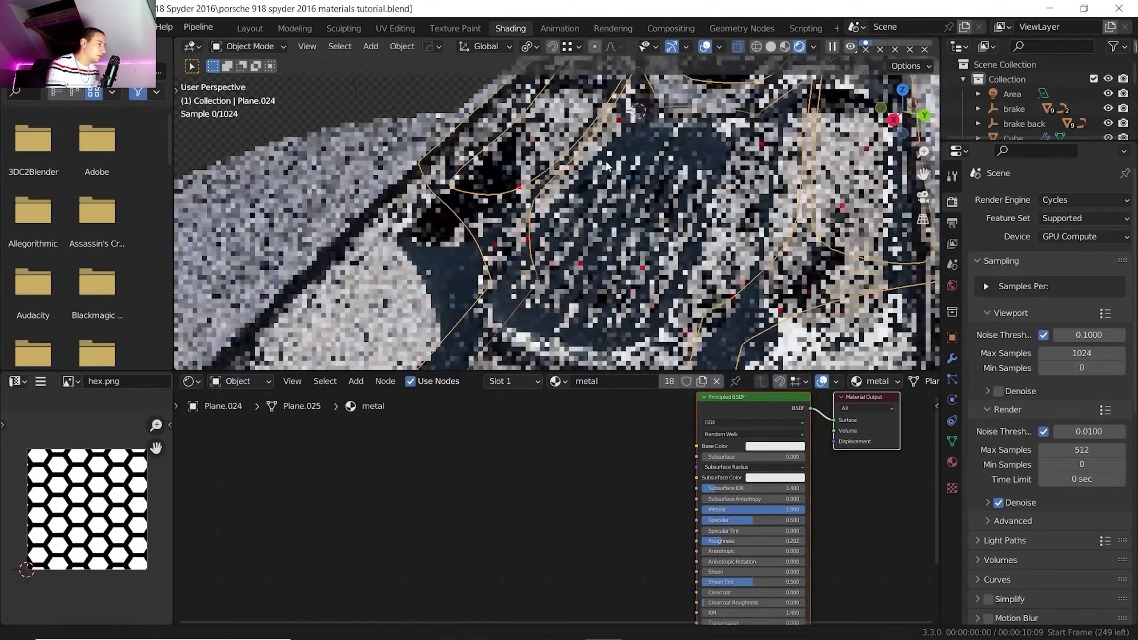
Assign the plastic material to the large side panels next to the central hex mesh
left_click(446, 229)
left_click(524, 381)
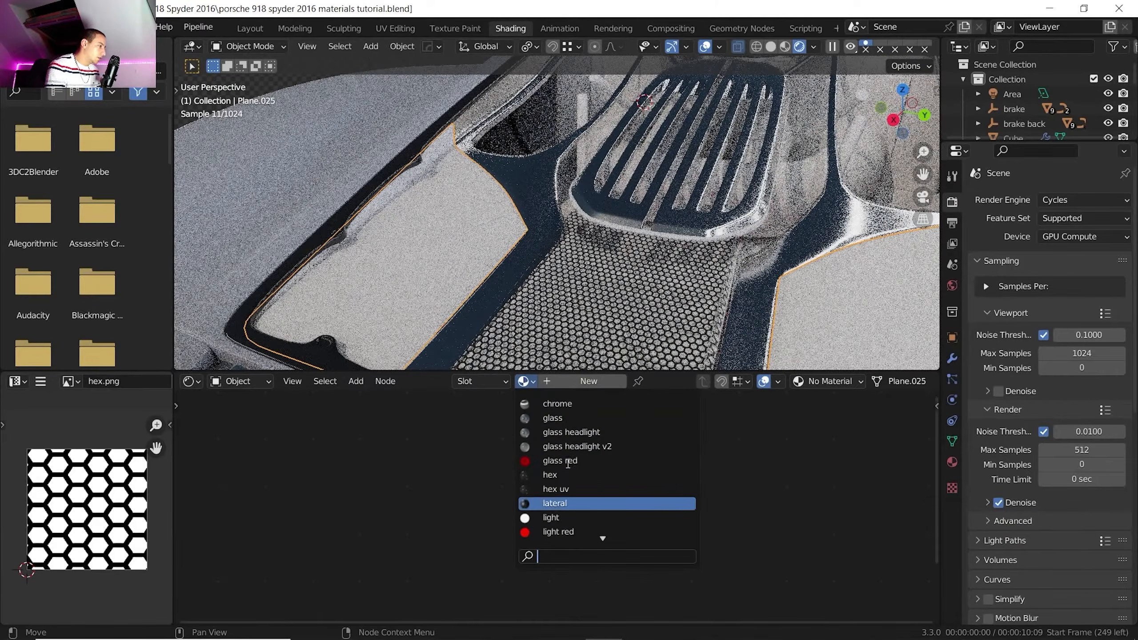
scroll(569, 464, "down", 4)
left_click(562, 487)
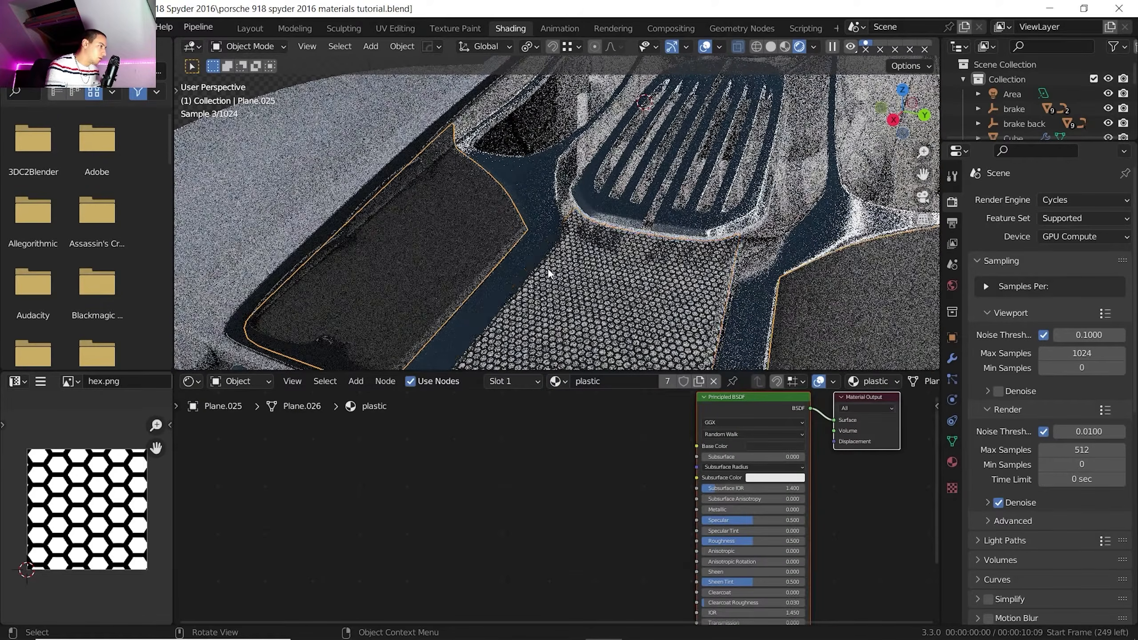
Hide the central hex mesh panel and assign the metal dark material to the rim piece around the slatted cover
left_click(547, 268)
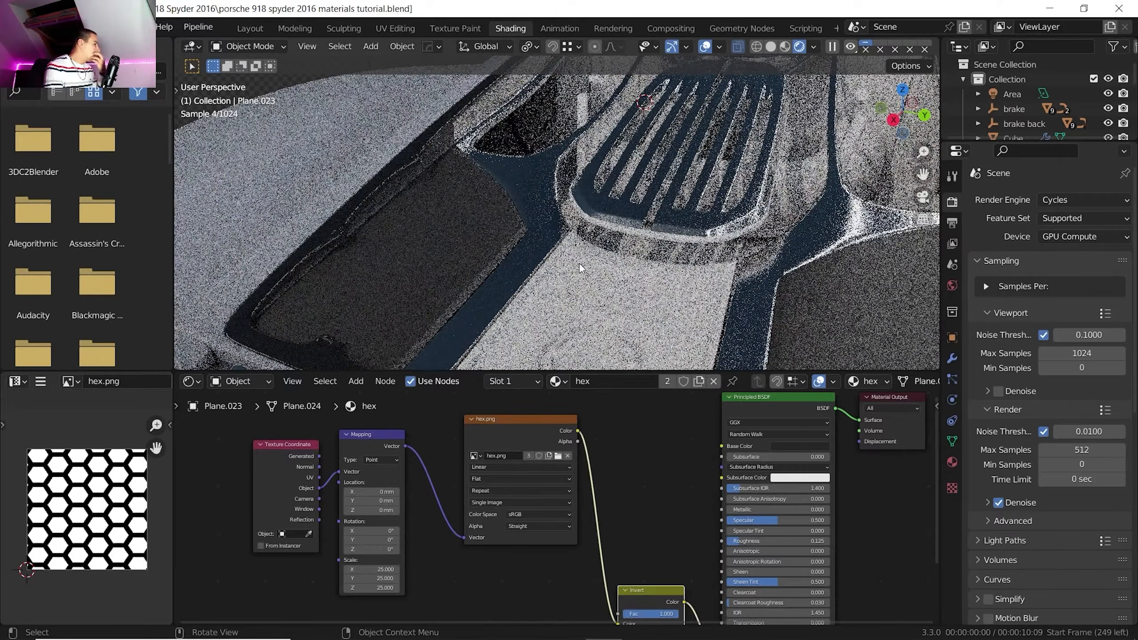
left_click(524, 381)
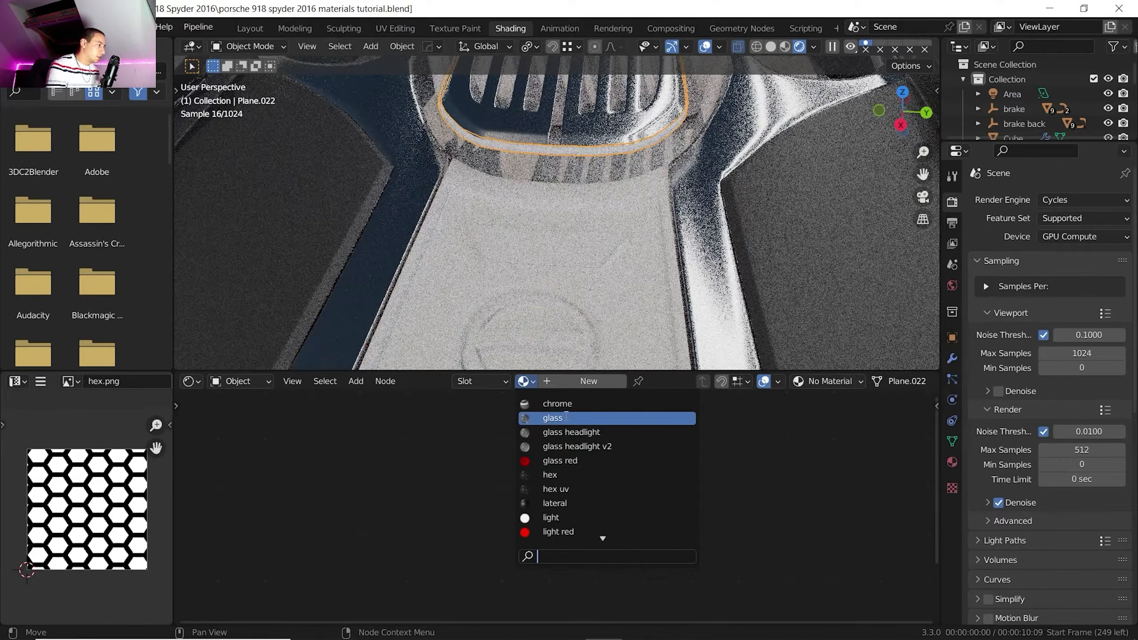
scroll(573, 461, "down", 6)
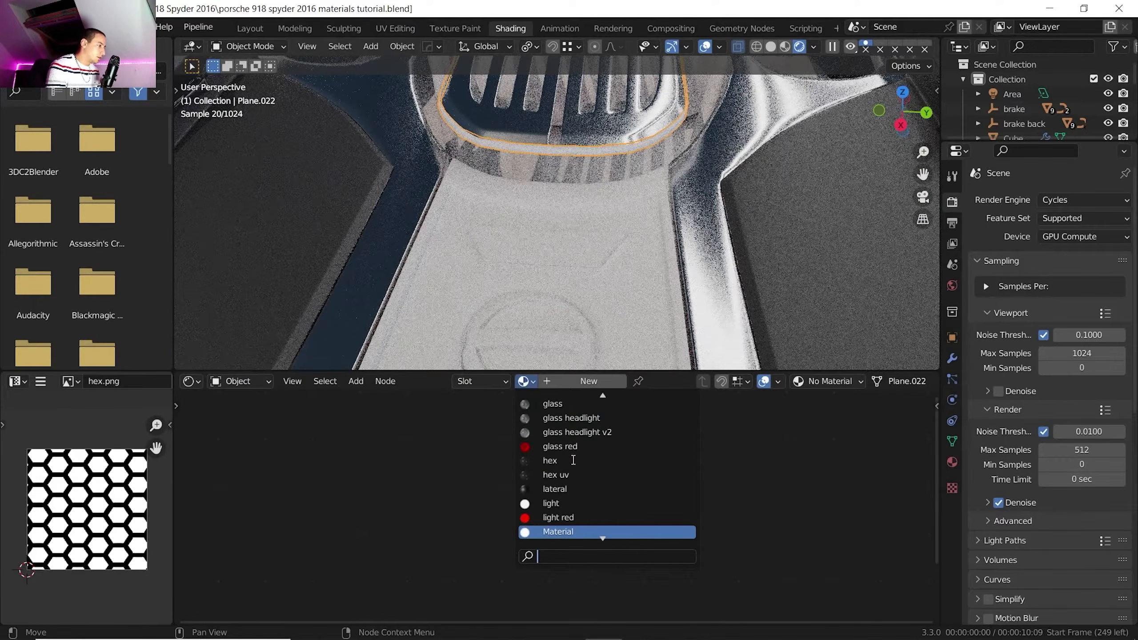
left_click(567, 530)
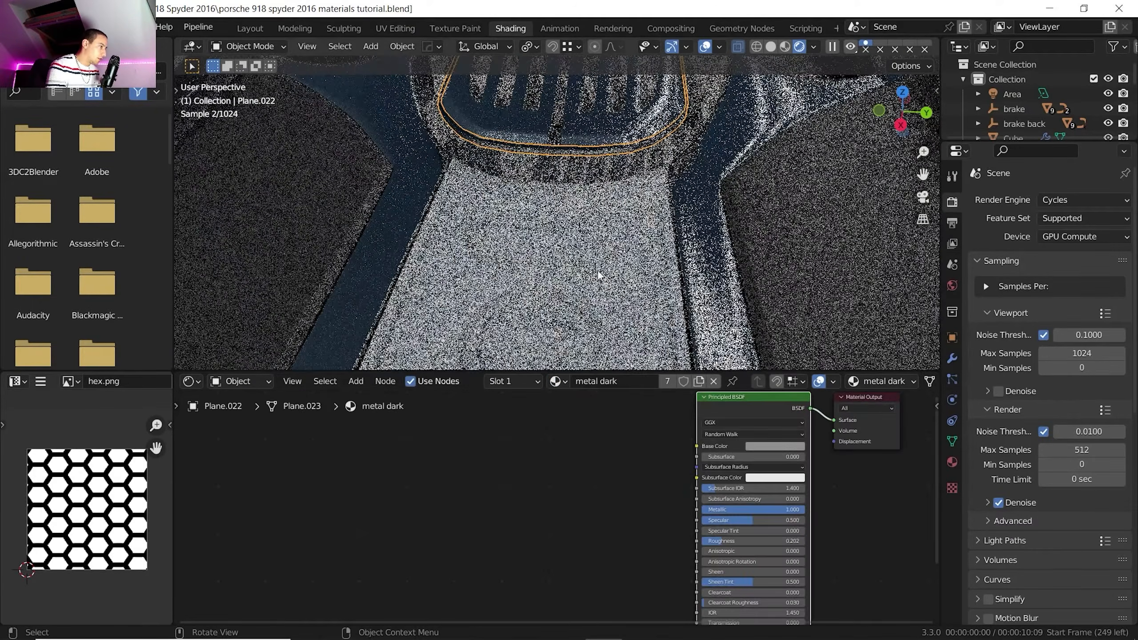
Assign the chrome material to the small trapezoid plate on the central panel
left_click(605, 251)
left_click(525, 381)
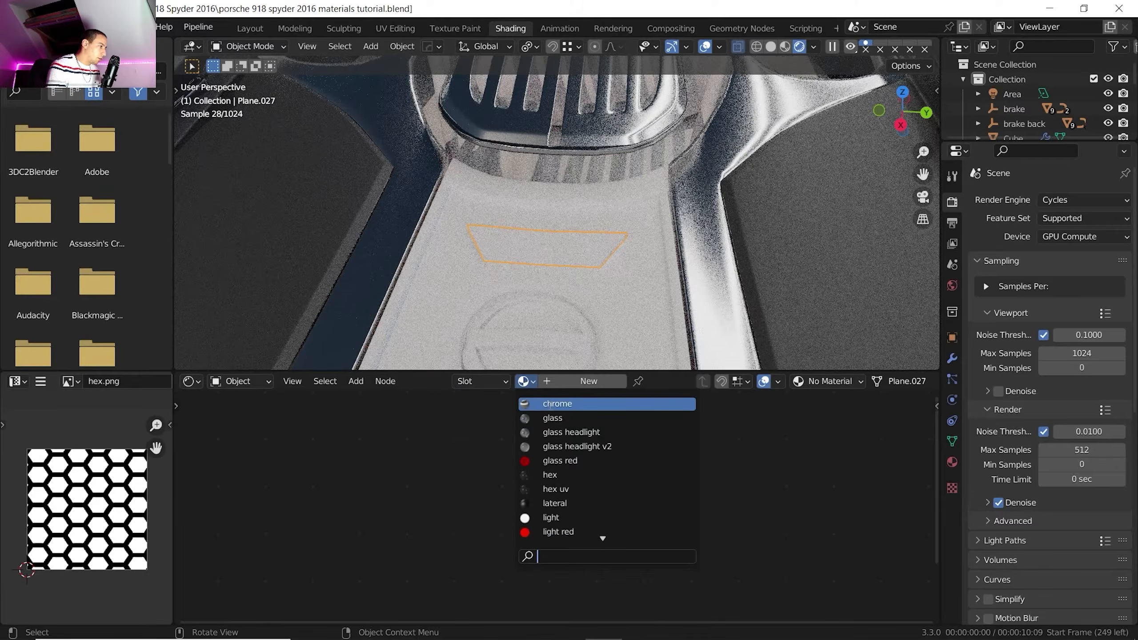
left_click(551, 405)
scroll(609, 301, "up", 3)
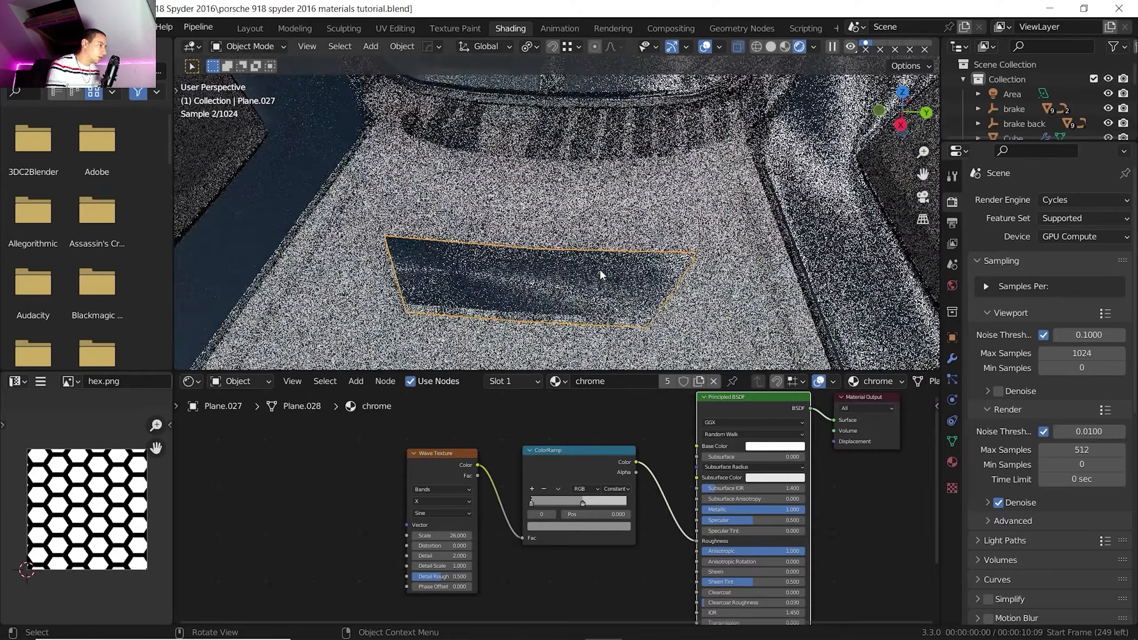
Assign the metal material to the central panel and to the round cap set into it
middle_click_drag(599, 269, 665, 232)
left_click(665, 232)
left_click(525, 381)
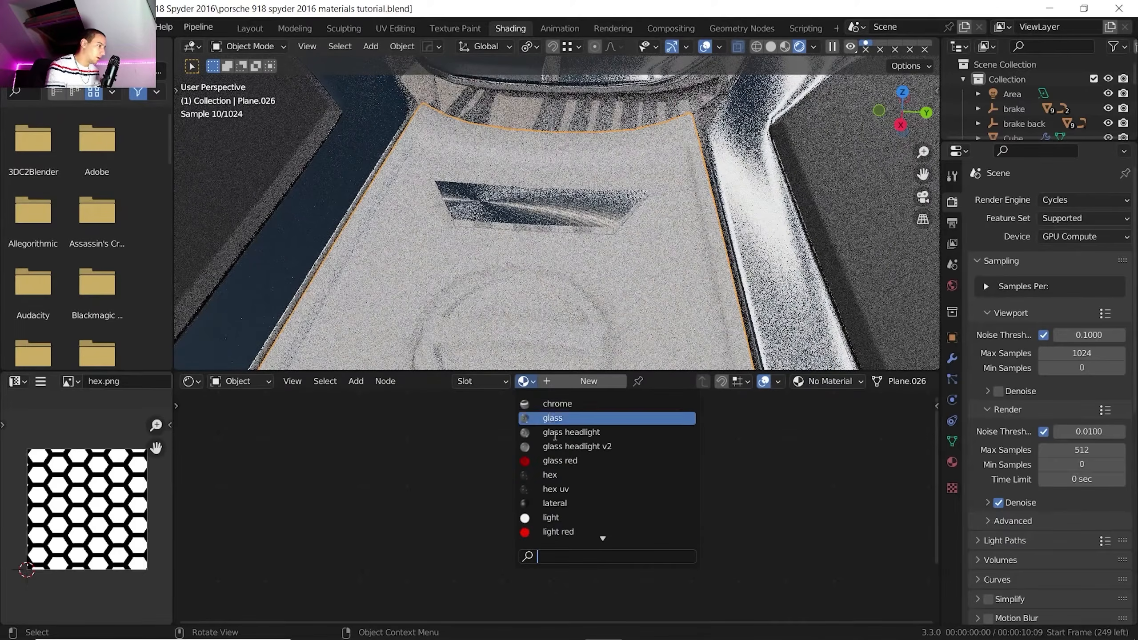
scroll(555, 436, "down", 5)
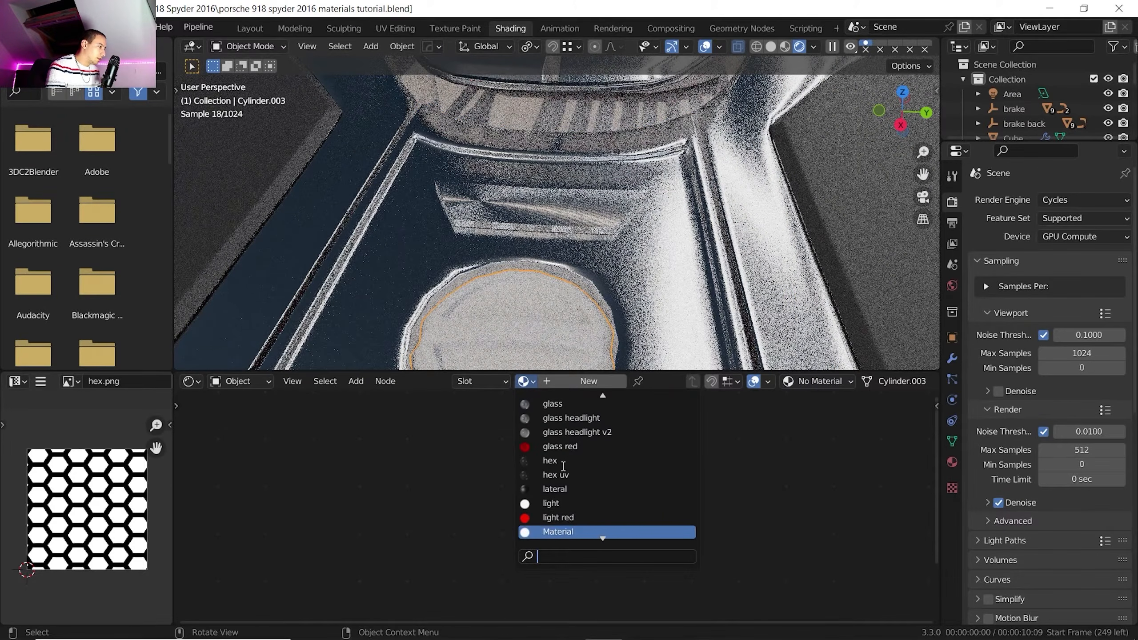
scroll(563, 466, "down", 6)
left_click(563, 471)
Switch the central panel's material to metal dark
left_click(643, 269)
left_click(559, 381)
scroll(584, 490, "down", 3)
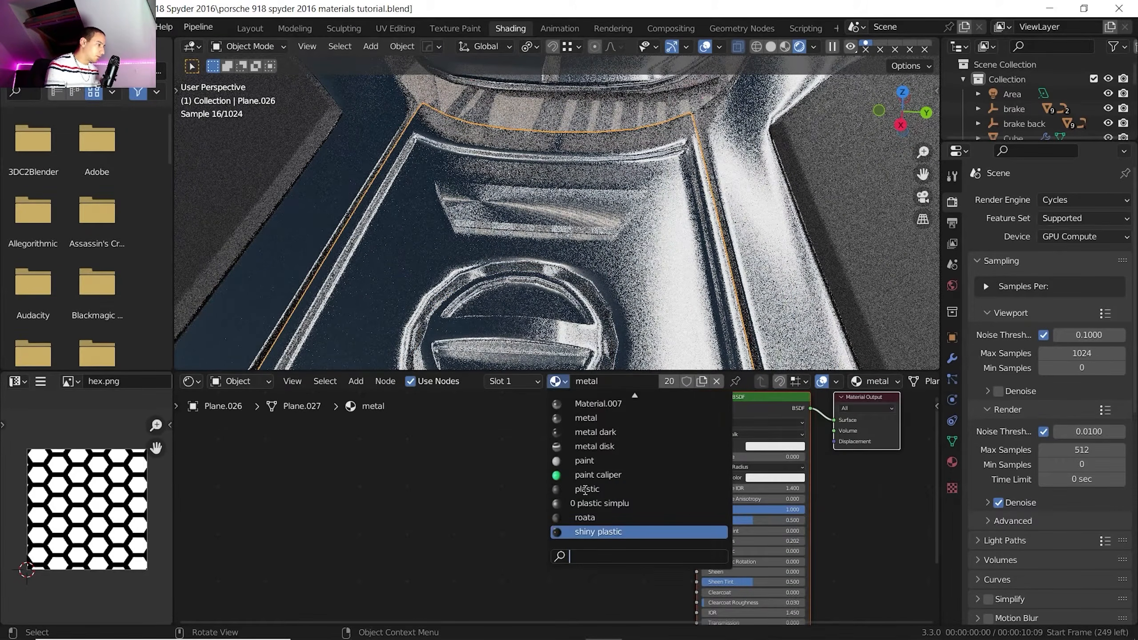
left_click(592, 432)
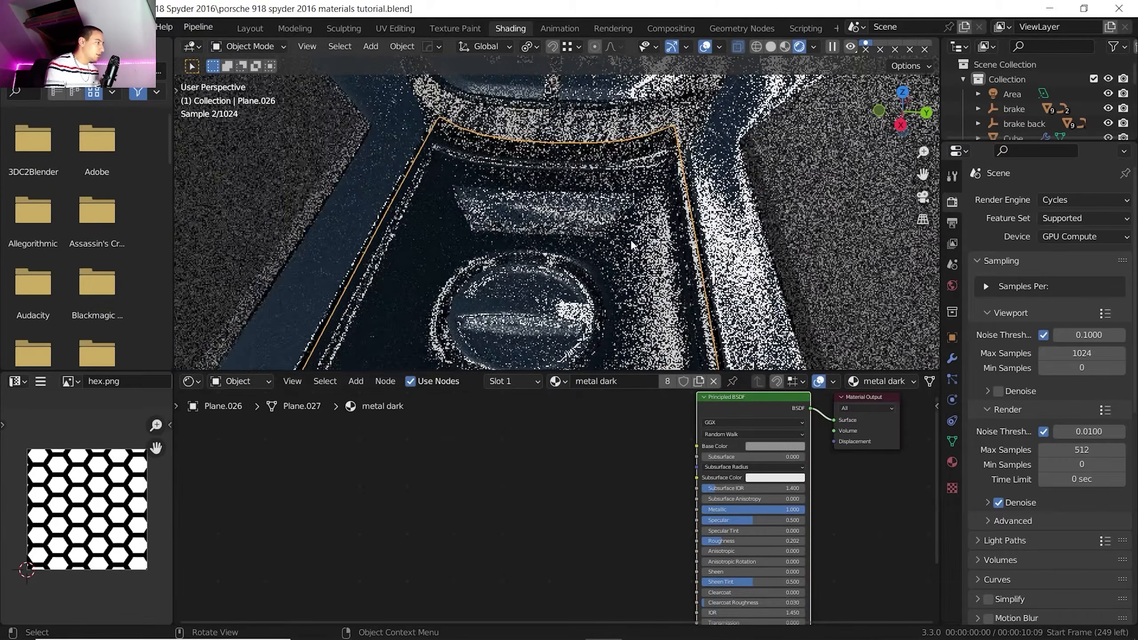
Create a new material named titan on the curved exhaust pipes beneath the slatted cover
middle_click_drag(630, 239, 566, 284)
scroll(566, 284, "down", 4)
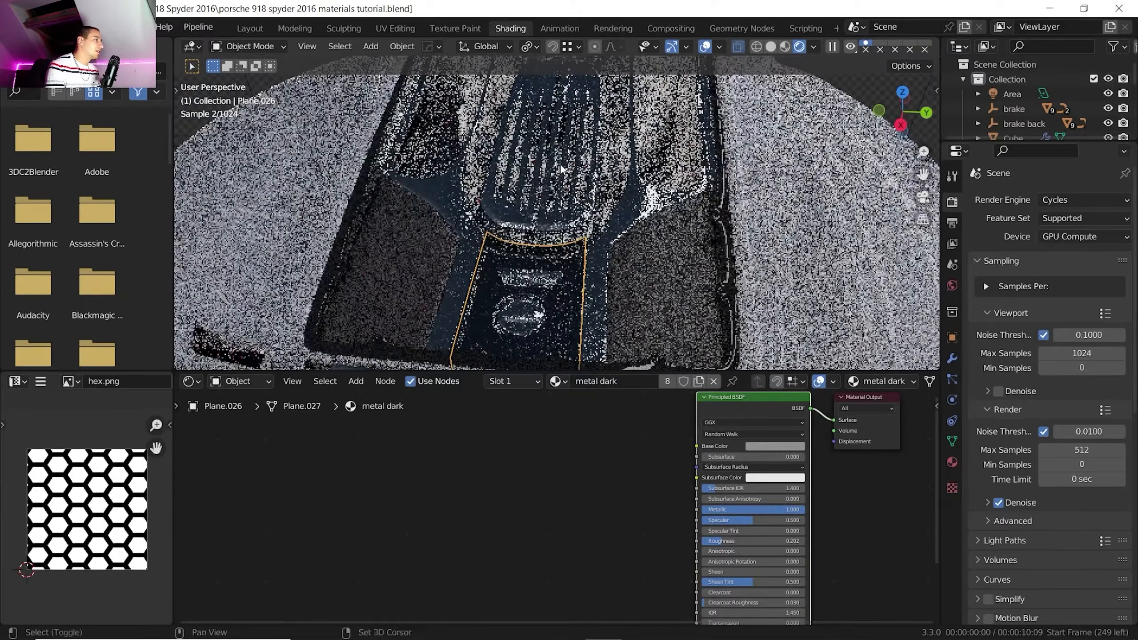
middle_click_drag(558, 134, 549, 238, "shift")
scroll(550, 238, "up", 4)
left_click(637, 266)
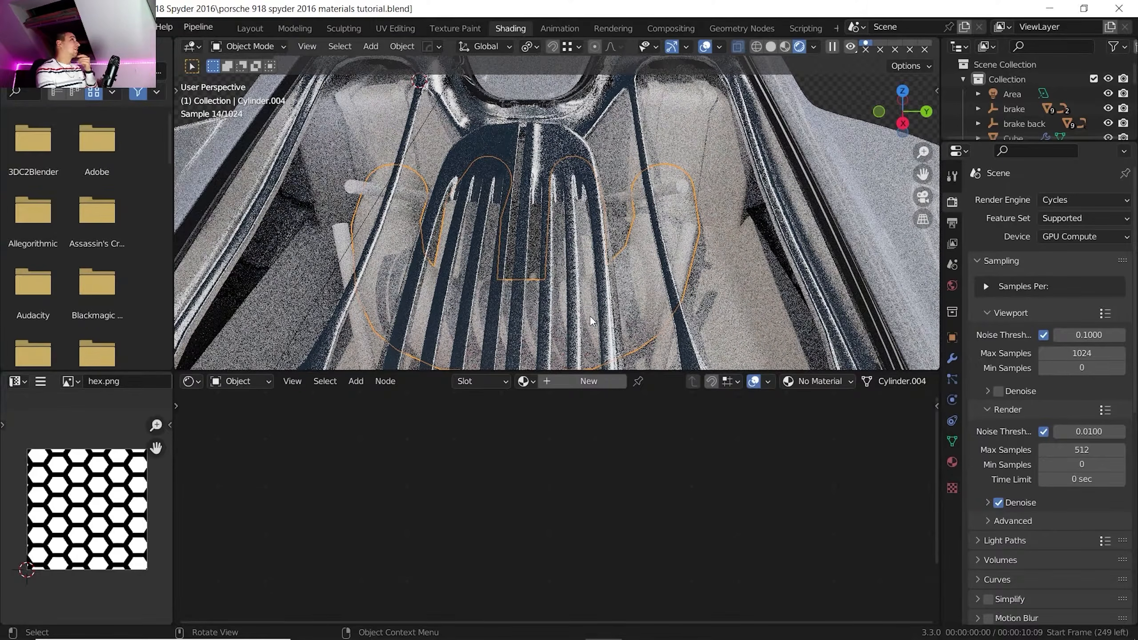
left_click(572, 379)
double_click(621, 382)
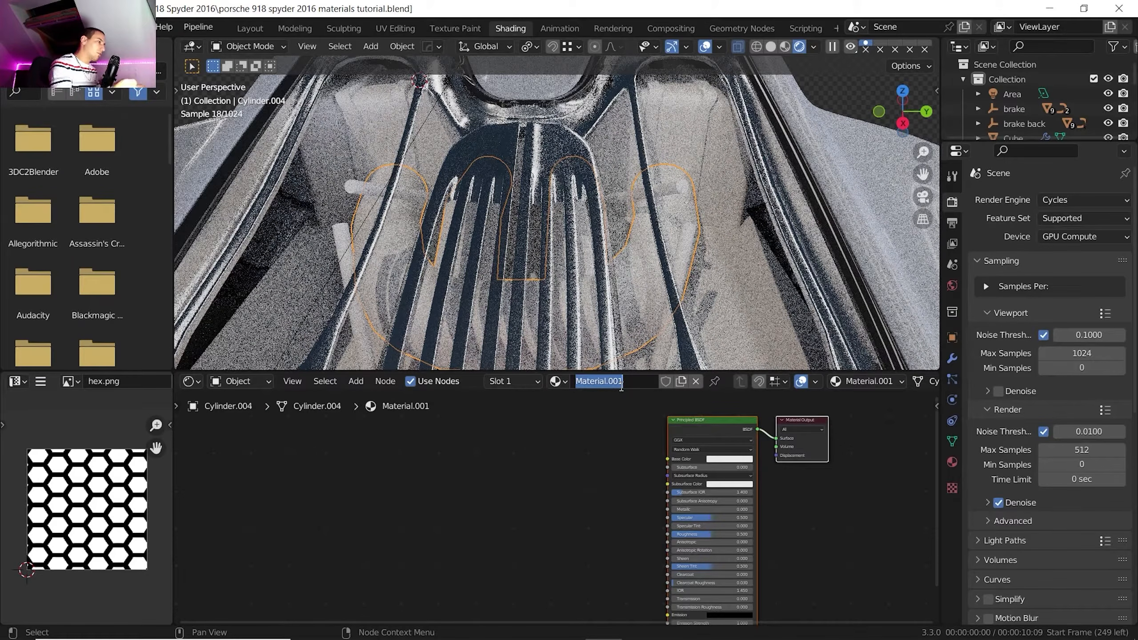
type("titan")
key("Return")
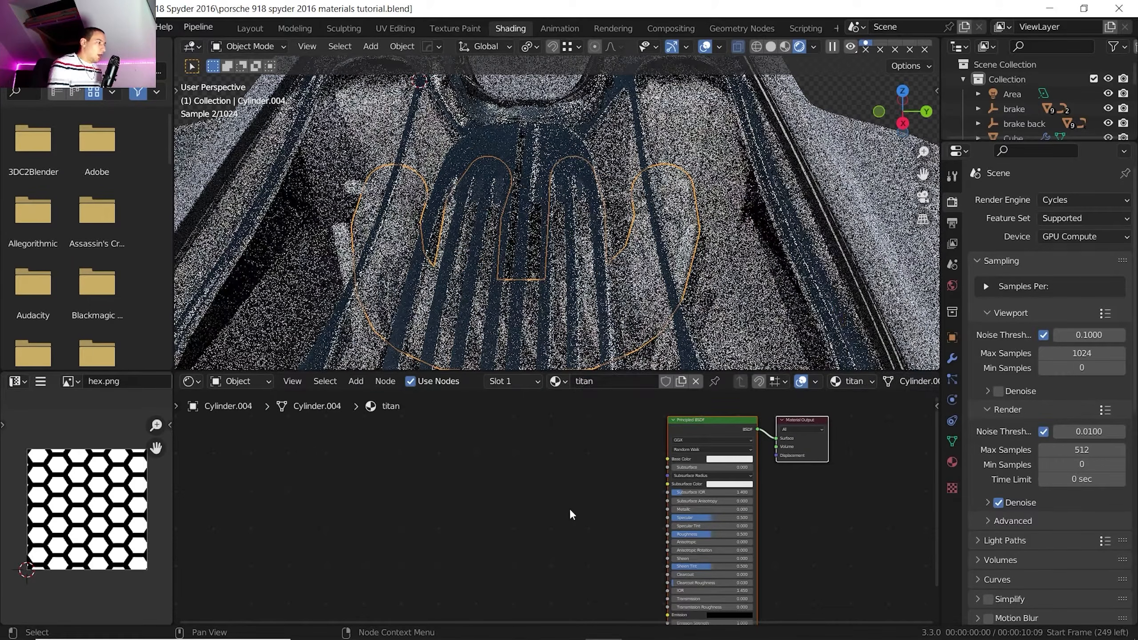
Add a ColorRamp node to the titan material and preview its output directly on the pipes
middle_click_drag(569, 509, 544, 505)
key("shift+a")
mouse_move(514, 496)
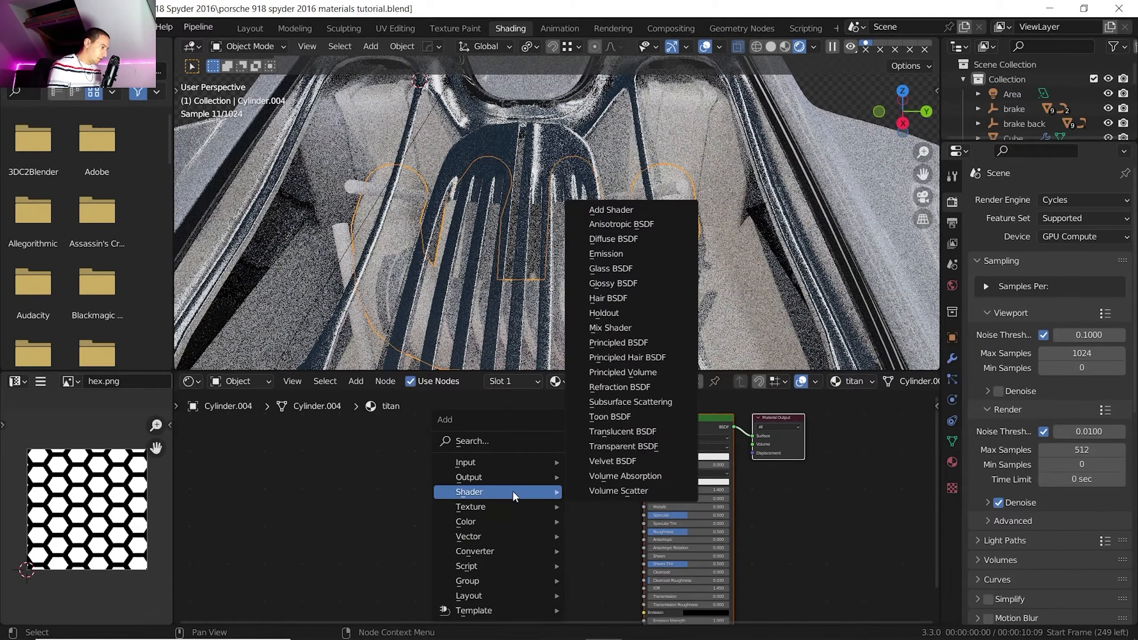
mouse_move(533, 589)
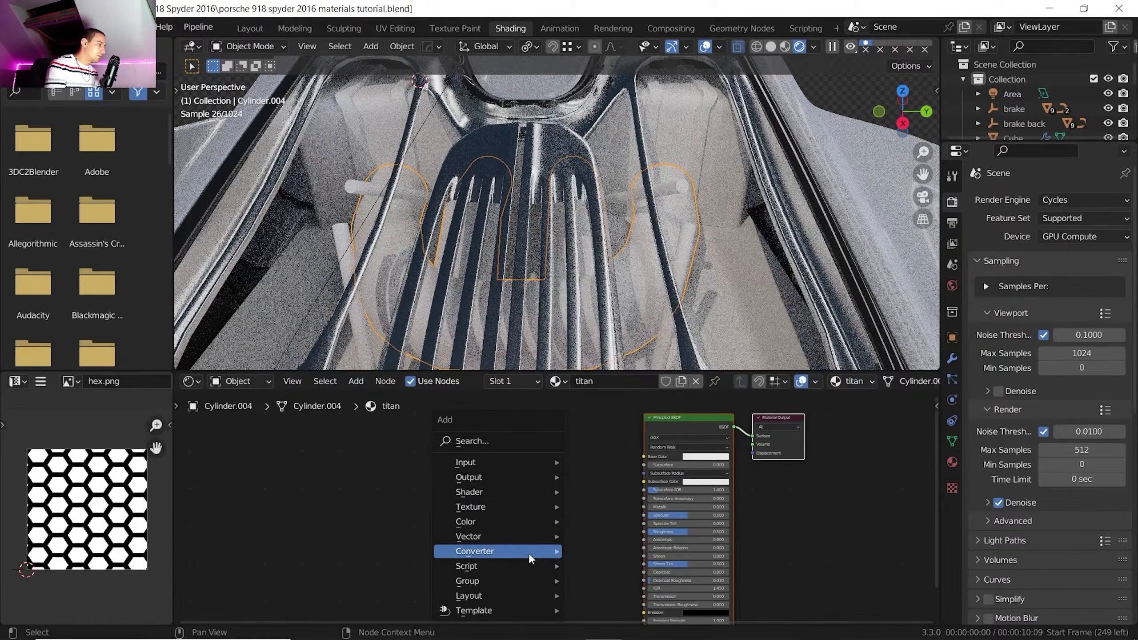
mouse_move(528, 553)
left_click(610, 402)
left_click(468, 447)
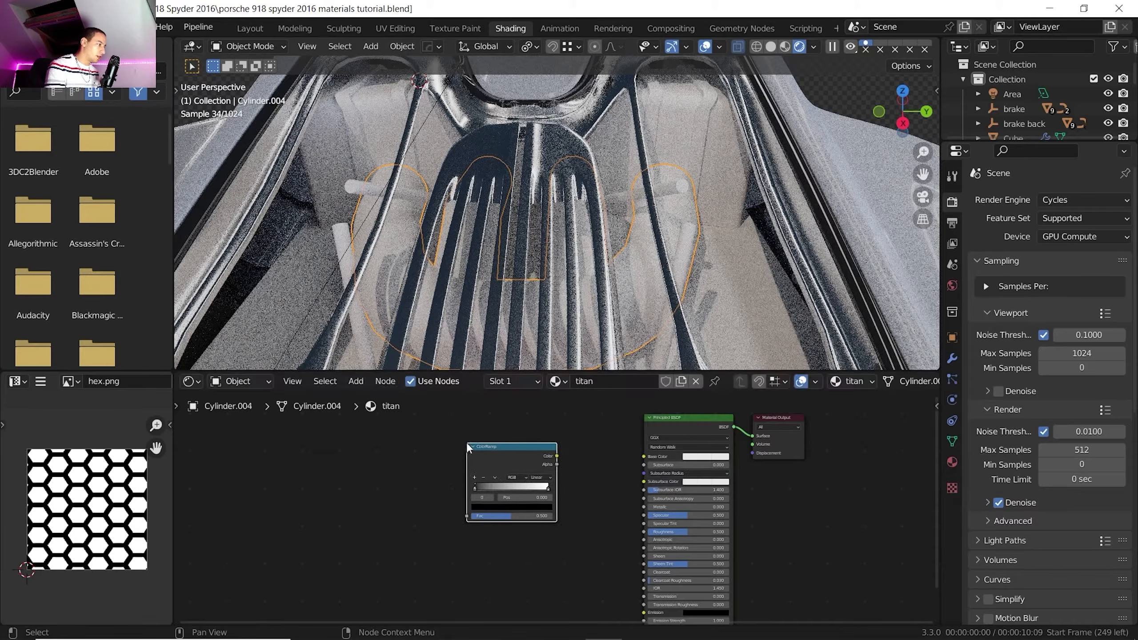
left_click(489, 452, "ctrl+shift")
Move the ramp's black stop to 0.360 and feed its factor from new Texture Coordinate and Mapping nodes
scroll(478, 486, "up", 1)
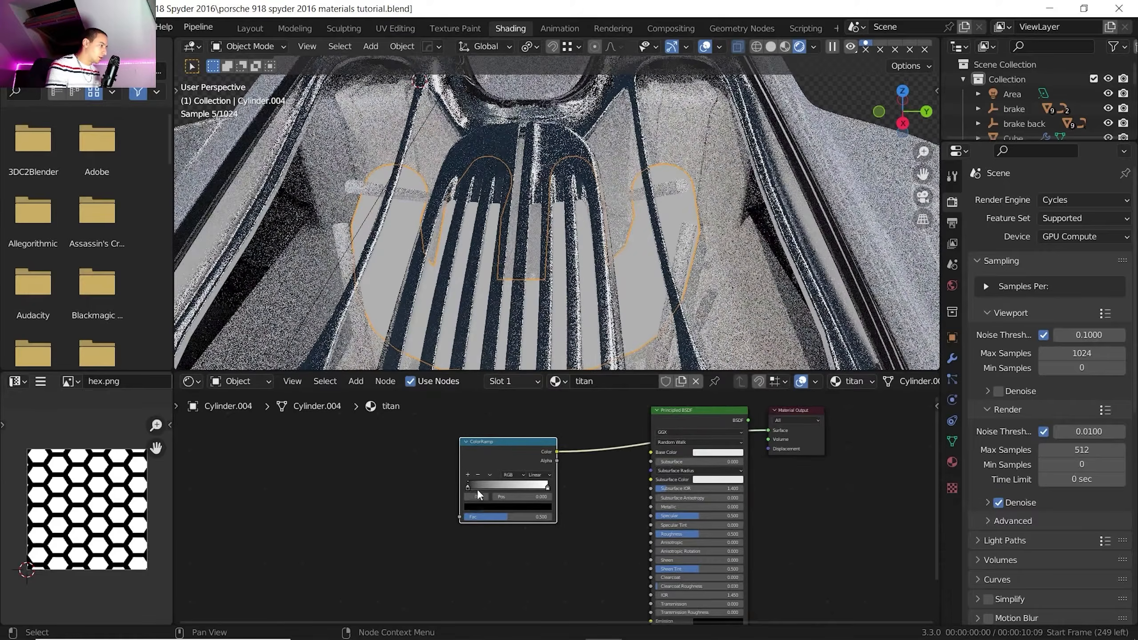
left_click_drag(467, 487, 496, 486)
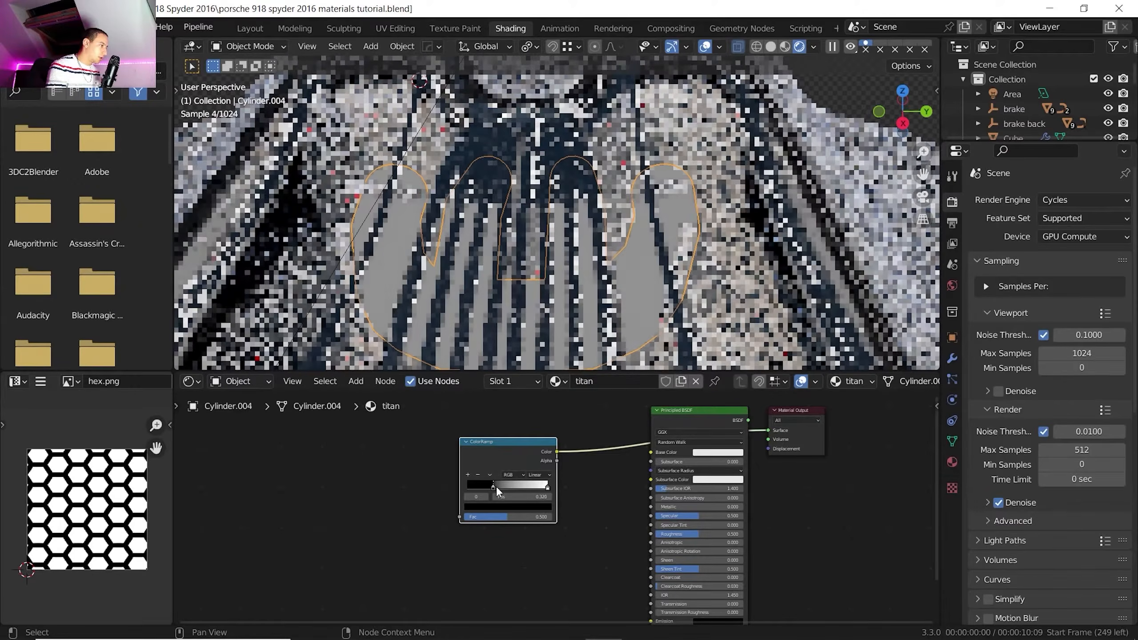
left_click_drag(330, 468, 462, 515)
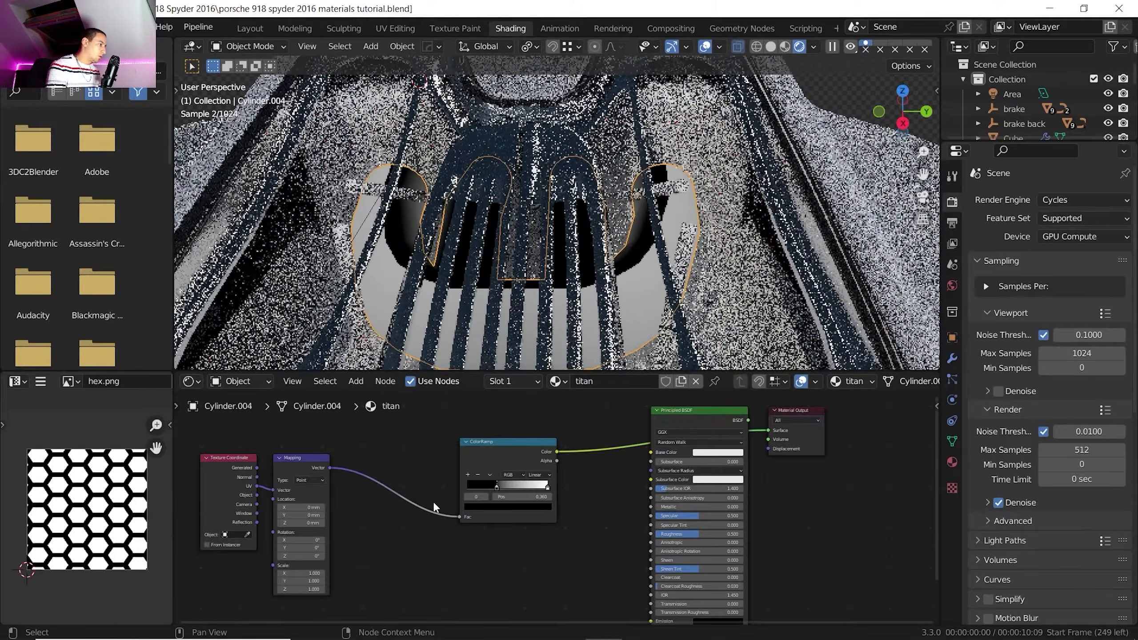
scroll(356, 490, "up", 1)
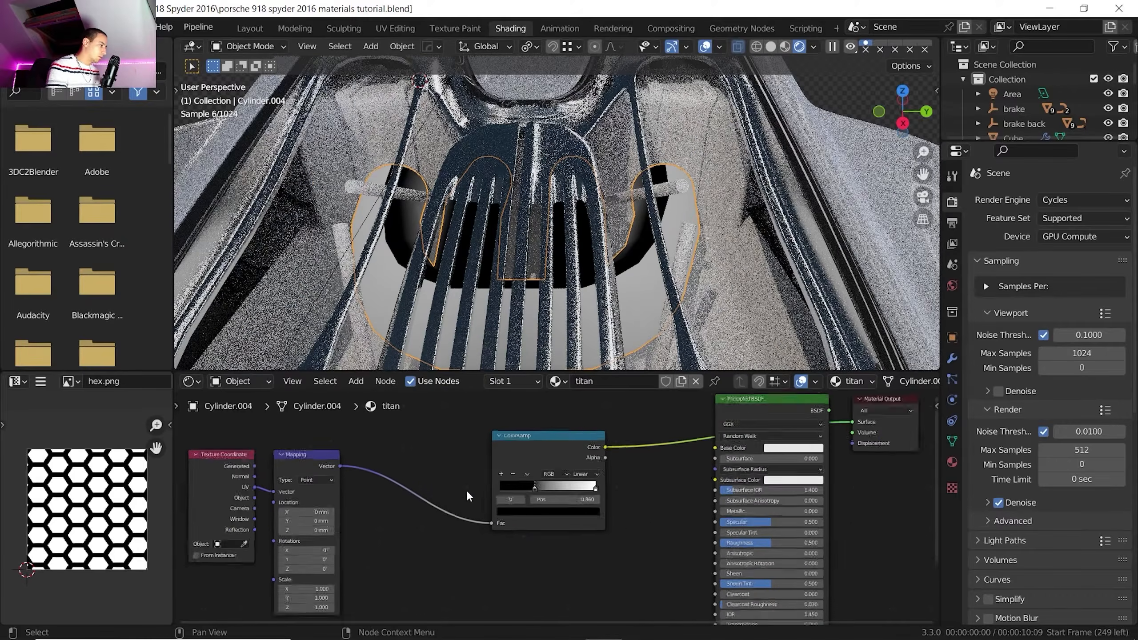
Switch the mapping to Object coordinates, return the black stop to 0.000, and set the mapping location to X 1300 mm, Y -940 mm
left_click_drag(251, 493, 251, 490)
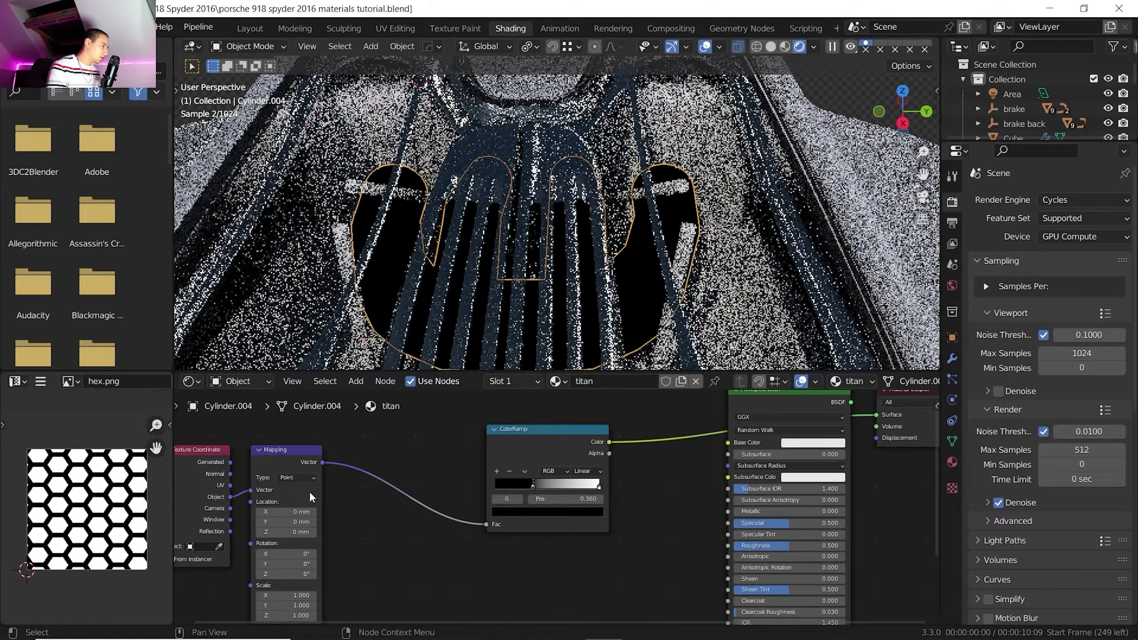
left_click_drag(532, 488, 519, 487)
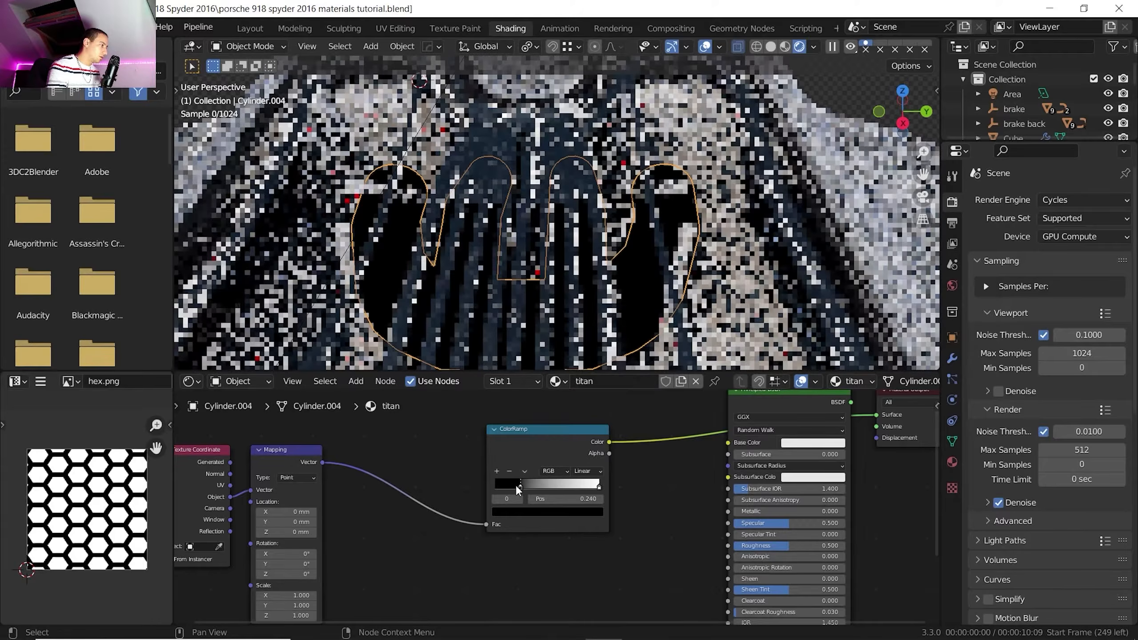
left_click_drag(519, 488, 497, 487)
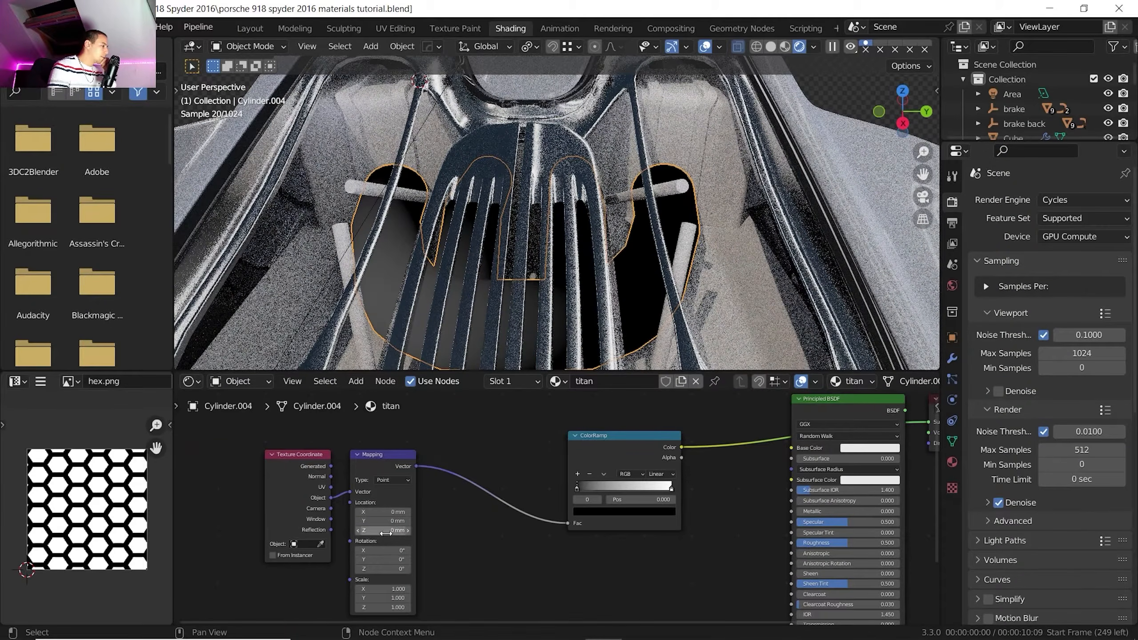
mouse_move(386, 512)
left_mouse_down()
mouse_move(426, 512)
mouse_move(382, 521)
left_mouse_up()
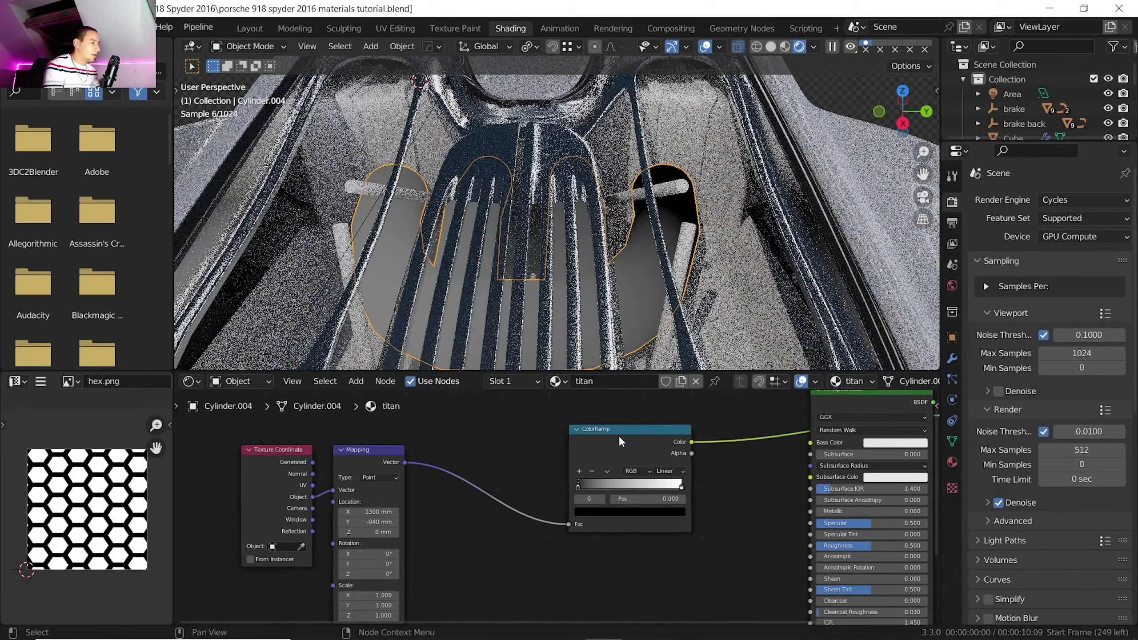
Shift the ramp's first stop slightly inward and colour it red with hue 0.021, saturation 0.832 and value 0.537
key("Home")
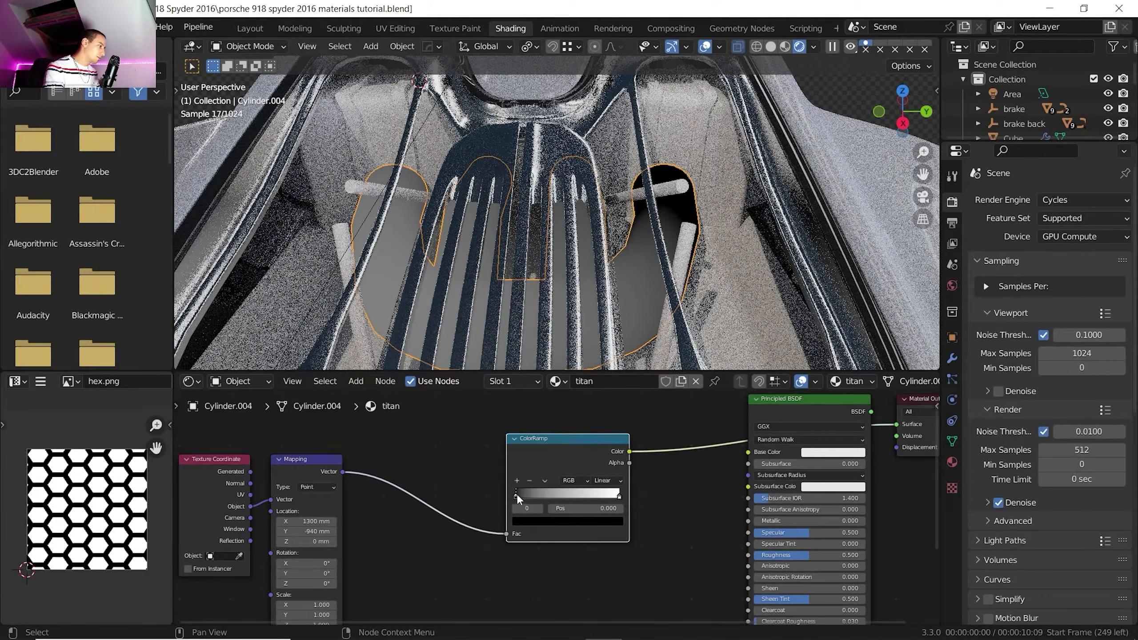
left_click_drag(516, 493, 520, 495)
left_click(526, 521)
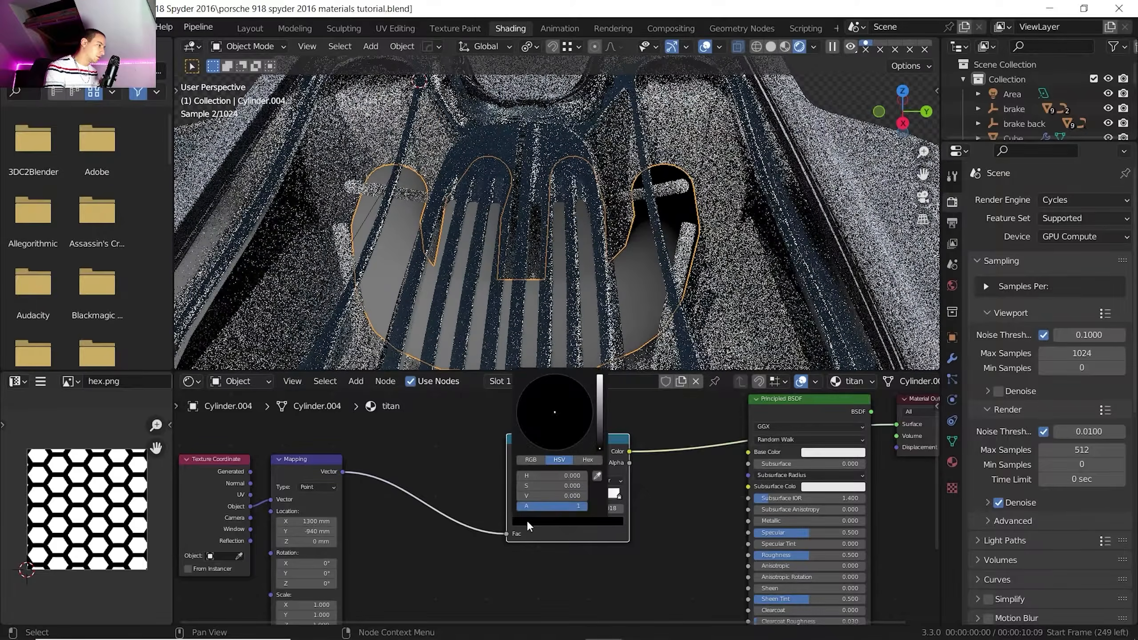
mouse_move(600, 431)
left_mouse_down()
mouse_move(599, 393)
mouse_move(550, 434)
left_mouse_up()
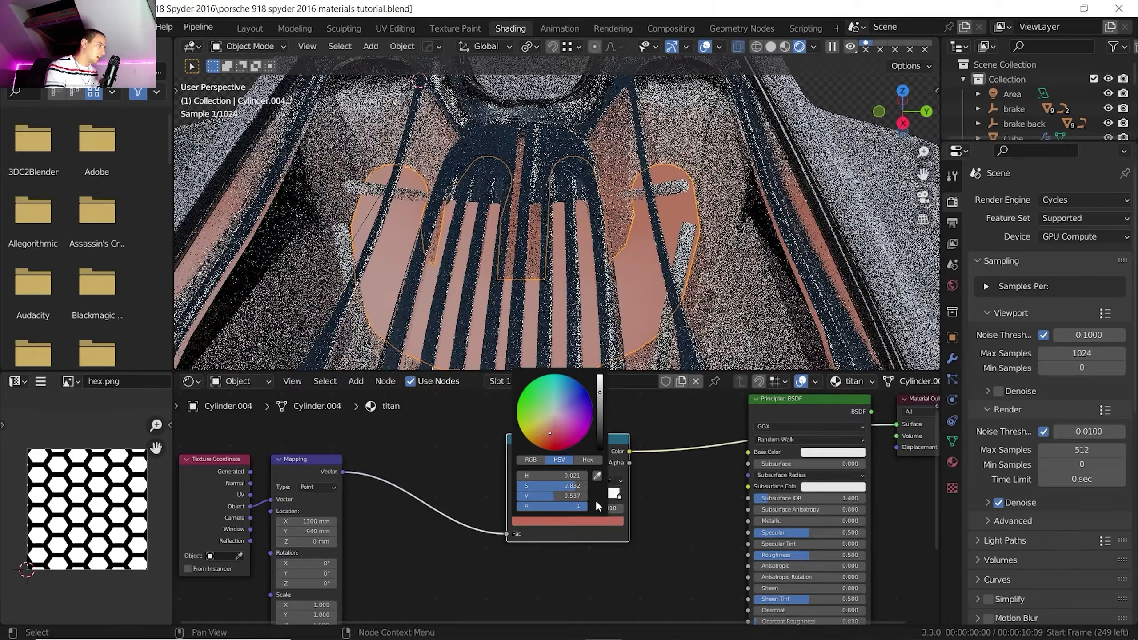
Move the white stop to 0.156 and set the mapping location to X 1170 mm, Y -770 mm and rotation to 53.3°, -2.4°, 11.8°
scroll(579, 502, "up", 5)
scroll(446, 465, "down", 9)
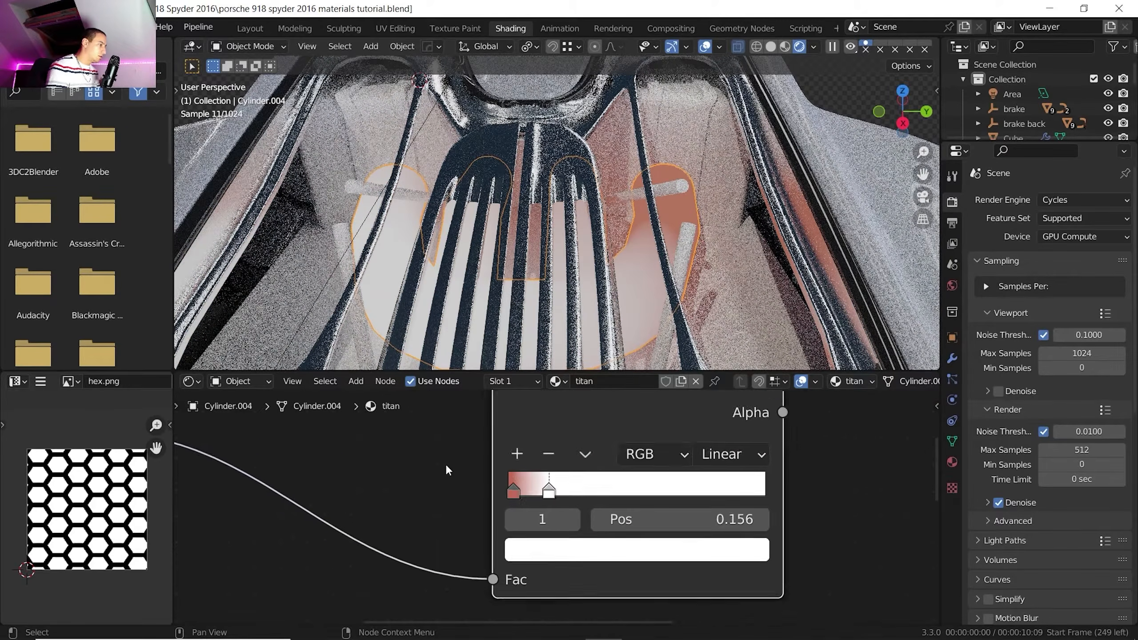
middle_click_drag(282, 610, 394, 593)
left_click_drag(394, 593, 405, 567)
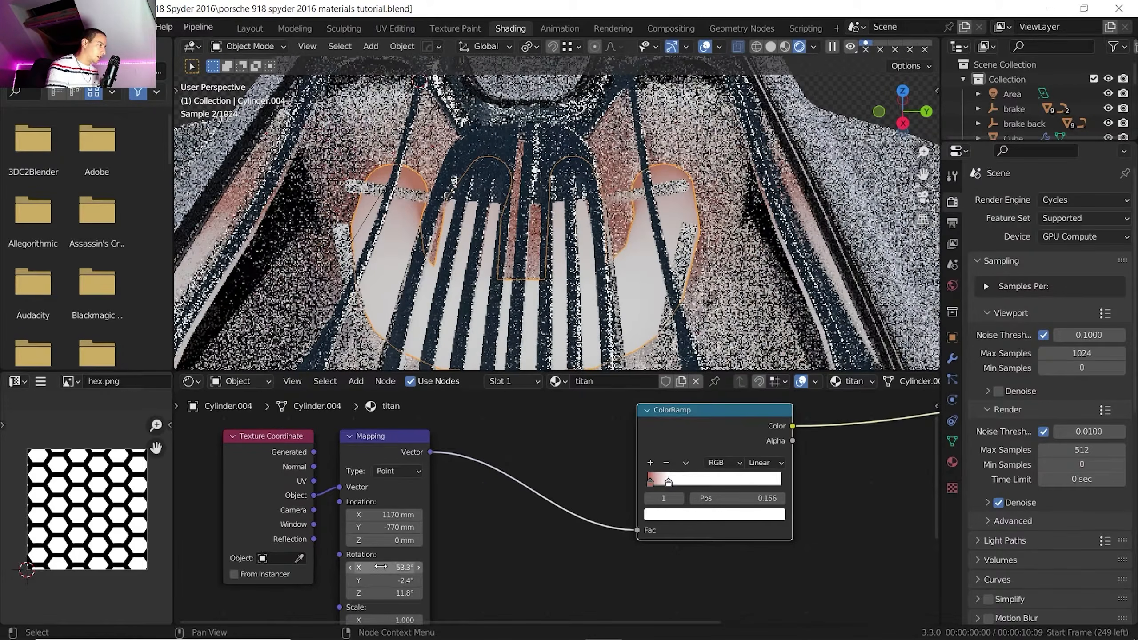
Move the white stop to 0.305 and add a blue stop at 0.162 with hue 0.645, saturation 0.962 and value 0.769
middle_click_drag(669, 483, 585, 475)
scroll(585, 475, "up", 2)
middle_click_drag(406, 543, 444, 525)
scroll(428, 514, "up", 1)
scroll(446, 522, "down", 1)
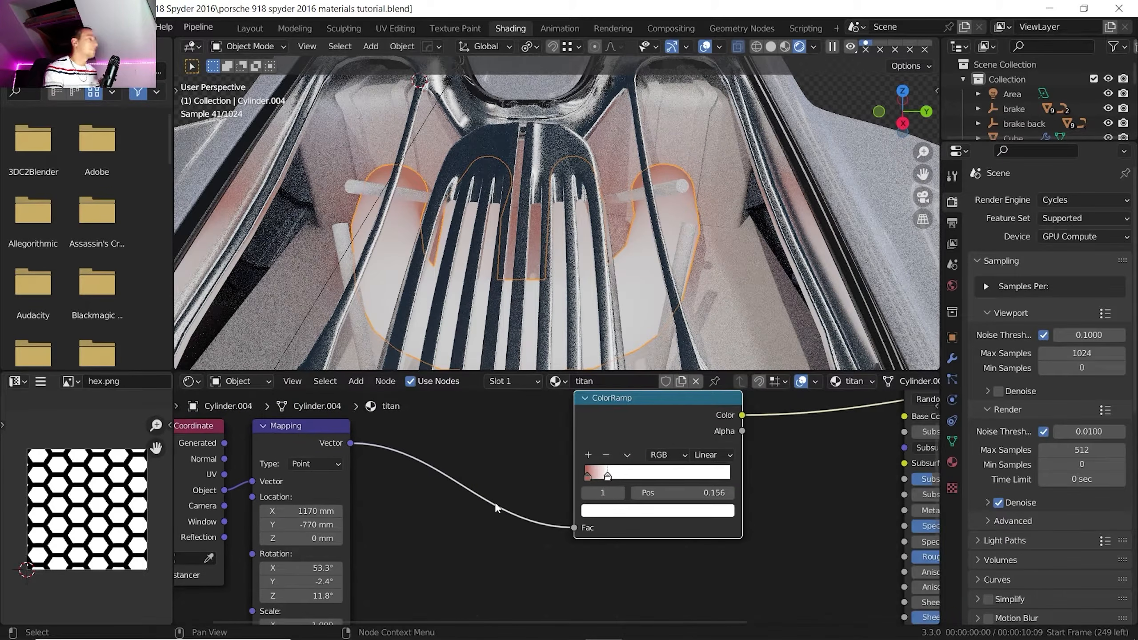
middle_click_drag(514, 475, 423, 503)
scroll(514, 504, "up", 2)
left_click_drag(510, 508, 535, 508)
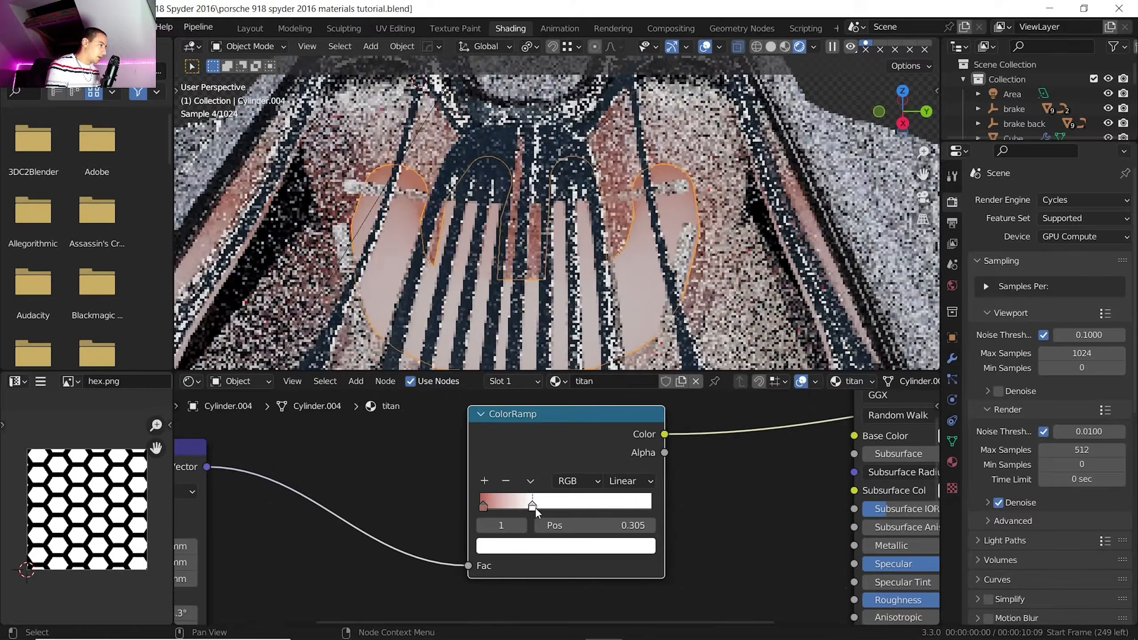
left_click(485, 481)
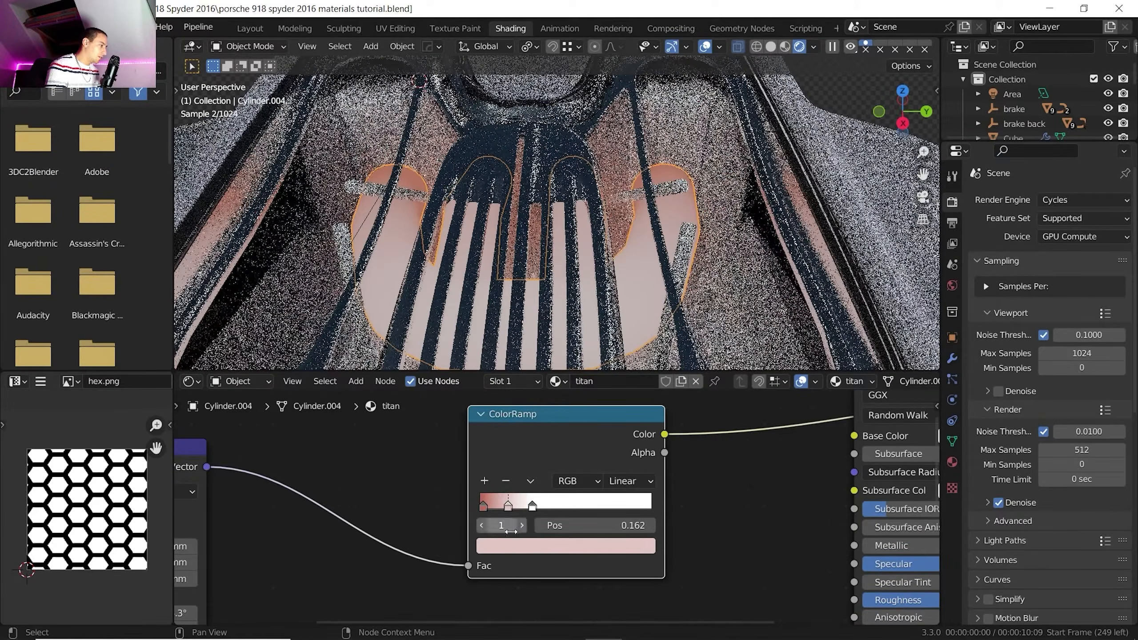
left_click(514, 543)
left_click_drag(546, 378, 578, 336)
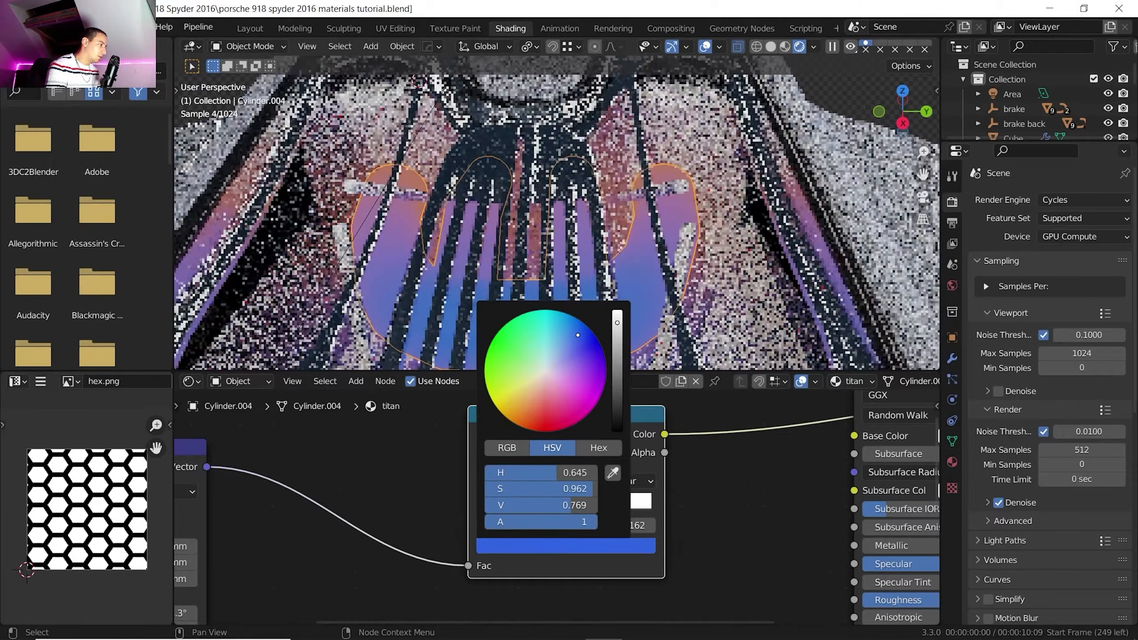
Pull the blue stop closer to the red one, add a cyan stop after it, and move the white stop to 0.185
mouse_move(532, 505)
left_mouse_down()
mouse_move(493, 511)
mouse_move(516, 505)
left_mouse_up()
left_click(503, 506, "ctrl")
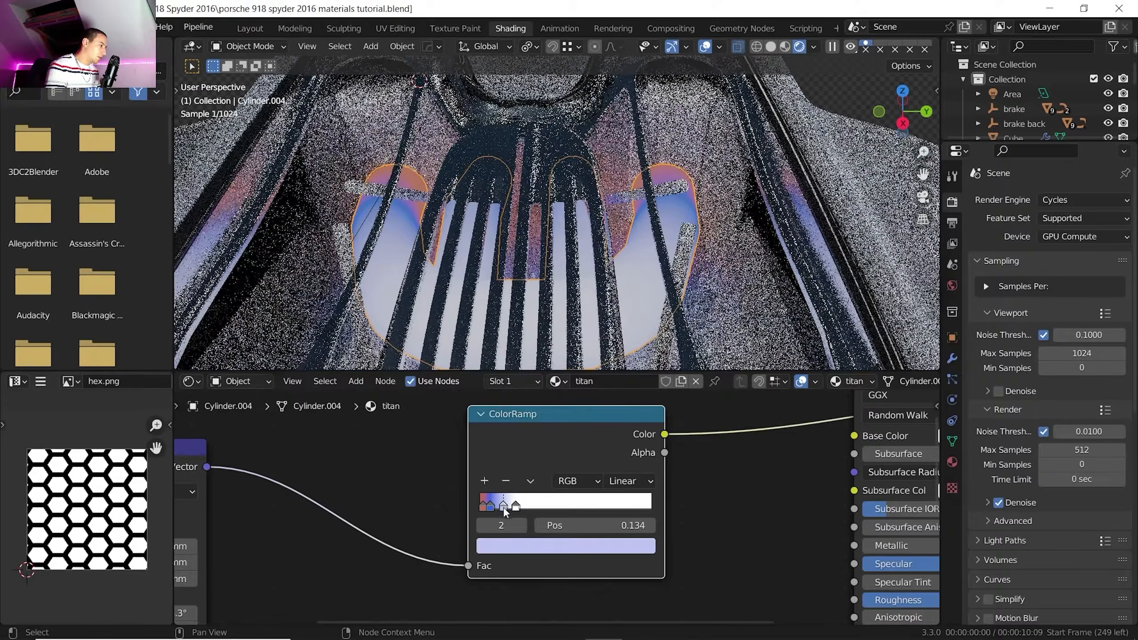
left_click(506, 540)
left_click_drag(524, 387, 543, 317)
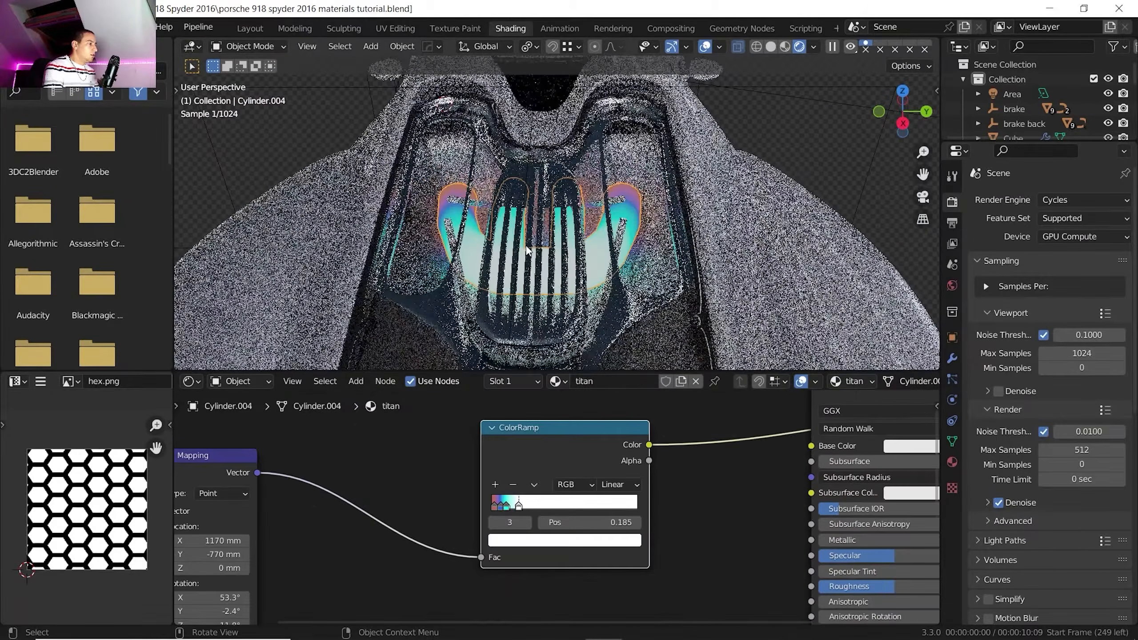
Connect the ramp's colour to the Principled BSDF's Base Color and output that shader to the surface again
middle_click_drag(668, 432, 607, 447)
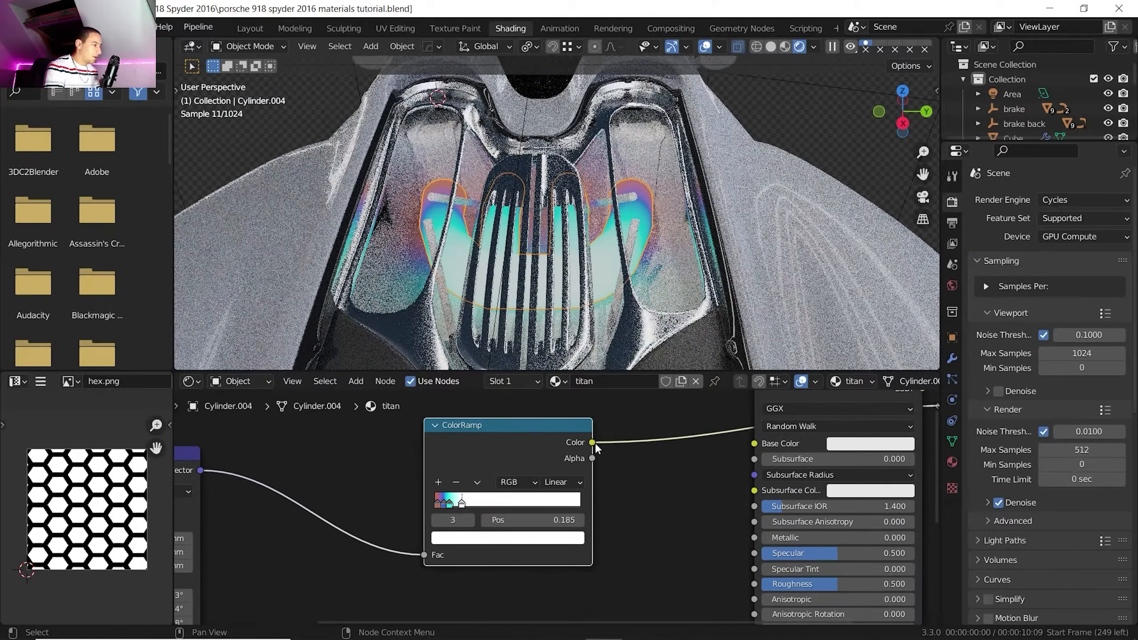
left_click_drag(747, 446, 751, 442)
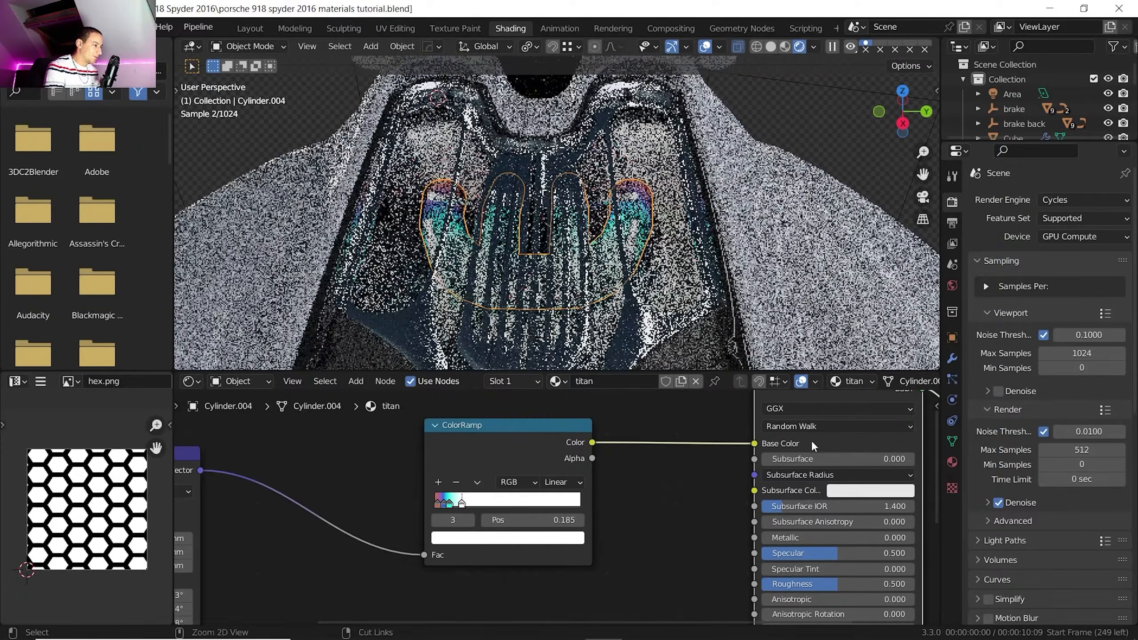
scroll(549, 287, "up", 2)
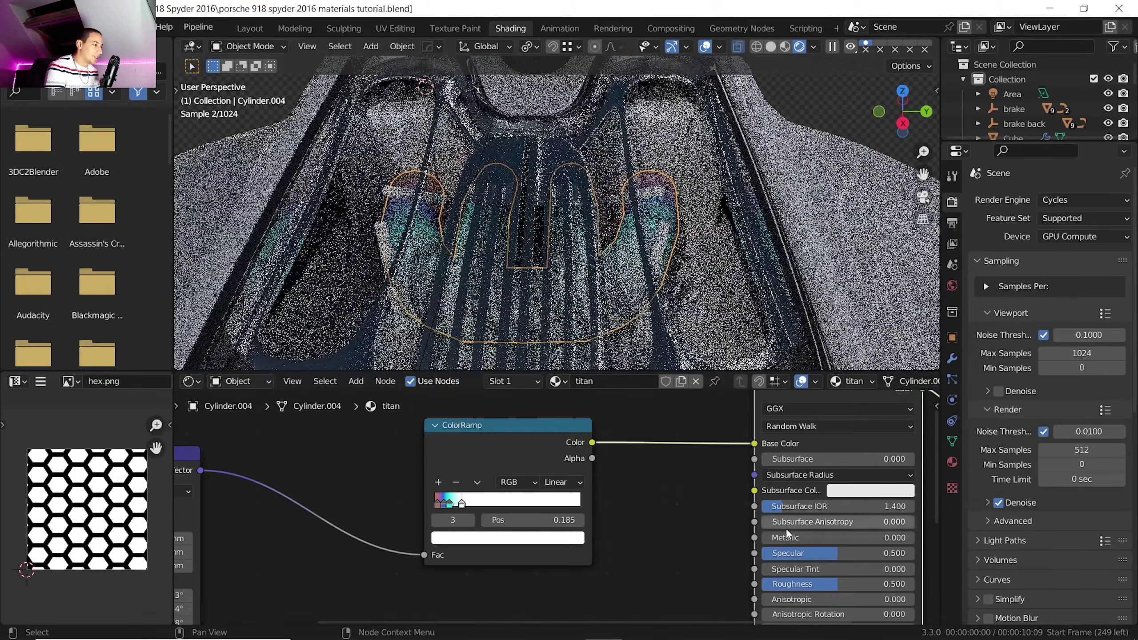
Set the titan material's Metallic to 1.000 and Roughness to 0.213
left_click_drag(791, 537, 914, 536)
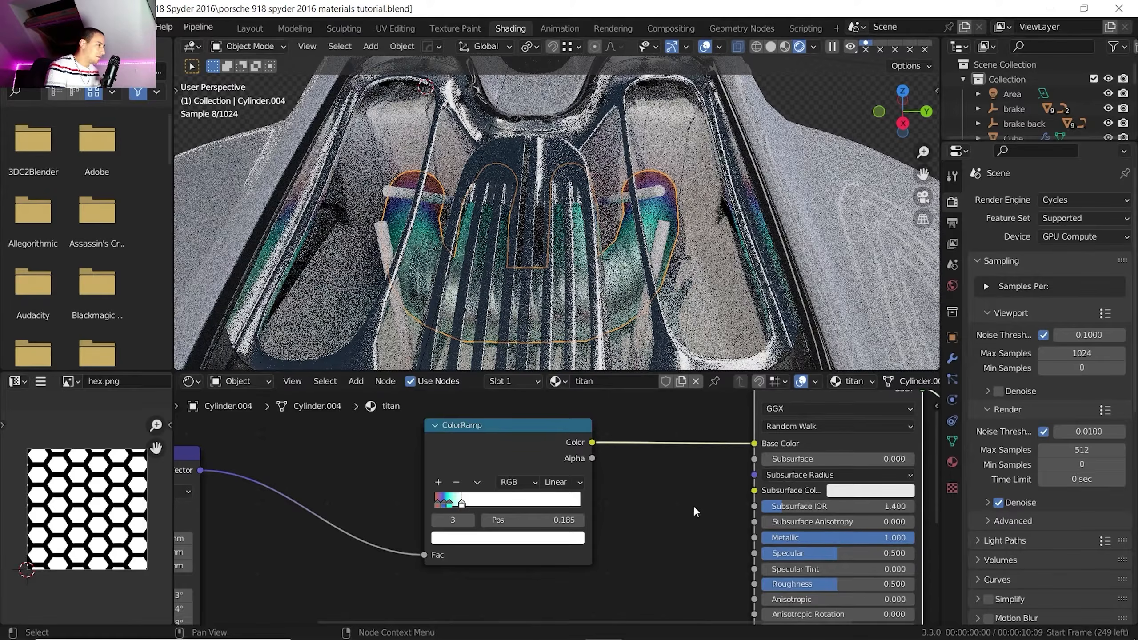
middle_click_drag(687, 516, 578, 434)
scroll(654, 465, "up", 1)
left_click_drag(731, 497, 676, 498)
scroll(591, 496, "up", 1)
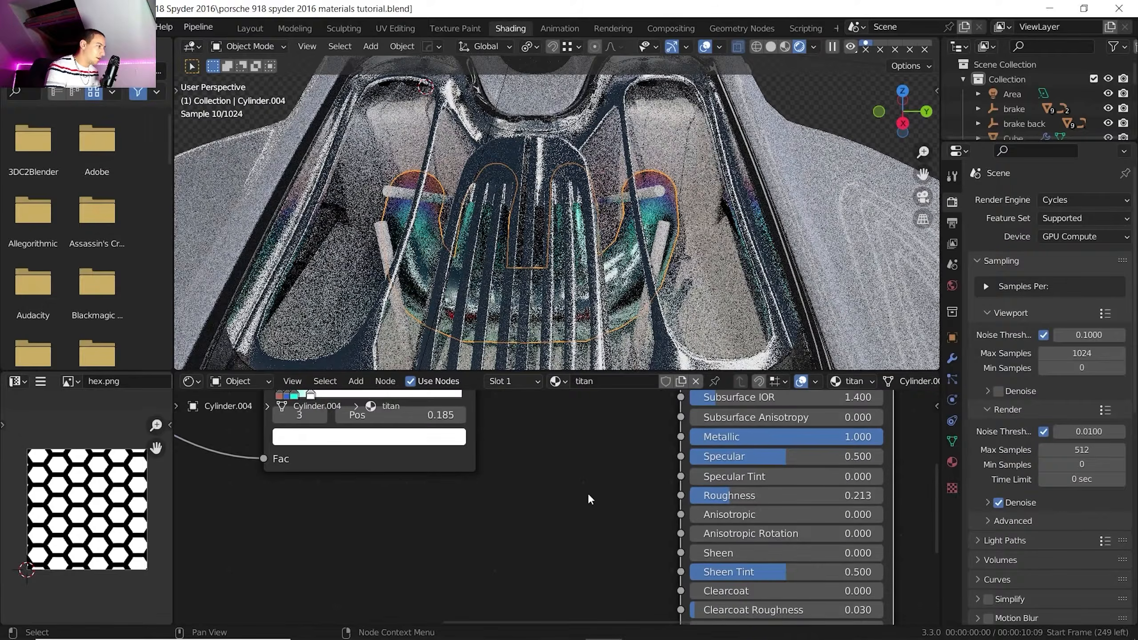
Assign the metal material to the long slanted rods and to the short upper rods beside the exhaust pipes
scroll(588, 492, "up", 1)
scroll(404, 260, "up", 1)
middle_click_drag(403, 261, 365, 245)
left_click(365, 251)
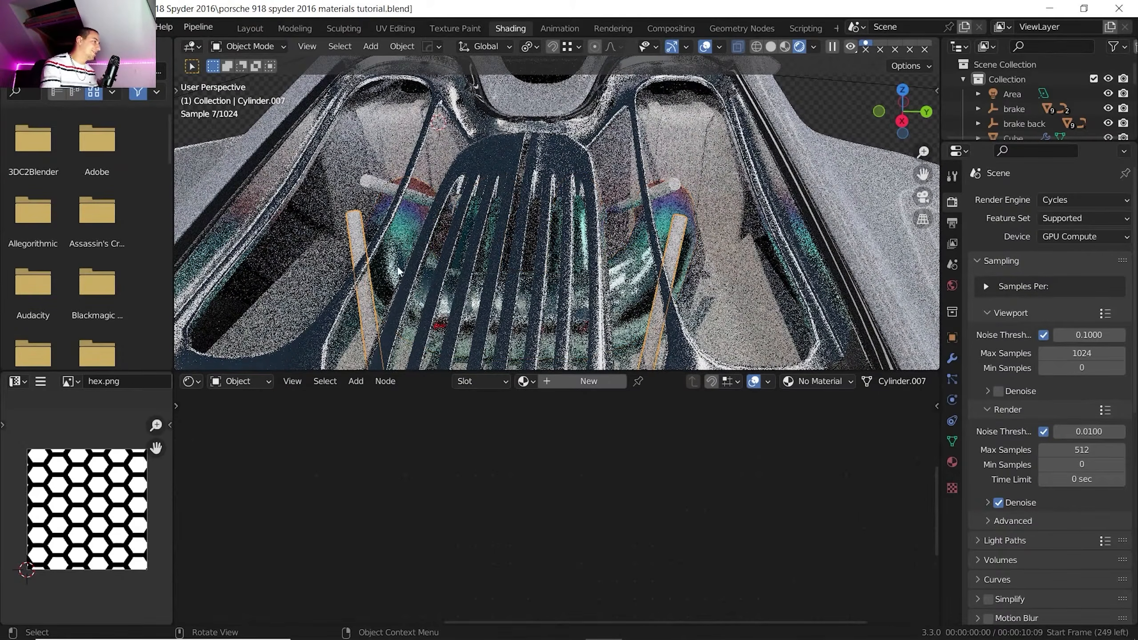
left_click(525, 381)
left_click(560, 450)
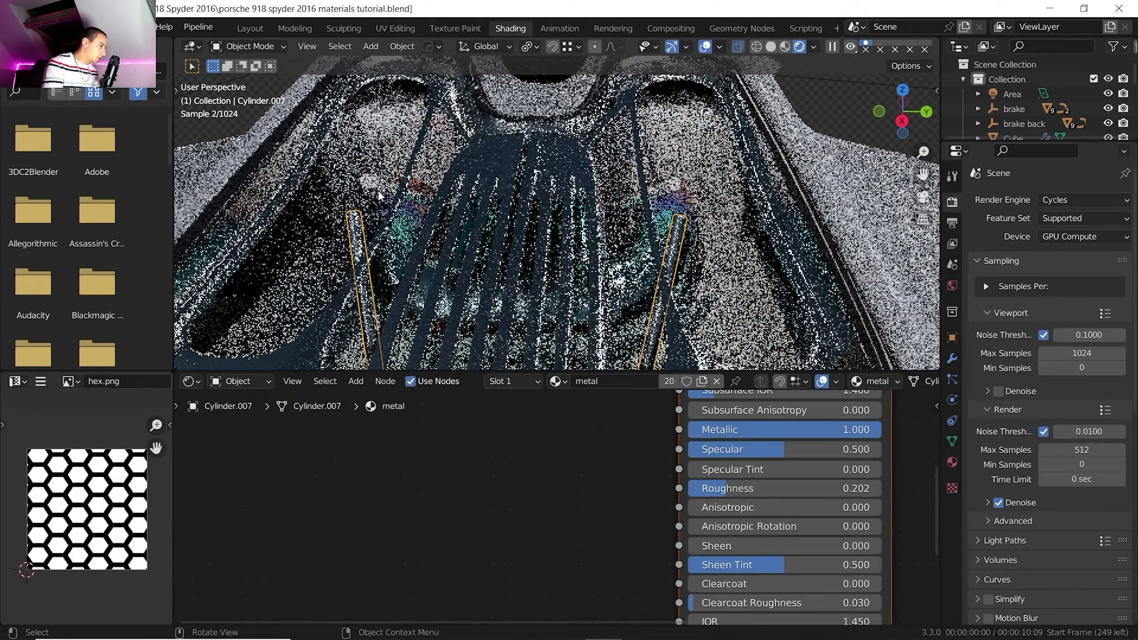
left_click(375, 183)
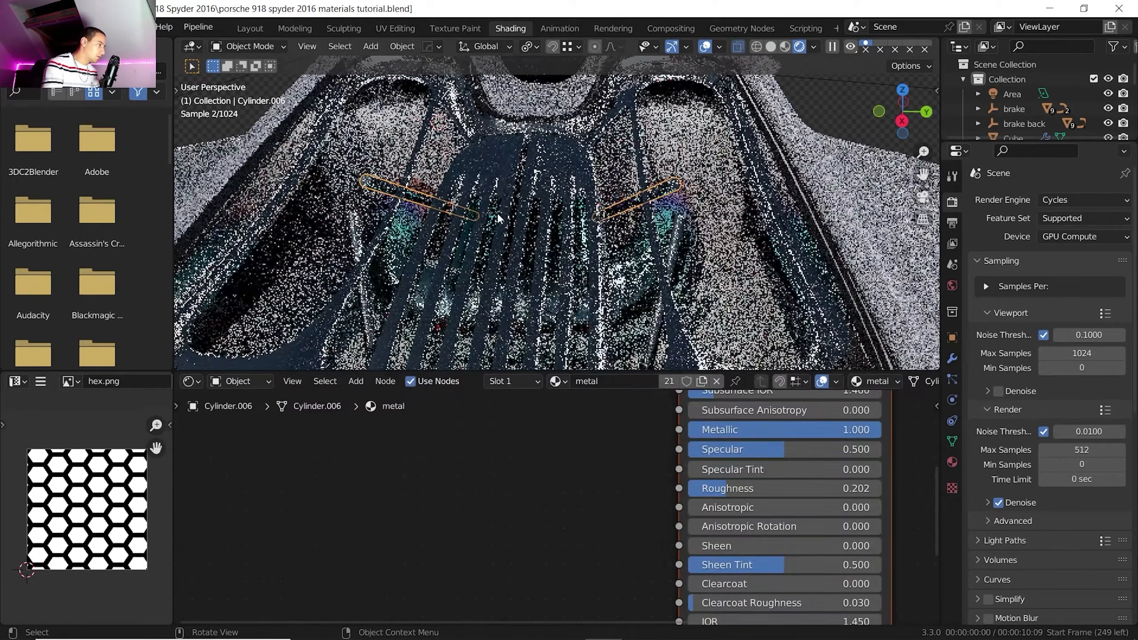
Assign the metal dark material to the wide panel behind the exhaust pipes in the engine bay
scroll(502, 192, "down", 2)
left_click(641, 144)
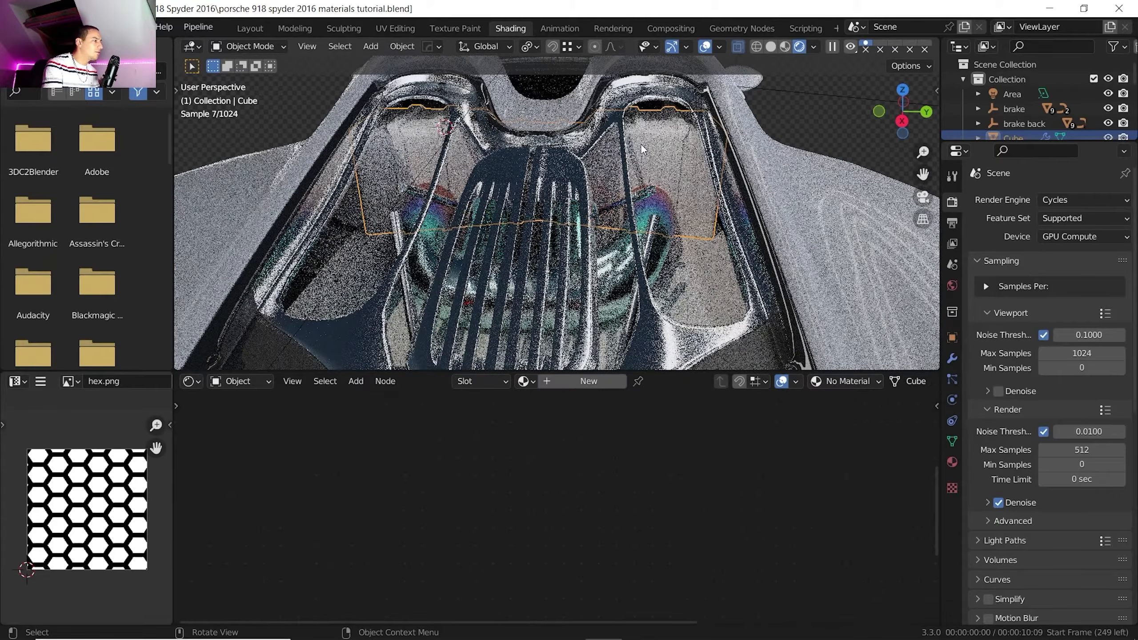
left_click(524, 381)
scroll(569, 468, "down", 5)
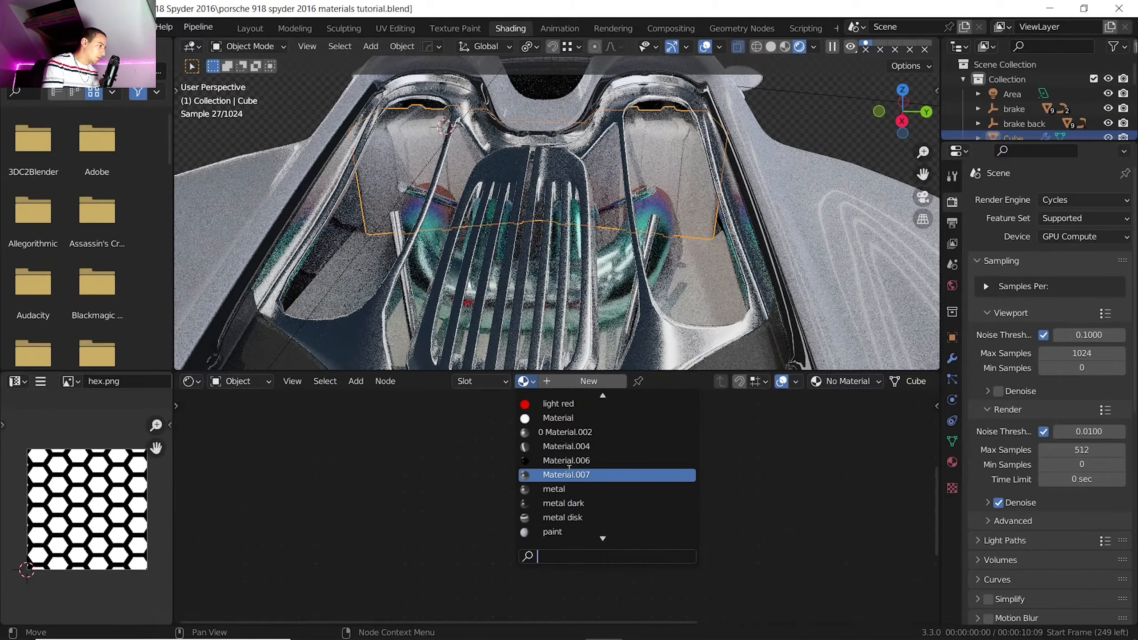
left_click(563, 446)
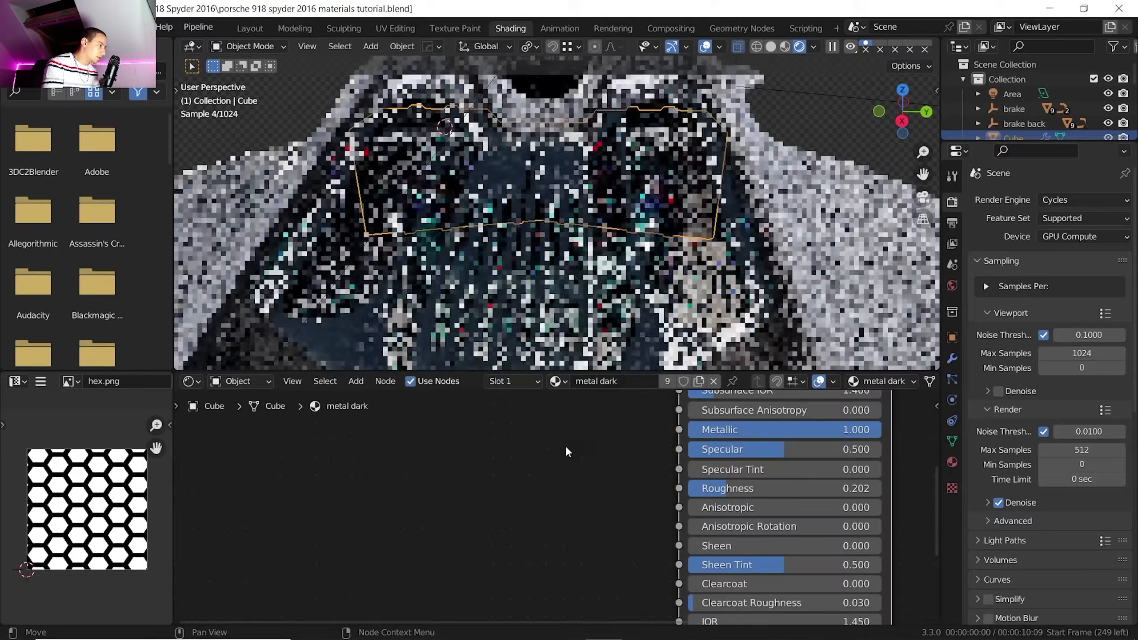
Assign the plastic material to the large floor plane beneath the engine bay
left_click(702, 285)
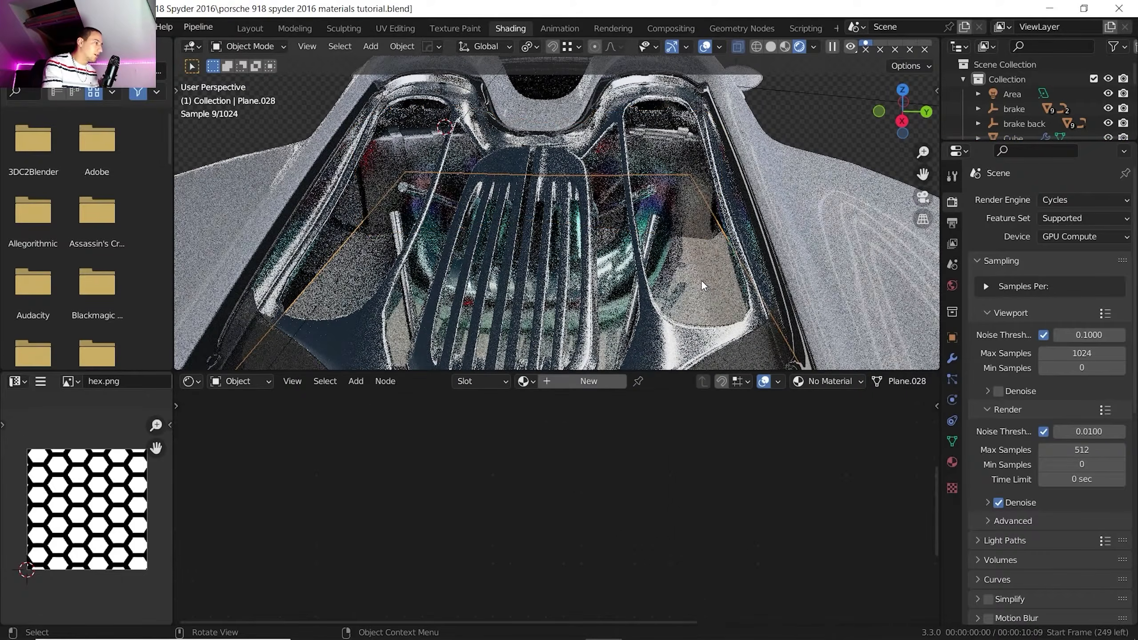
left_click(555, 382)
left_click(556, 477)
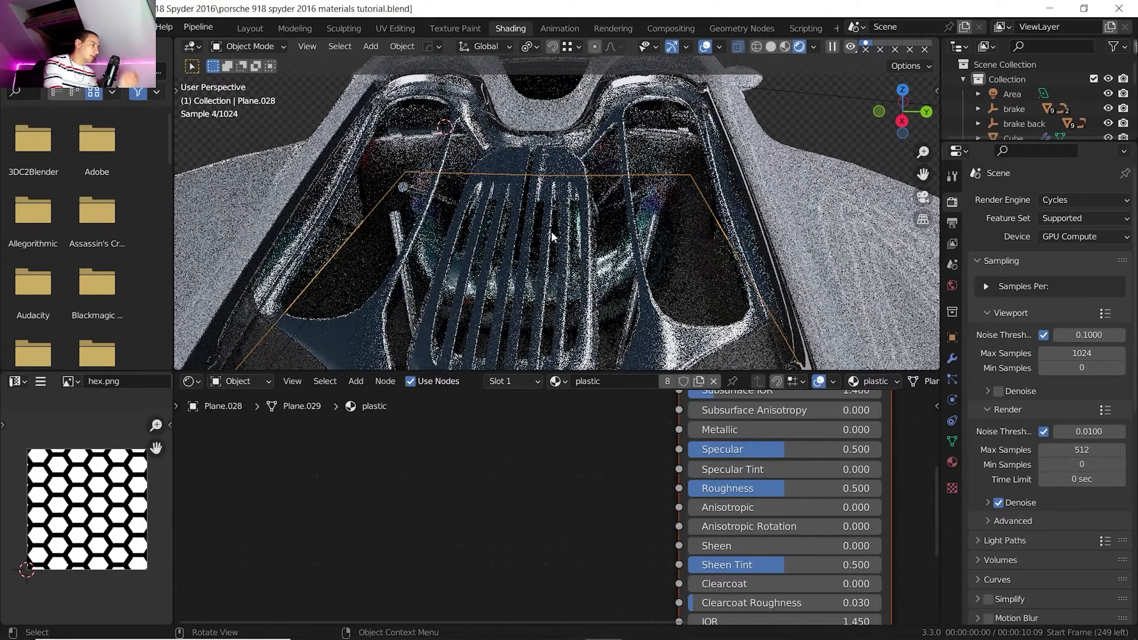
Unhide all hidden objects to bring back the engine cover parts on the rear deck, and drop their selection
scroll(556, 238, "down", 2)
scroll(555, 226, "down", 2)
middle_click_drag(555, 226, 518, 246)
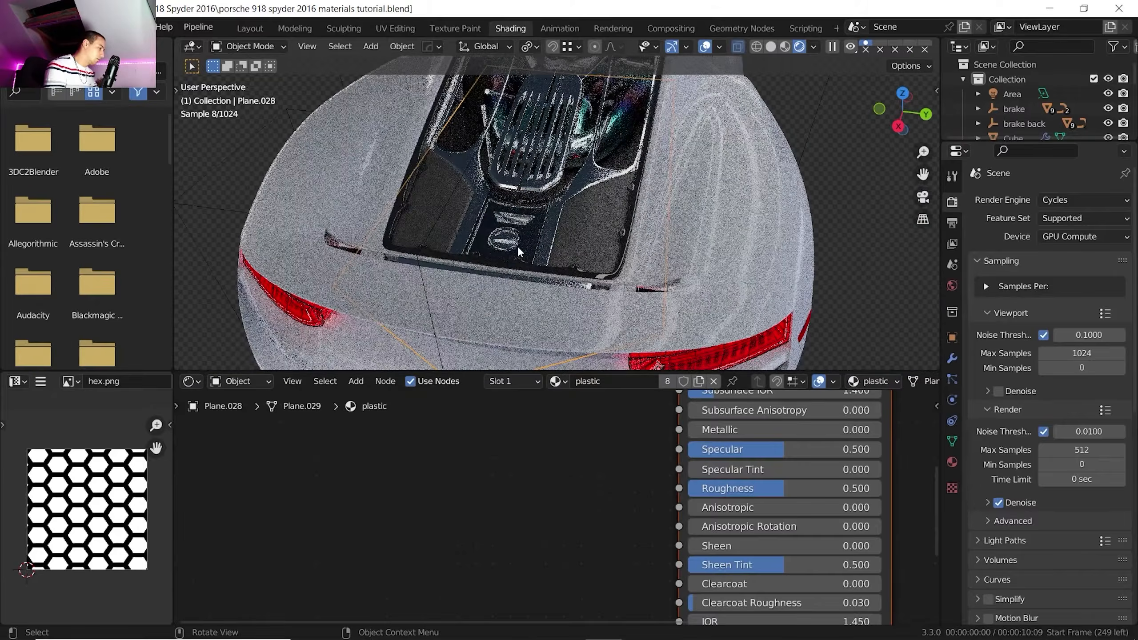
key("alt+h")
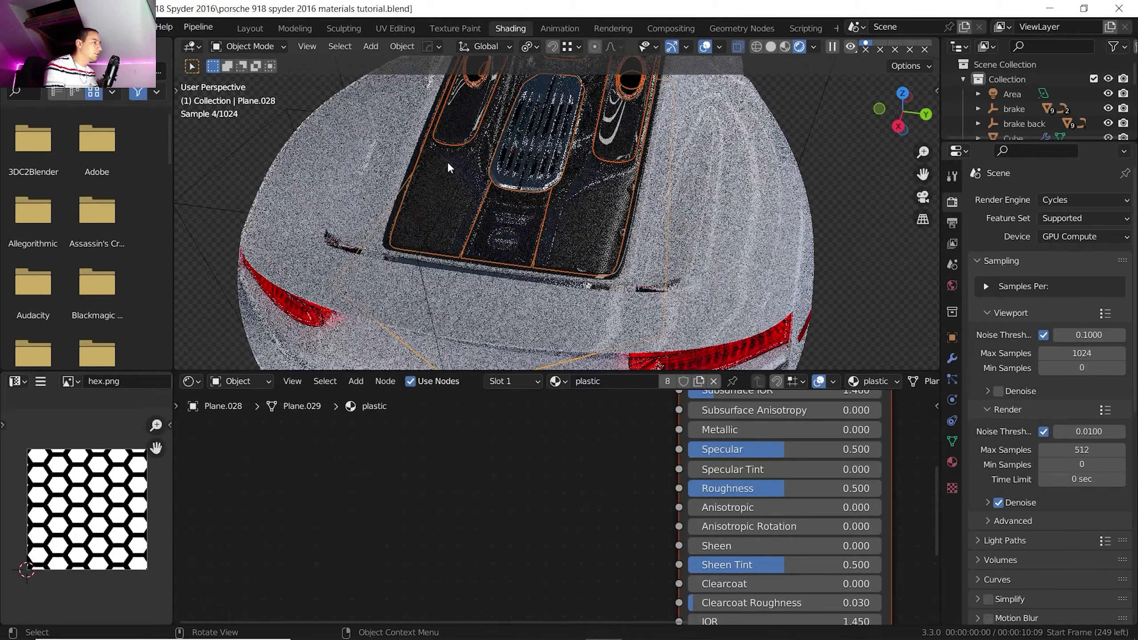
left_click(274, 120)
Create a new material named mirror on the glass of the side mirrors
middle_click_drag(367, 195, 595, 176)
scroll(603, 202, "down", 5)
scroll(526, 177, "up", 4)
middle_click_drag(528, 229, 666, 153)
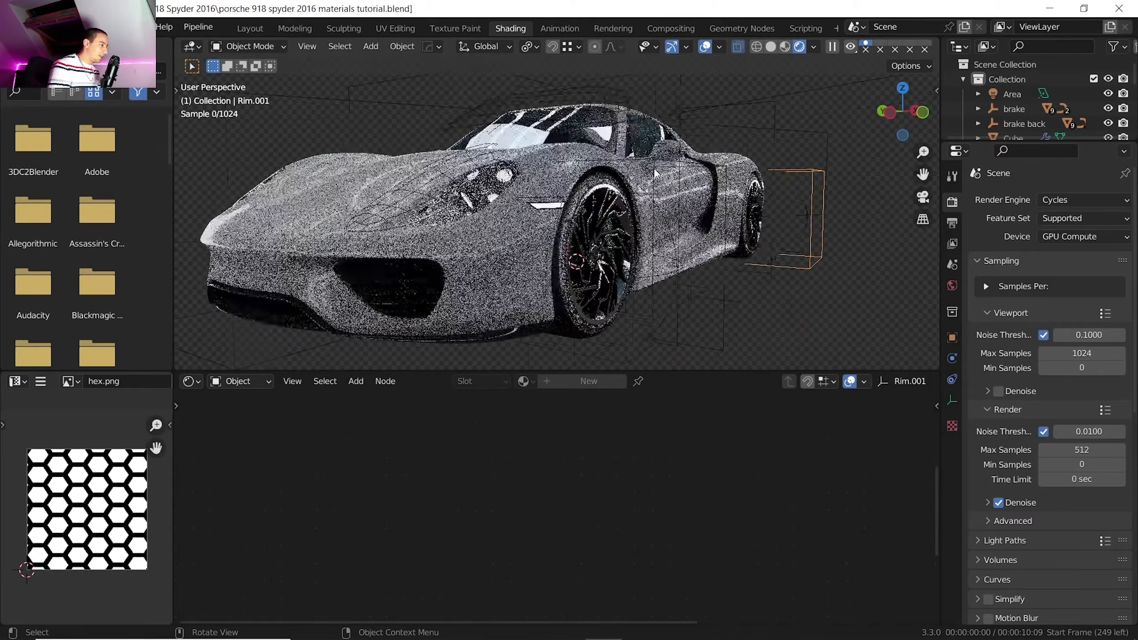
scroll(654, 168, "up", 1)
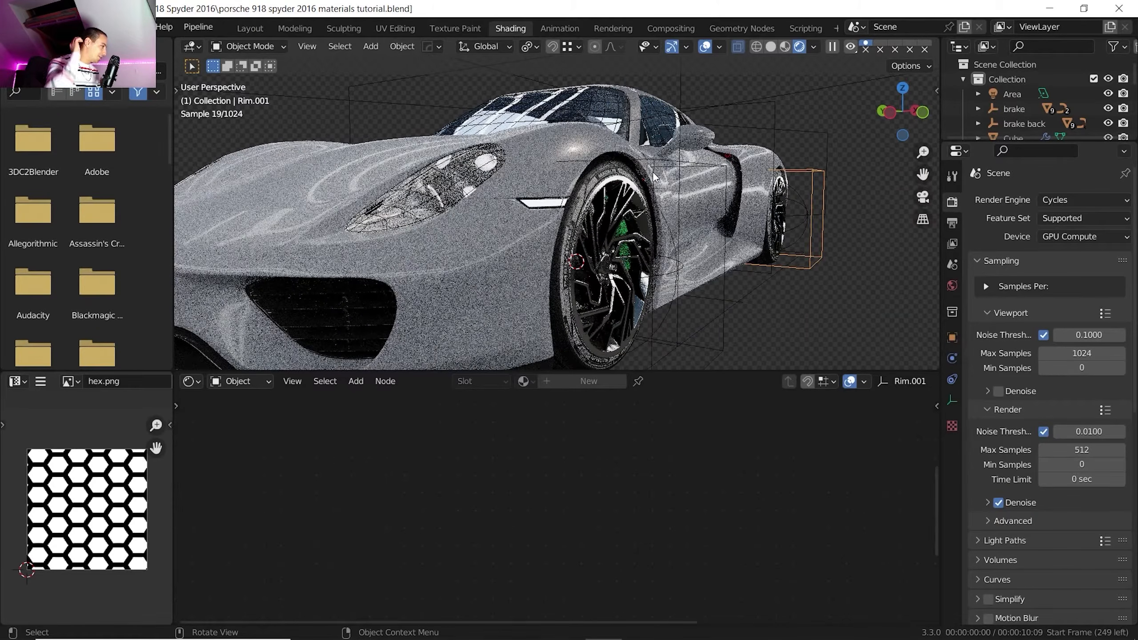
middle_click_drag(652, 172, 484, 252)
left_click(564, 166)
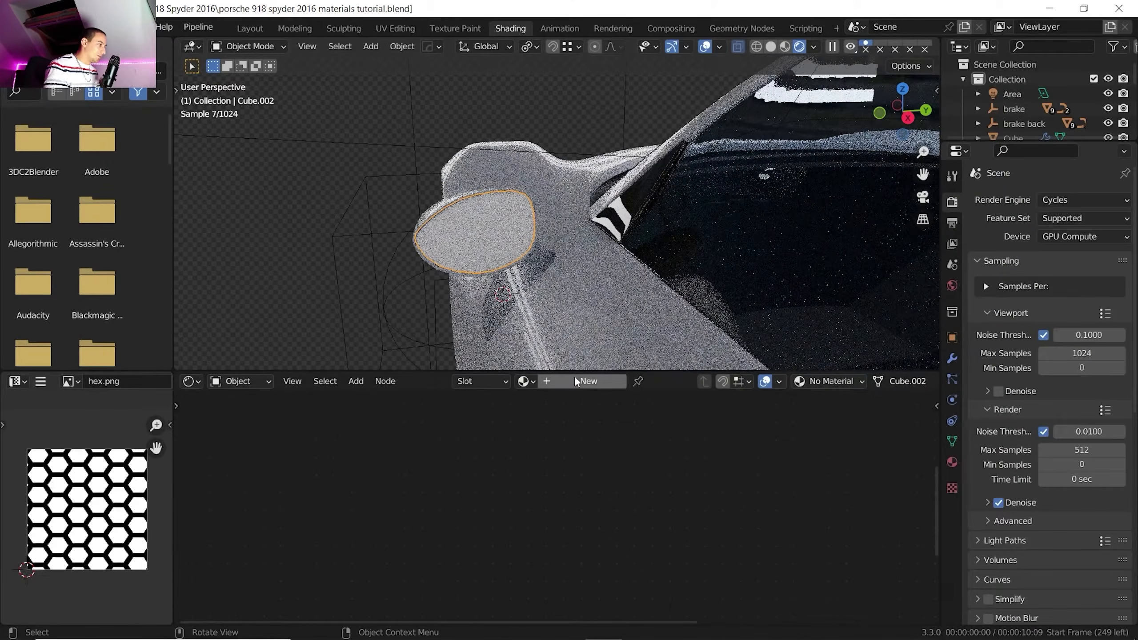
left_click(582, 381)
double_click(613, 381)
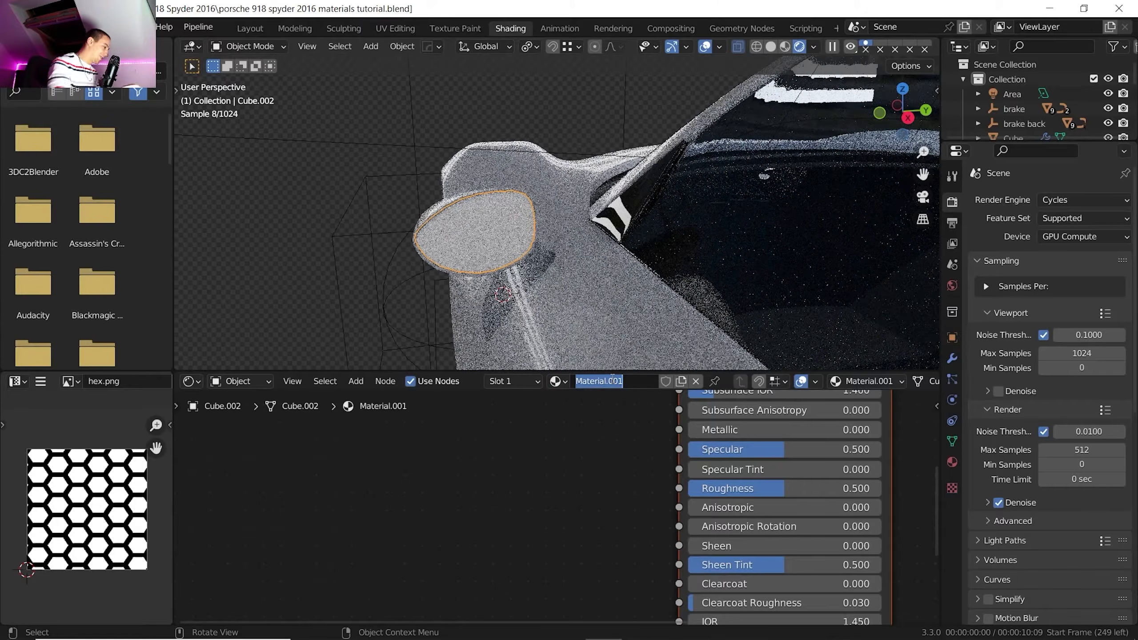
type("mirror")
key("Return")
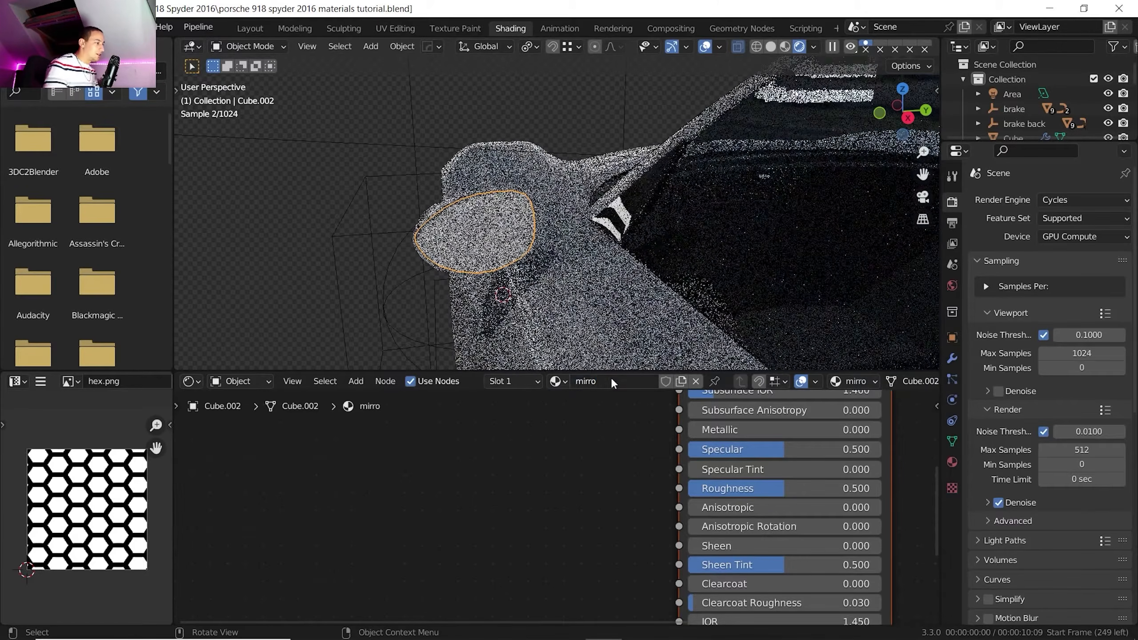
Set the mirror material's Metallic to 1.000 and Roughness to 0.000
scroll(592, 439, "down", 1)
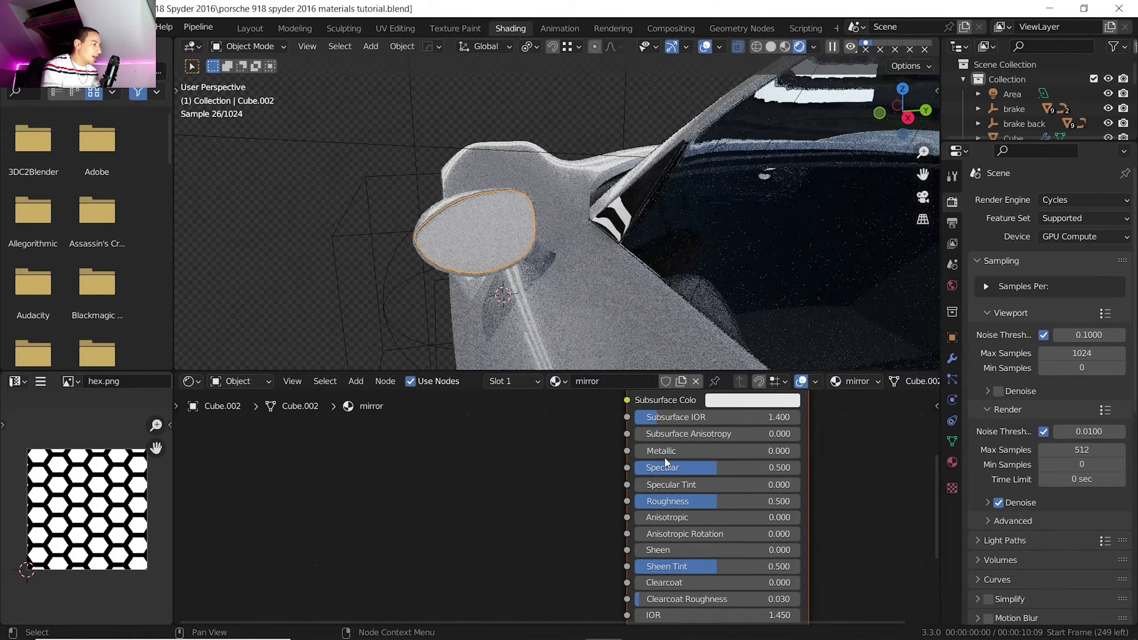
left_click_drag(664, 451, 784, 456)
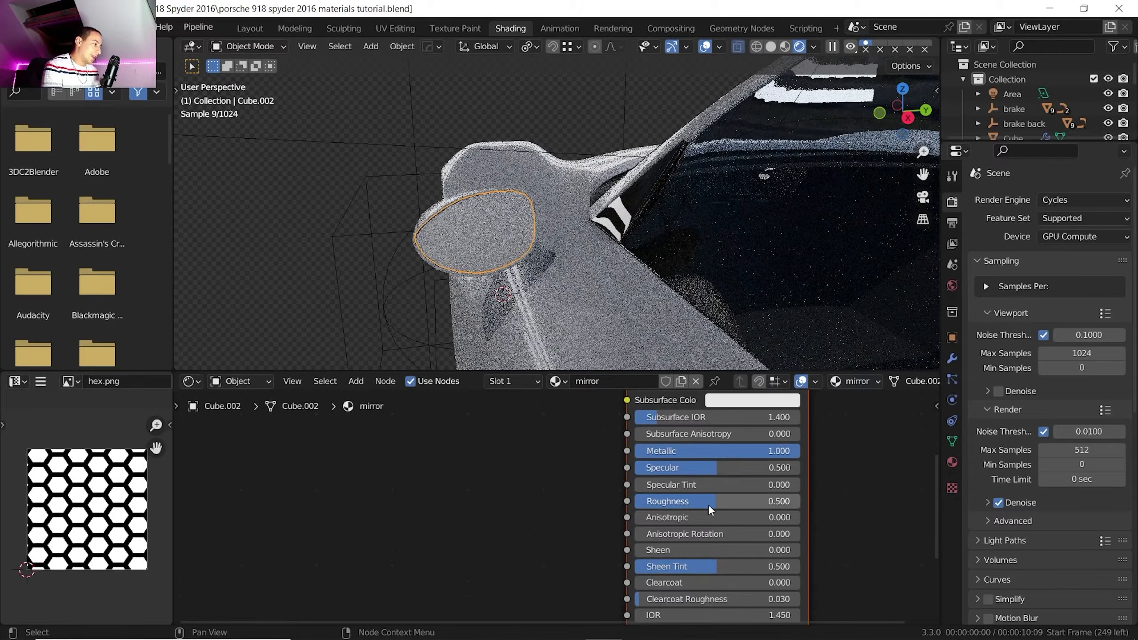
left_click_drag(708, 504, 633, 501)
middle_click_drag(429, 340, 419, 256)
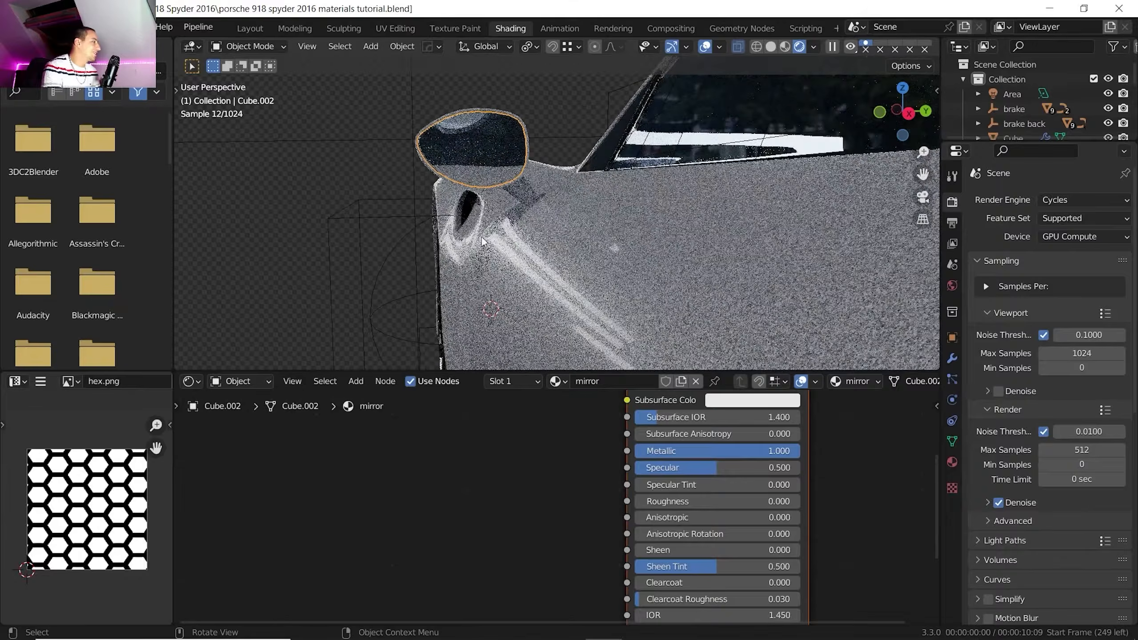
Show the front of the hood in solid viewport shading with X-ray turned off
scroll(394, 216, "down", 5)
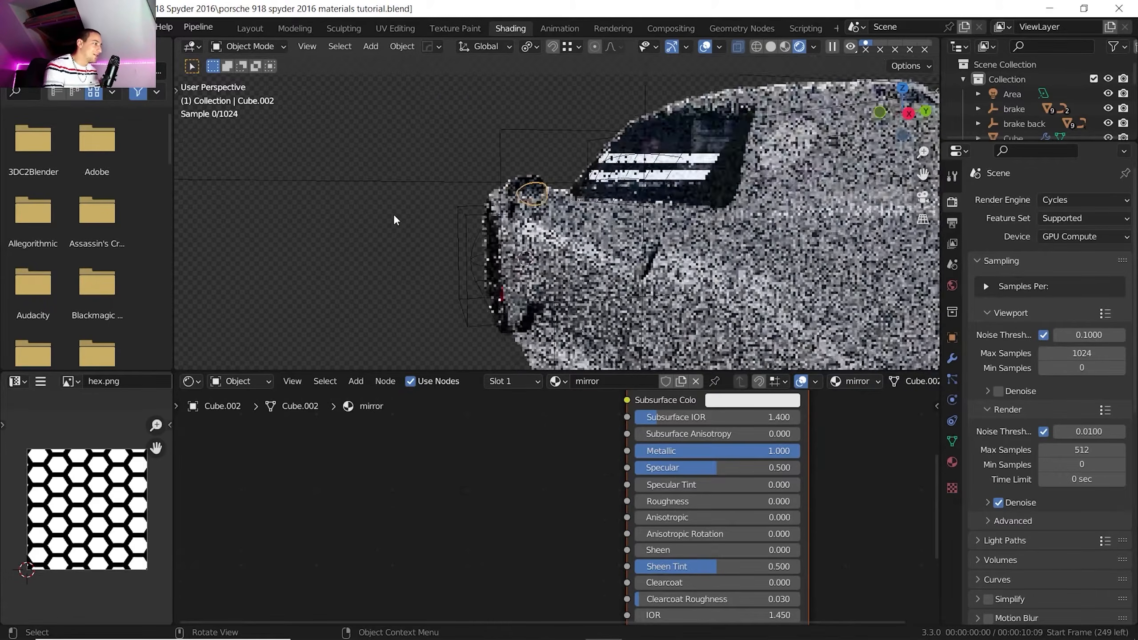
middle_click_drag(393, 213, 686, 267)
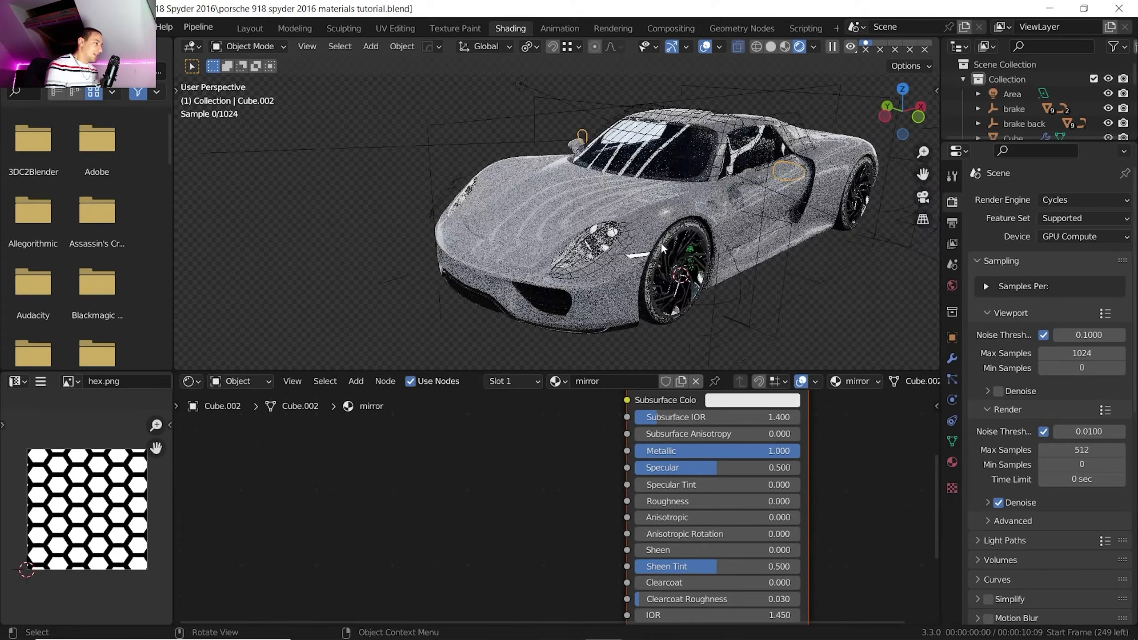
scroll(556, 243, "up", 3)
middle_click_drag(554, 243, 681, 213)
scroll(681, 212, "up", 2)
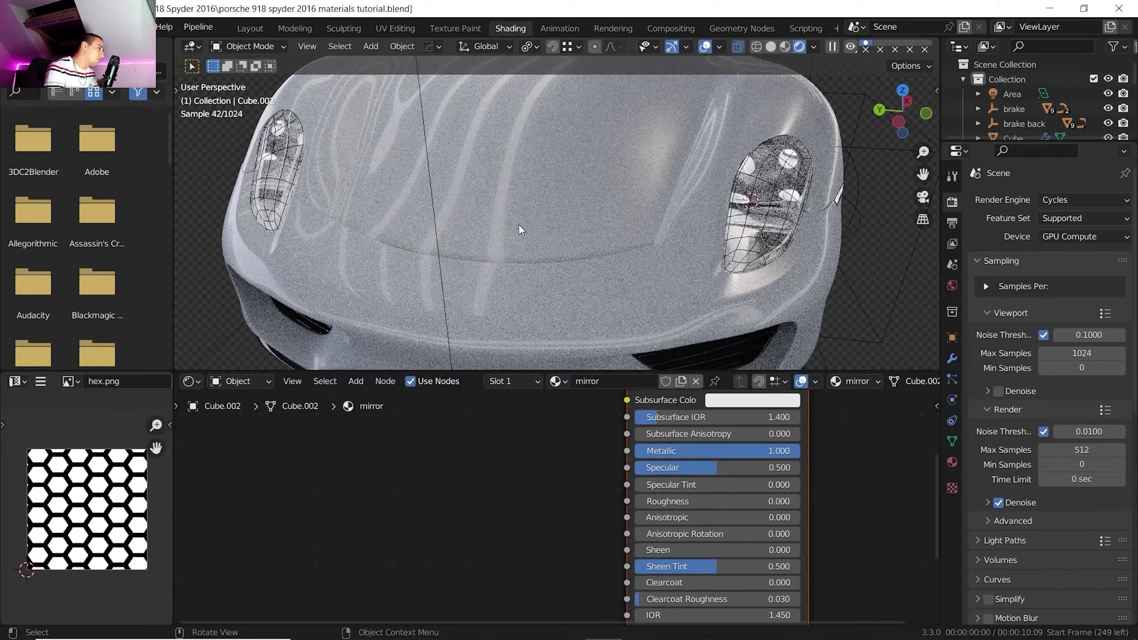
scroll(521, 218, "up", 2)
middle_click_drag(521, 218, 533, 211)
left_click(771, 47)
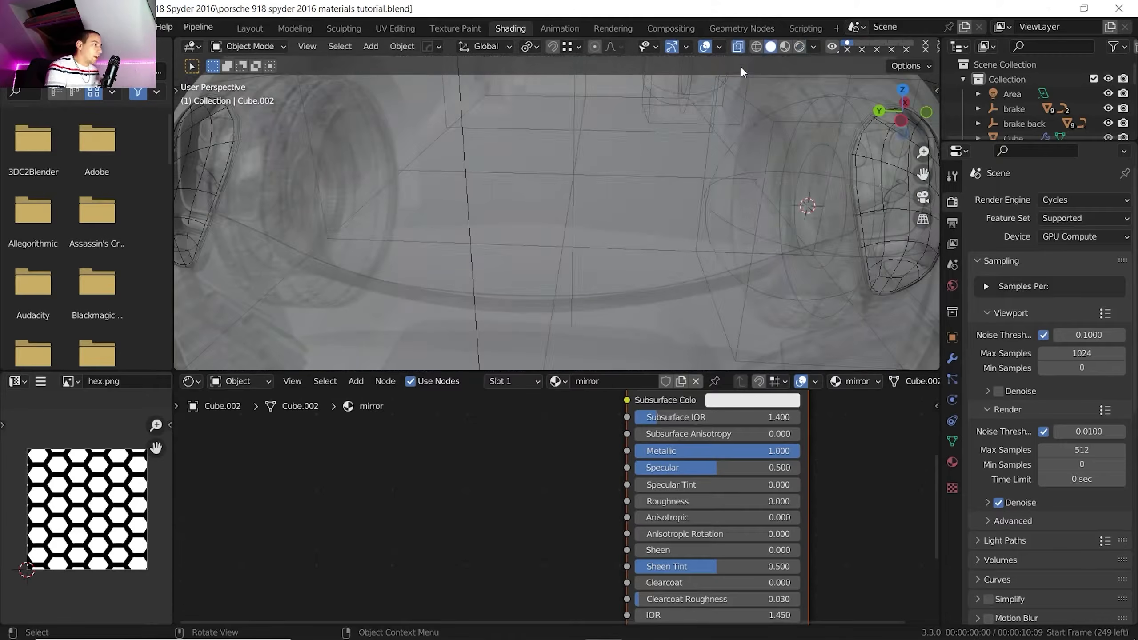
left_click(738, 47)
Duplicate the two hood faces beside the centre line at the front edge and separate them into their own object
left_click(568, 200)
key("Tab")
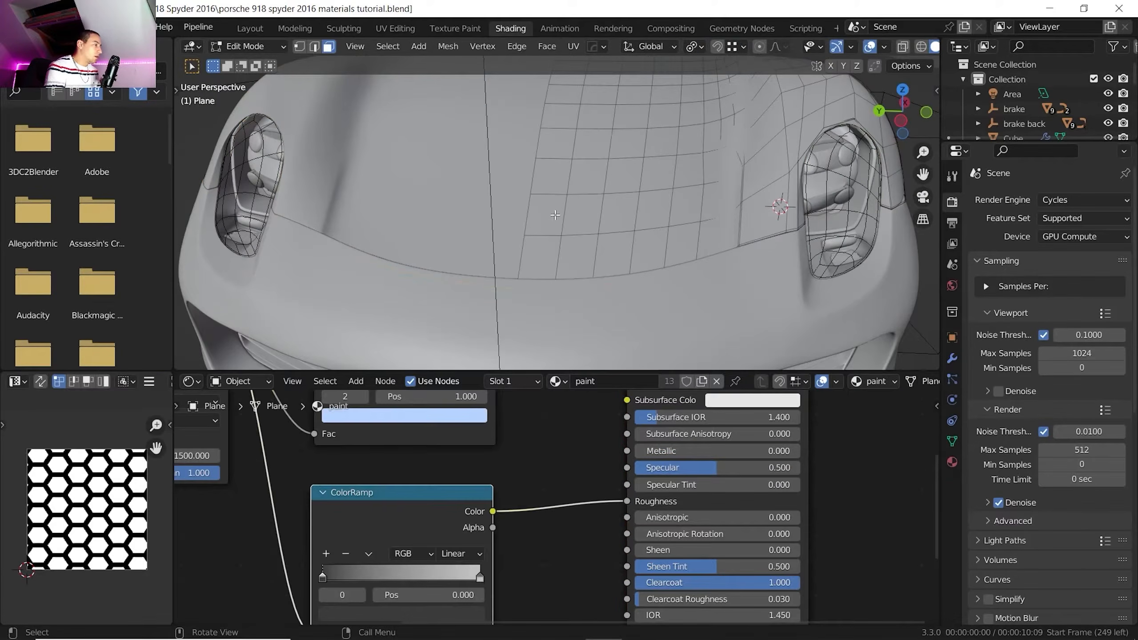
scroll(556, 216, "up", 2)
middle_click_drag(556, 216, 515, 230, "shift")
left_click(507, 233)
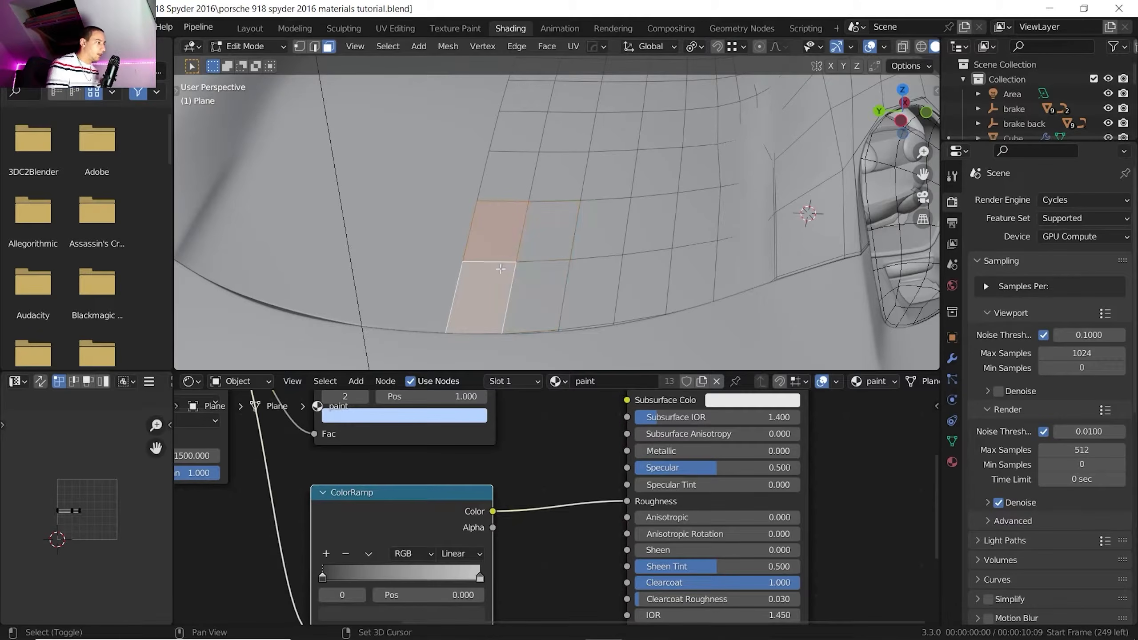
key("g")
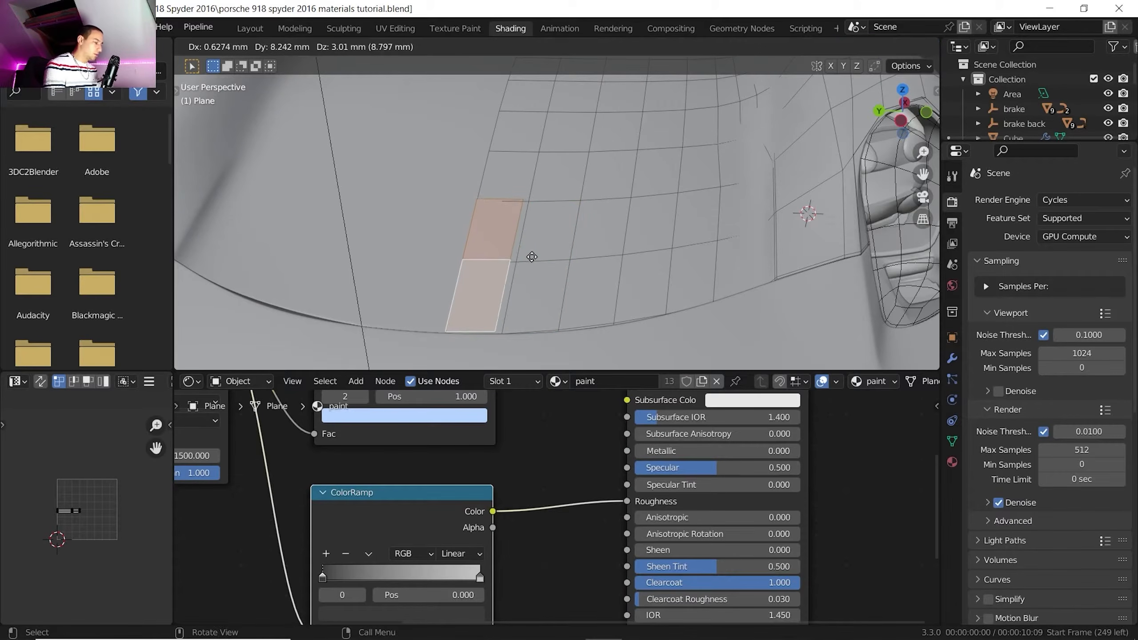
key("p")
left_click(519, 257)
Move the separated hood piece slightly along Z and turn off its Subdivision modifier's viewport display
middle_click_drag(520, 257, 491, 264)
key("Tab")
key("g")
key("z")
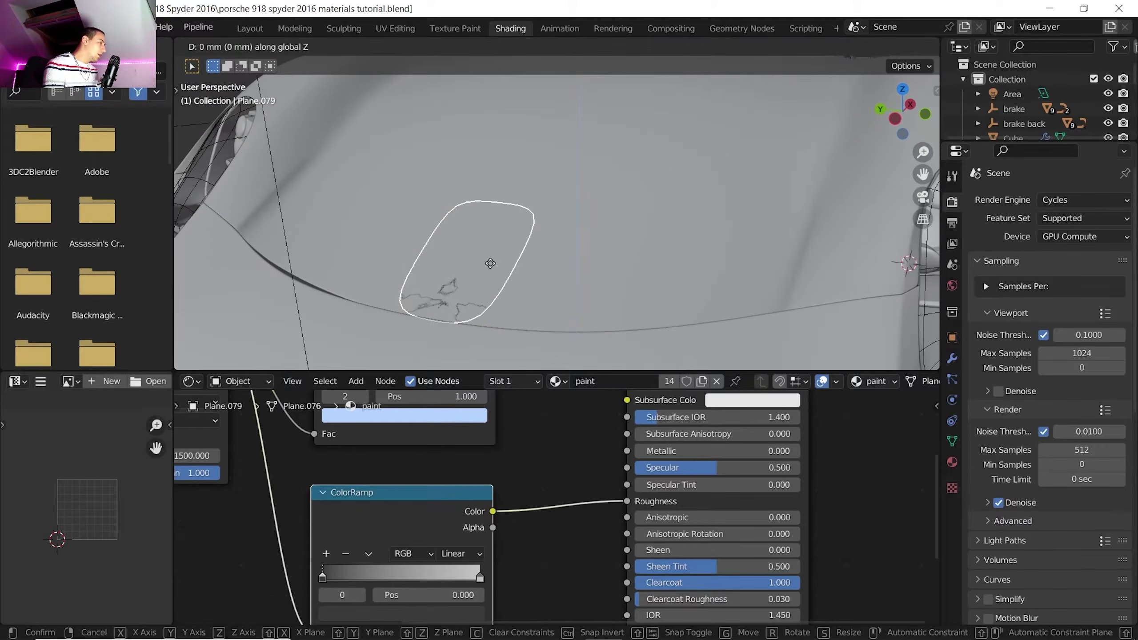
left_click(490, 263)
left_click(952, 359)
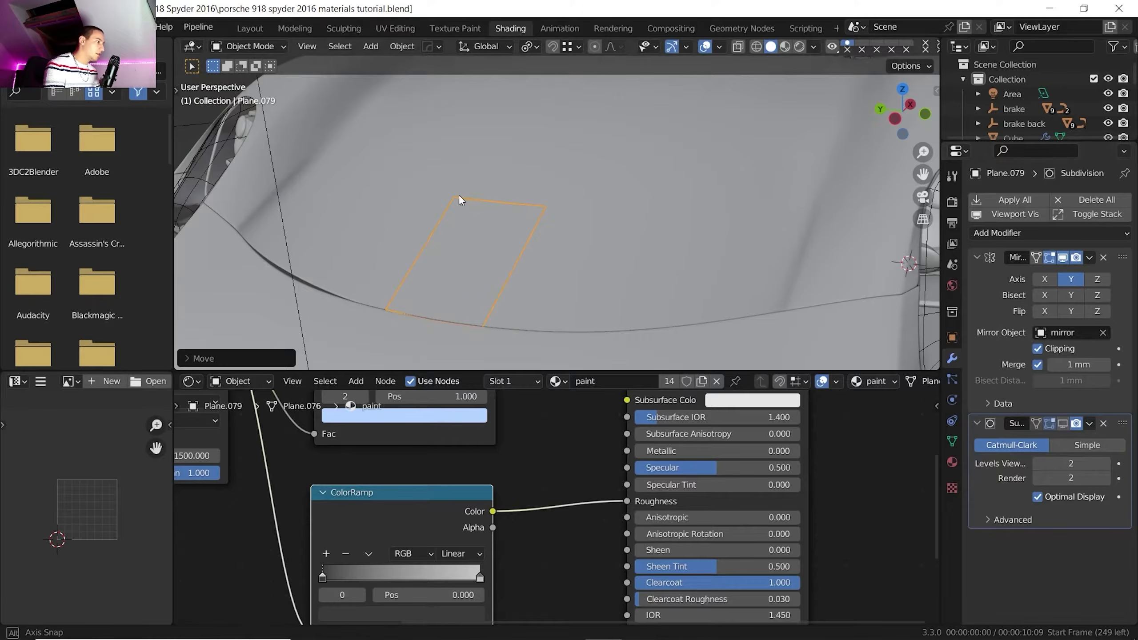
Replace the paint material on the separated hood piece with a new material named logo
middle_click_drag(461, 201, 725, 387)
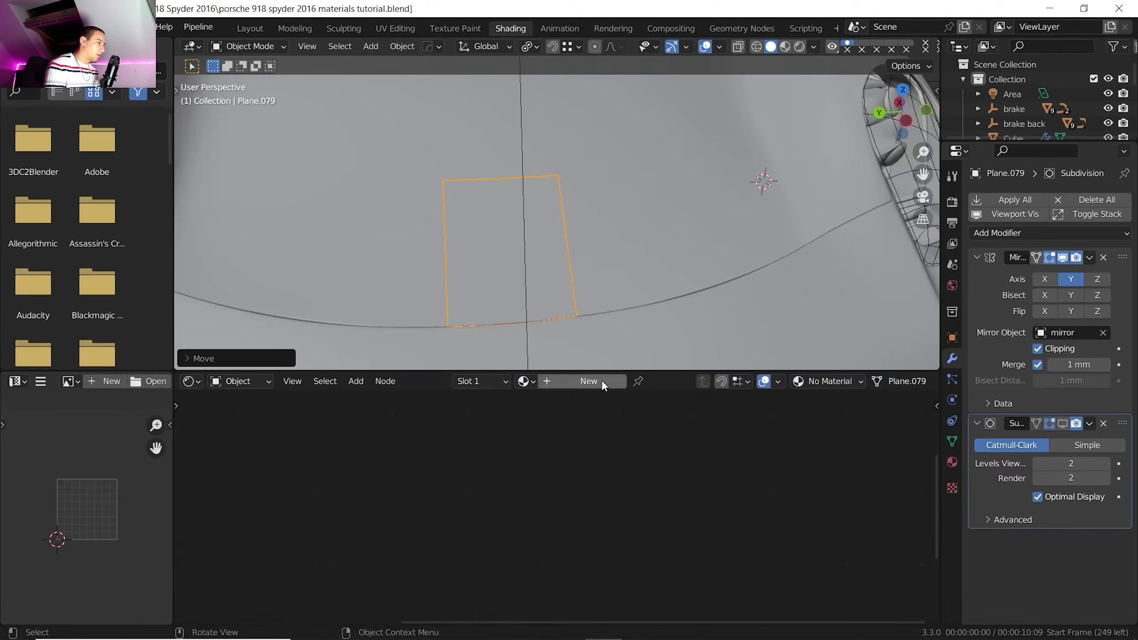
double_click(601, 379)
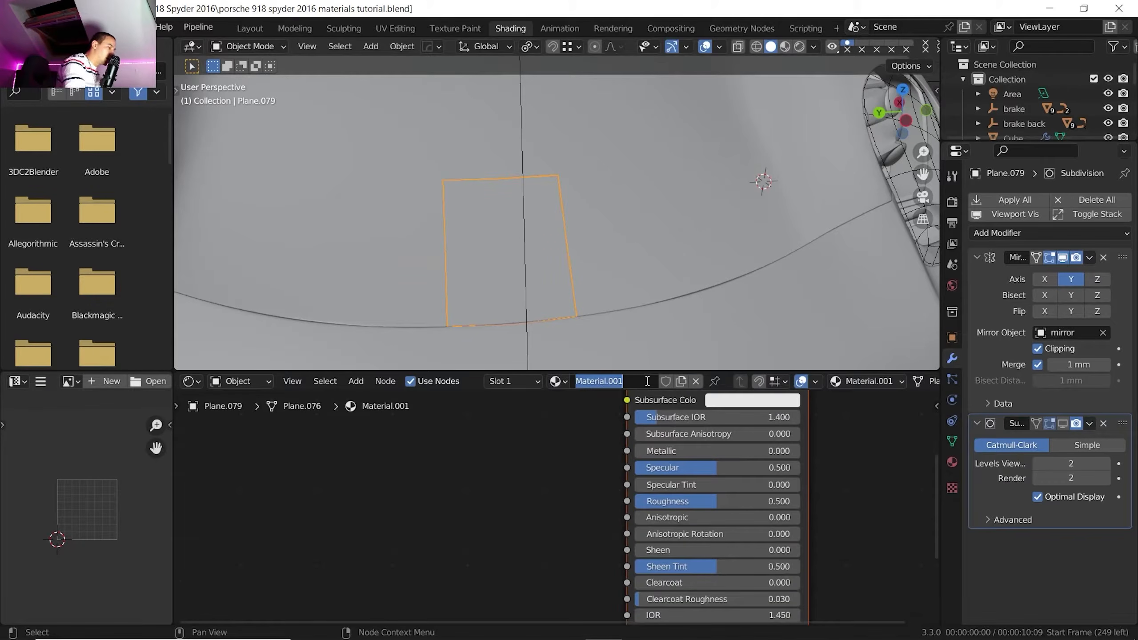
key("Return")
Add an Image Texture node to the logo material and load pngegg (1).png from the textures folder
scroll(493, 498, "down", 2)
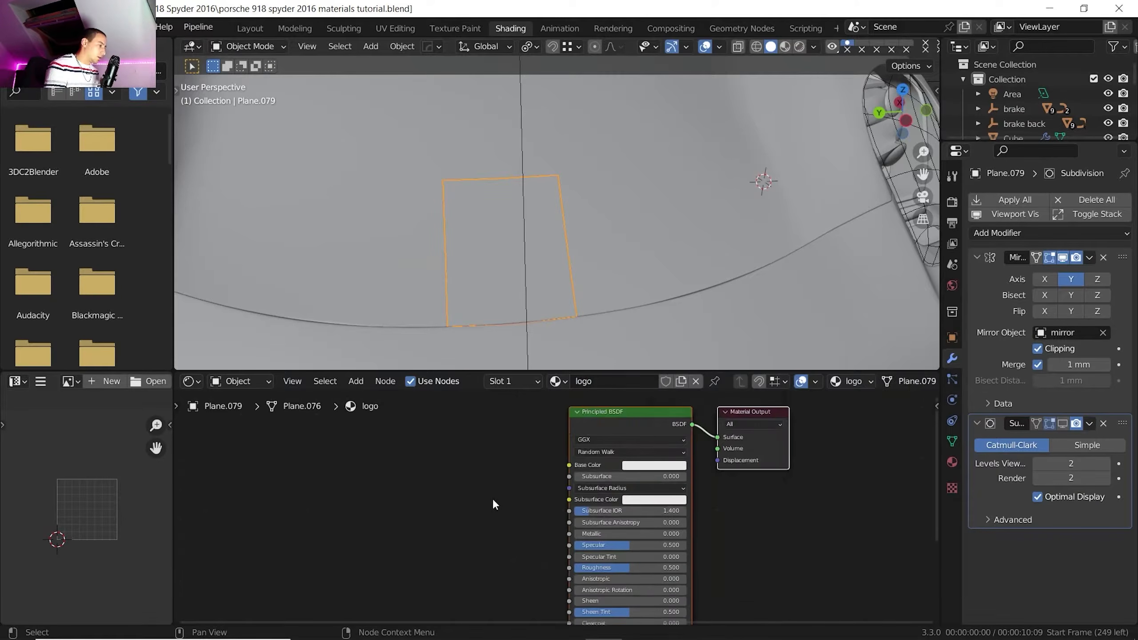
key("shift+a")
mouse_move(403, 469)
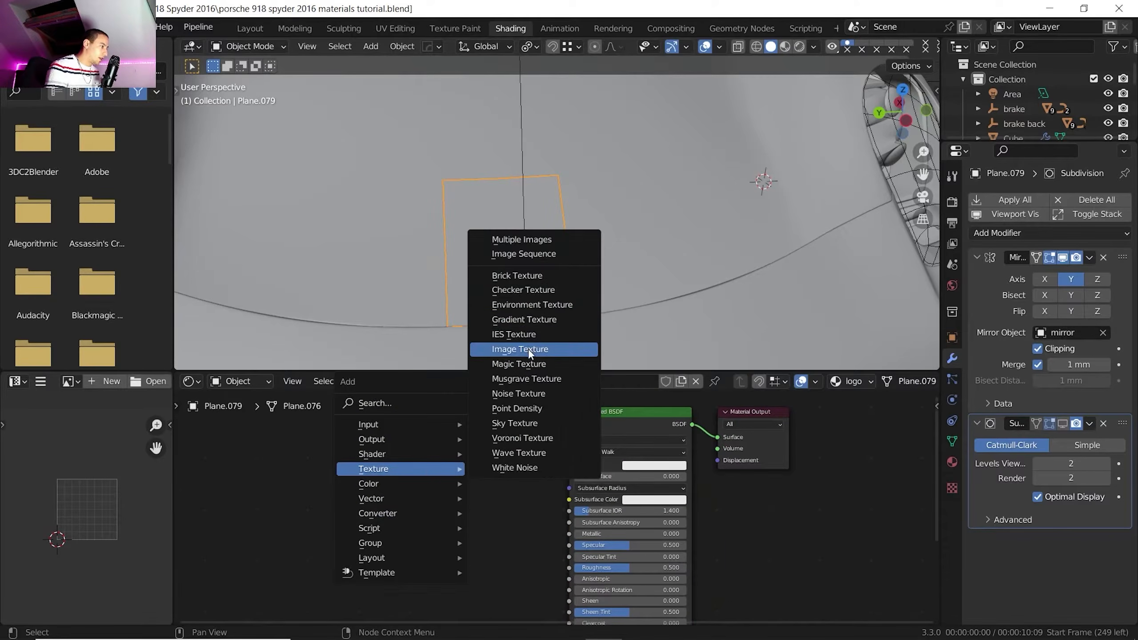
left_click(528, 349)
left_click(377, 457)
left_click(464, 497)
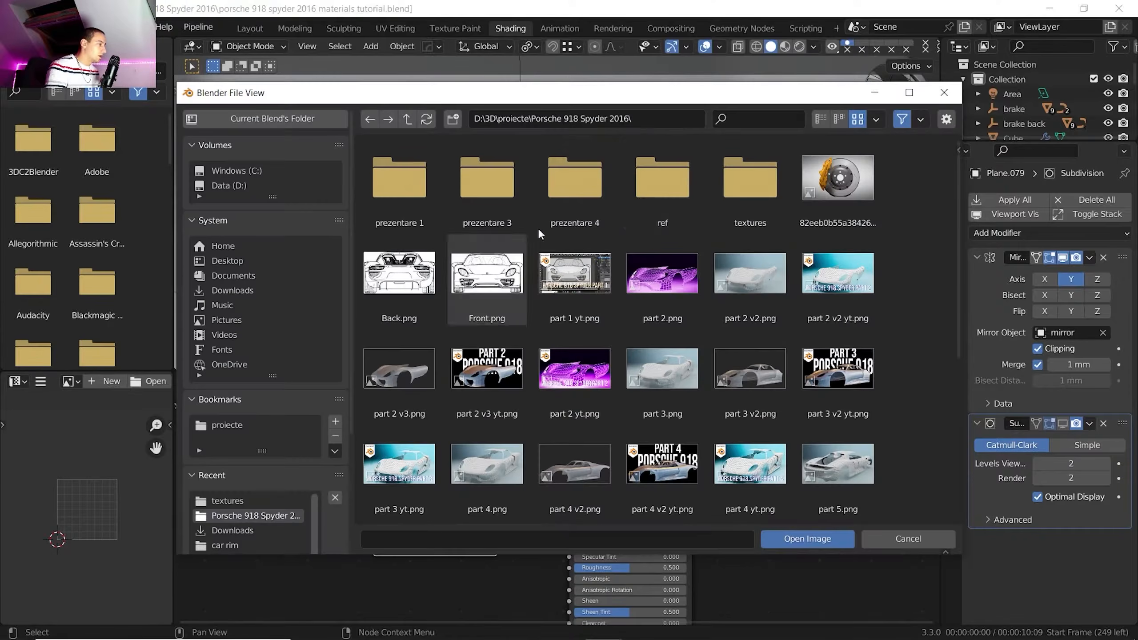
double_click(746, 177)
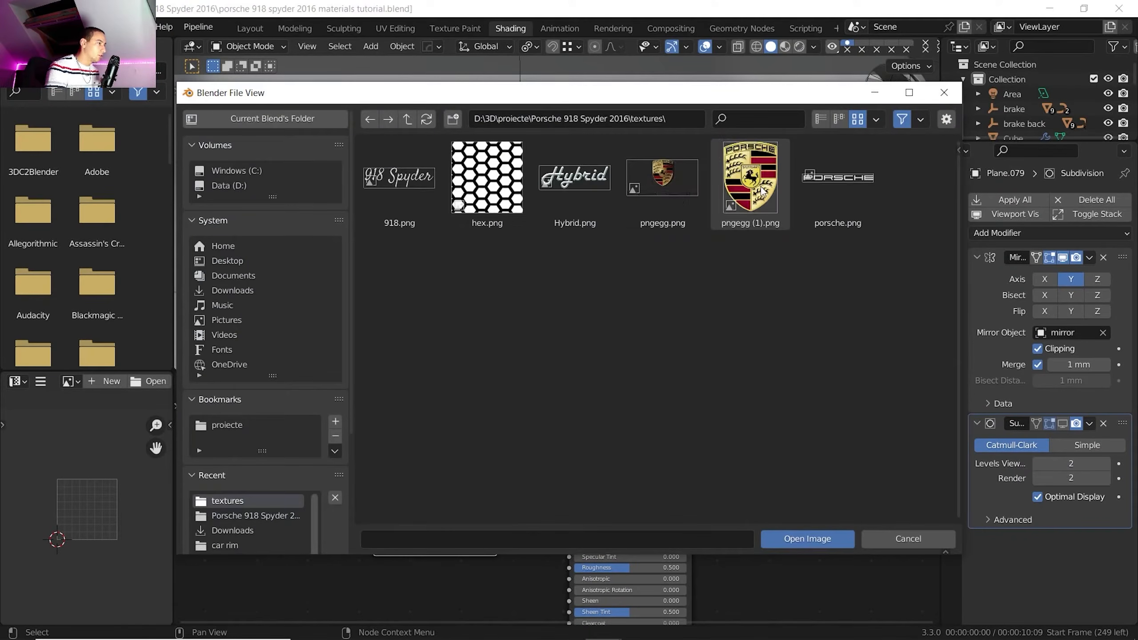
left_click(761, 190)
left_click(807, 538)
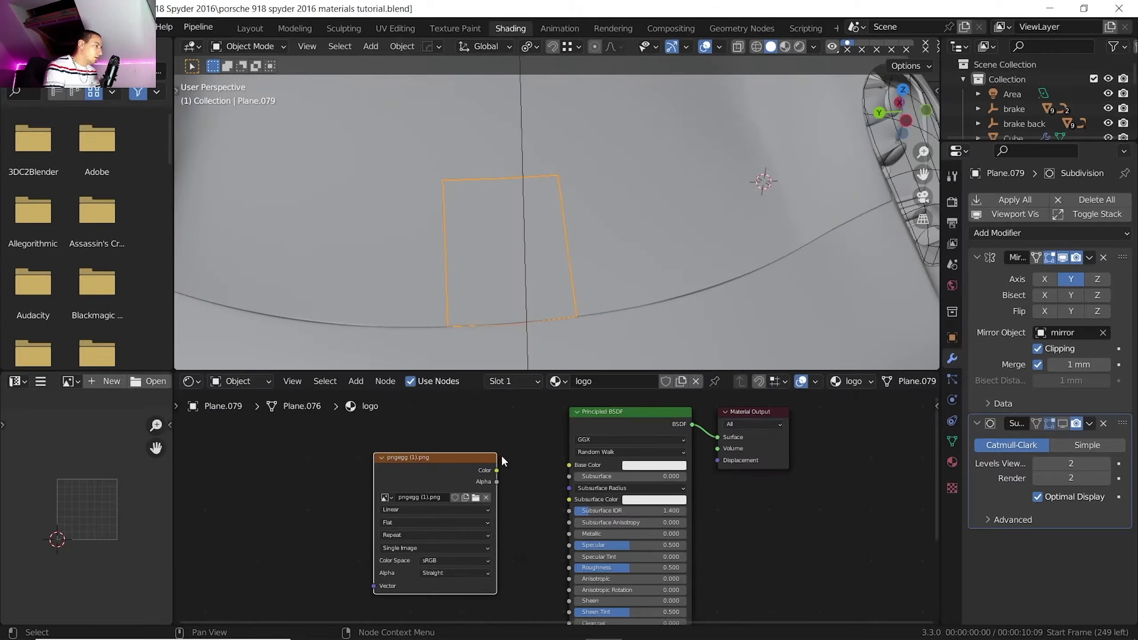
Connect the logo image's Color to the Principled BSDF's Base Color and move the image node farther from the shader
left_click_drag(497, 470, 568, 465)
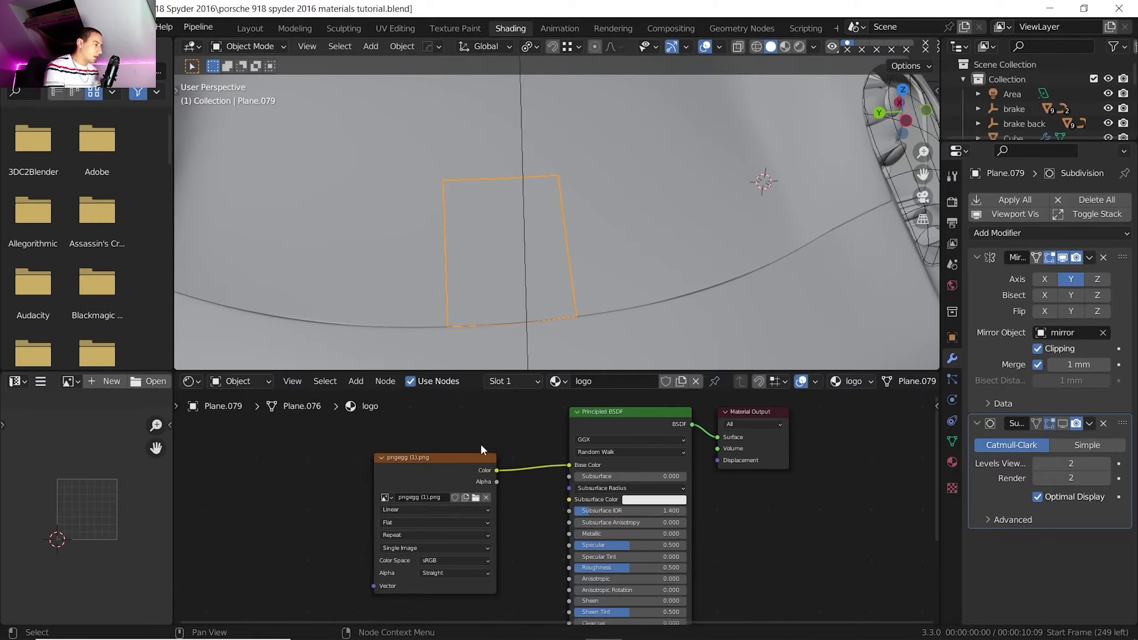
left_click_drag(493, 465, 460, 450)
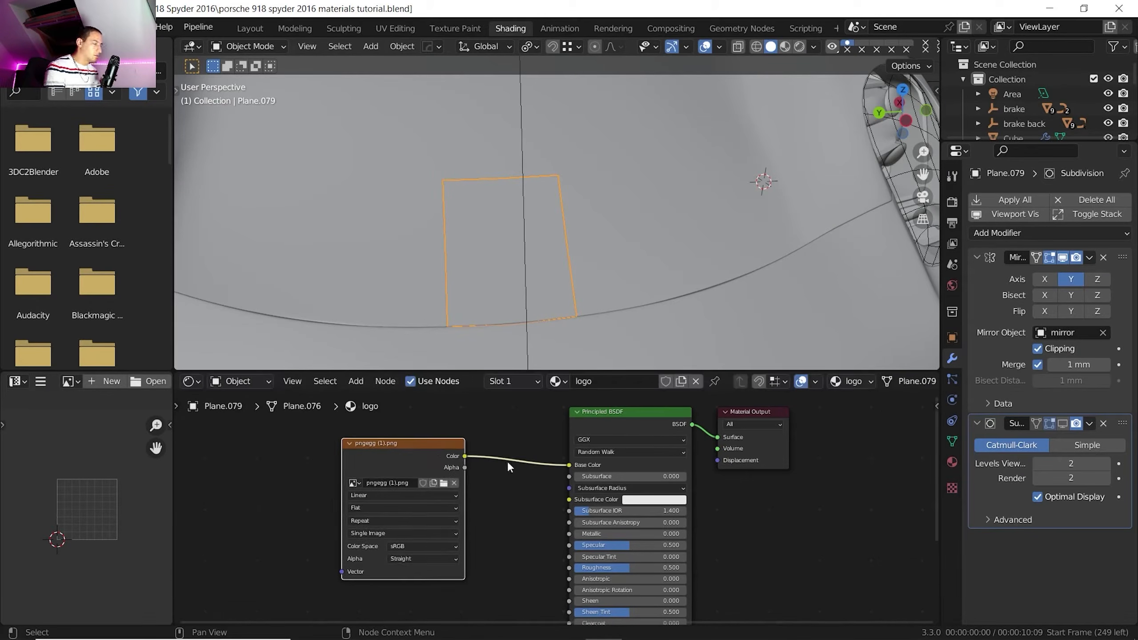
scroll(509, 462, "up", 1)
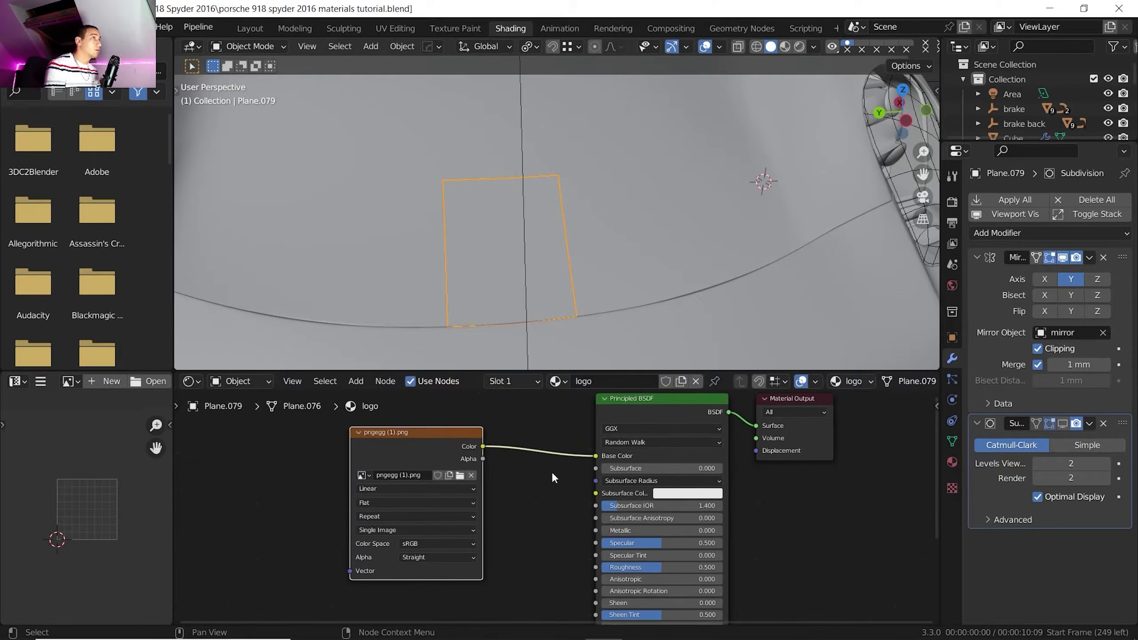
scroll(517, 429, "down", 1)
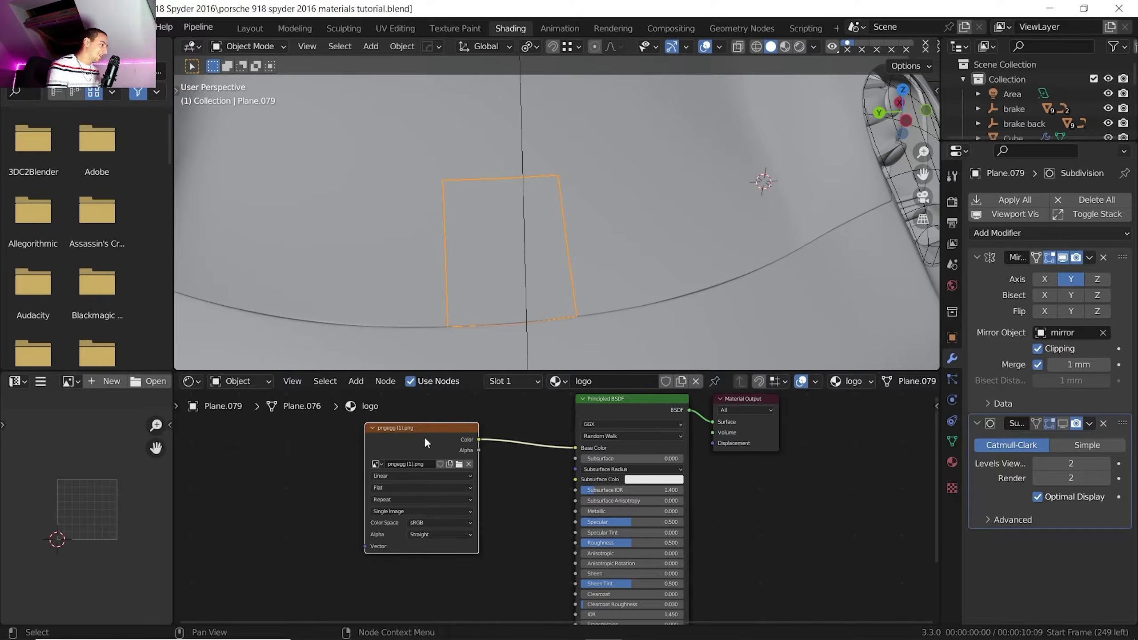
Show the viewport in rendered shading and add Texture Coordinate and Mapping nodes to the logo's Image Texture node
left_click(799, 46)
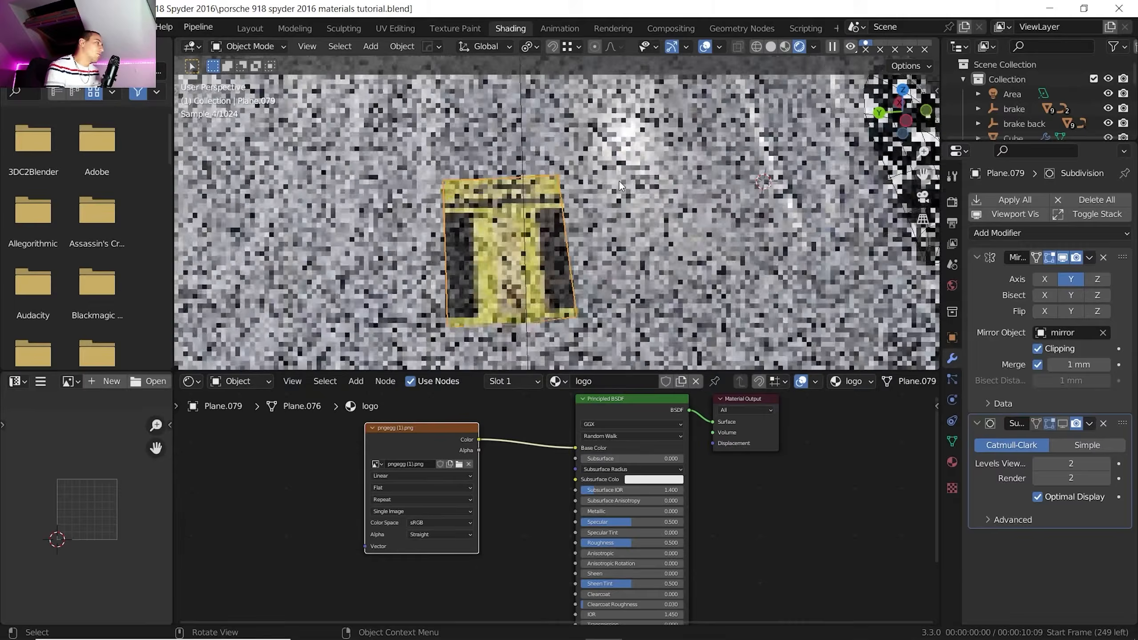
scroll(514, 446, "down", 1)
middle_click_drag(514, 446, 590, 458)
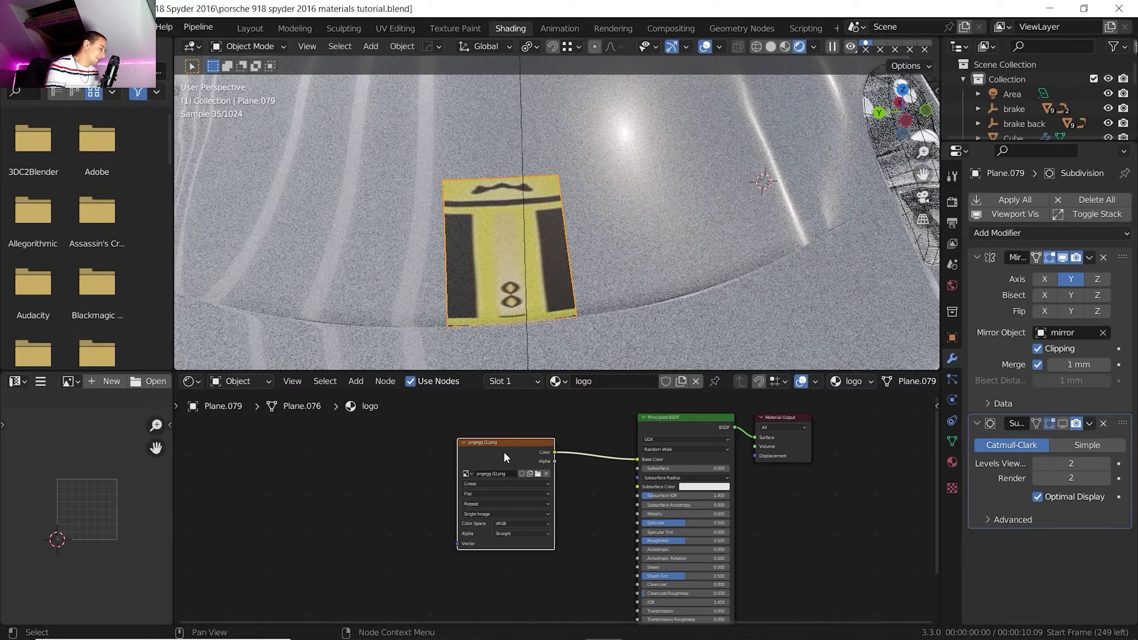
key("ctrl+t")
scroll(503, 450, "up", 2)
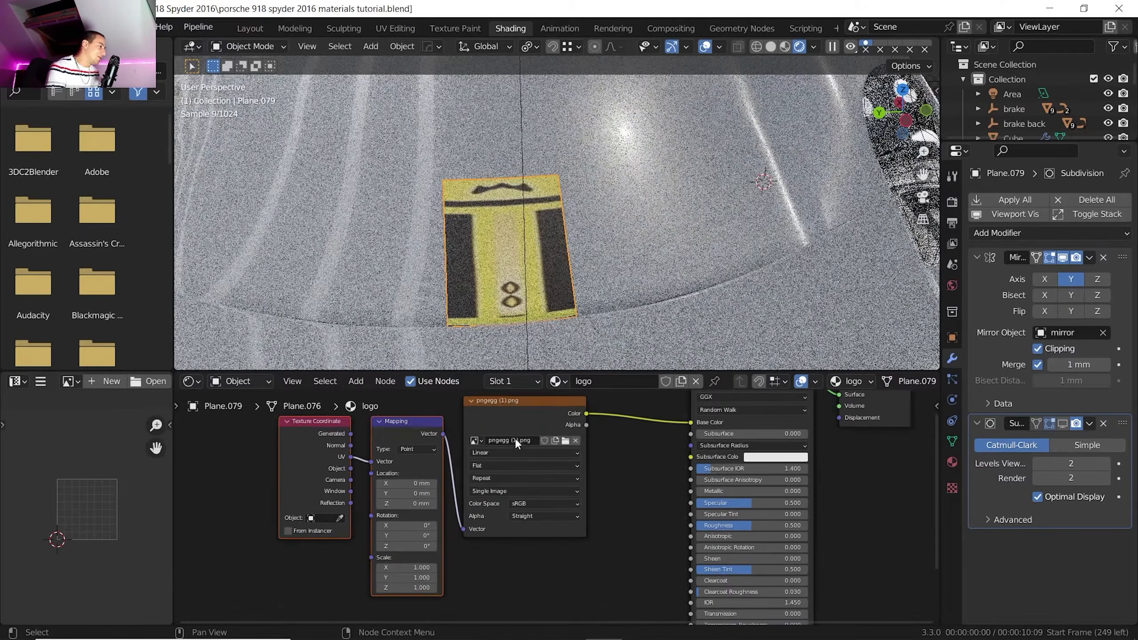
scroll(516, 443, "up", 1)
Set the logo image's extension mode to Clip and feed the Mapping node's Vector from Generated coordinates
left_click(507, 461)
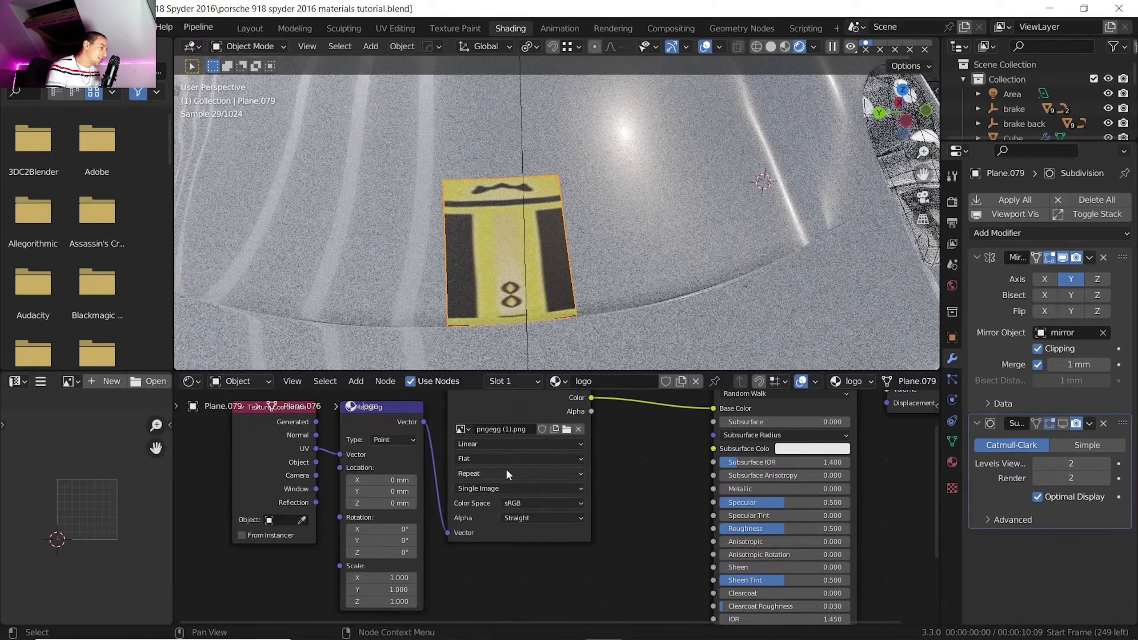
left_click(503, 472)
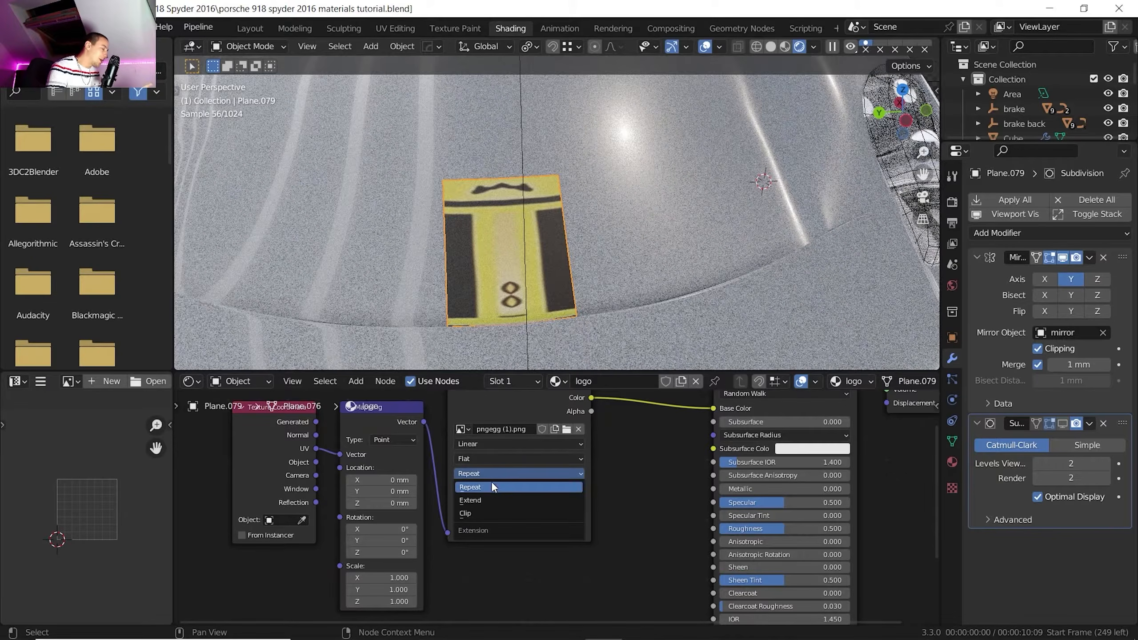
left_click(486, 513)
scroll(437, 448, "down", 1)
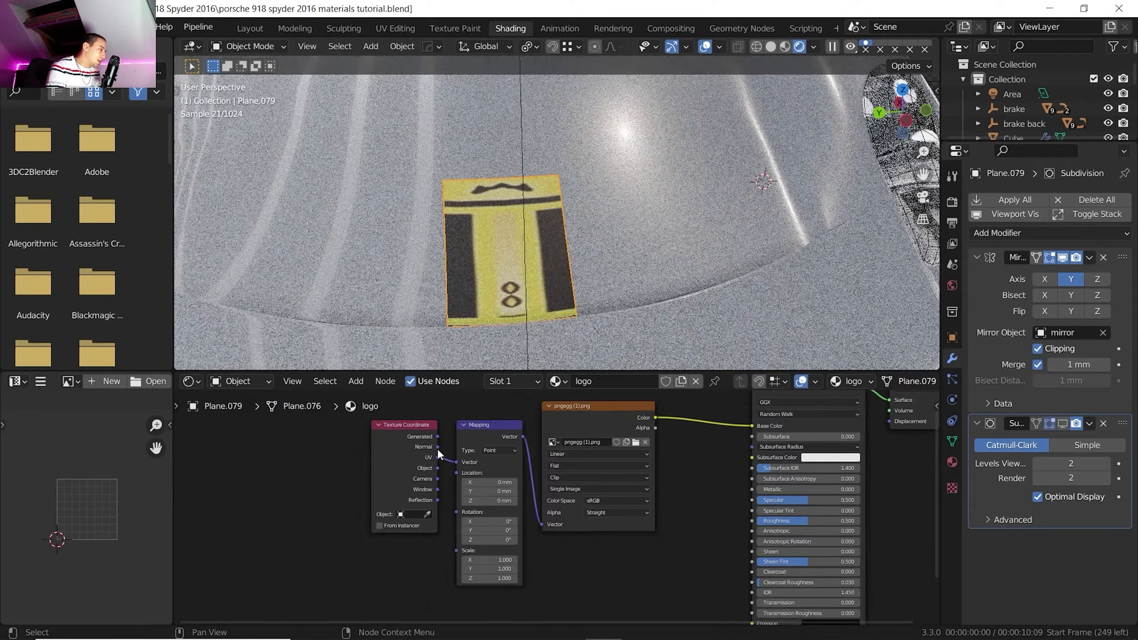
left_click_drag(437, 437, 456, 462)
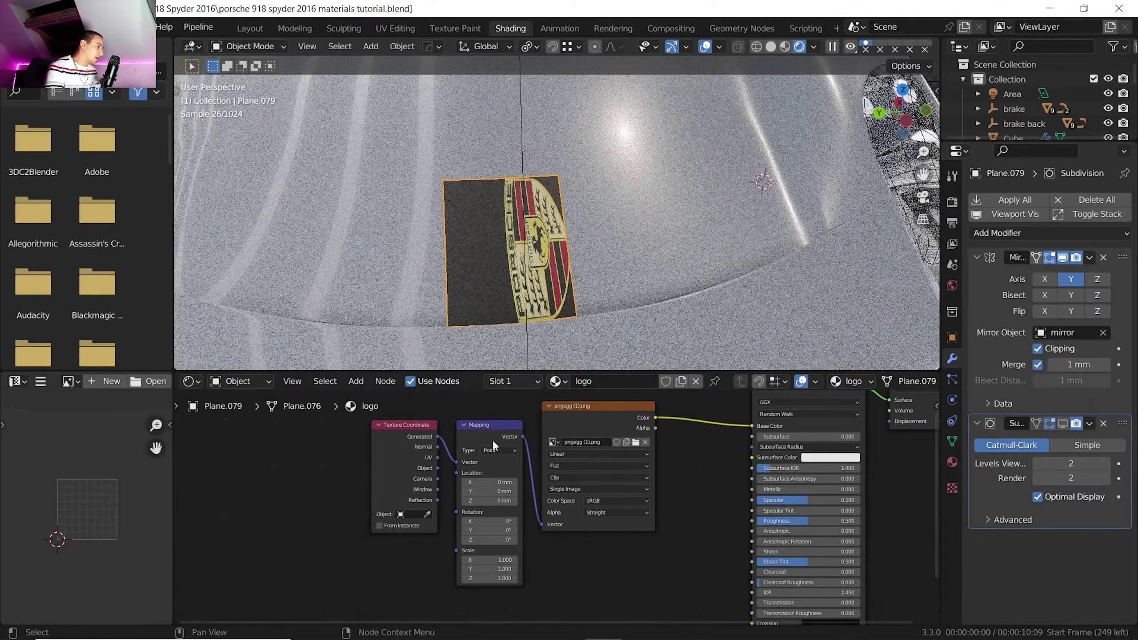
Set the Mapping node's Location to X 1500 mm and Y -330 mm, Rotation Z to 90° and Scale X to 1.8
scroll(479, 426, "up", 1)
scroll(464, 421, "up", 1)
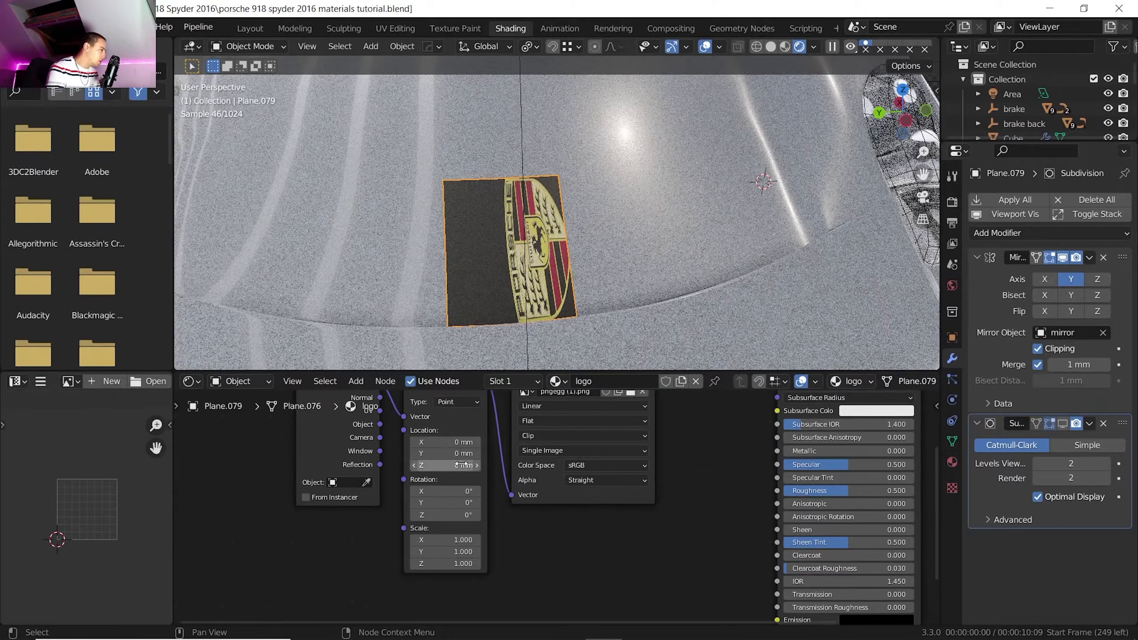
scroll(462, 465, "up", 2)
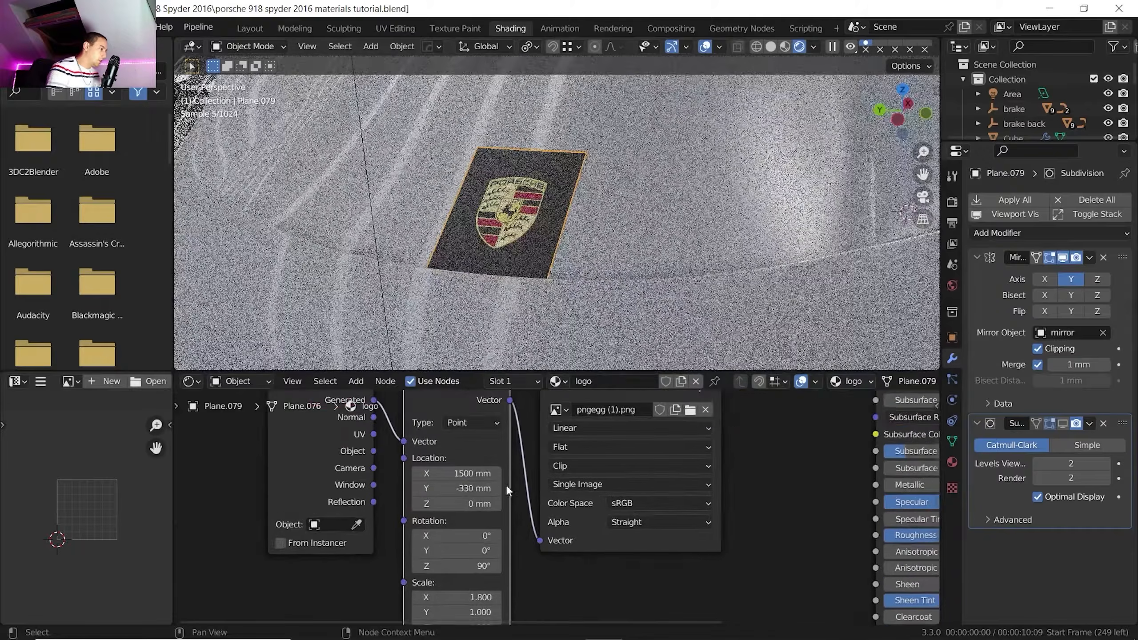
middle_click_drag(495, 476, 501, 438)
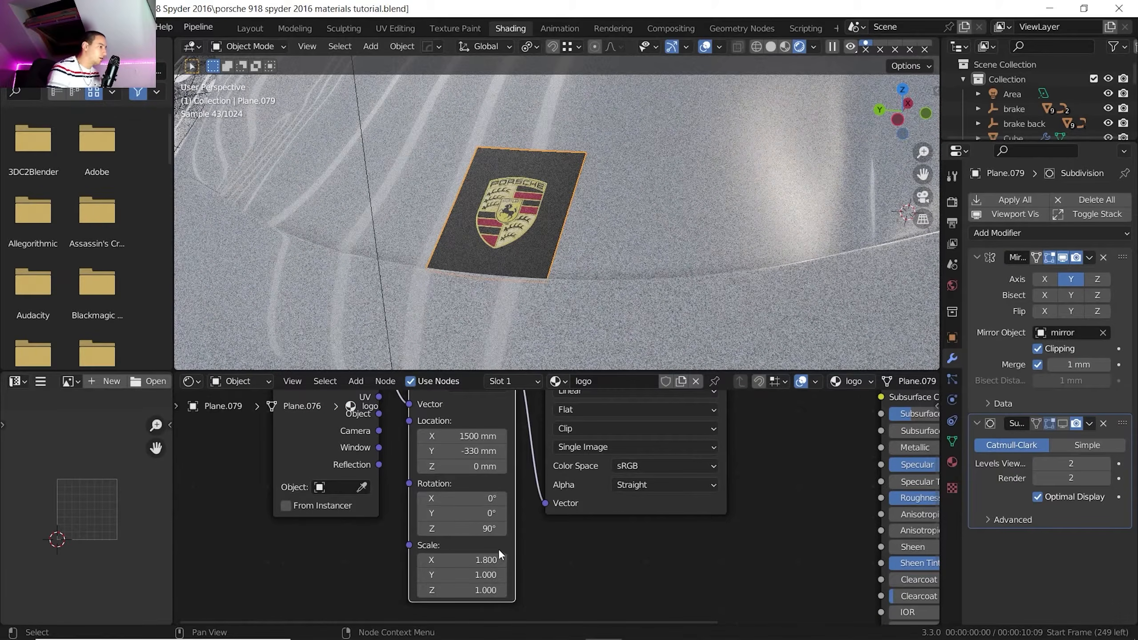
Move the texture nodes farther from the shader and connect the logo image's Alpha to the Principled BSDF's Alpha
scroll(658, 512, "down", 3)
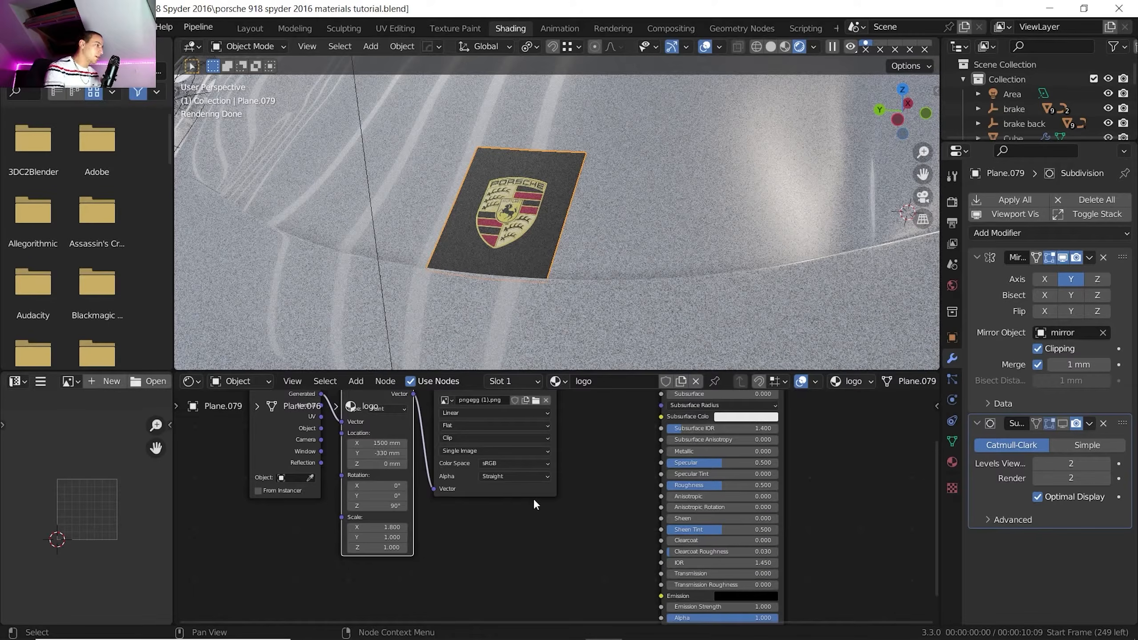
scroll(534, 498, "down", 2)
left_click_drag(557, 525, 335, 420)
left_click_drag(489, 414, 271, 440)
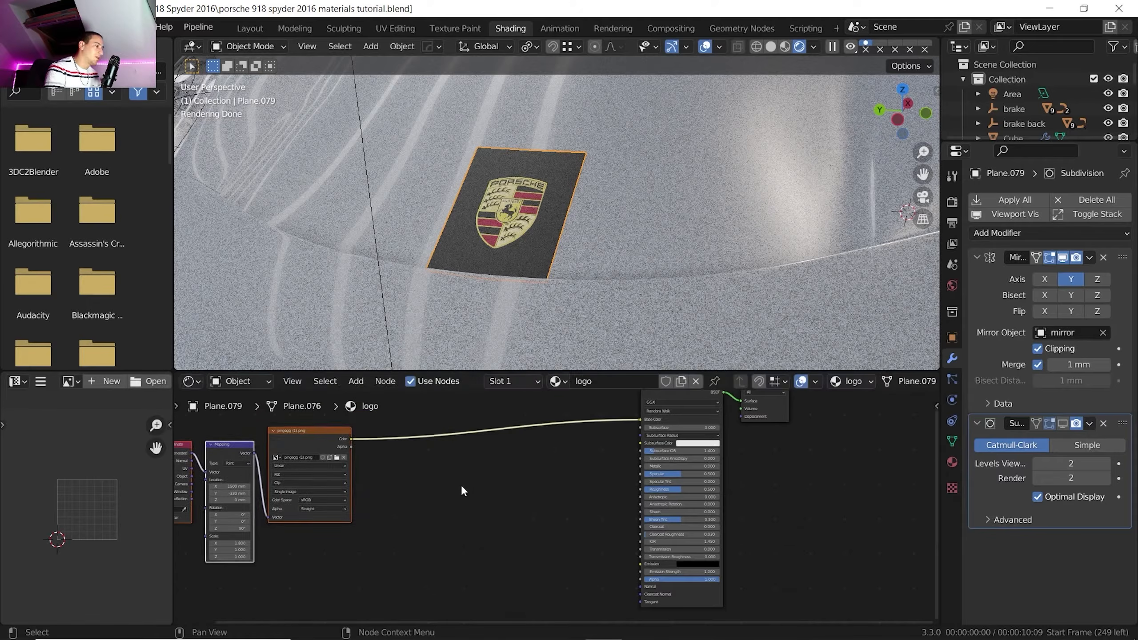
middle_click_drag(462, 486, 459, 483)
left_click_drag(343, 439, 632, 570)
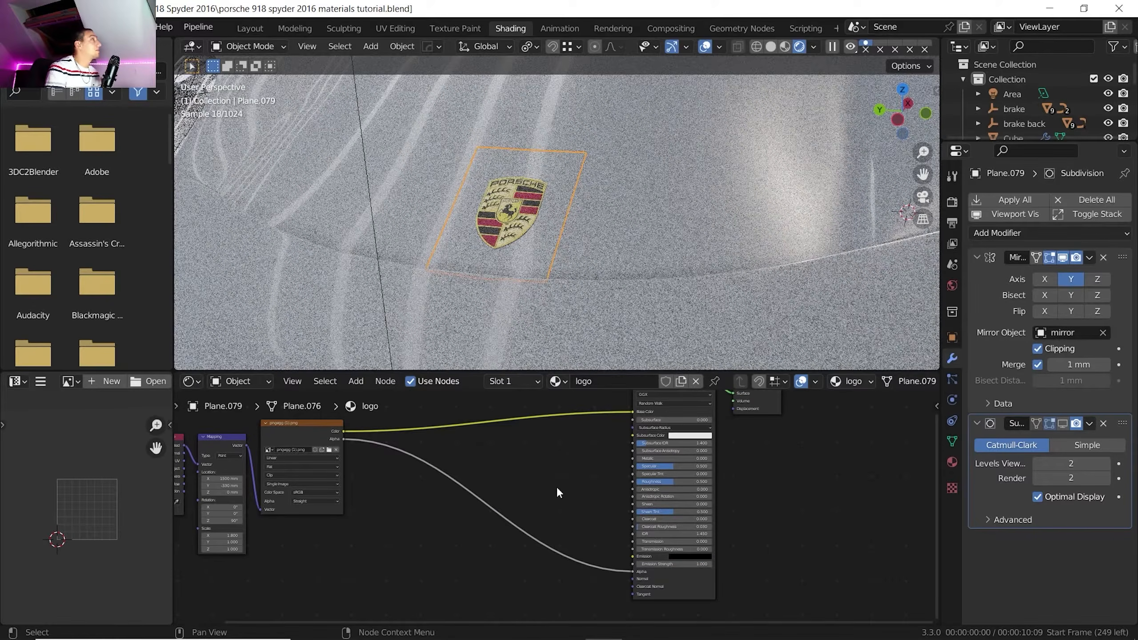
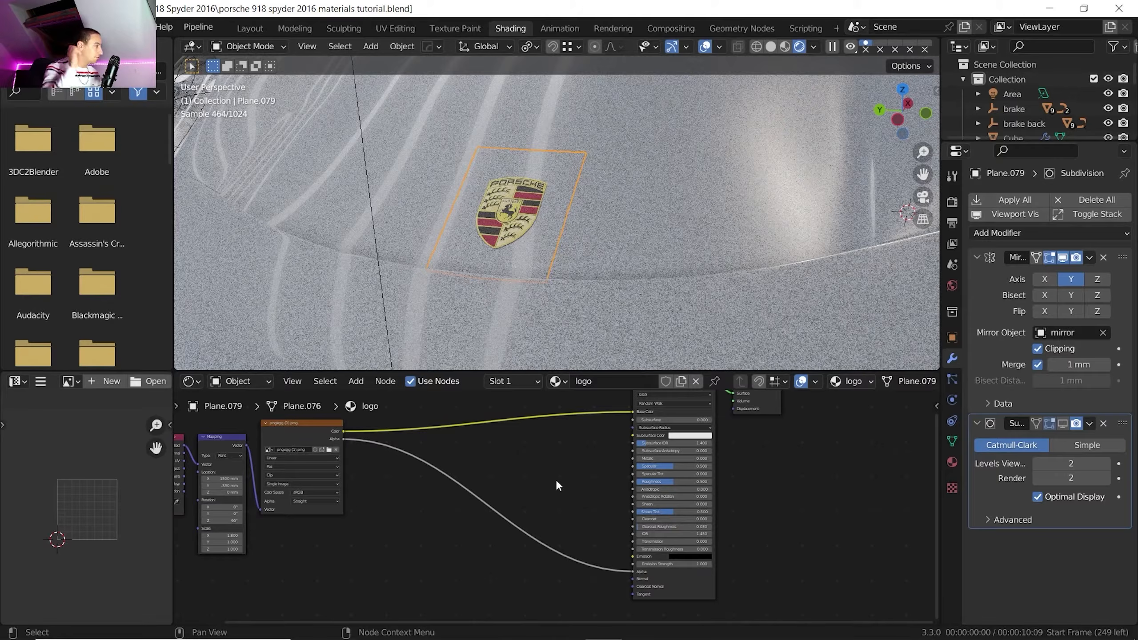
Remove the Subdivision modifier from the hood's logo piece
left_click(1103, 423)
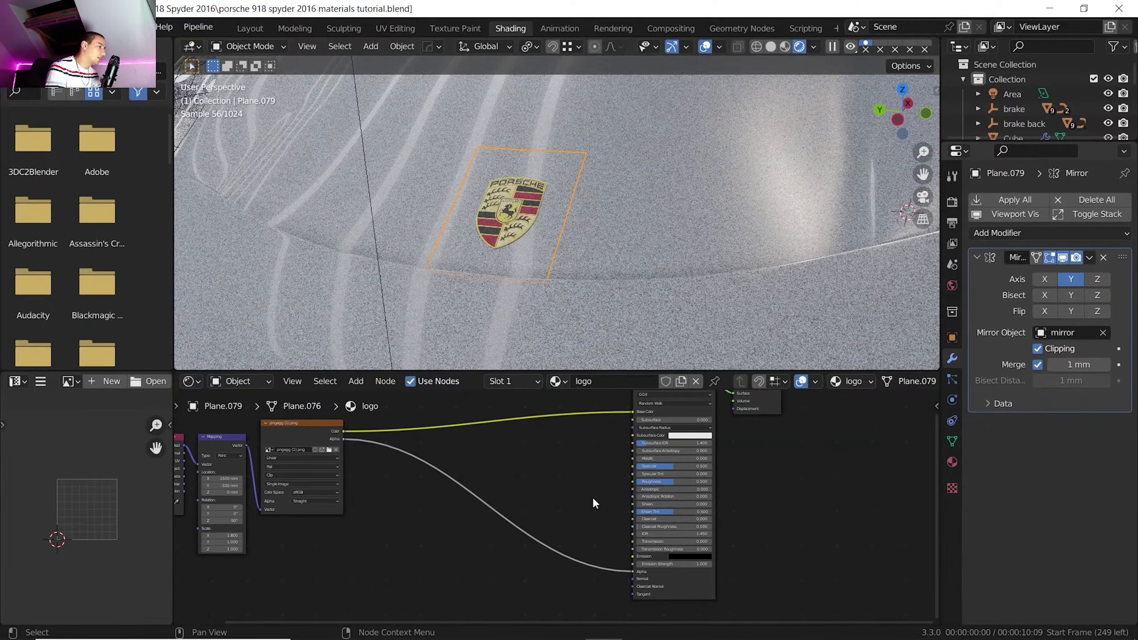
scroll(594, 500, "up", 1)
middle_click_drag(535, 237, 522, 210)
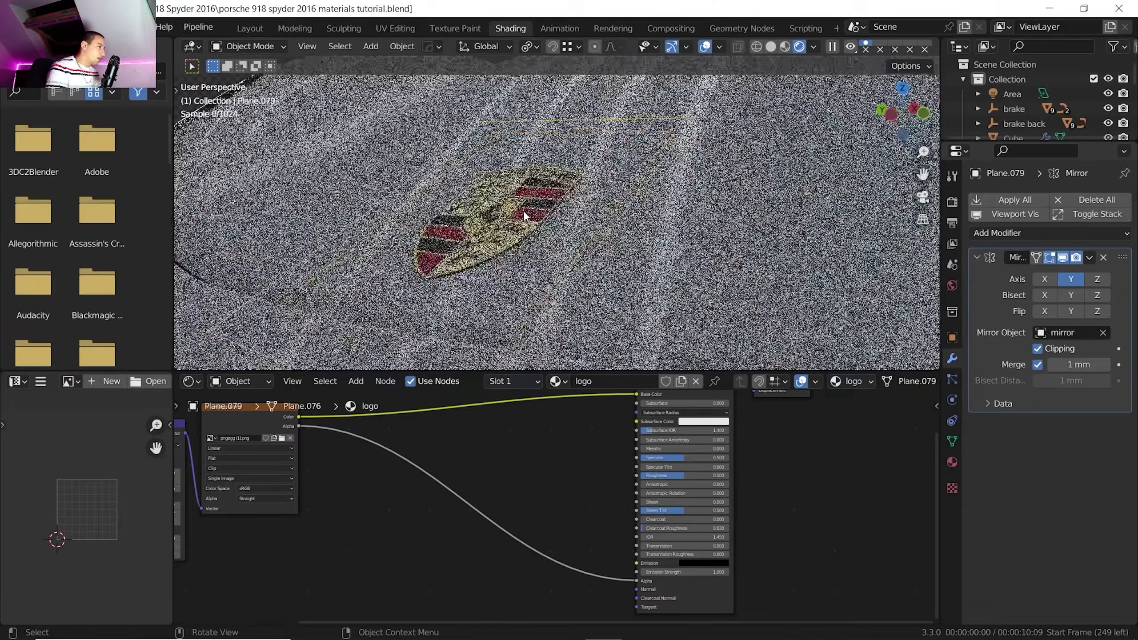
scroll(523, 211, "up", 1)
middle_click_drag(556, 469, 556, 480)
scroll(554, 479, "down", 1)
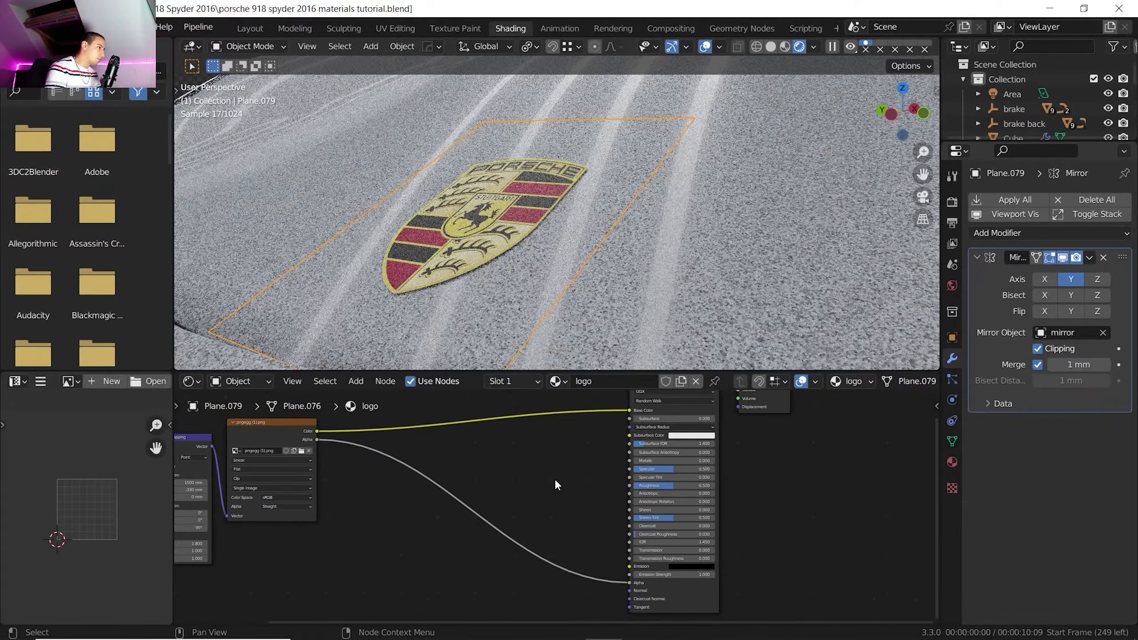
Add a ColorRamp node below the logo image and connect the image's Color to the ramp's Fac
key("shift+a")
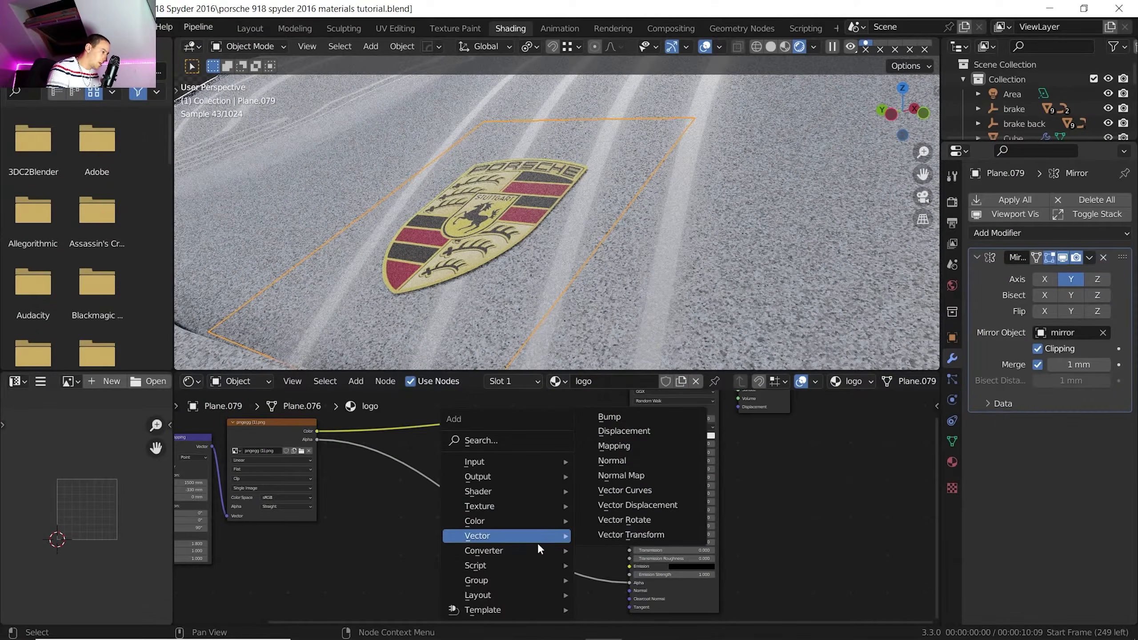
mouse_move(544, 549)
left_click(620, 404)
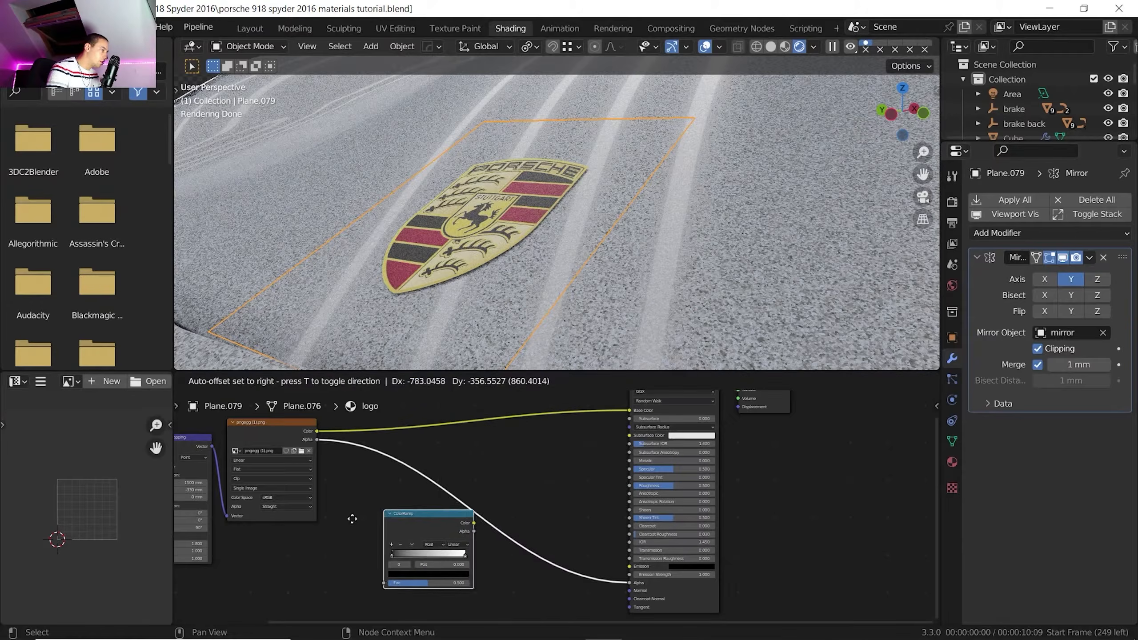
left_click(324, 536)
left_click_drag(317, 432, 354, 570)
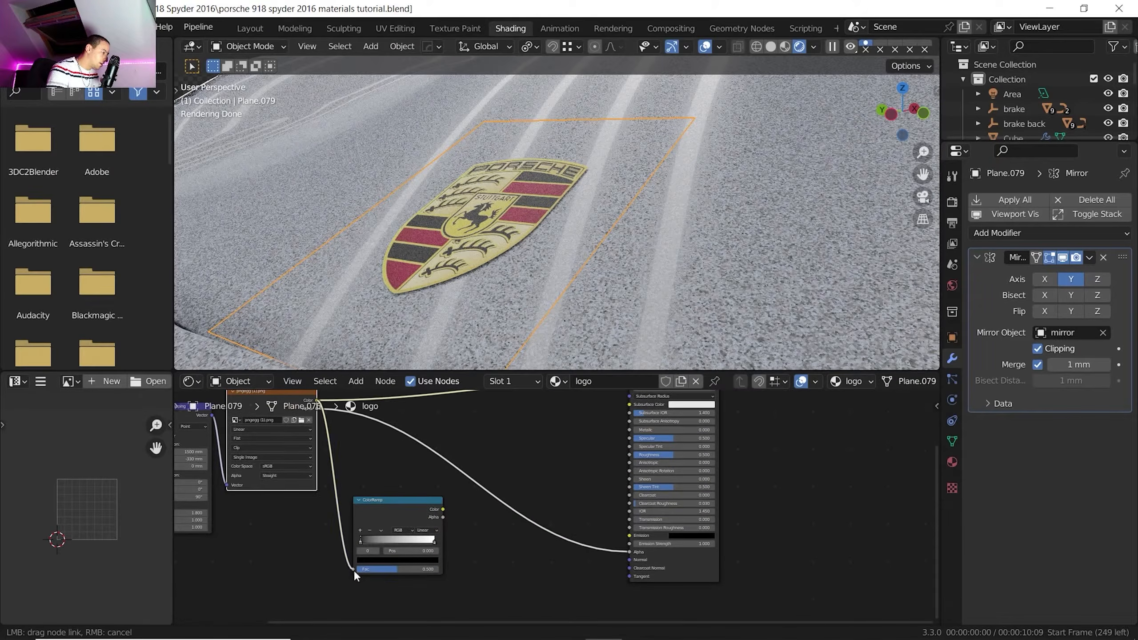
left_click_drag(385, 515, 376, 517)
Add a Bump node, feed its Height from the ColorRamp's Color and connect its Normal to the Principled BSDF's Normal
key("shift+a")
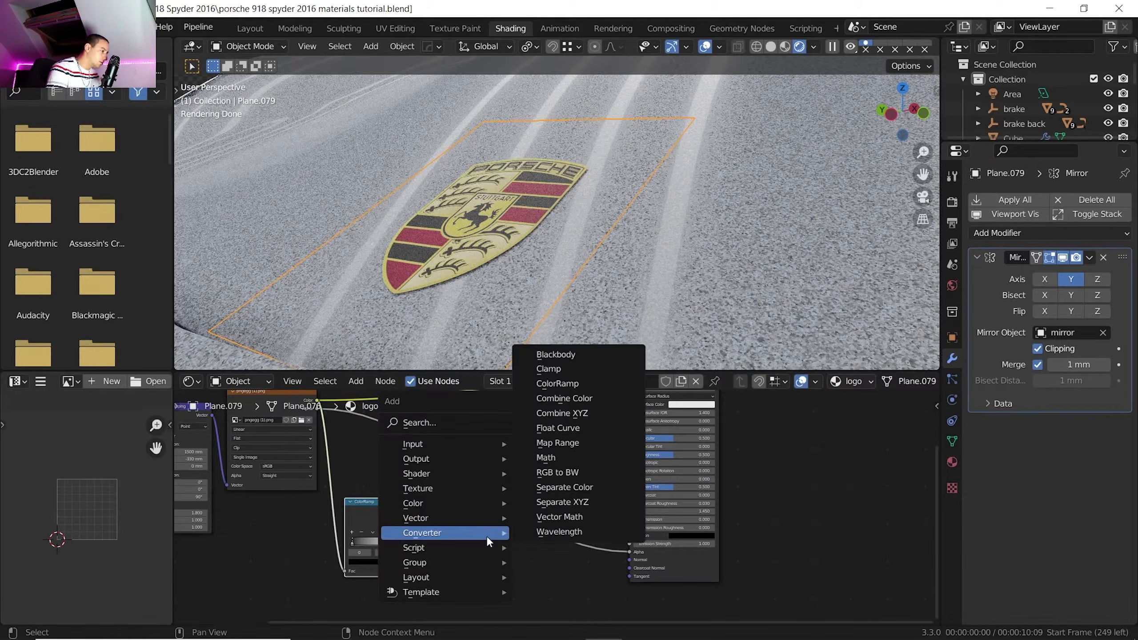
mouse_move(465, 518)
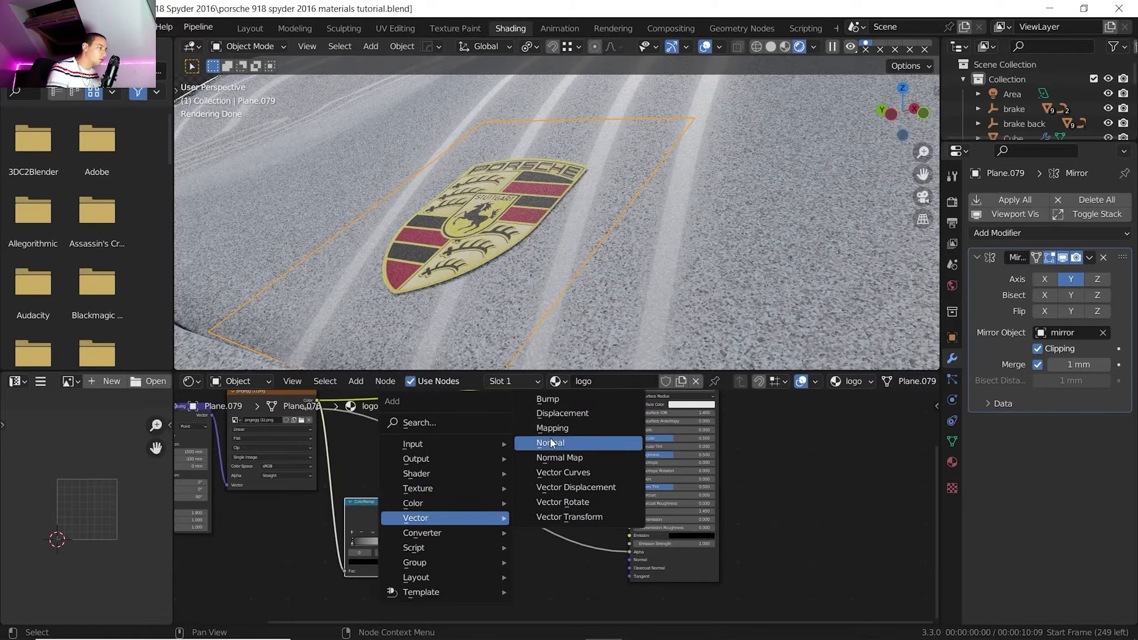
left_click(550, 402)
left_click(511, 536)
left_click_drag(435, 511, 485, 577)
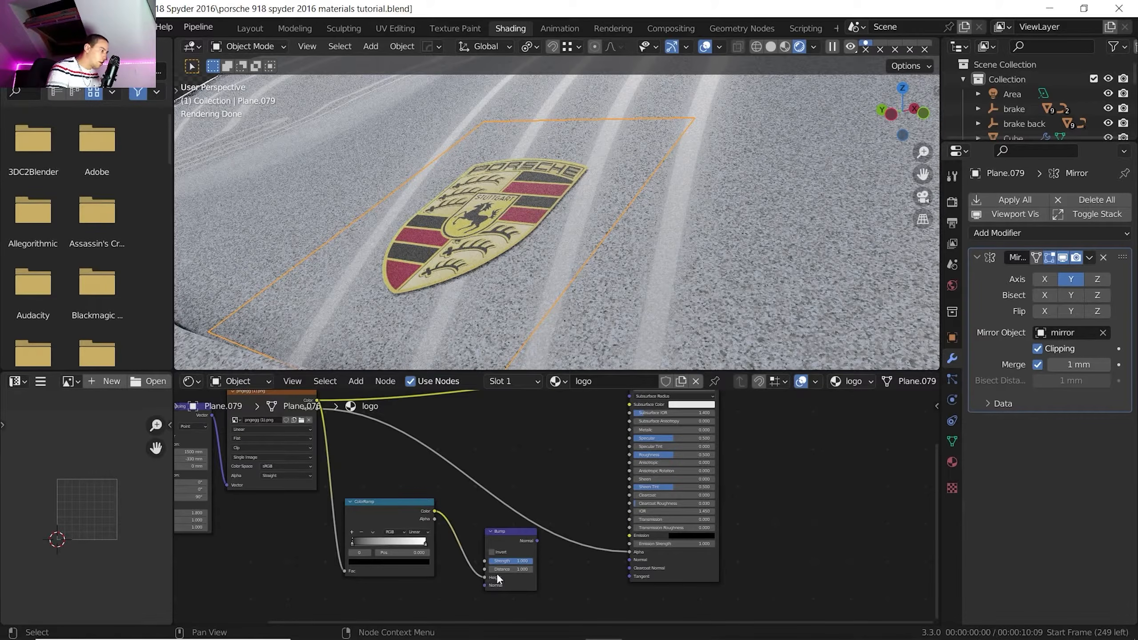
left_click_drag(537, 541, 625, 558)
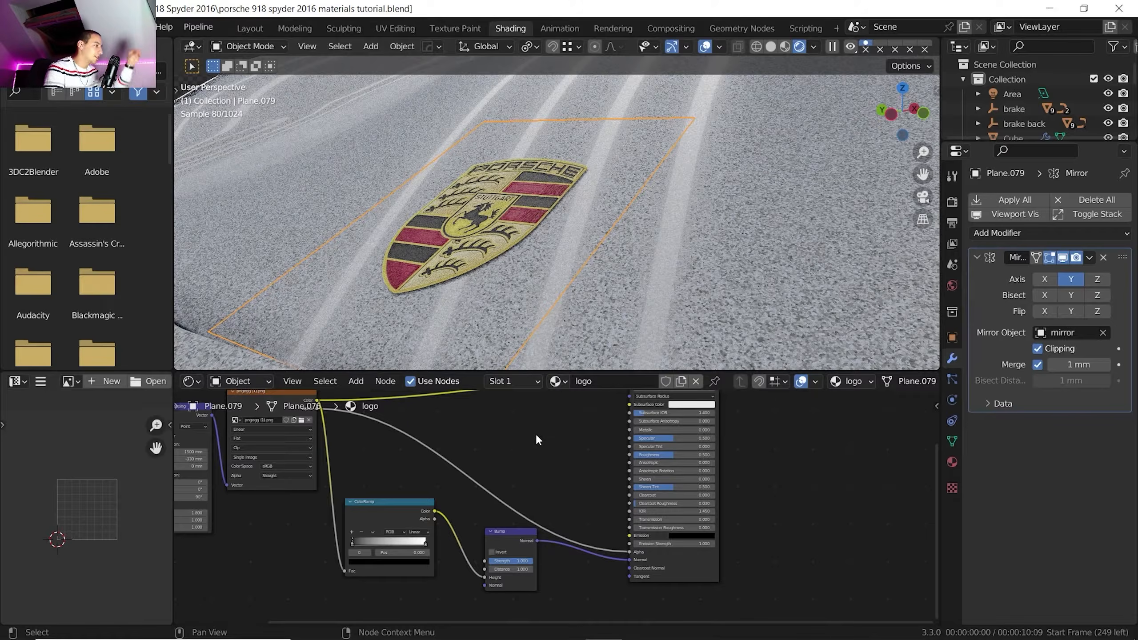
Lower the logo shader's Roughness to about 0.1
middle_click_drag(549, 456, 519, 508)
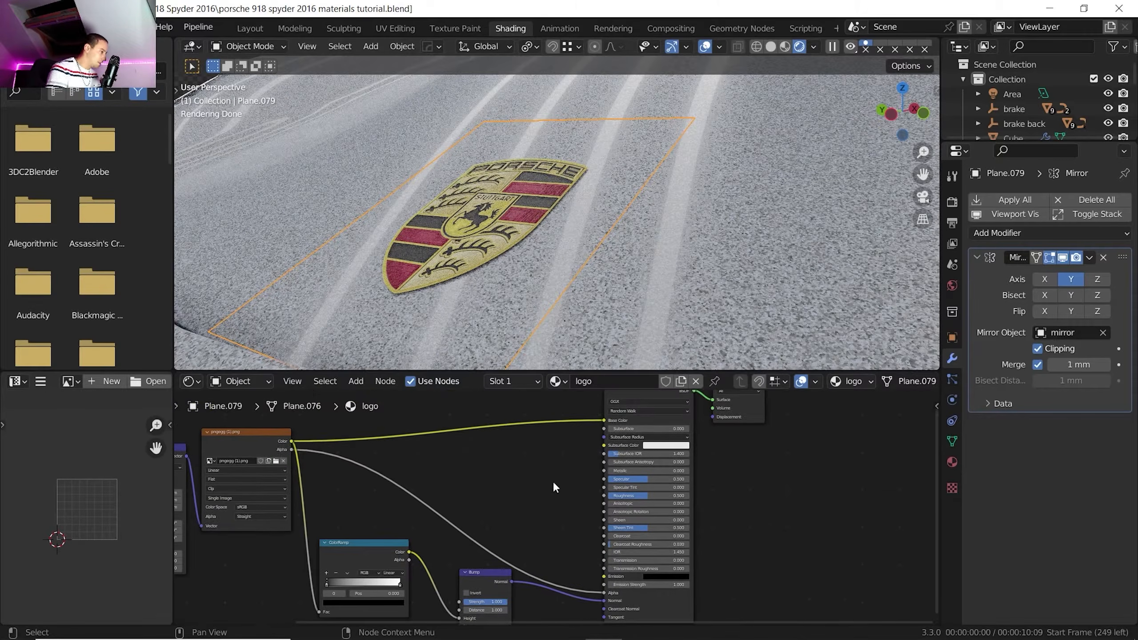
left_click_drag(637, 496, 603, 495)
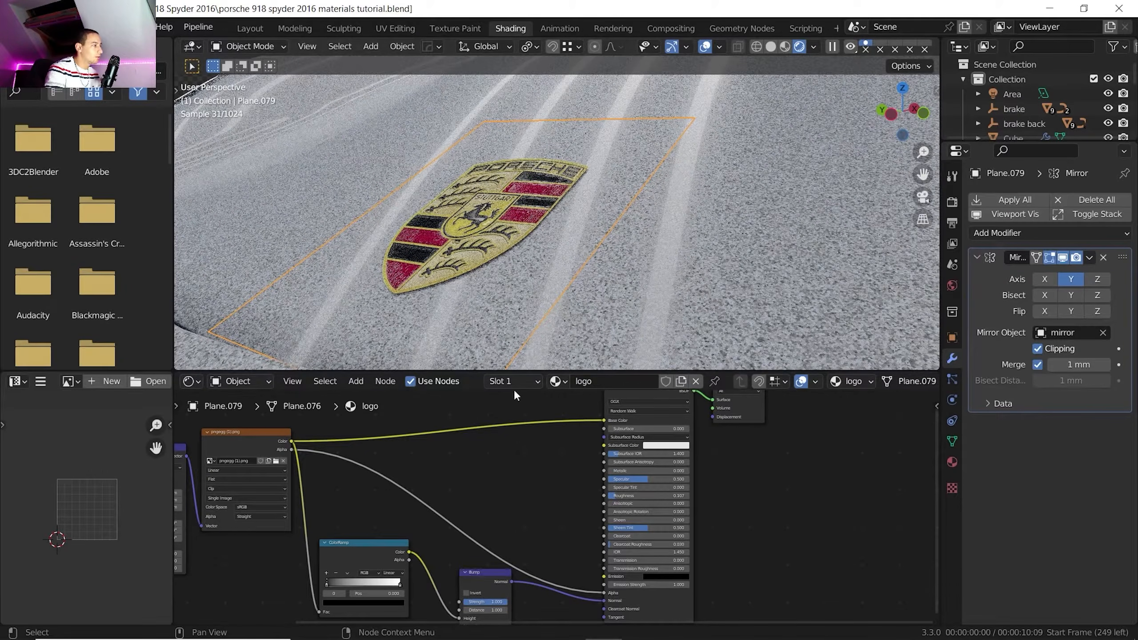
mouse_move(512, 210)
middle_mouse_down()
mouse_move(495, 205)
mouse_move(524, 220)
middle_mouse_up()
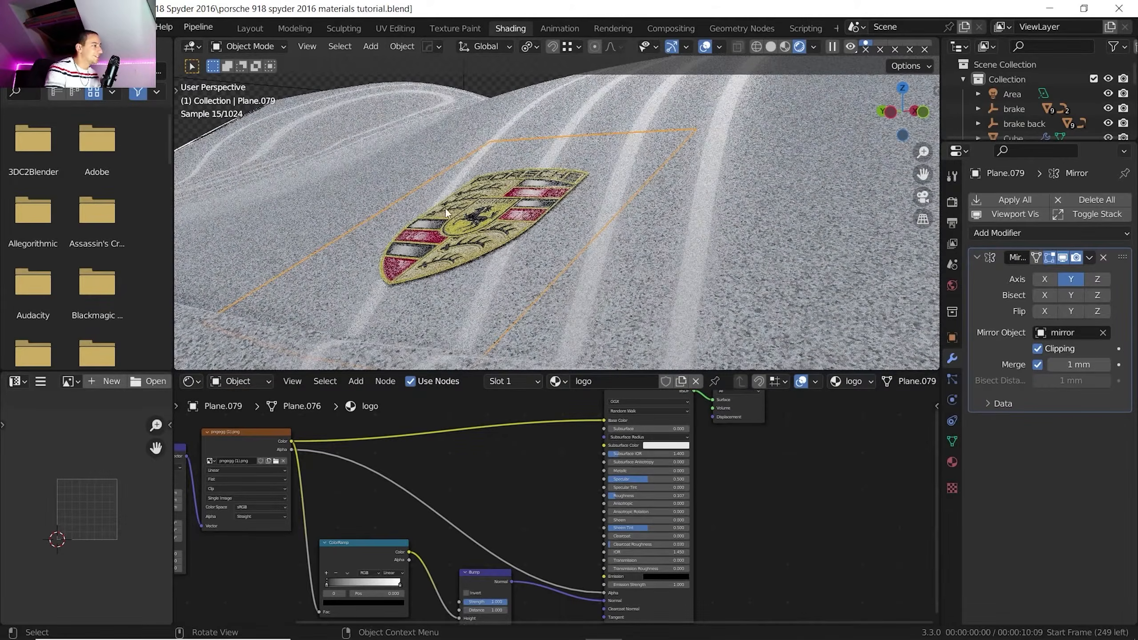
Shrink the crest on the hood by setting the Mapping node's Scale to X 2.4, Y 1.4 and Z 1.2
scroll(501, 211, "down", 4)
scroll(528, 207, "up", 2)
scroll(545, 221, "down", 4)
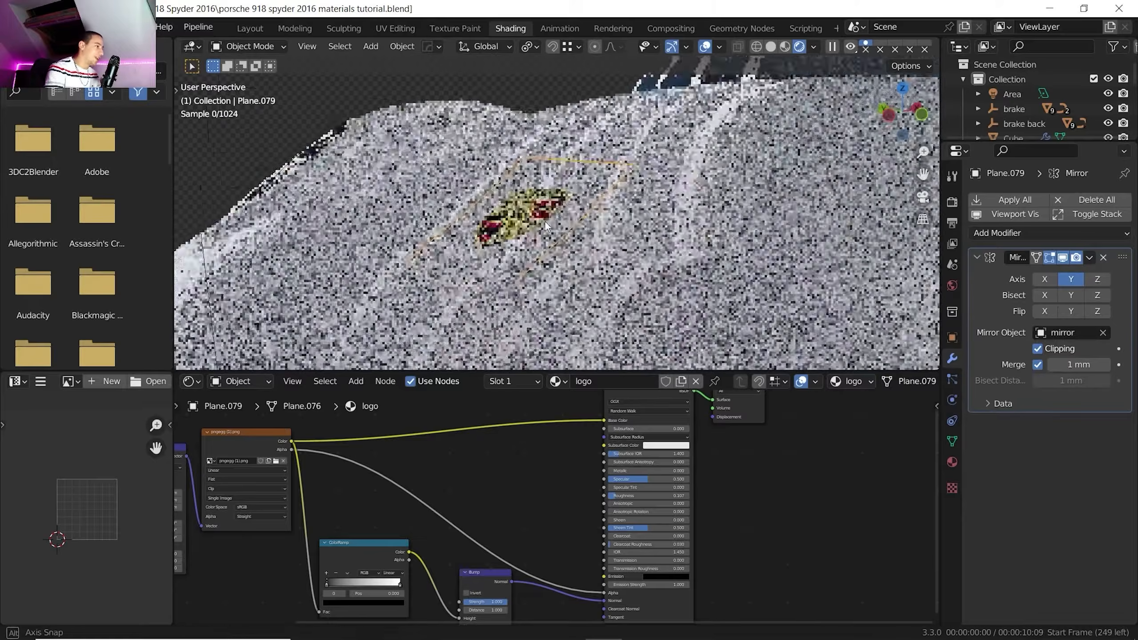
scroll(546, 230, "down", 2)
middle_click_drag(546, 228, 575, 247)
scroll(578, 247, "down", 1)
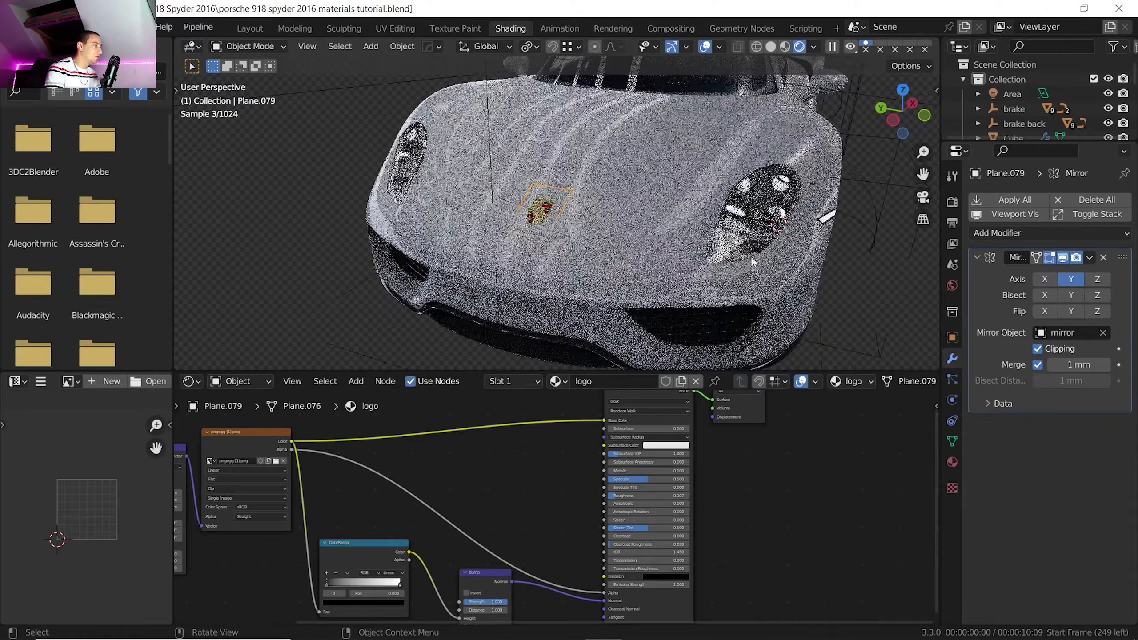
middle_click_drag(539, 455, 793, 434)
scroll(548, 446, "up", 4)
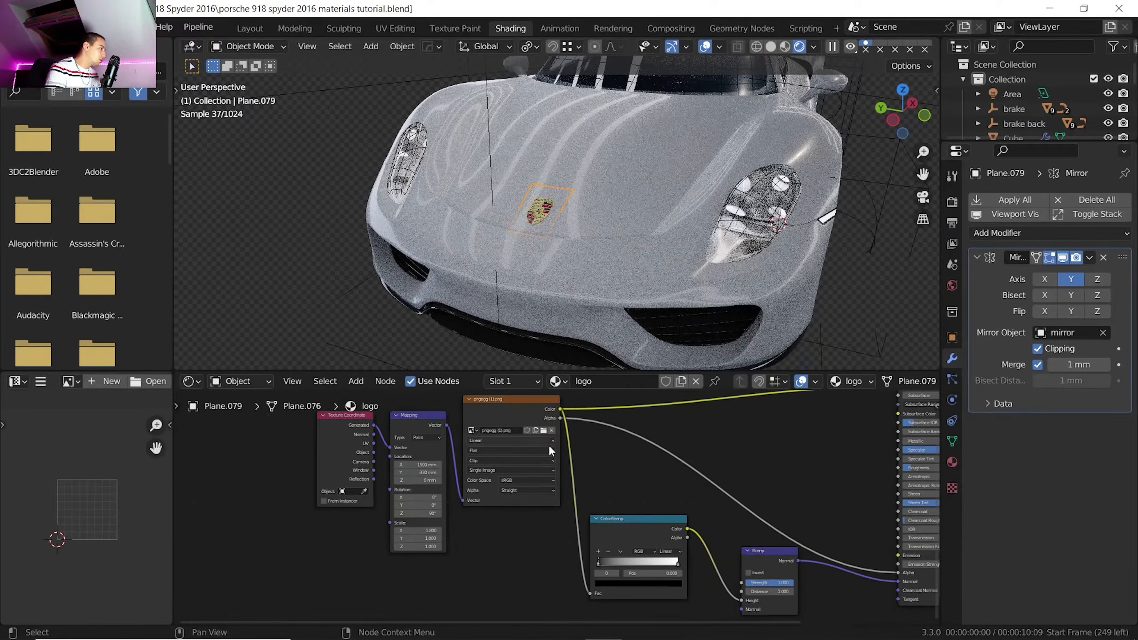
scroll(521, 464, "up", 2)
scroll(434, 499, "up", 3)
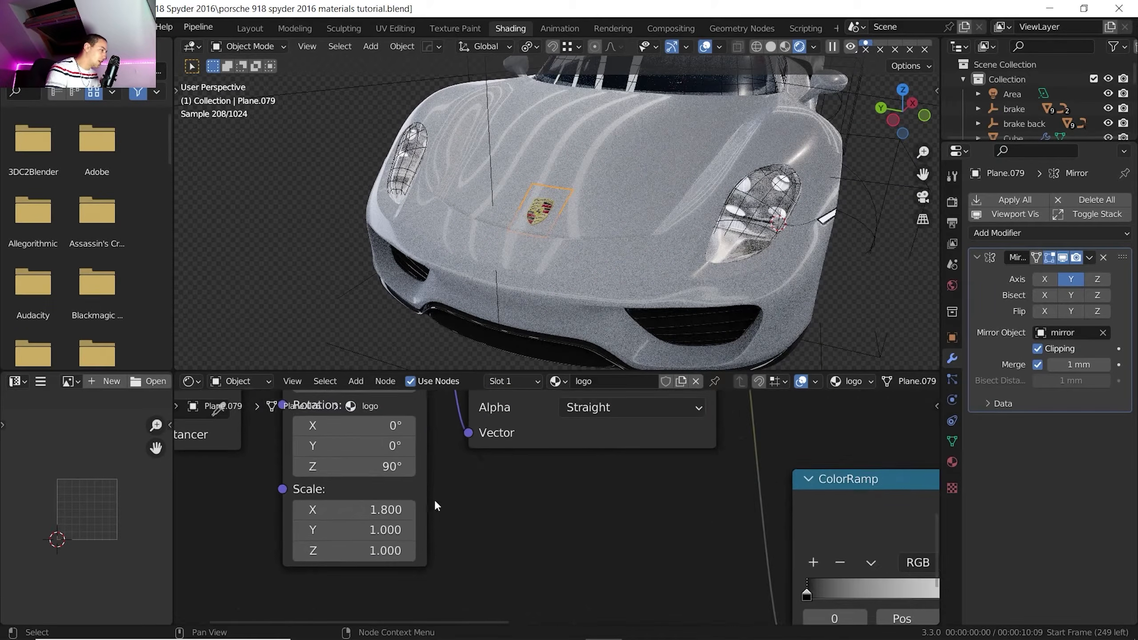
scroll(408, 510, "up", 1)
left_click(383, 511)
left_click(382, 511)
left_click(383, 512)
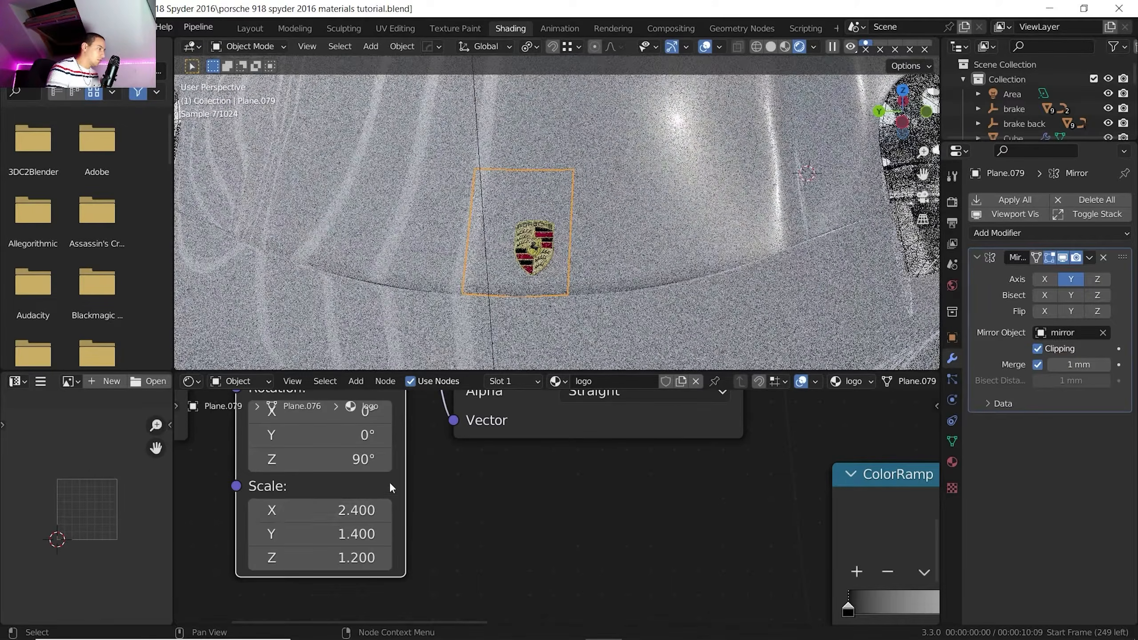
Center the crest on the hood by setting the Mapping node's Location to X 1970 mm and Y -730 mm
middle_click_drag(390, 482, 482, 544)
scroll(482, 543, "down", 1)
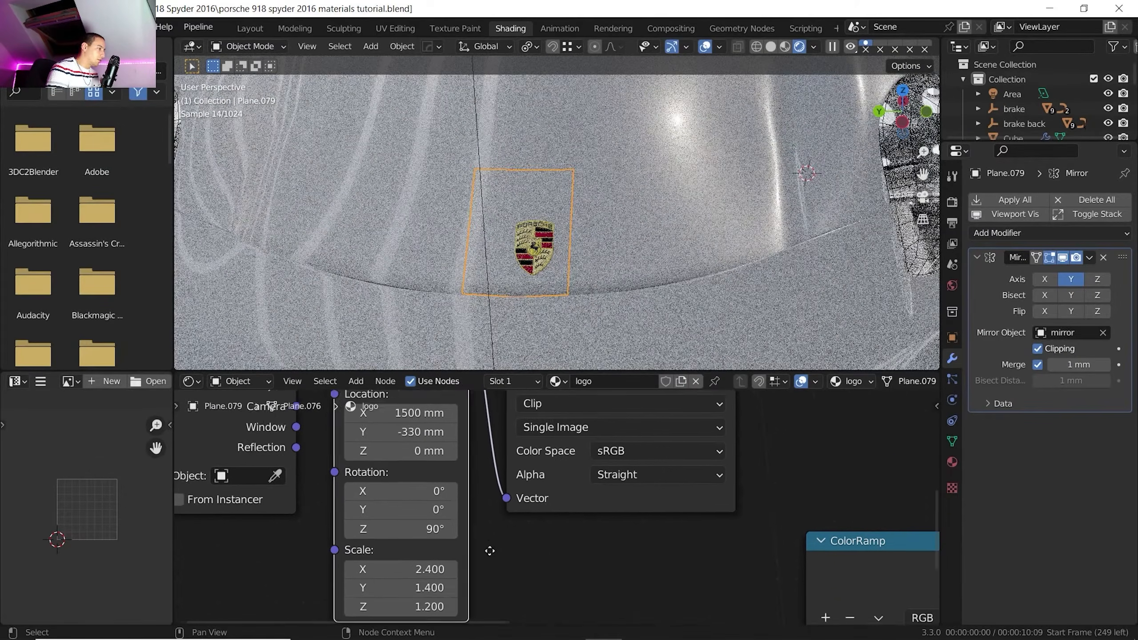
middle_click_drag(357, 453, 442, 491)
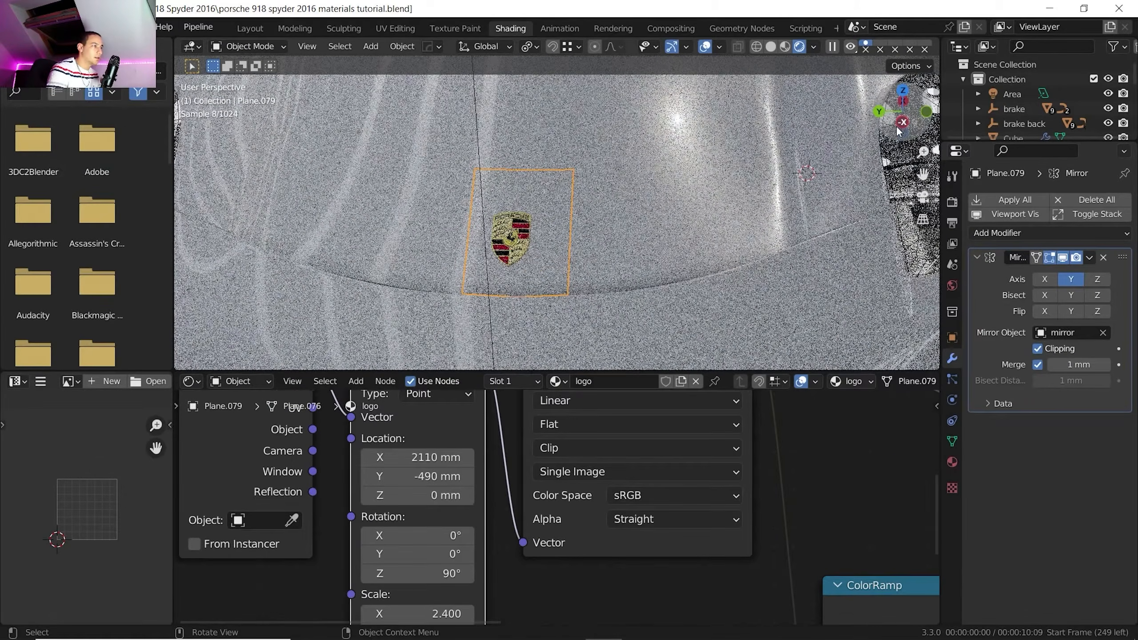
left_click(902, 122)
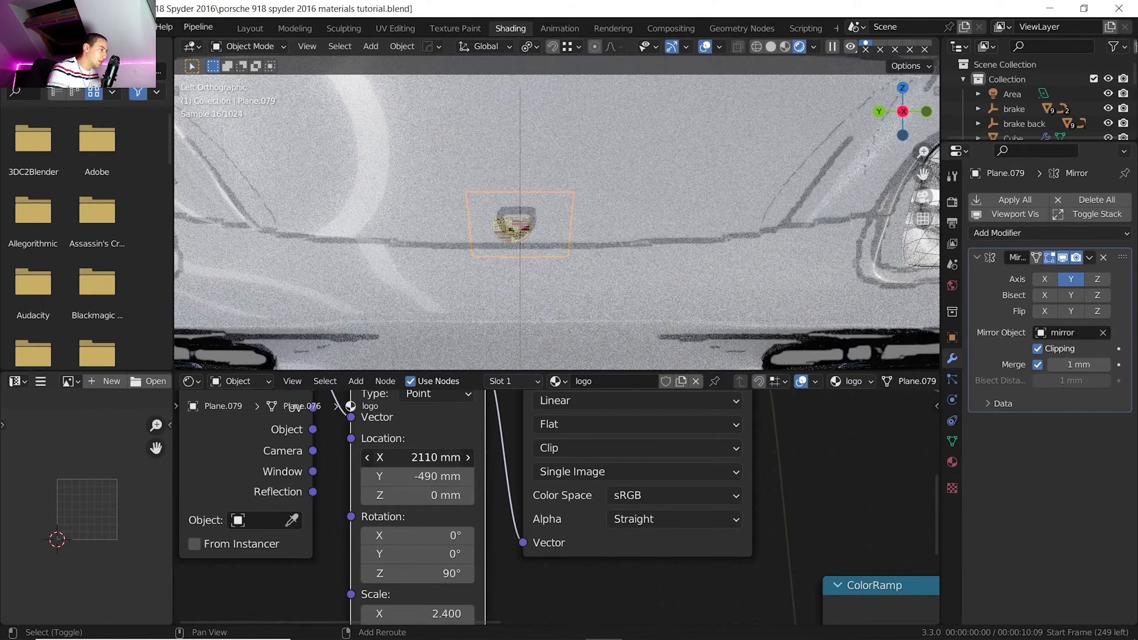
left_click_drag(426, 457, 394, 477)
scroll(708, 209, "down", 4)
middle_click_drag(677, 204, 608, 261)
scroll(608, 261, "up", 4)
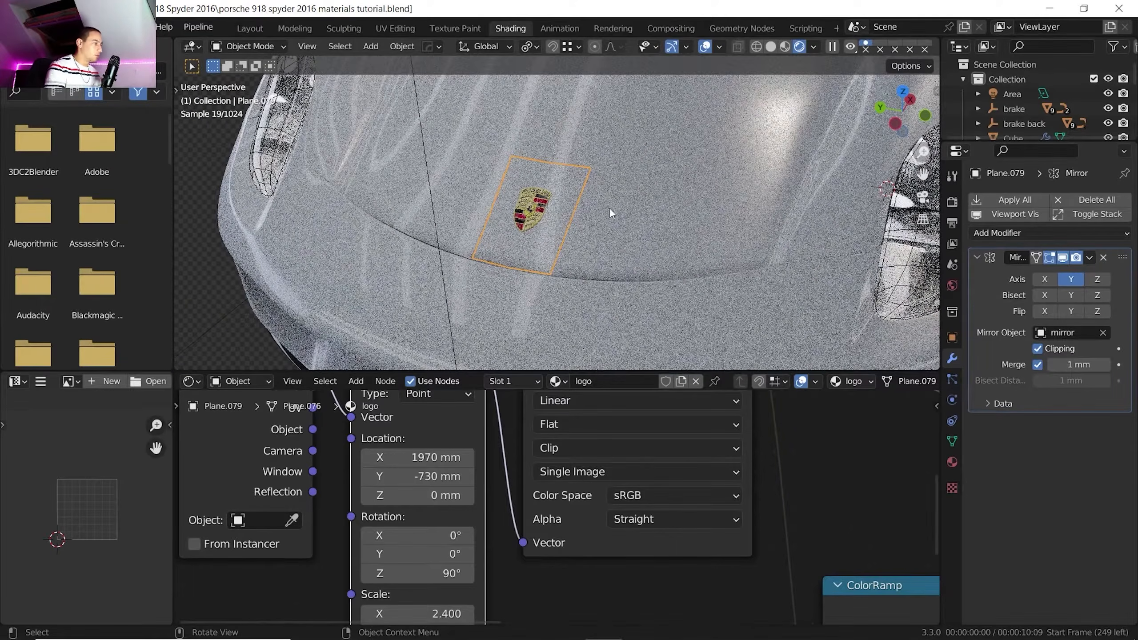
Select the three uppermost faces of the fender panel behind the front wheel for editing
scroll(603, 222, "down", 4)
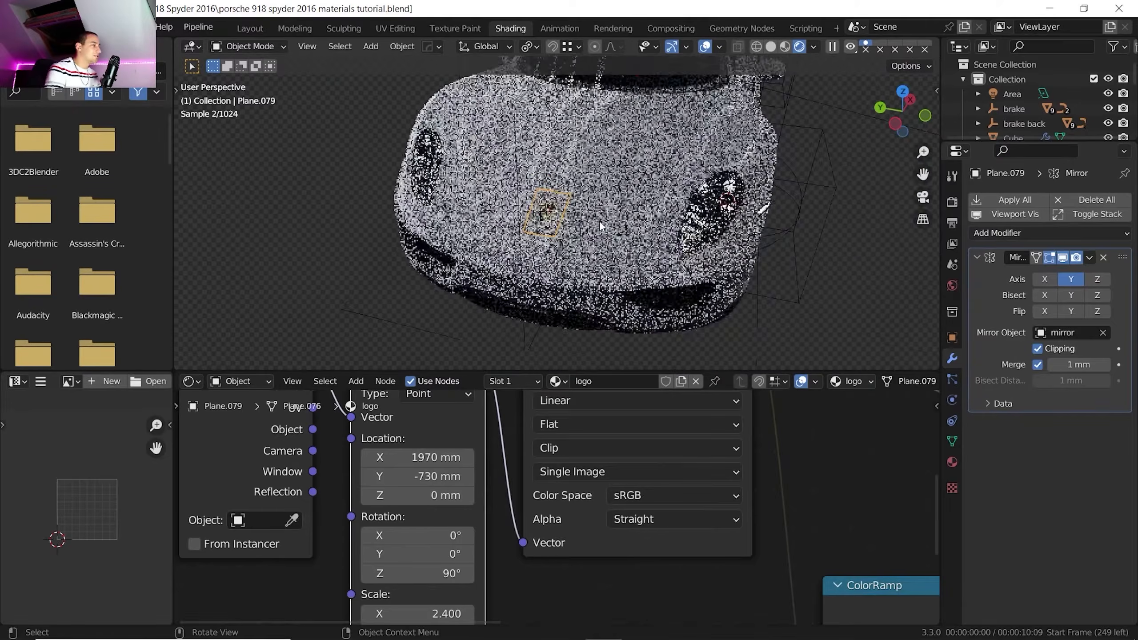
middle_click_drag(600, 221, 556, 208)
middle_click_drag(713, 213, 649, 201)
scroll(649, 201, "up", 3)
mouse_move(642, 157)
middle_mouse_down("shift")
mouse_move(637, 193)
mouse_move(545, 217)
mouse_move(539, 234)
middle_mouse_up("shift")
scroll(544, 217, "up", 2)
left_click(553, 225)
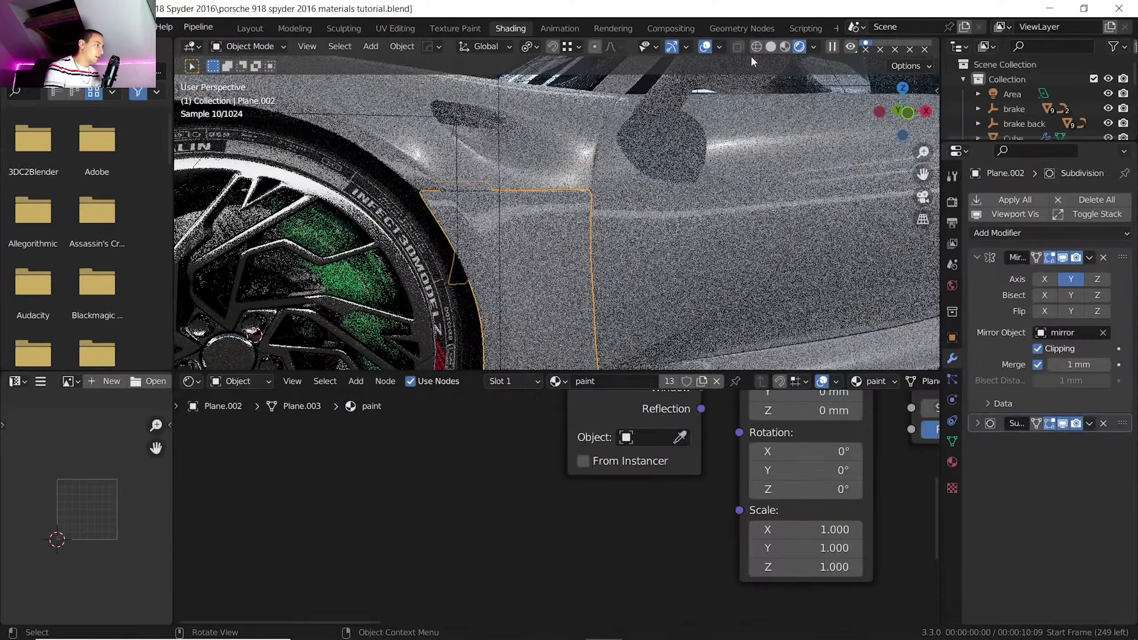
key("Tab")
left_click(499, 219)
left_click(537, 215, "shift")
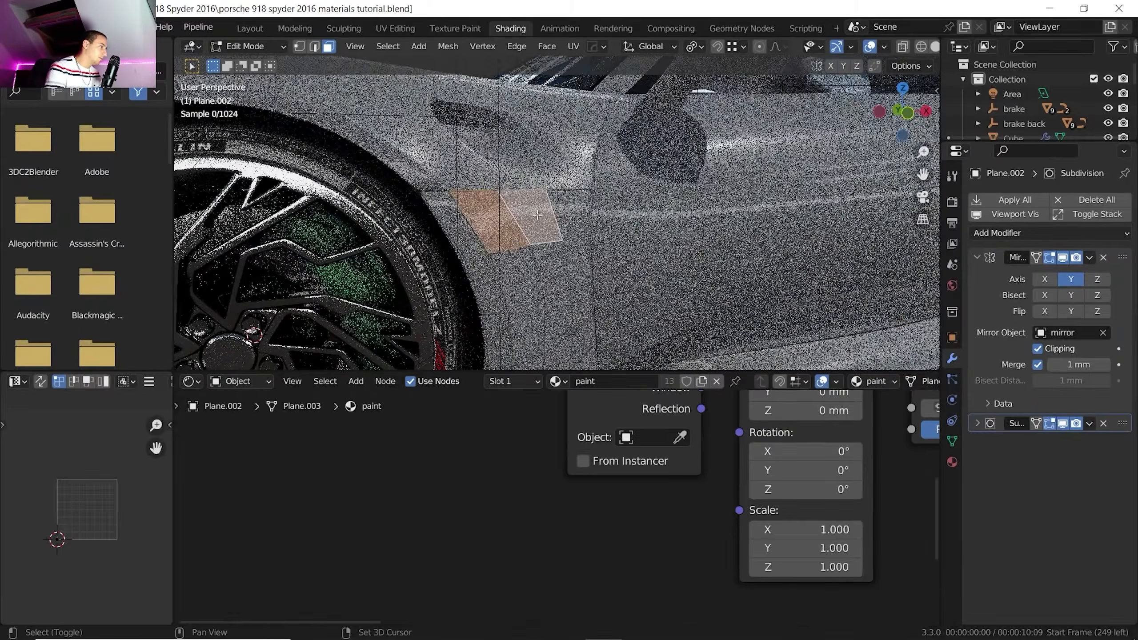
left_click(572, 214, "shift")
Switch to Material Preview shading, duplicate the selected fender faces in place and separate them into their own object
middle_click_drag(571, 214, 601, 226)
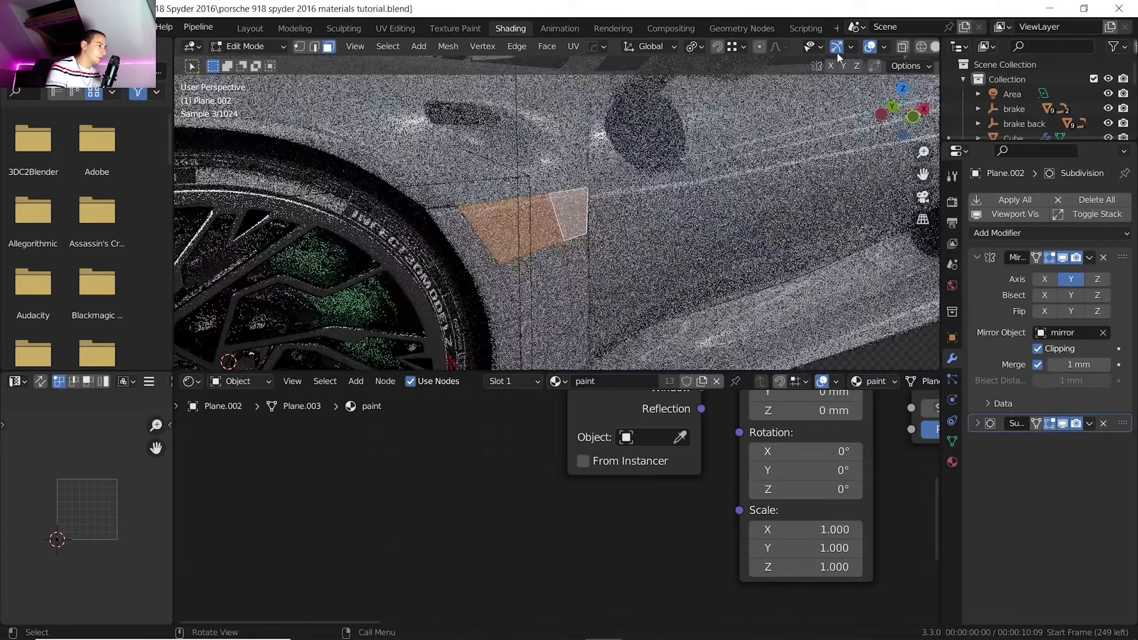
scroll(838, 50, "down", 4)
left_click(855, 46)
scroll(563, 233, "up", 3)
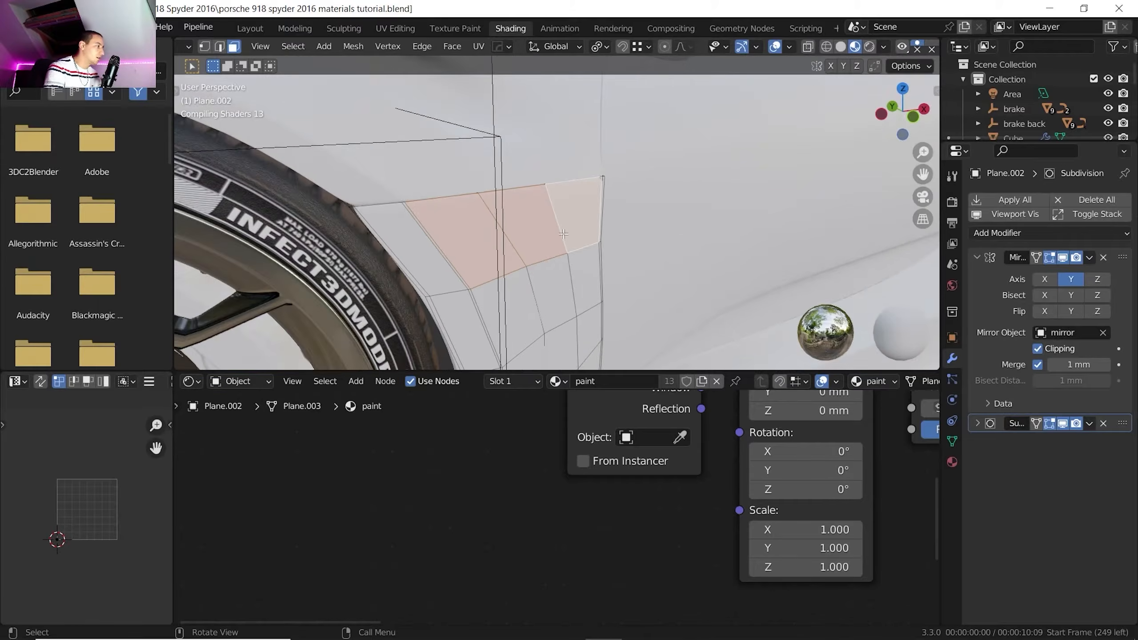
key("g")
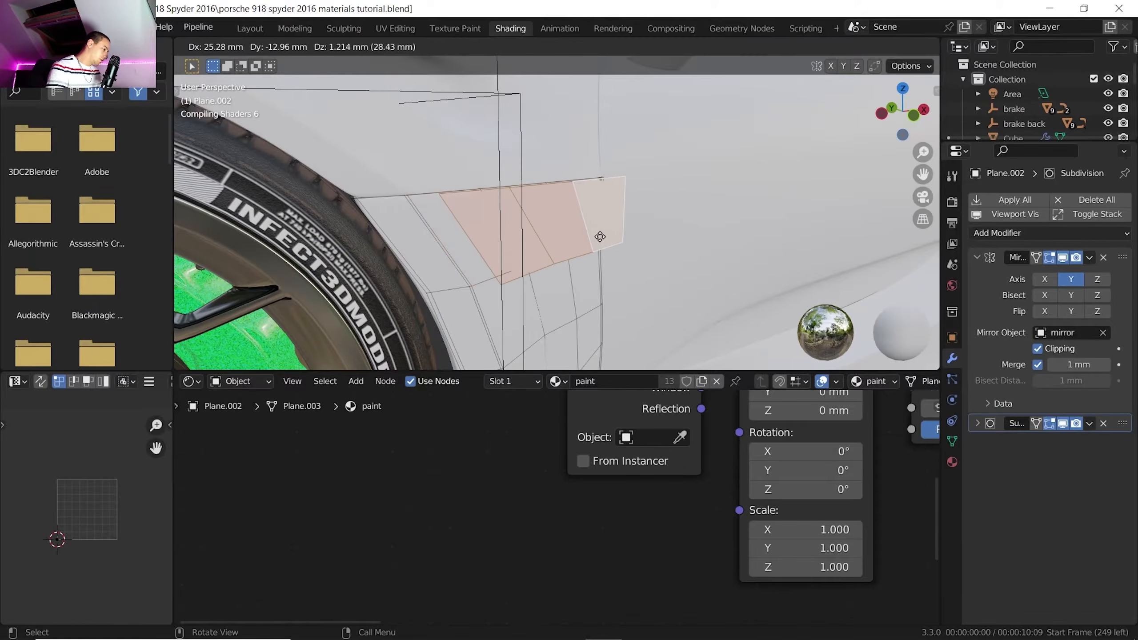
left_click(600, 236)
key("p")
left_click(598, 234)
key("Tab")
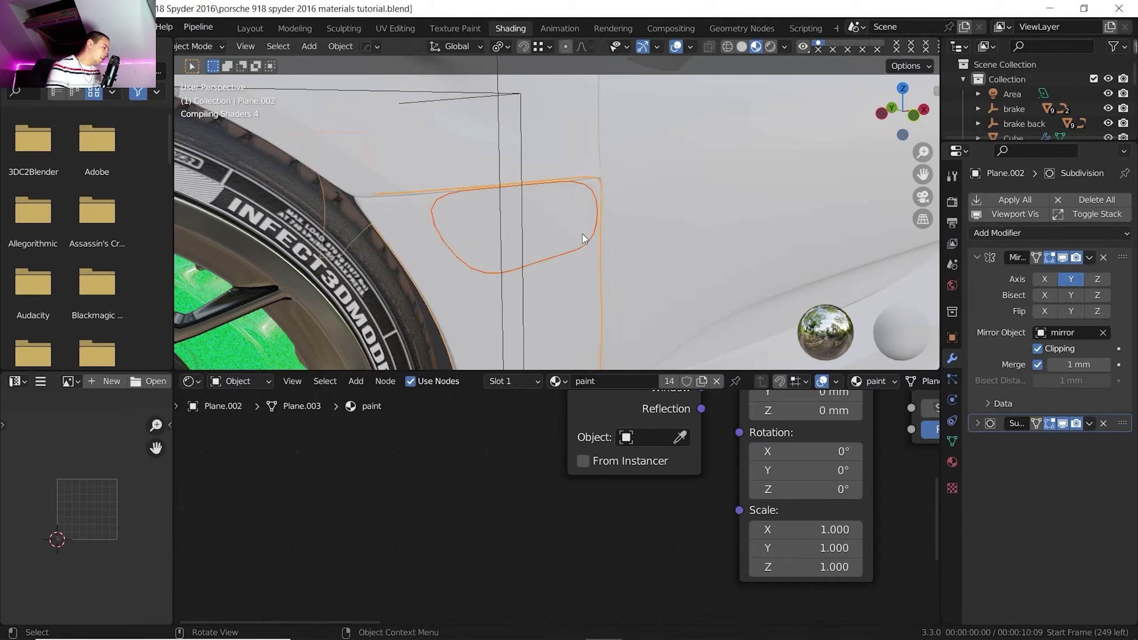
Remove the Subdivision modifier from the separated fender patch
left_click(582, 232)
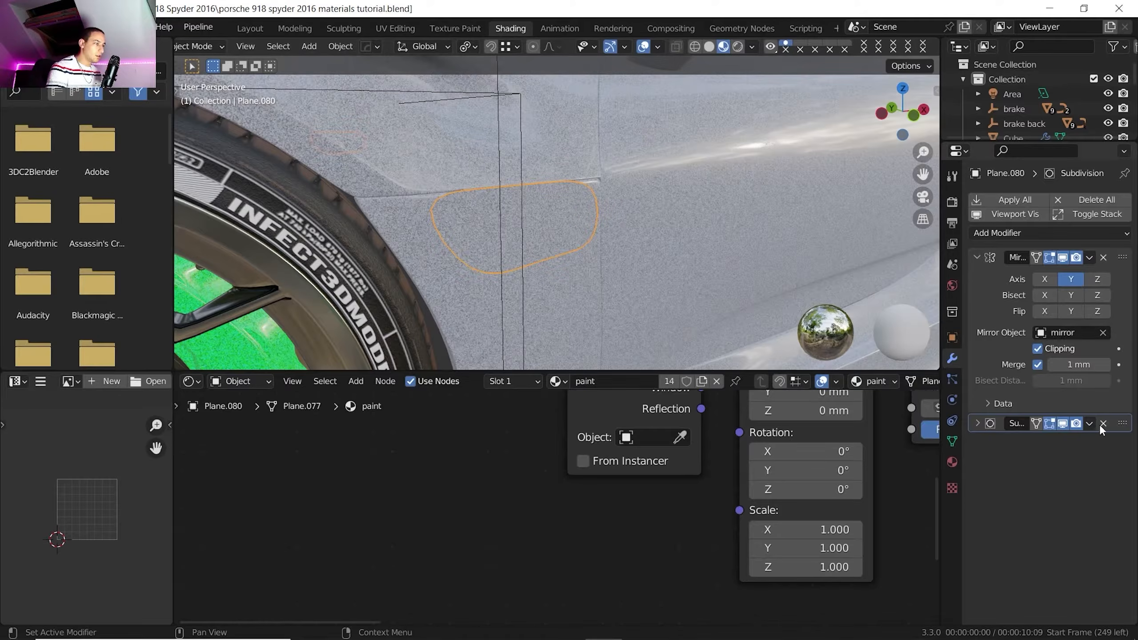
left_click(1102, 423)
middle_click_drag(606, 232, 651, 172)
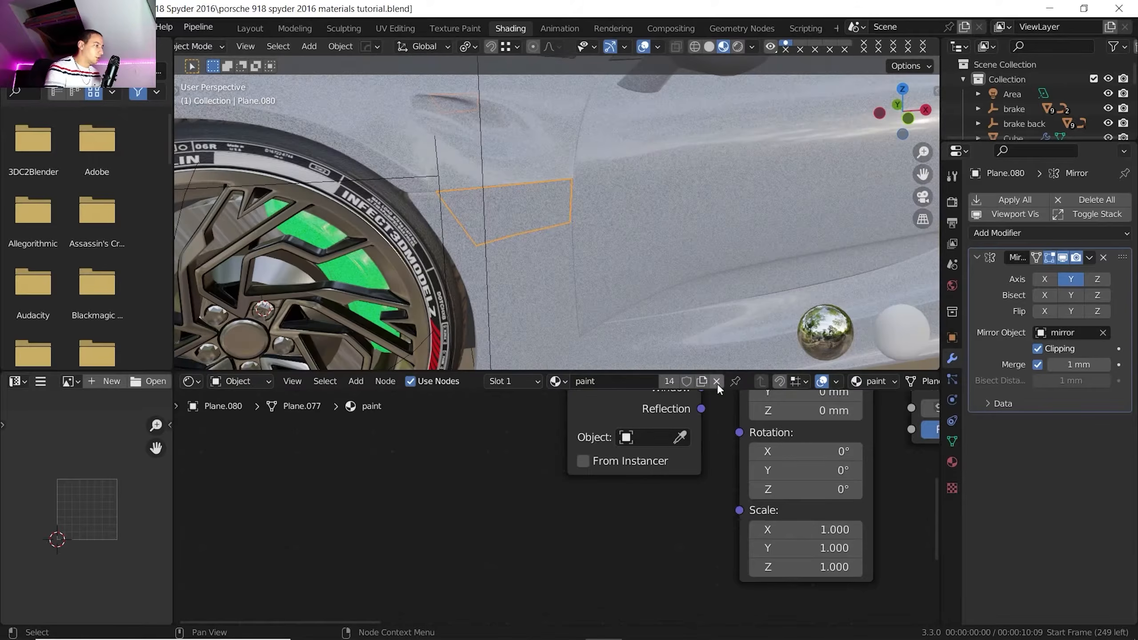
Replace the patch's paint material with a new material named hybrid
left_click(717, 382)
left_click(590, 382)
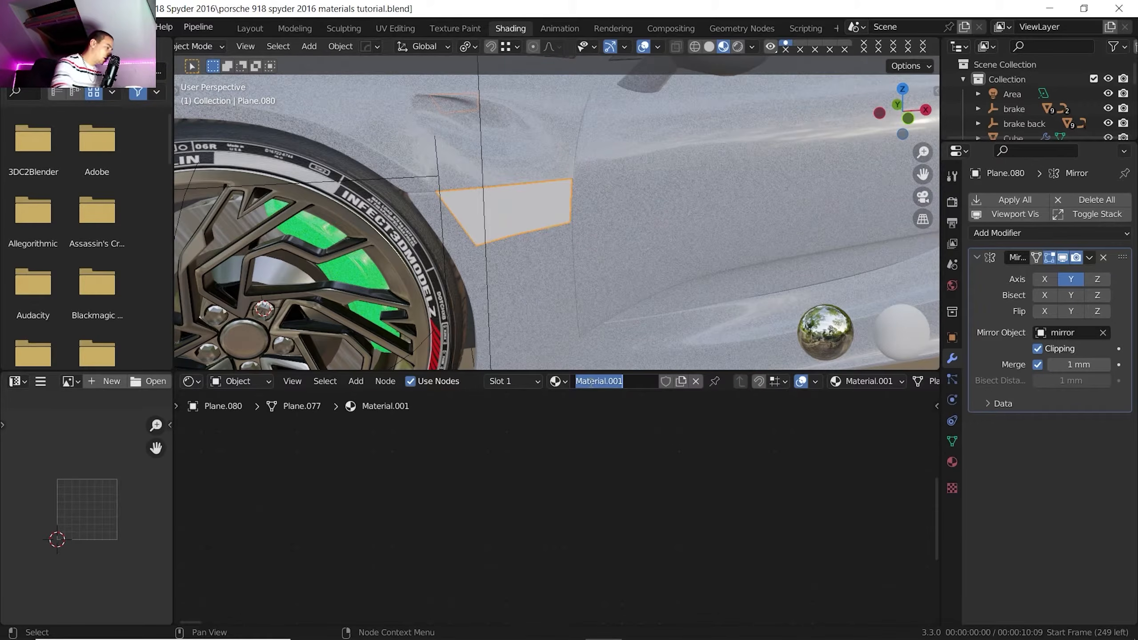
key("Return")
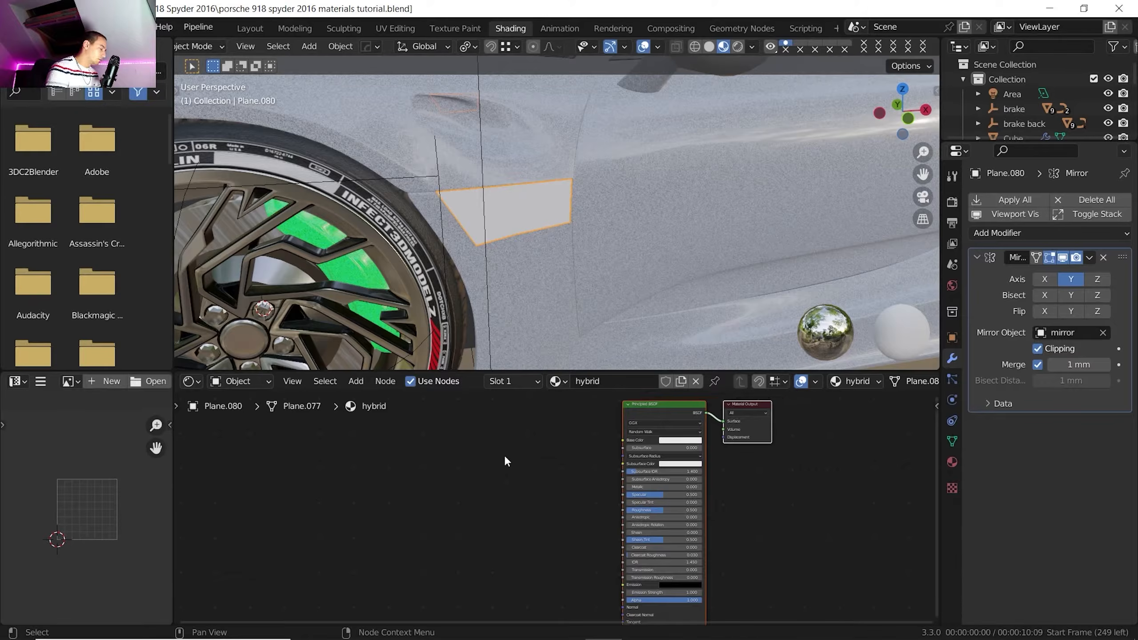
Add an Image Texture node with Hybrid.png from the textures folder and connect its Color to the Principled BSDF's Base Color
key("shift+a")
mouse_move(494, 437)
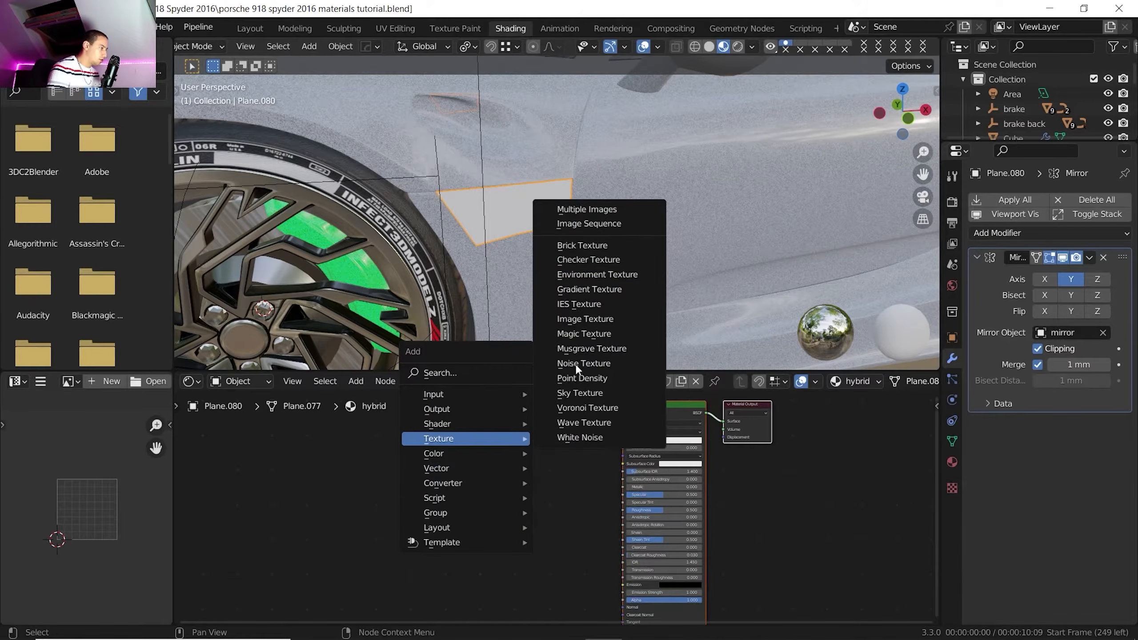
left_click(592, 319)
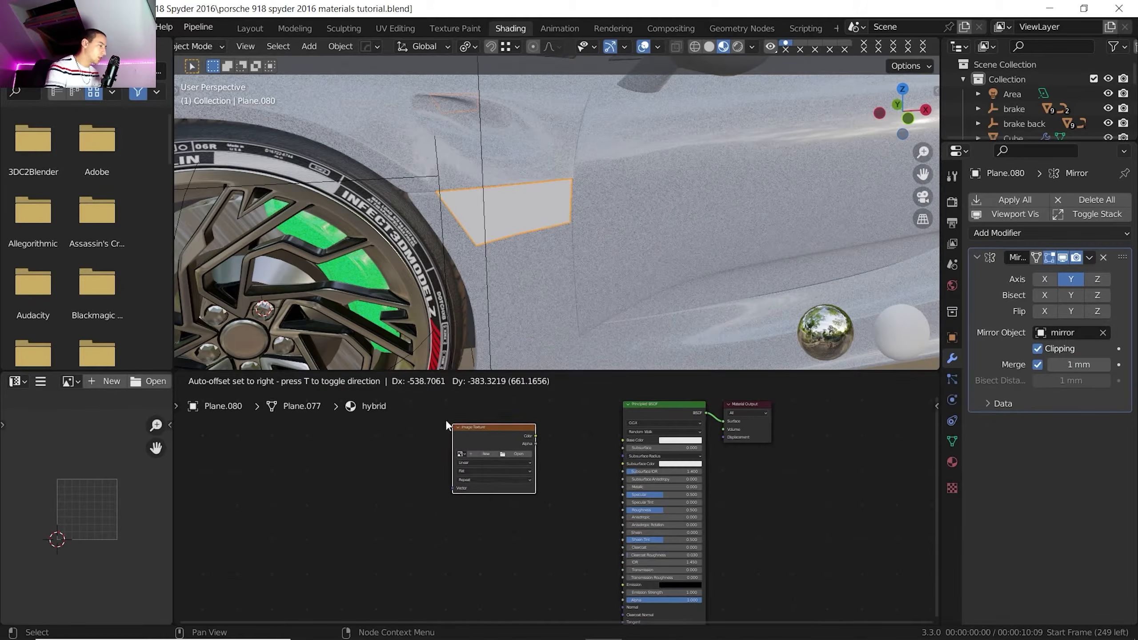
left_click(499, 443)
left_click(501, 448)
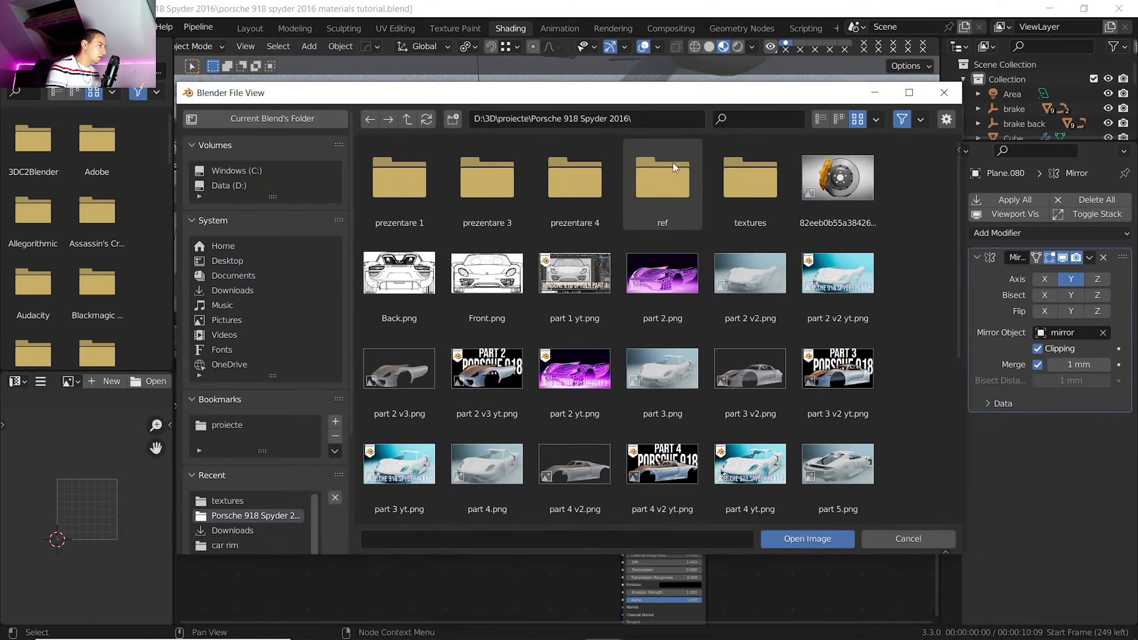
left_click(575, 177)
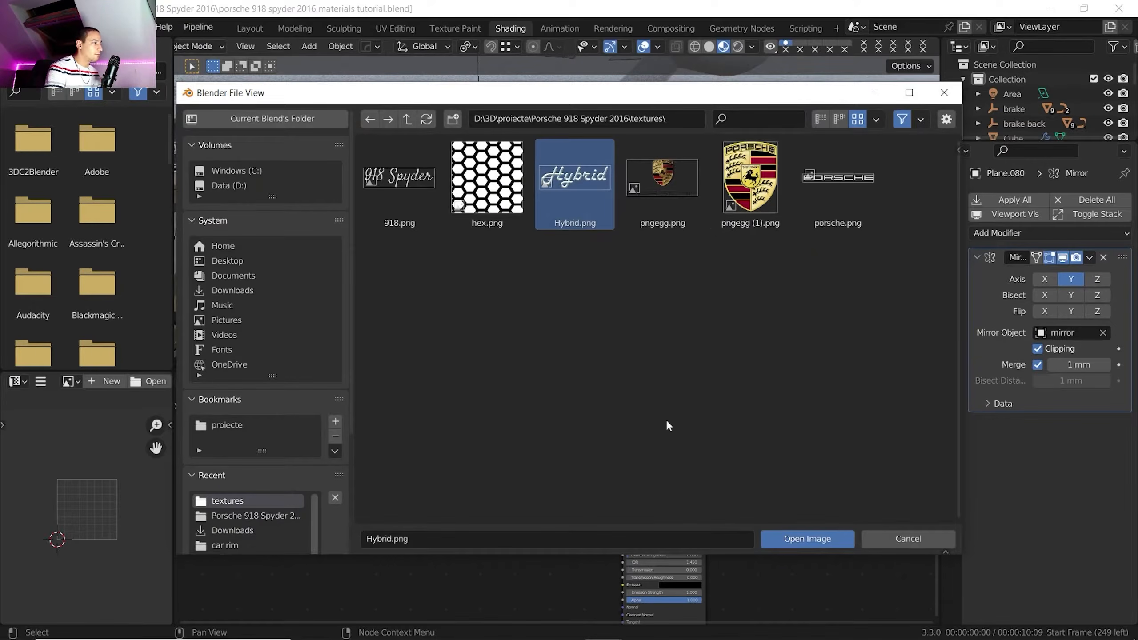
left_click(816, 537)
left_click_drag(518, 406, 646, 416)
left_click_drag(478, 403, 458, 421)
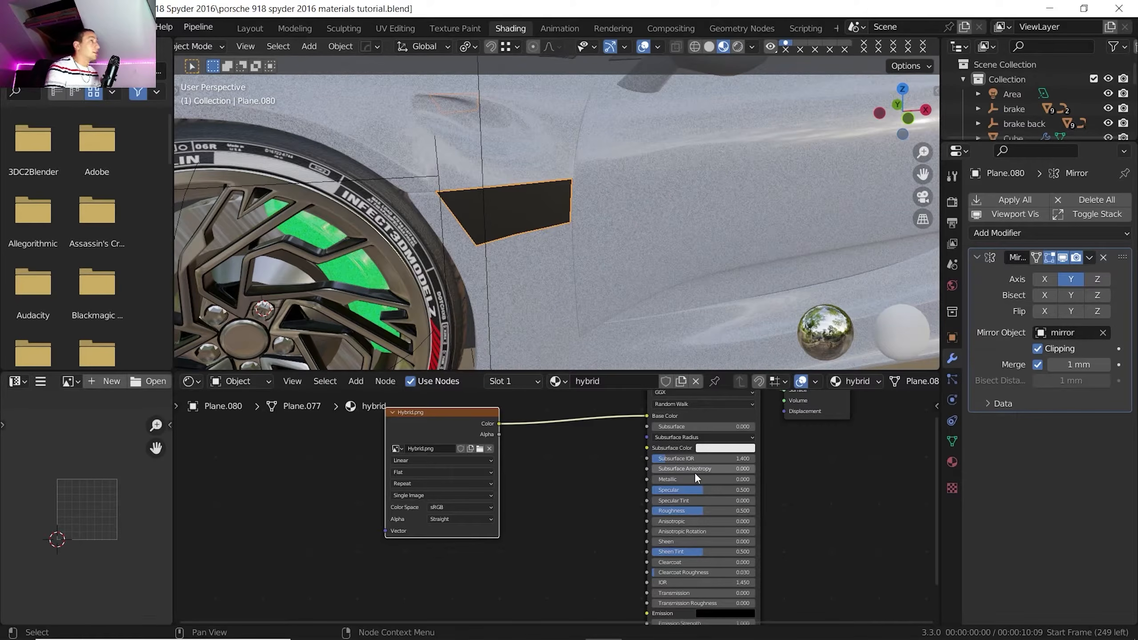
Add Texture Coordinate and Mapping nodes feeding the Hybrid image's Vector input
middle_click_drag(652, 442, 691, 451)
scroll(691, 452, "down", 1)
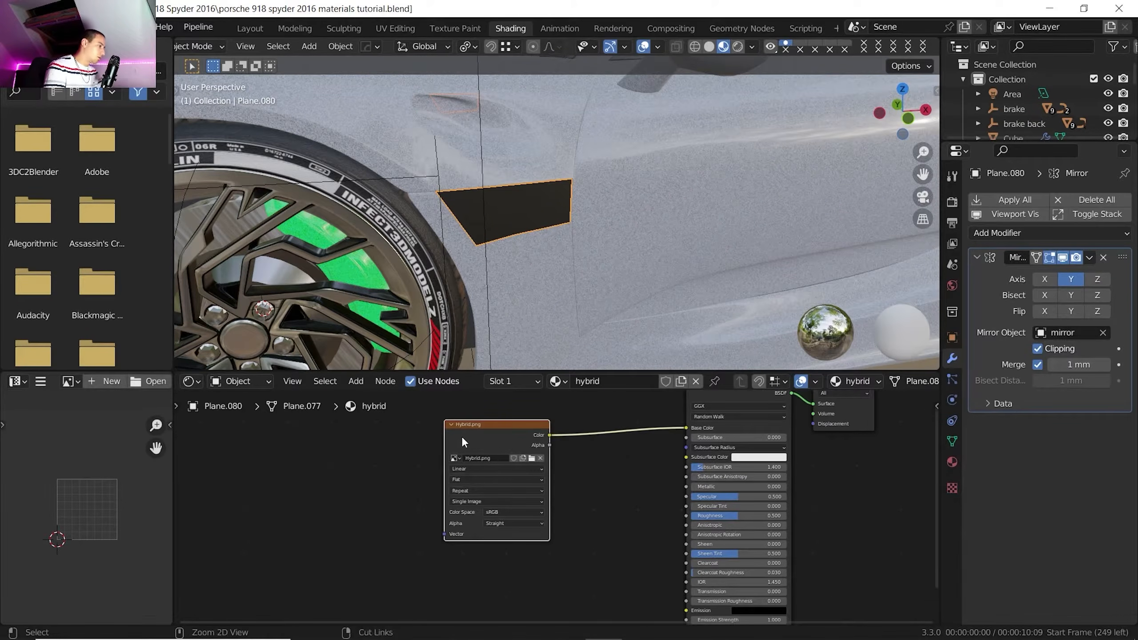
key("ctrl+t")
middle_click_drag(351, 483, 372, 482)
scroll(372, 483, "up", 1)
left_click_drag(369, 483, 372, 483)
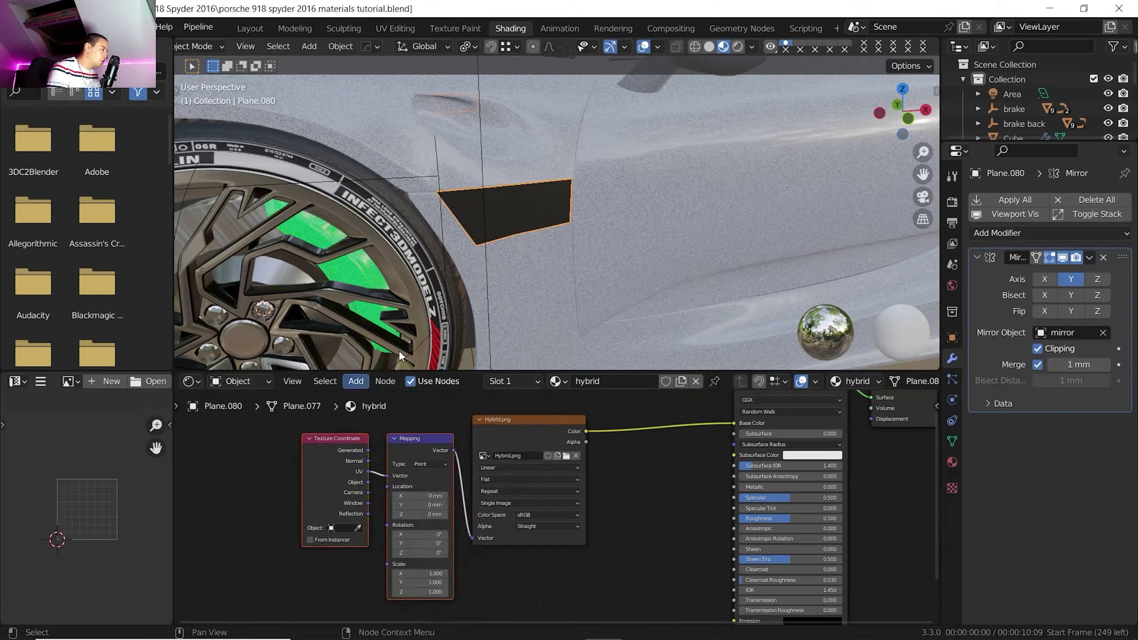
Unwrap the fender patch's faces so the Hybrid image maps onto them
key("Tab")
key("u")
left_click(521, 62)
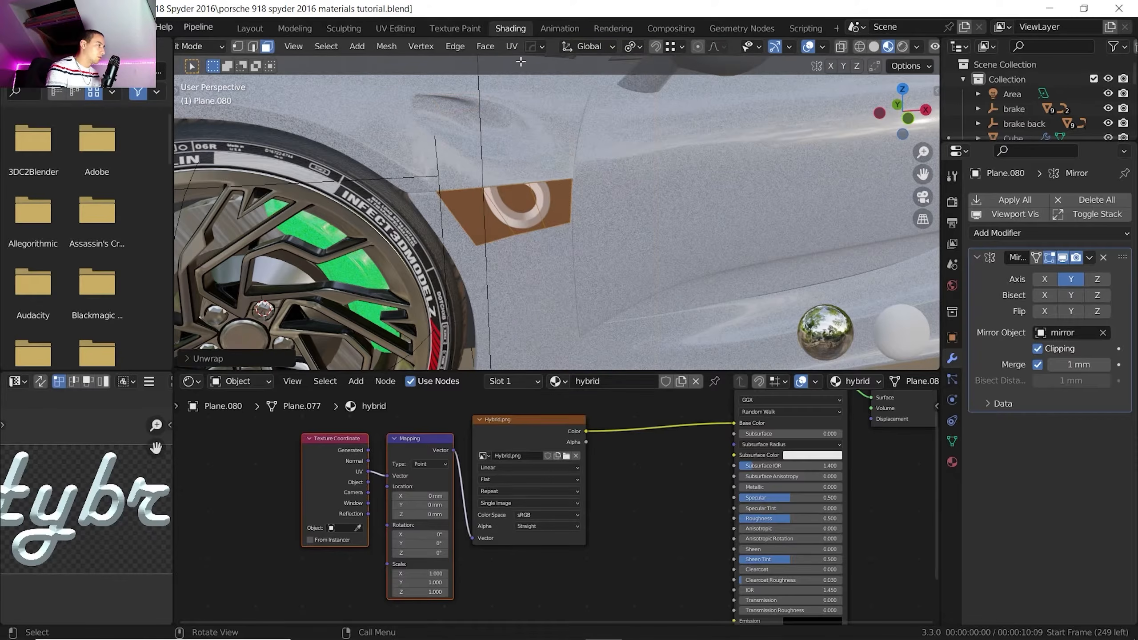
scroll(514, 214, "down", 2)
middle_click_drag(515, 214, 629, 174, "shift")
scroll(90, 514, "down", 4)
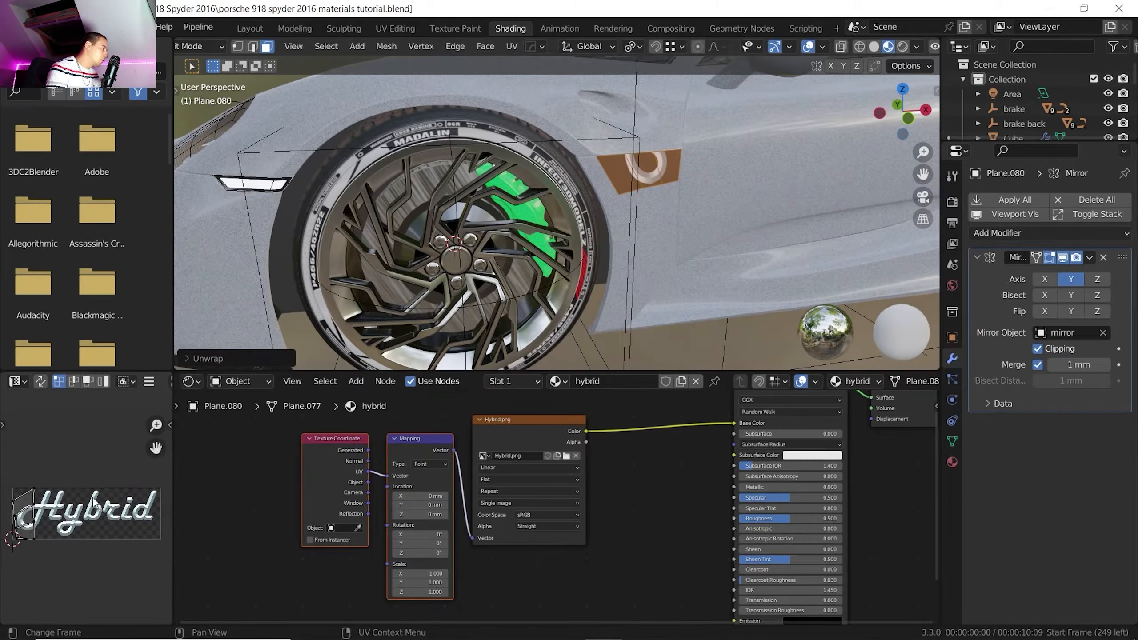
Rotate all of the patch's UVs a quarter turn so the Hybrid lettering reads upright
middle_click_drag(88, 515, 93, 514, "shift")
scroll(94, 520, "down", 1)
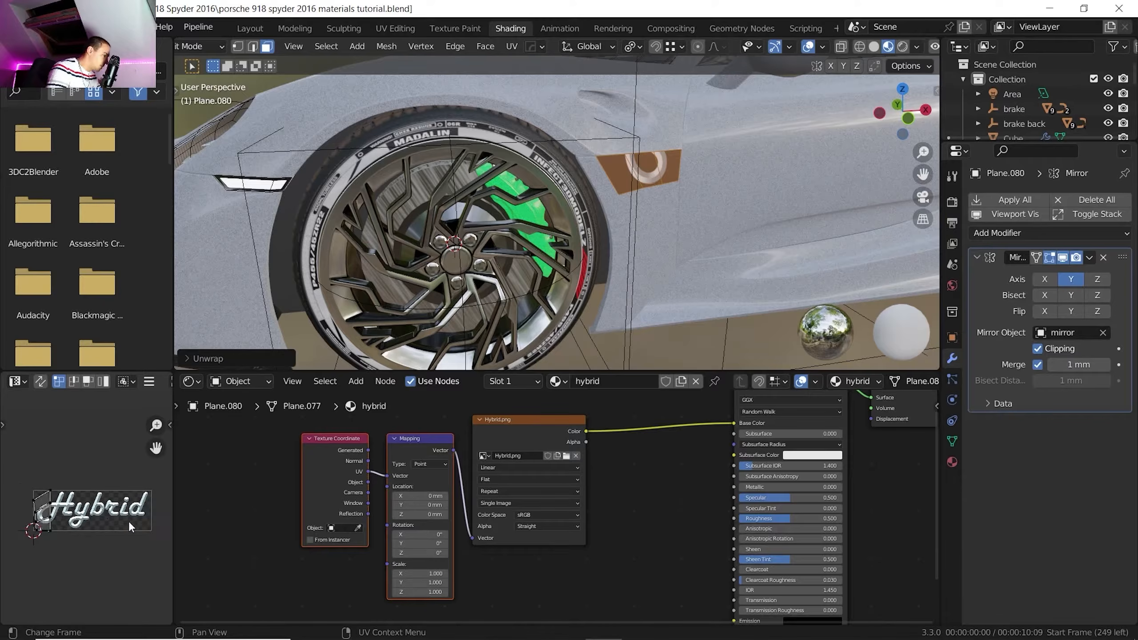
key("a")
key("r")
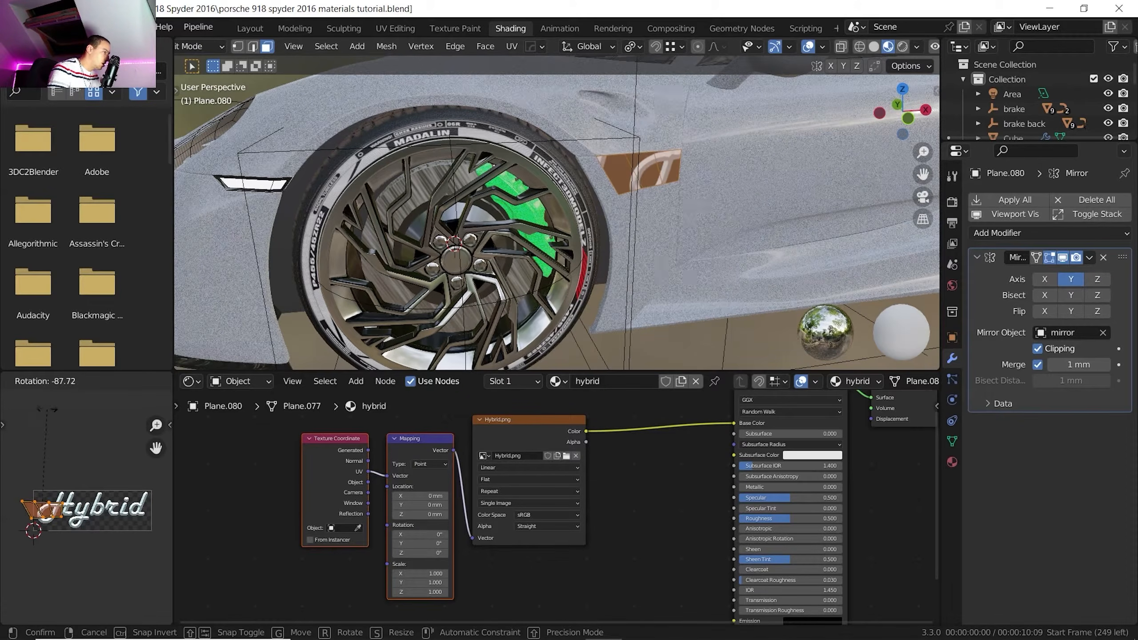
type("90")
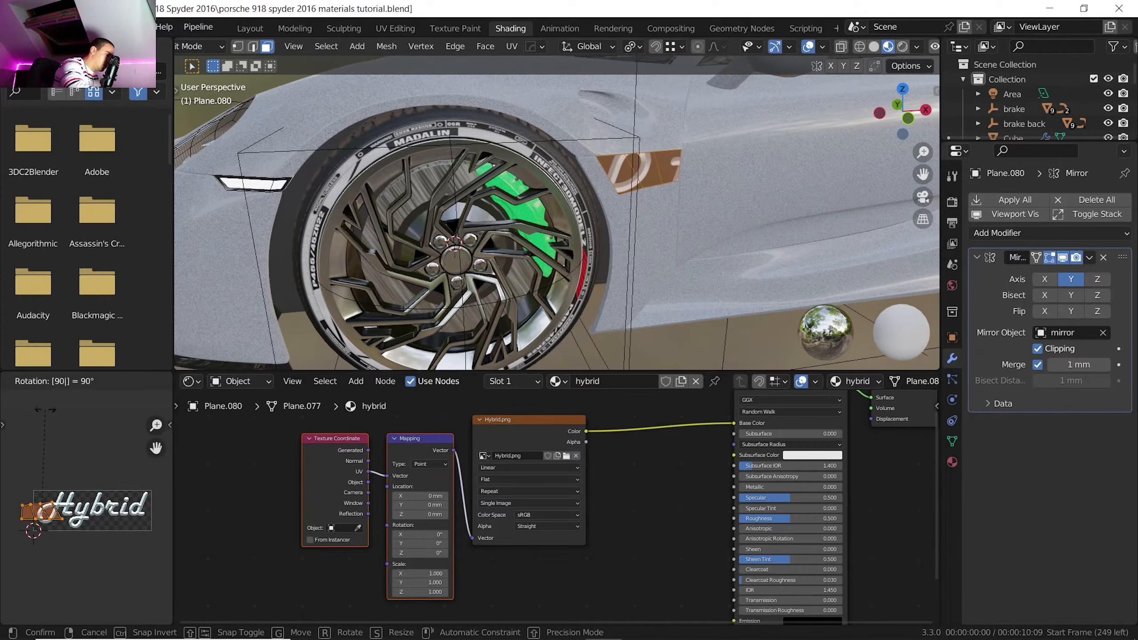
key("Return")
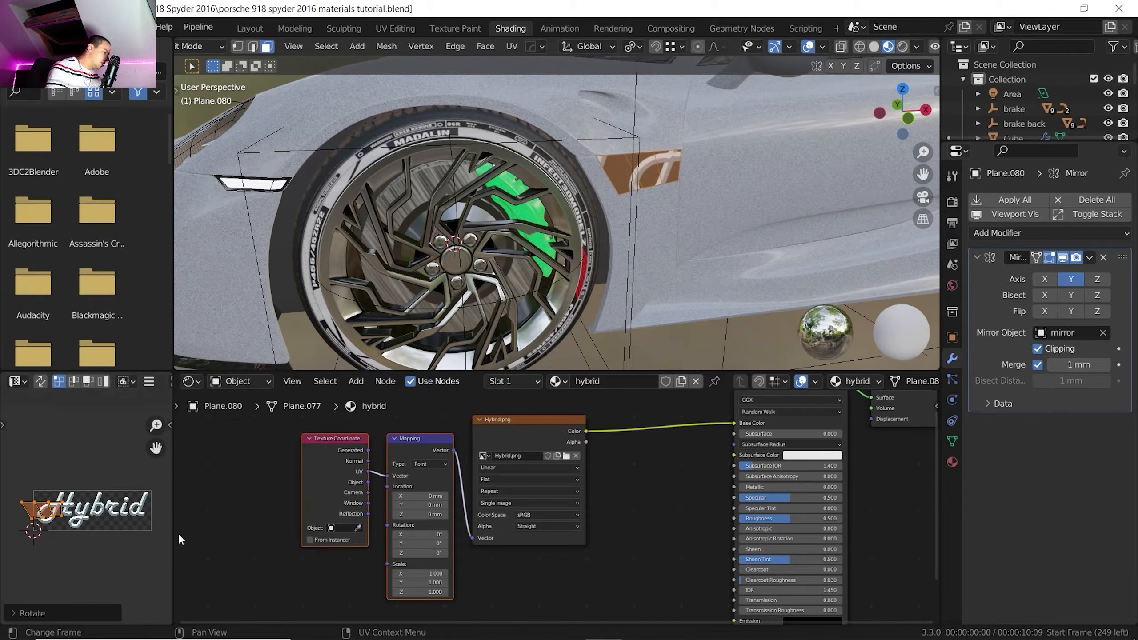
Enlarge the patch's UVs and move them over the whole Hybrid lettering
key("s")
left_click(62, 550)
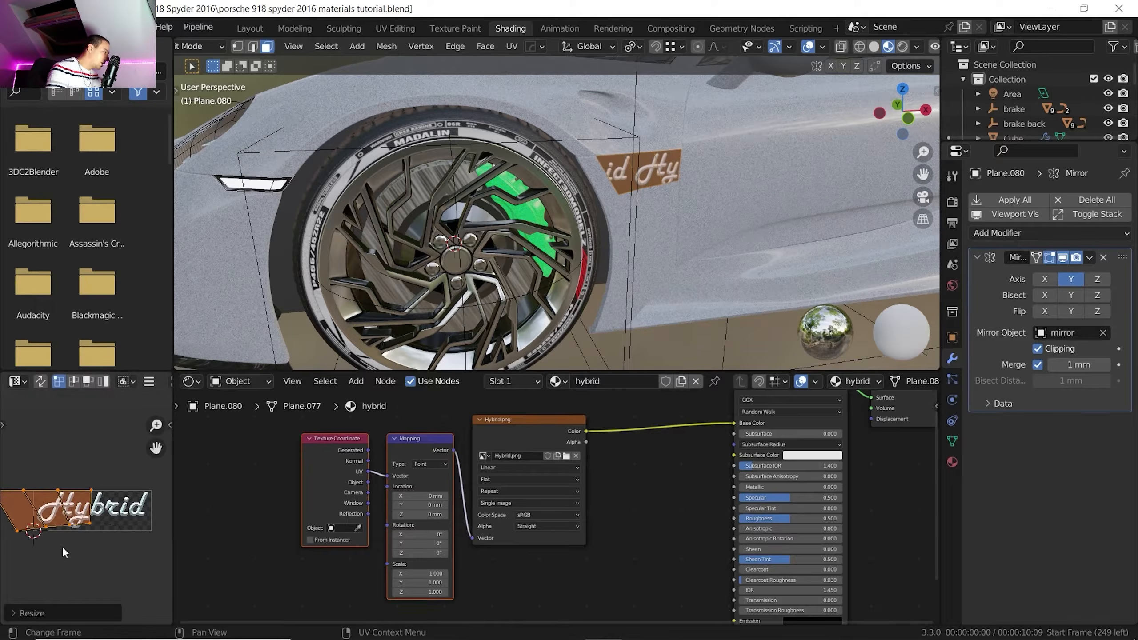
key("g")
left_click(113, 550)
Set the Hybrid image's extension mode to Clip and return to Object Mode
left_click(496, 492)
left_click(500, 521)
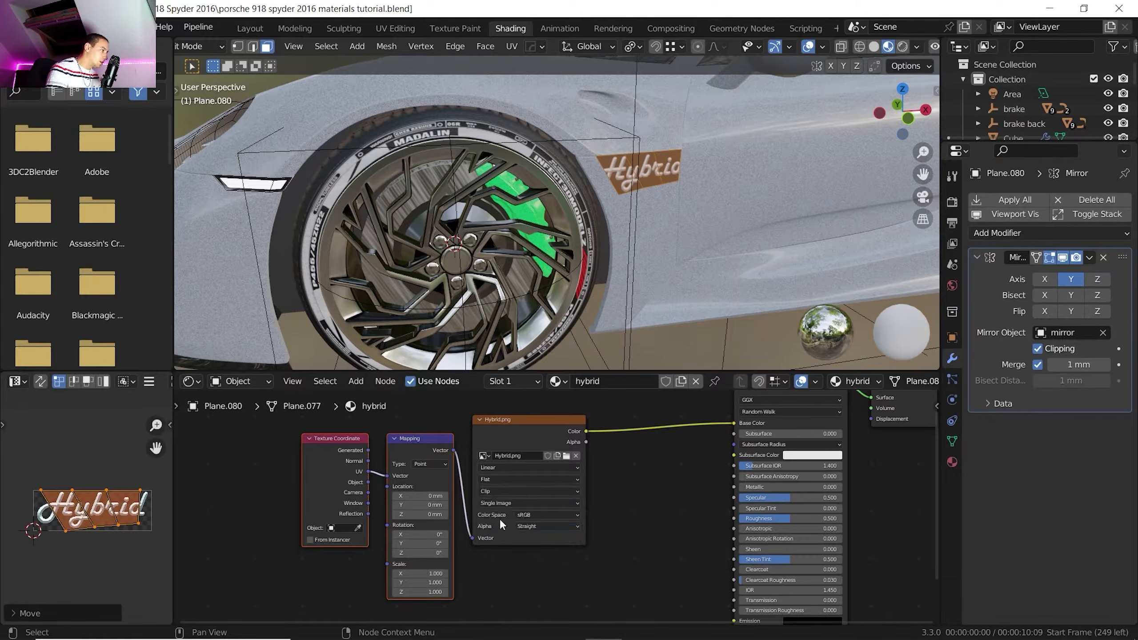
key("Tab")
Connect the Hybrid image's Alpha to the Principled BSDF's Alpha
key("KP_Decimal")
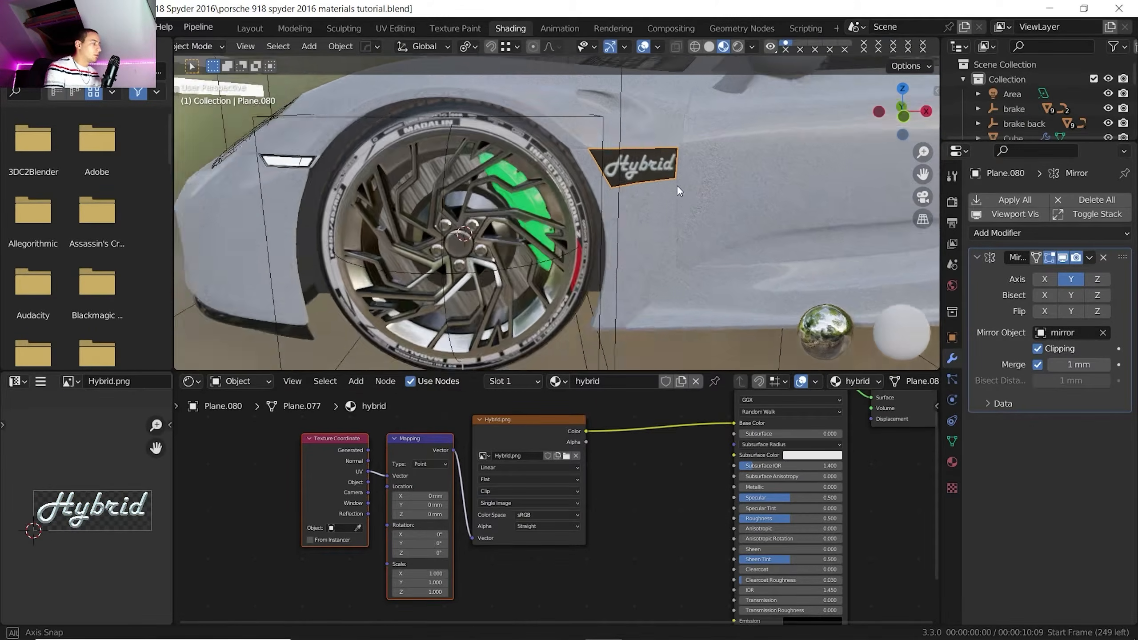
scroll(583, 453, "down", 1)
scroll(579, 456, "down", 1)
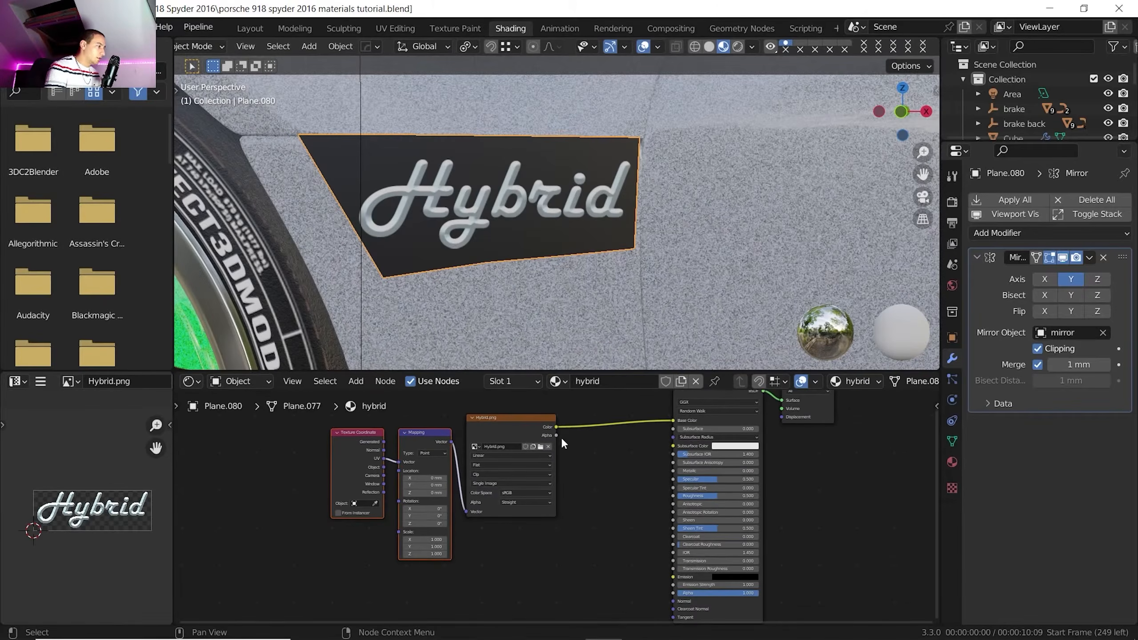
left_click_drag(557, 431, 673, 587)
Move the three texture nodes farther away from the shader and show the badge in Rendered shading
left_click_drag(522, 555, 325, 410)
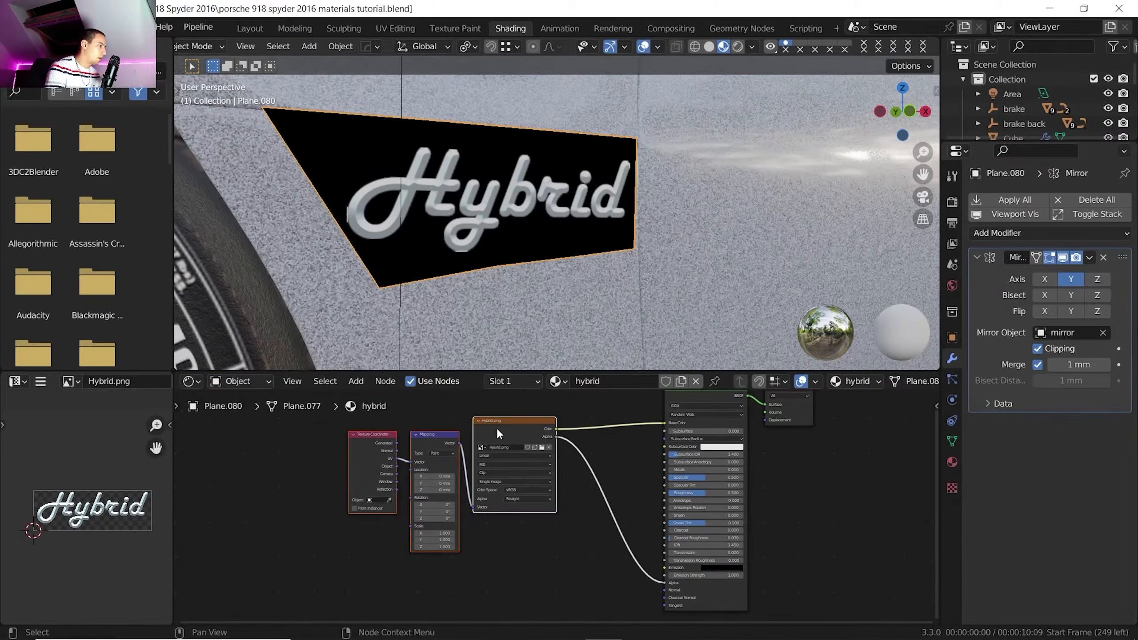
left_click_drag(497, 428, 413, 427)
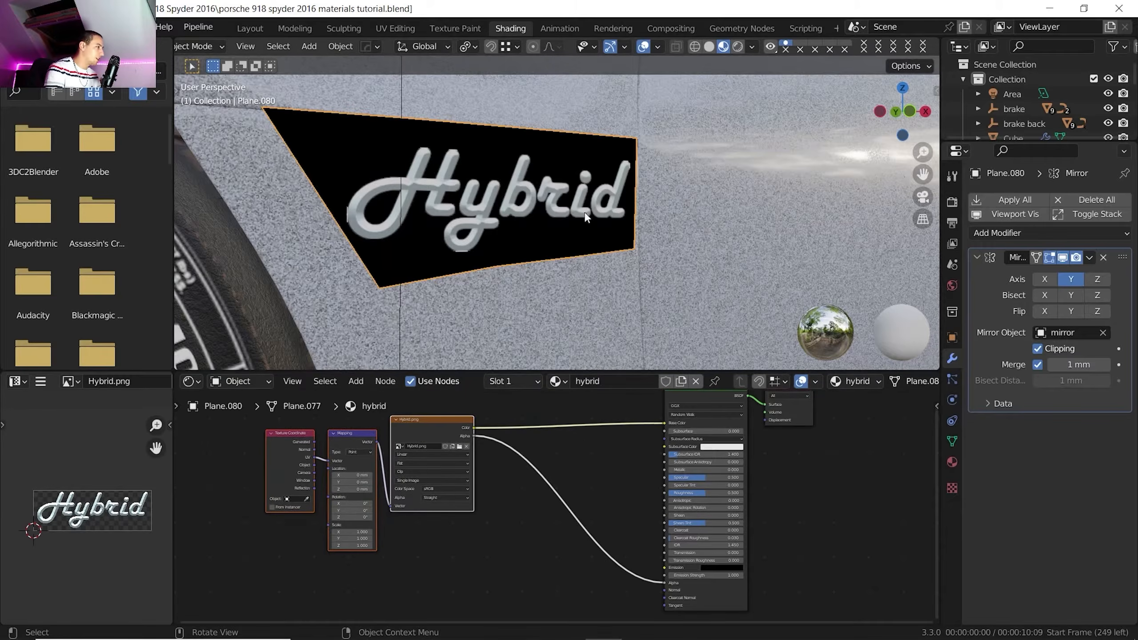
left_click(738, 47)
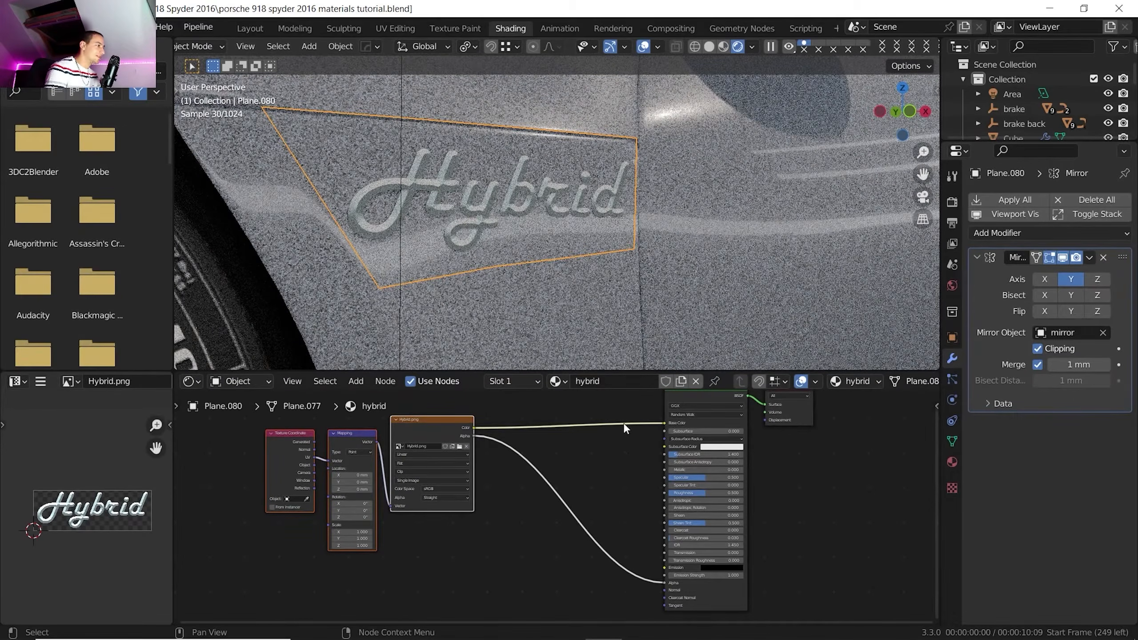
Add a ColorRamp node driven by the Hybrid image's Color and place it below the image texture
left_click_drag(698, 492, 658, 493)
middle_click_drag(546, 460, 552, 429)
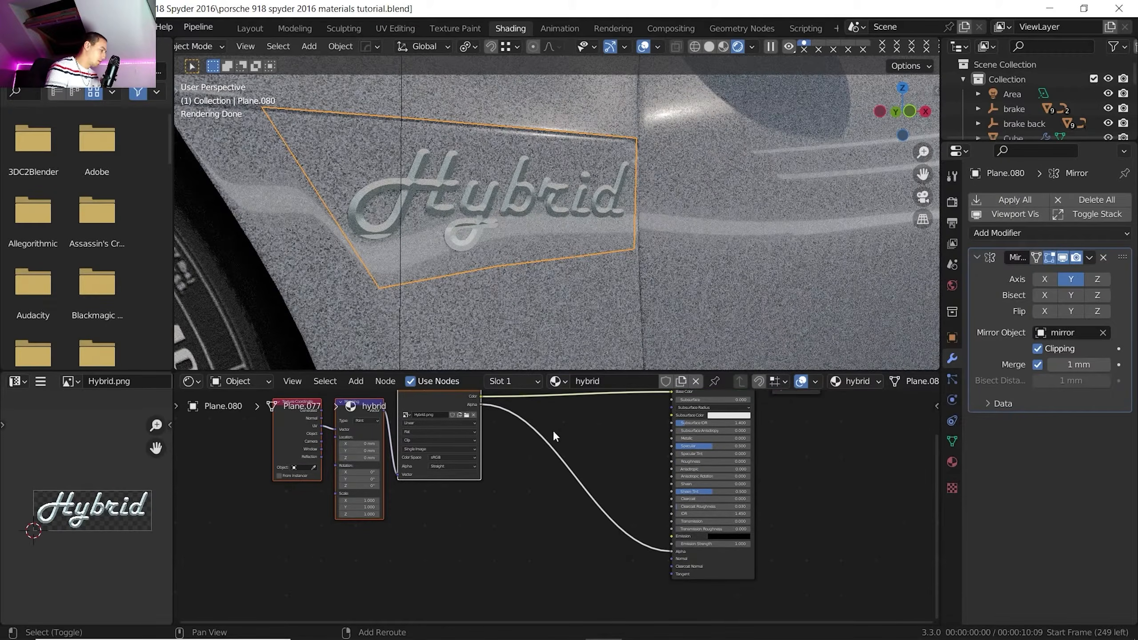
key("shift+a")
mouse_move(515, 531)
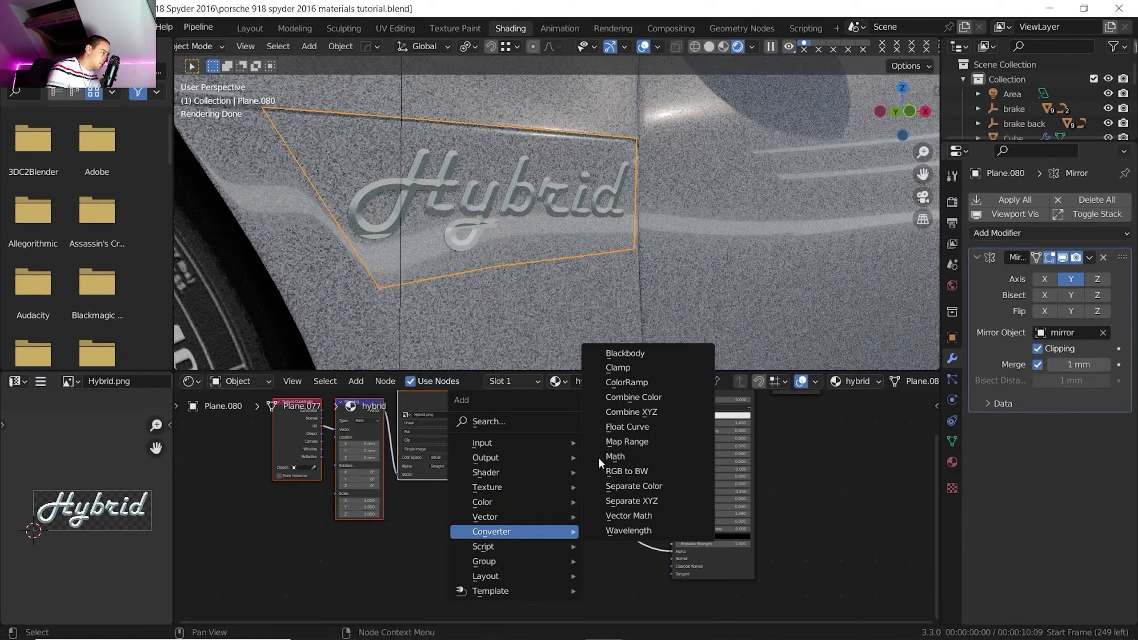
left_click(626, 382)
left_click(489, 422)
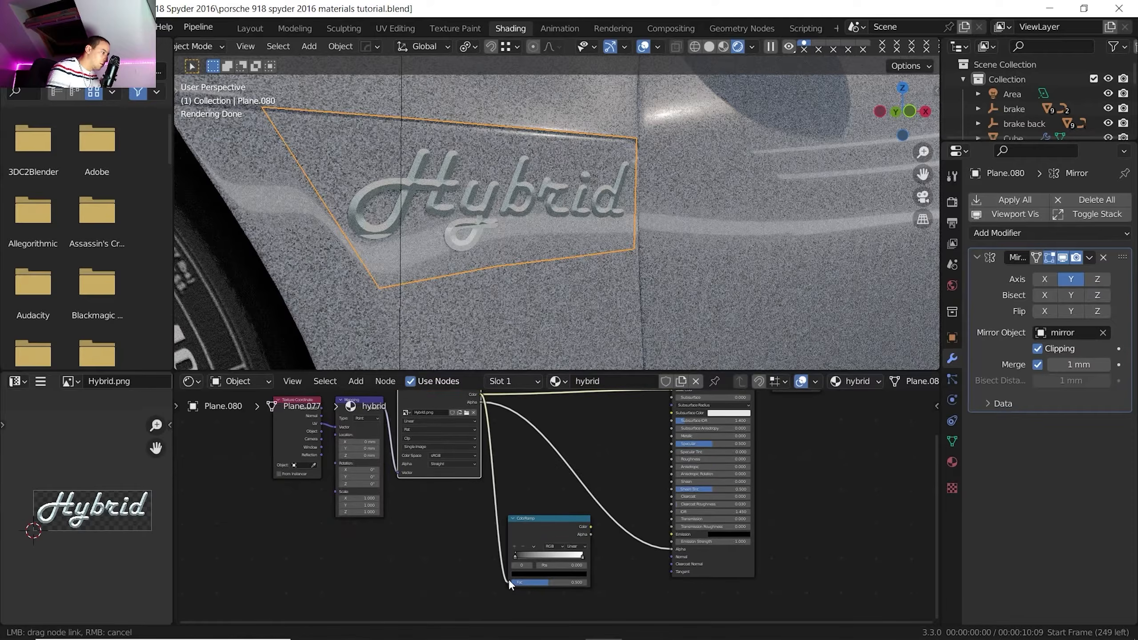
left_click_drag(533, 527, 510, 528)
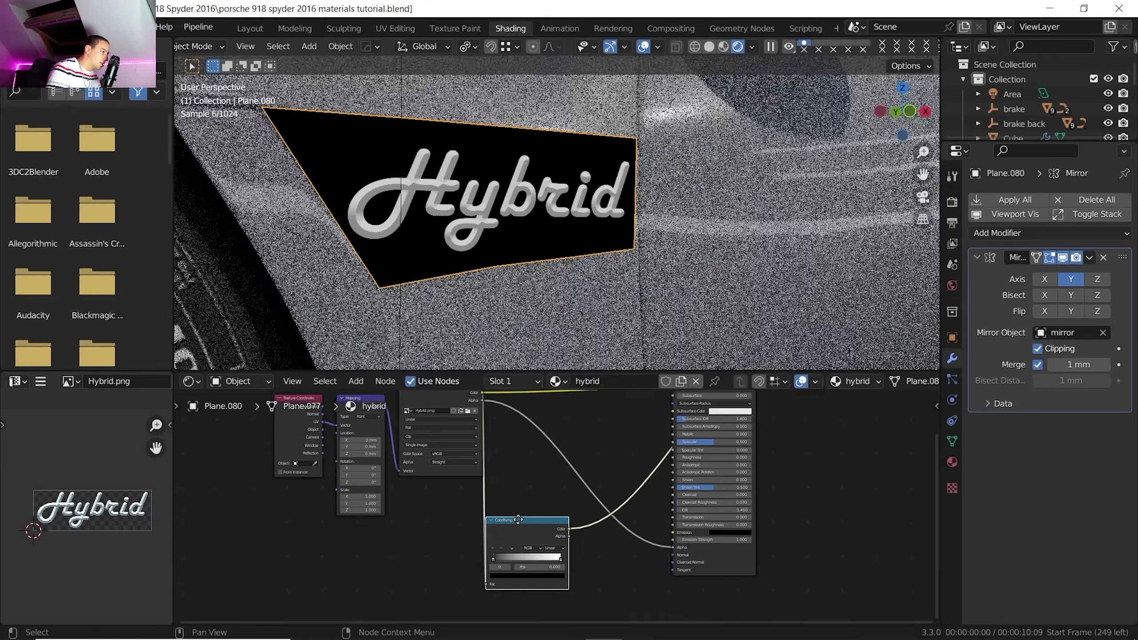
Add a Bump node with the ColorRamp's Color feeding its Height and its Normal output feeding the Principled BSDF's Normal
middle_click_drag(543, 562, 547, 497)
key("shift+a")
mouse_move(600, 510)
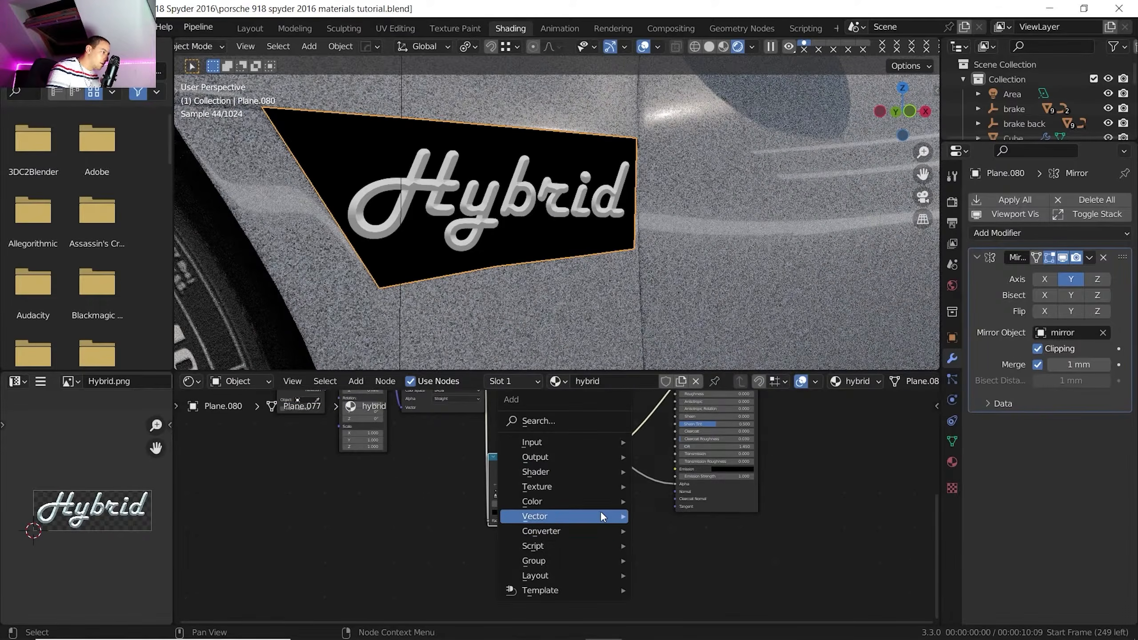
left_click(671, 396)
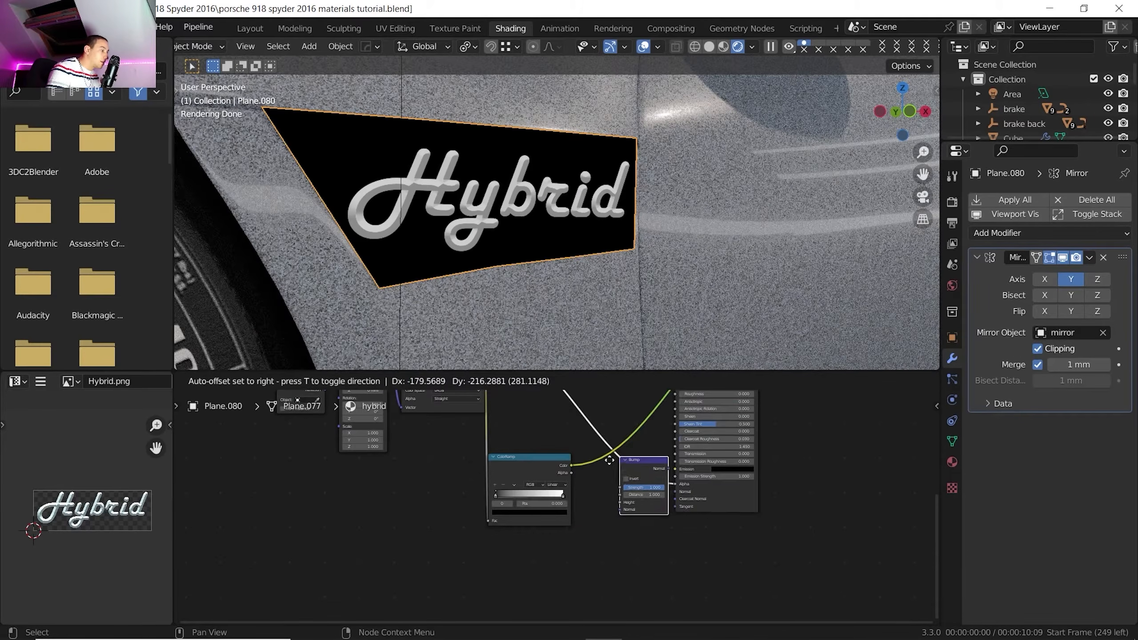
left_click(580, 495)
left_click_drag(572, 467, 587, 535)
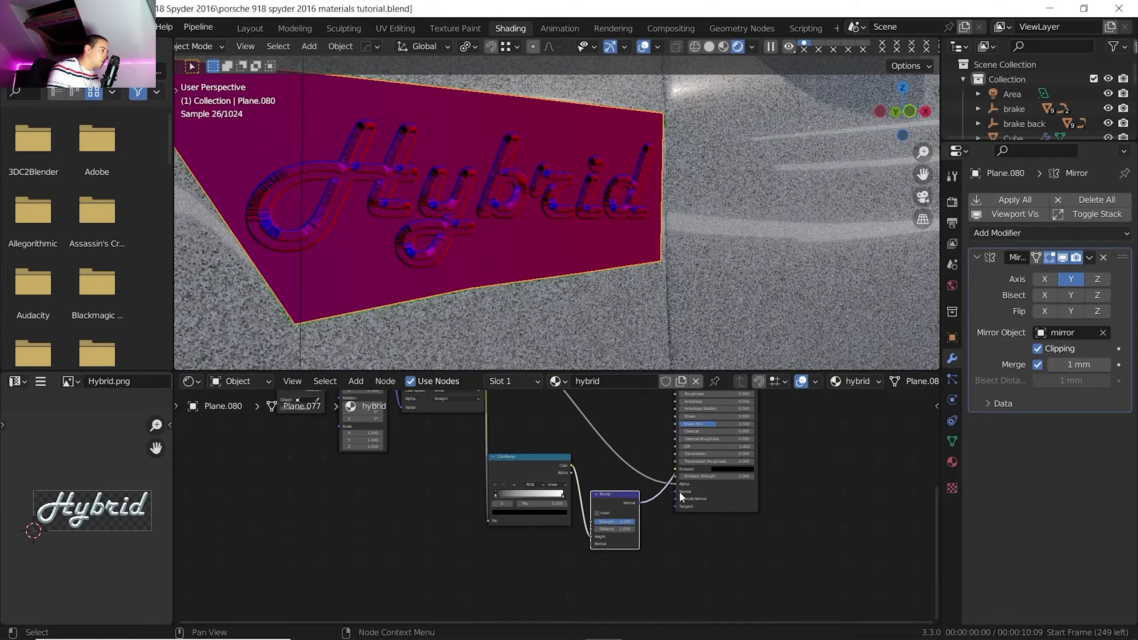
Hide the viewport overlays and set the Hybrid material's Metallic to 1 and Roughness to 0
scroll(653, 587, "down", 2)
scroll(649, 575, "down", 4)
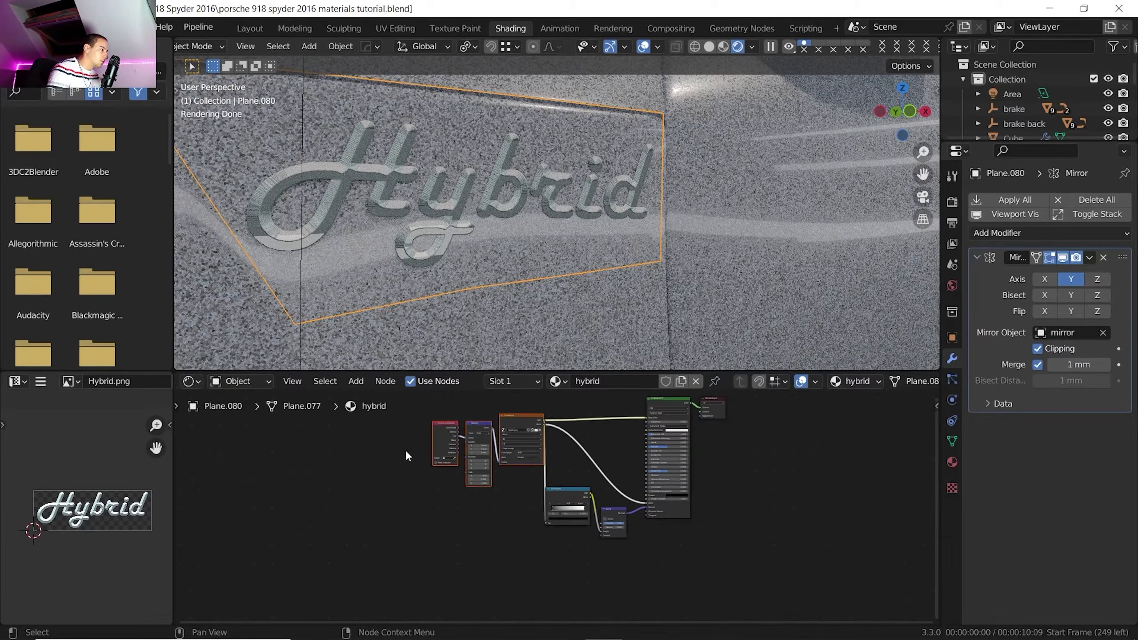
left_click_drag(405, 450, 524, 420)
key("g")
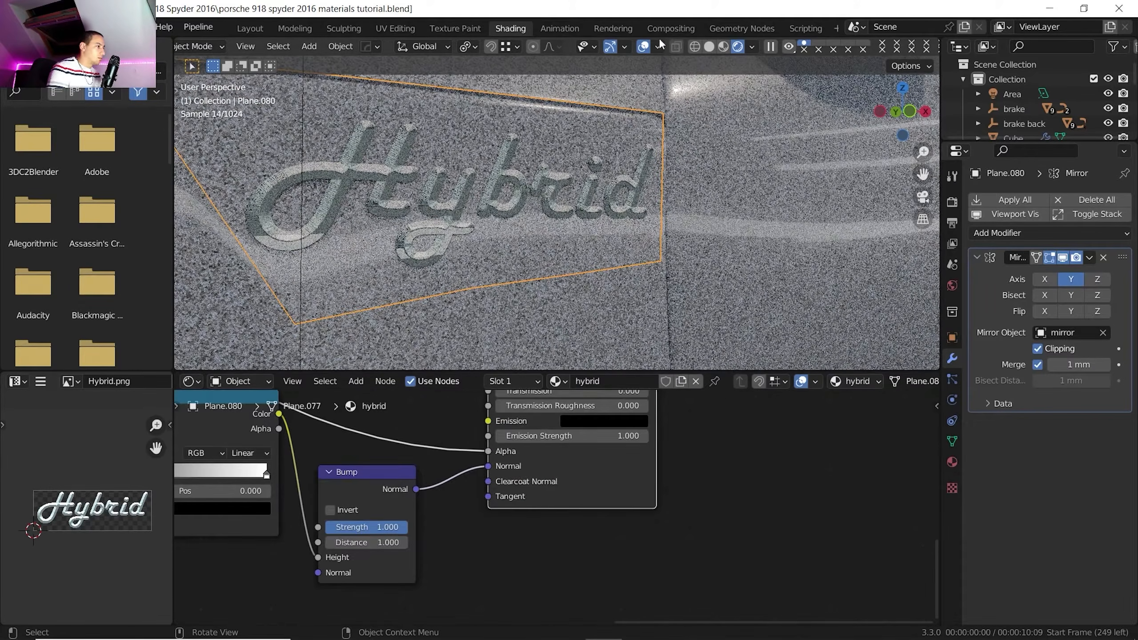
left_click(644, 47)
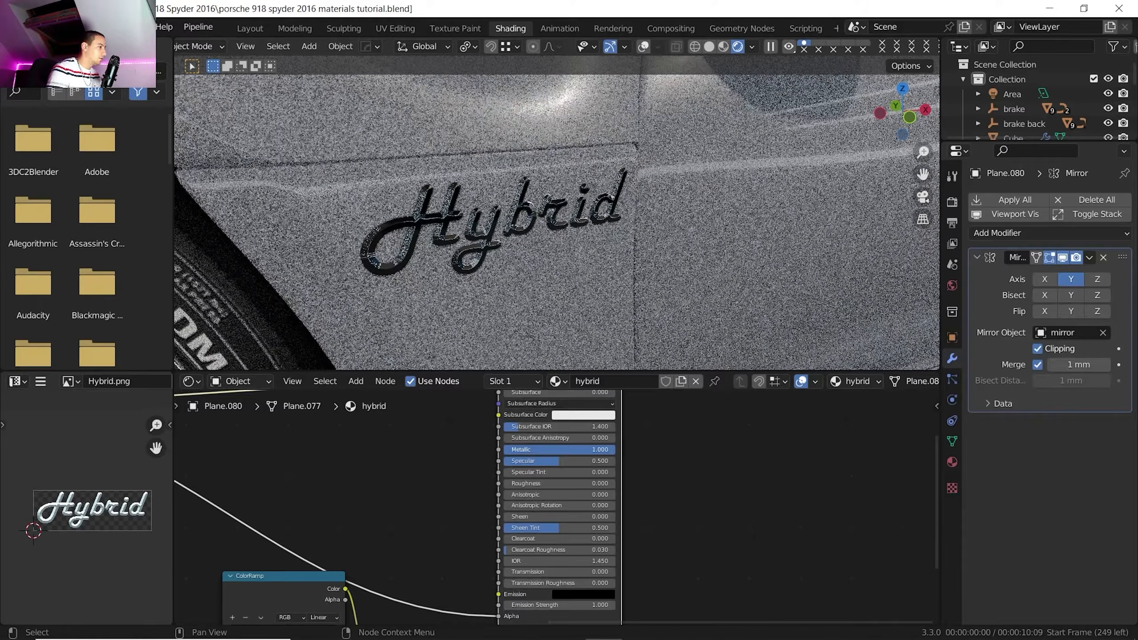
Select the front wheel's rim object at its centre cap
scroll(705, 236, "down", 8)
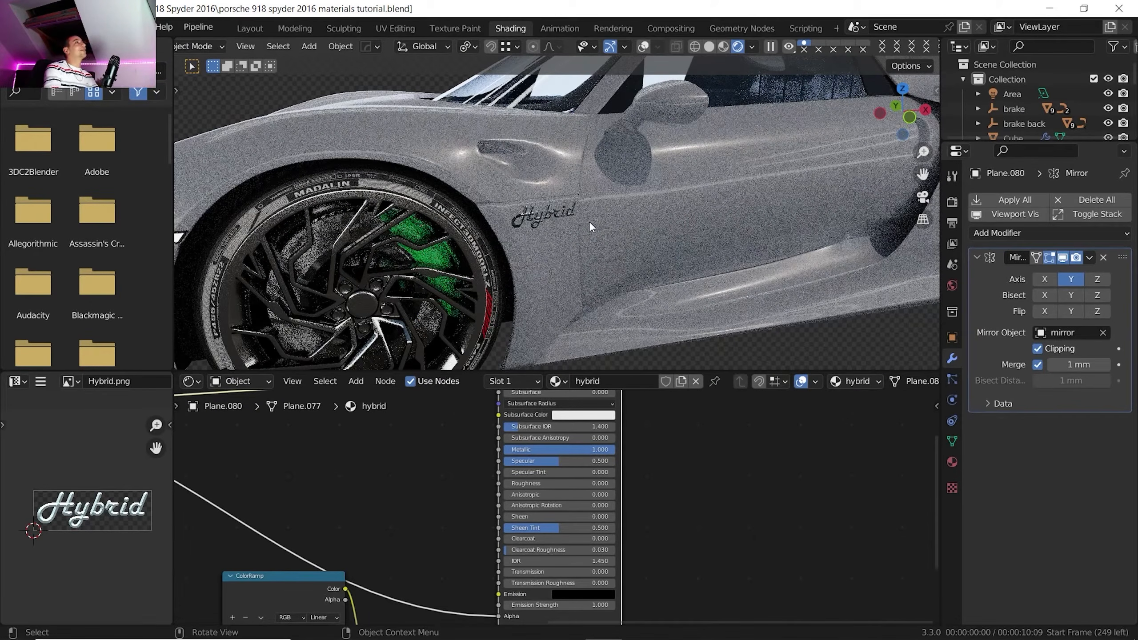
scroll(589, 221, "up", 2)
scroll(584, 222, "up", 1)
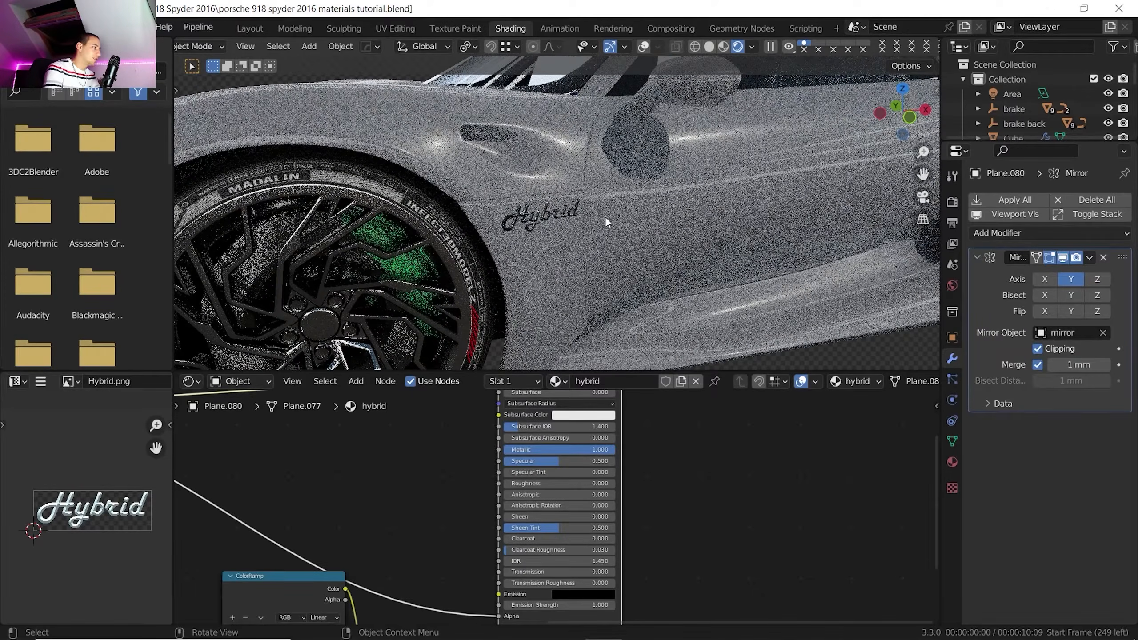
scroll(616, 226, "down", 6)
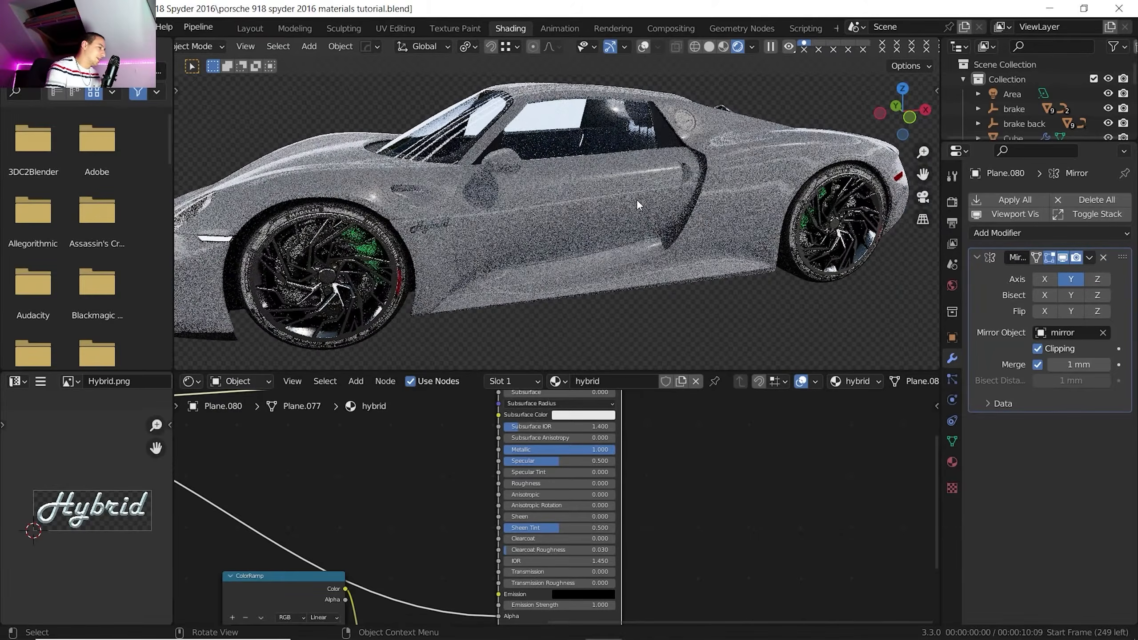
middle_click_drag(515, 226, 596, 202)
scroll(597, 204, "up", 8)
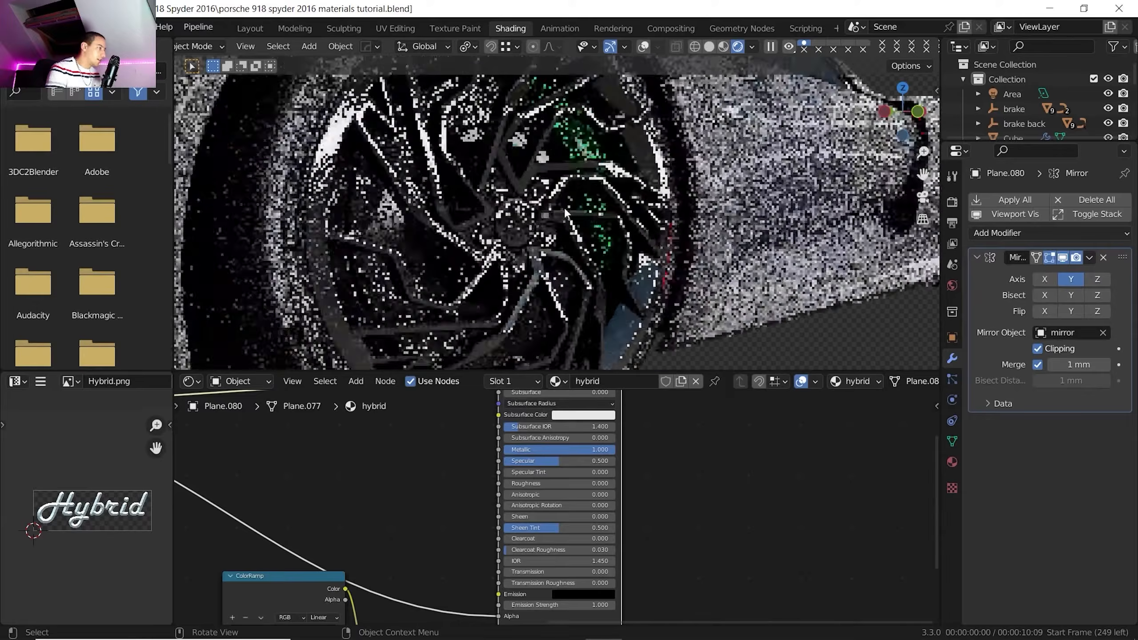
left_click(543, 209)
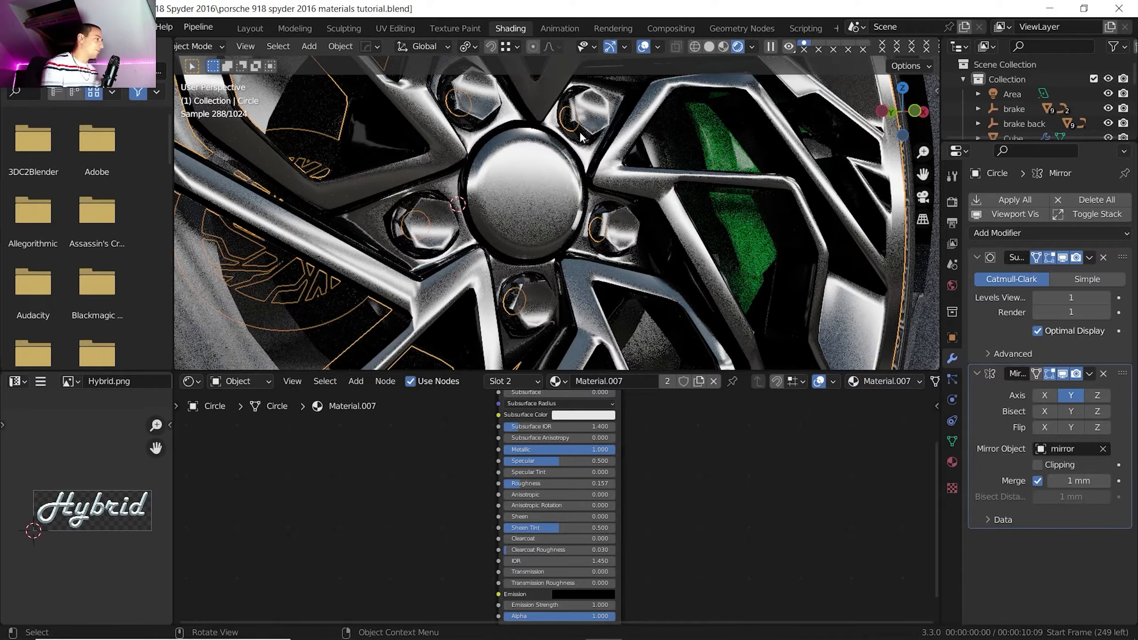
In Edit Mode, select all the faces of the rim's round centre cap, including the surrounding face loop
key("Tab")
key("Tab")
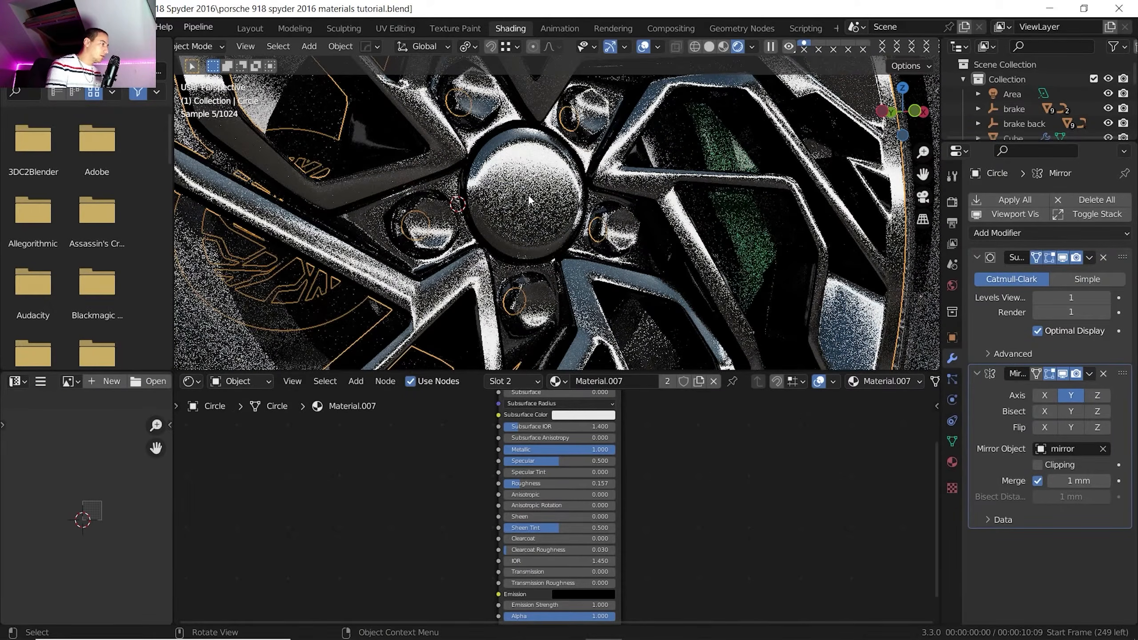
key("Tab")
key("c")
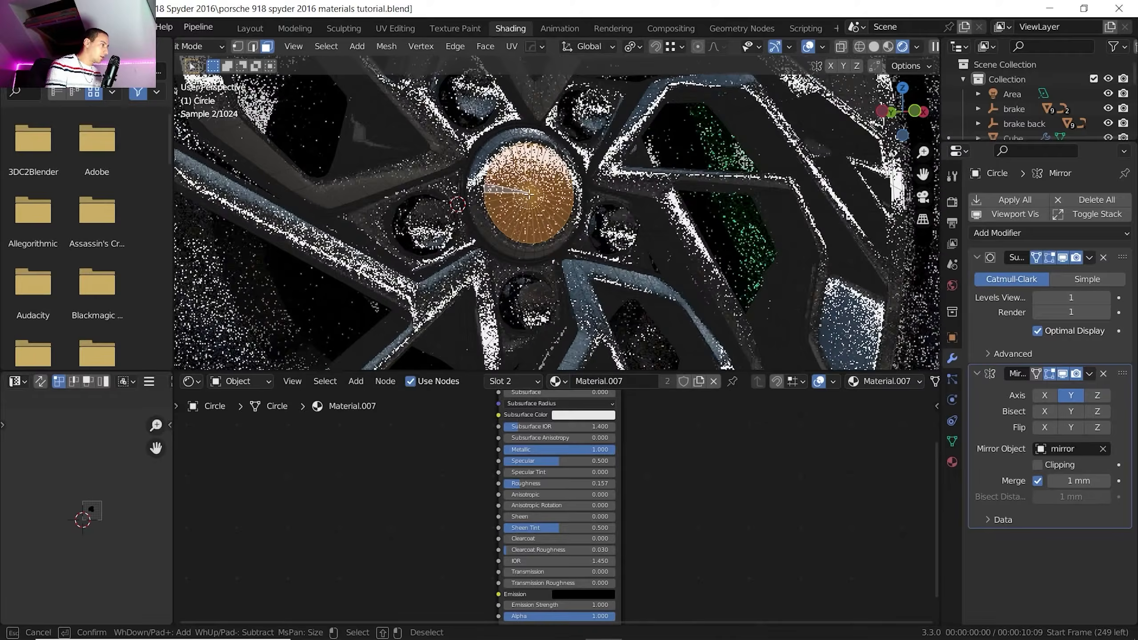
key("Escape")
left_click(479, 184, "alt")
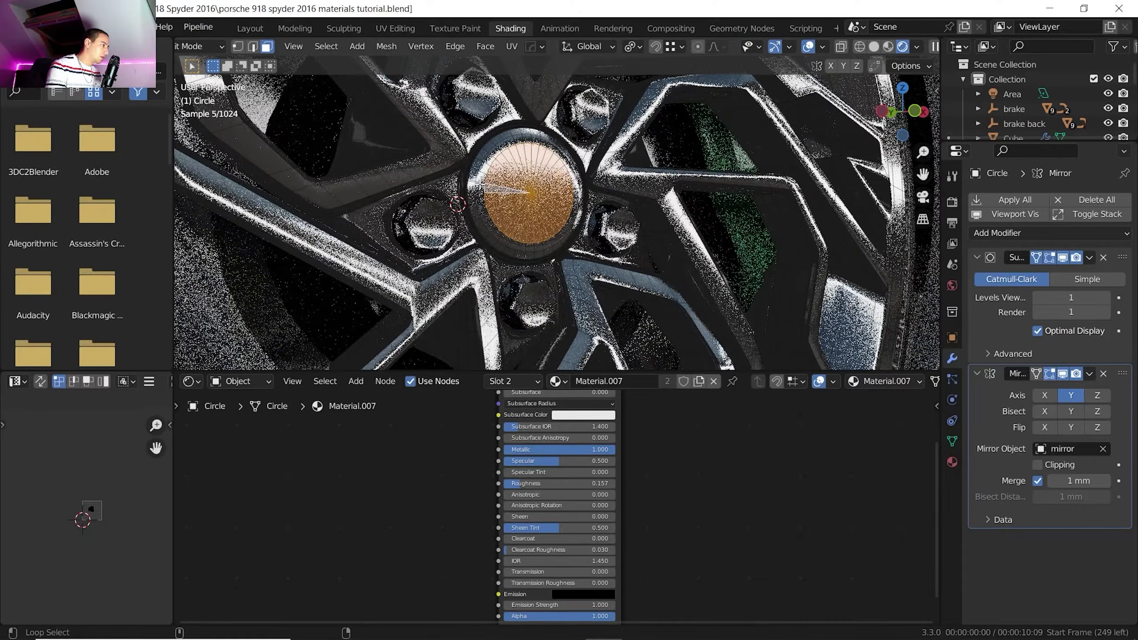
left_click(480, 186, "alt+shift")
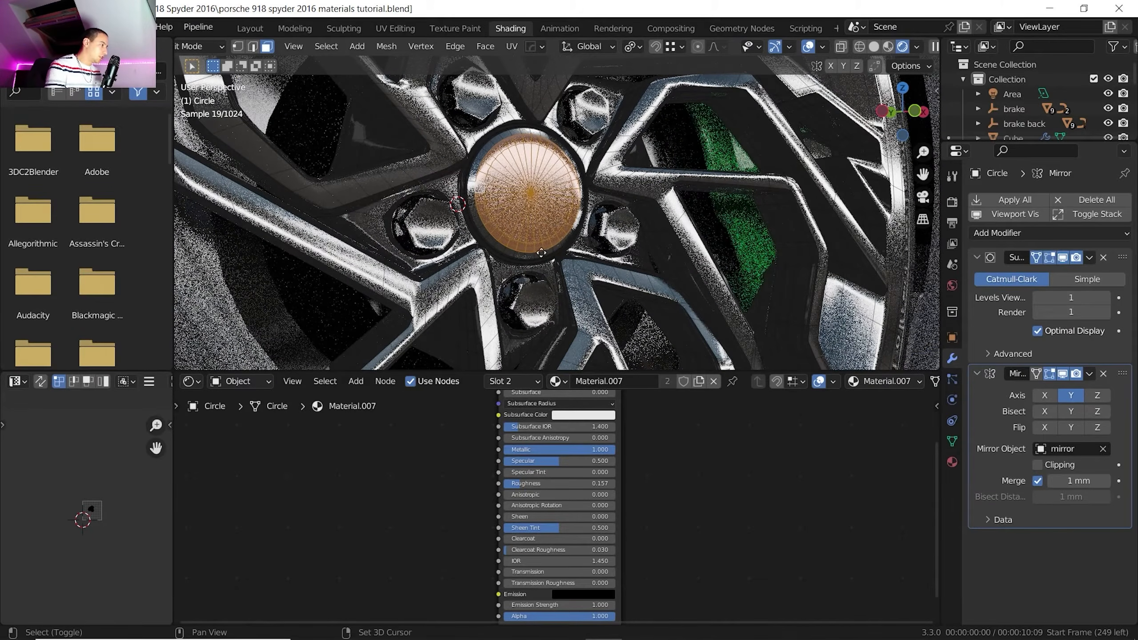
Duplicate the selected cap faces, separate the copy into its own object, and offset it outward along global Y by about 0.25 mm
key("shift+d")
right_click(554, 226)
key("p")
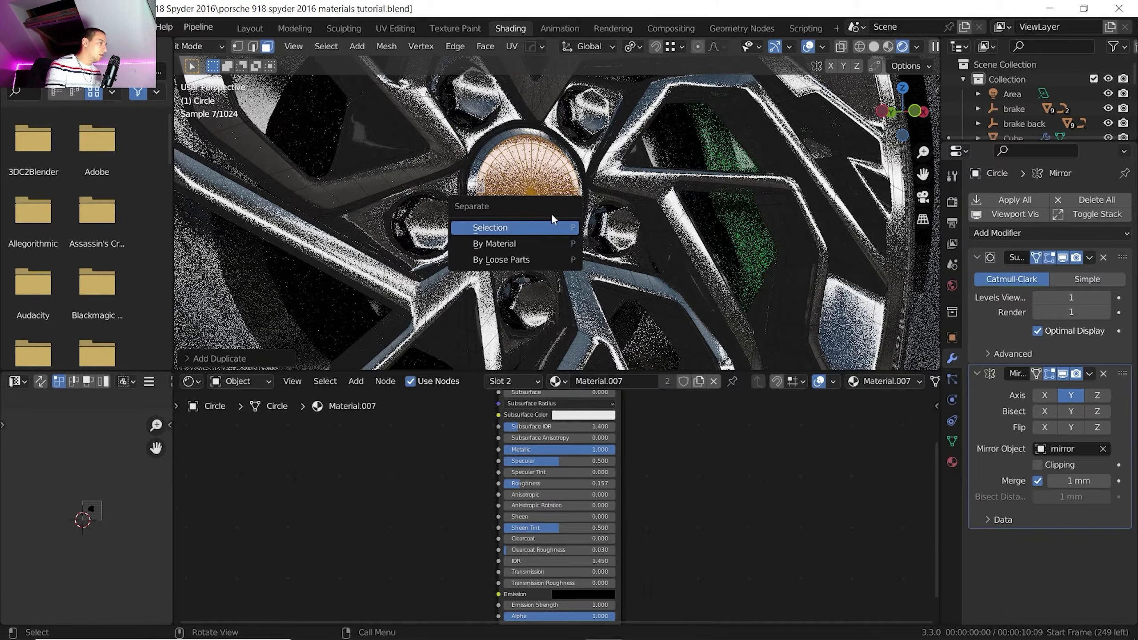
left_click(552, 226)
key("Tab")
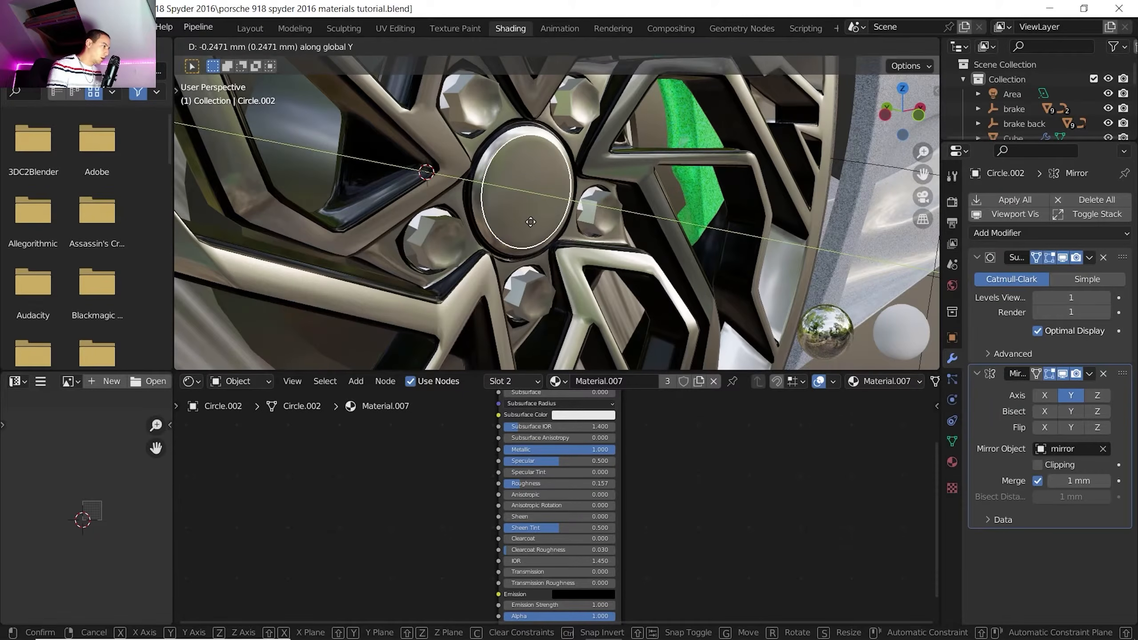
left_click(530, 220)
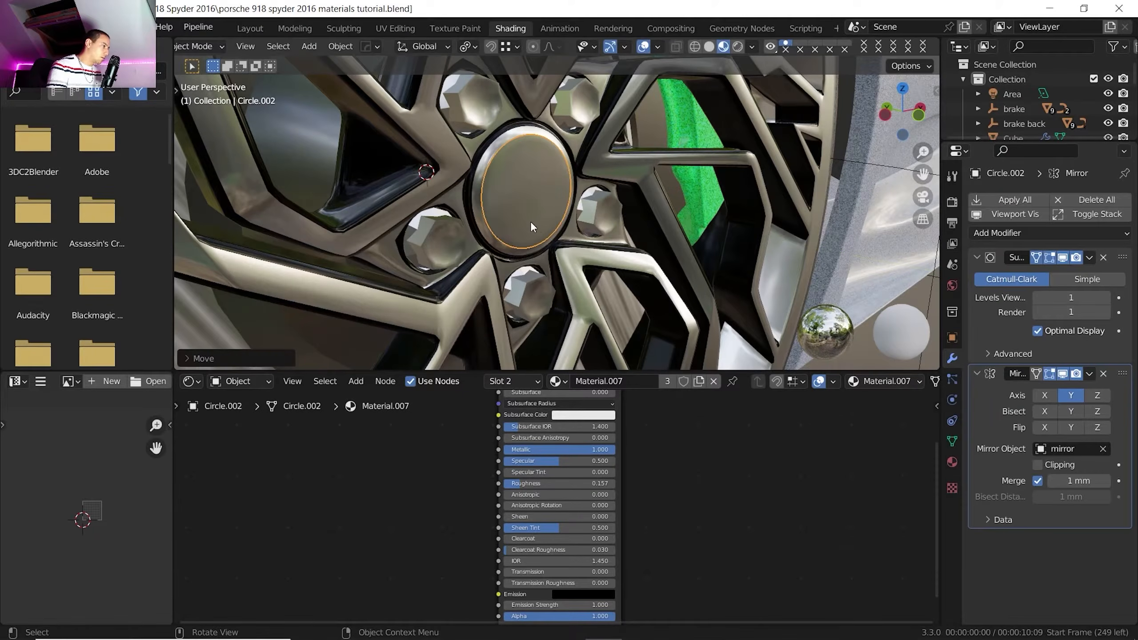
Remove the Subdivision Surface modifier from the separated centre-cap disc
left_click(1102, 375)
key("ctrl+z")
left_click(1103, 259)
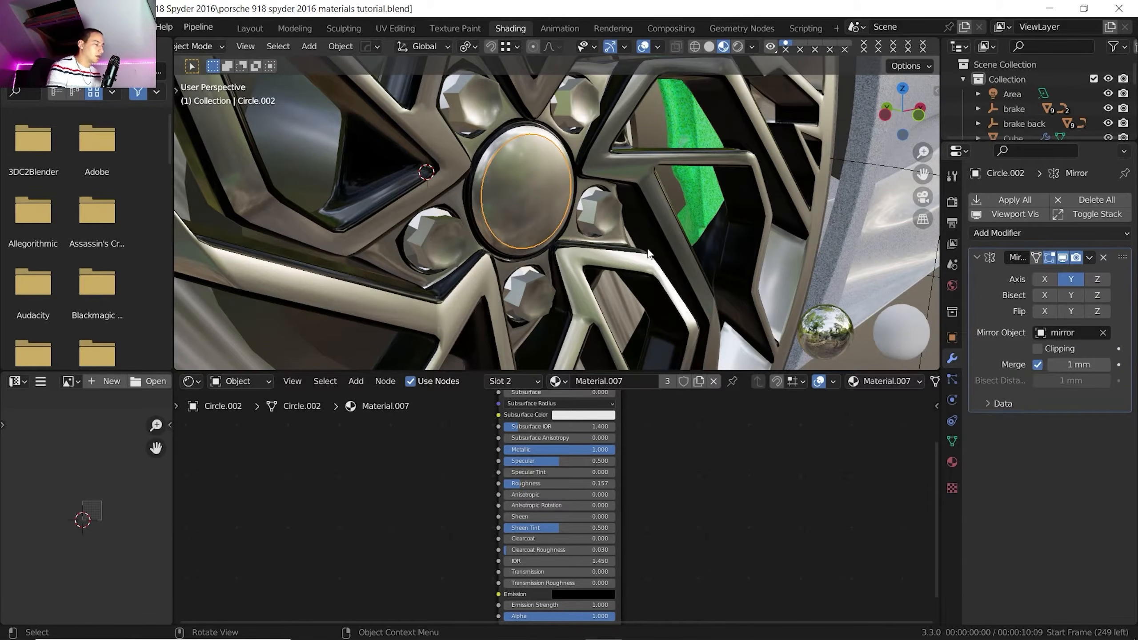
Replace the disc's shared material with a new material named "logo rim"
middle_click_drag(648, 253, 654, 363)
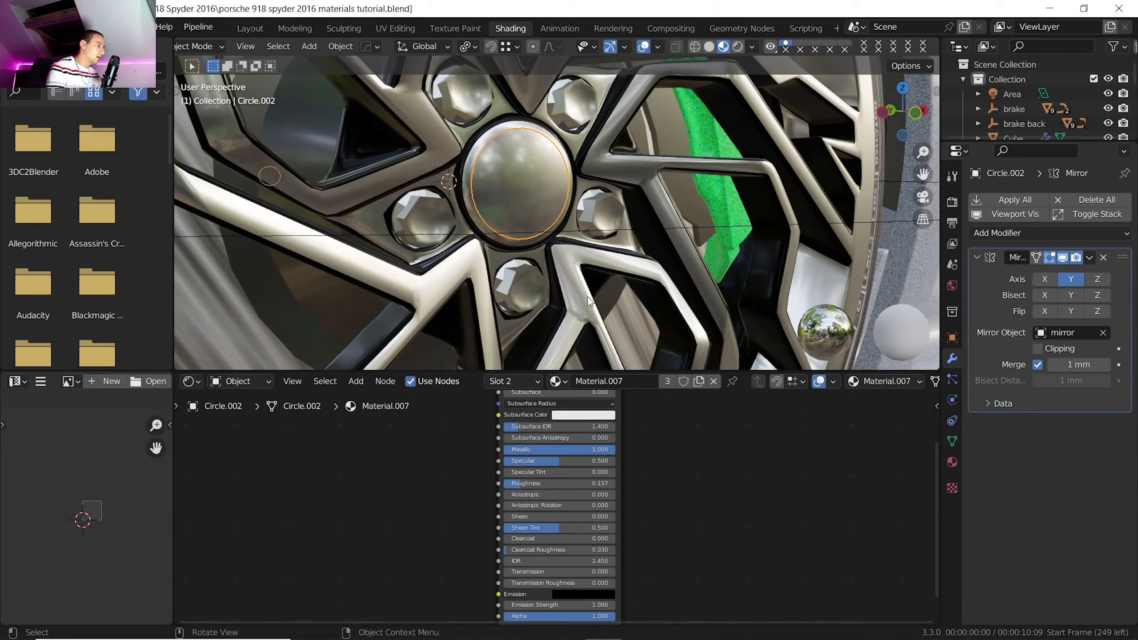
left_click(714, 381)
left_click(591, 384)
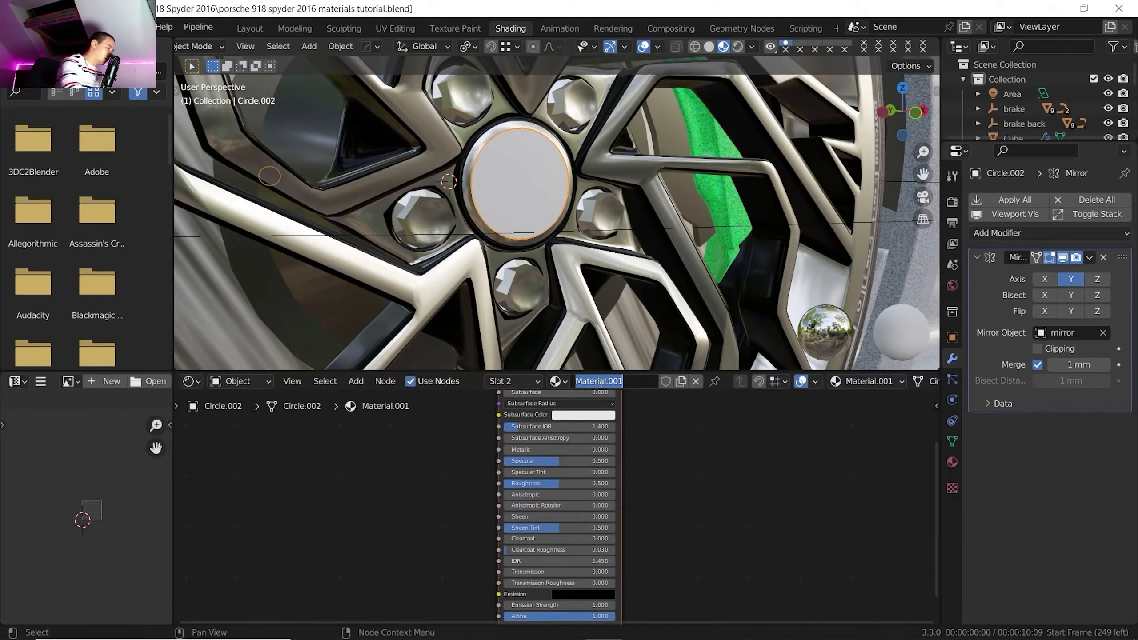
type("logo rim")
key("Return")
Add an Image Texture node to the logo rim material and load pngegg (1).png from the textures folder
middle_click_drag(432, 451, 439, 475)
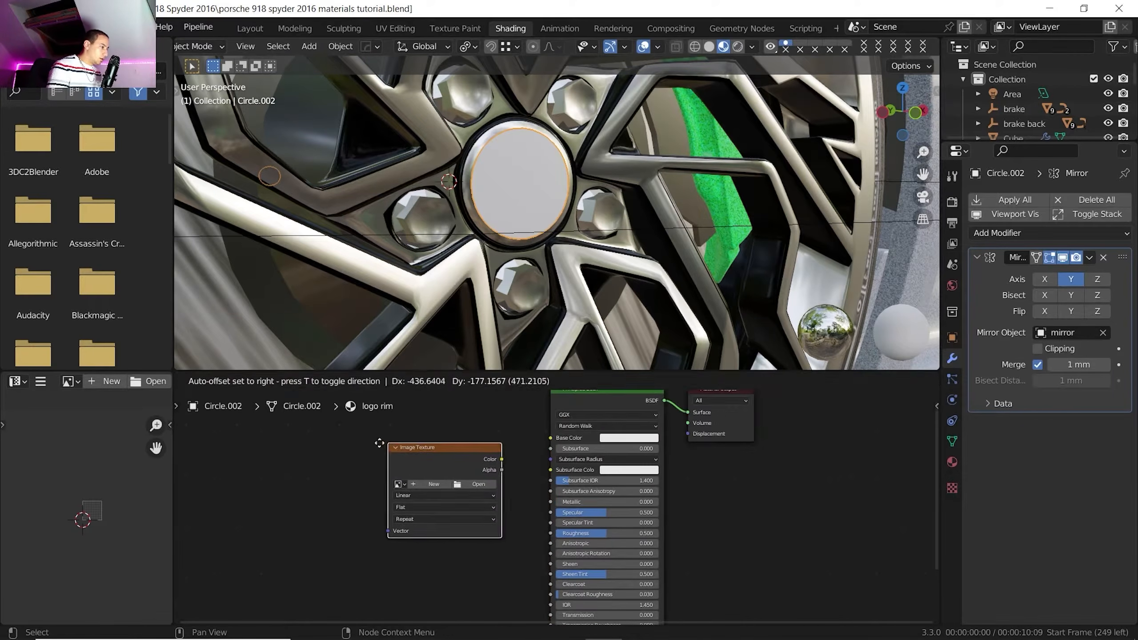
left_click(344, 437)
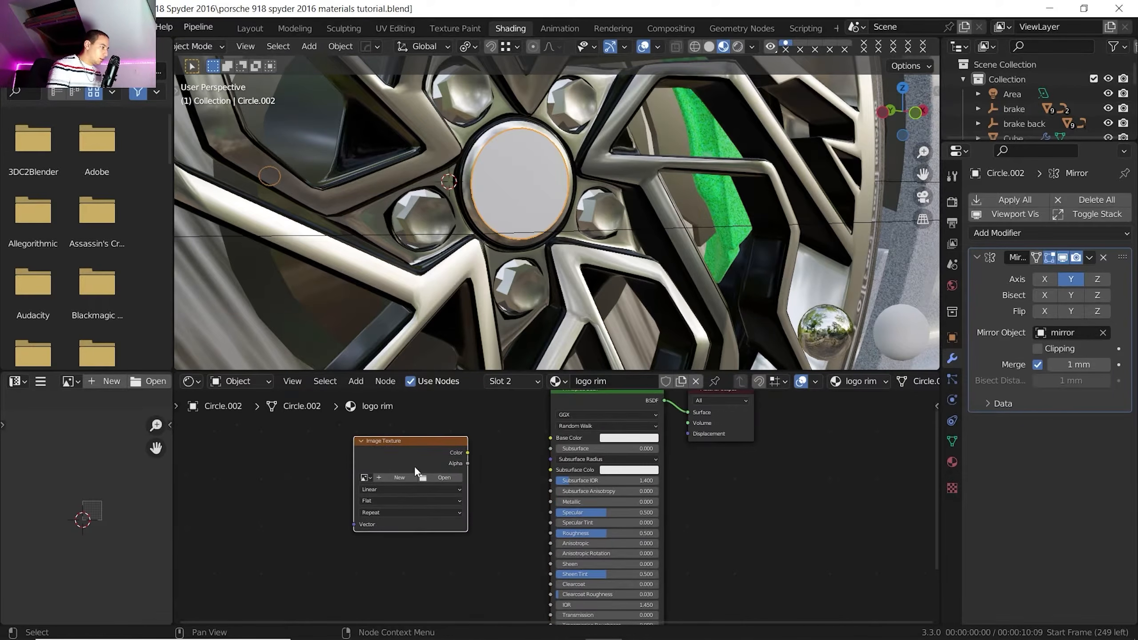
left_click(433, 478)
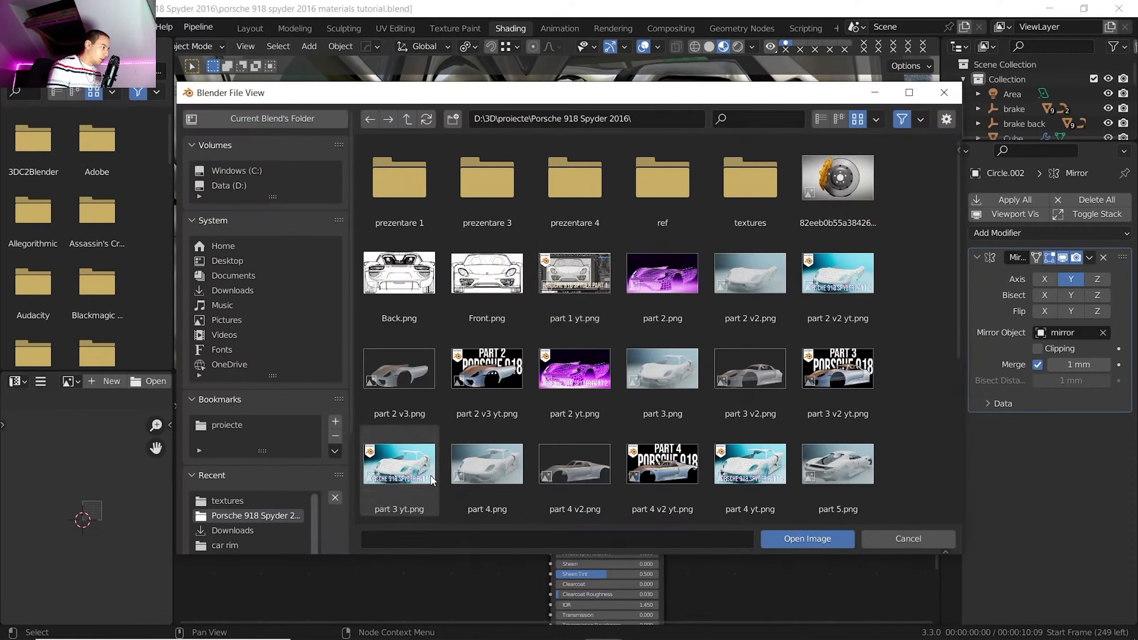
double_click(719, 191)
left_click(750, 179)
left_click(802, 538)
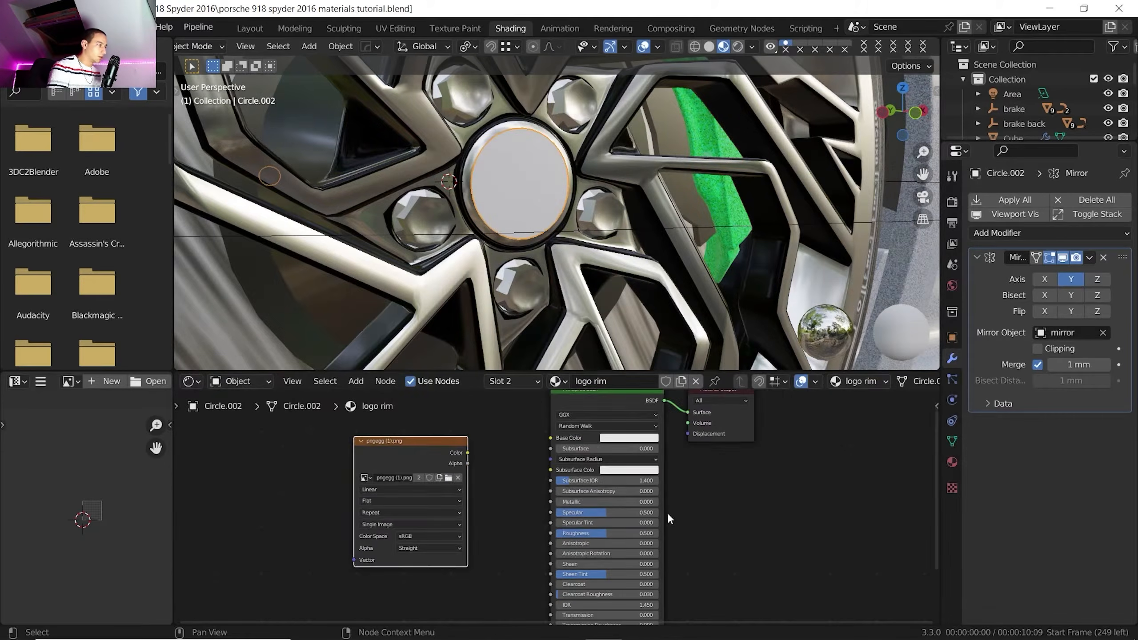
Connect the crest image to Base Color, mapped by Generated coordinates through a Mapping node, with Clip extension and scale 1.37
mouse_move(423, 564)
left_mouse_down()
mouse_move(423, 580)
mouse_move(401, 581)
mouse_move(421, 580)
left_mouse_up()
left_click_drag(366, 471, 408, 493)
left_click_drag(366, 439, 385, 465)
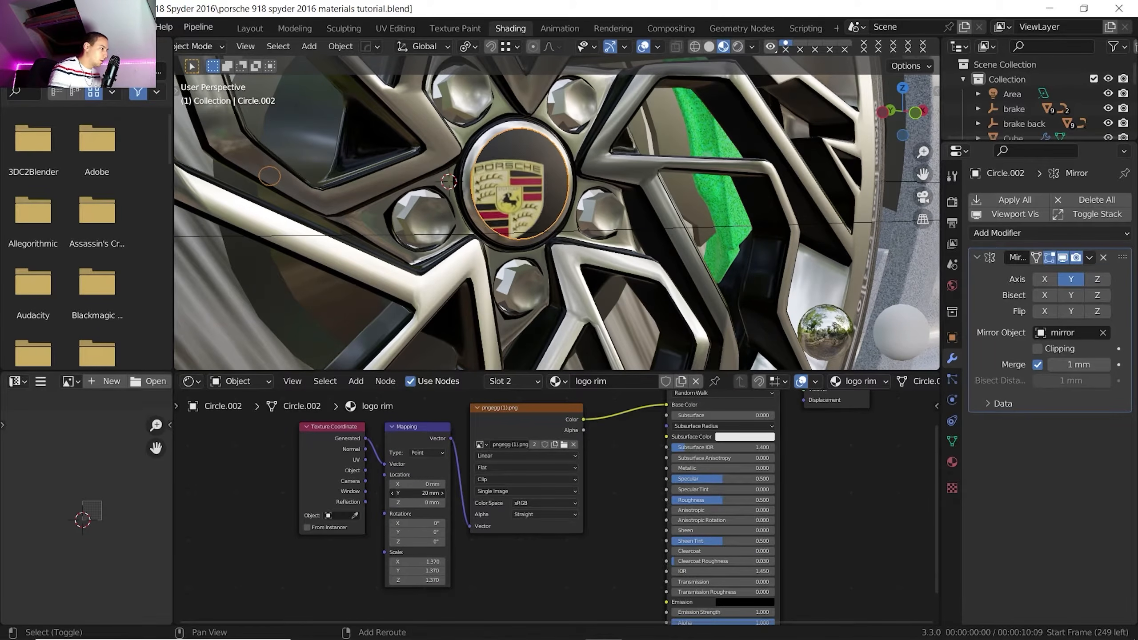
Centre the crest on the cap with the Mapping node's X and Y location and set its scale to 1.29
mouse_move(417, 493)
left_mouse_down()
mouse_move(430, 493)
mouse_move(419, 493)
left_mouse_up()
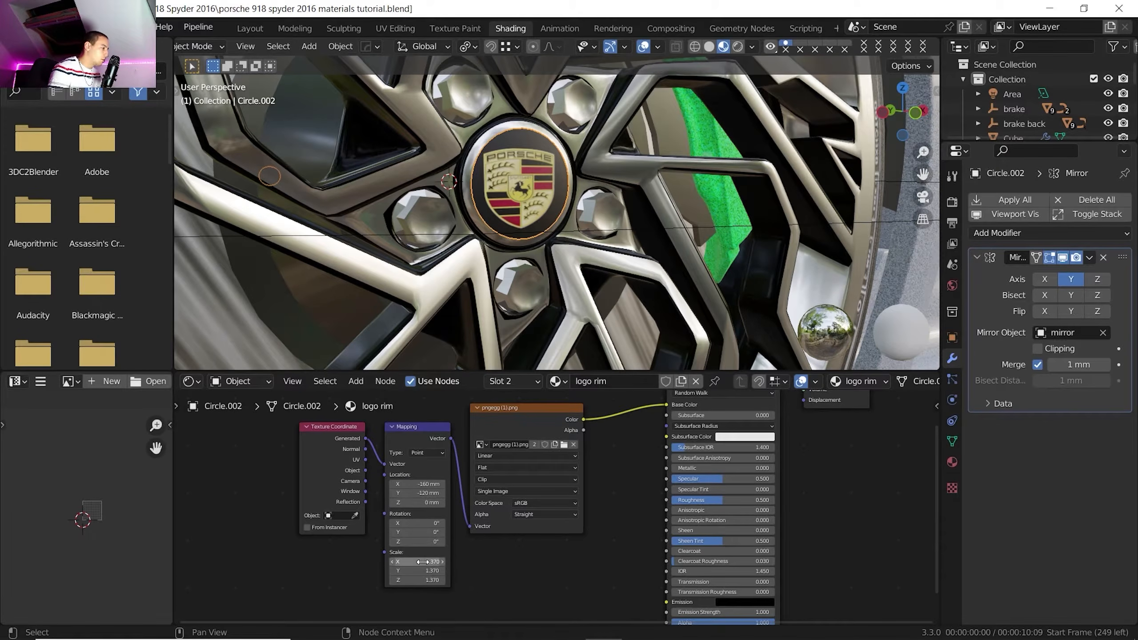
mouse_move(422, 562)
left_mouse_down()
mouse_move(423, 581)
mouse_move(412, 580)
mouse_move(423, 561)
left_mouse_up()
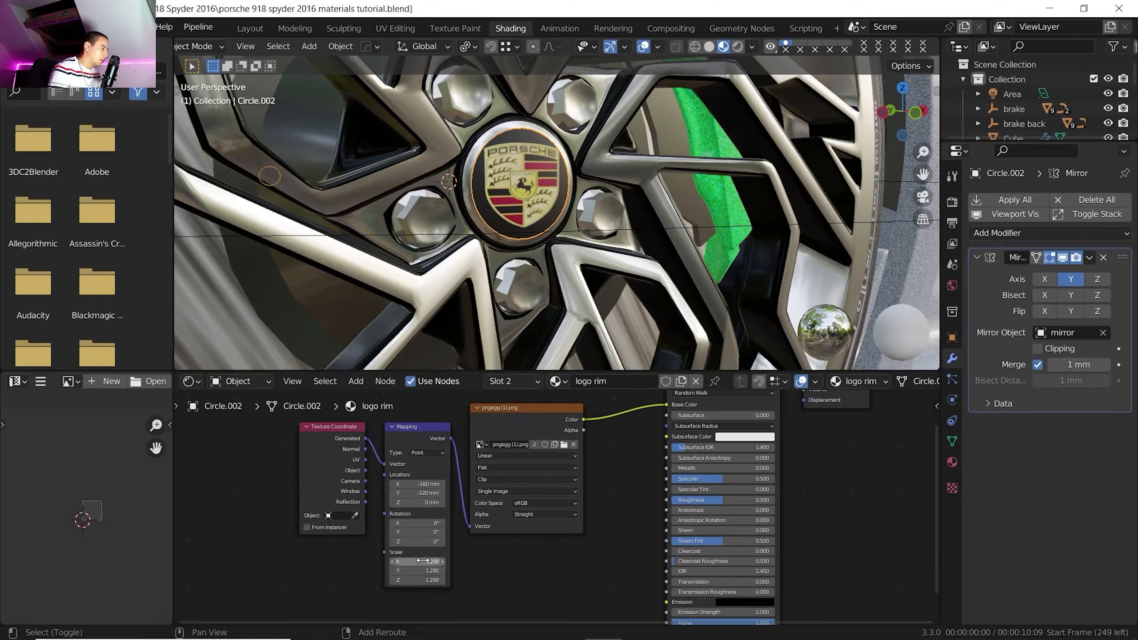
Add a ColorRamp driven by the crest image's Color and connect the image's Alpha to the Principled BSDF's Alpha
scroll(574, 424, "down", 3)
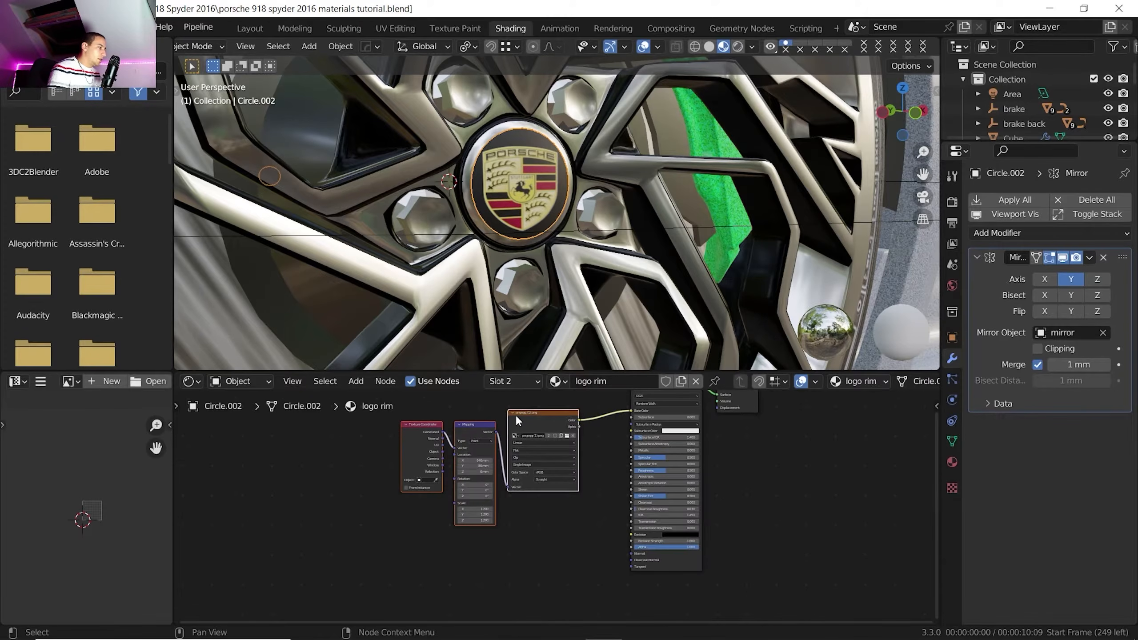
left_click_drag(516, 417, 390, 427)
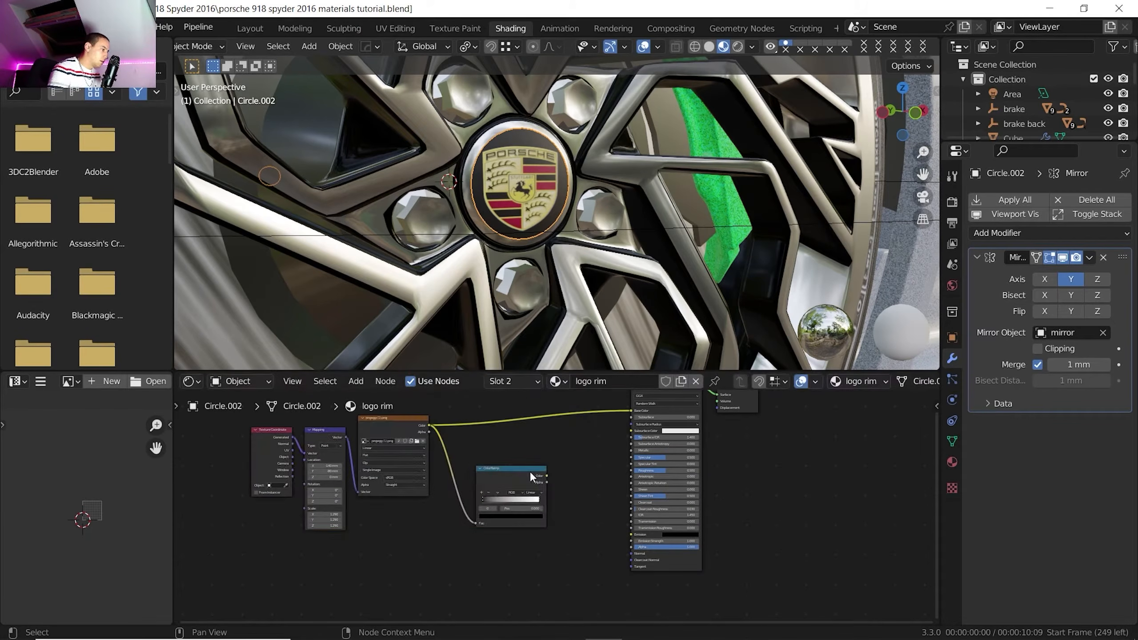
left_click_drag(529, 473, 489, 514)
left_click_drag(430, 432, 631, 547)
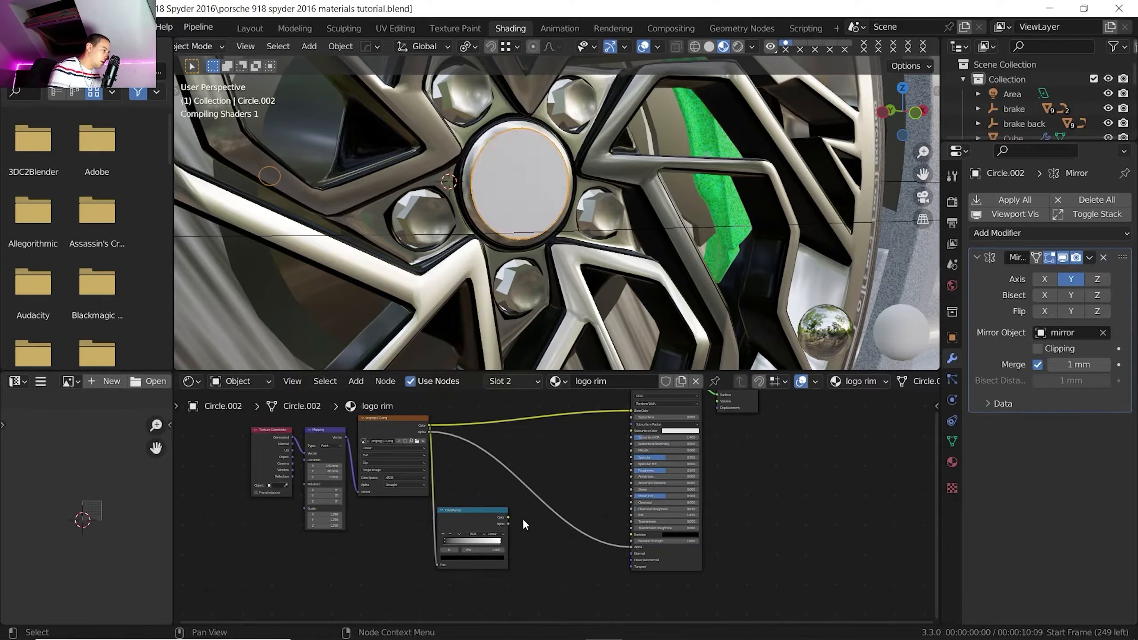
Feed the ColorRamp's Color through a Bump node's Height into the Principled BSDF's Normal
left_click_drag(508, 530, 505, 534)
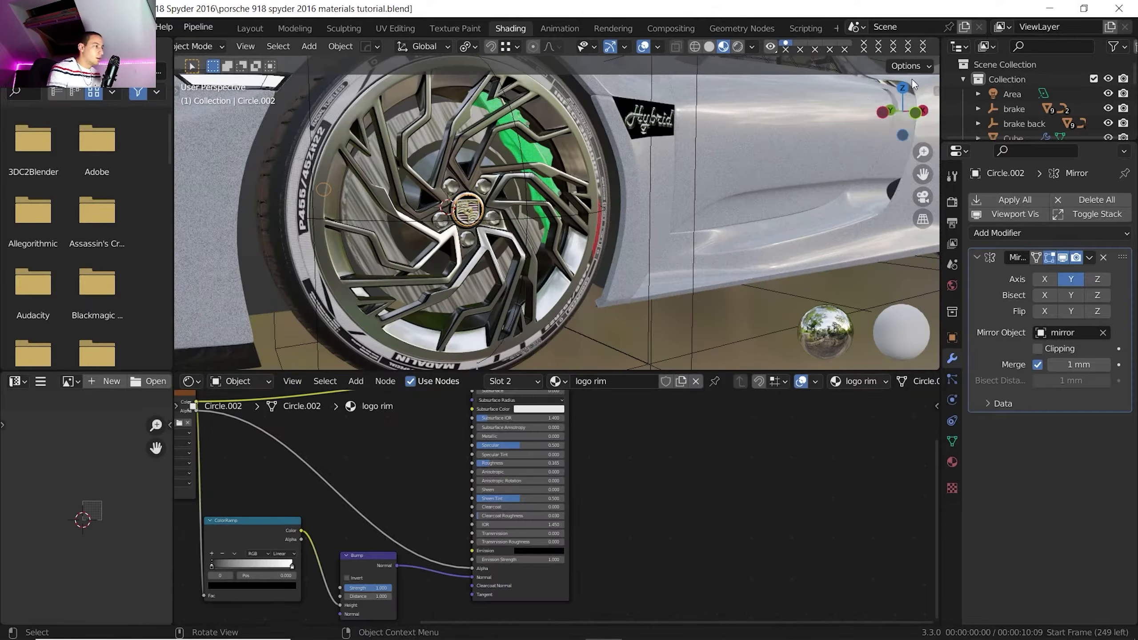
Duplicate the front wheel's crest disc along X to the rear wheel and centre it on that wheel's cap
left_click(912, 114)
middle_click_drag(382, 229, 286, 247, "shift")
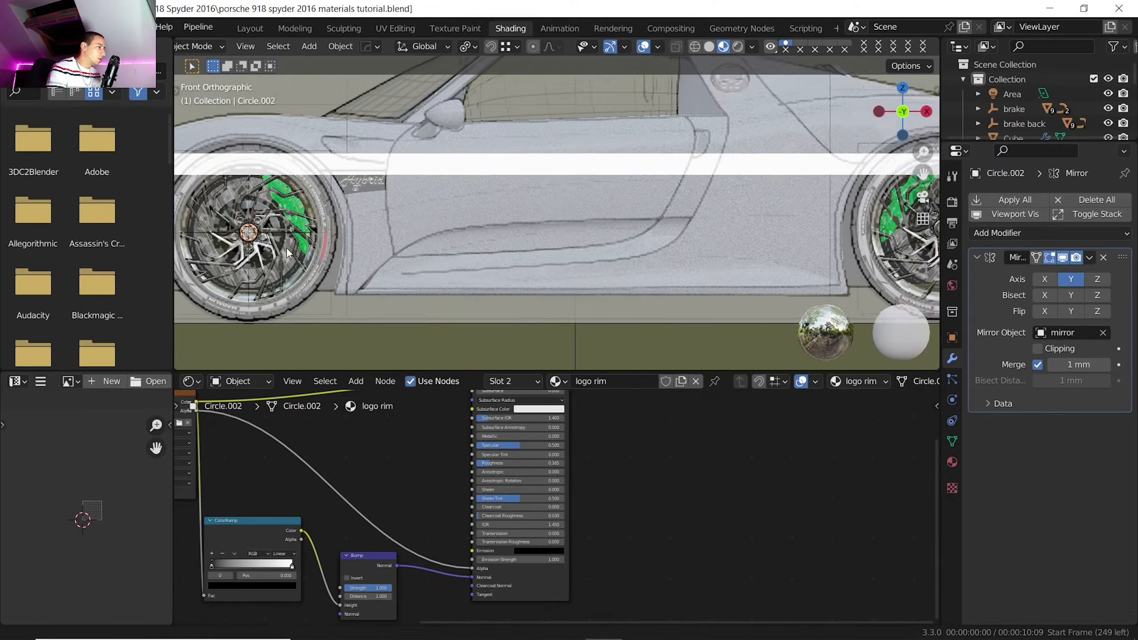
key("shift+d")
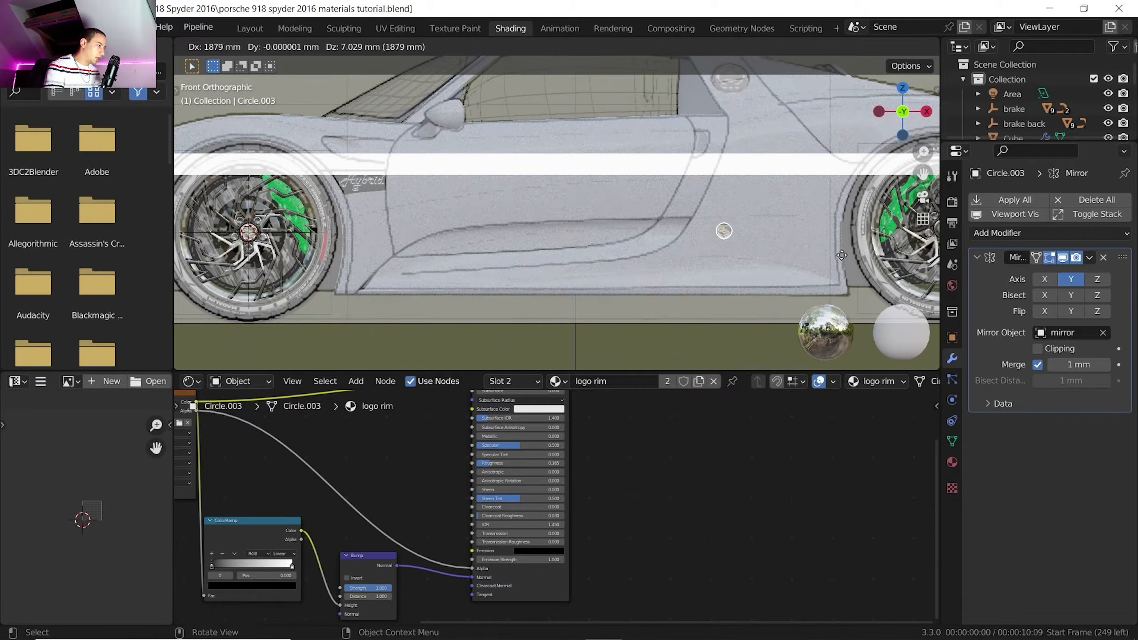
key("x")
left_click(241, 246)
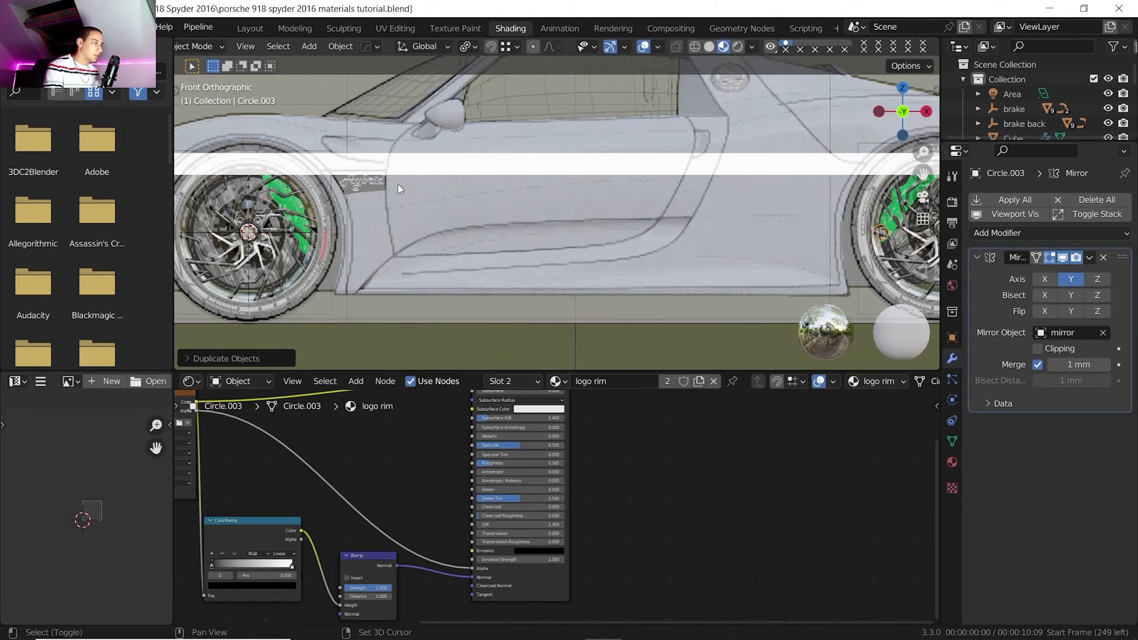
middle_click_drag(447, 194, 855, 179, "shift")
scroll(855, 180, "up", 8)
key("g")
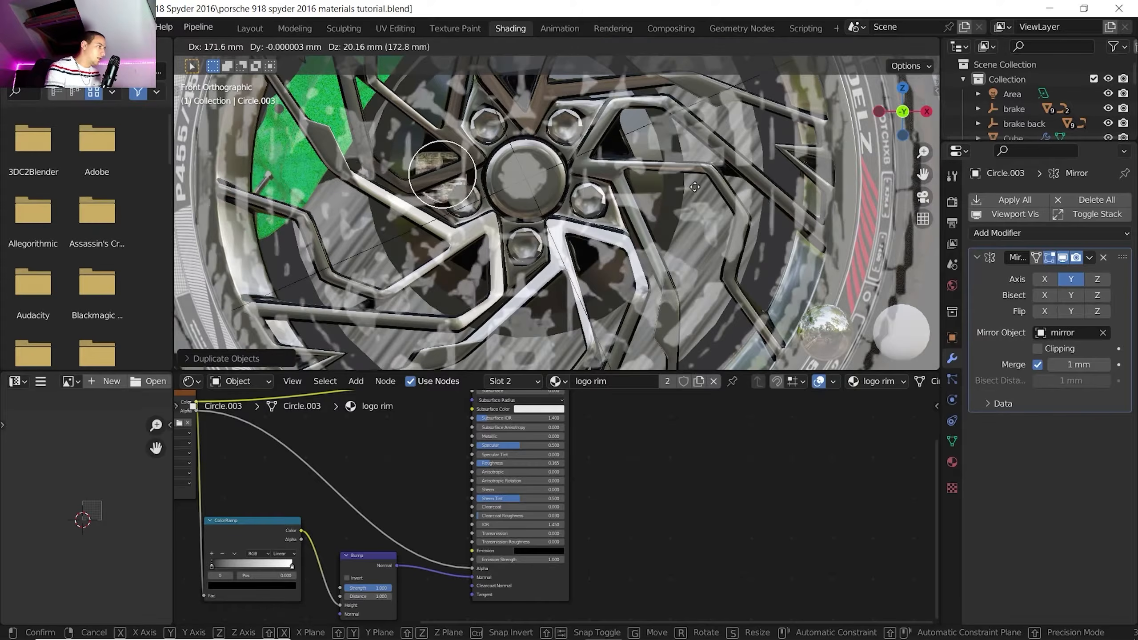
left_click(772, 175)
Move the duplicated crest disc outward along Y until it sits in front of the rear wheel's centre cap
middle_click_drag(650, 186, 688, 196)
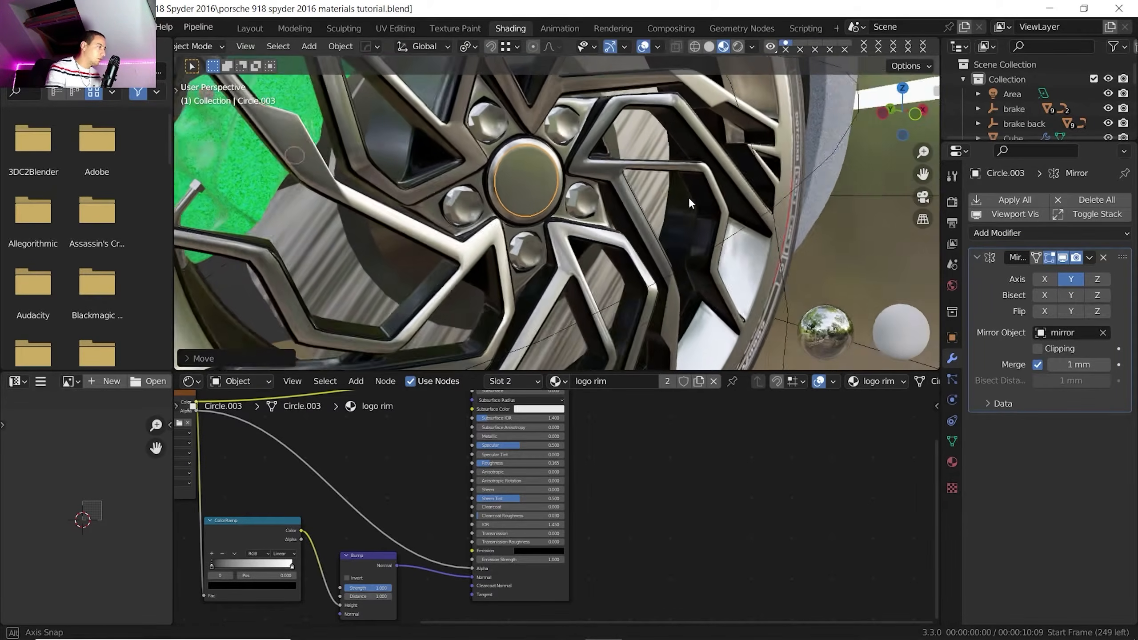
key("g")
key("y")
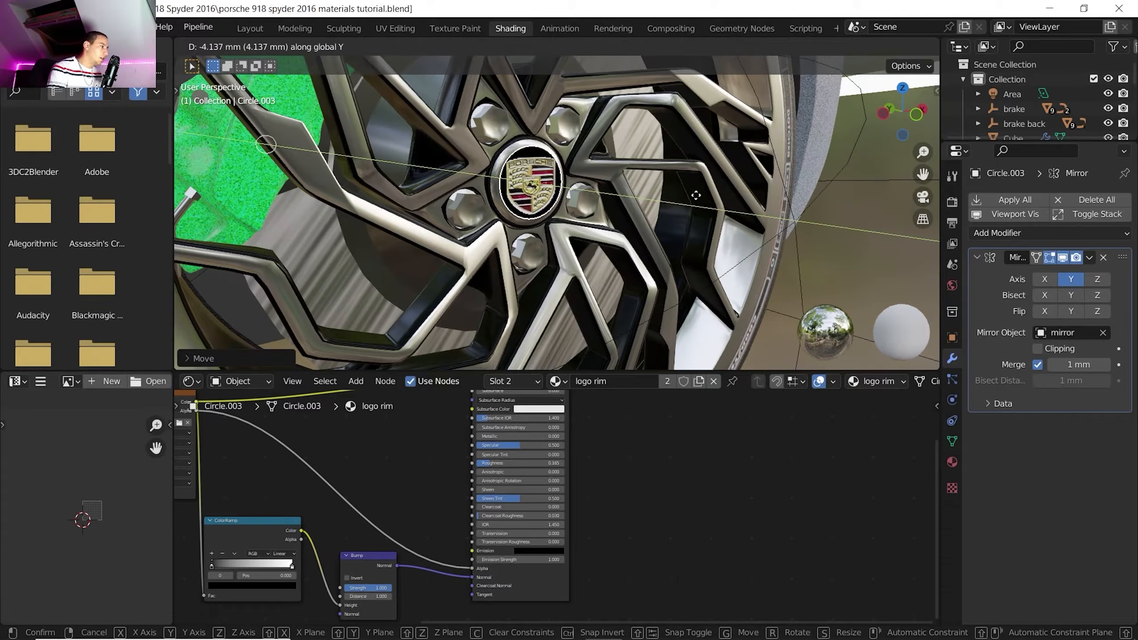
left_click(679, 186)
Duplicate the row of three rear body faces just below the brake light and separate them into their own object
middle_click_drag(676, 185, 494, 184)
scroll(492, 158, "up", 6)
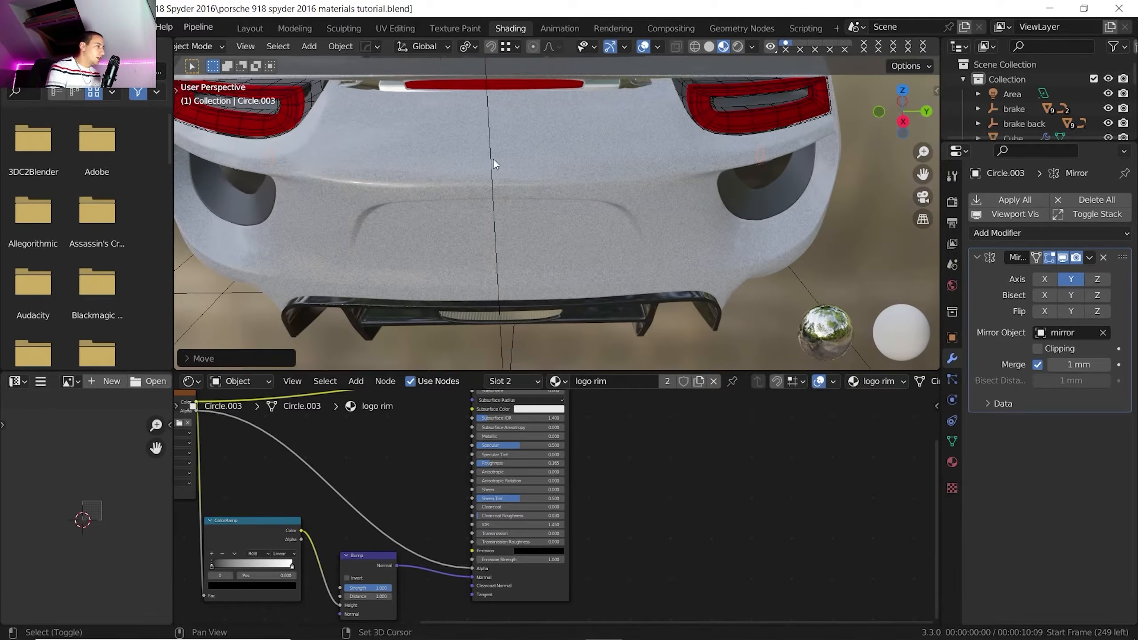
left_click(480, 152)
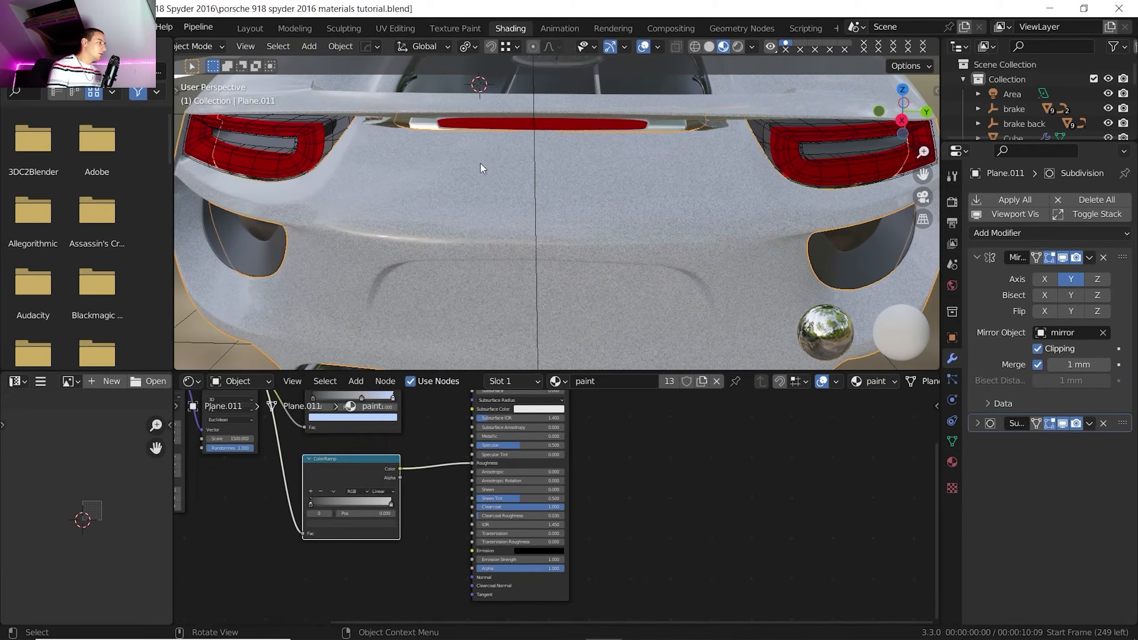
key("Tab")
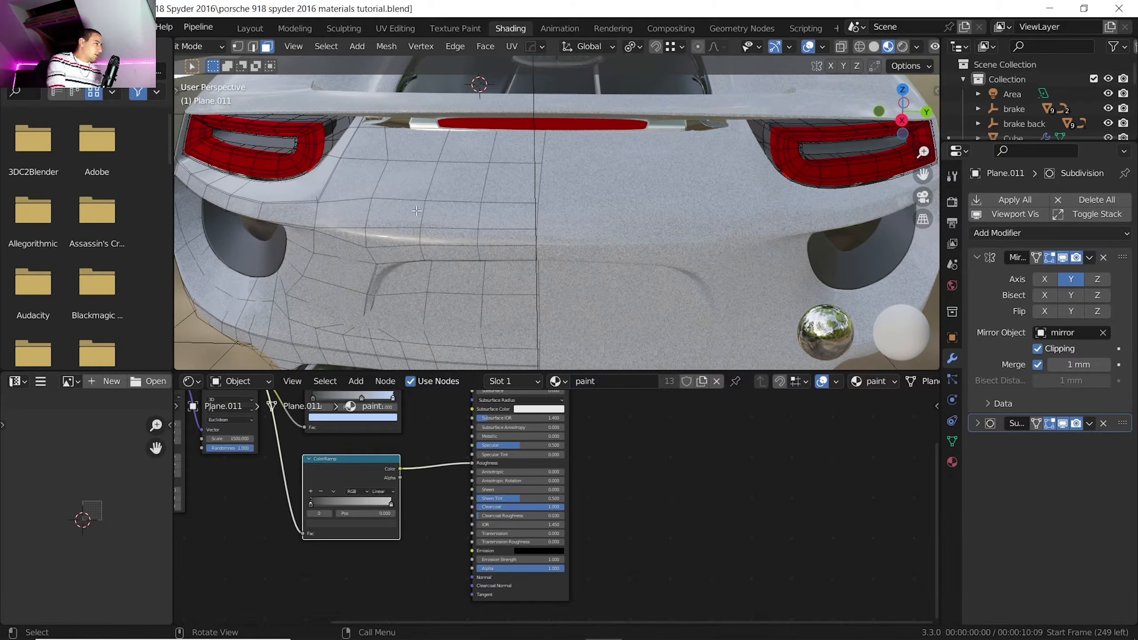
middle_click_drag(423, 209, 444, 198)
left_click(362, 199)
left_click(478, 200, "ctrl")
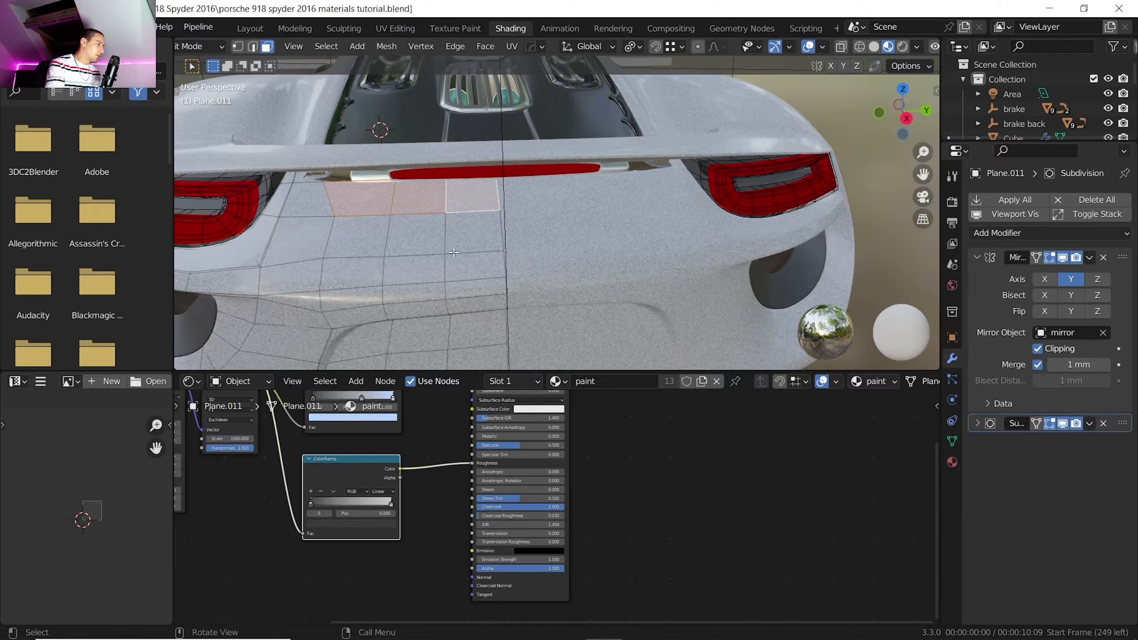
mouse_move(529, 203)
middle_mouse_down()
mouse_move(515, 204)
mouse_move(530, 208)
middle_mouse_up()
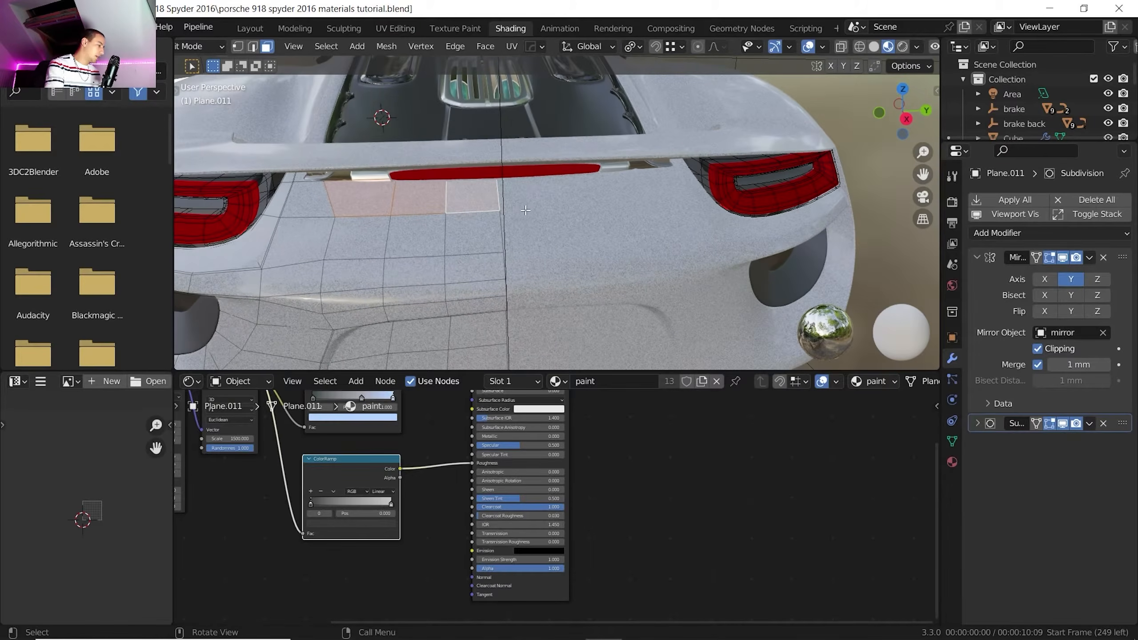
key("shift+d")
right_click(530, 221)
key("p")
left_click(530, 221)
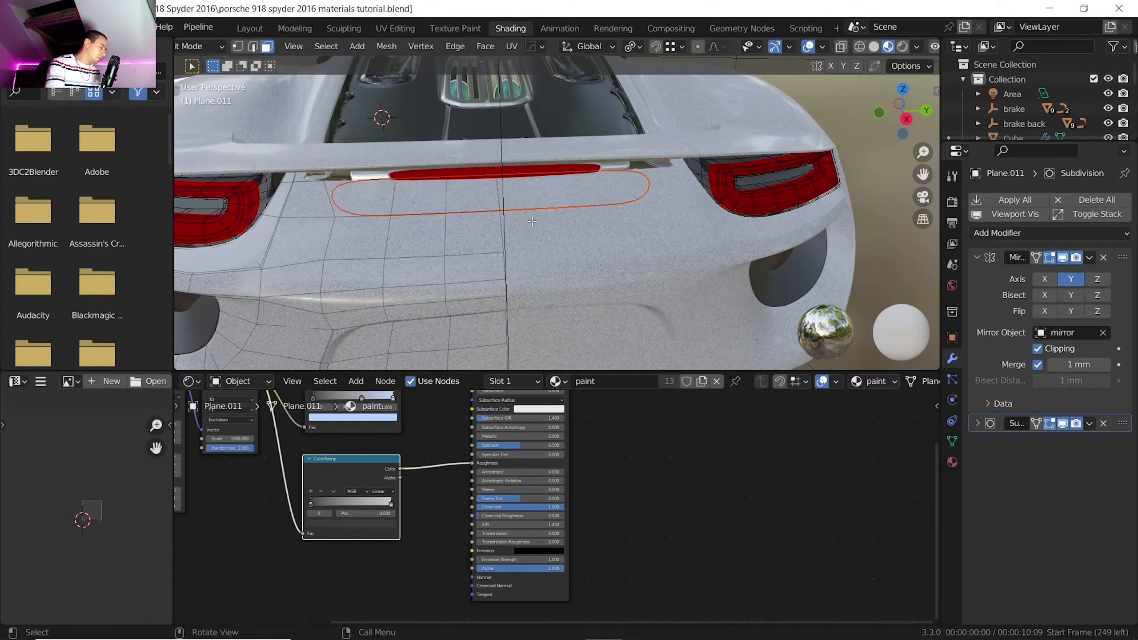
Remove the Subdivision modifier from the separated rear strip and raise it slightly along Z above the bodywork
key("Tab")
left_click(497, 207)
left_click(1102, 424)
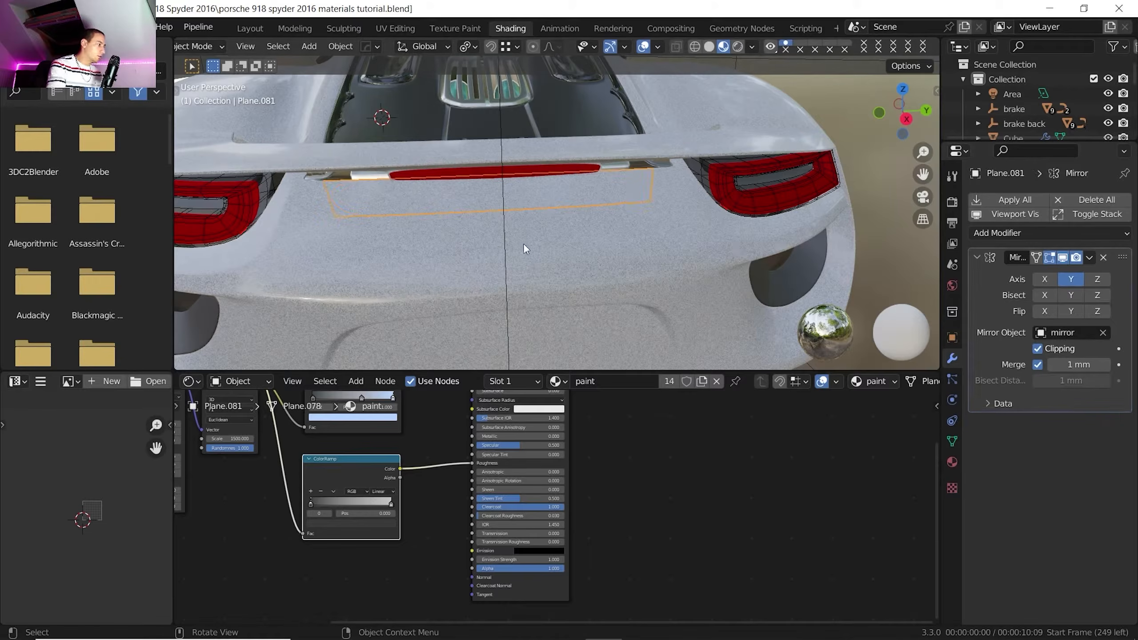
middle_click_drag(523, 243, 500, 225)
key("g")
key("z")
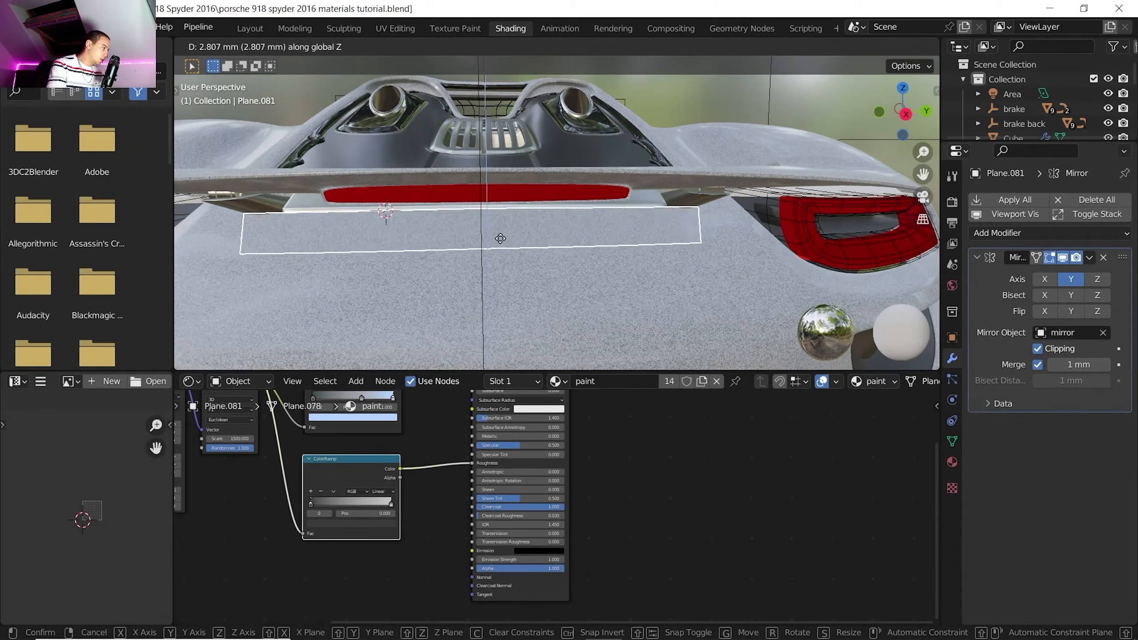
left_click(502, 245)
key("z")
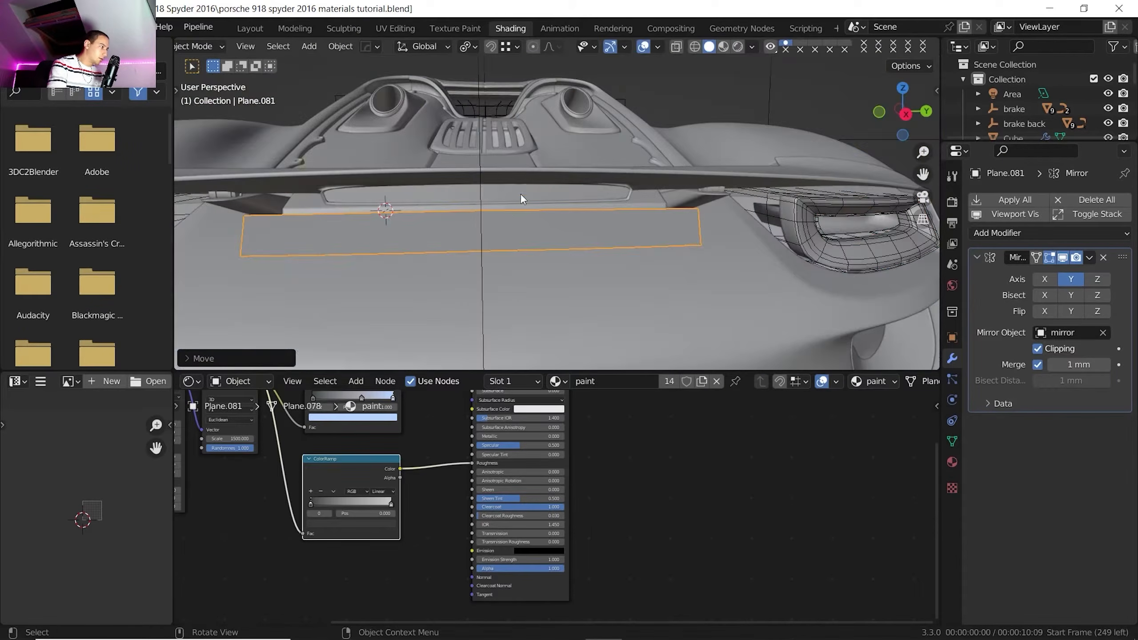
mouse_move(521, 194)
middle_mouse_down()
mouse_move(434, 255)
mouse_move(399, 236)
middle_mouse_up()
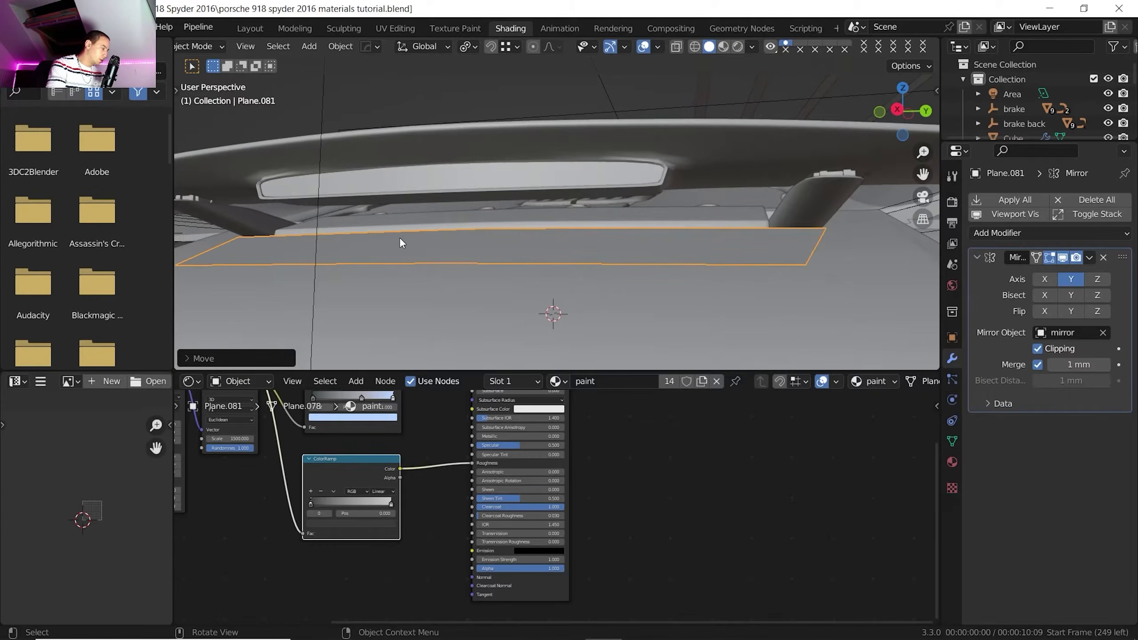
left_click(723, 47)
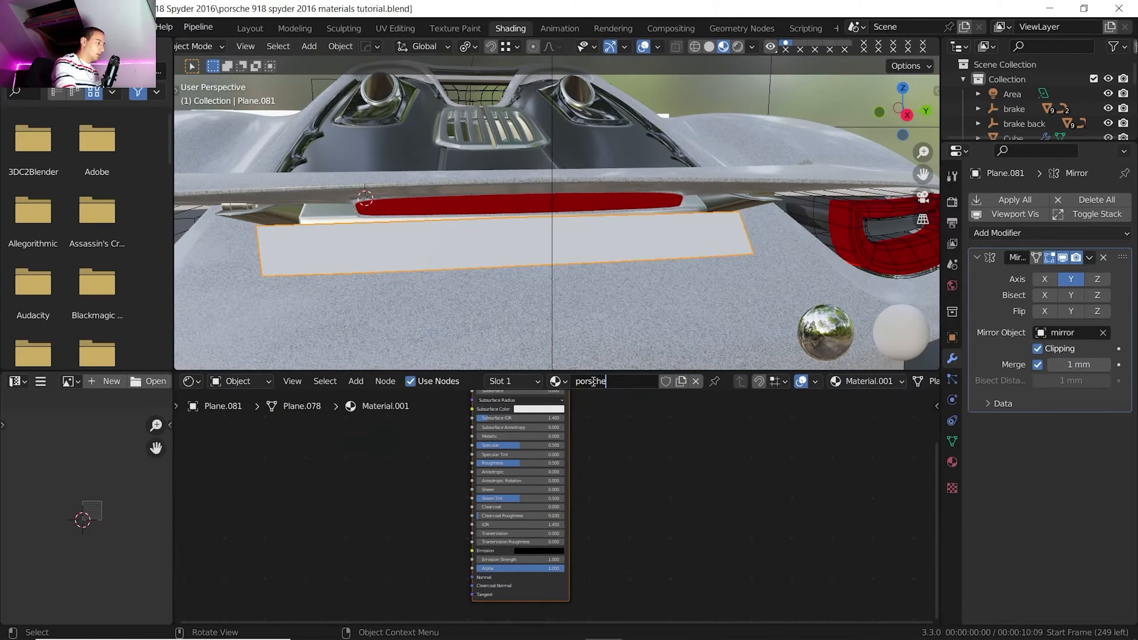
Name the strip's new material porsche and add an Image Texture node loaded with porsche.png from the textures folder
key("Return")
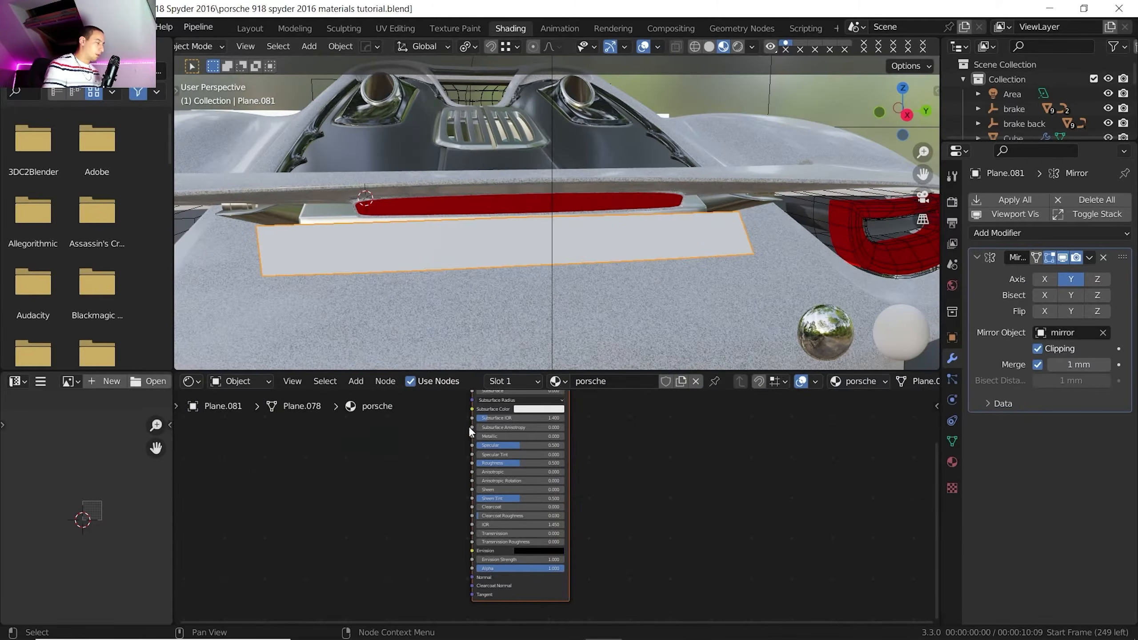
key("Home")
key("shift+a")
mouse_move(450, 495)
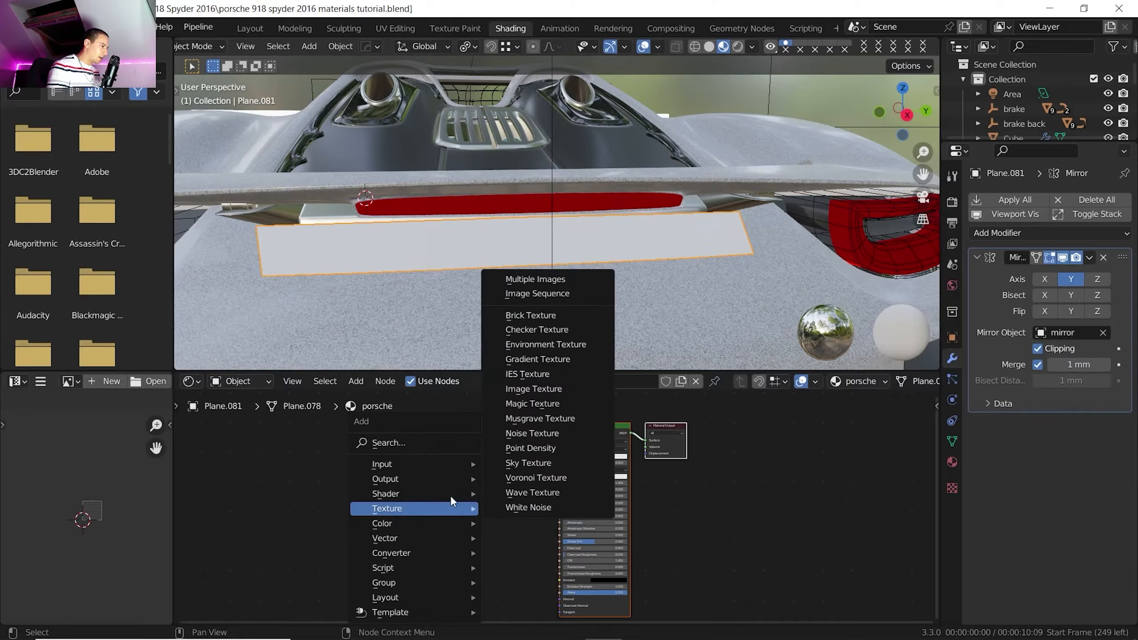
left_click(533, 389)
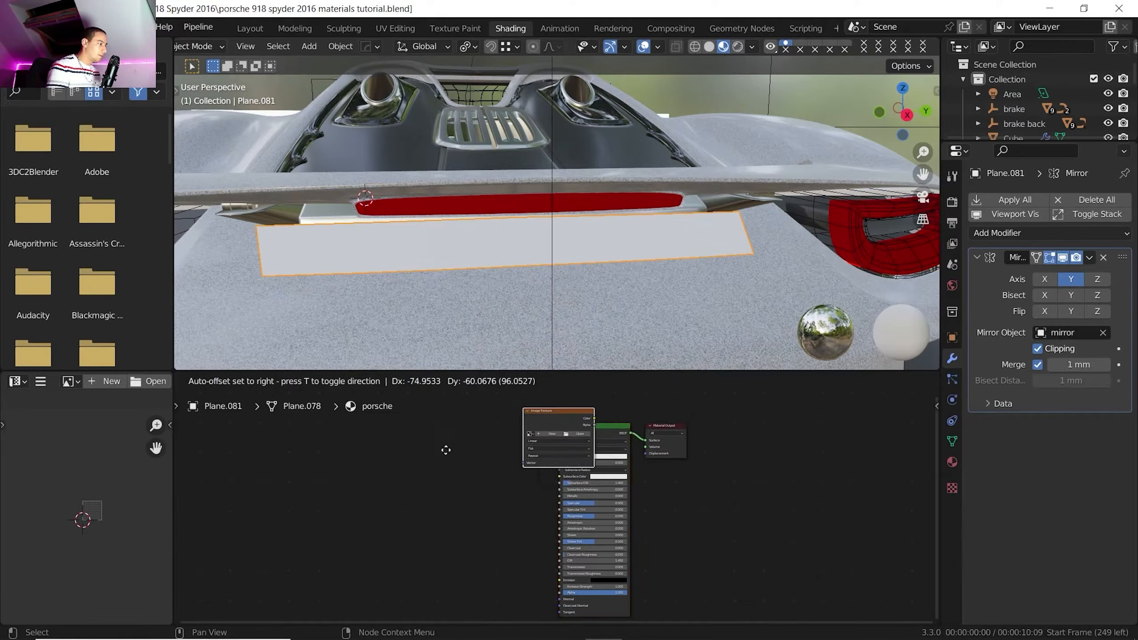
left_click(285, 496)
left_click(415, 476)
double_click(751, 177)
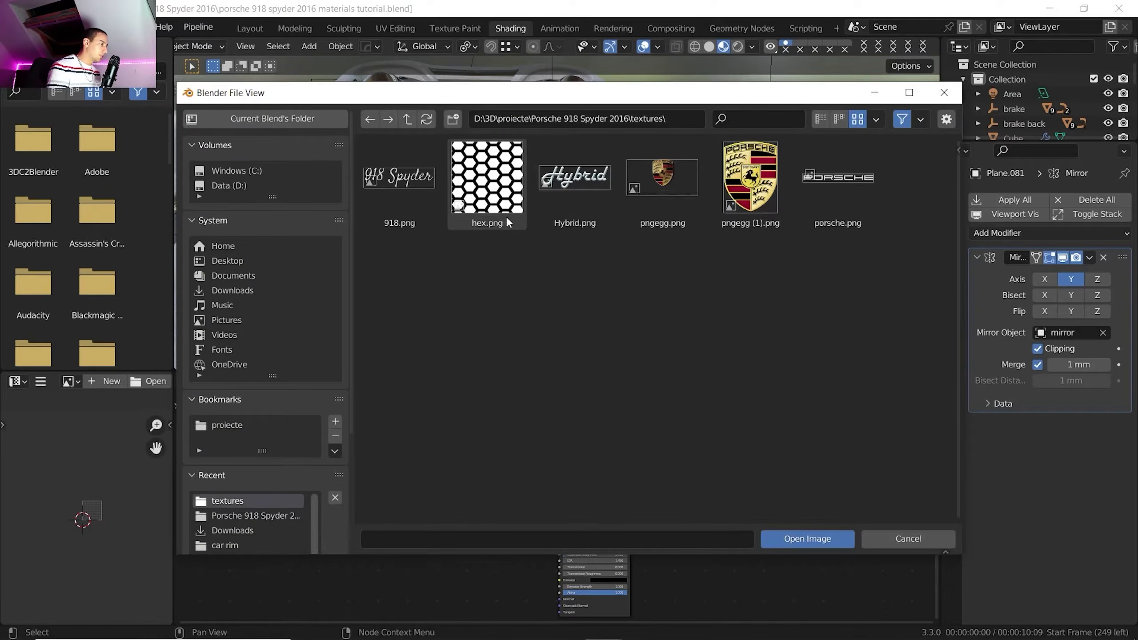
left_click(837, 197)
left_click(795, 540)
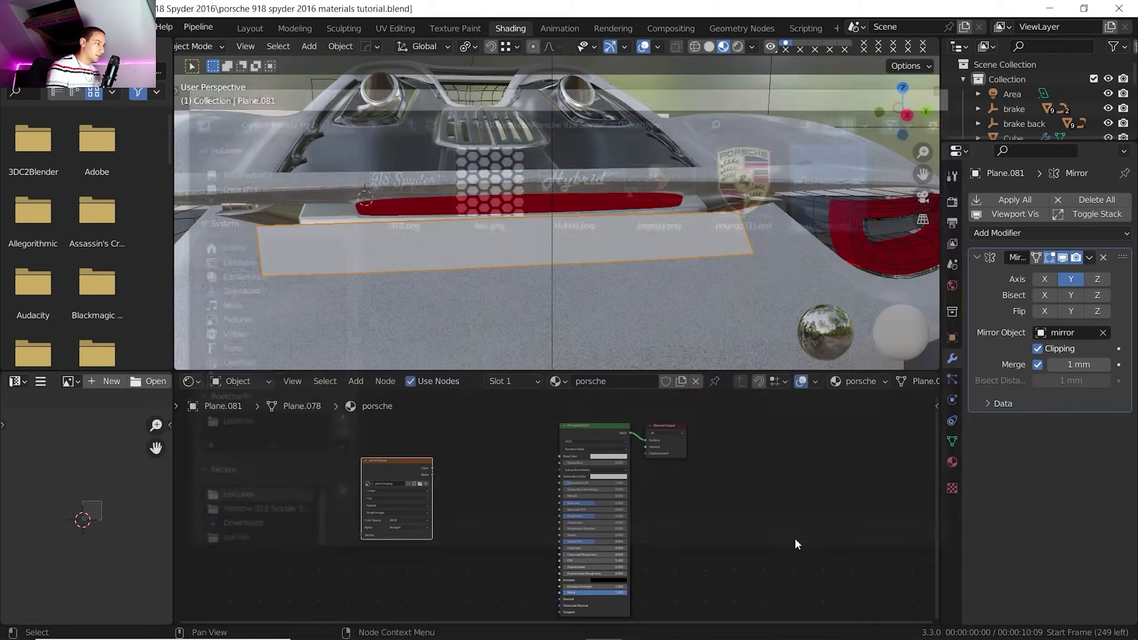
Connect the porsche.png Color to Base Color and add Texture Coordinate and Mapping nodes, with the image set to Clip
left_click_drag(432, 465, 458, 446)
left_click_drag(459, 449, 559, 457)
middle_click_drag(423, 457, 455, 406)
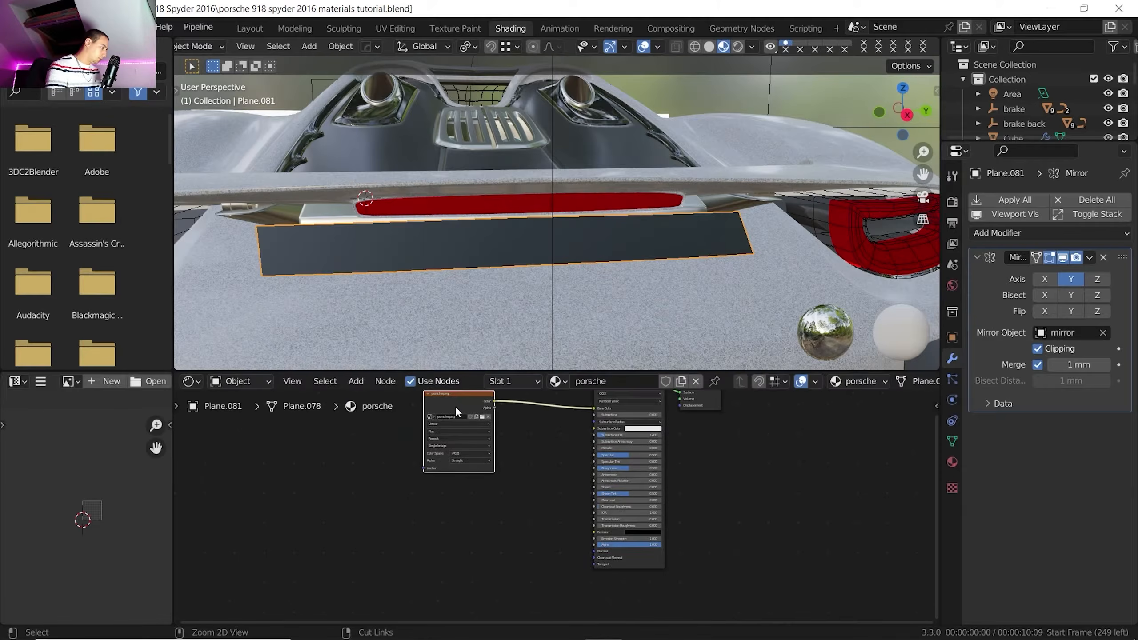
key("ctrl+t")
scroll(455, 426, "up", 3)
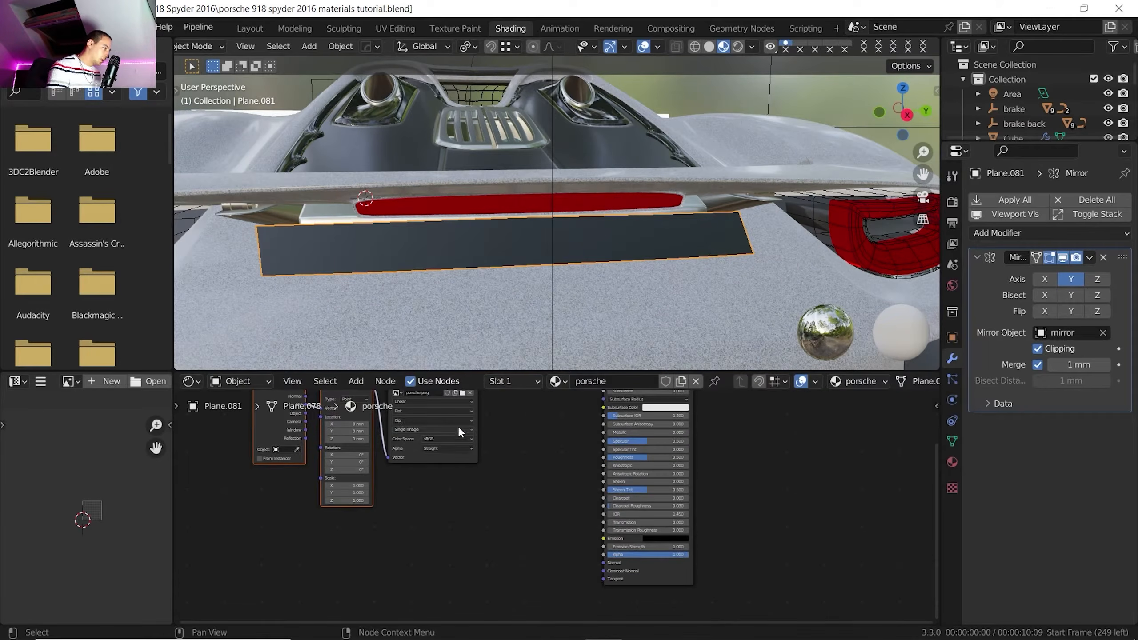
scroll(481, 448, "down", 1)
middle_click_drag(481, 448, 470, 462)
Connect the image's Alpha to the Principled BSDF's Alpha and drive the Mapping node with Generated coordinates
left_click_drag(468, 399, 585, 563)
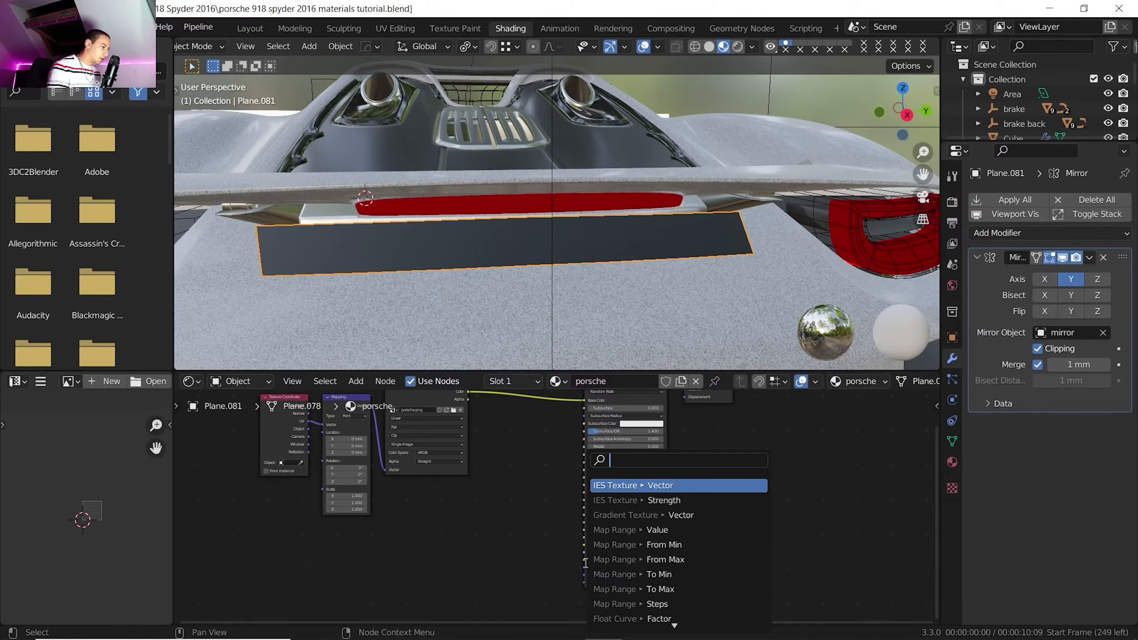
left_click(467, 484)
left_click_drag(467, 398, 585, 557)
middle_click_drag(514, 497, 655, 535)
scroll(565, 499, "up", 3)
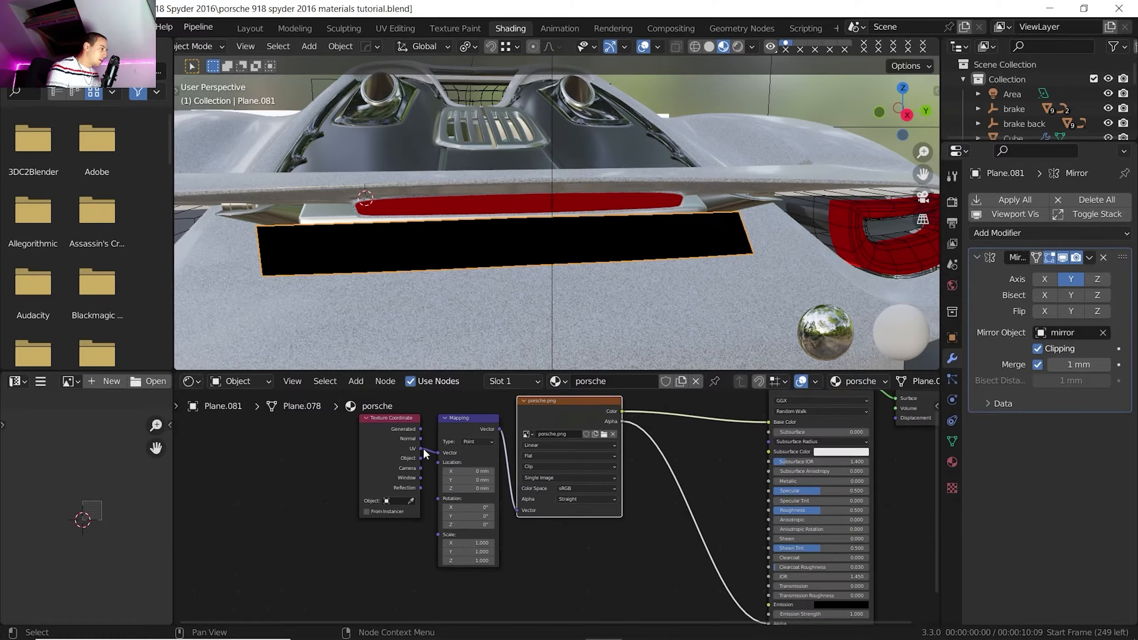
left_click_drag(439, 454, 437, 452)
left_click(420, 429)
scroll(444, 427, "down", 3)
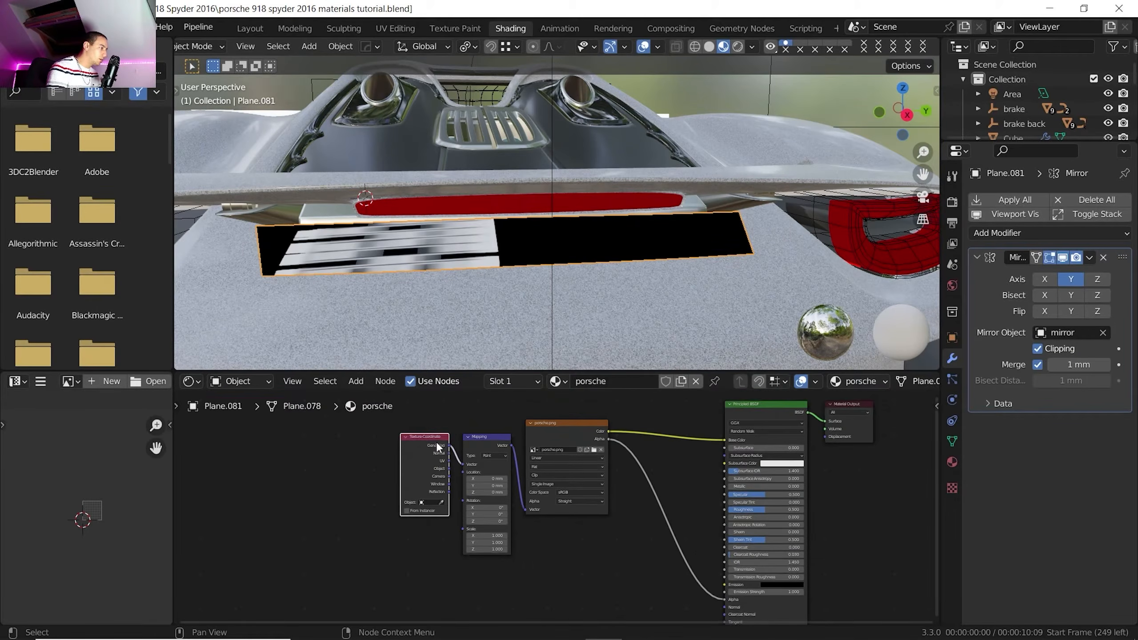
Try orienting the lettering with a Mapping Z rotation of 90° and location X 1320 mm, Y 120 mm
scroll(435, 441, "up", 3)
left_click_drag(448, 519, 462, 519)
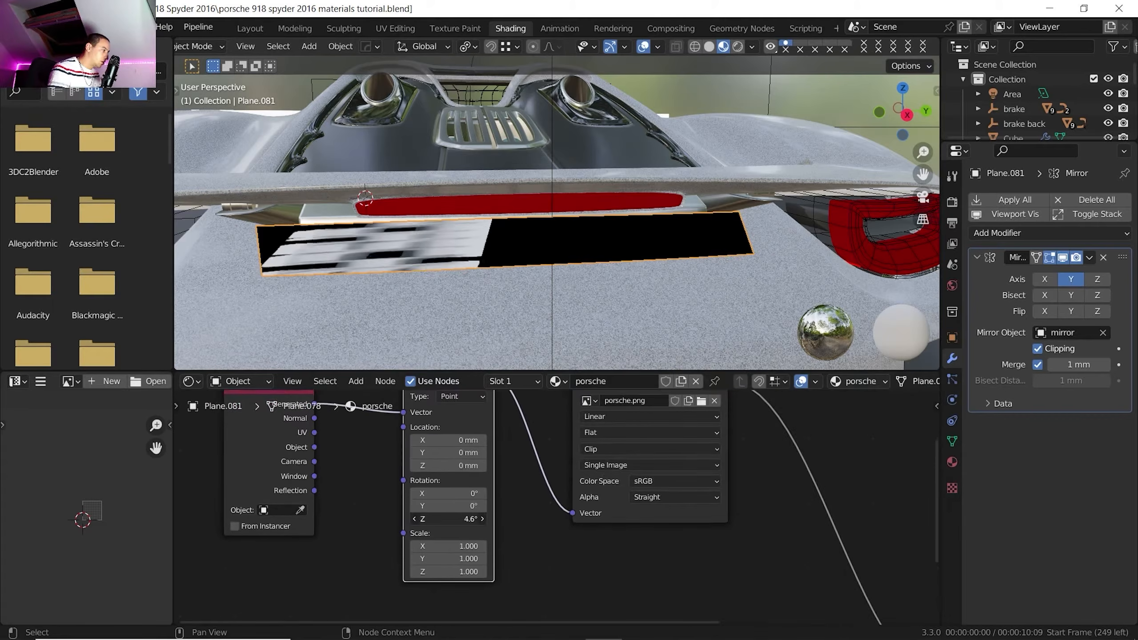
left_click(454, 520)
key("Return")
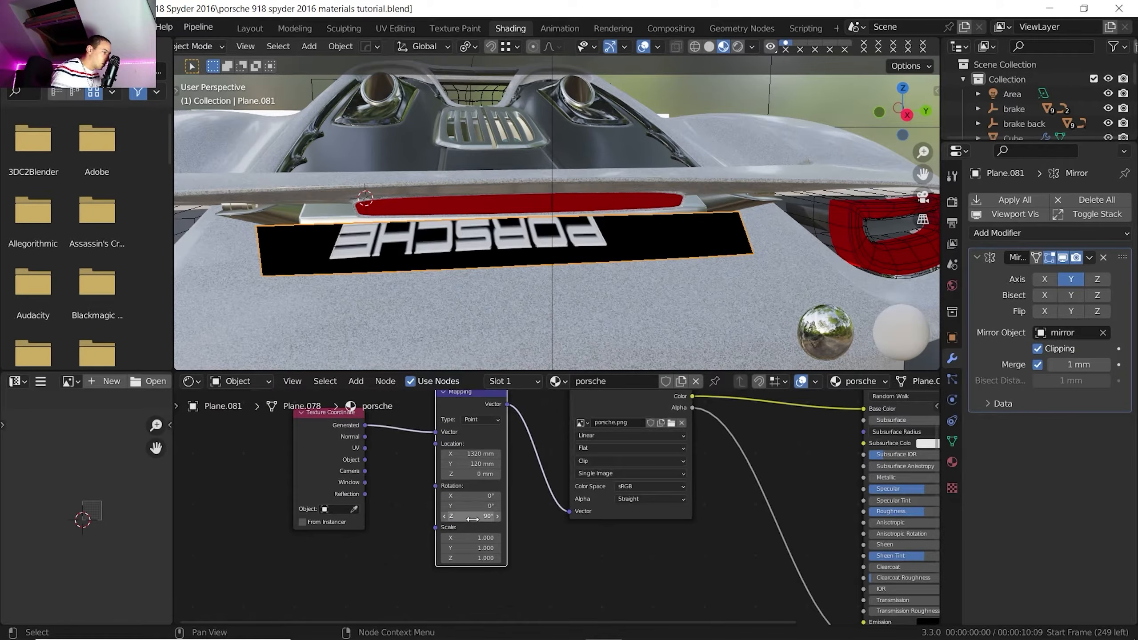
Set the Mapping node's Z rotation to -90° and its location to X -360 mm and Y 1050 mm
left_click(473, 519)
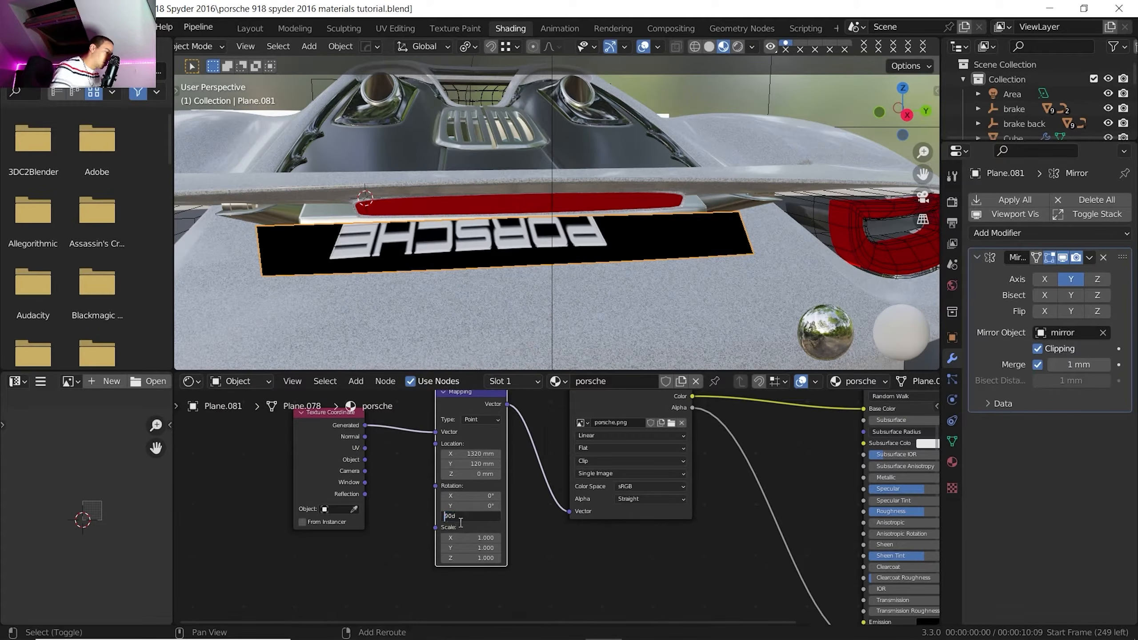
type("-")
key("Return")
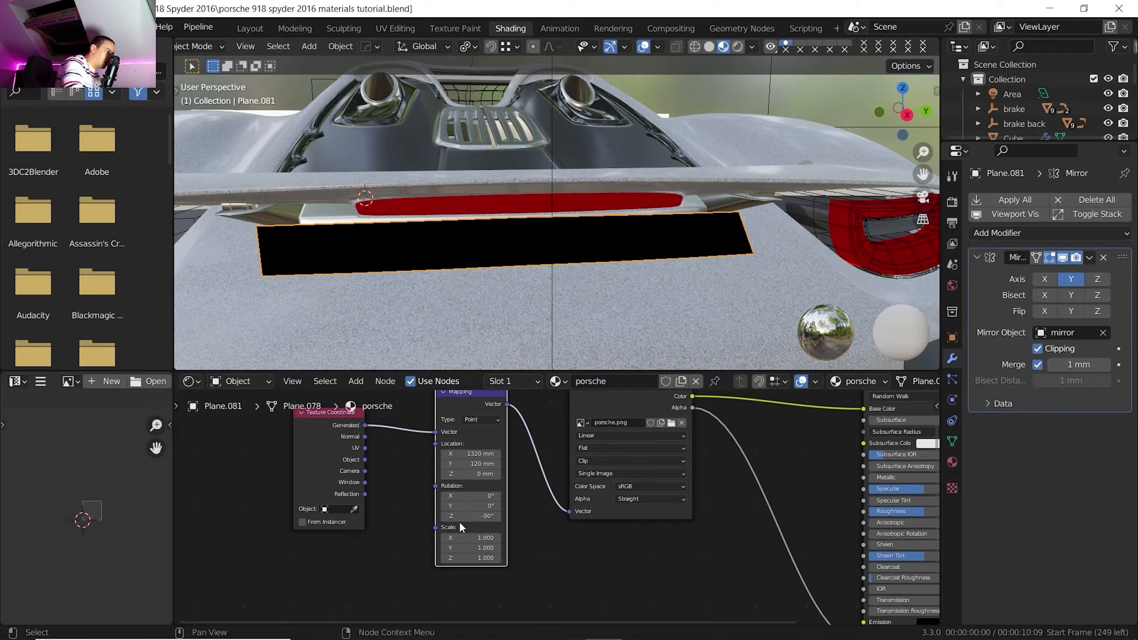
left_click_drag(469, 454, 394, 454, "shift")
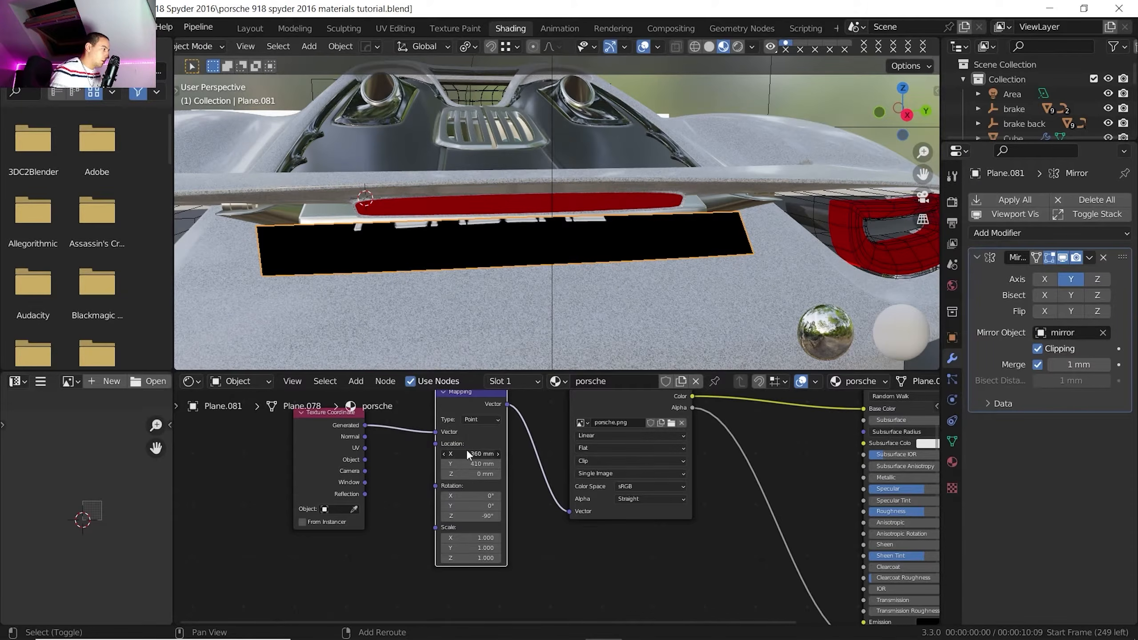
left_click_drag(470, 464, 533, 464)
scroll(512, 289, "down", 2)
scroll(512, 294, "up", 4)
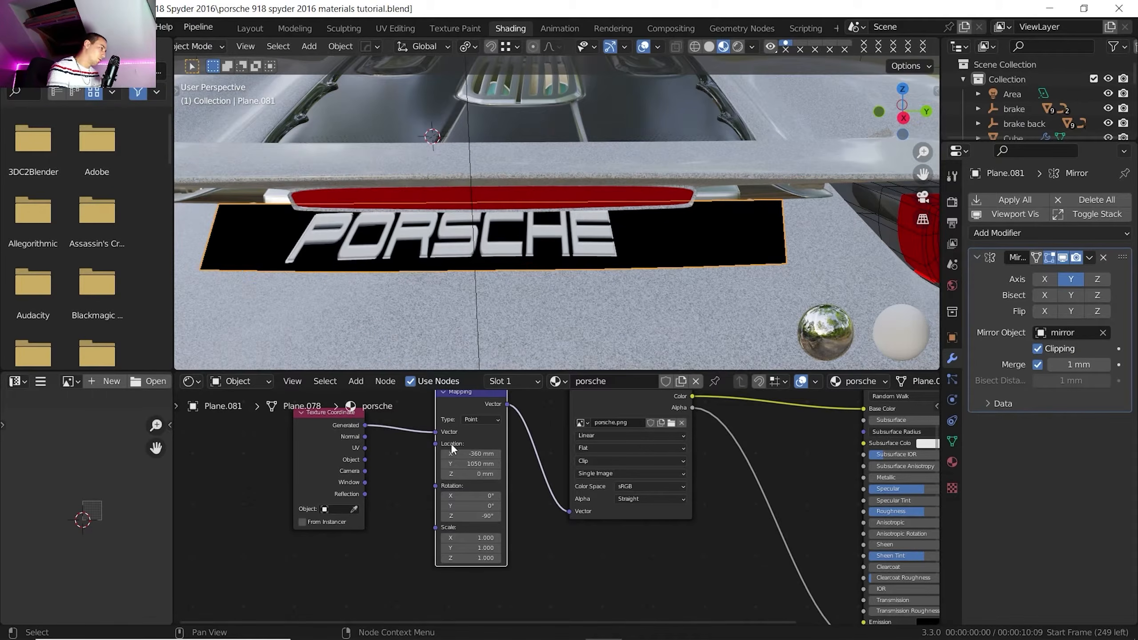
Apply the Mirror modifier on the rear lettering strip
left_click(1089, 257)
left_click(1067, 271)
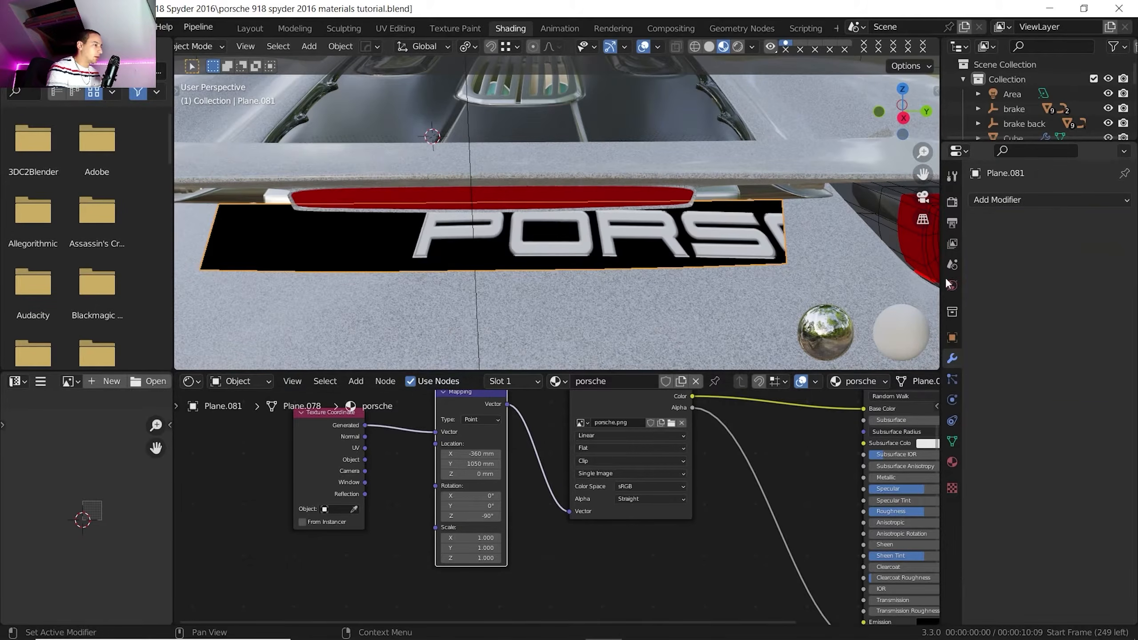
Unwrap the rear lettering strip and drive its Mapping node with the UV coordinates
key("Tab")
middle_click_drag(491, 307, 618, 229)
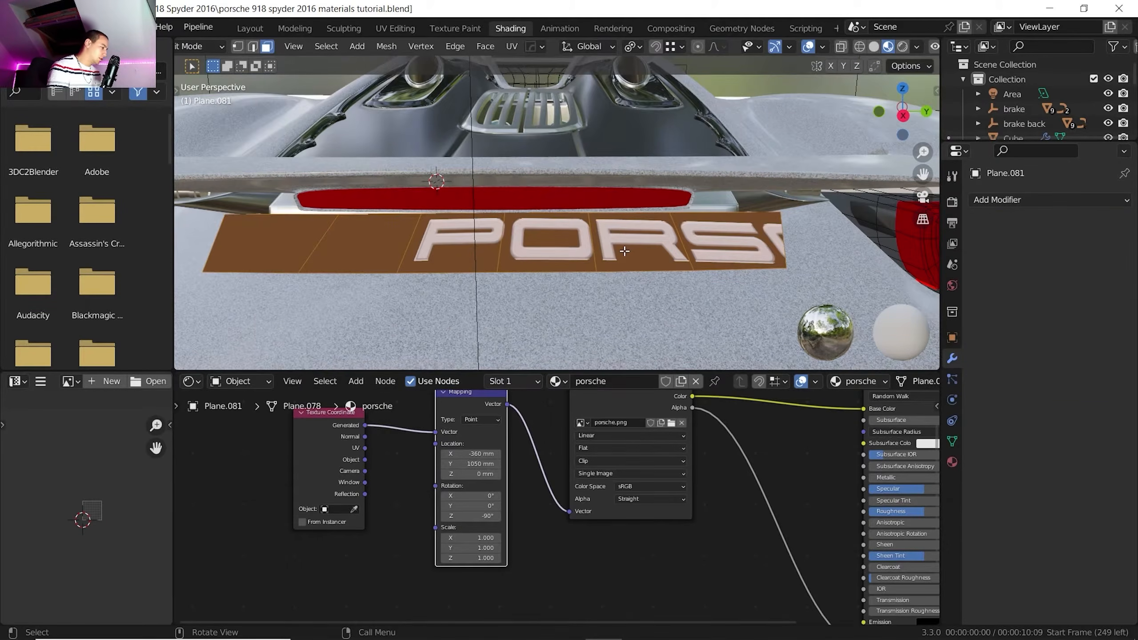
key("u")
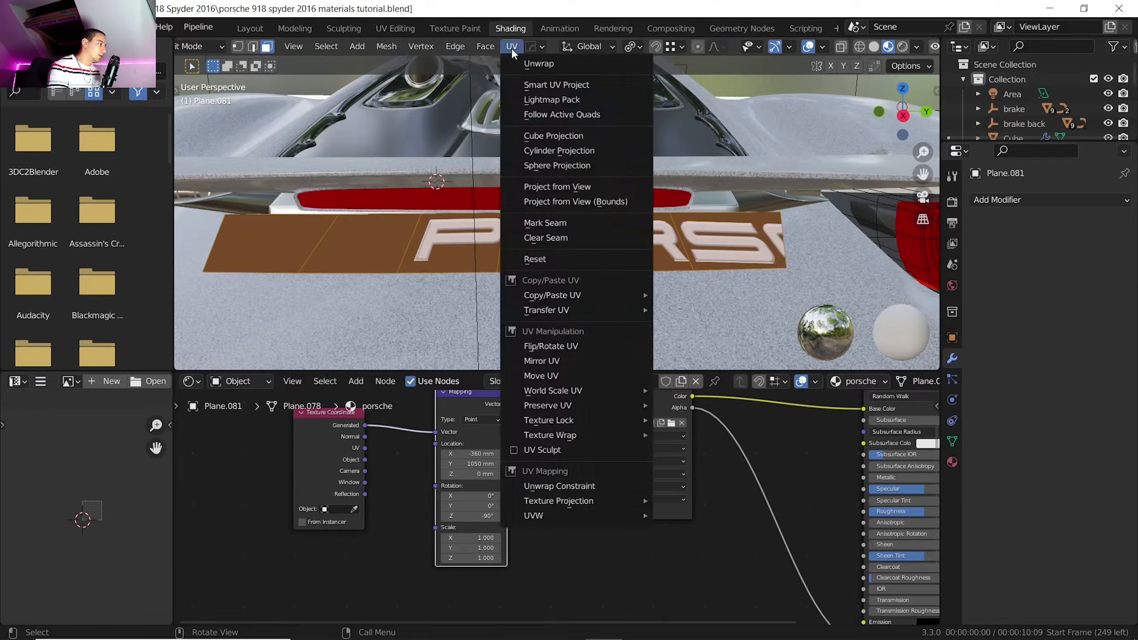
left_click(519, 68)
middle_click_drag(87, 465, 141, 436)
left_click_drag(365, 448, 436, 432)
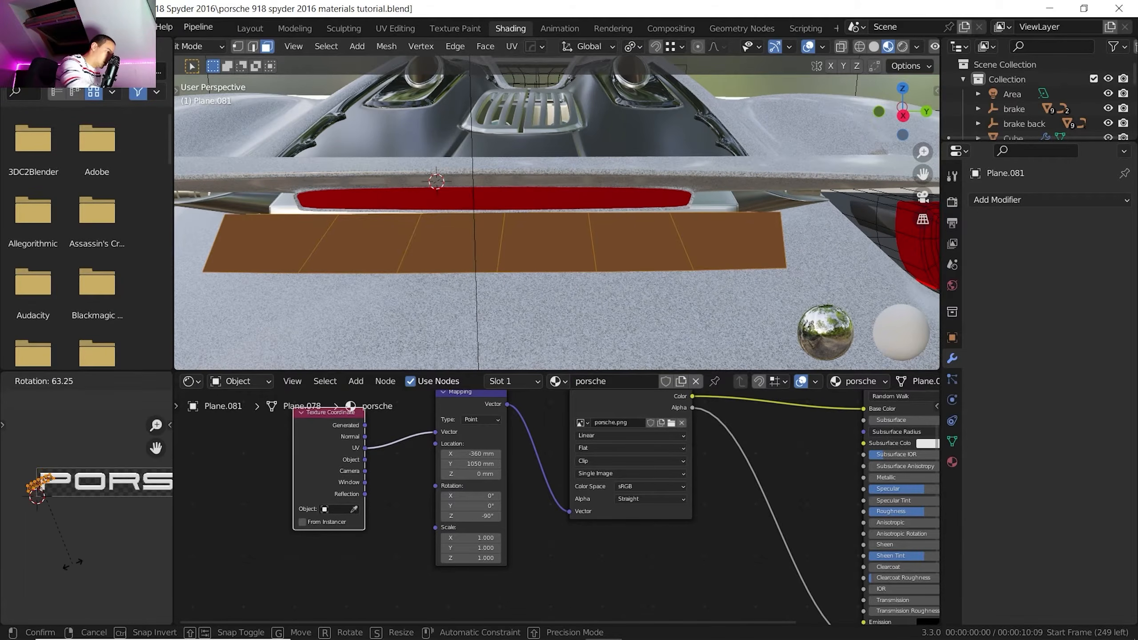
Rotate the strip's UVs by 90° and move them over the PORSCHE image
type("90")
key("Return")
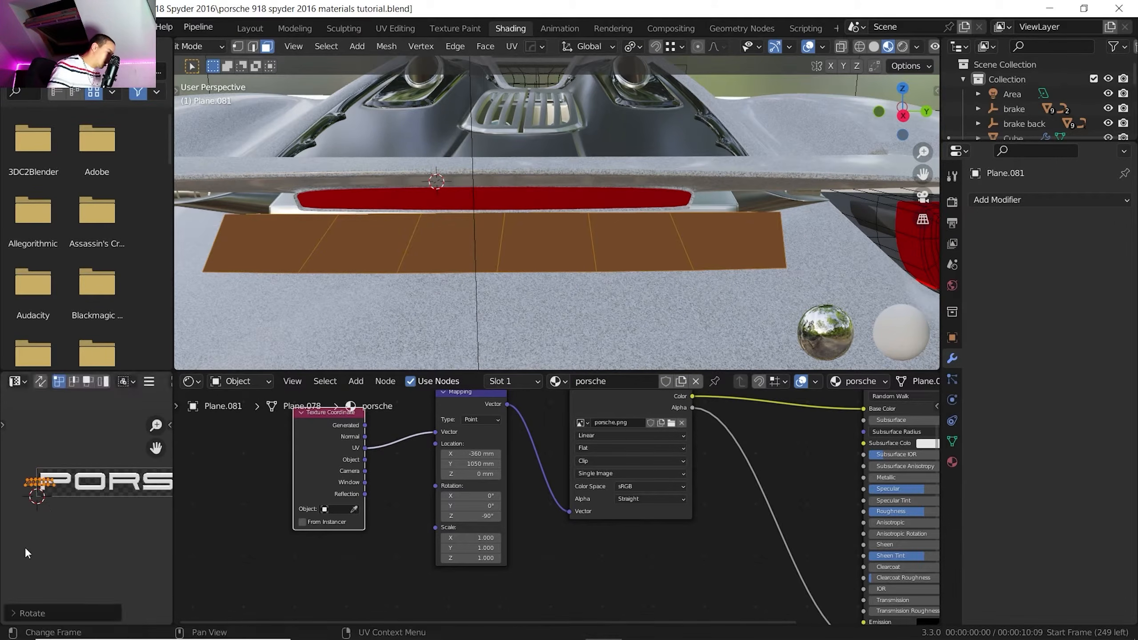
key("g")
Set the Mapping node's location and rotation to 0 and turn the strip's UVs around by about 178° so the lettering reads upright
left_click(464, 456)
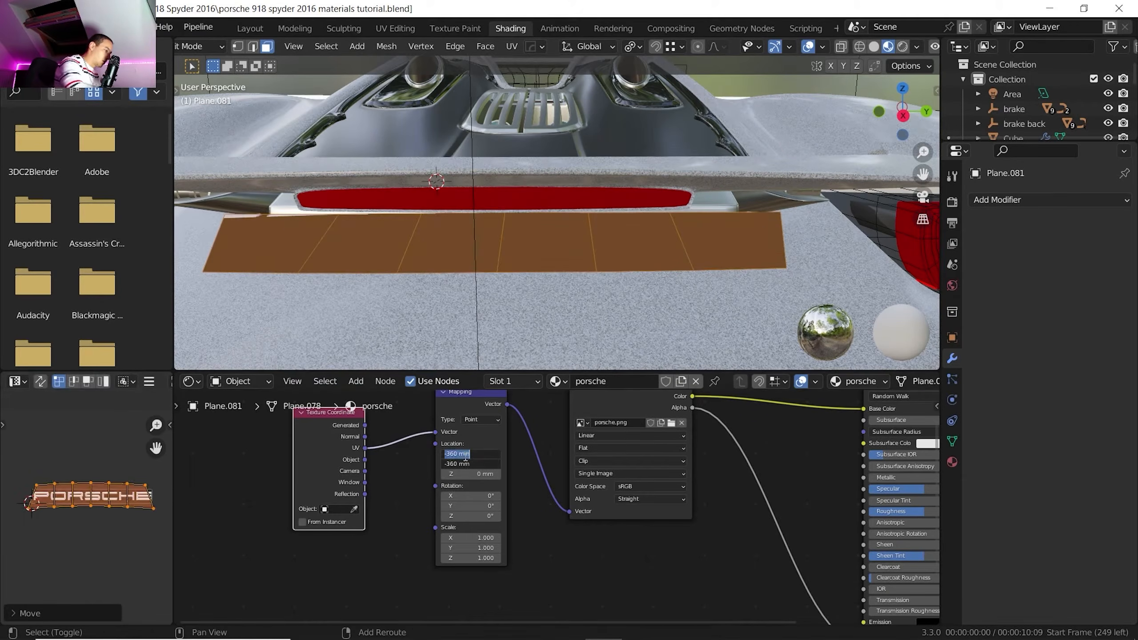
type("0")
key("Return")
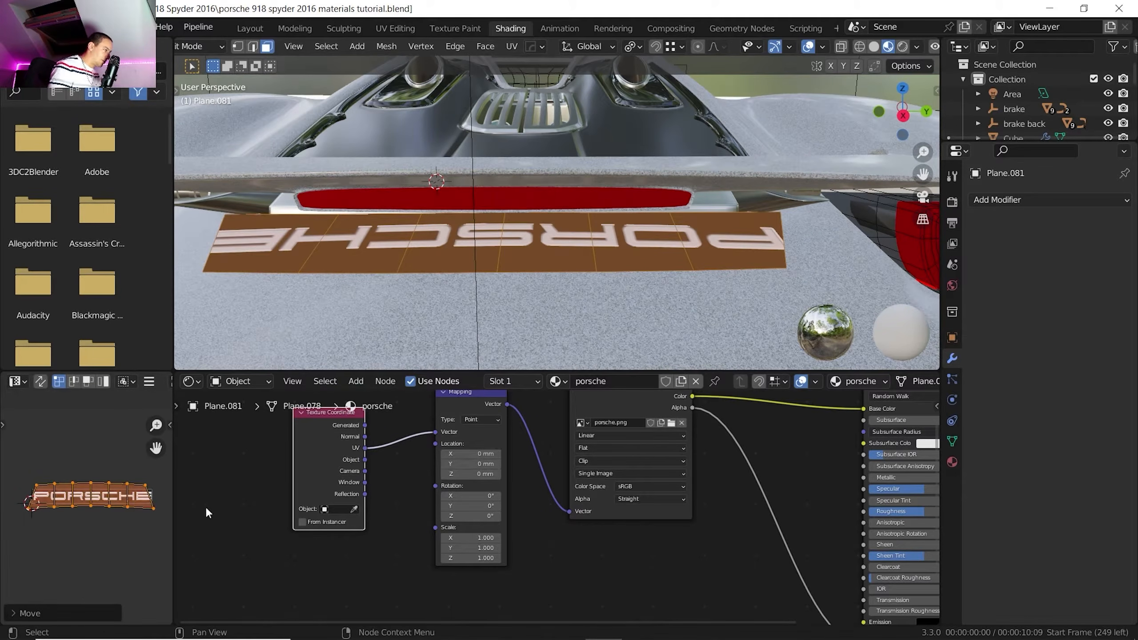
key("r")
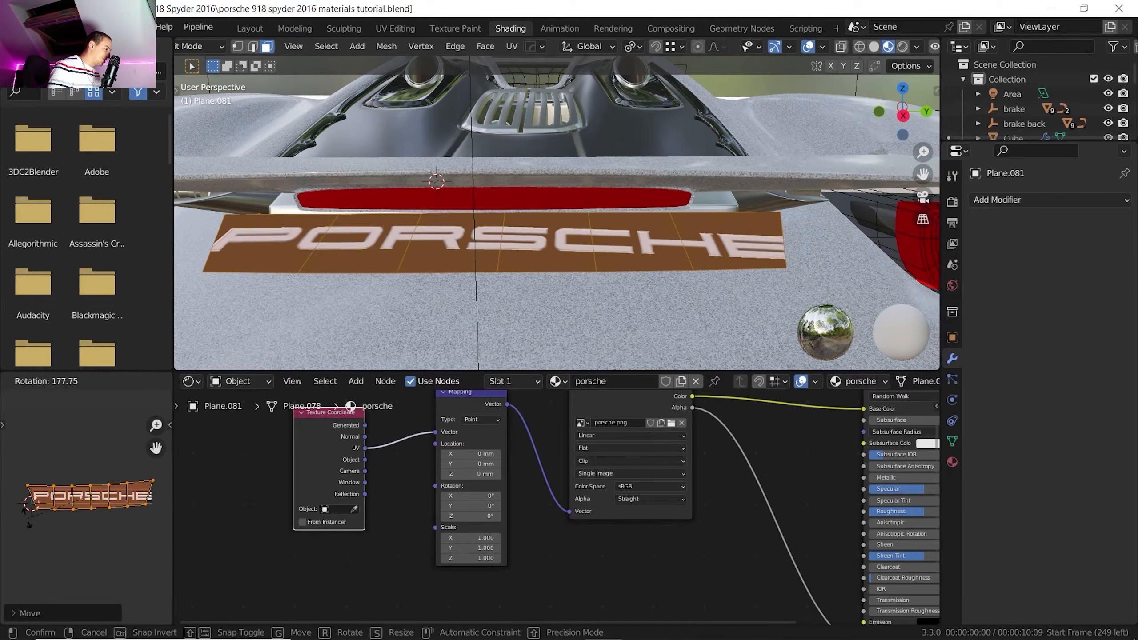
left_click(49, 511)
Straighten the lower row of UV vertices along the lettering by scaling it to 0 on Y
scroll(32, 500, "up", 2)
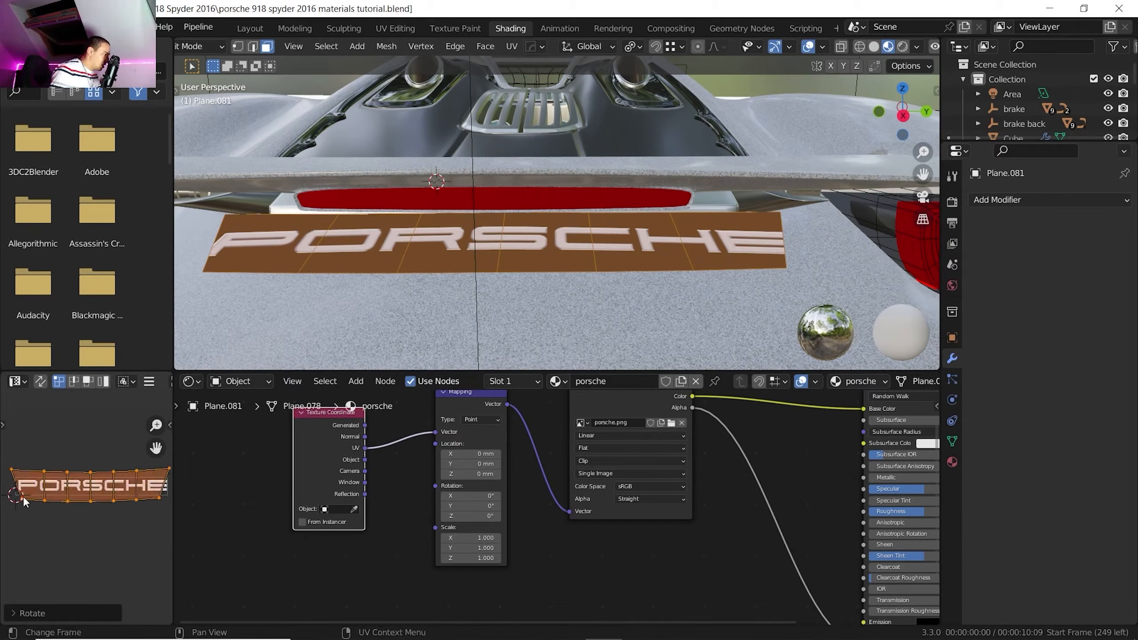
left_click(24, 498)
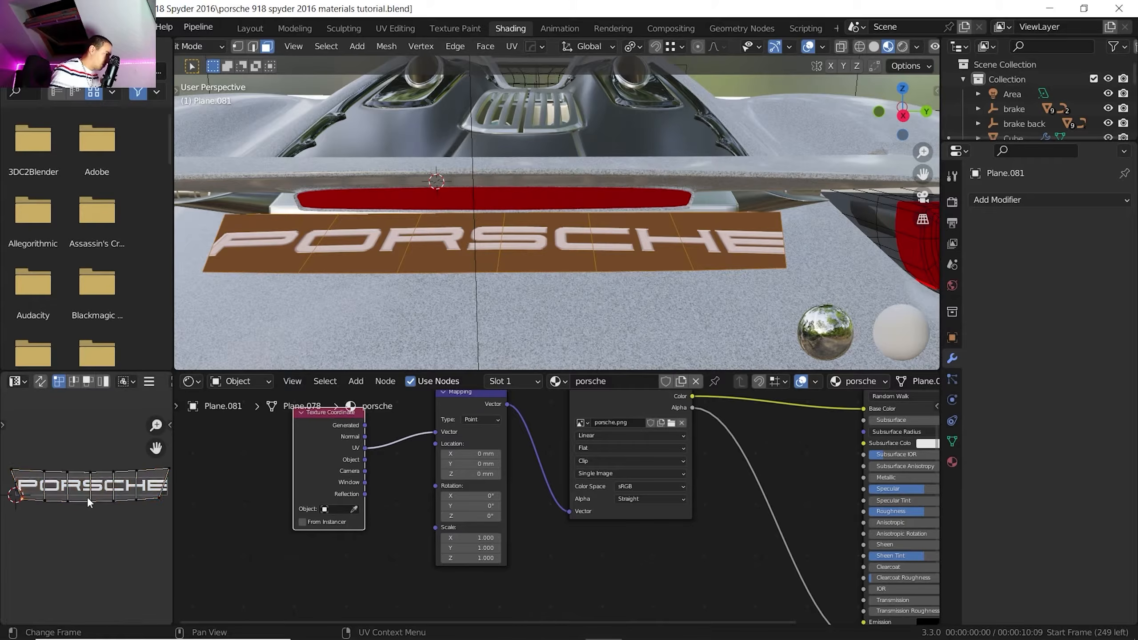
left_click(136, 500, "shift")
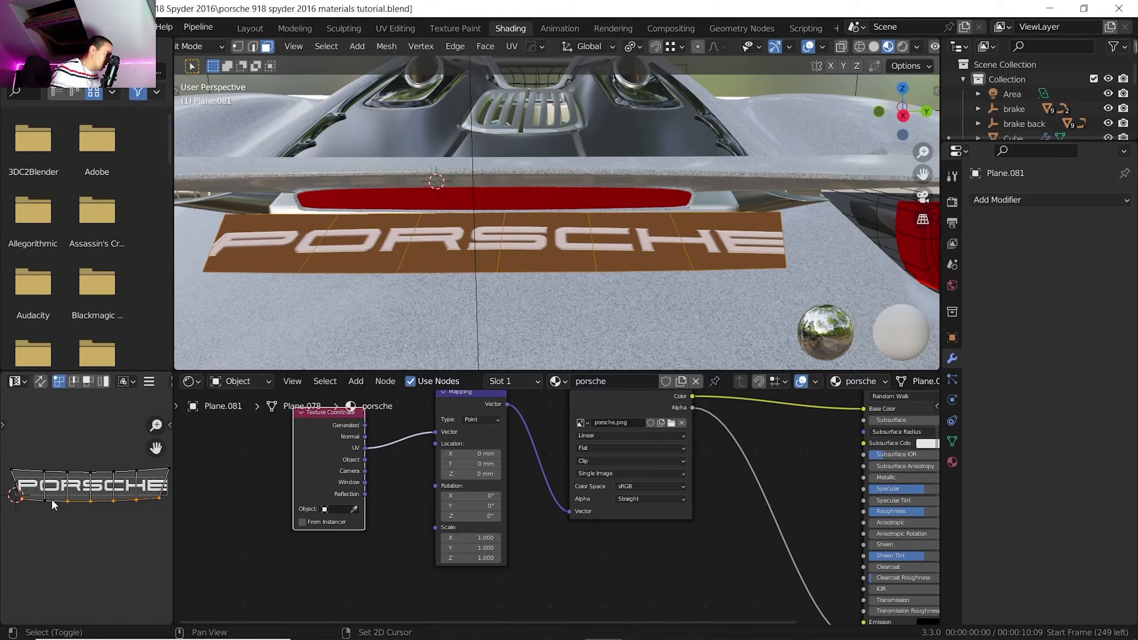
key("s")
key("y")
key("0")
key("Return")
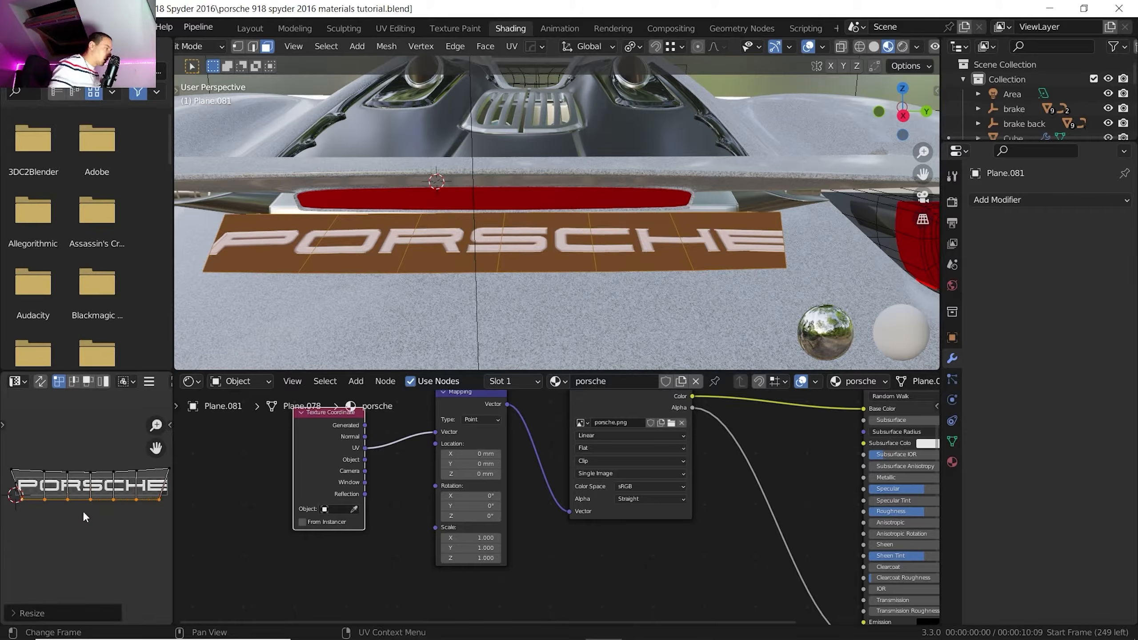
Straighten the upper row of UV vertices by scaling it to 0 on Y
left_click(12, 471)
left_click(167, 469, "ctrl")
key("s")
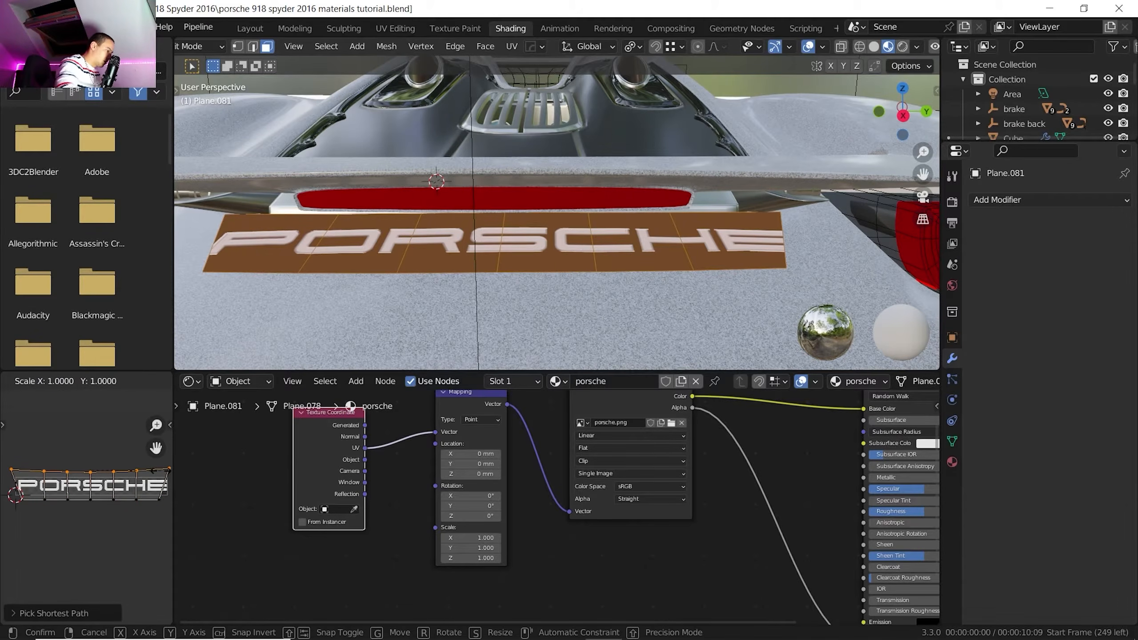
key("y")
key("0")
key("Return")
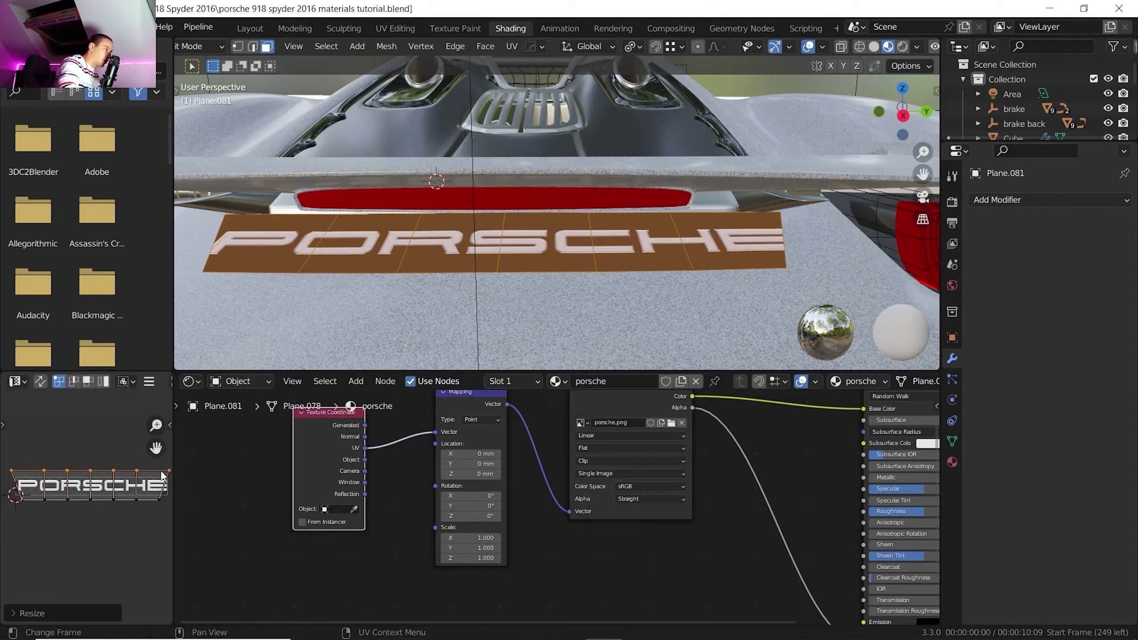
Enlarge all of the strip's UVs slightly and shift them horizontally to fit the whole PORSCHE lettering within the strip
key("a")
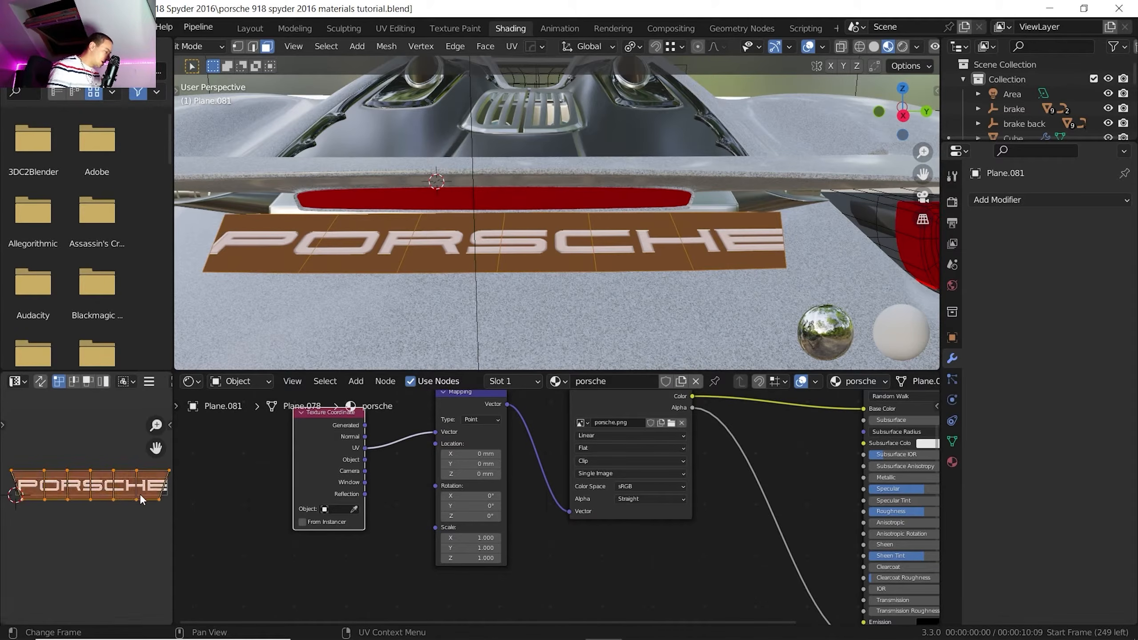
key("s")
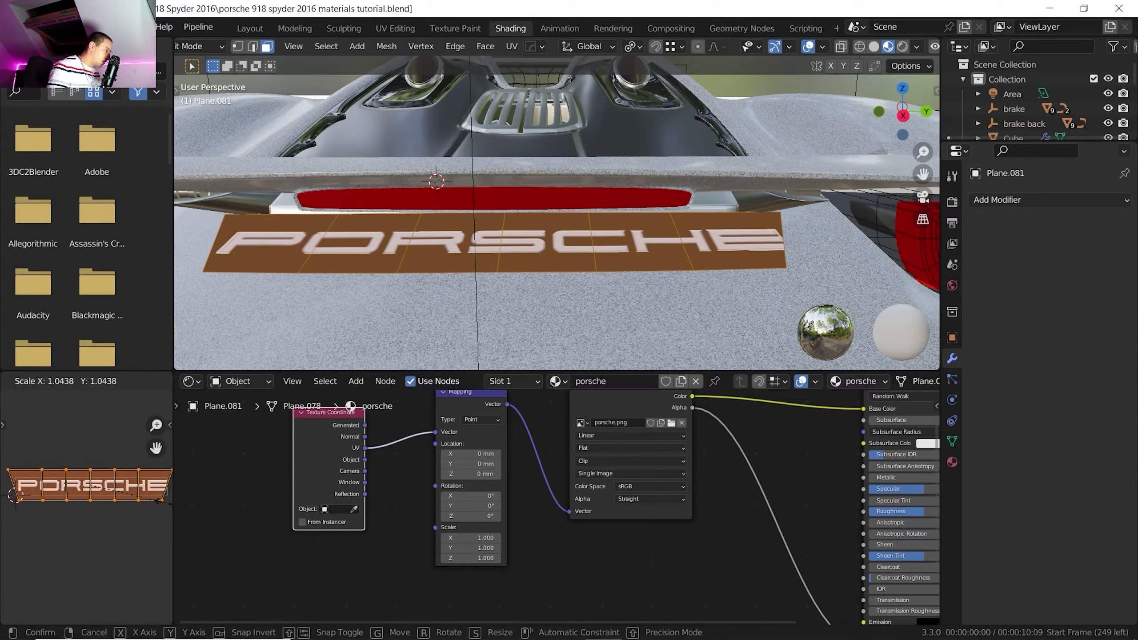
key("Return")
key("g")
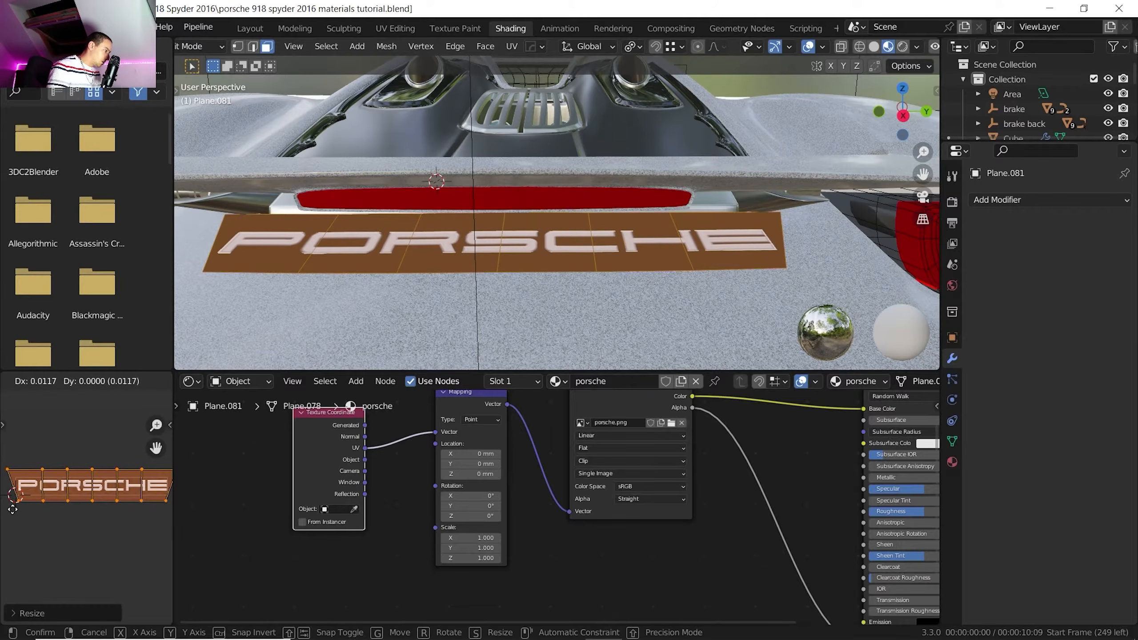
left_click(15, 510)
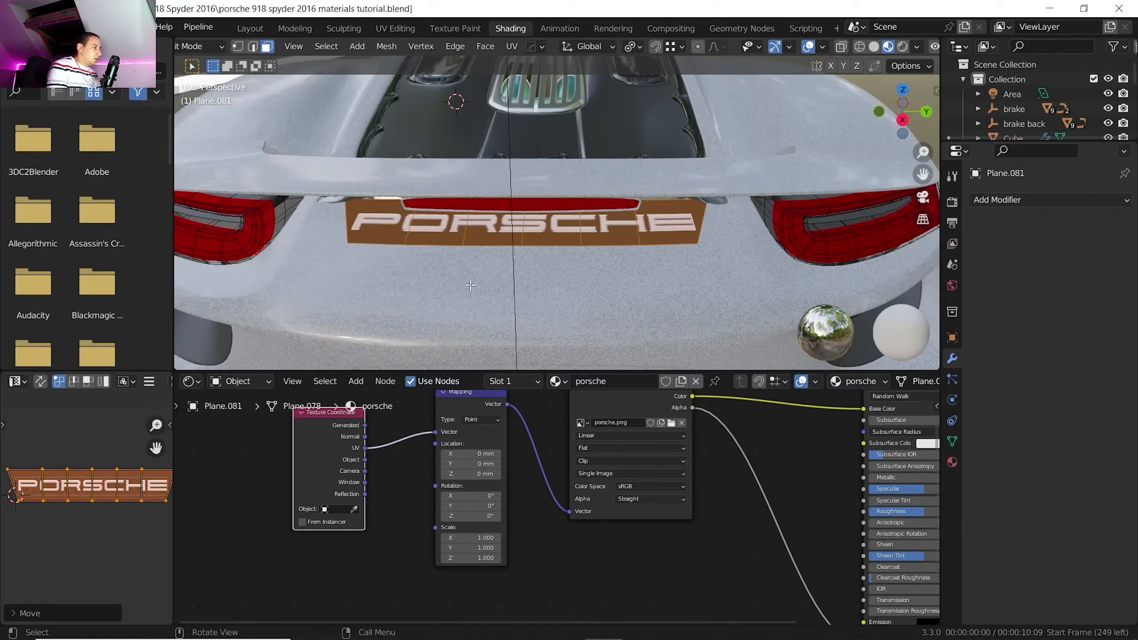
Space the texture nodes farther from the Principled BSDF and lower the lettering material's roughness to about 0.13
scroll(470, 285, "up", 2)
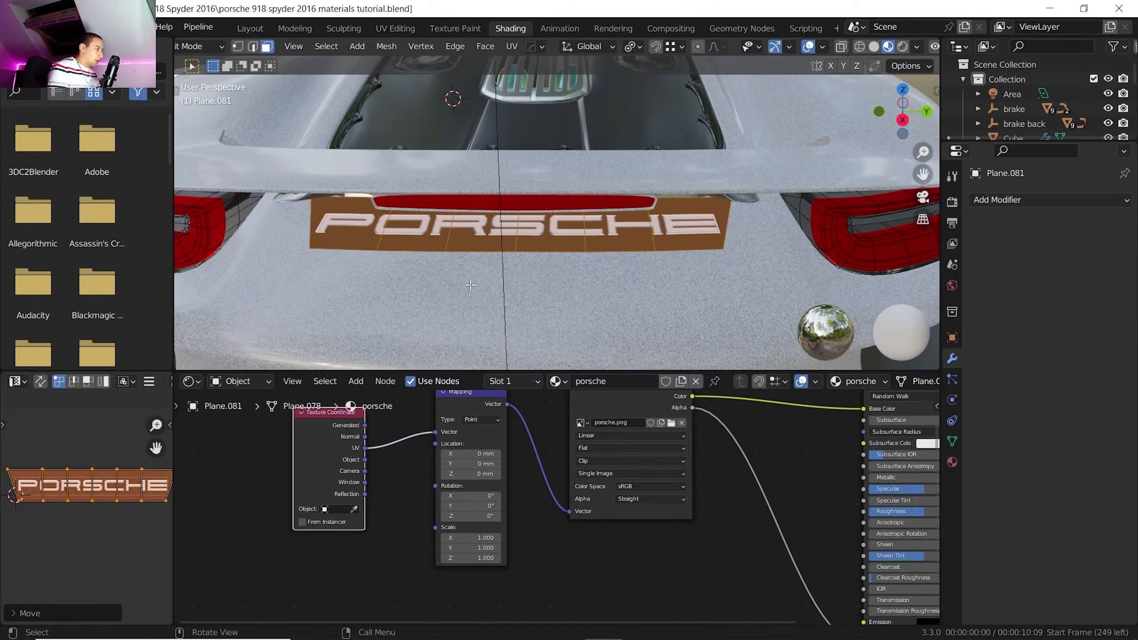
scroll(470, 426, "down", 2)
key("g")
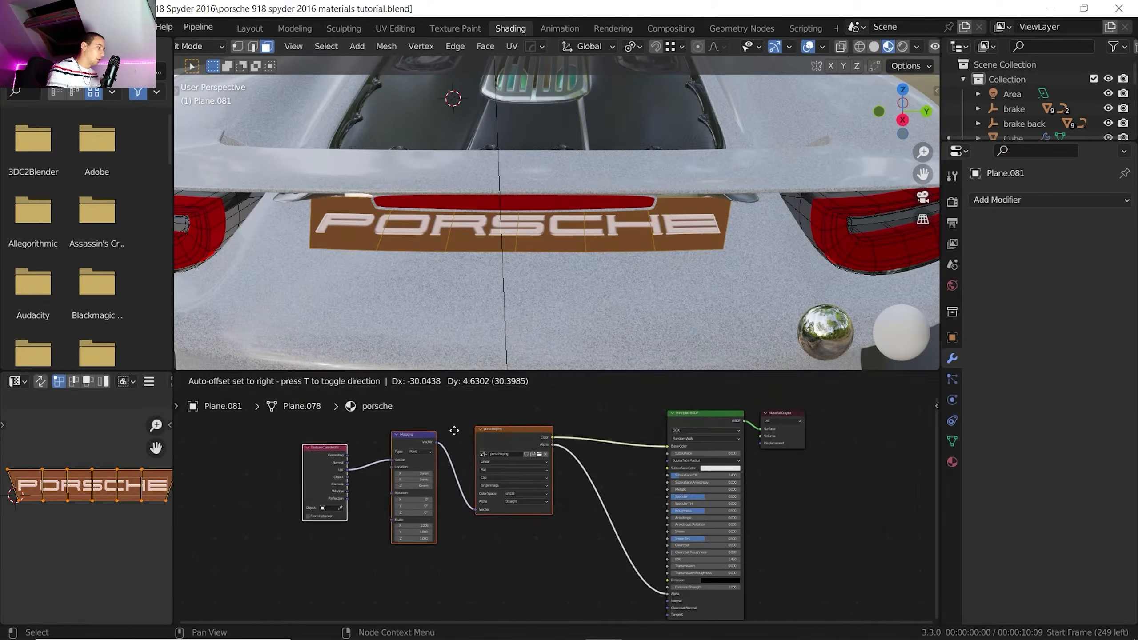
left_click(265, 425)
key("Tab")
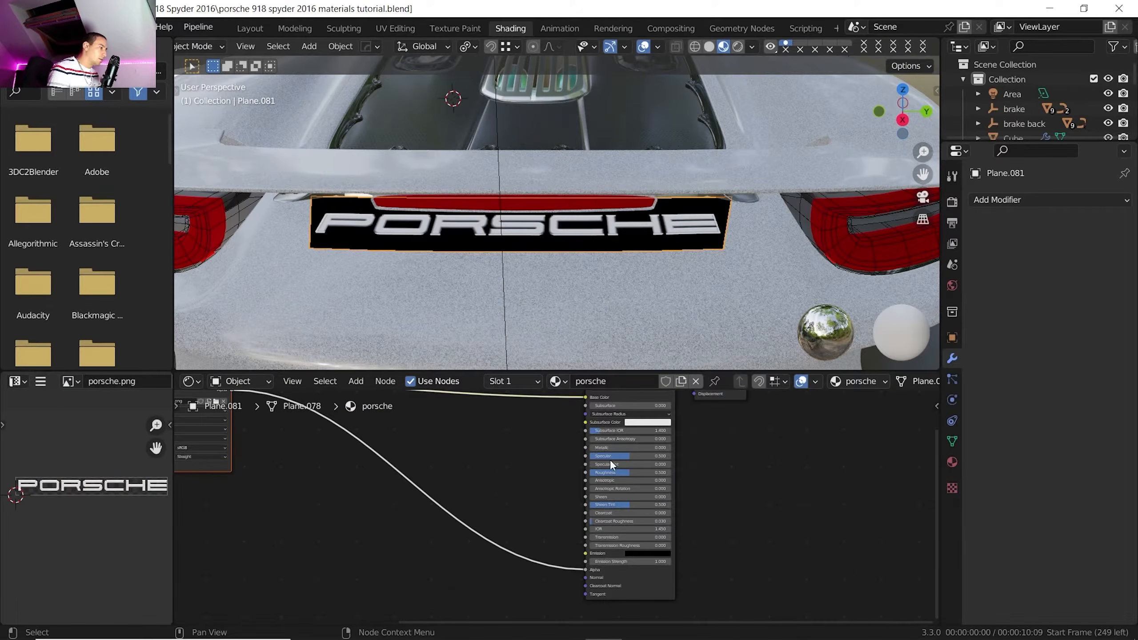
left_click_drag(601, 472, 565, 473)
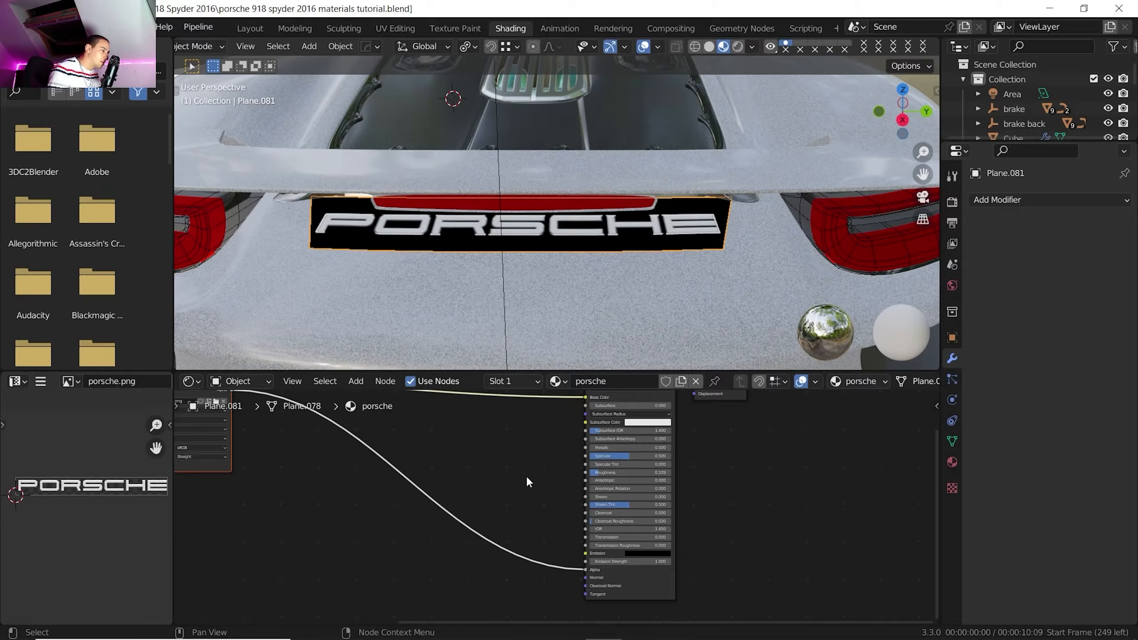
Add a ColorRamp node fed by the porsche.png image's Color and place it below the image-to-shader links
middle_click_drag(411, 492, 475, 501)
key("shift+a")
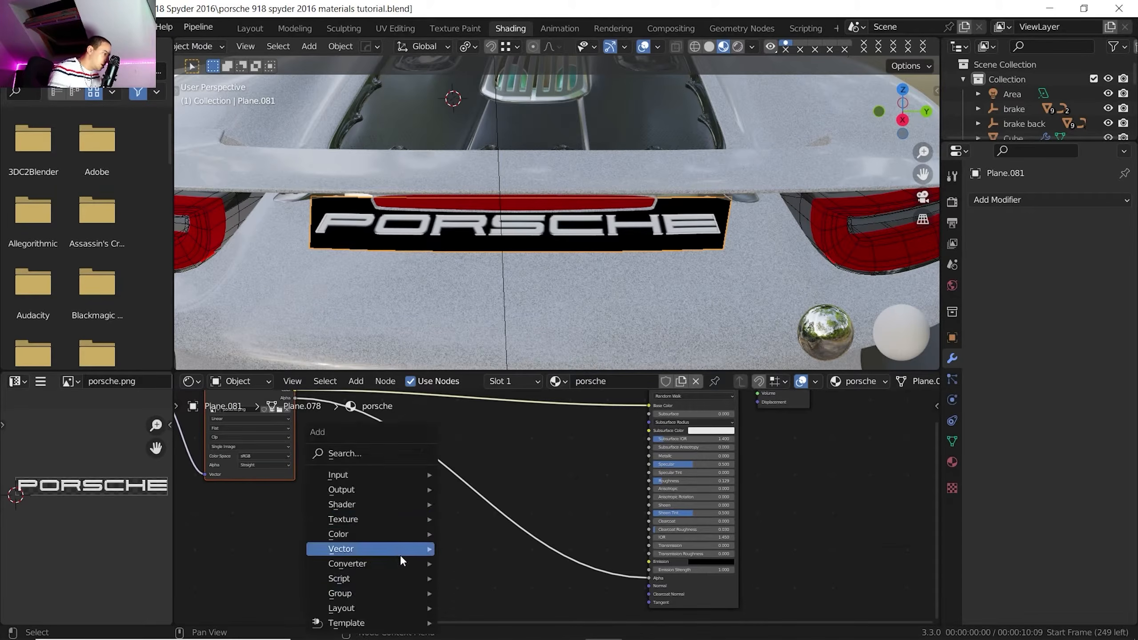
mouse_move(421, 562)
left_click(472, 420)
left_click(322, 496)
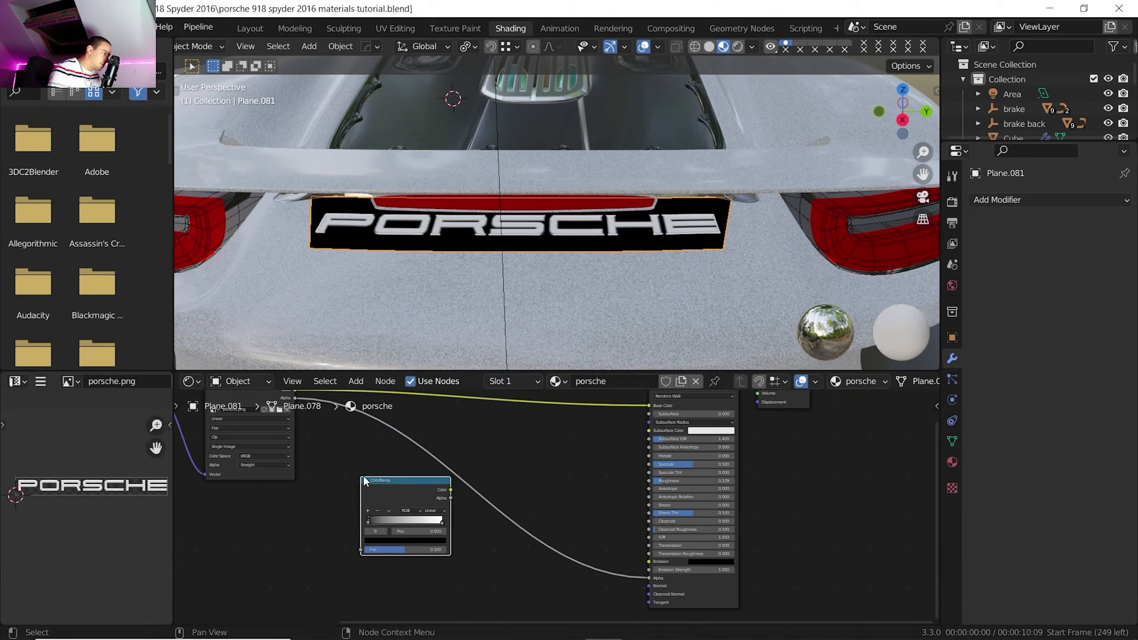
scroll(330, 473, "down", 1)
left_click_drag(334, 407, 393, 538)
left_click_drag(420, 500, 395, 553)
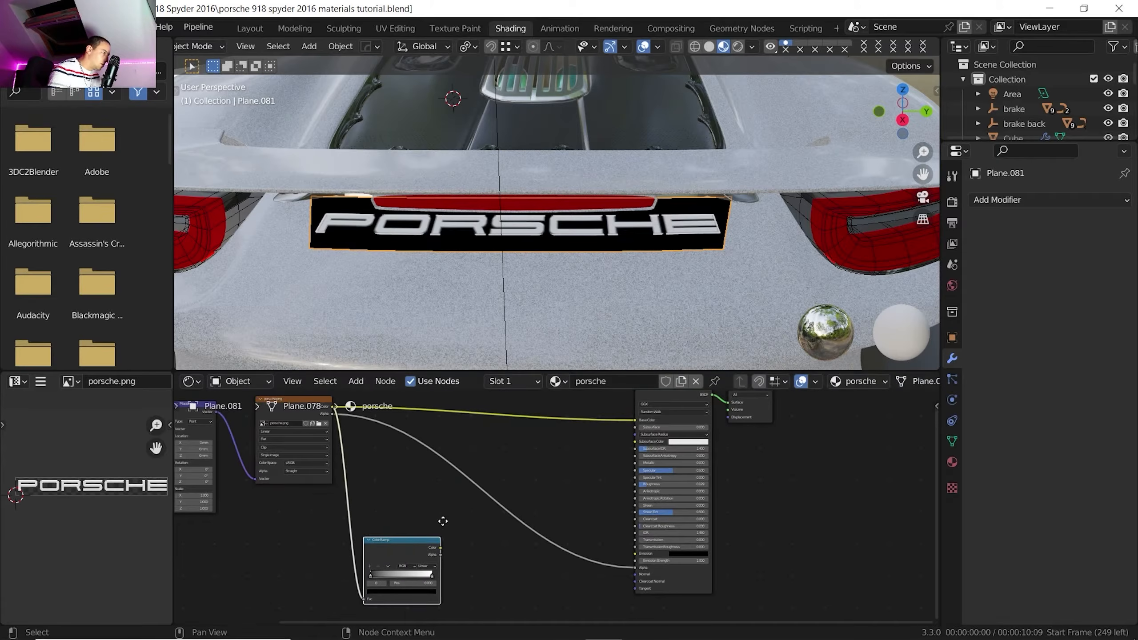
Add a Bump node with the ColorRamp's Color driving its Height, and connect it to the Principled BSDF's Normal
middle_click_drag(442, 521, 385, 441)
scroll(430, 484, "up", 2)
key("shift+a")
mouse_move(491, 512)
left_click(547, 392)
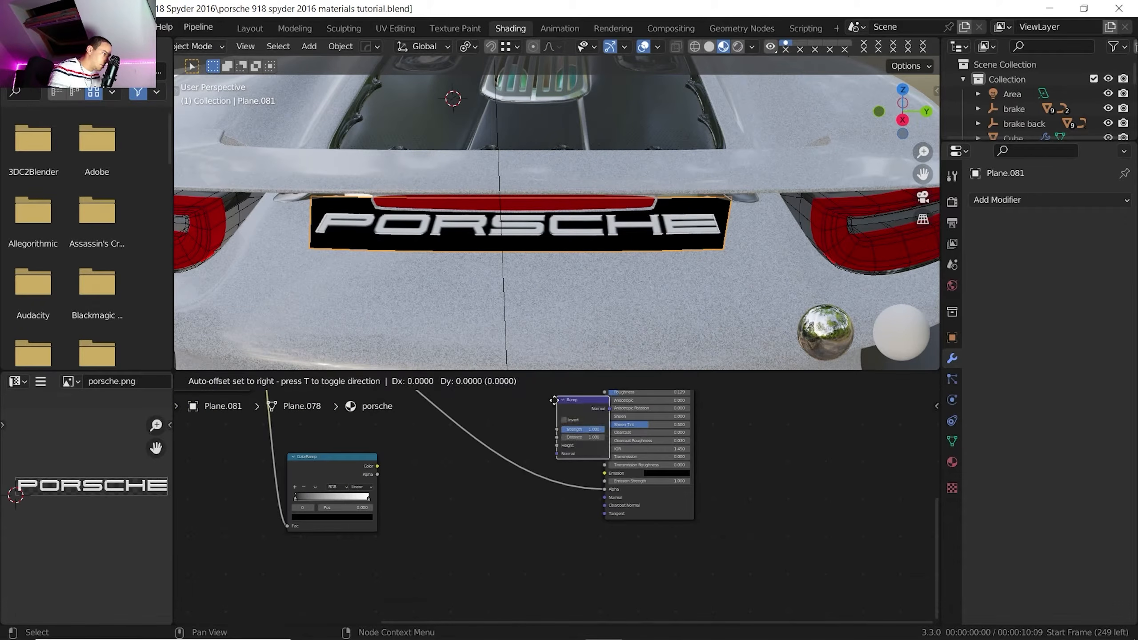
left_click(463, 489)
Save the file and preview the rear lettering in rendered shading
left_click(38, 27)
left_click(59, 156)
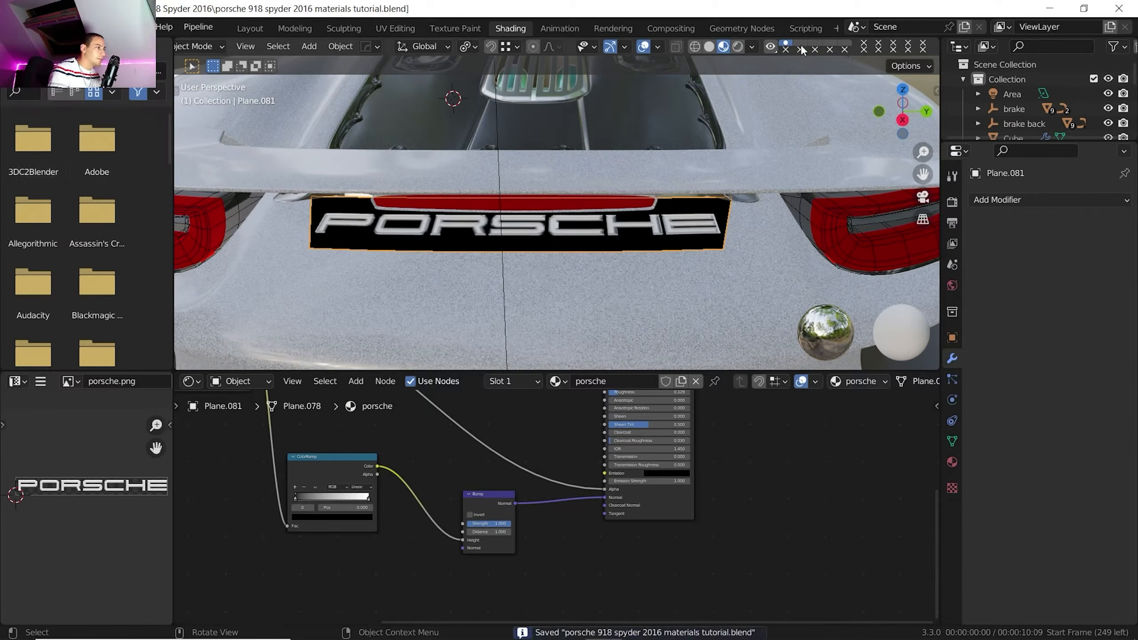
left_click(739, 46)
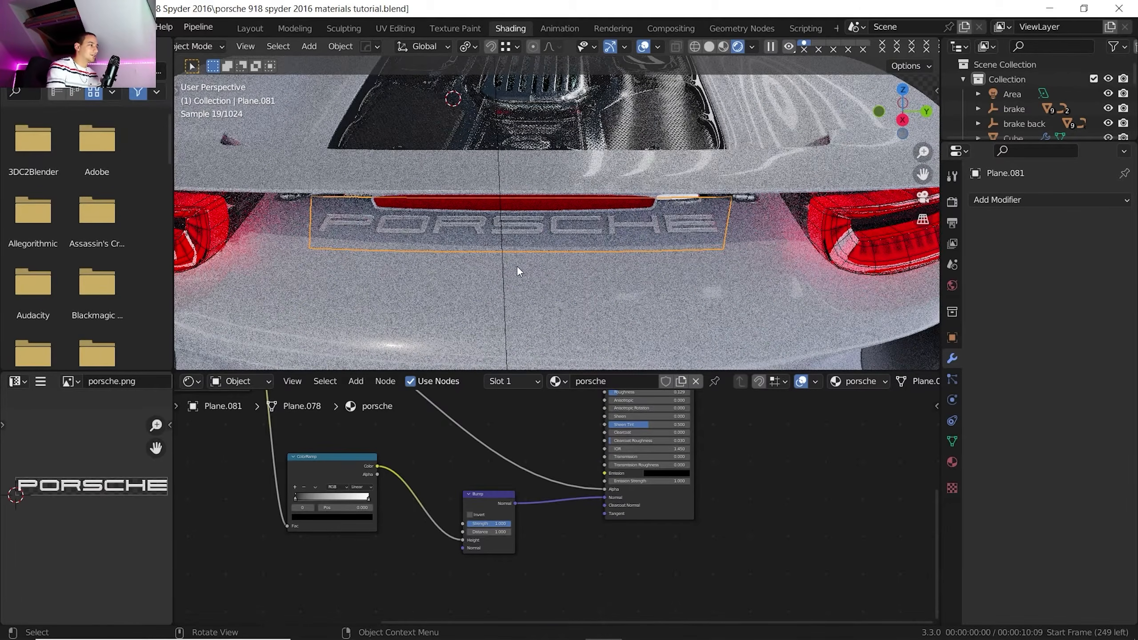
In solid shading, duplicate the rear body panel's six faces below the lettering strip in place and separate them into their own object
left_click(708, 49)
scroll(576, 240, "down", 3)
middle_click_drag(575, 241, 574, 194, "shift")
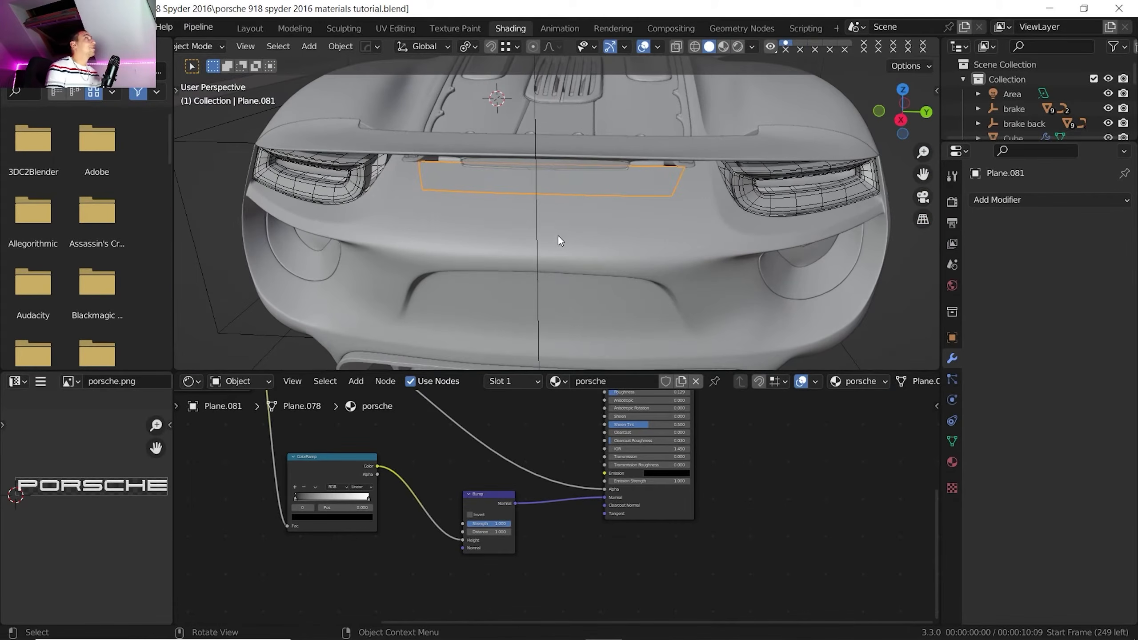
scroll(558, 239, "up", 5)
left_click(429, 232)
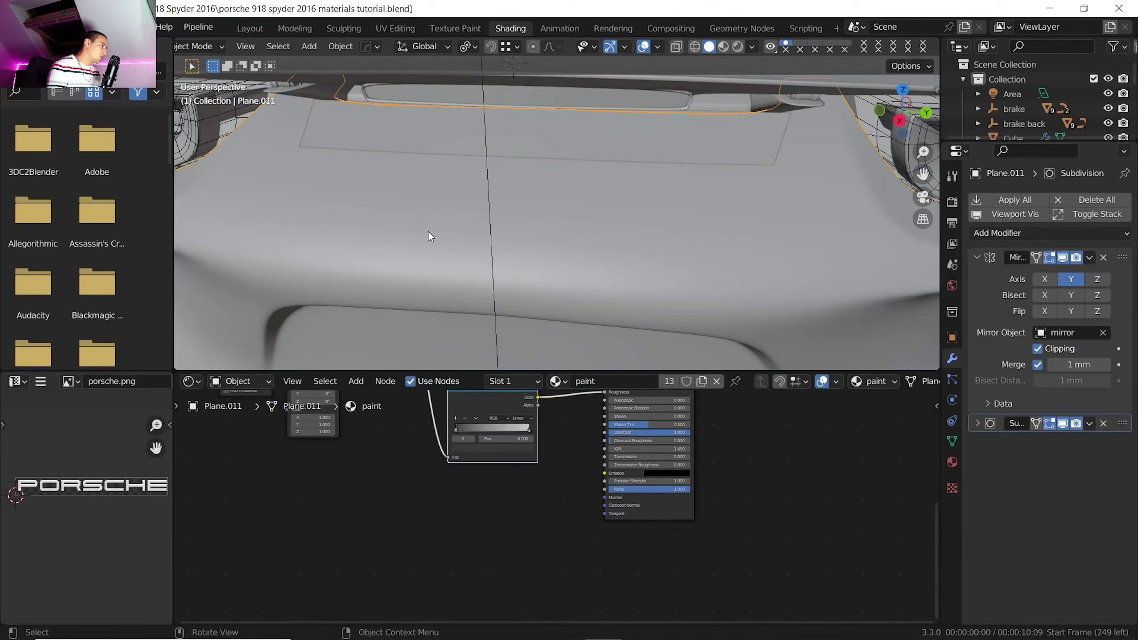
key("Tab")
scroll(462, 237, "down", 3)
middle_click_drag(475, 252, 476, 224)
scroll(477, 223, "up", 3)
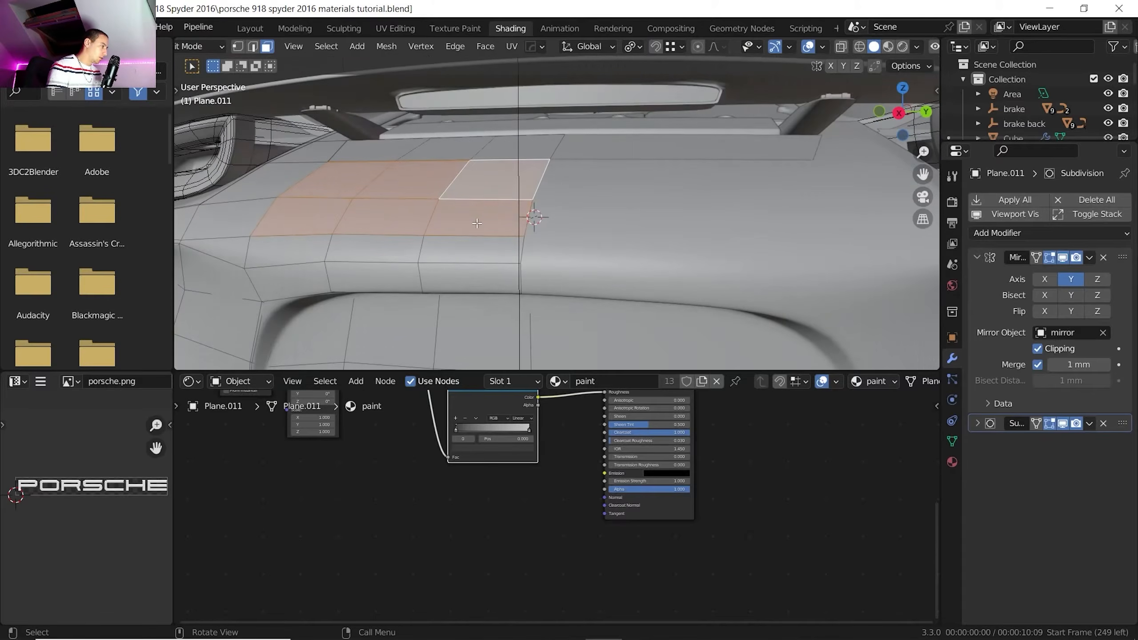
key("shift+d")
right_click(471, 215)
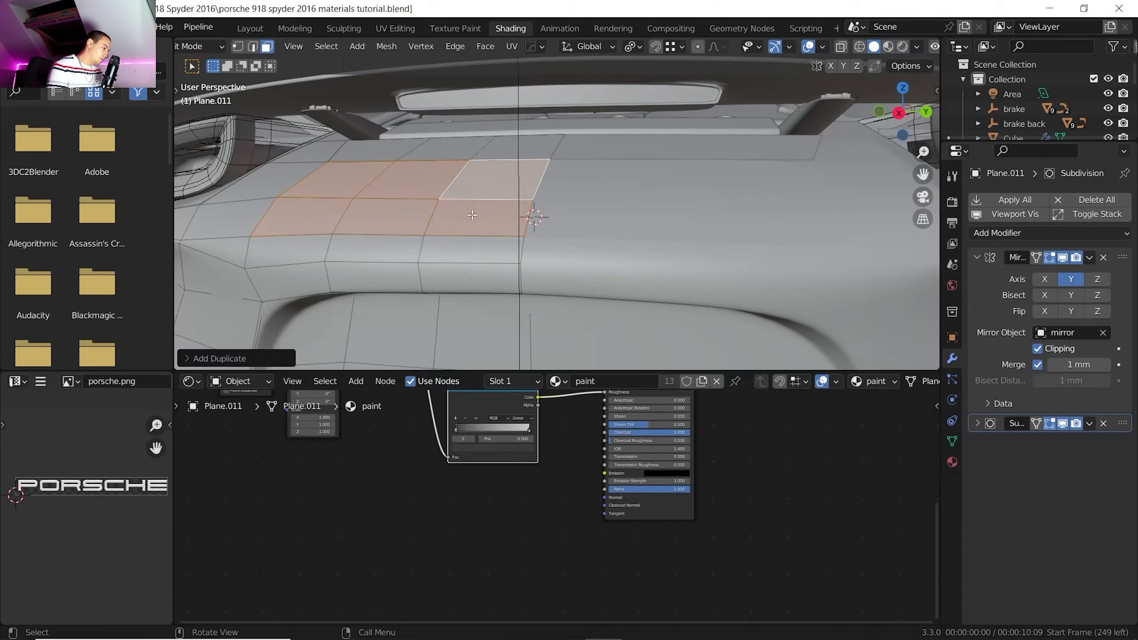
key("p")
left_click(472, 216)
key("Tab")
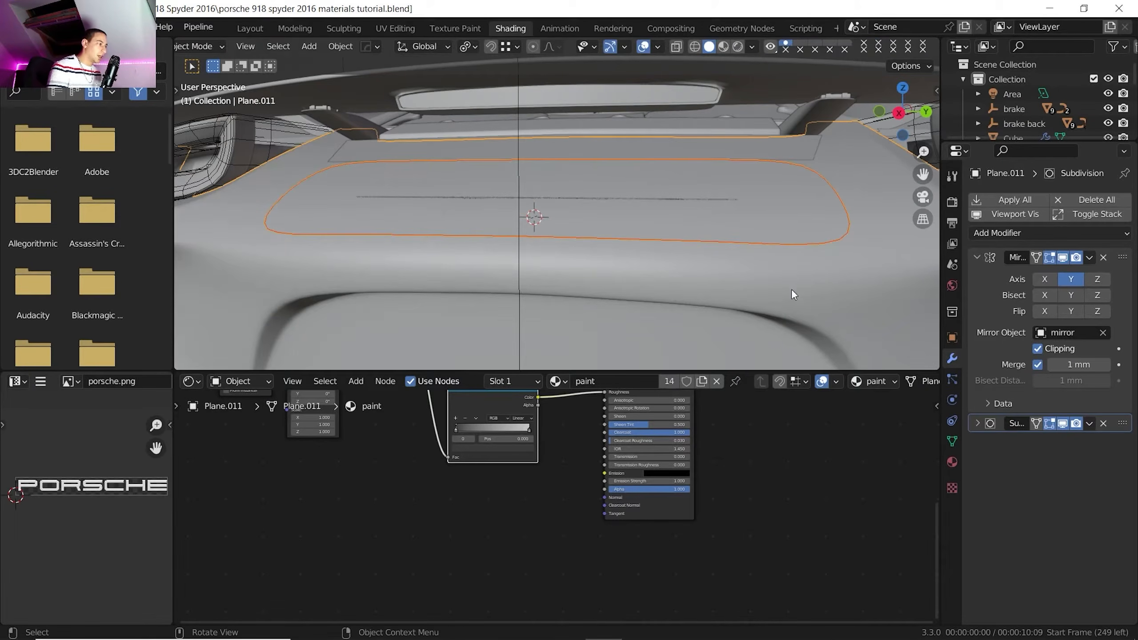
Remove the Subdivision modifier from the separated rear panel piece and apply its Mirror modifier
left_click(776, 224)
left_click(1104, 424)
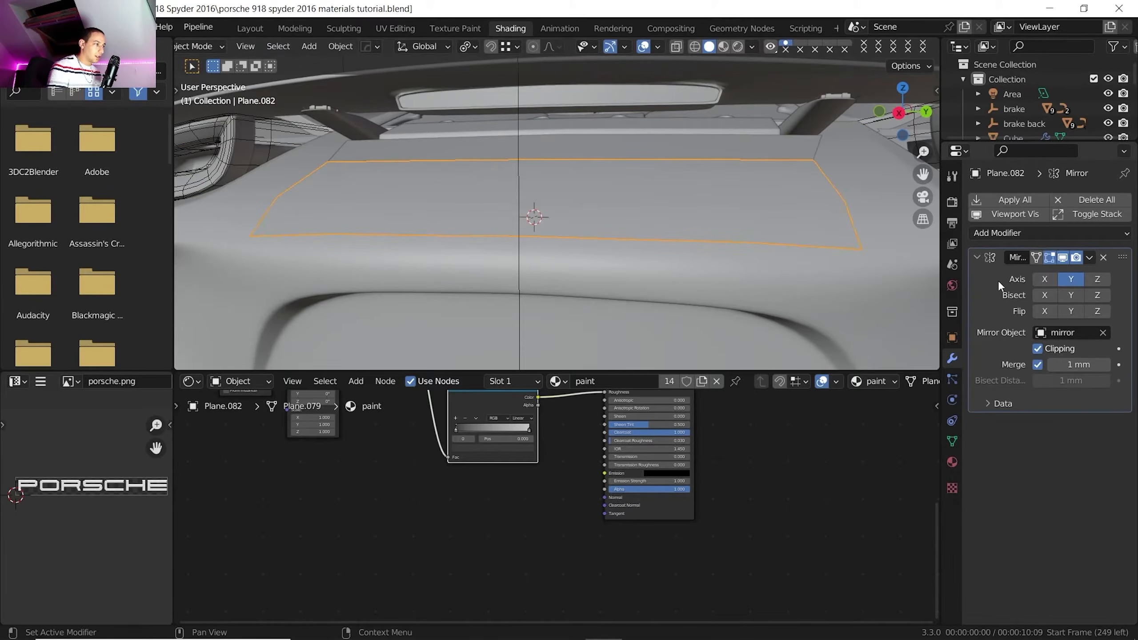
mouse_move(529, 267)
middle_mouse_down()
mouse_move(498, 235)
mouse_move(491, 243)
mouse_move(512, 272)
middle_mouse_up()
scroll(498, 235, "up", 4)
scroll(583, 247, "down", 5)
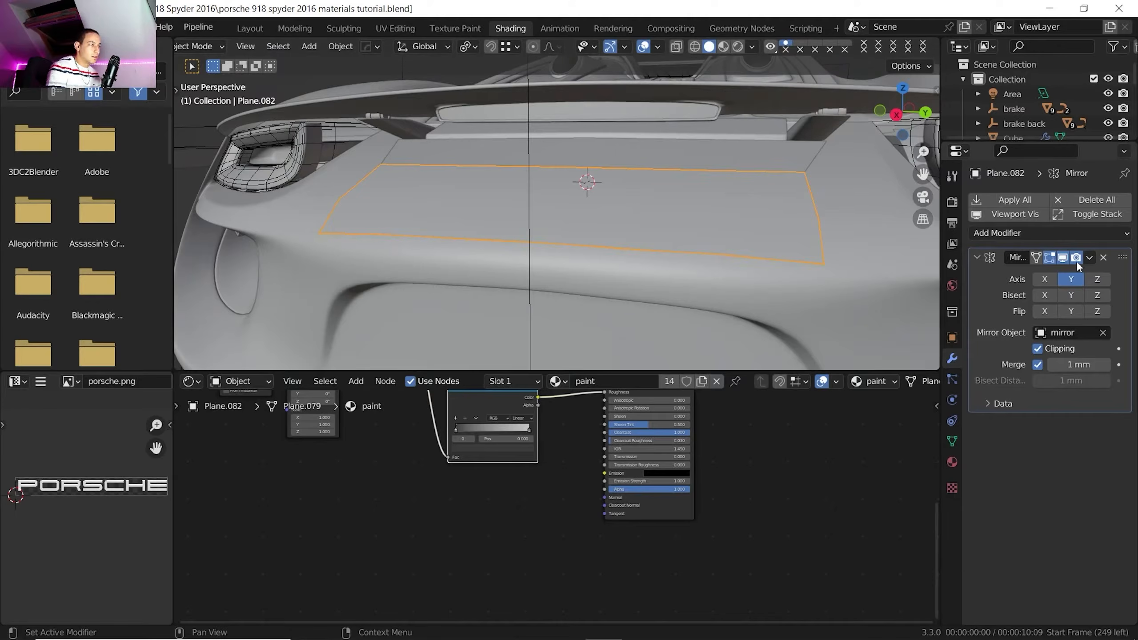
left_click(1089, 258)
left_click(1054, 275)
Unlink the paint material from the separated rear panel piece
middle_click_drag(645, 203, 607, 209)
left_click(717, 381)
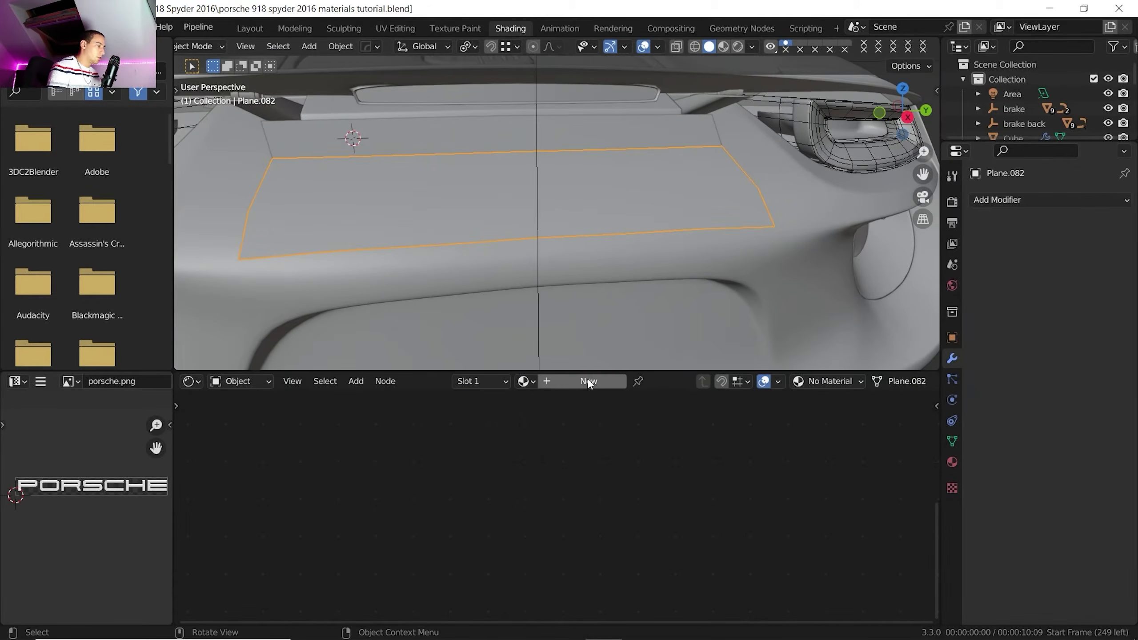
Create a new material named 918 on the separated rear panel piece
left_click(588, 382)
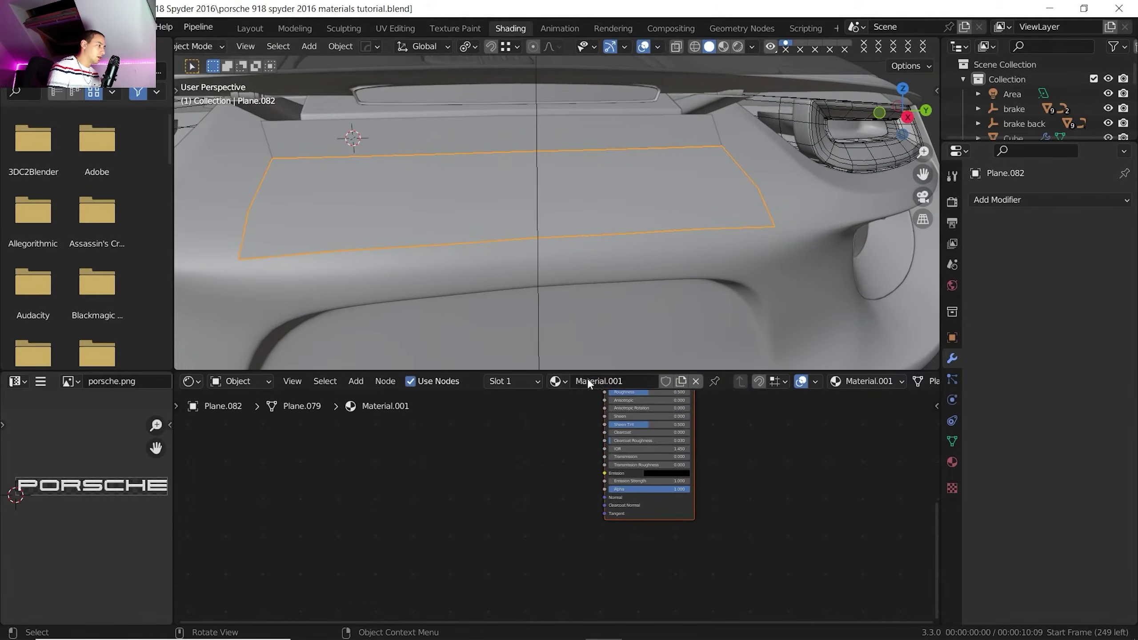
double_click(594, 381)
type("9")
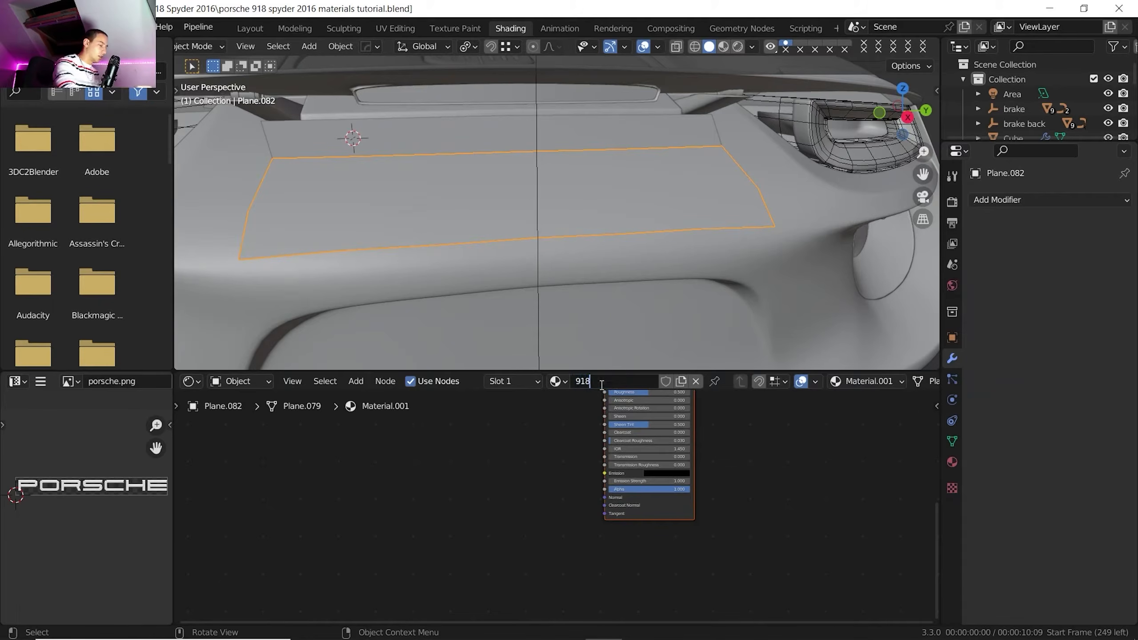
type("18")
key("Return")
Add the 918.png image texture to the material and link its color and alpha to the Principled BSDF's base color and alpha
key("Home")
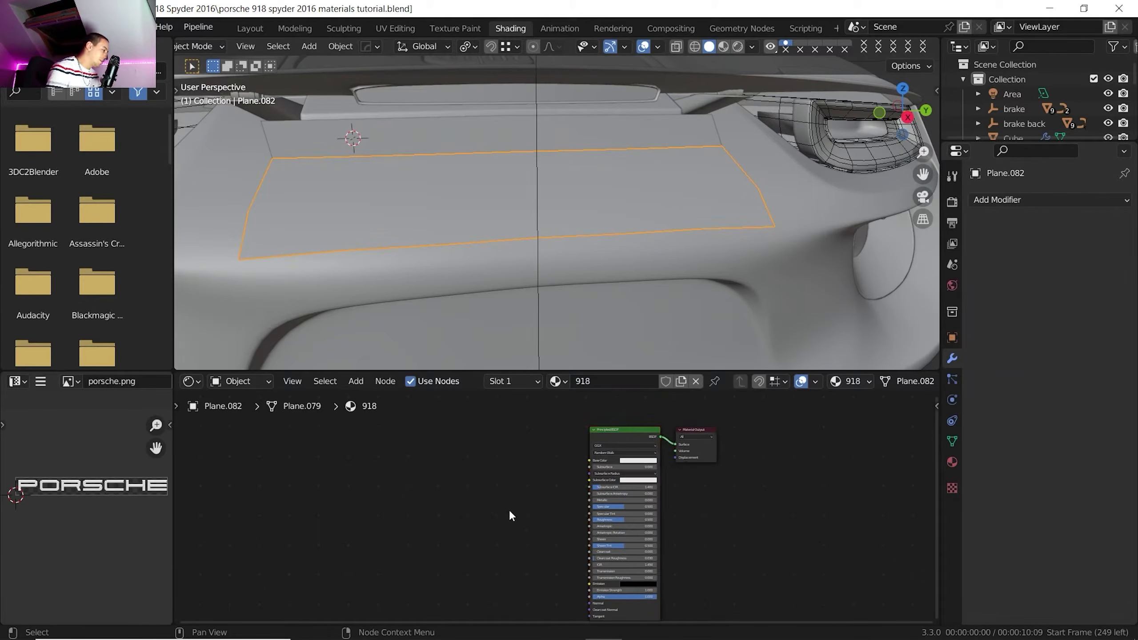
key("shift+a")
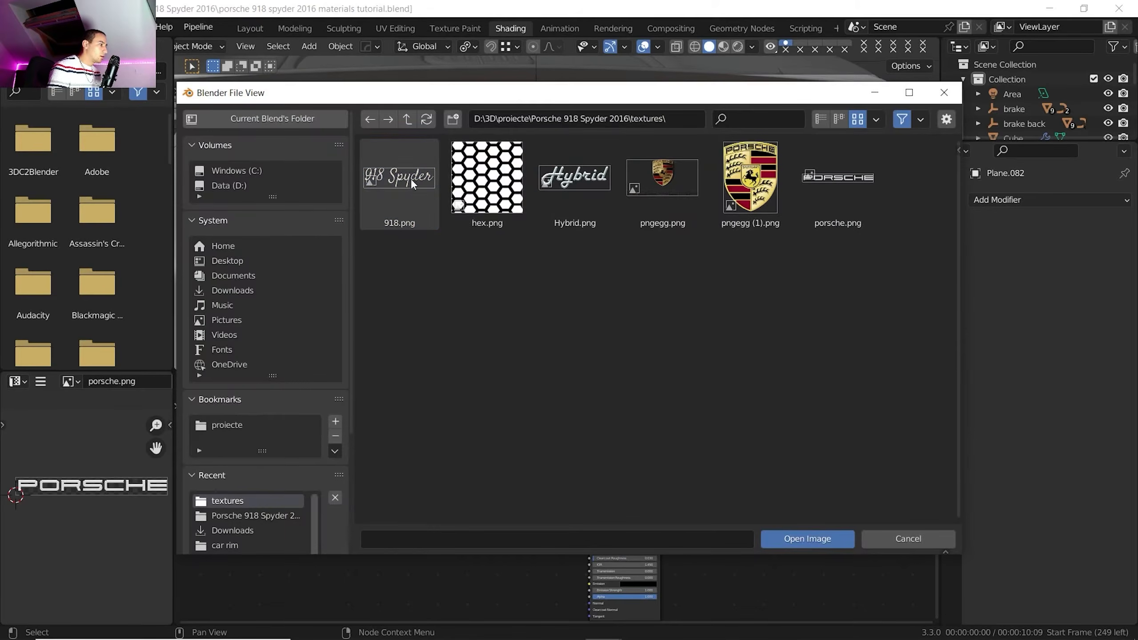
left_click(411, 179)
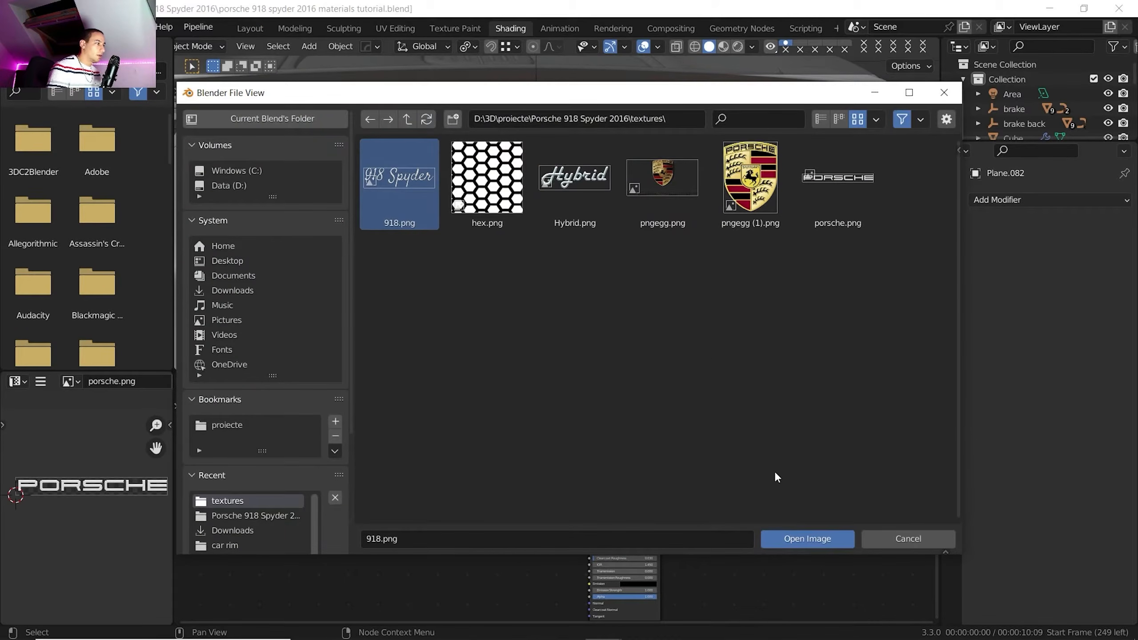
left_click(790, 534)
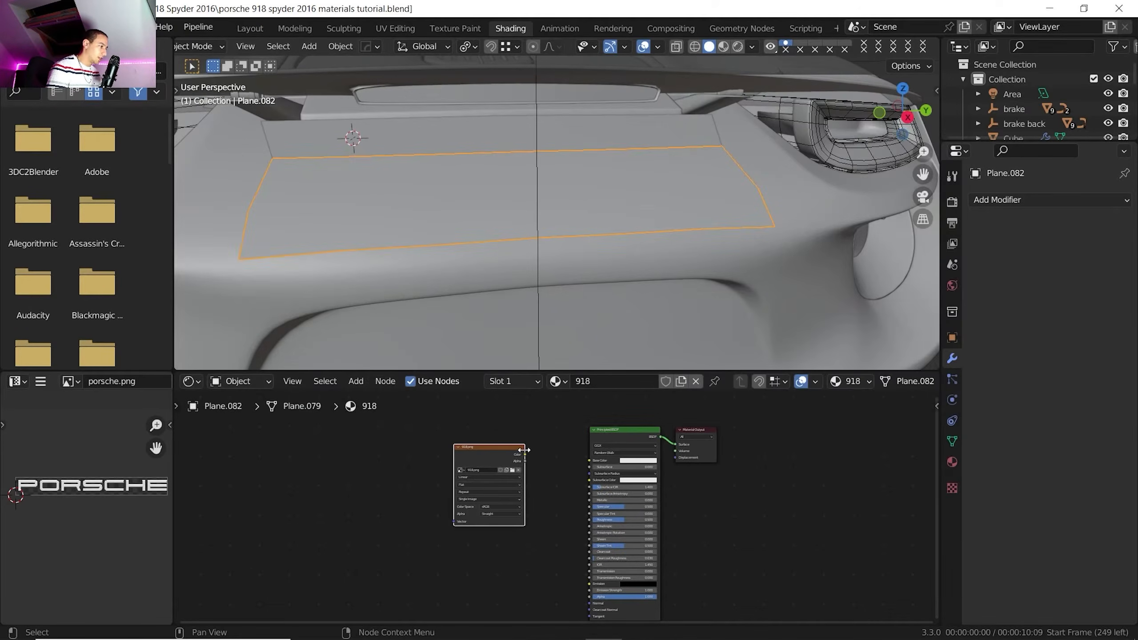
left_click_drag(385, 437, 608, 569)
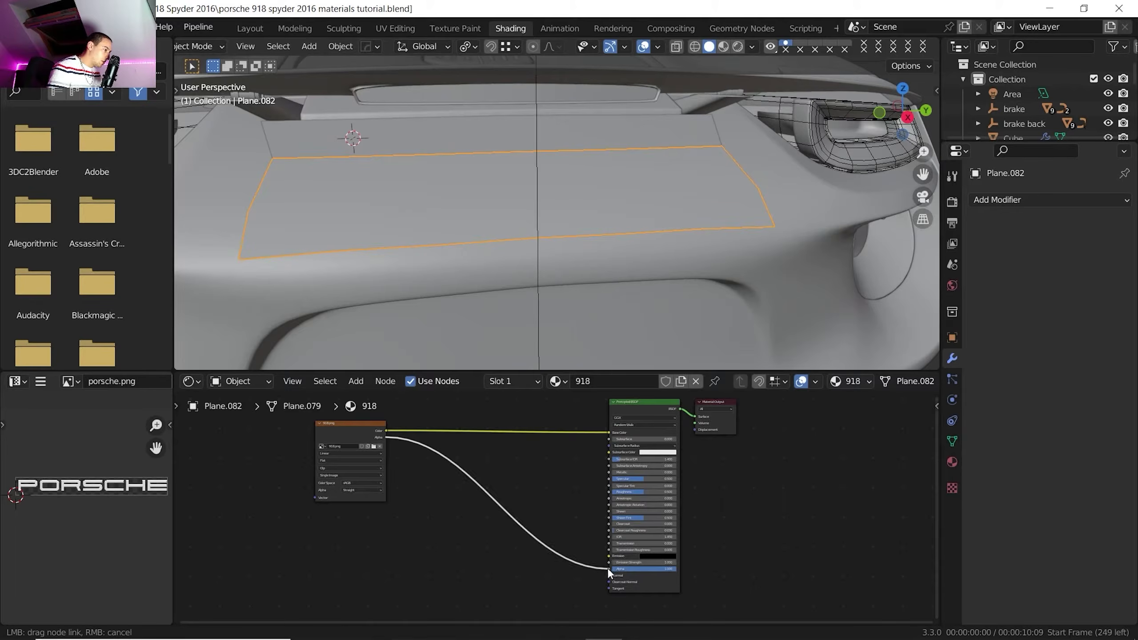
Add Texture Coordinate and Mapping nodes to the 918.png image texture
middle_click_drag(351, 477, 461, 504)
left_click(435, 455)
key("ctrl+t")
middle_click_drag(391, 464, 482, 466)
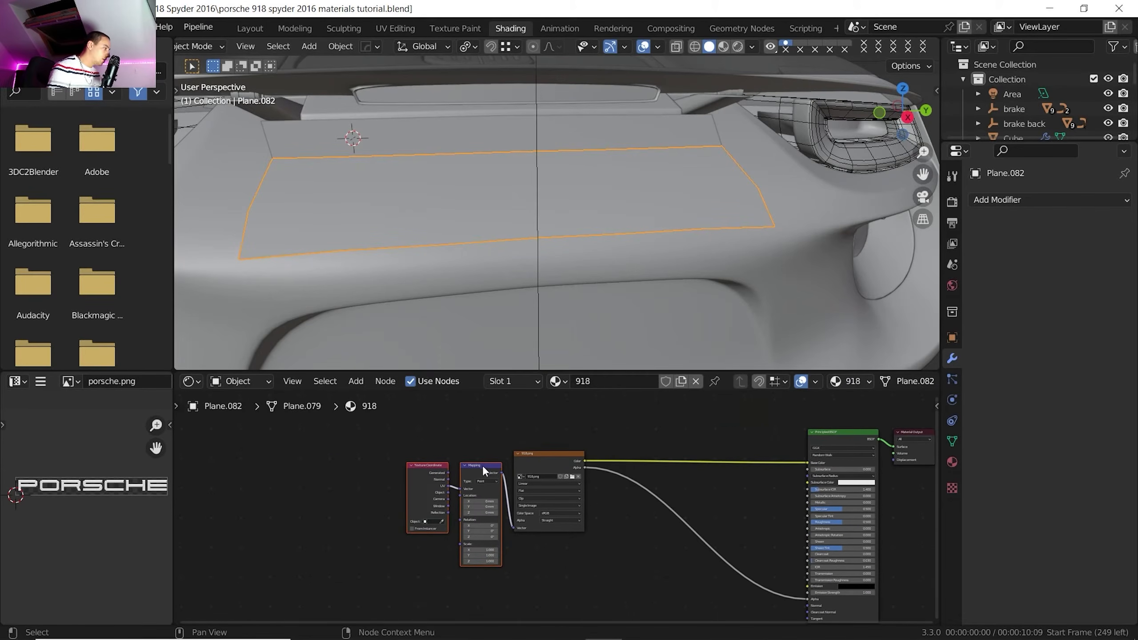
In material preview shading, unwrap all faces of the separated rear panel piece
key("Tab")
left_click(890, 47)
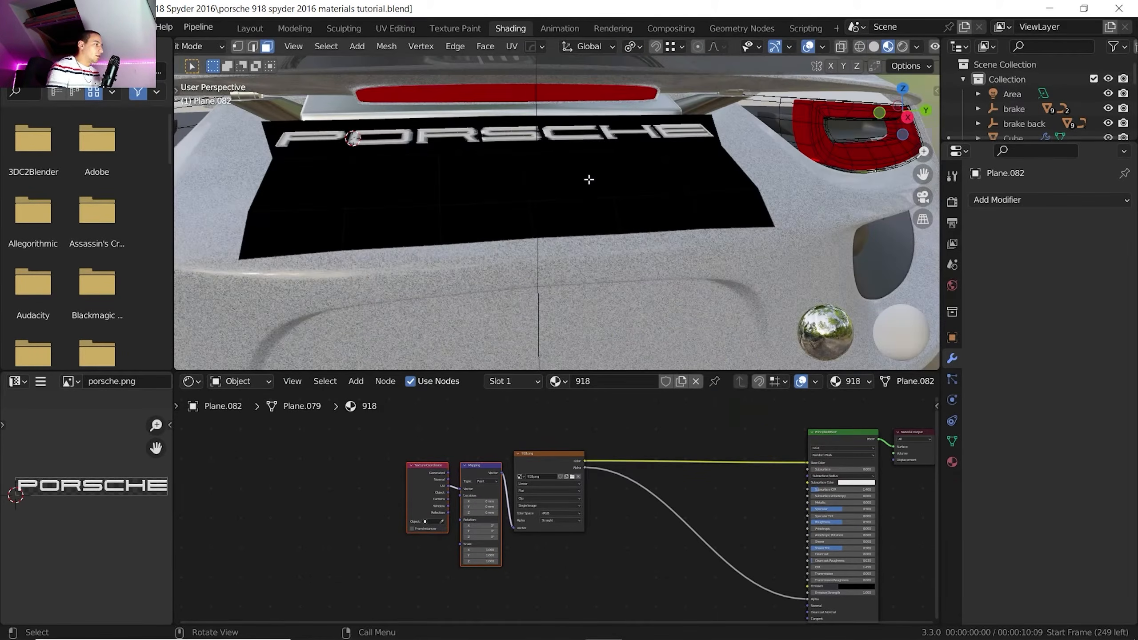
mouse_move(589, 178)
middle_mouse_down()
mouse_move(577, 185)
mouse_move(607, 196)
mouse_move(559, 188)
middle_mouse_up()
key("a")
key("u")
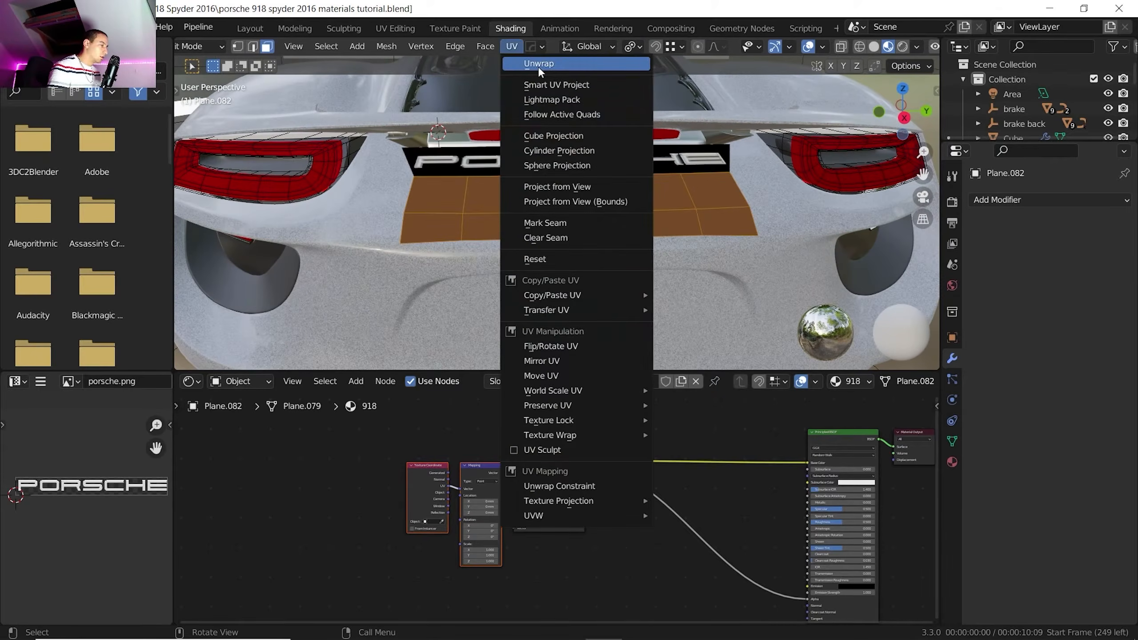
left_click(538, 66)
Rotate the panel's UVs about 90 degrees, then move and scale them so the whole 918 Spyder lettering fits upright on the panel
scroll(76, 516, "up", 1)
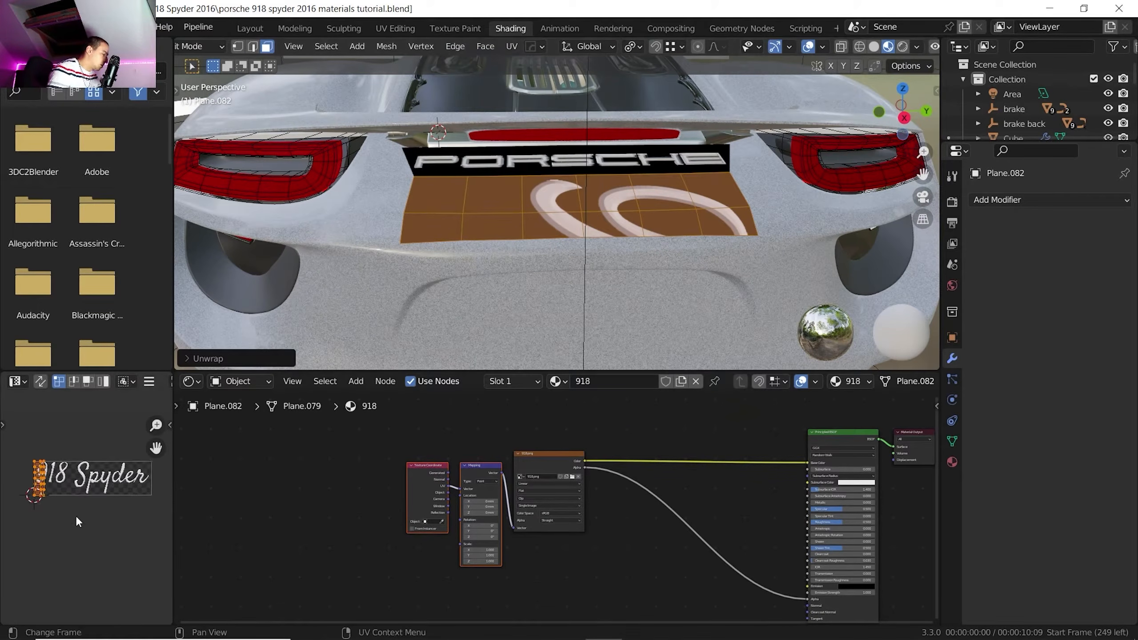
key("r")
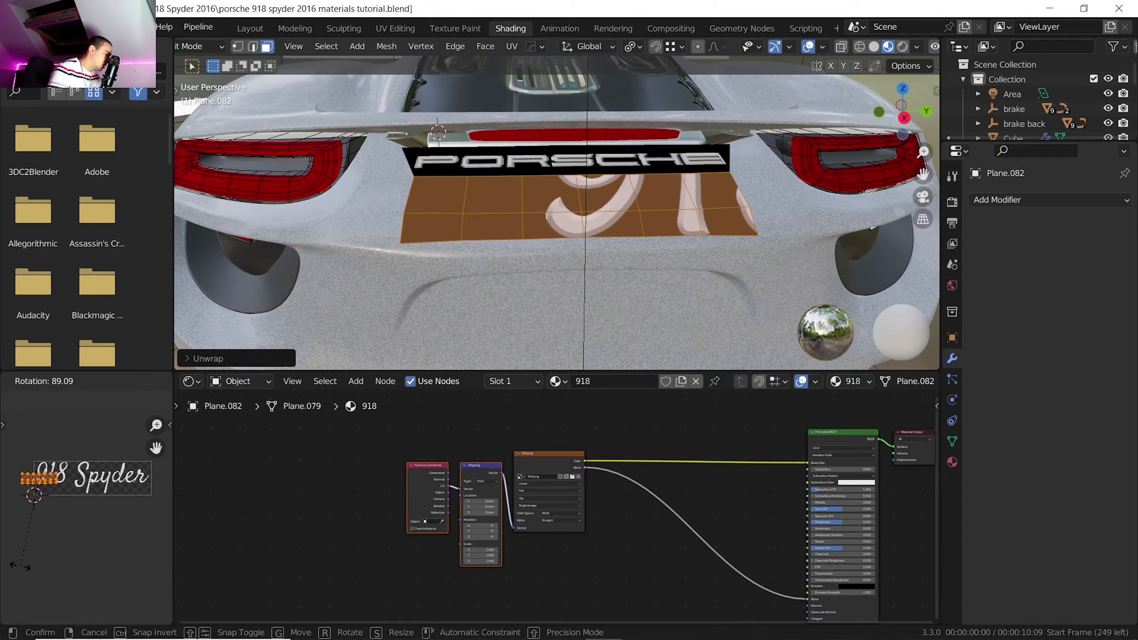
left_click(19, 564)
key("g")
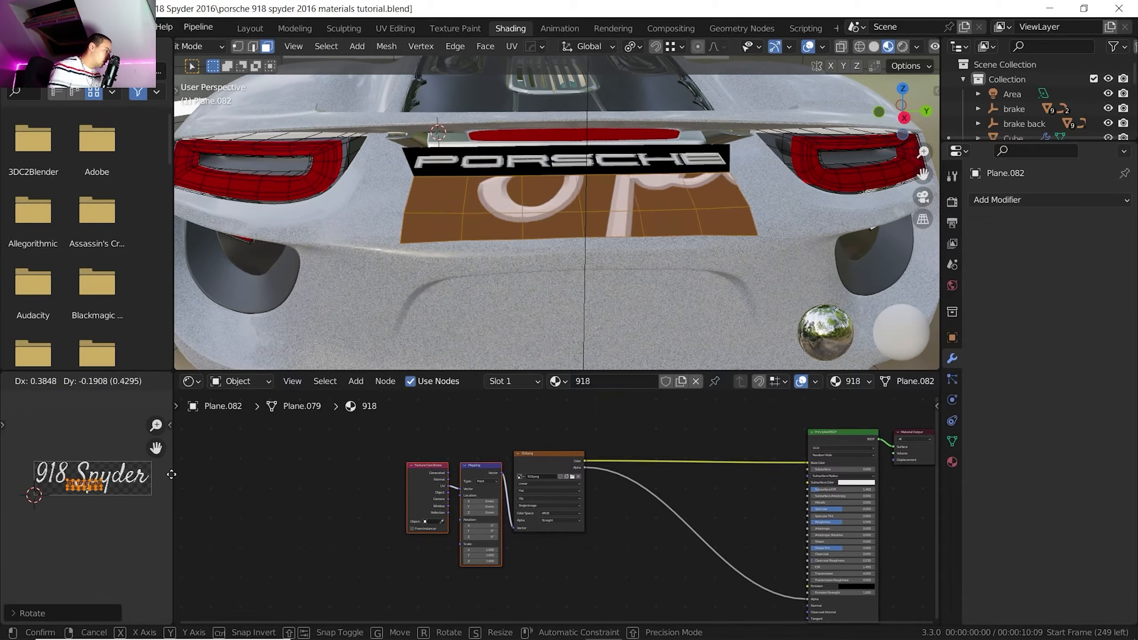
left_click(18, 467)
key("s")
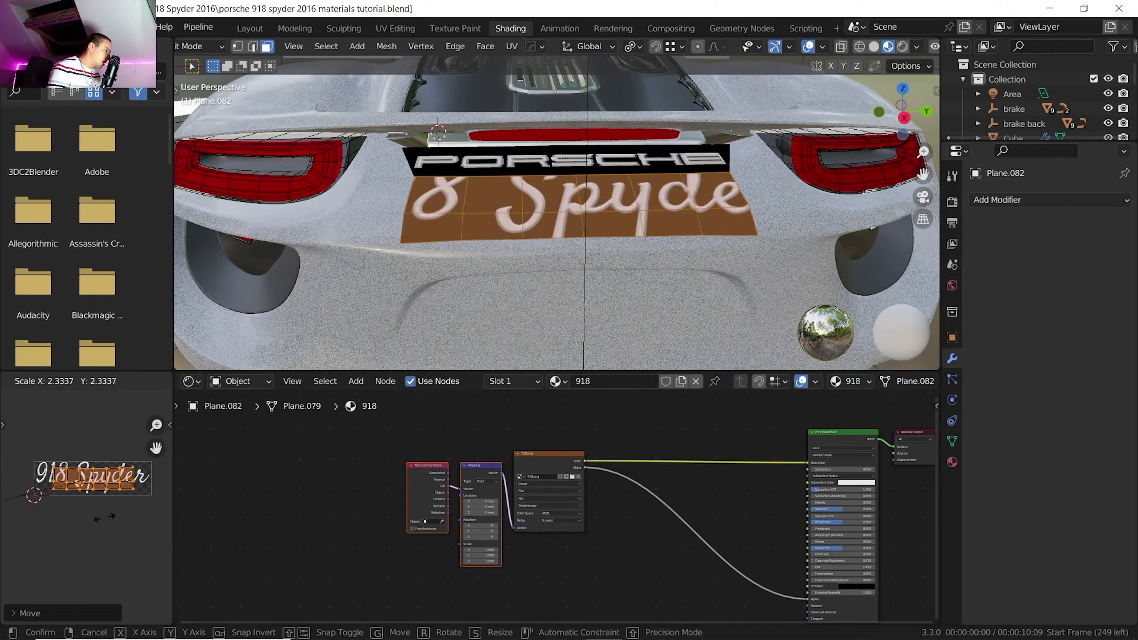
left_click(19, 543)
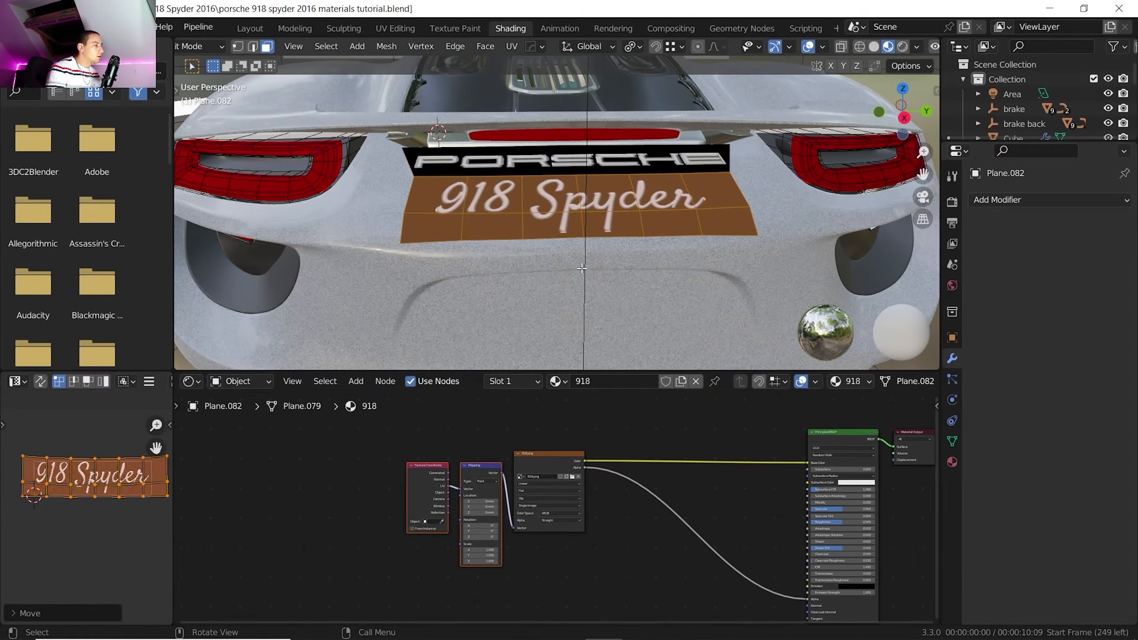
Add a ColorRamp node to the 918 material and link the image texture's output to its factor
scroll(582, 489, "up", 4)
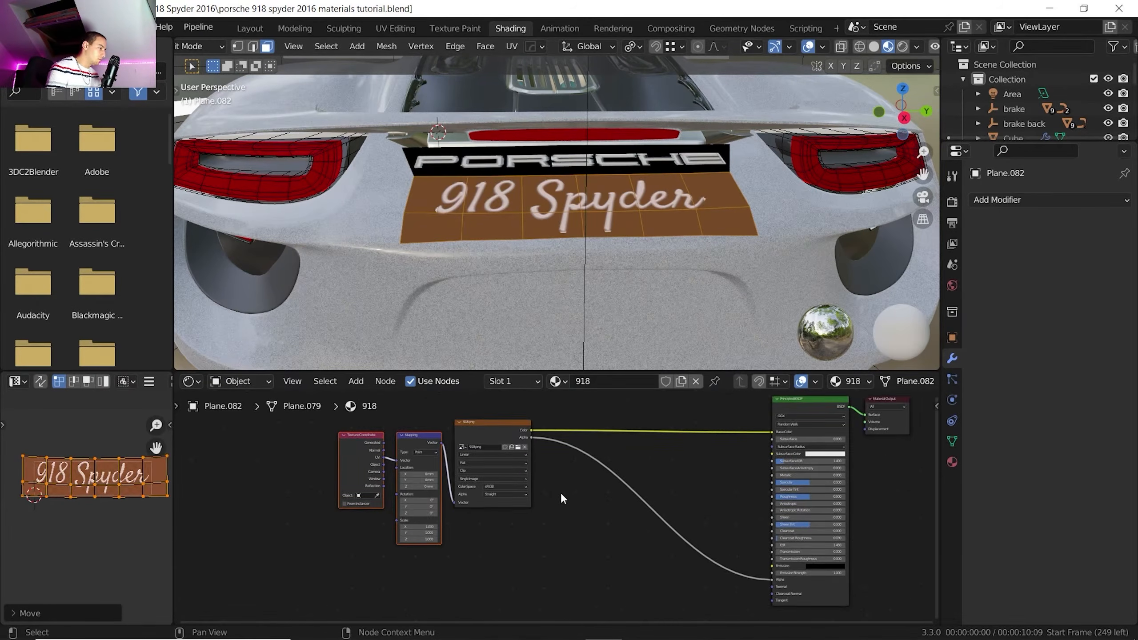
middle_click_drag(562, 492, 451, 487)
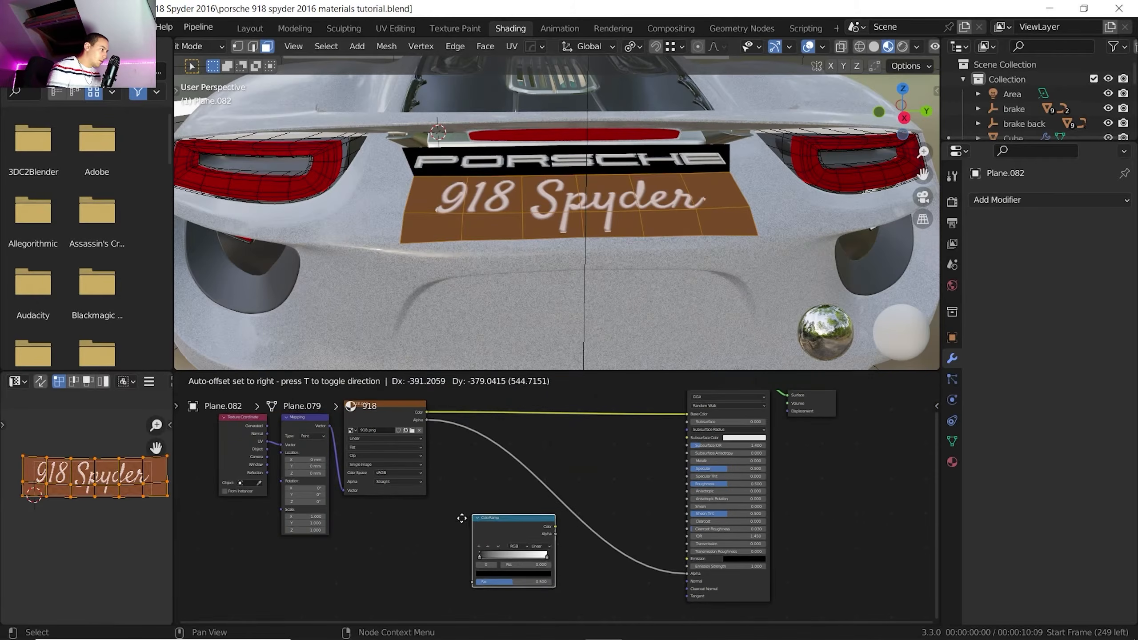
left_click(459, 519)
key("Tab")
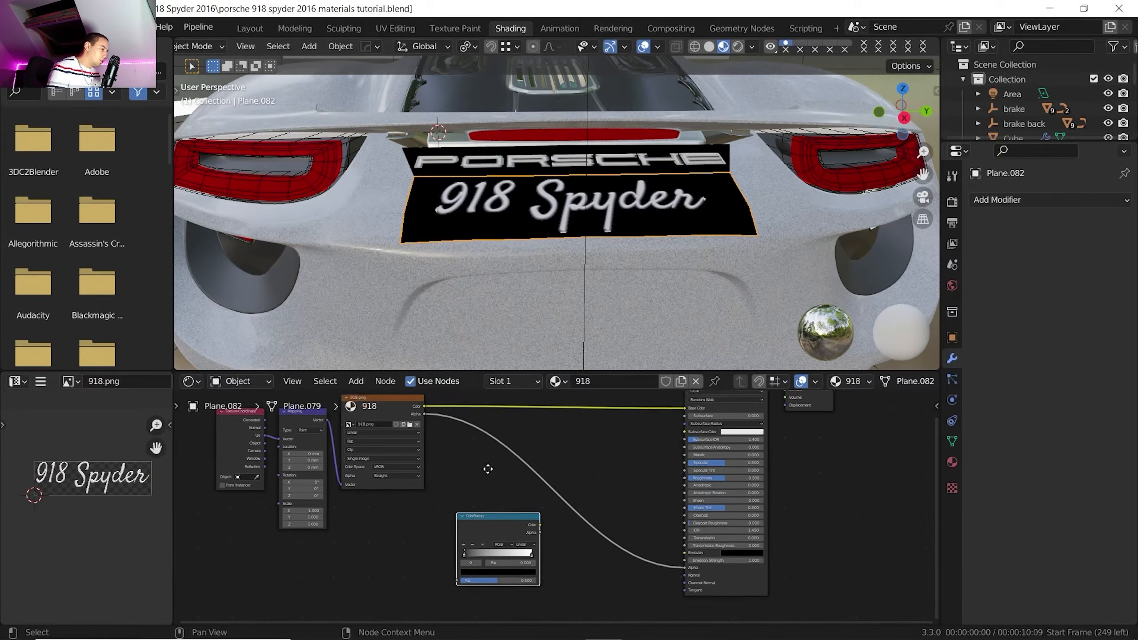
middle_click_drag(426, 431, 420, 408)
scroll(420, 408, "down", 1)
left_click_drag(430, 396, 461, 559)
Set the 918 material's roughness to 0.155
scroll(471, 528, "up", 5)
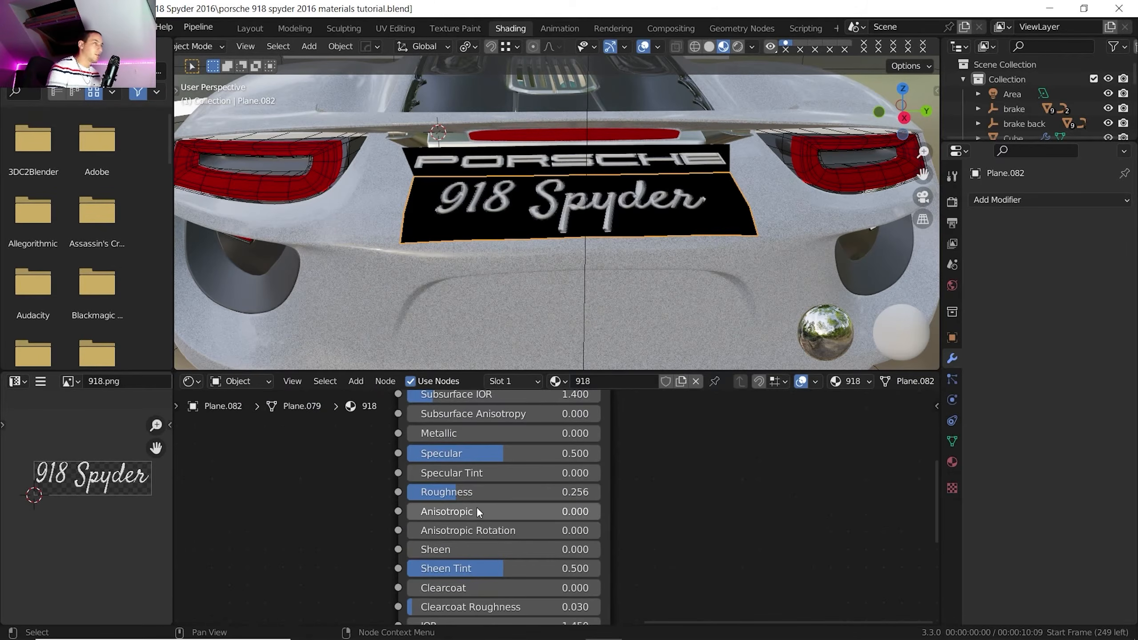
left_click_drag(467, 492, 448, 492)
scroll(443, 240, "down", 5)
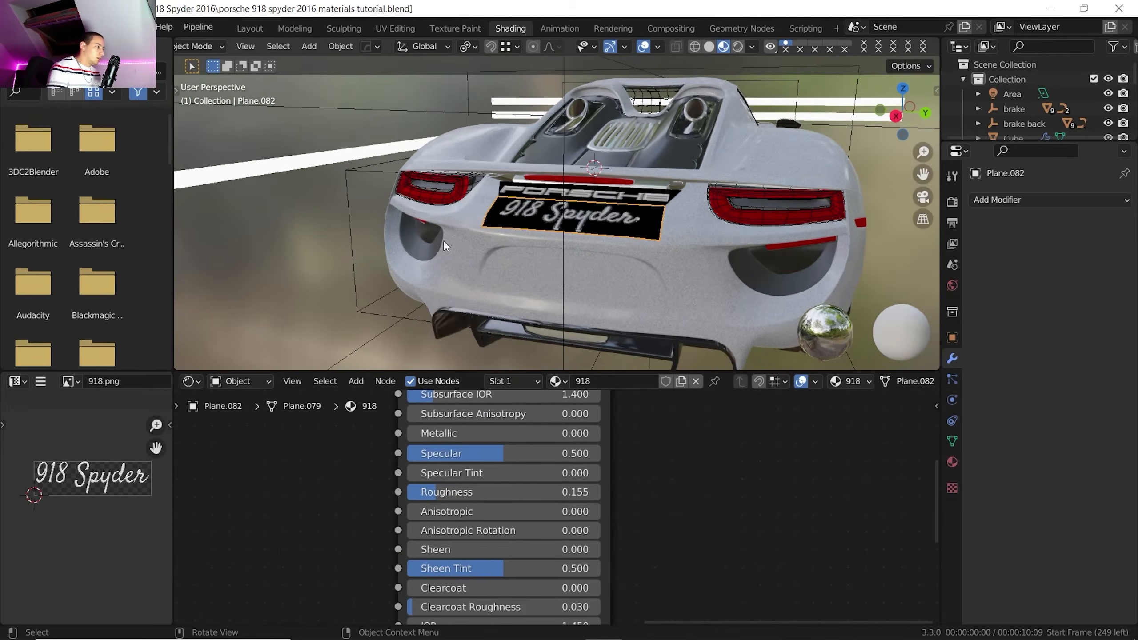
Preview the car in rendered shading and examine the rear lettering, front and side of the body
middle_click_drag(443, 240, 637, 110)
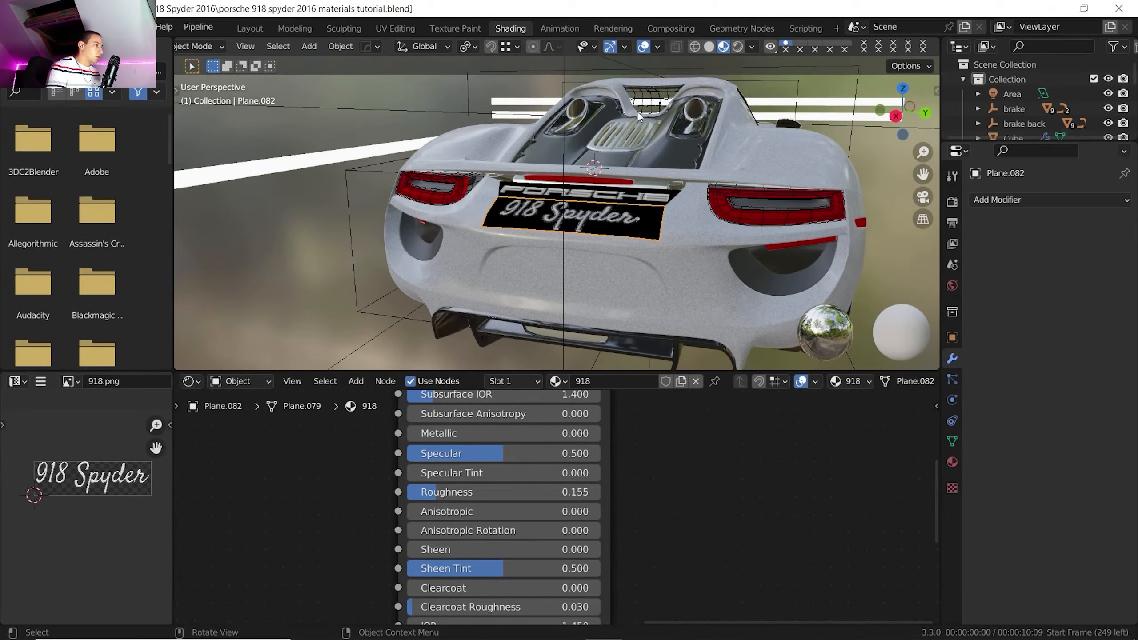
left_click(738, 46)
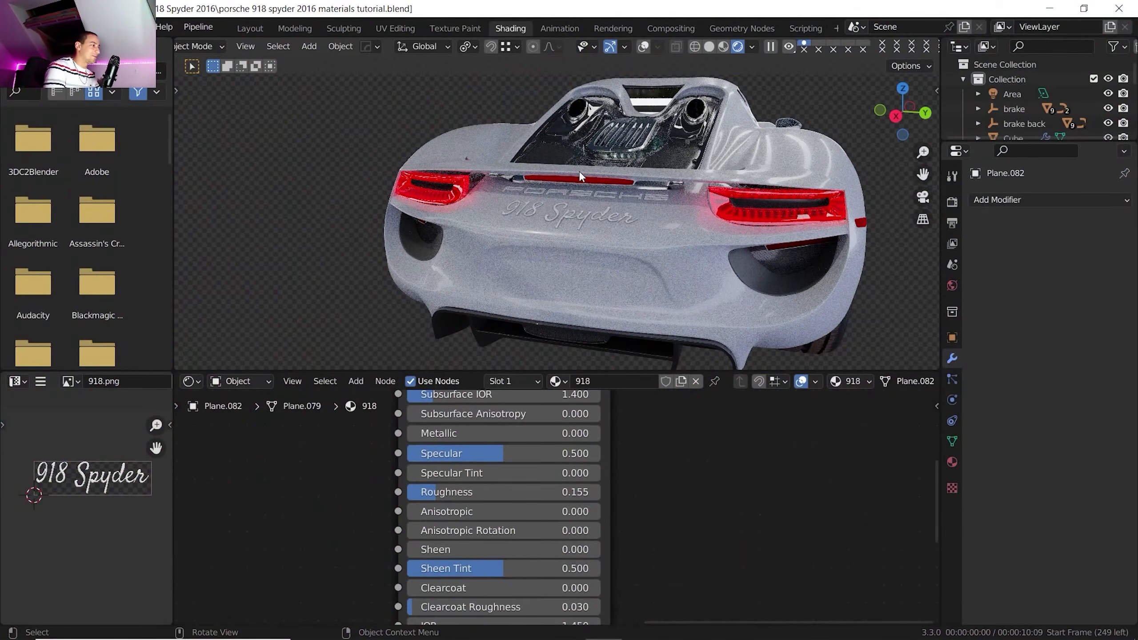
middle_click_drag(580, 173, 727, 160)
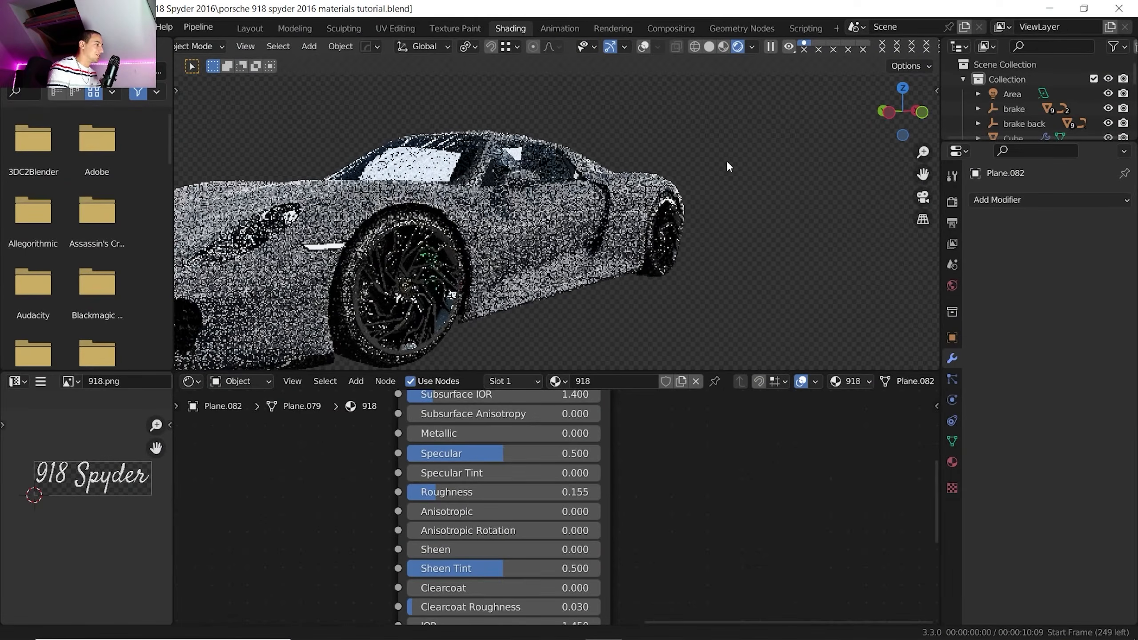
scroll(701, 161, "down", 4)
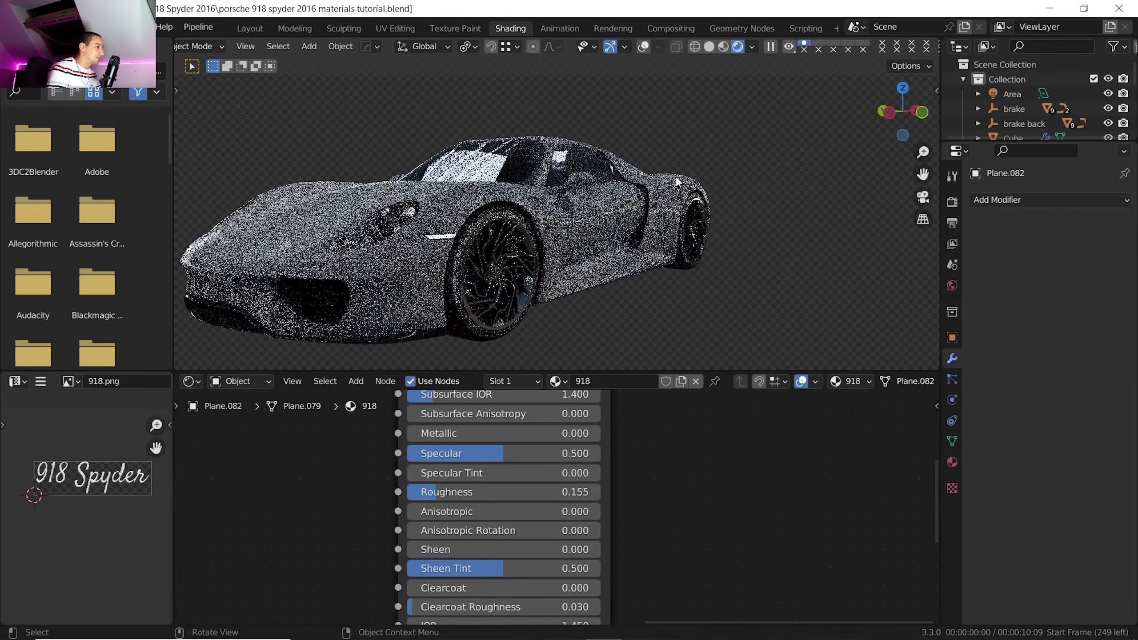
scroll(684, 177, "up", 3)
mouse_move(664, 179)
middle_mouse_down("shift")
mouse_move(684, 178)
mouse_move(651, 192)
middle_mouse_up("shift")
middle_click_drag(573, 318, 553, 347, "shift")
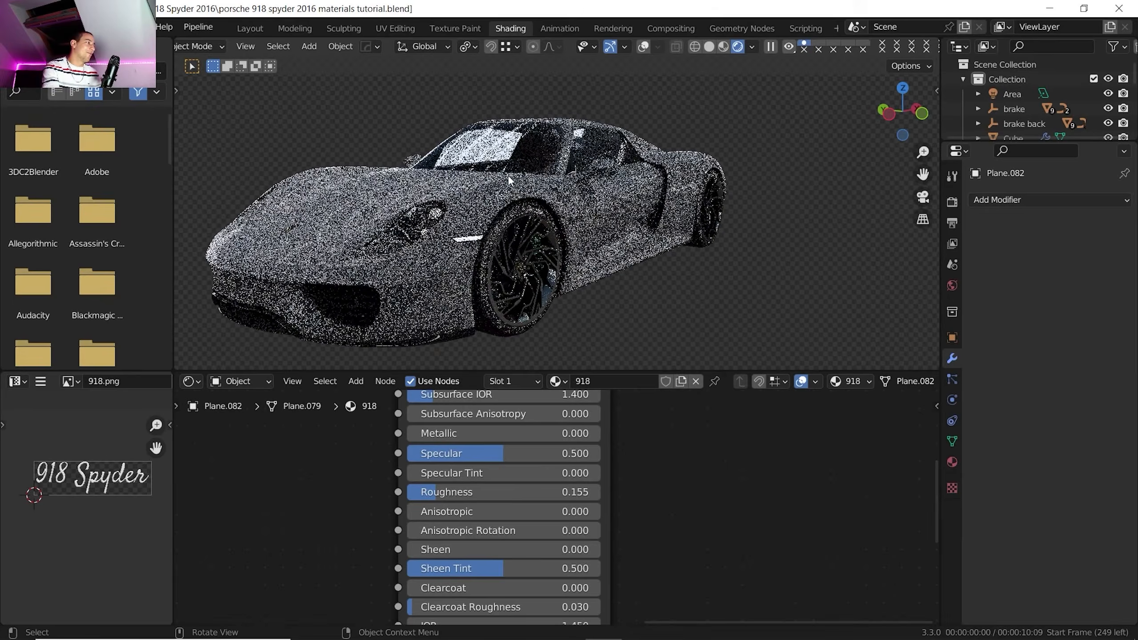